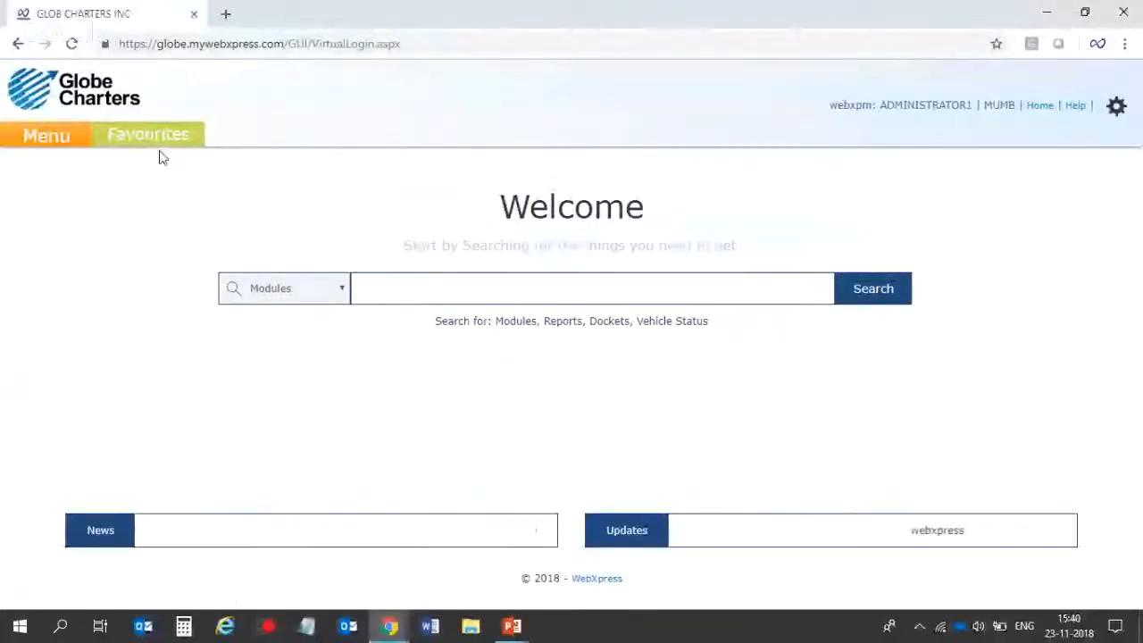
Open the Vendor Billing [Service Wise] GST form from the vendor invoice cycle
{"action": "left_click", "coordinate": [46, 137]}
{"action": "mouse_move", "coordinate": [26, 168]}
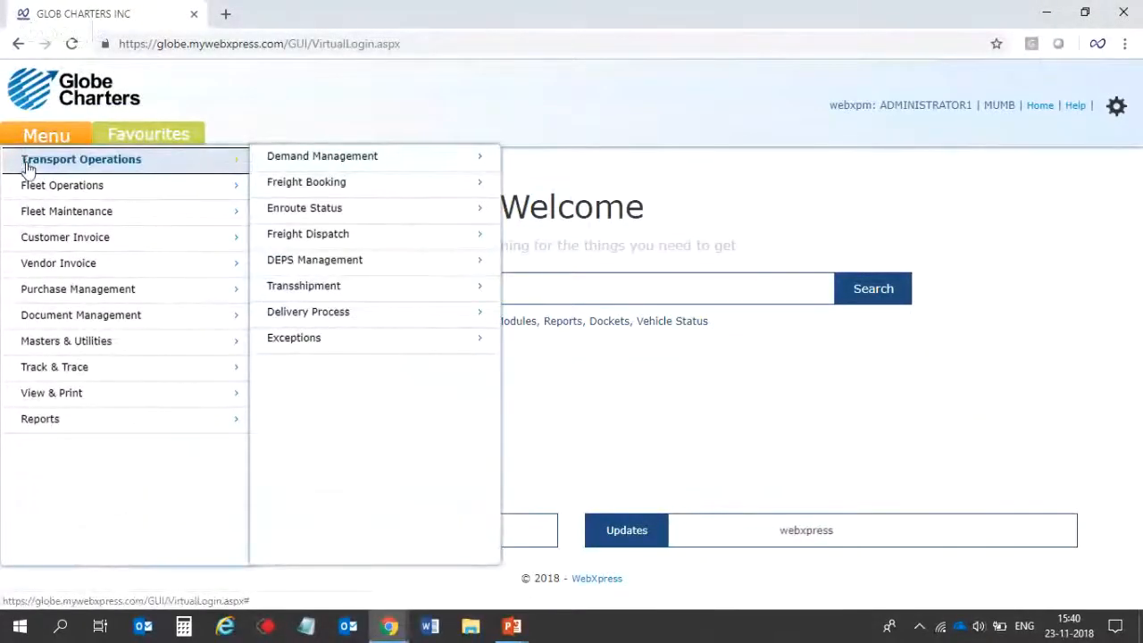
{"action": "mouse_move", "coordinate": [33, 271]}
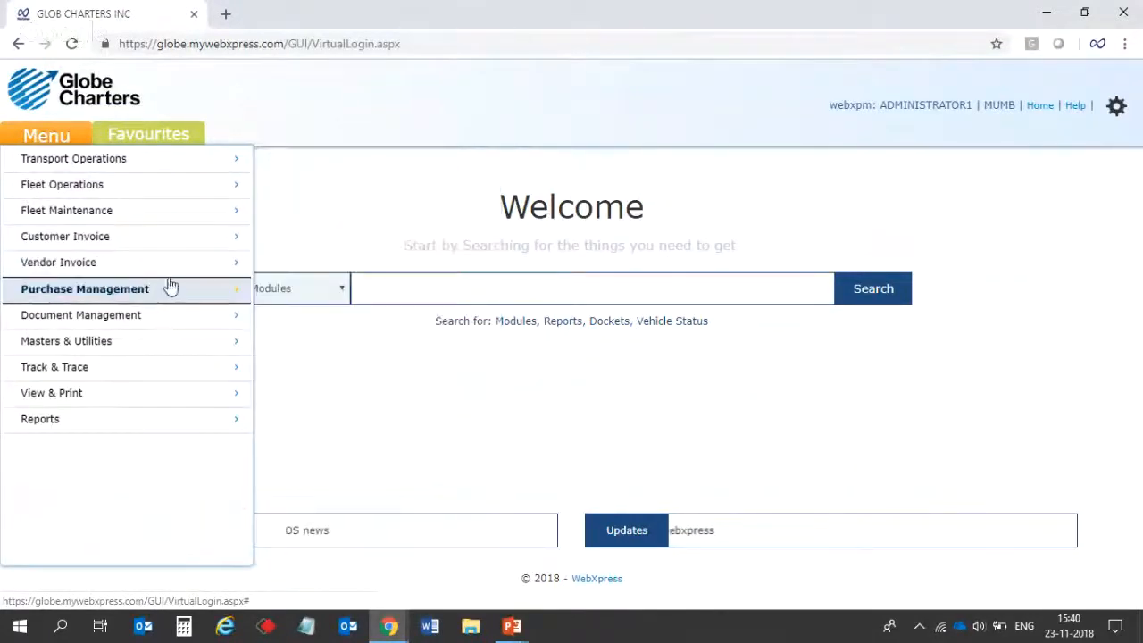
{"action": "mouse_move", "coordinate": [416, 158]}
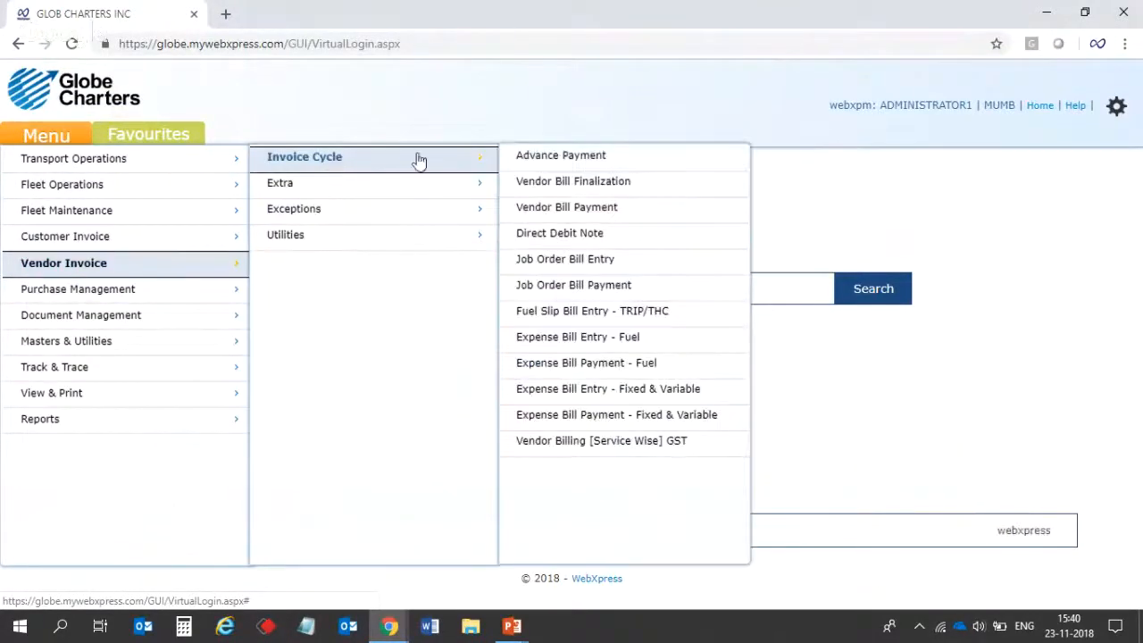
{"action": "left_click", "coordinate": [541, 446]}
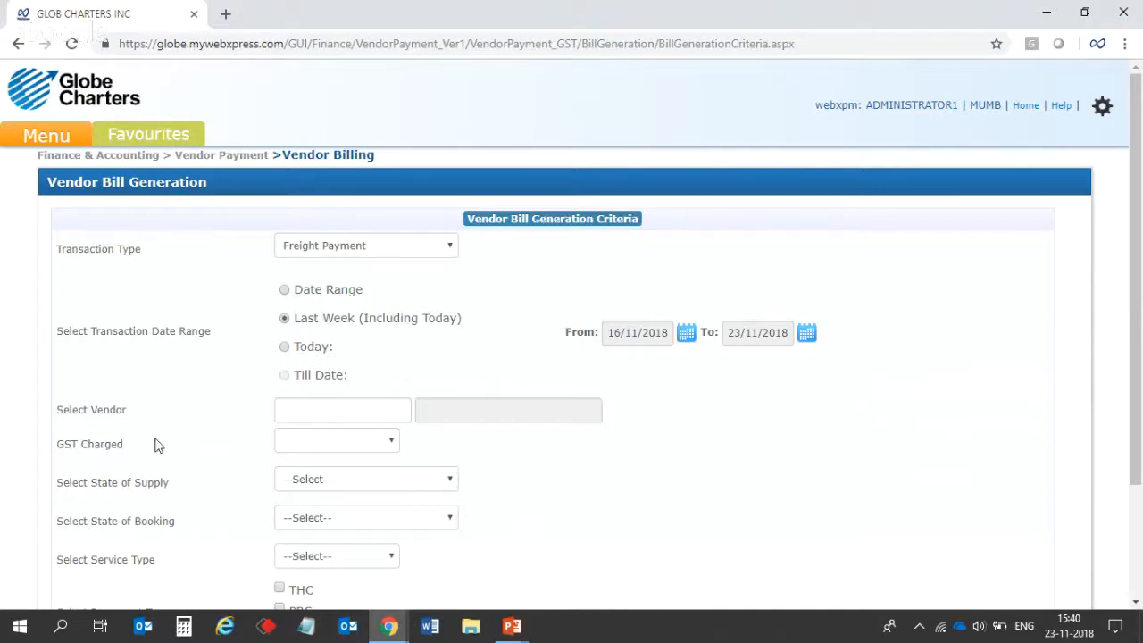
Look up "aada" in the bill generation criteria and select AADARSH ROADWAYS as the vendor
{"action": "left_click", "coordinate": [299, 412]}
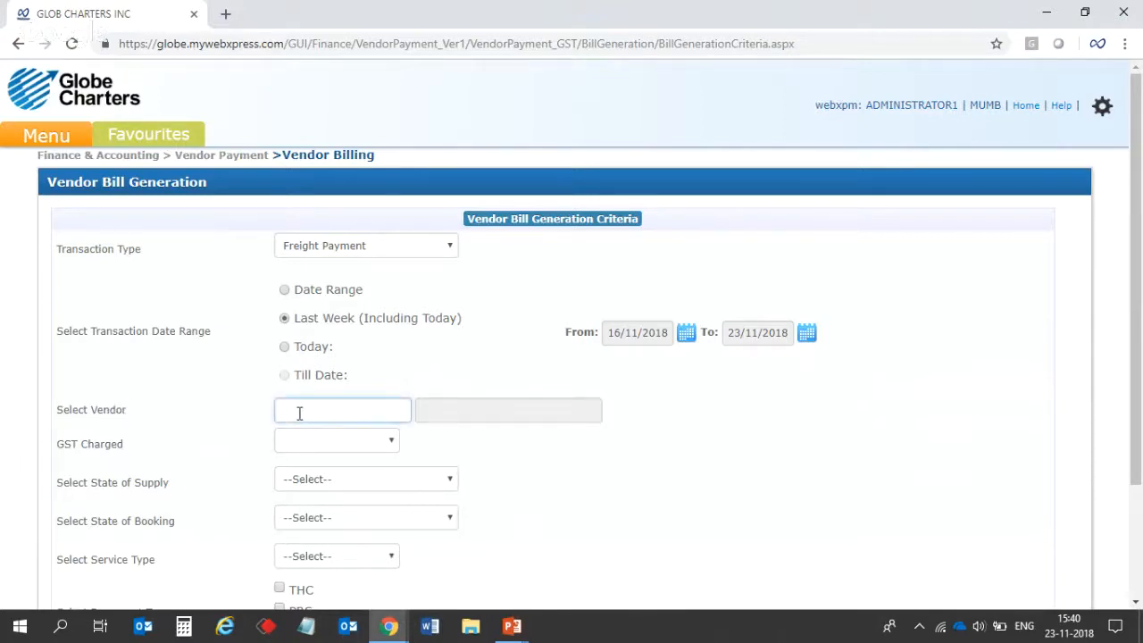
{"action": "type", "text": "aada"}
{"action": "left_click", "coordinate": [302, 434]}
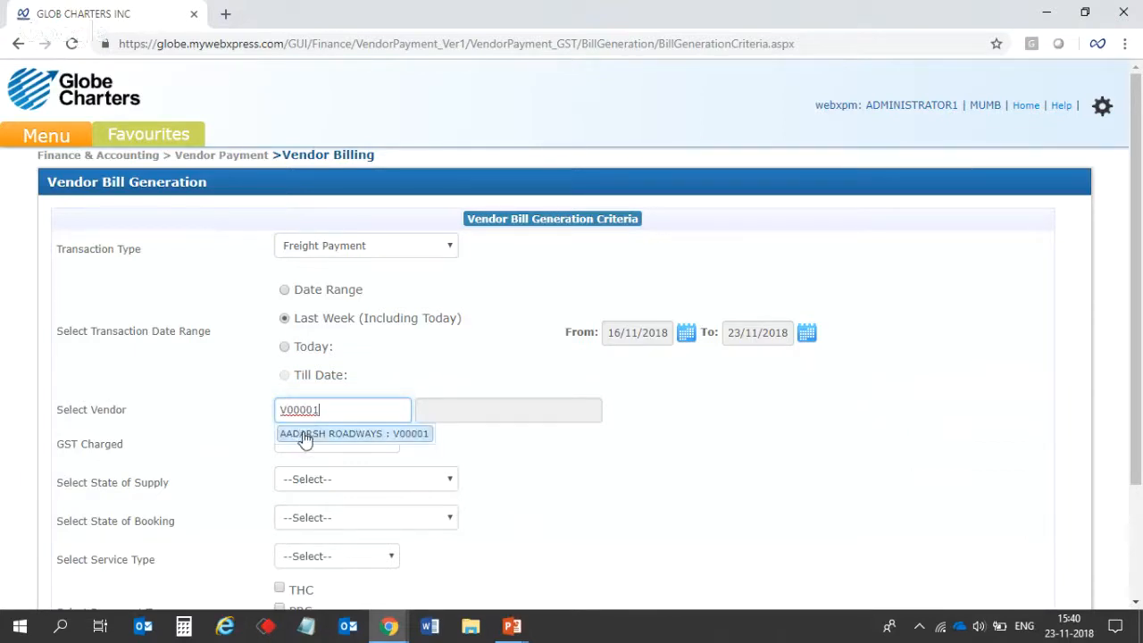
{"action": "left_click", "coordinate": [305, 437]}
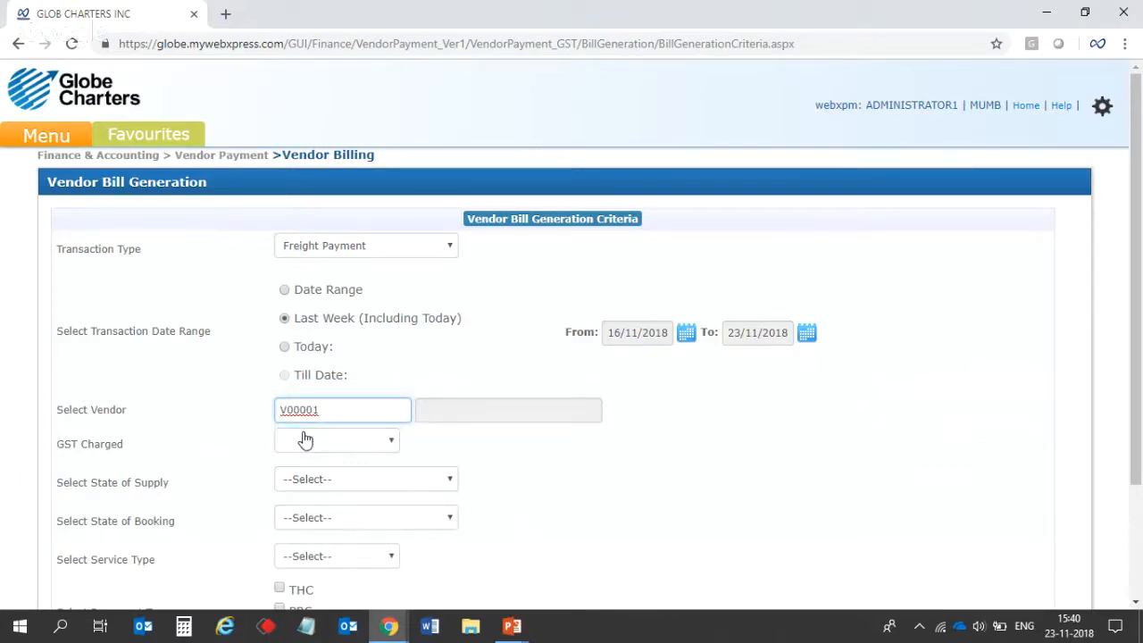
{"action": "left_click", "coordinate": [474, 455]}
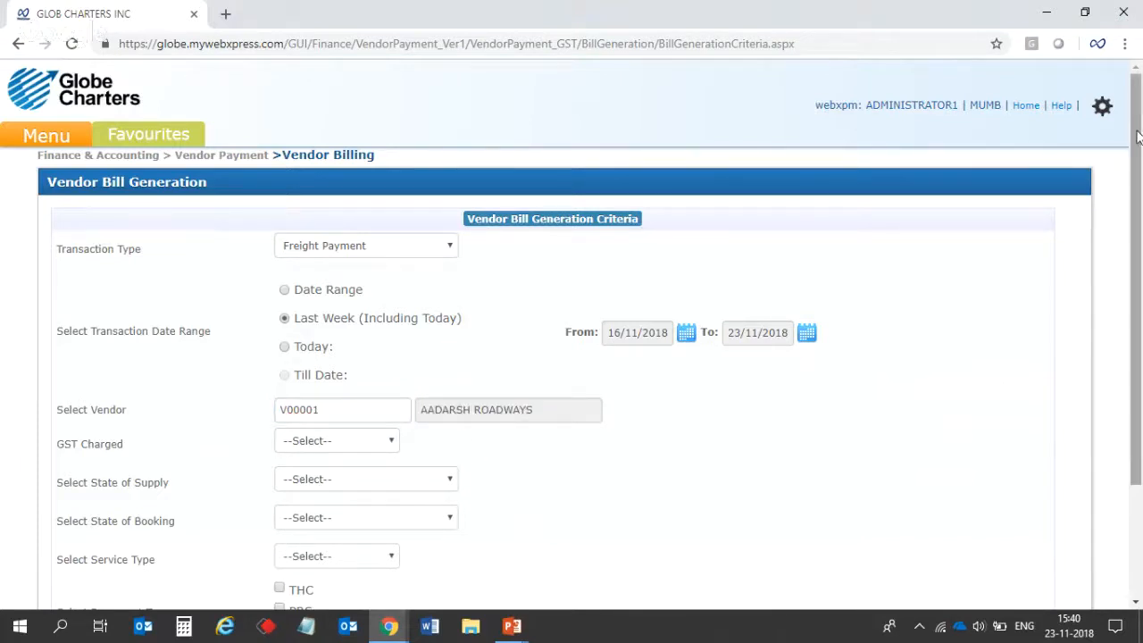
Set GST Charged to Intra-State : SGST + CGST and the state of supply to Maharashtra
{"action": "left_click_drag", "start_coordinate": [1137, 135], "coordinate": [1139, 175]}
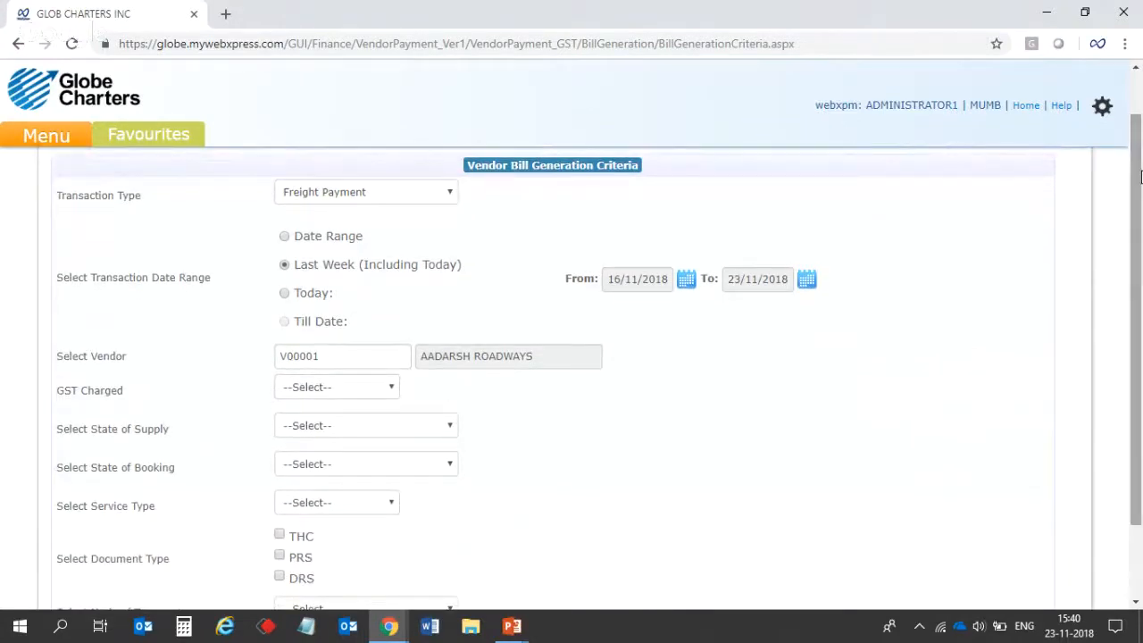
{"action": "left_click", "coordinate": [322, 393]}
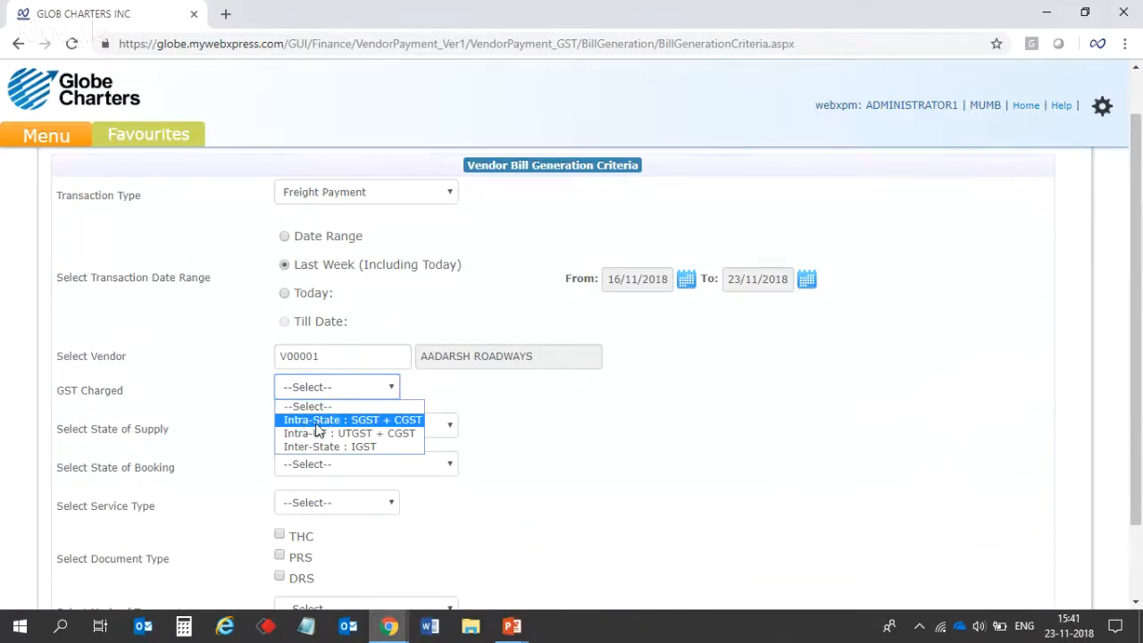
{"action": "left_click", "coordinate": [318, 425]}
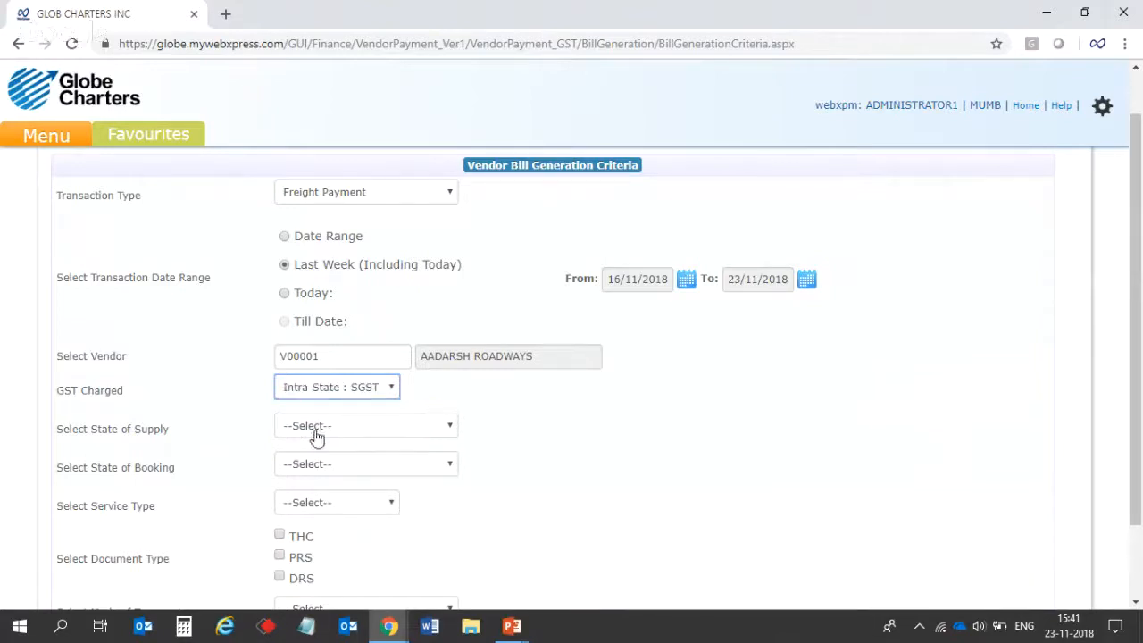
{"action": "left_click", "coordinate": [312, 430]}
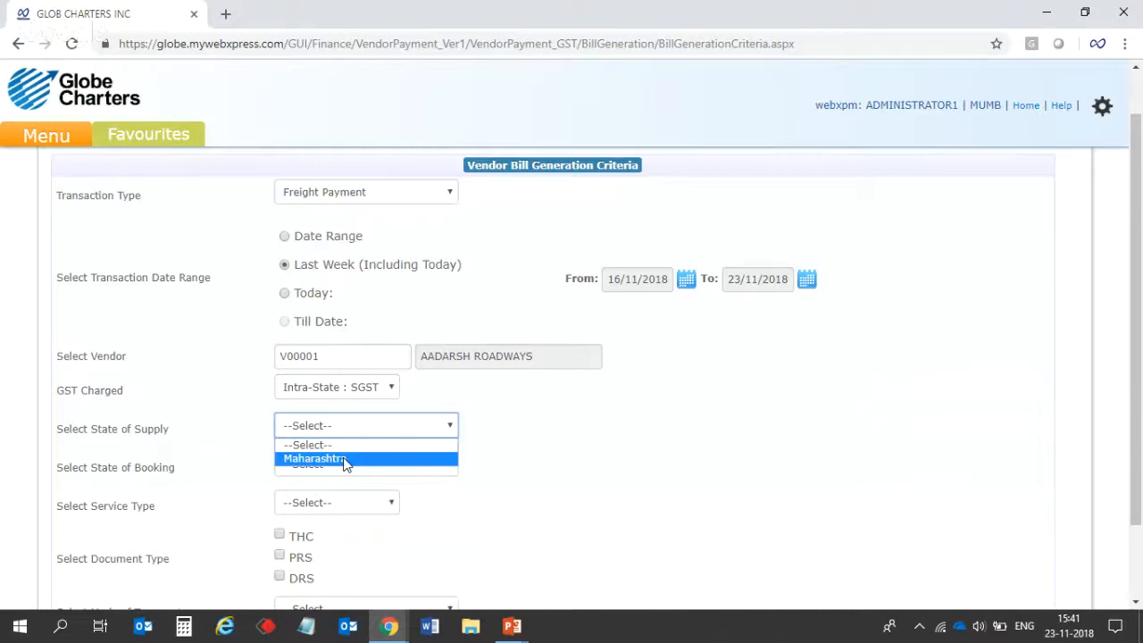
{"action": "left_click", "coordinate": [345, 459]}
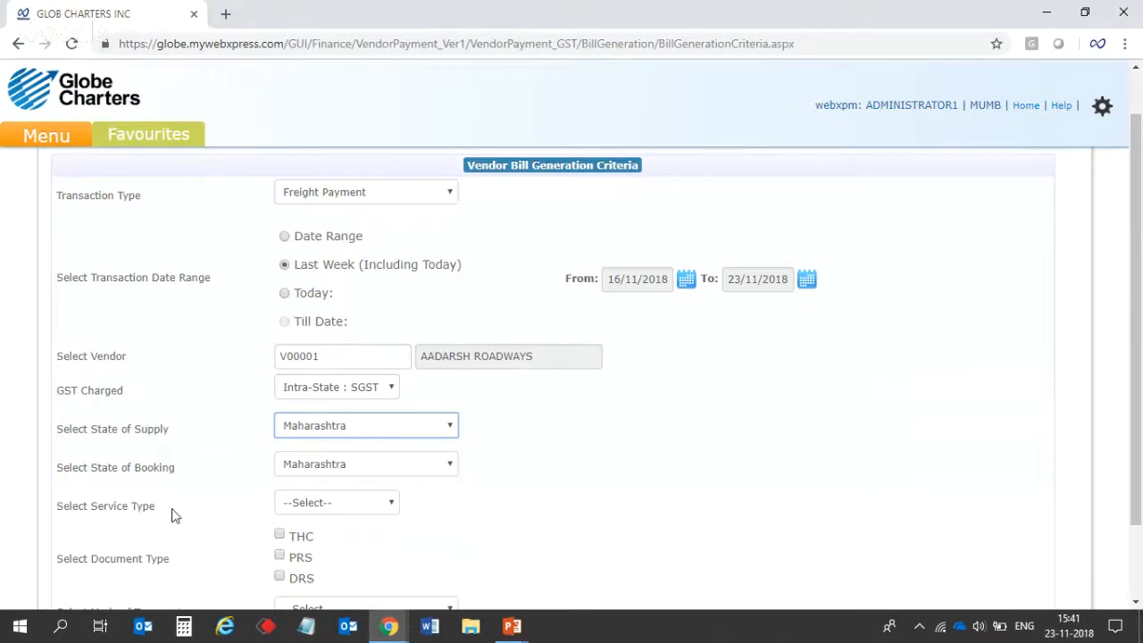
Set the service type to Vehicle Hire and select only THC as the document type
{"action": "left_click", "coordinate": [309, 504]}
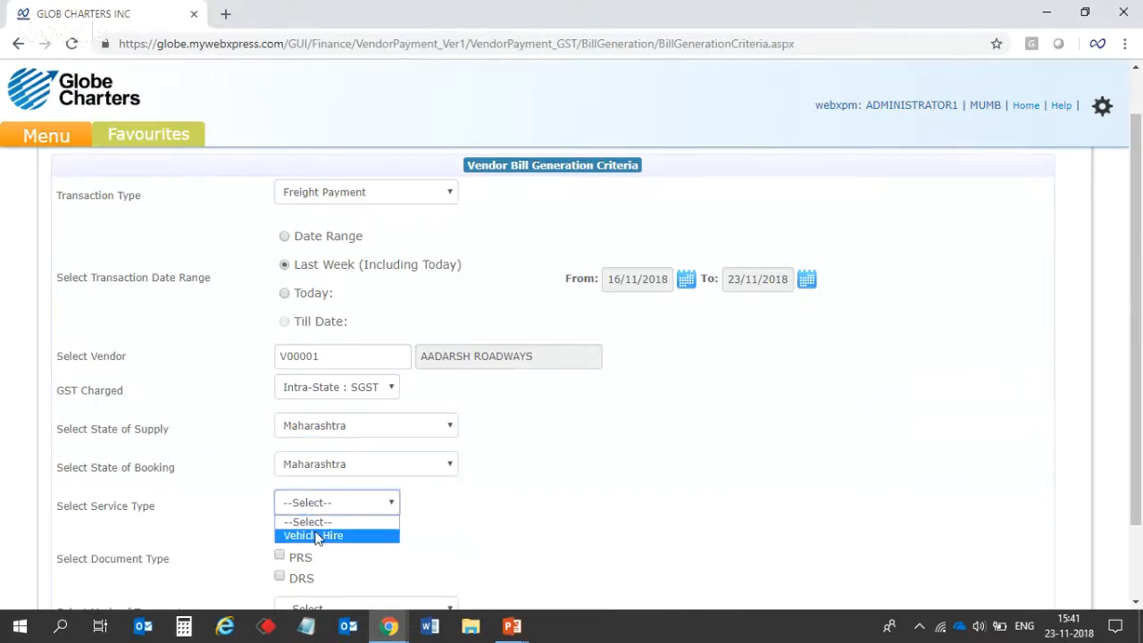
{"action": "left_click", "coordinate": [366, 536]}
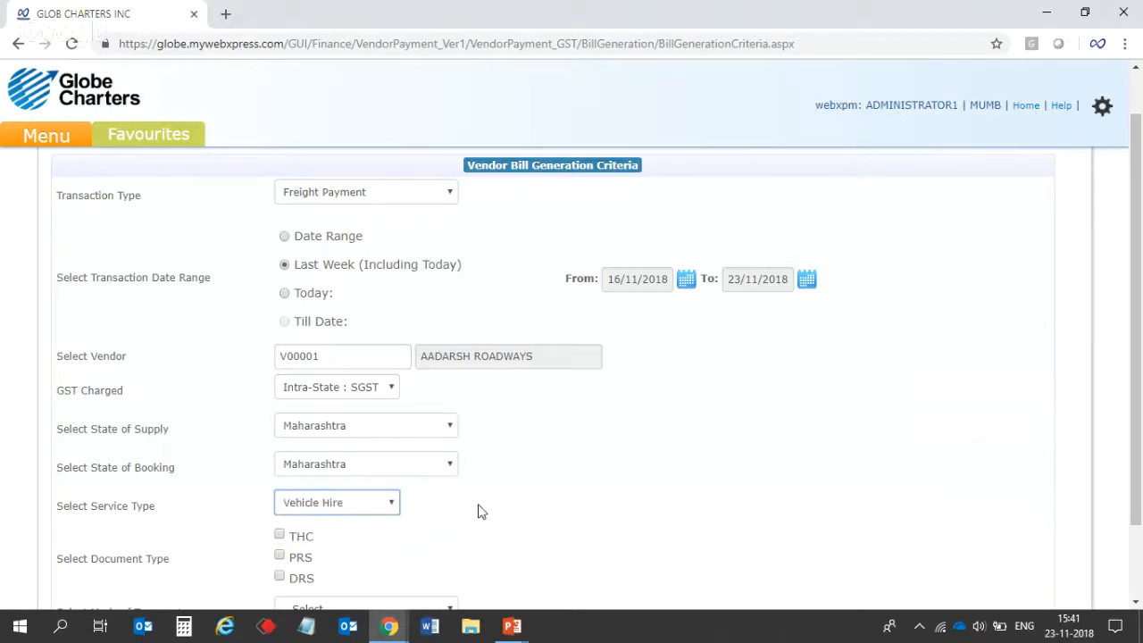
{"action": "left_click_drag", "start_coordinate": [1139, 282], "coordinate": [1139, 348]}
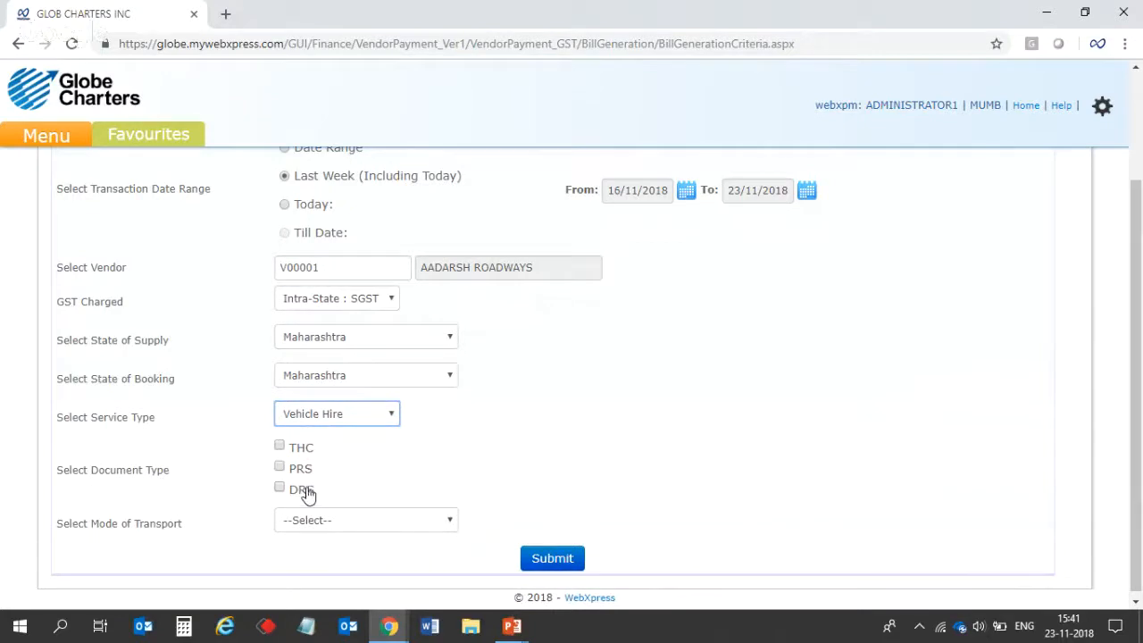
{"action": "left_click", "coordinate": [299, 450]}
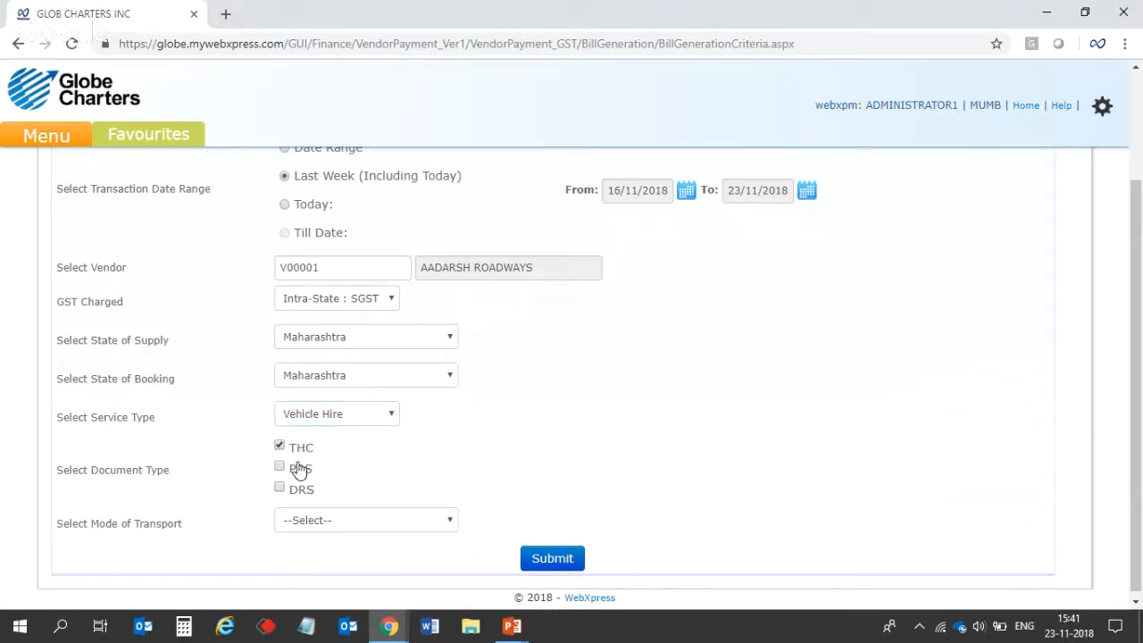
{"action": "left_click", "coordinate": [297, 471]}
{"action": "left_click", "coordinate": [279, 466]}
{"action": "left_click", "coordinate": [280, 489]}
Set the mode of transport to 996511 - Road Transport Services of Goods and submit the bill generation criteria
{"action": "left_click", "coordinate": [314, 527]}
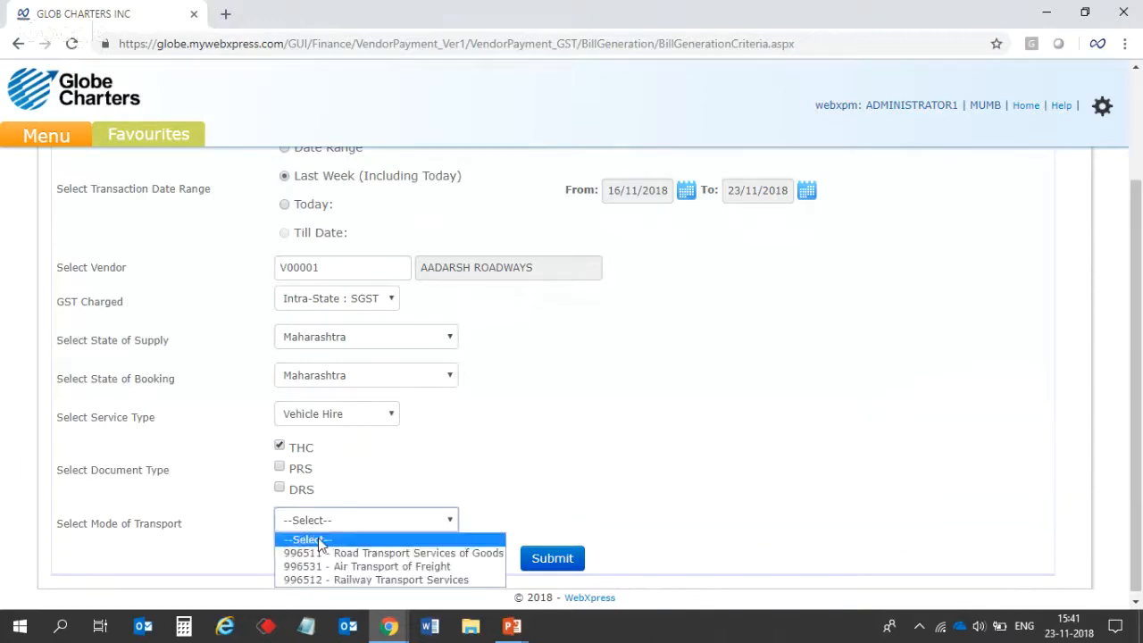
{"action": "left_click", "coordinate": [361, 553]}
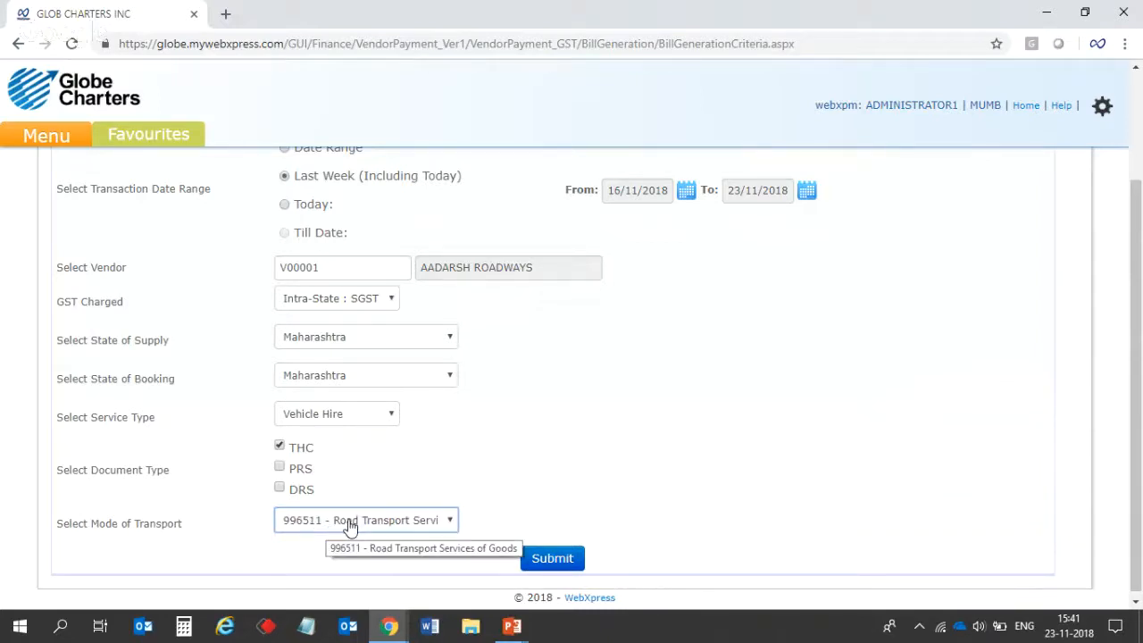
{"action": "left_click", "coordinate": [553, 564]}
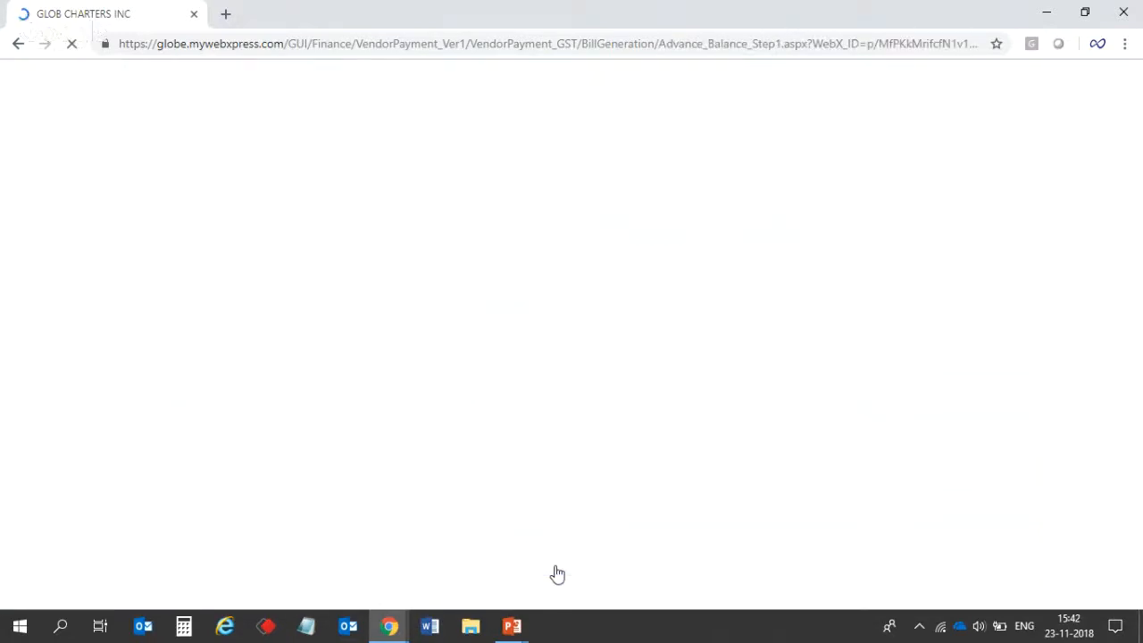
Choose the Route Based For THC option as the vendor contract selection and submit it
{"action": "left_click_drag", "start_coordinate": [1137, 152], "coordinate": [1141, 225]}
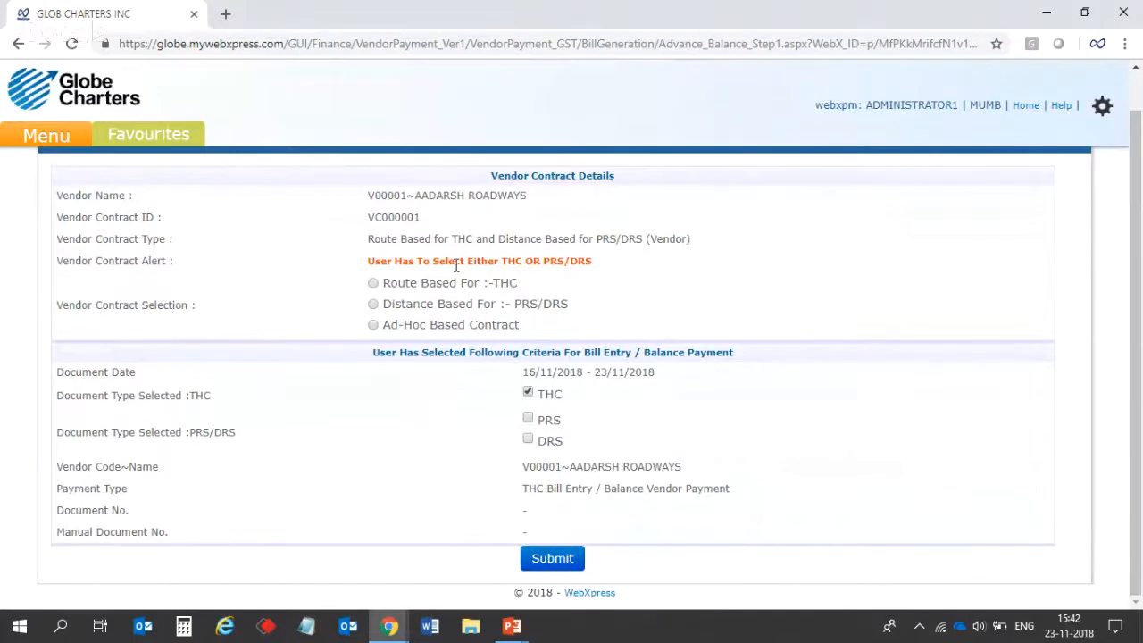
{"action": "left_click", "coordinate": [373, 283]}
{"action": "left_click", "coordinate": [539, 566]}
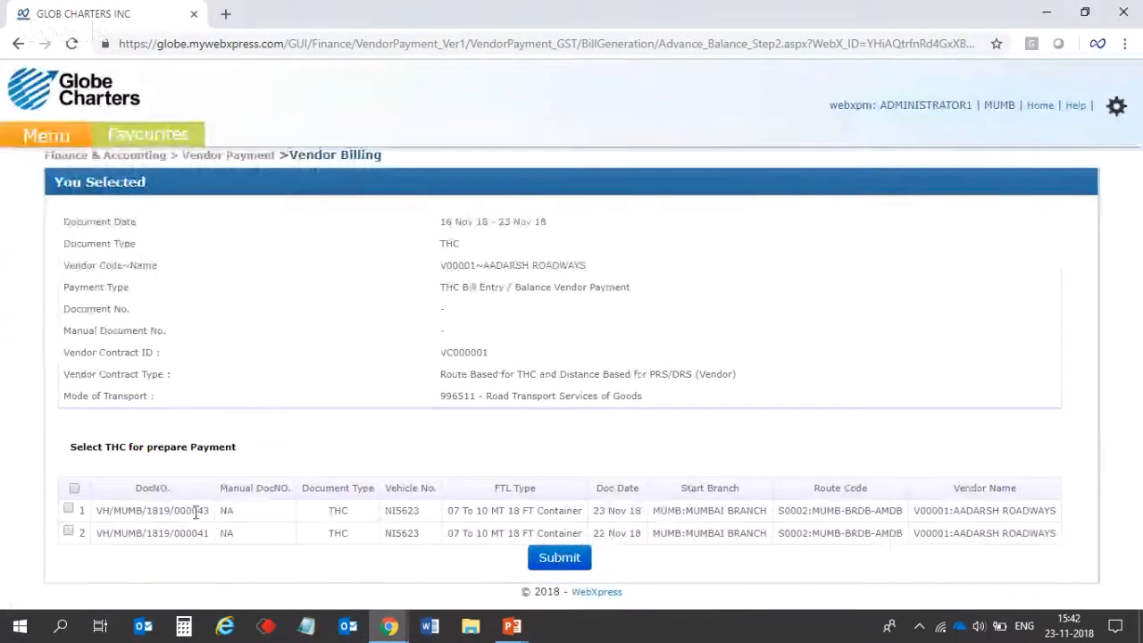
Select the THC document dated 23 Nov 18 for payment preparation and submit the selection
{"action": "left_click_drag", "start_coordinate": [215, 510], "coordinate": [98, 514]}
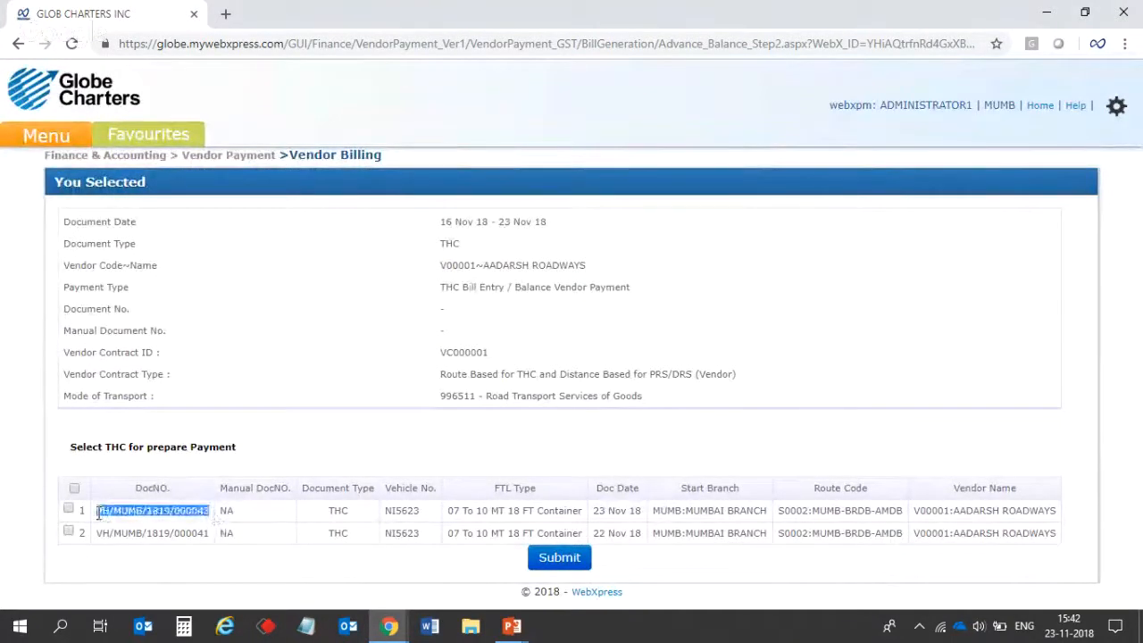
{"action": "left_click_drag", "start_coordinate": [212, 533], "coordinate": [100, 547]}
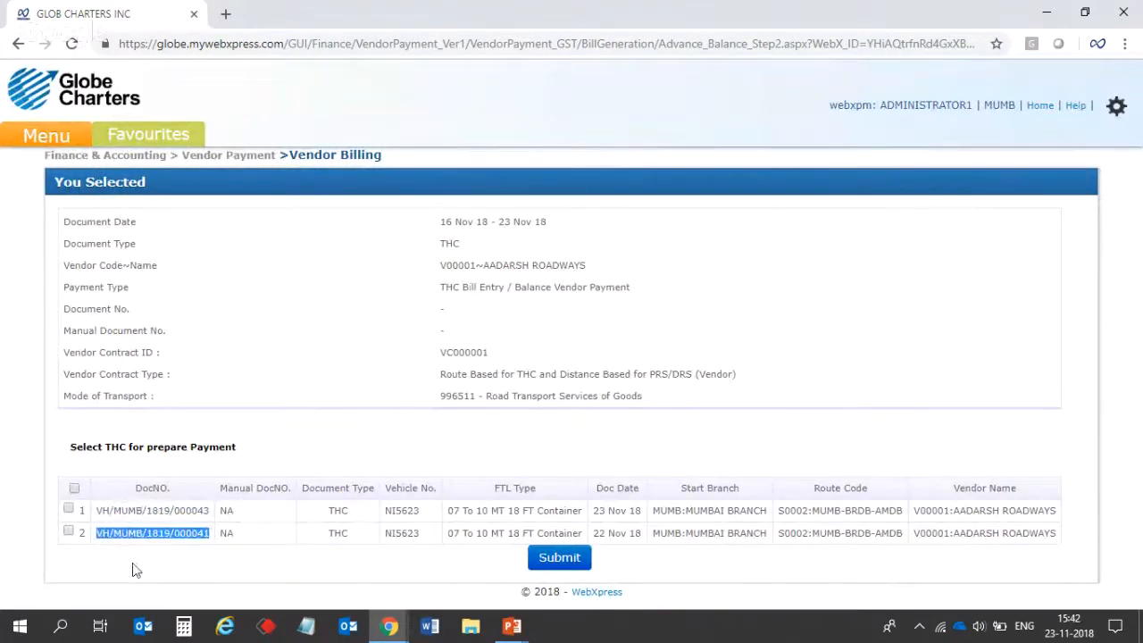
{"action": "left_click", "coordinate": [201, 568]}
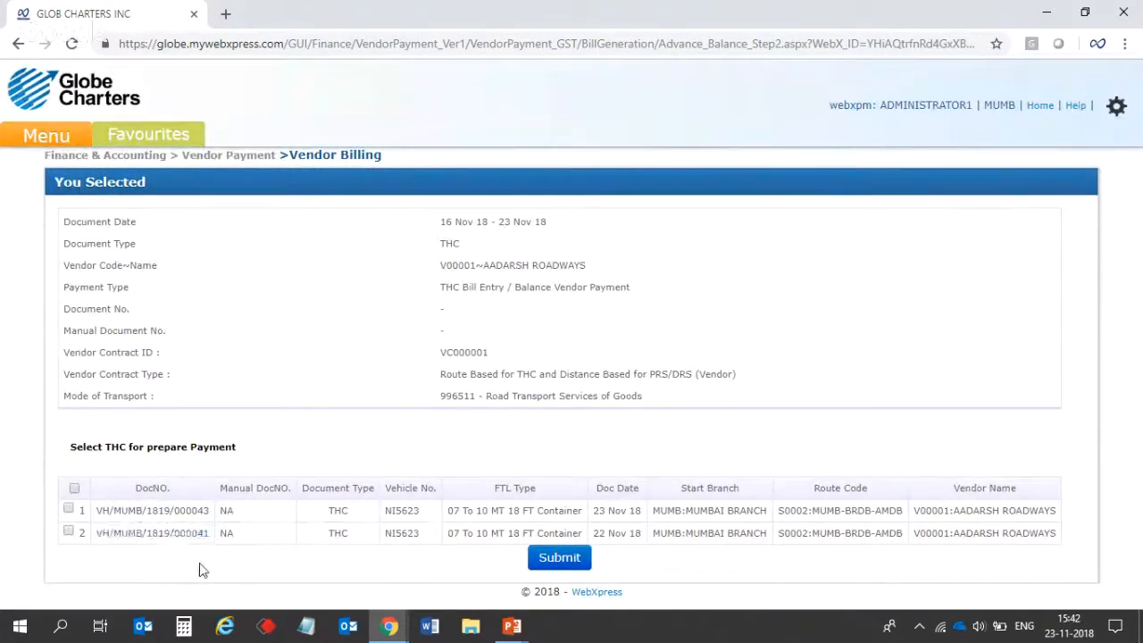
{"action": "left_click", "coordinate": [69, 510]}
{"action": "left_click", "coordinate": [548, 564]}
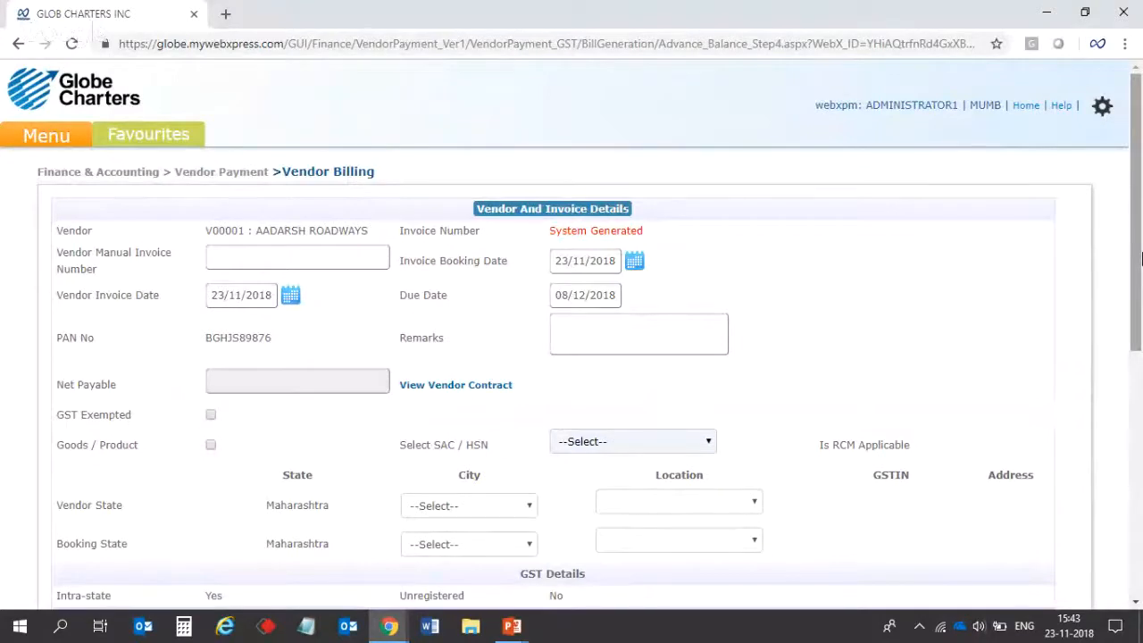
Set the vendor manual invoice number to 123456 and enter "Training" as the remarks
{"action": "left_click", "coordinate": [277, 255]}
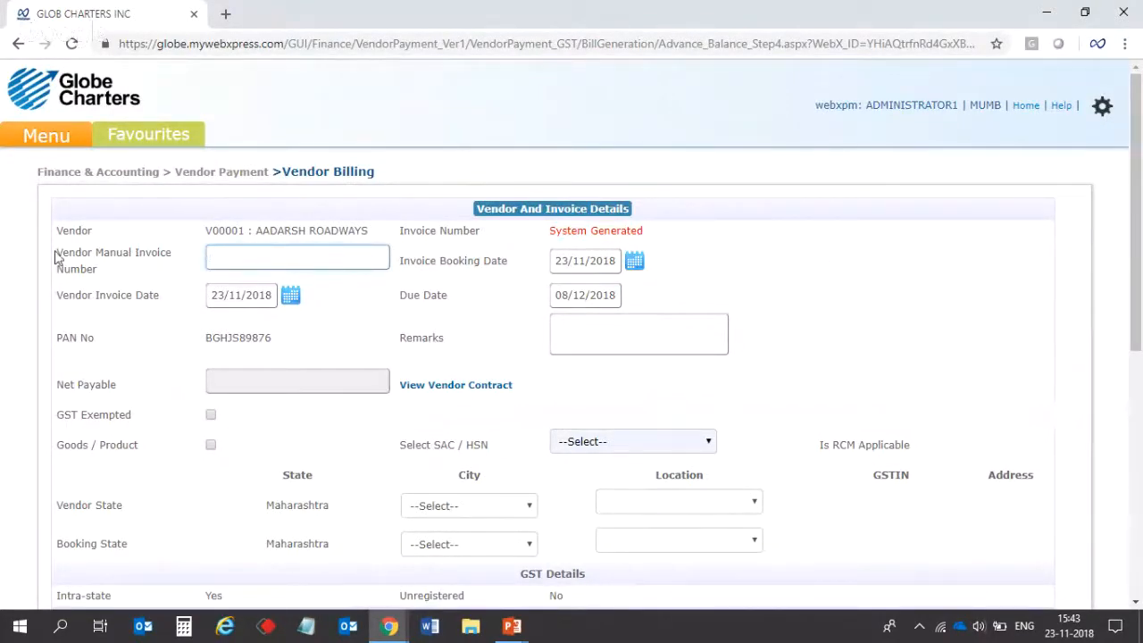
{"action": "left_click_drag", "start_coordinate": [56, 257], "coordinate": [184, 261]}
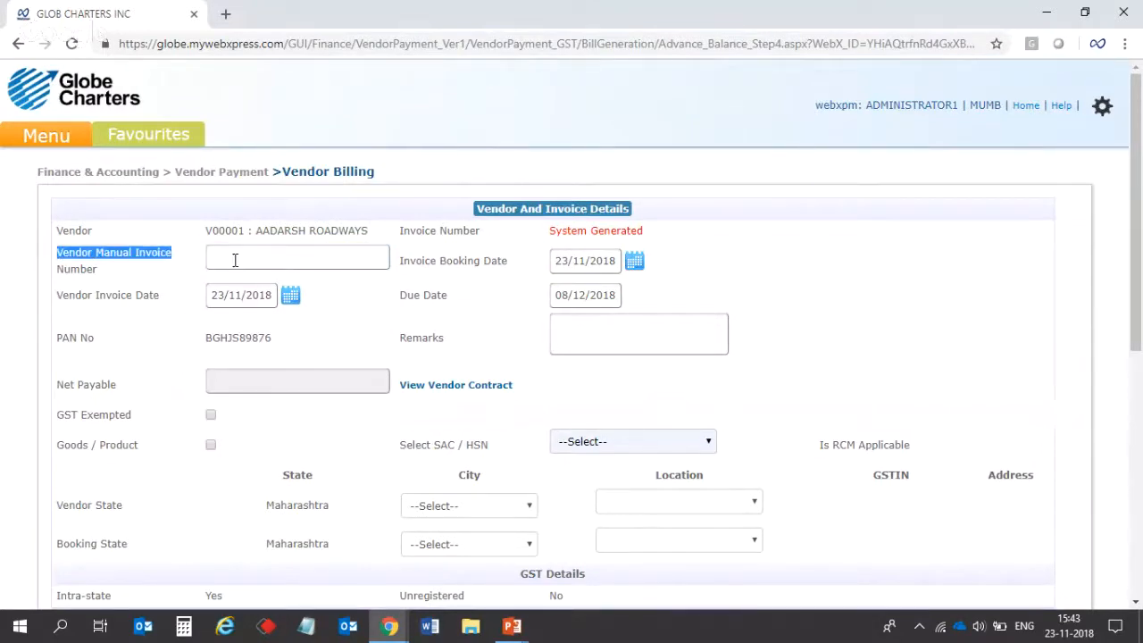
{"action": "left_click", "coordinate": [235, 260]}
{"action": "type", "text": "123456"}
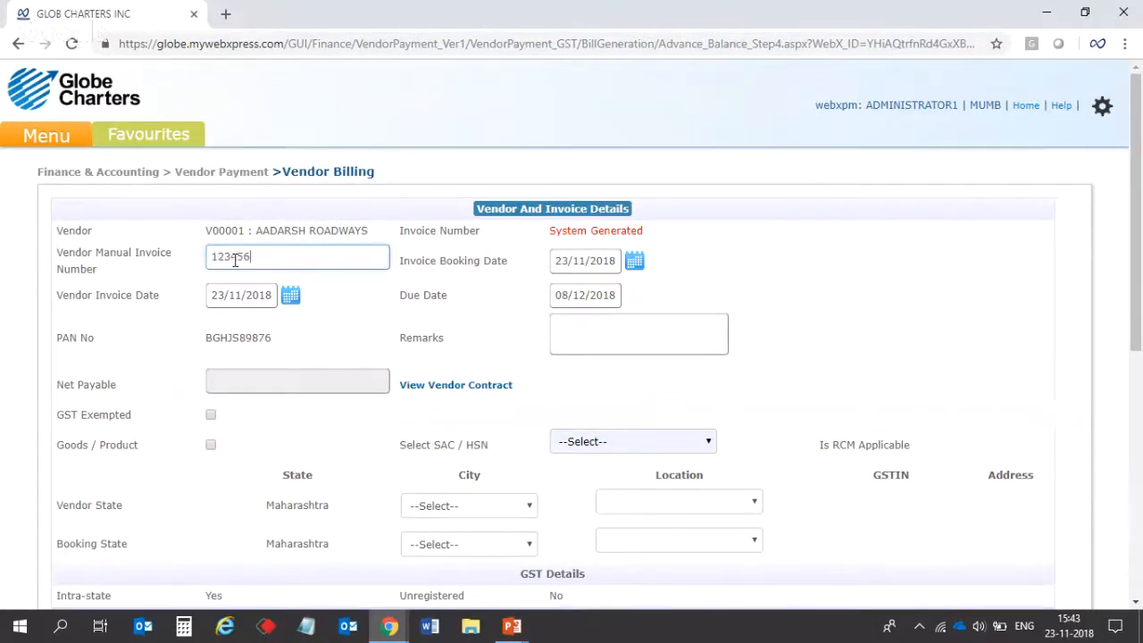
{"action": "left_click", "coordinate": [589, 325]}
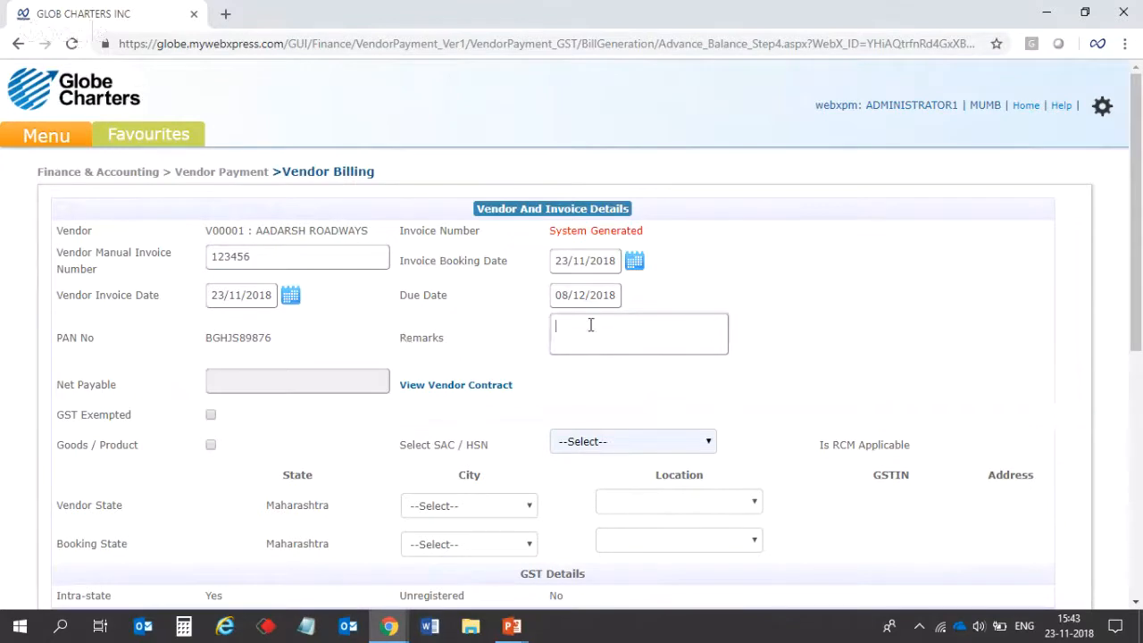
{"action": "type", "text": "Training"}
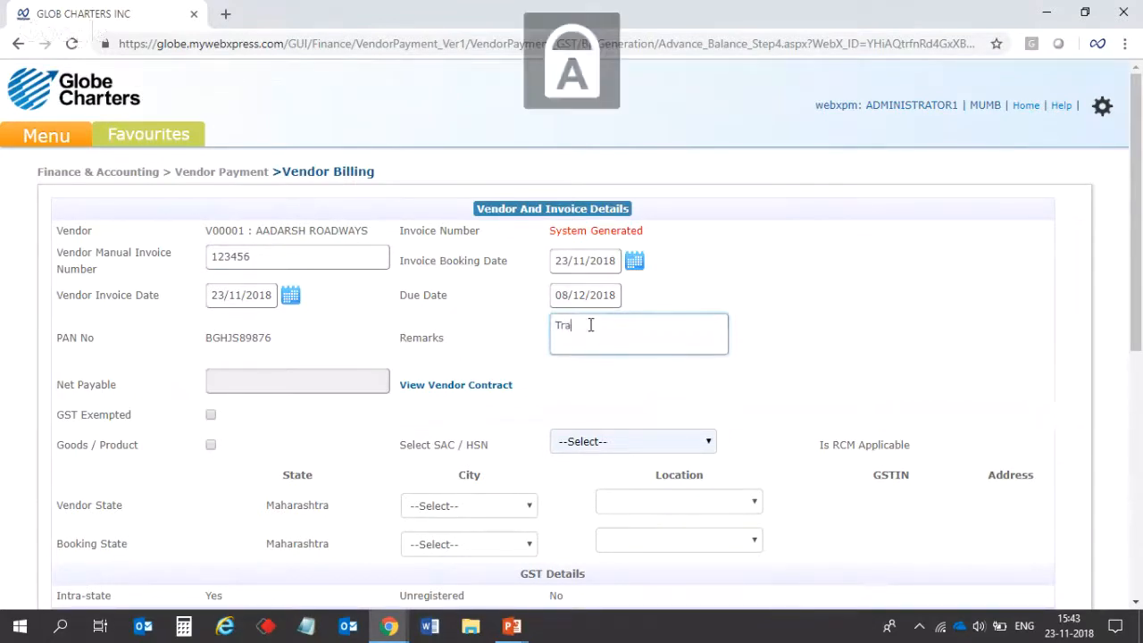
{"action": "left_click", "coordinate": [830, 341]}
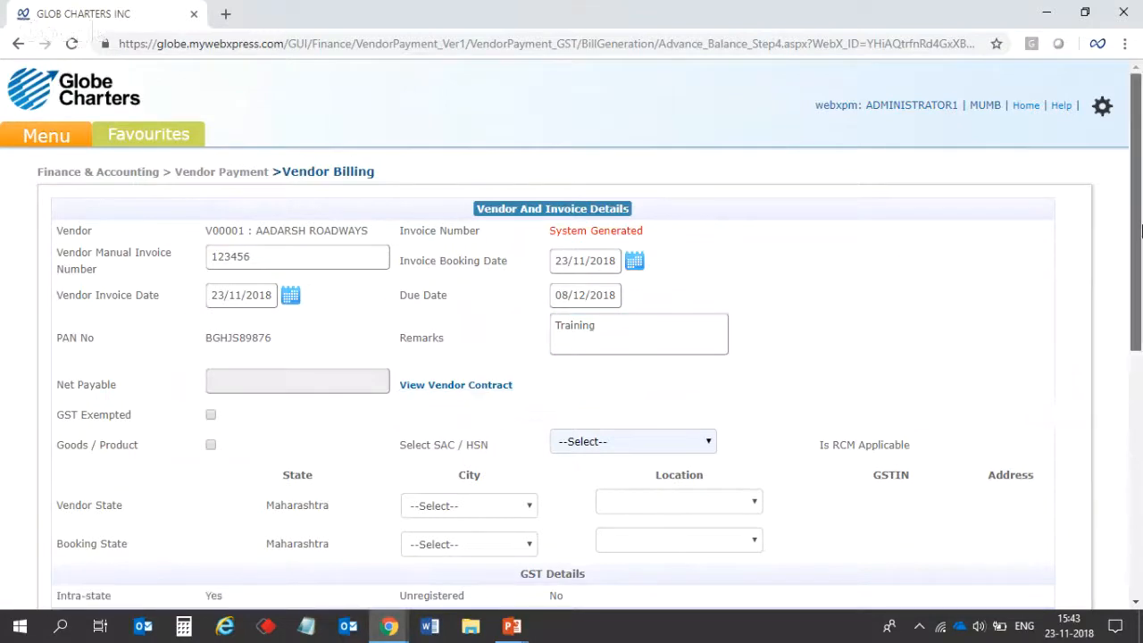
Set the bill's SAC / HSN code to 996511 - Road Transport Services of Goods
{"action": "left_click_drag", "start_coordinate": [1140, 232], "coordinate": [1140, 283]}
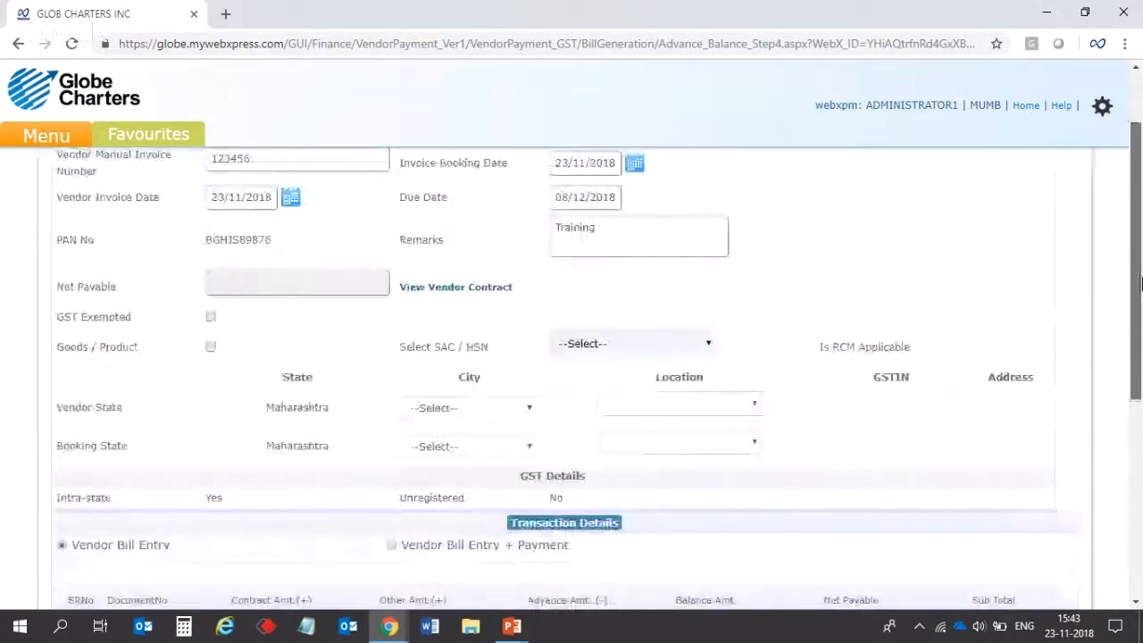
{"action": "left_click", "coordinate": [558, 354]}
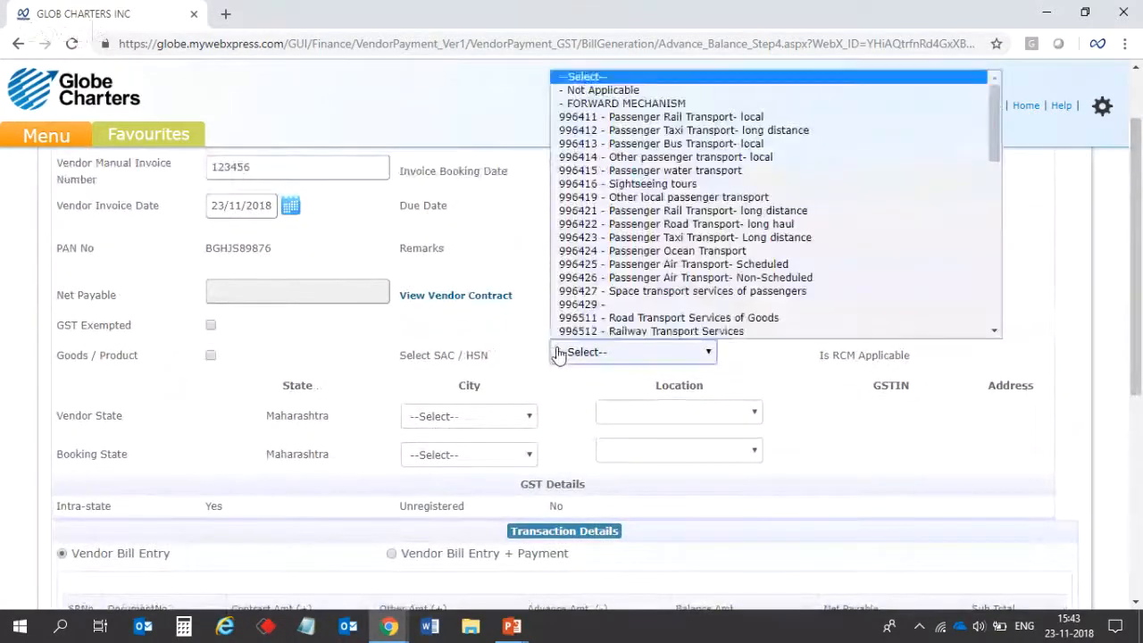
{"action": "left_click", "coordinate": [666, 320]}
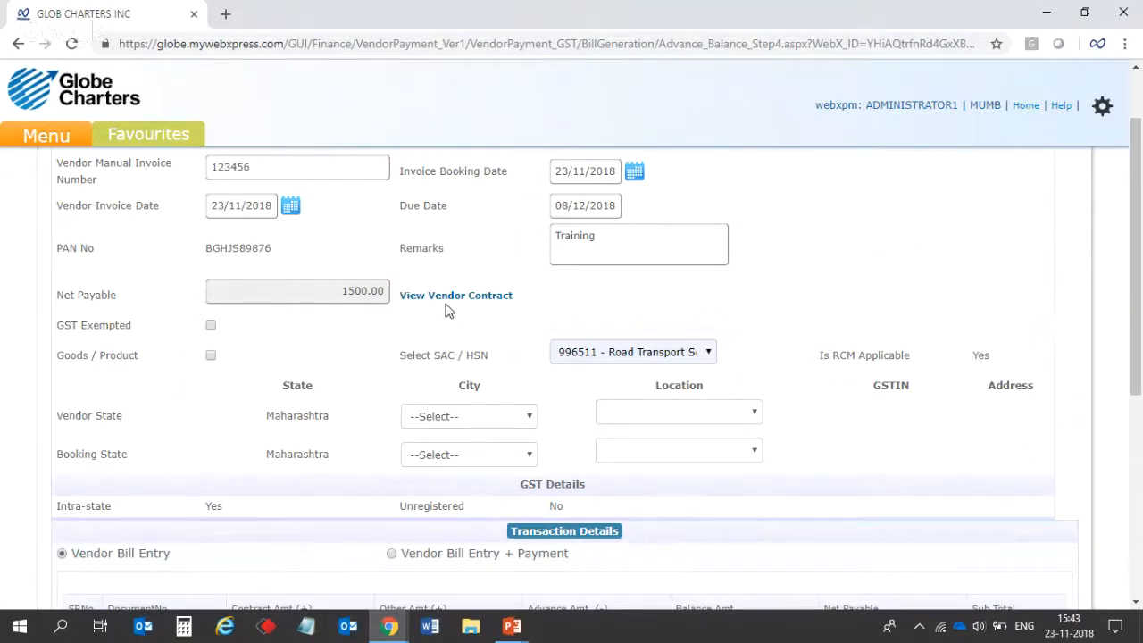
Set the vendor state's city to MUMBAI and its location to MUMB
{"action": "left_click", "coordinate": [456, 418]}
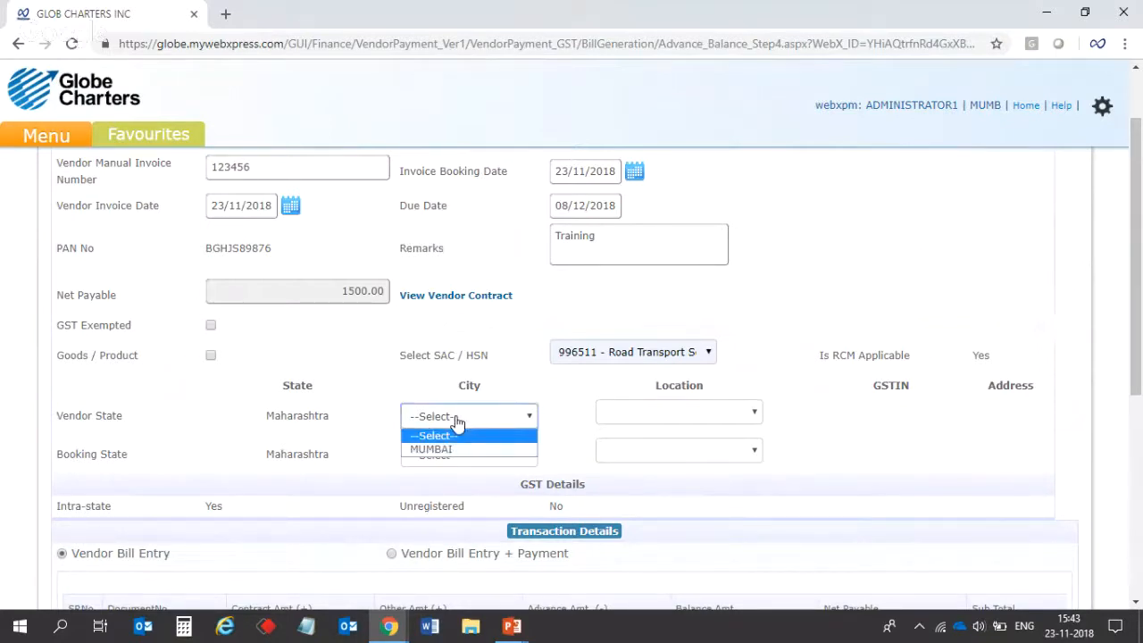
{"action": "left_click", "coordinate": [454, 449]}
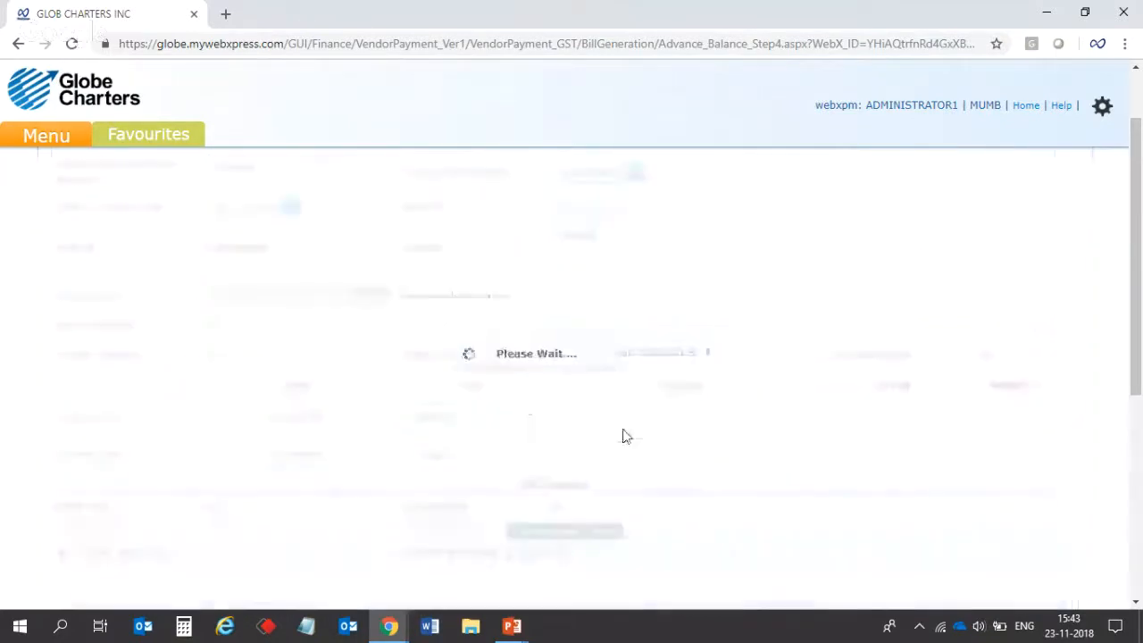
{"action": "left_click", "coordinate": [729, 412]}
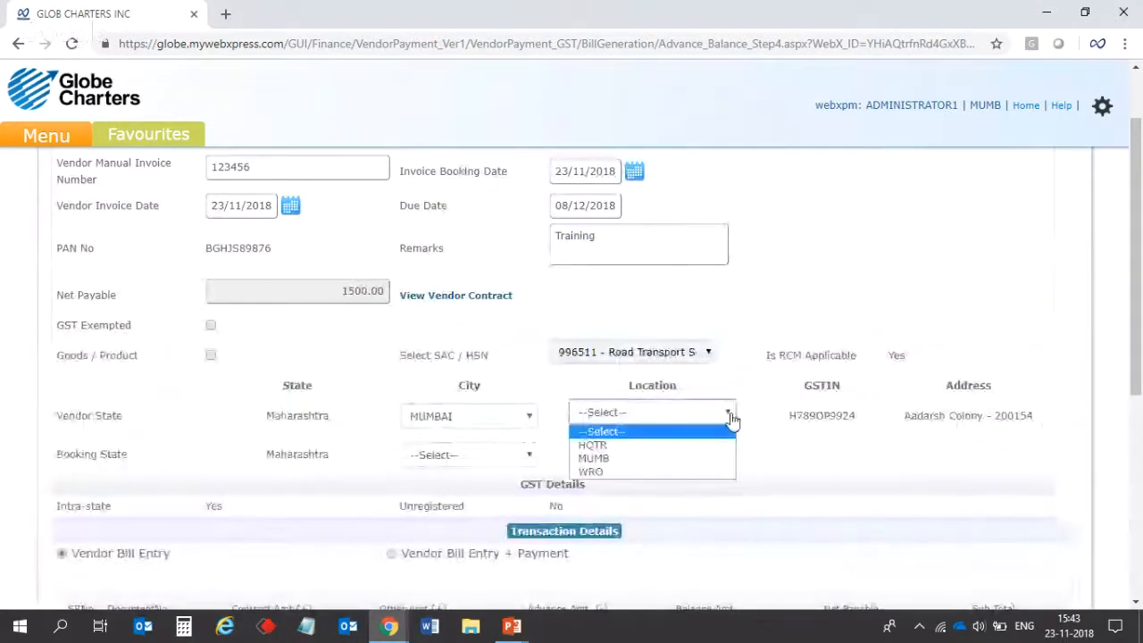
{"action": "left_click", "coordinate": [720, 460]}
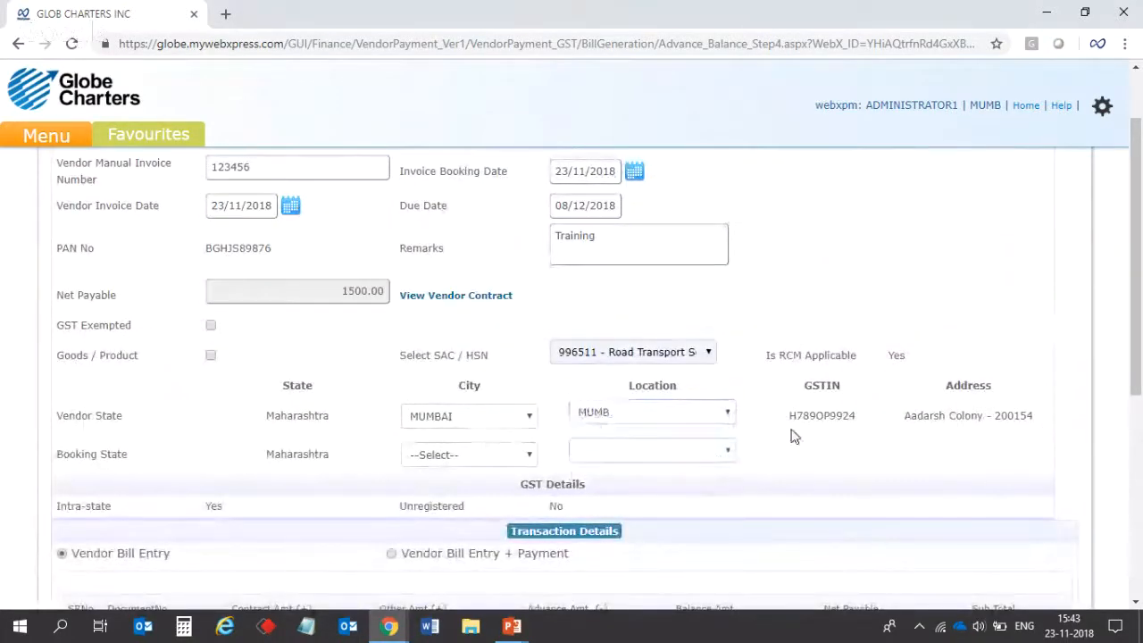
{"action": "left_click_drag", "start_coordinate": [788, 415], "coordinate": [859, 419]}
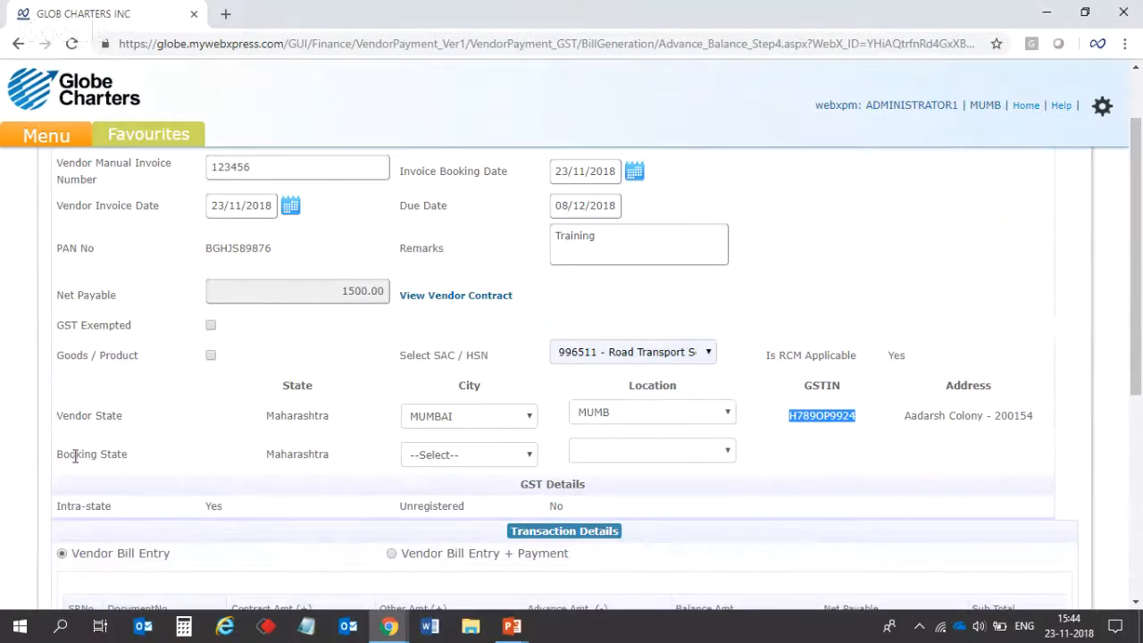
Set the booking state's city to MUMBAI and its location to MUMB
{"action": "left_click", "coordinate": [434, 456]}
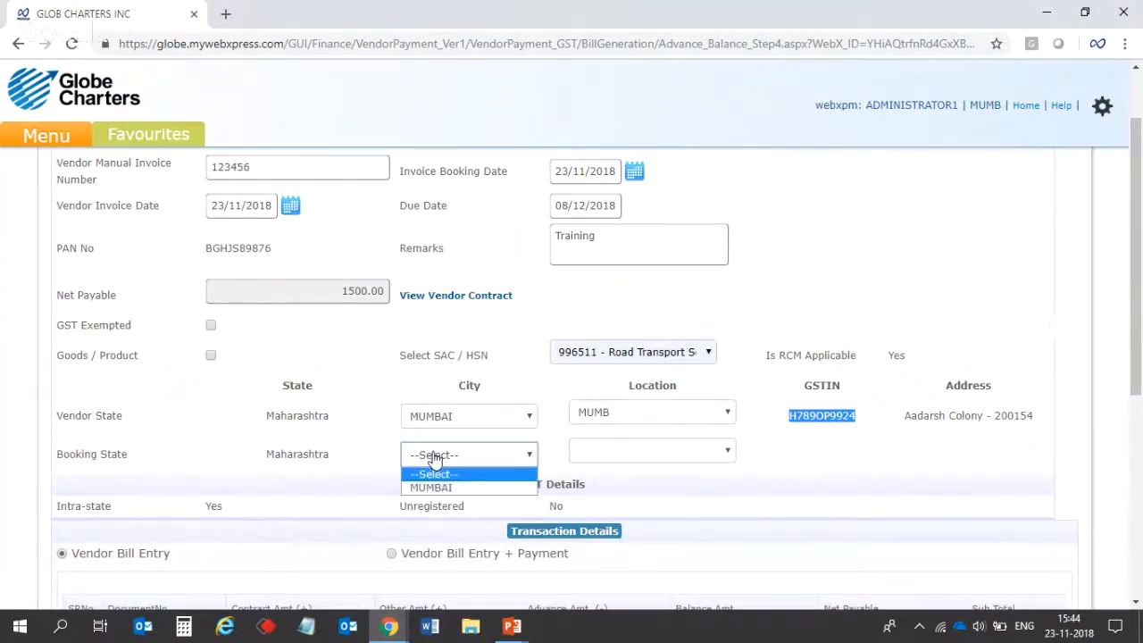
{"action": "left_click", "coordinate": [440, 487]}
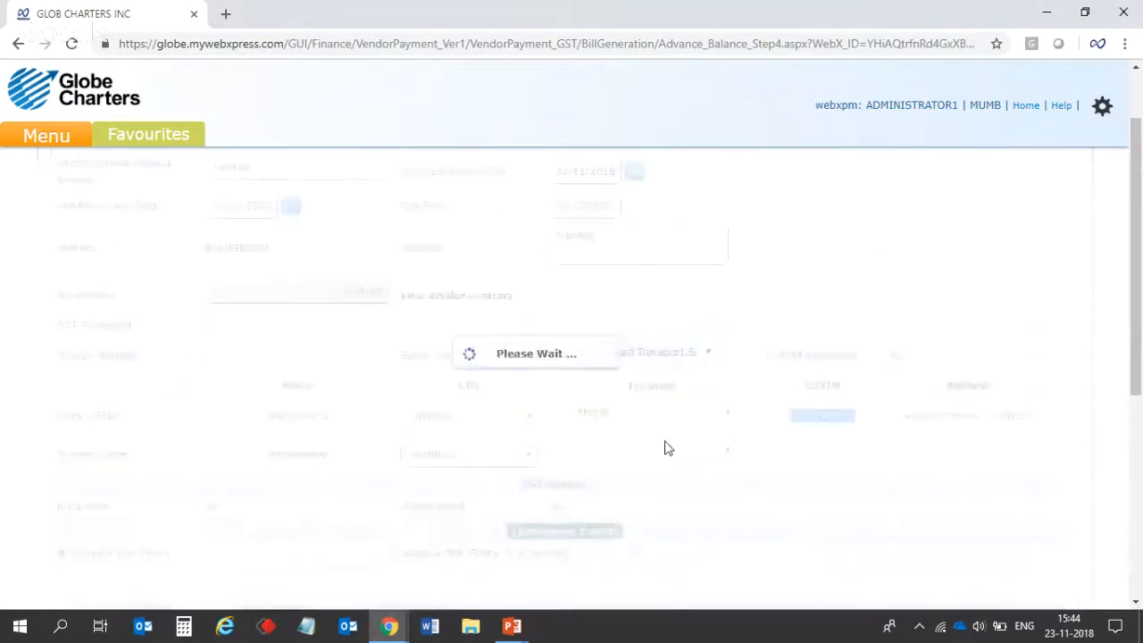
{"action": "left_click", "coordinate": [665, 449]}
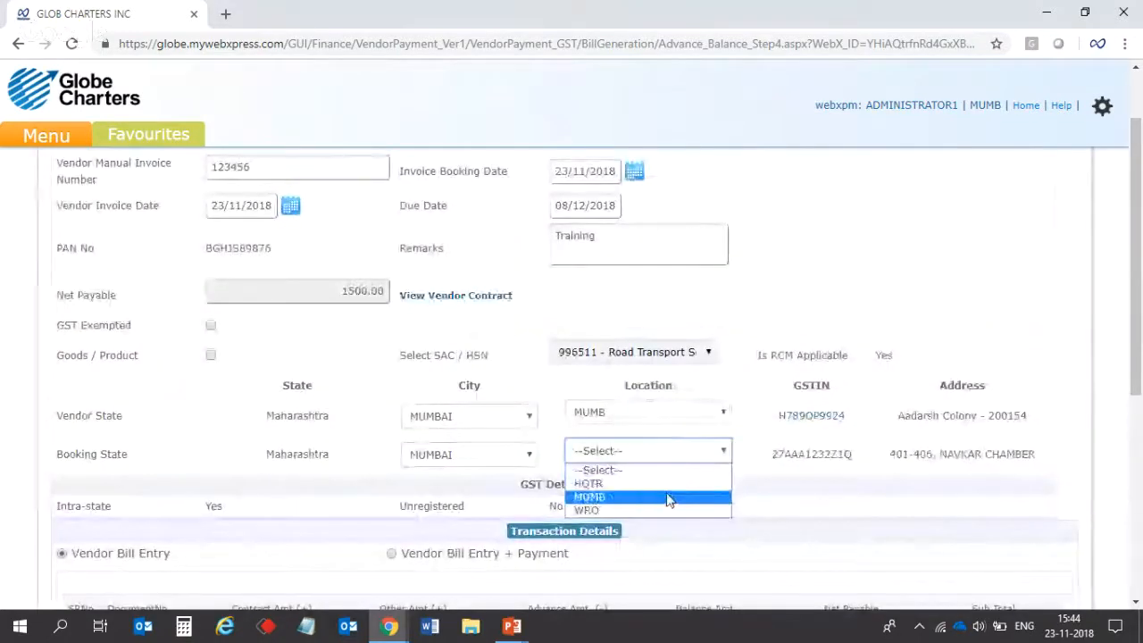
{"action": "left_click", "coordinate": [670, 497]}
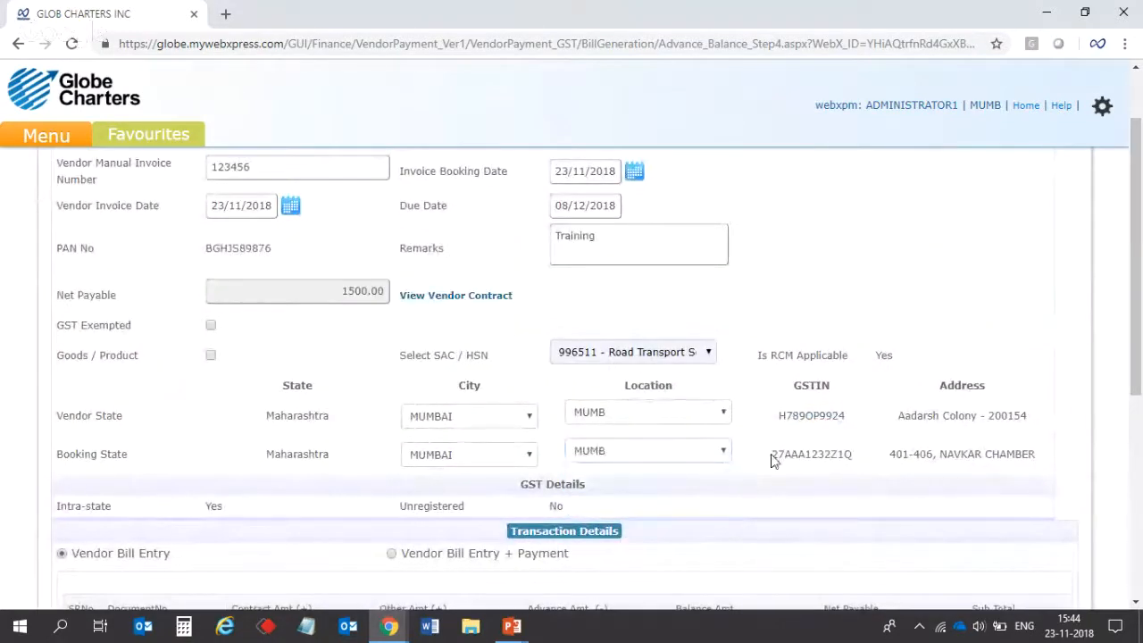
{"action": "left_click_drag", "start_coordinate": [773, 453], "coordinate": [855, 458]}
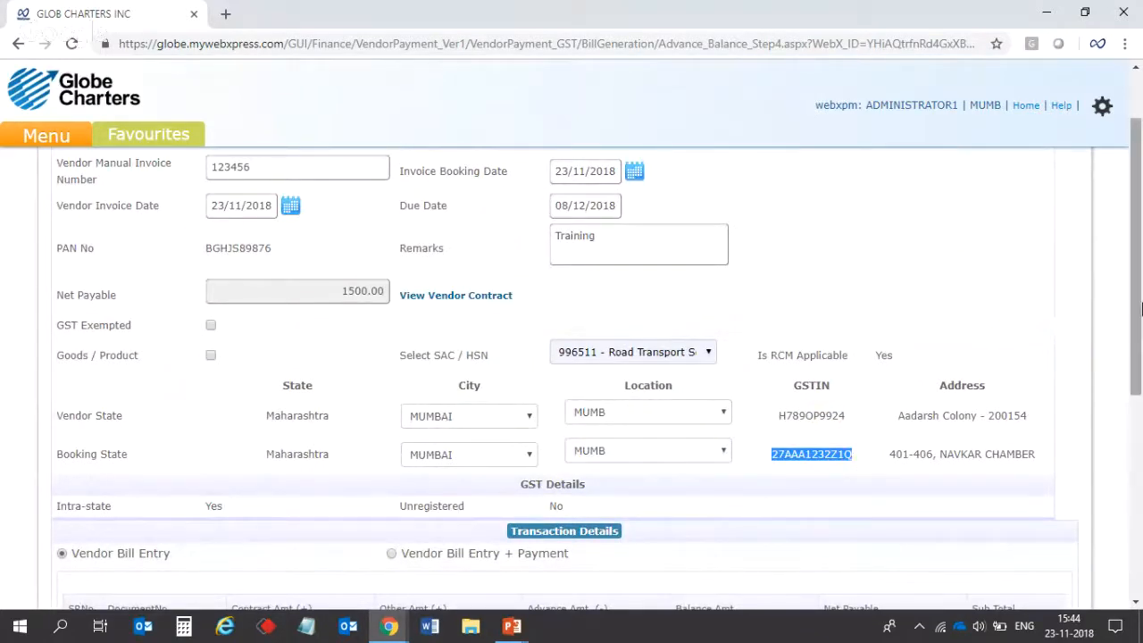
Review the bill's contract and payable amounts, GST registration details, TDS fields and transaction summary total
{"action": "scroll", "coordinate": [1141, 343], "scroll_direction": "down", "scroll_amount": 1}
{"action": "left_click_drag", "start_coordinate": [1141, 344], "coordinate": [1141, 387]}
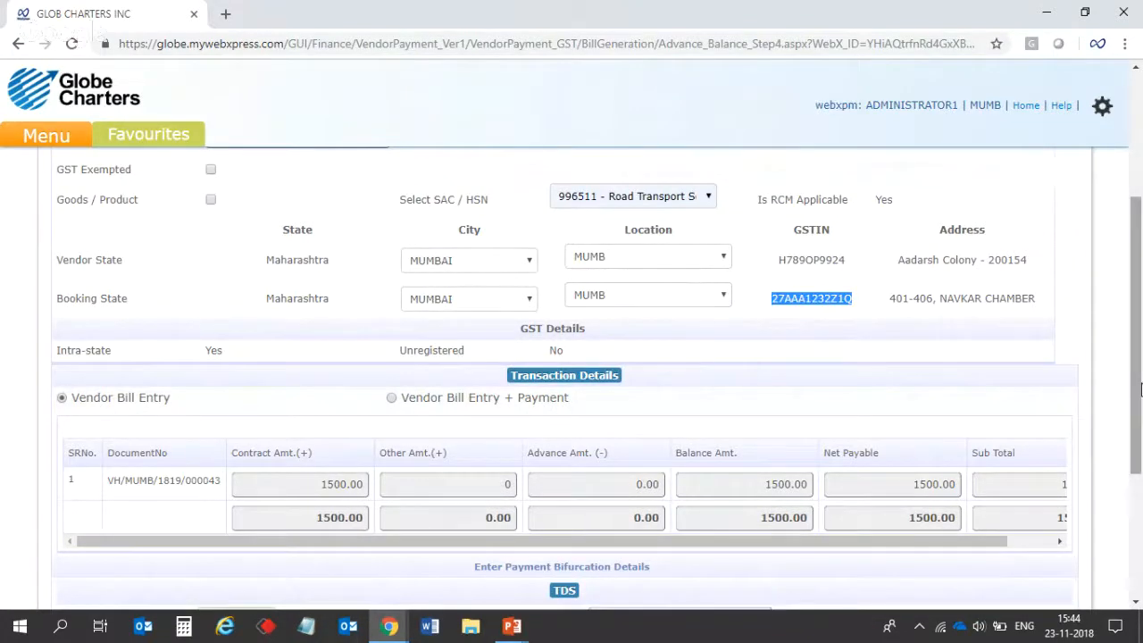
{"action": "left_click_drag", "start_coordinate": [866, 544], "coordinate": [970, 544]}
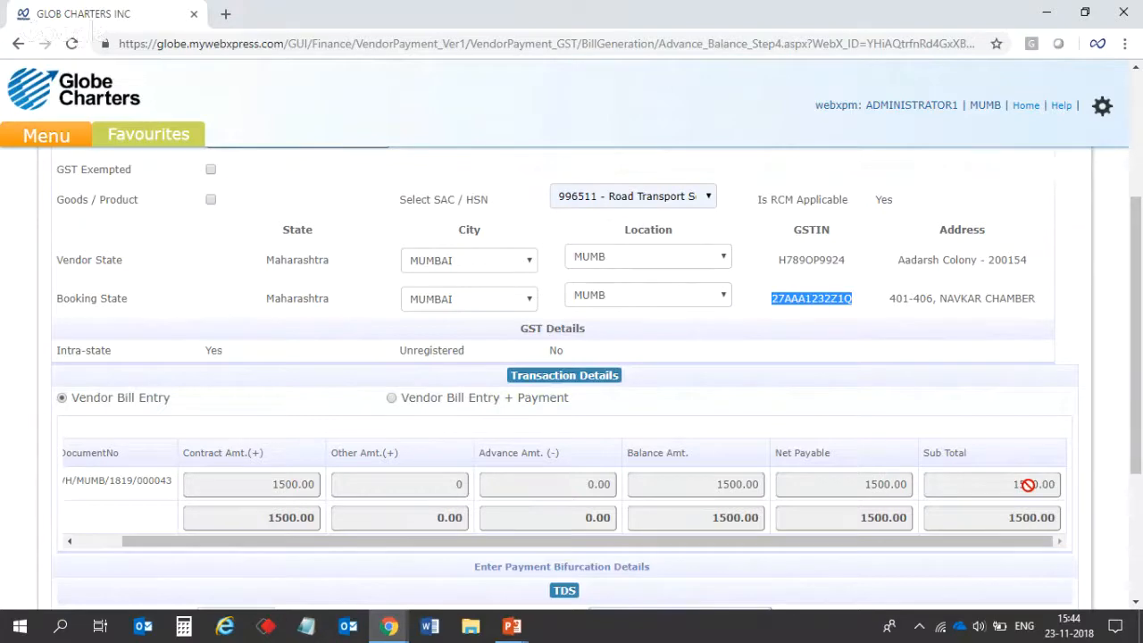
{"action": "left_click_drag", "start_coordinate": [1138, 443], "coordinate": [1138, 576]}
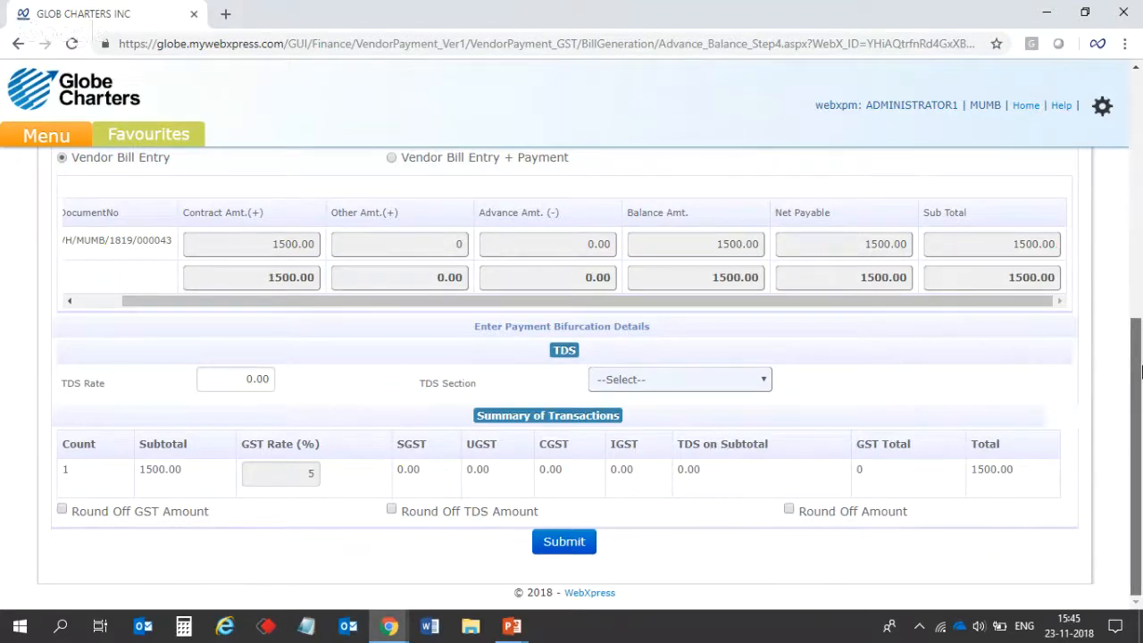
{"action": "left_click_drag", "start_coordinate": [1139, 371], "coordinate": [1139, 319]}
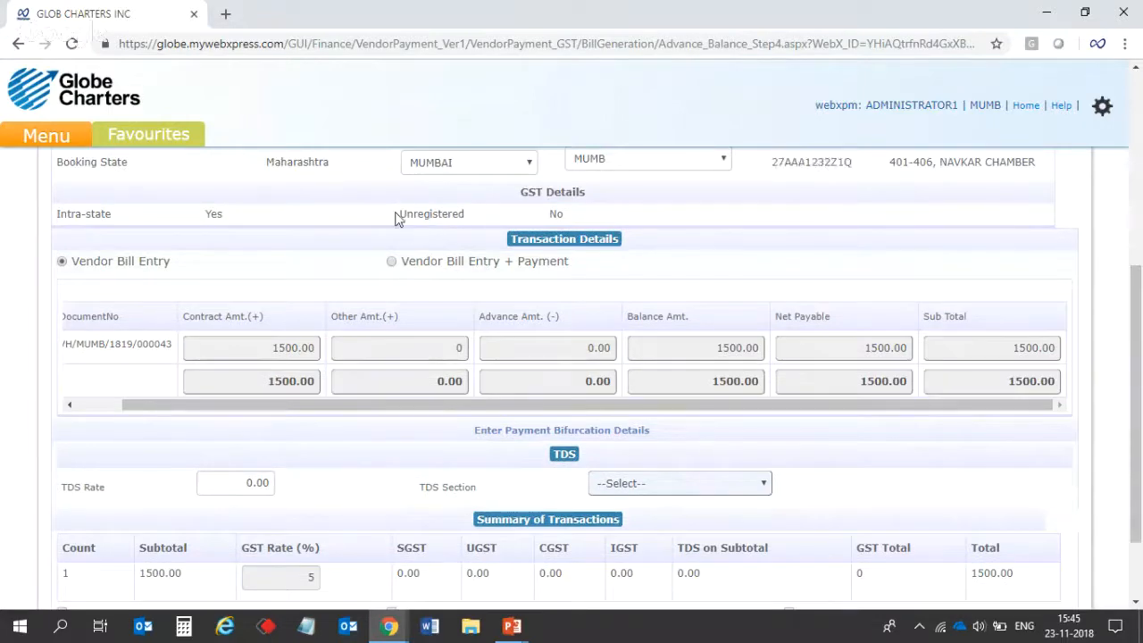
{"action": "left_click_drag", "start_coordinate": [397, 217], "coordinate": [576, 218]}
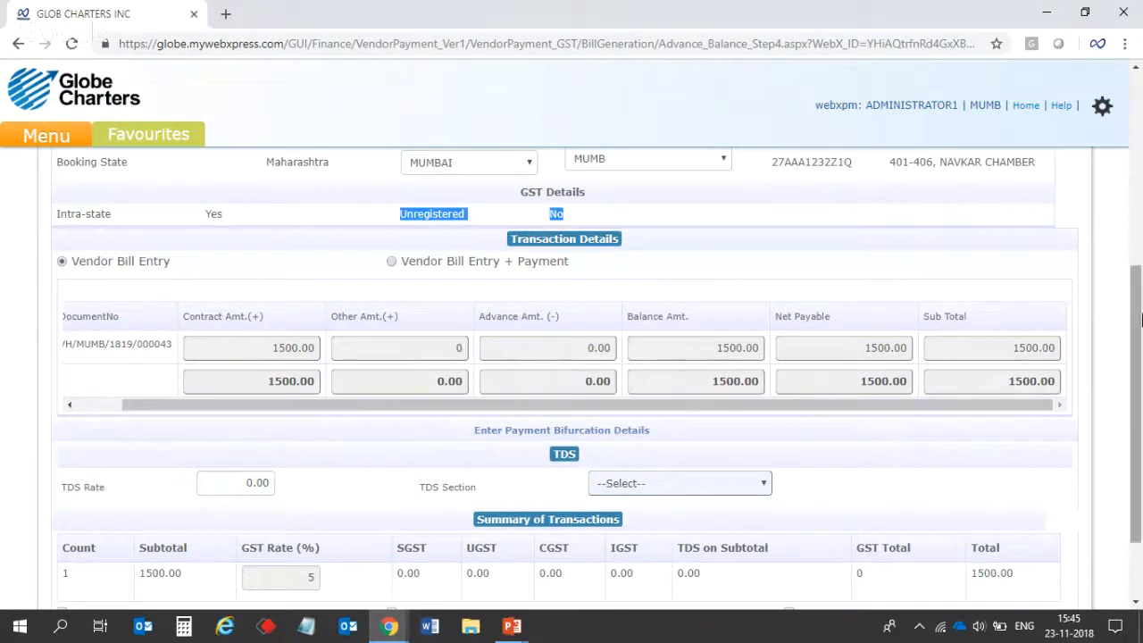
{"action": "left_click_drag", "start_coordinate": [1139, 318], "coordinate": [1139, 396]}
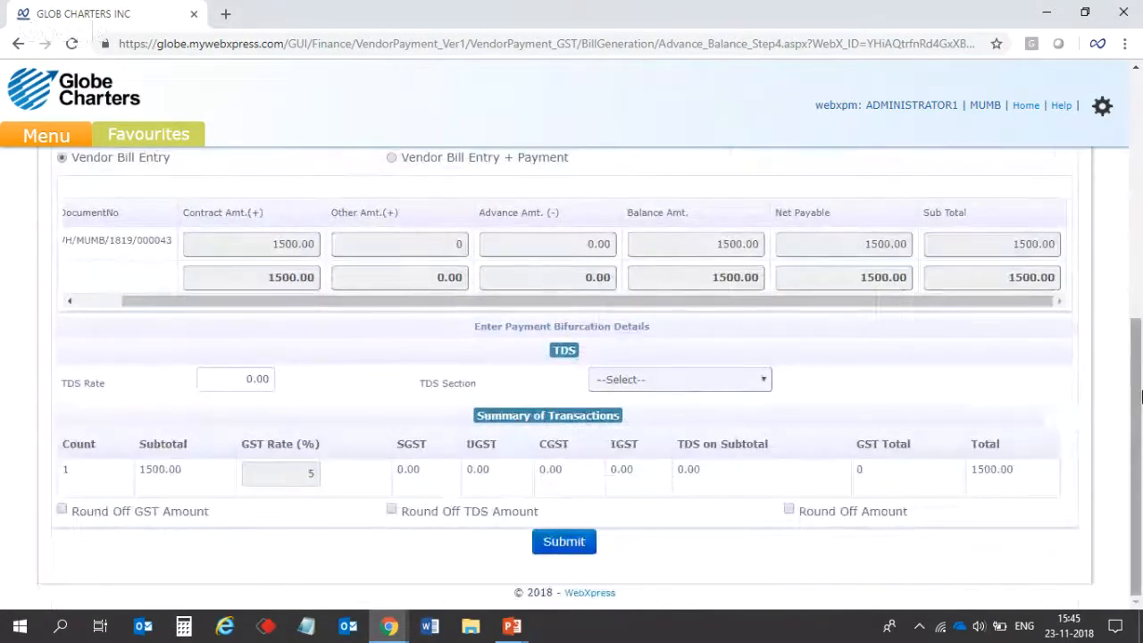
{"action": "left_click_drag", "start_coordinate": [1024, 473], "coordinate": [966, 476]}
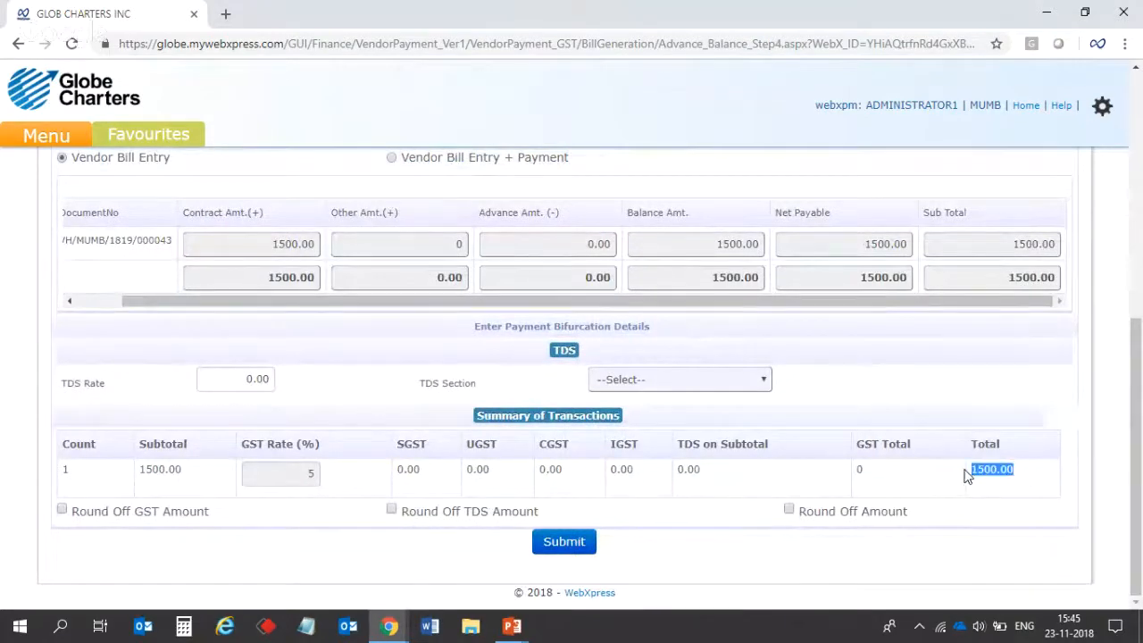
Submit the vendor bill and confirm that all bill entry details are correct
{"action": "left_click", "coordinate": [562, 542]}
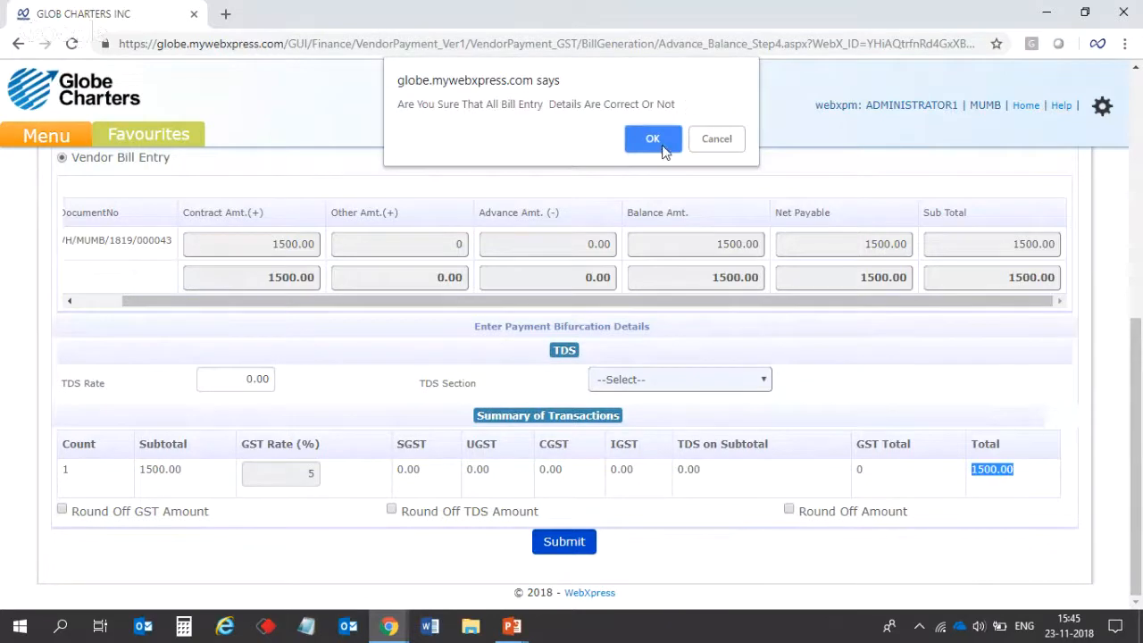
{"action": "left_click", "coordinate": [651, 139]}
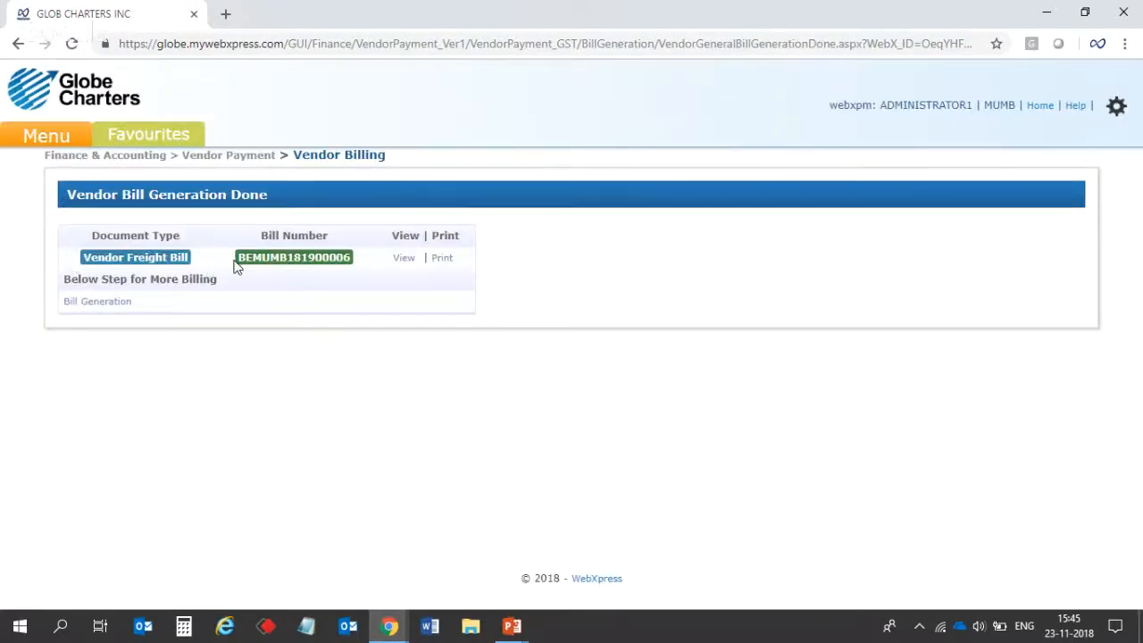
{"action": "left_click_drag", "start_coordinate": [237, 259], "coordinate": [348, 258]}
Open the Advance Payment module from the vendor invoice cycle
{"action": "left_click", "coordinate": [73, 141]}
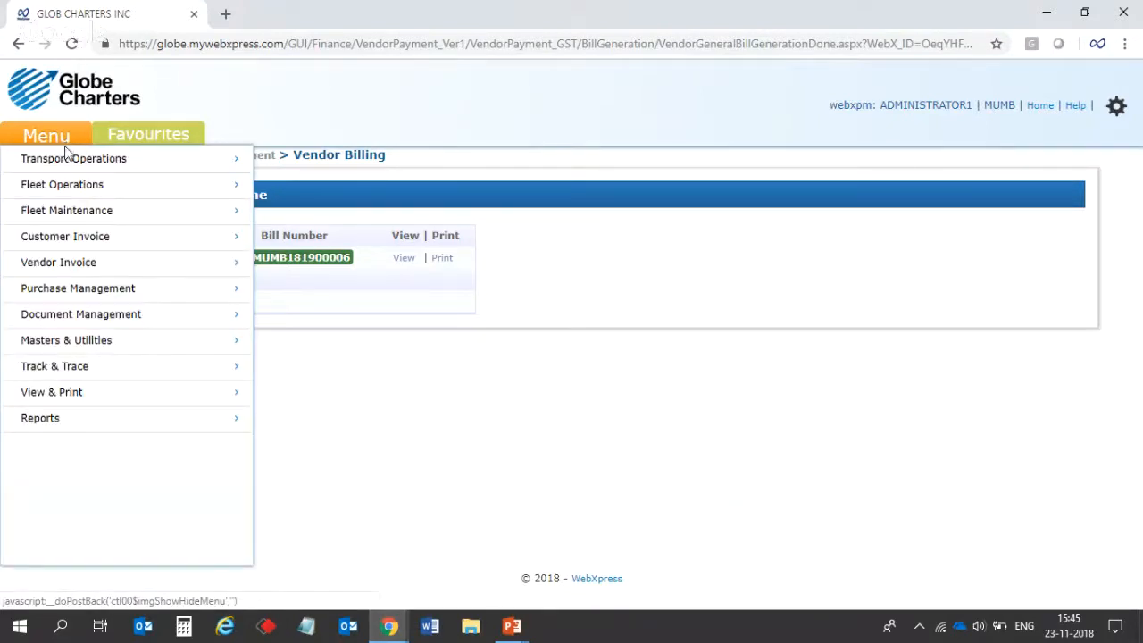
{"action": "left_click", "coordinate": [68, 160]}
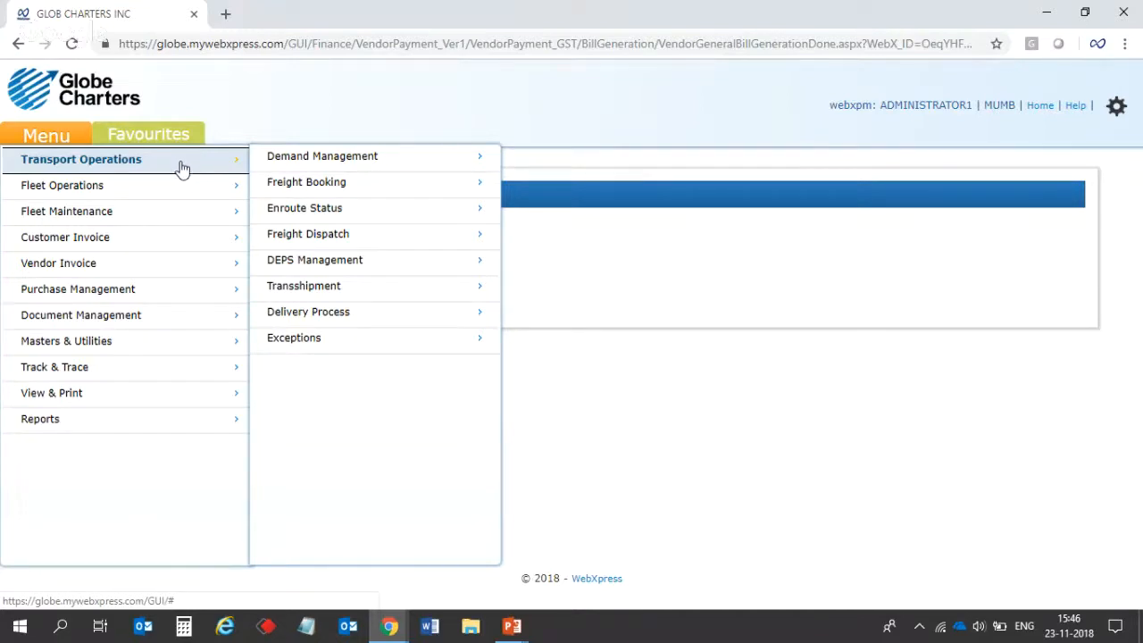
{"action": "mouse_move", "coordinate": [192, 269]}
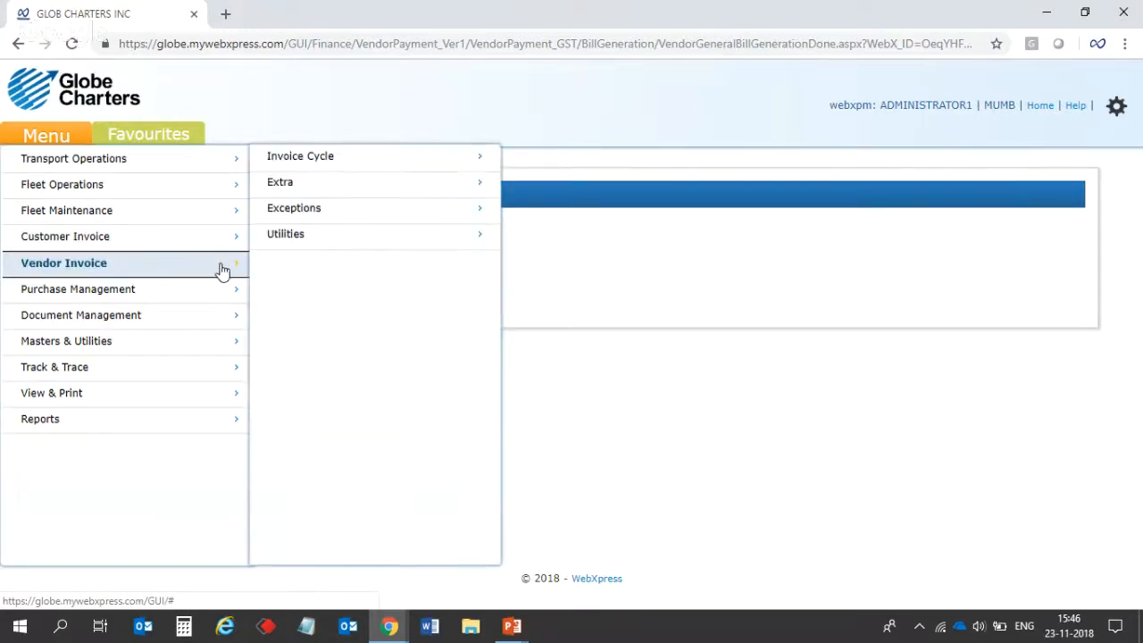
{"action": "mouse_move", "coordinate": [326, 166]}
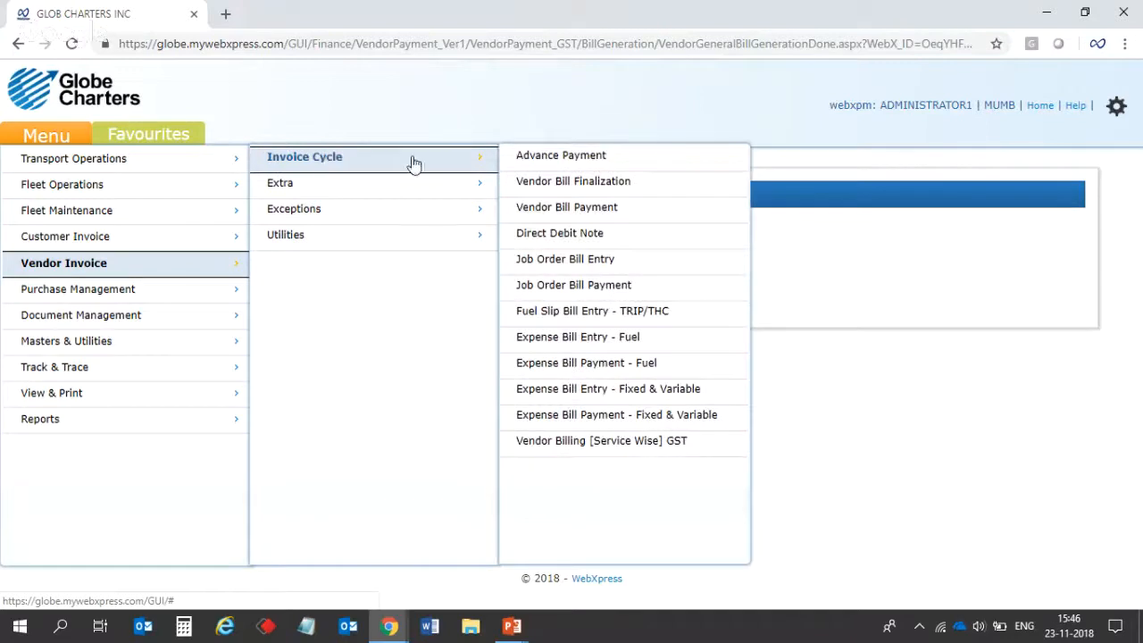
{"action": "left_click", "coordinate": [636, 167]}
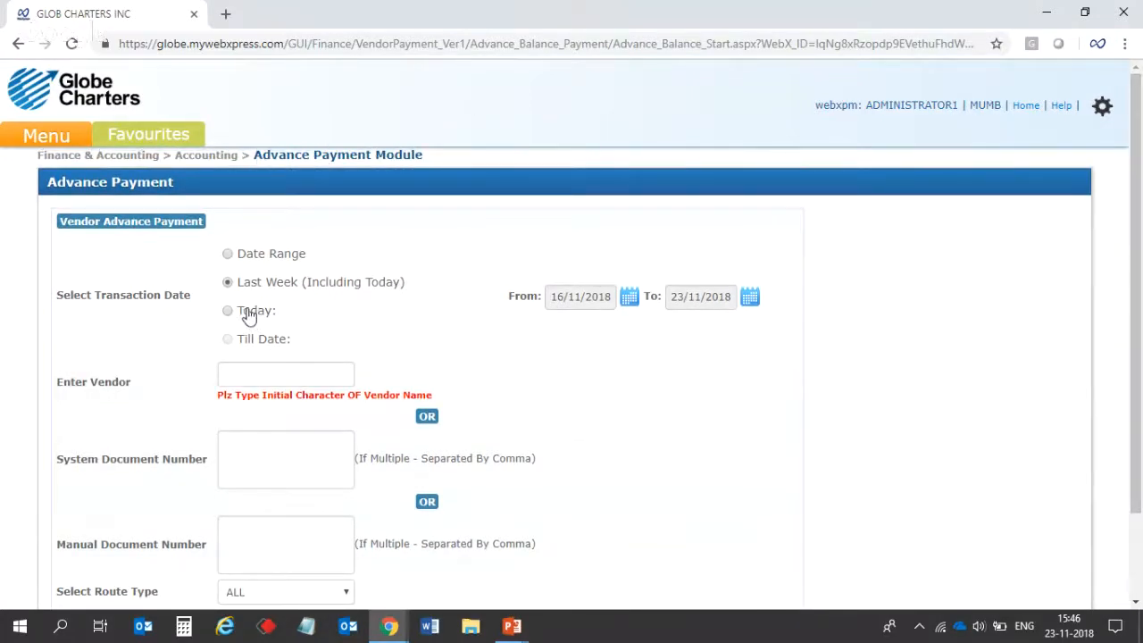
Use Last Week (Including Today) as the transaction date and choose AADARSH ROADWAYS as the advance payment vendor
{"action": "left_click_drag", "start_coordinate": [252, 312], "coordinate": [311, 307]}
{"action": "left_click", "coordinate": [311, 306]}
{"action": "left_click", "coordinate": [266, 285]}
{"action": "left_click", "coordinate": [256, 377]}
{"action": "key", "text": "Caps_Lock"}
{"action": "type", "text": "AAD"}
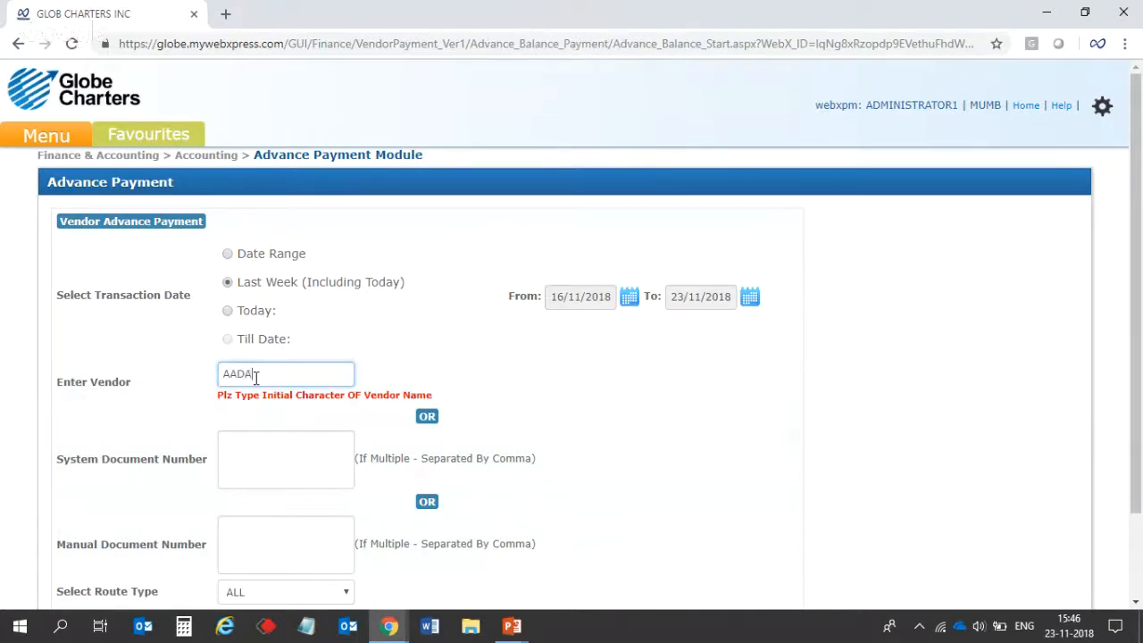
{"action": "type", "text": "A"}
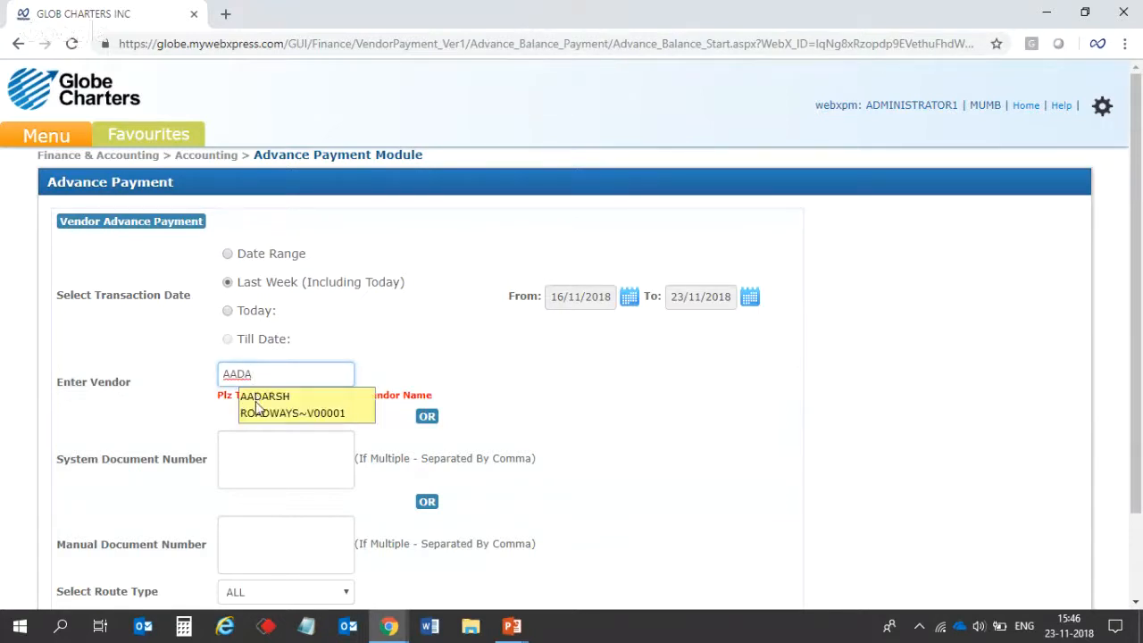
{"action": "left_click", "coordinate": [256, 407]}
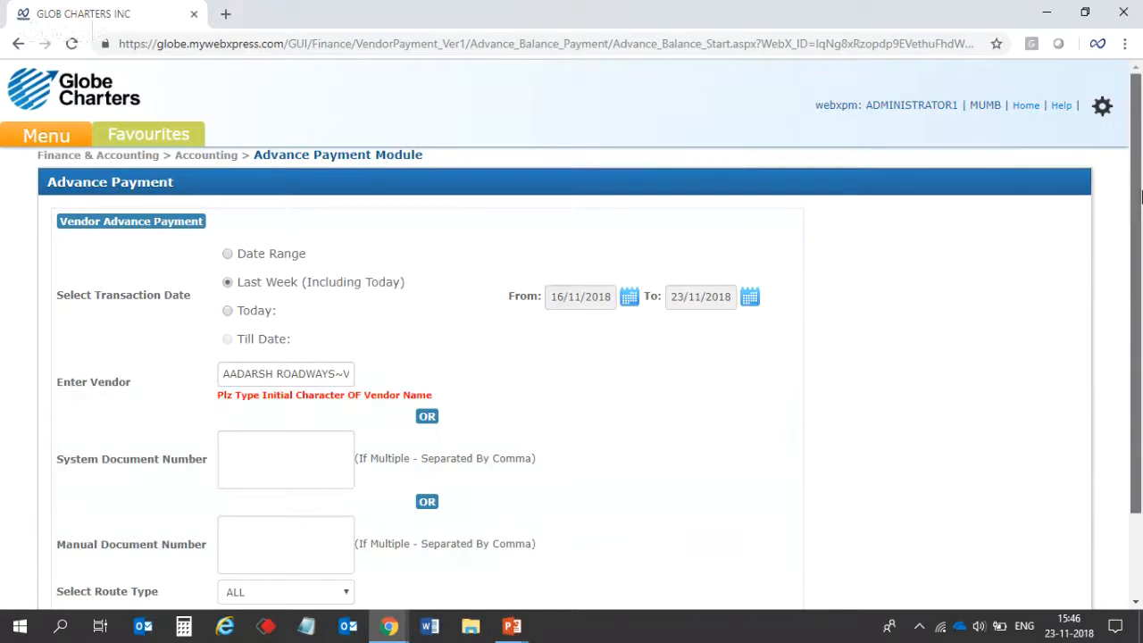
Include the THC, PRS and DRS document types and submit the advance payment criteria
{"action": "left_click_drag", "start_coordinate": [1140, 196], "coordinate": [1140, 301]}
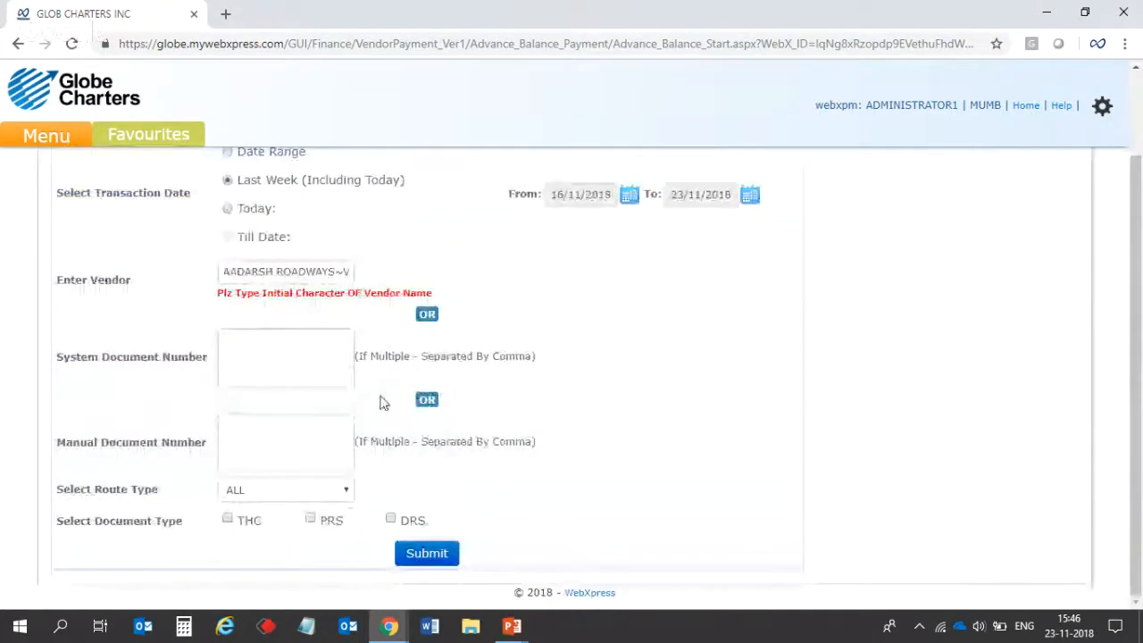
{"action": "left_click", "coordinate": [249, 527]}
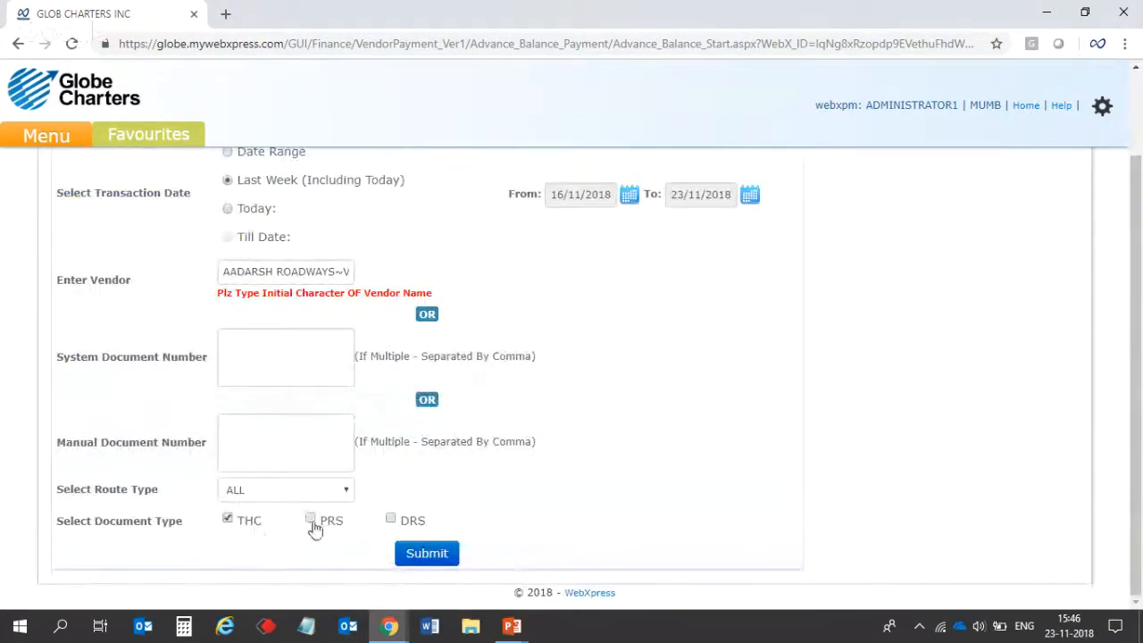
{"action": "left_click", "coordinate": [314, 527]}
{"action": "left_click", "coordinate": [391, 520]}
{"action": "left_click", "coordinate": [425, 554]}
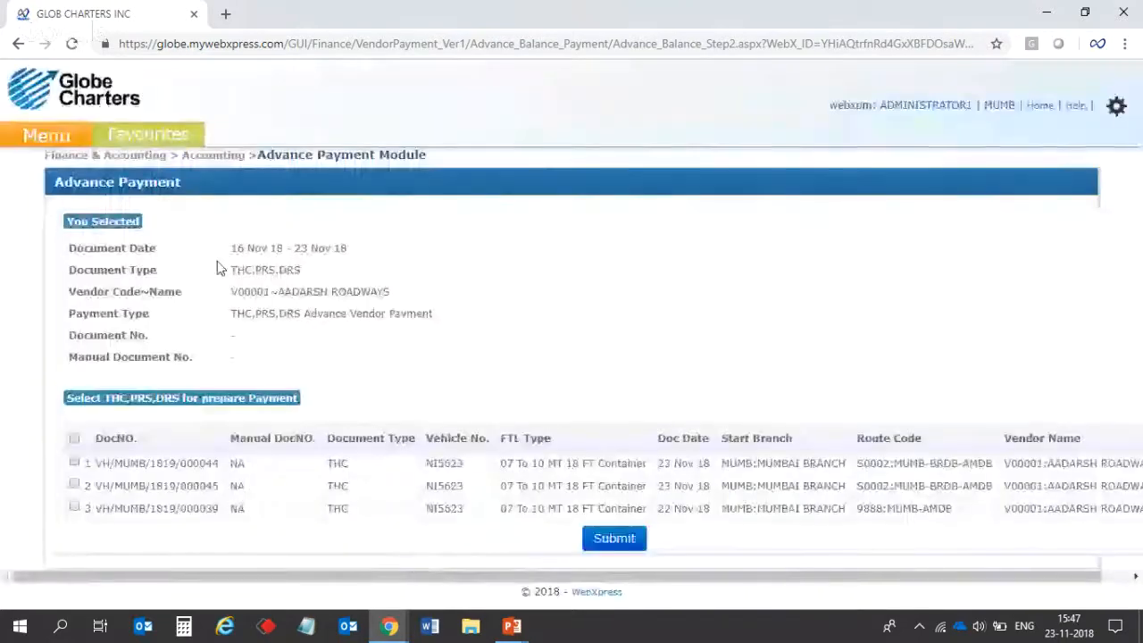
Check the document date range, document types, vendor and payment type listed for the advance payment
{"action": "left_click_drag", "start_coordinate": [106, 264], "coordinate": [352, 258]}
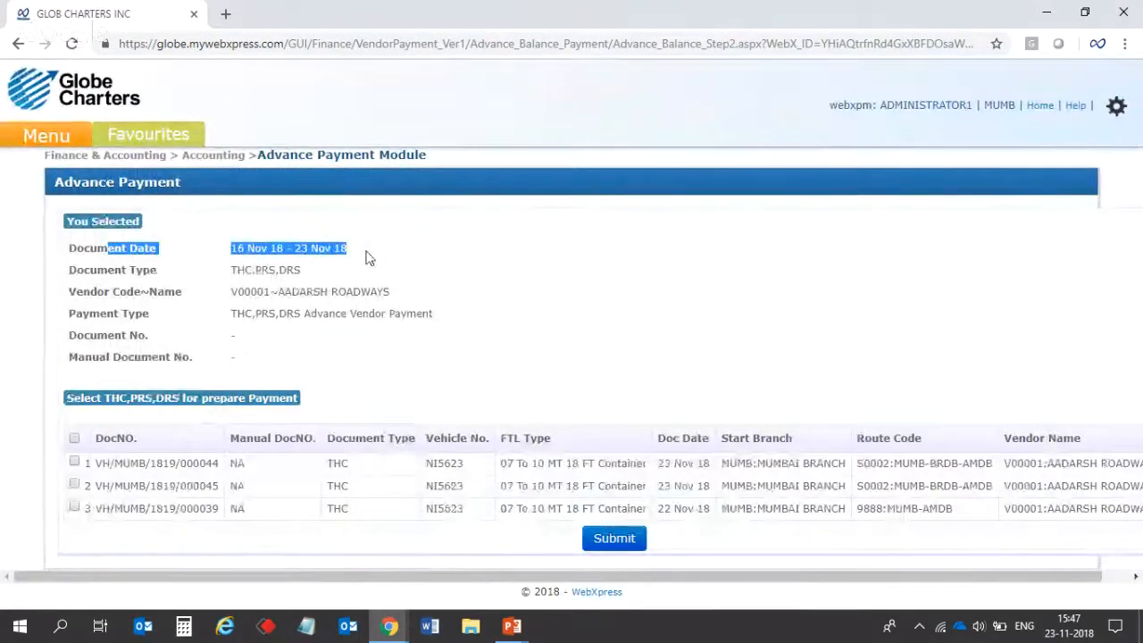
{"action": "left_click_drag", "start_coordinate": [214, 271], "coordinate": [301, 276]}
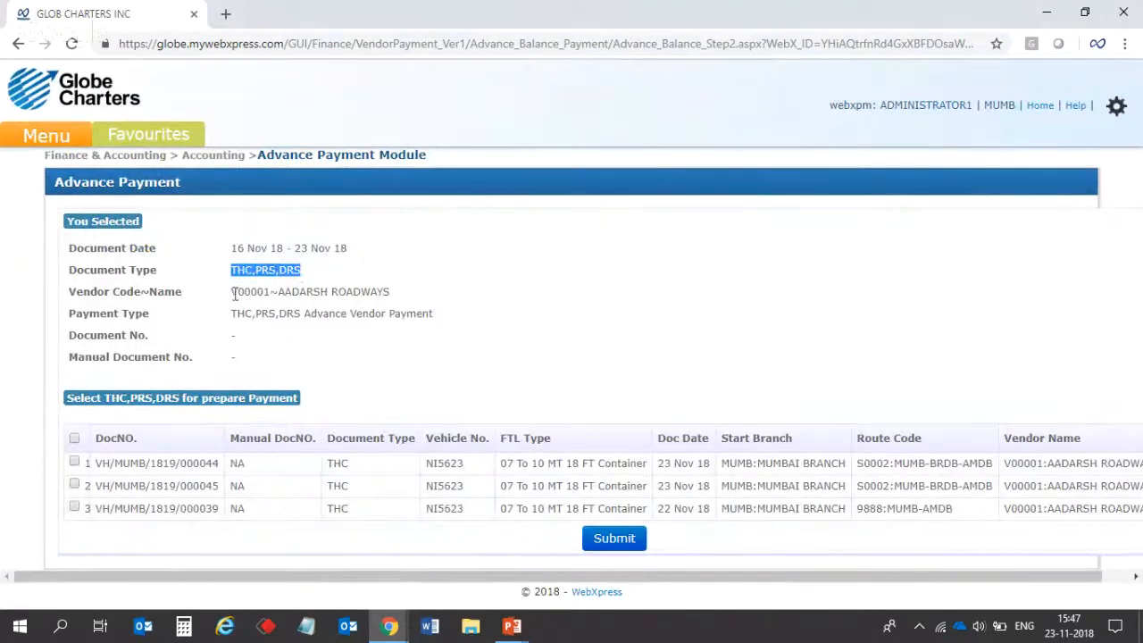
{"action": "left_click_drag", "start_coordinate": [230, 297], "coordinate": [390, 298]}
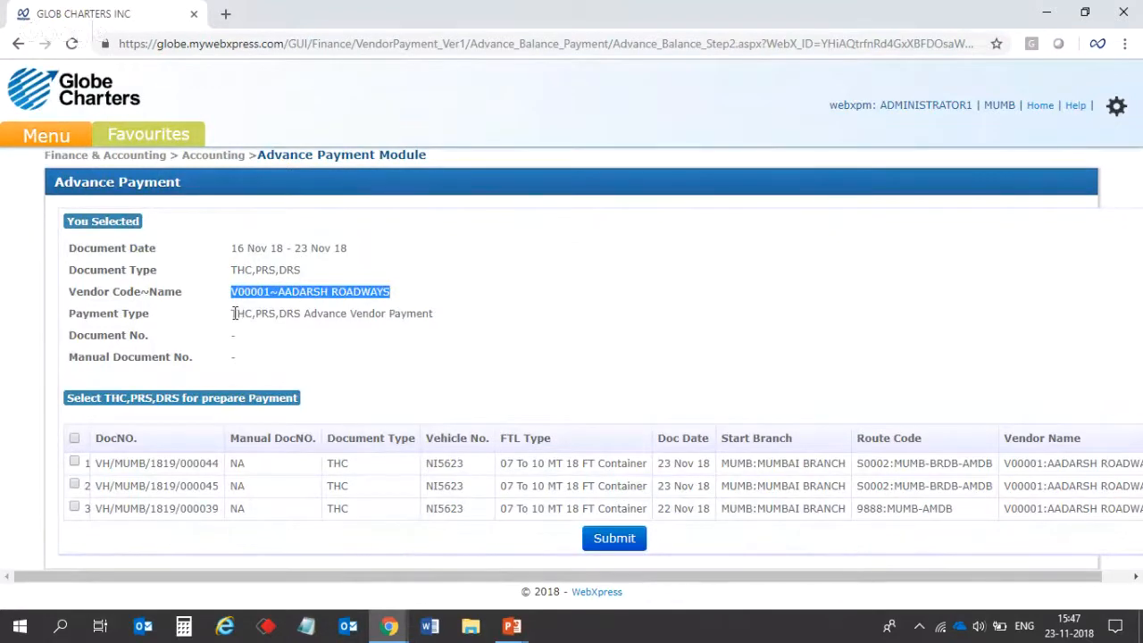
{"action": "left_click_drag", "start_coordinate": [232, 312], "coordinate": [439, 319]}
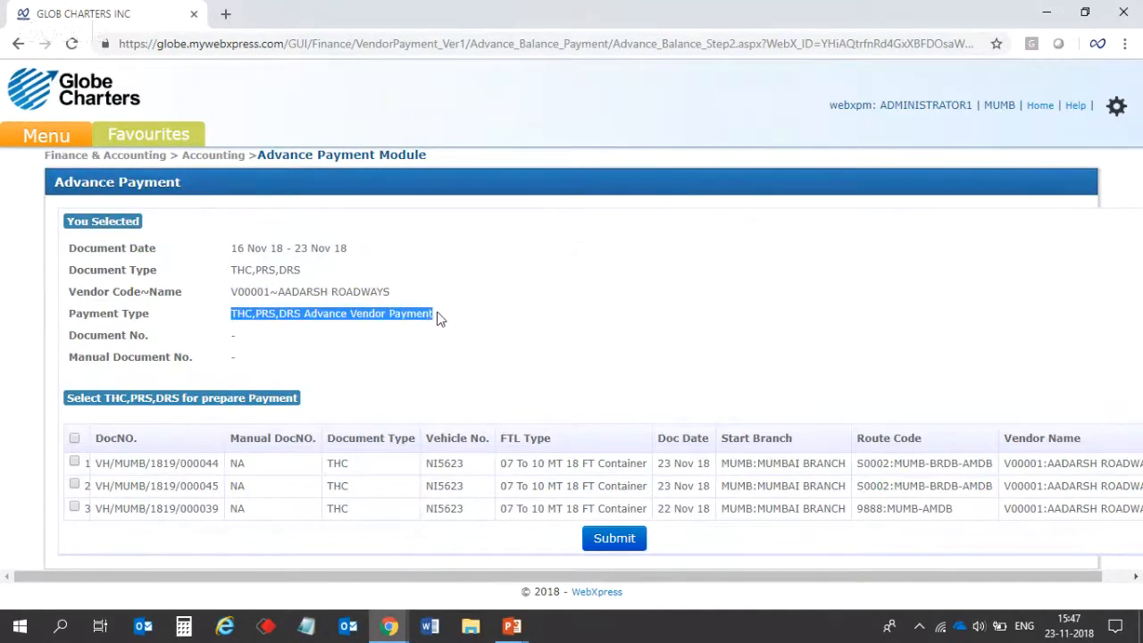
{"action": "left_click", "coordinate": [435, 354]}
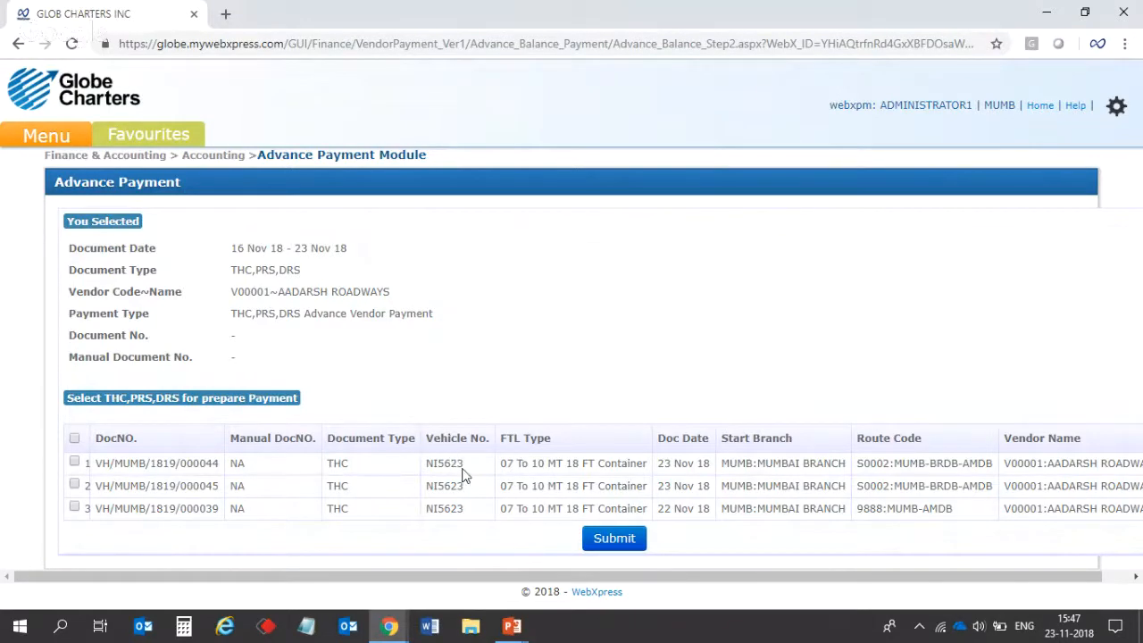
Select THC document VH/MUMB/1819/000044 for the advance payment and submit the selection
{"action": "left_click_drag", "start_coordinate": [427, 438], "coordinate": [426, 470]}
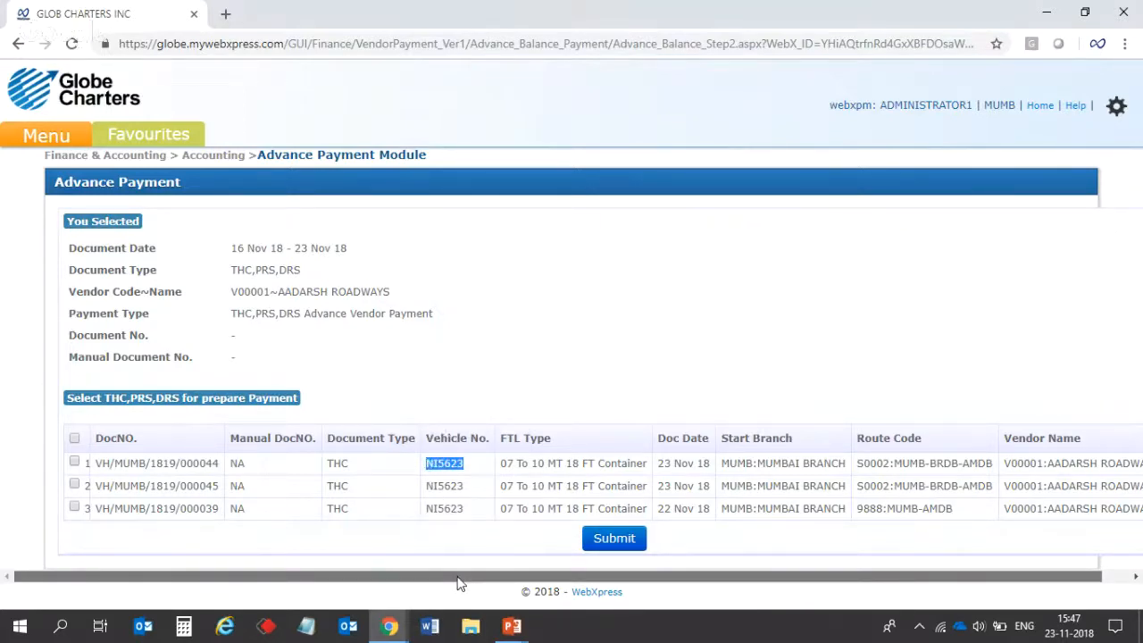
{"action": "left_click_drag", "start_coordinate": [458, 577], "coordinate": [486, 576]}
{"action": "left_click", "coordinate": [701, 462]}
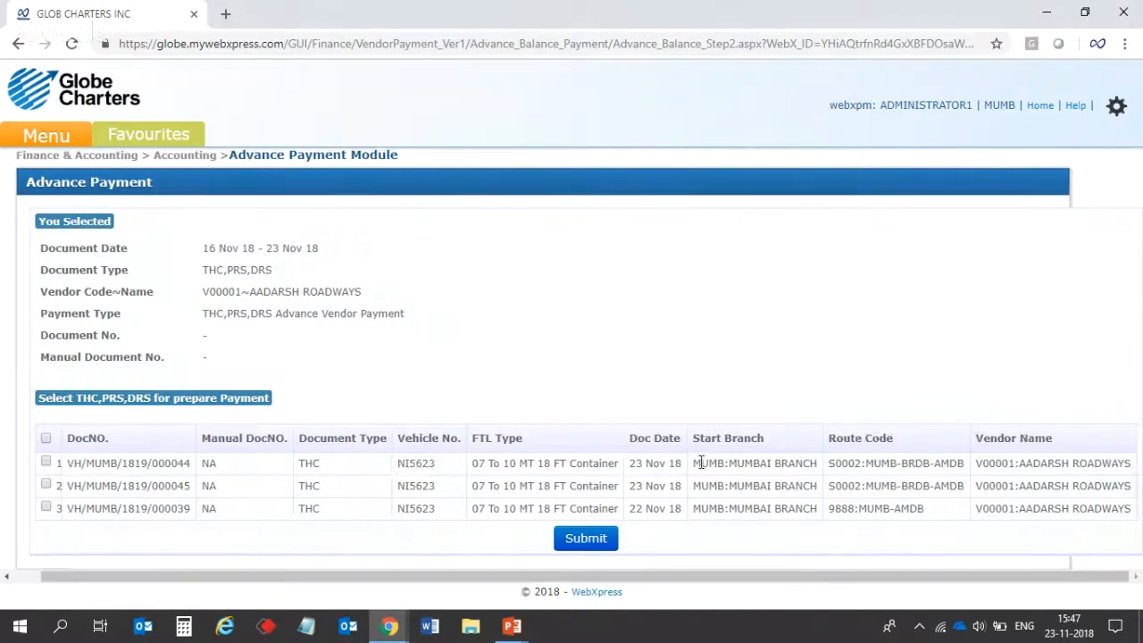
{"action": "left_click_drag", "start_coordinate": [771, 472], "coordinate": [964, 464]}
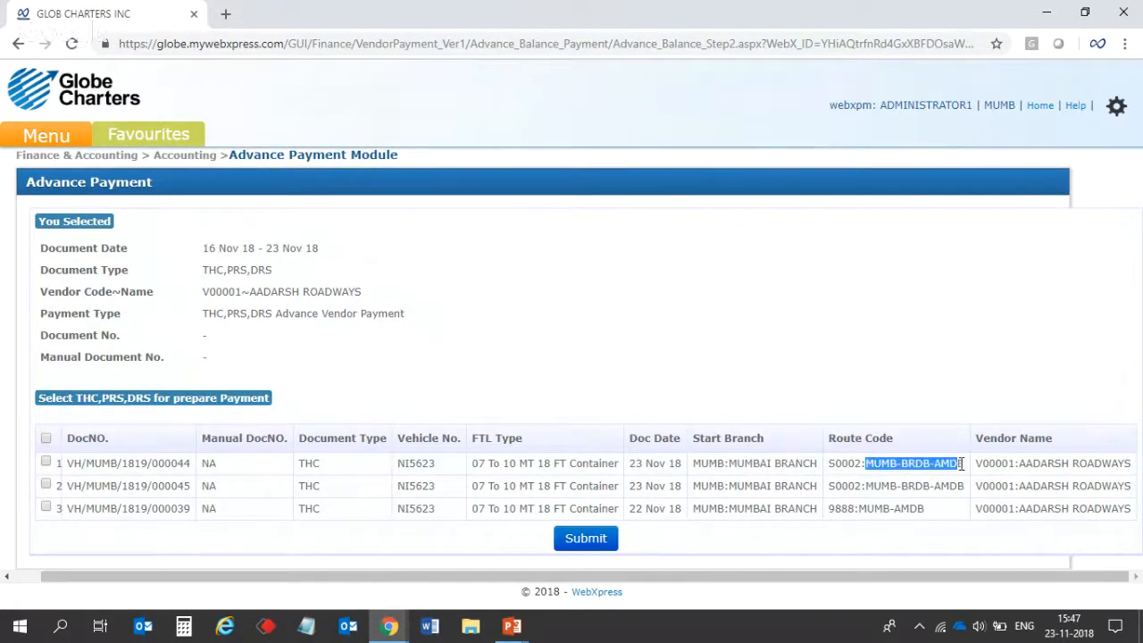
{"action": "left_click", "coordinate": [998, 559]}
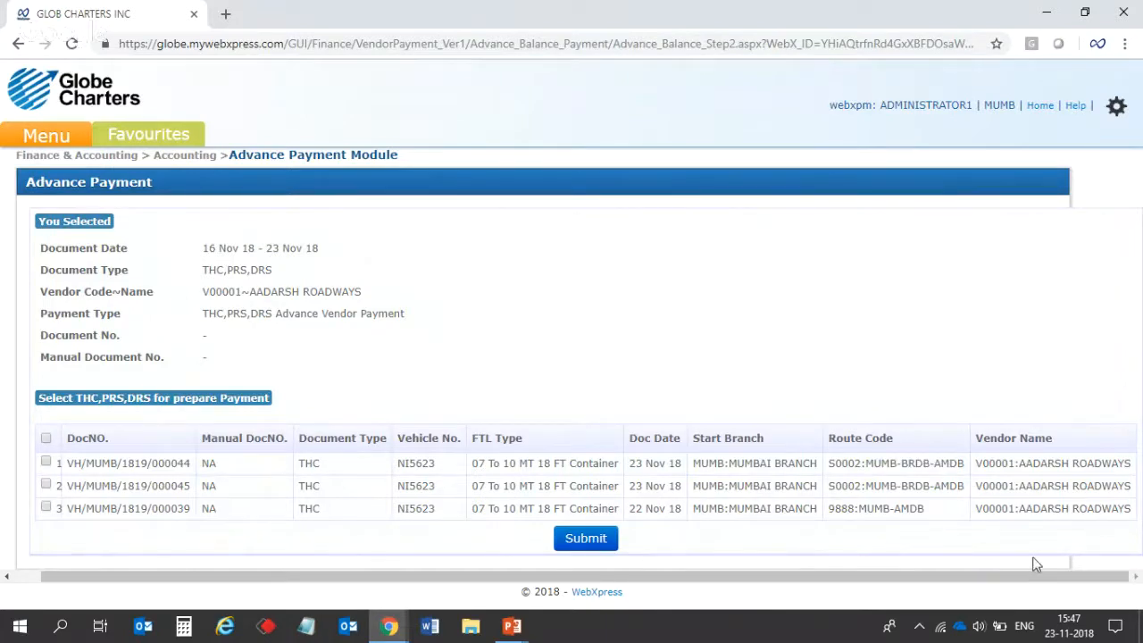
{"action": "left_click_drag", "start_coordinate": [1015, 464], "coordinate": [1138, 471]}
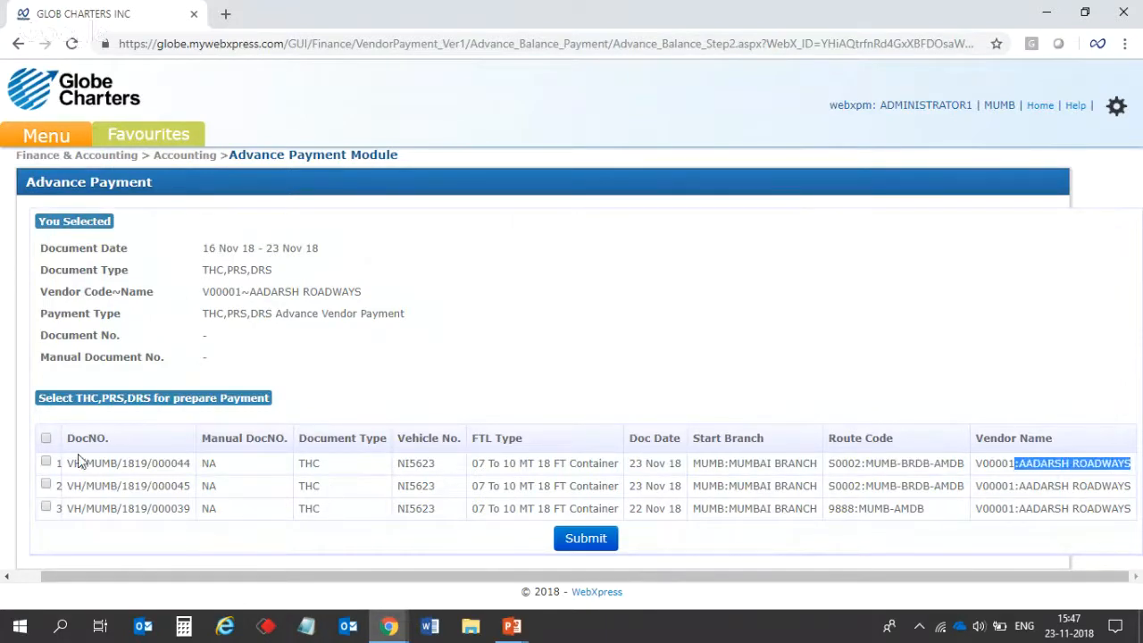
{"action": "left_click", "coordinate": [45, 462]}
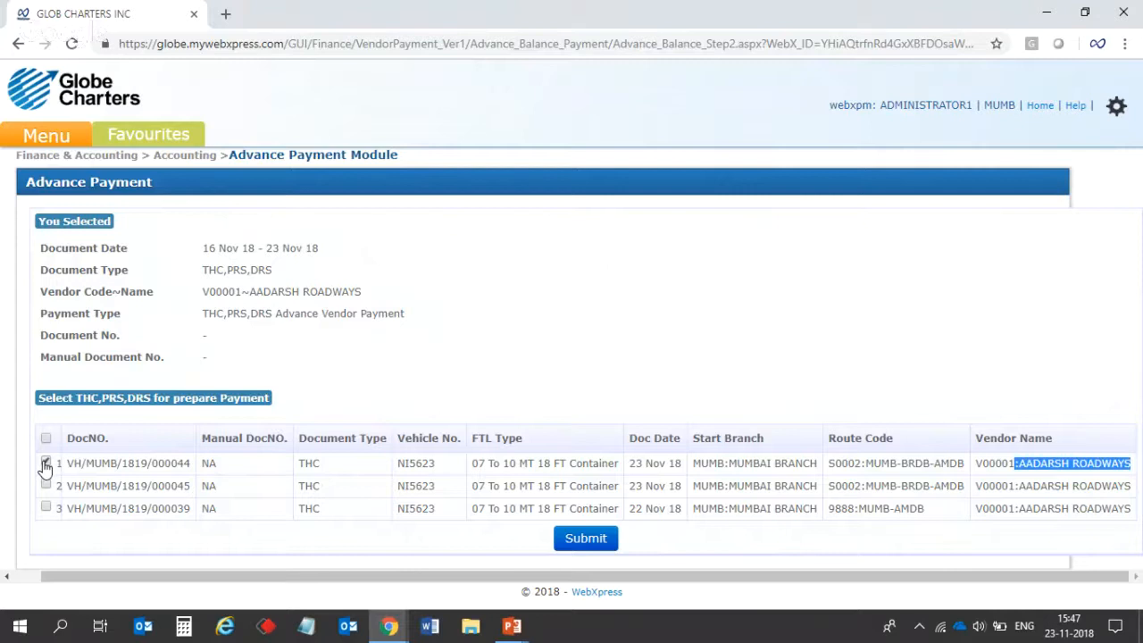
{"action": "left_click", "coordinate": [585, 540]}
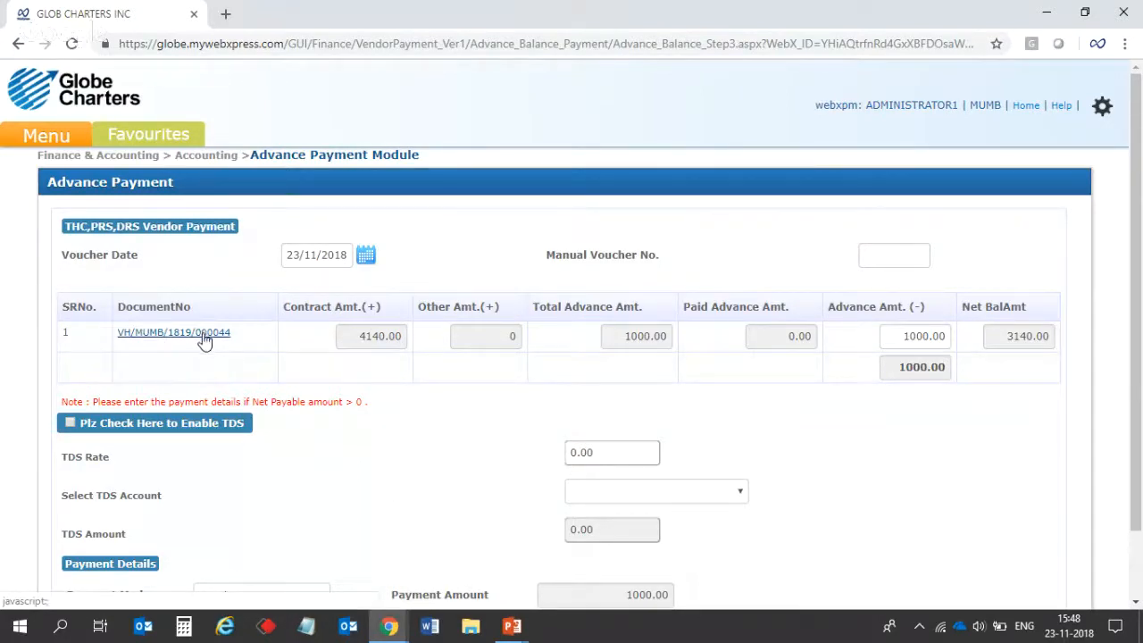
Enter 123547 as the manual voucher number and keep the document's advance amount as listed
{"action": "left_click_drag", "start_coordinate": [892, 336], "coordinate": [942, 336]}
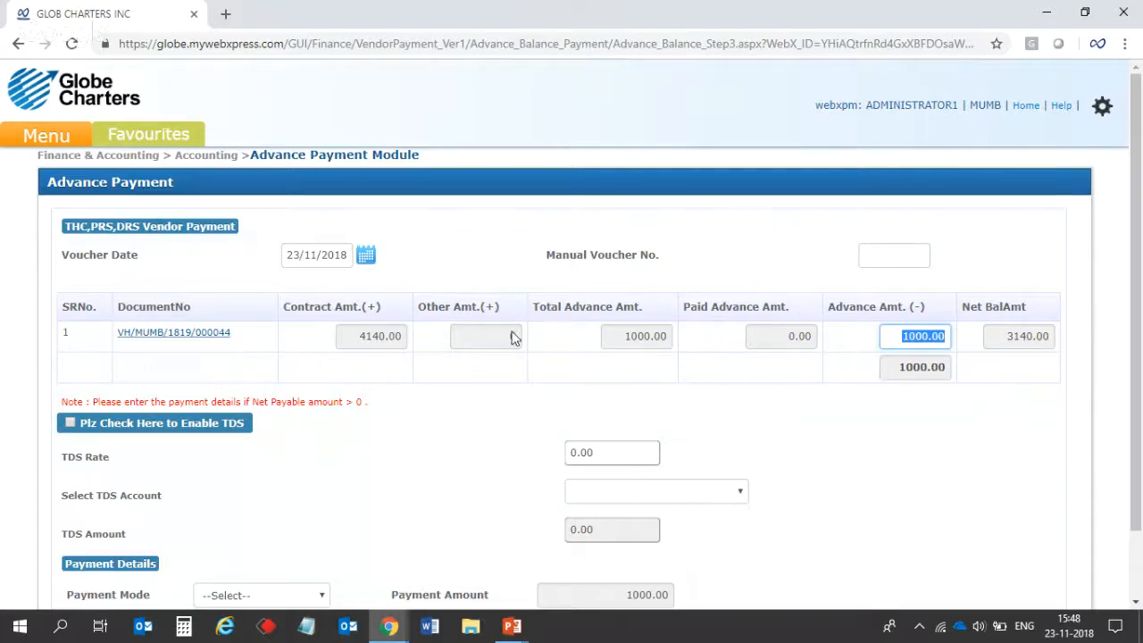
{"action": "left_click", "coordinate": [190, 343]}
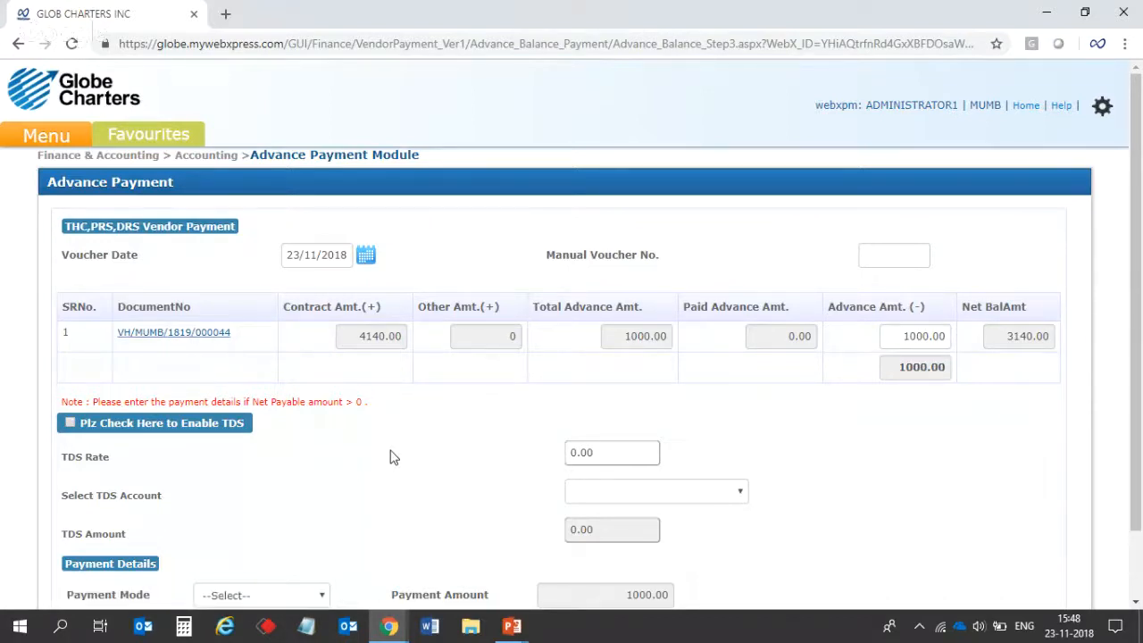
{"action": "left_click", "coordinate": [888, 259]}
{"action": "type", "text": "1234567"}
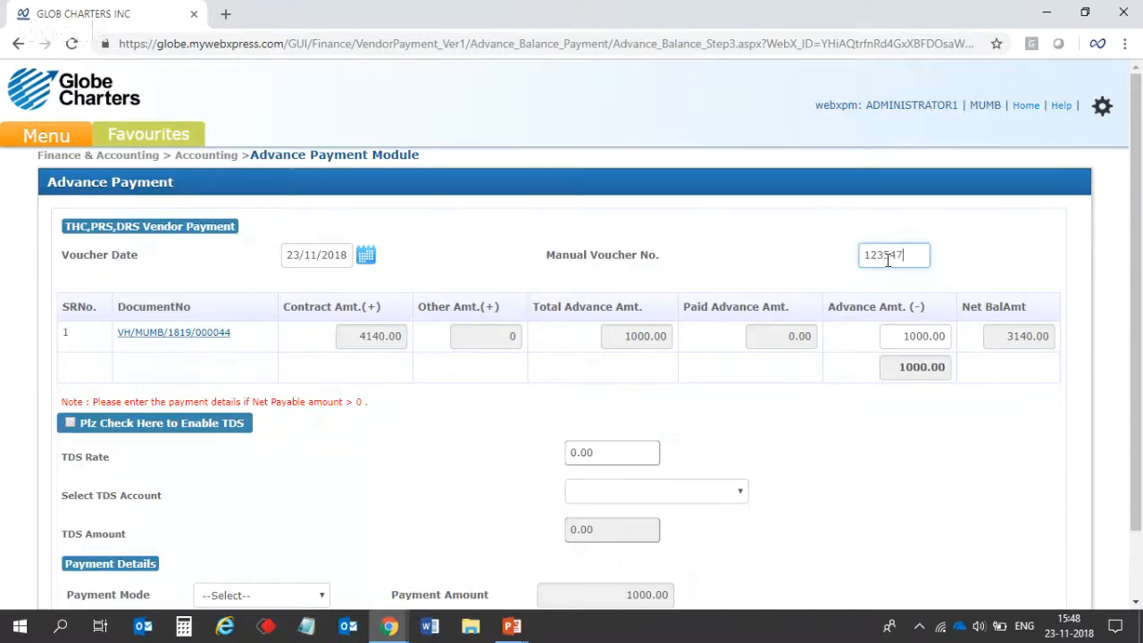
{"action": "left_click", "coordinate": [937, 493]}
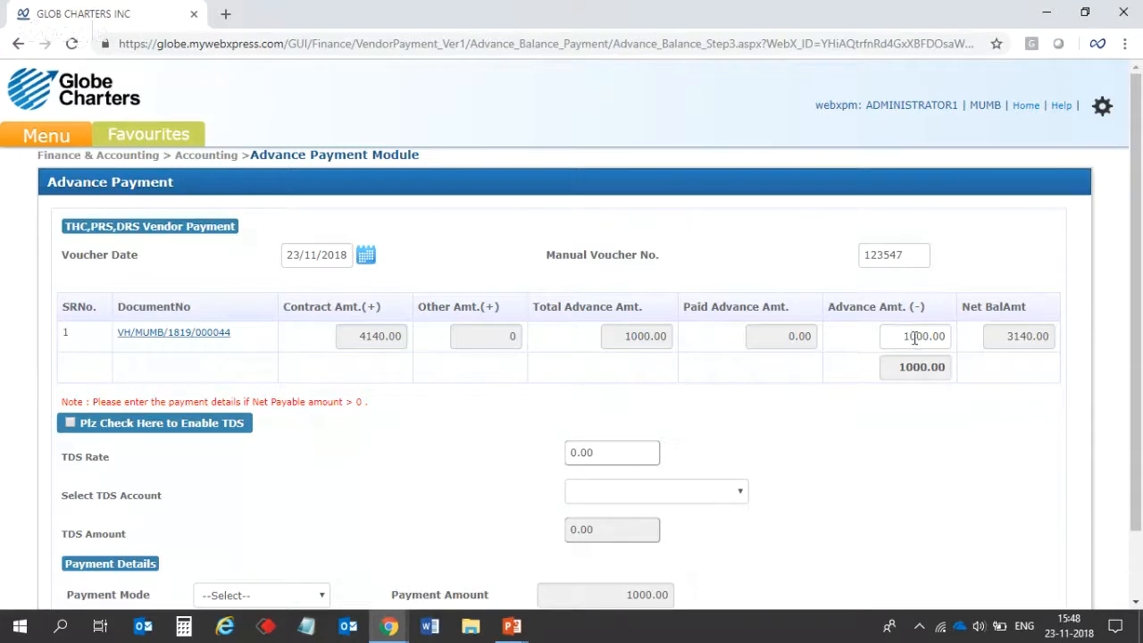
{"action": "left_click_drag", "start_coordinate": [901, 335], "coordinate": [956, 343]}
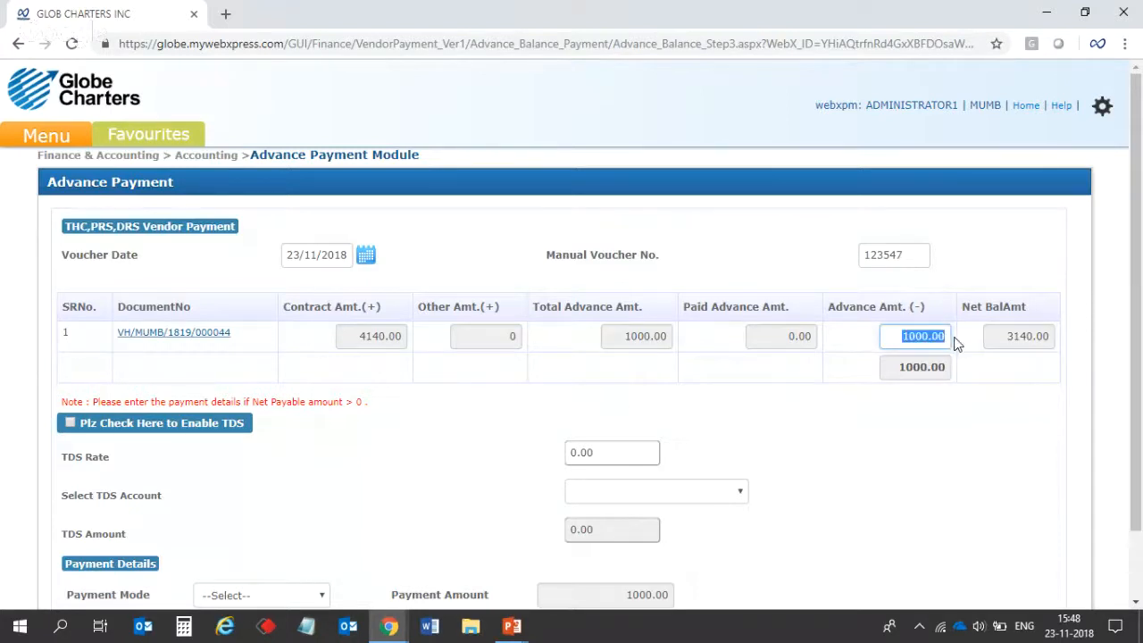
{"action": "left_click", "coordinate": [955, 343]}
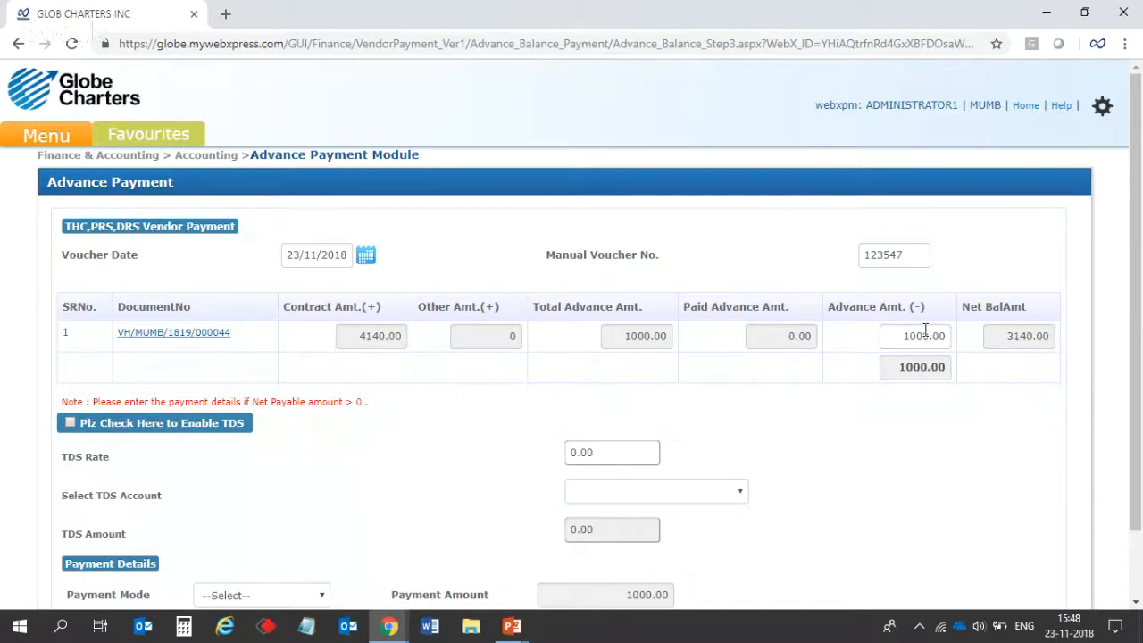
Leave TDS disabled and set the payment mode to Cash with All Cash in hand as the cash account
{"action": "left_click_drag", "start_coordinate": [1140, 300], "coordinate": [1140, 386]}
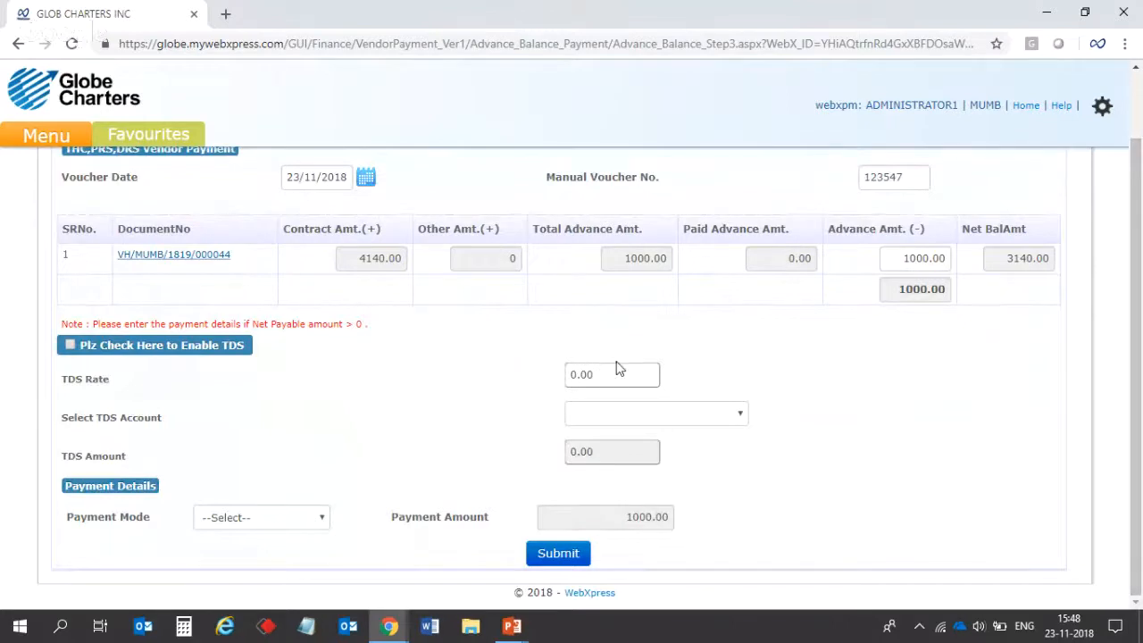
{"action": "left_click", "coordinate": [572, 374]}
{"action": "left_click", "coordinate": [766, 412]}
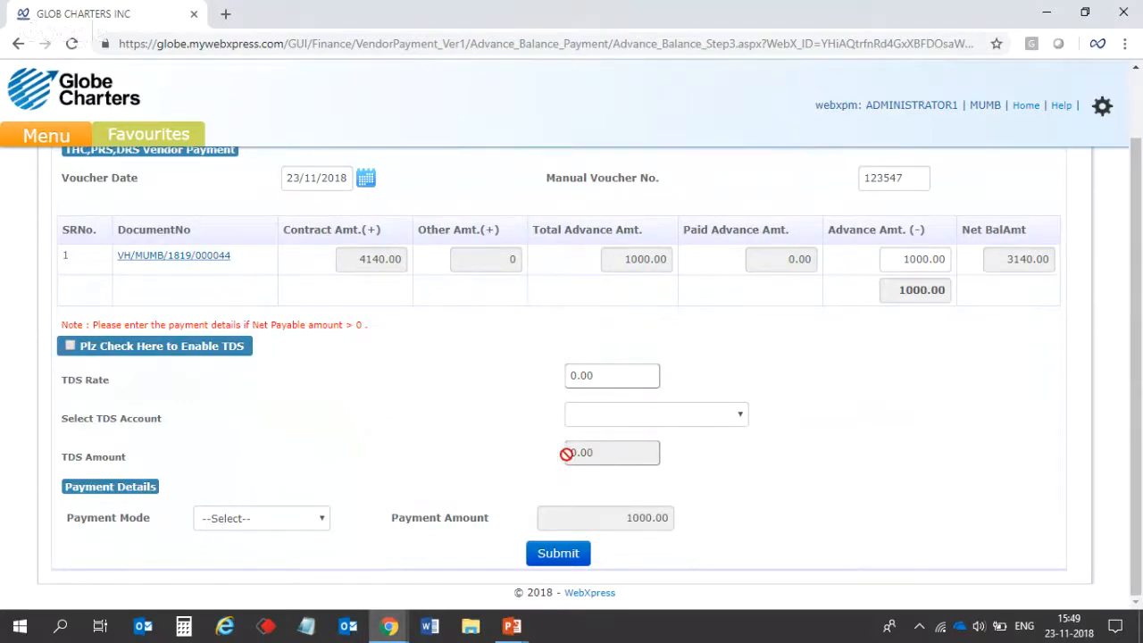
{"action": "left_click", "coordinate": [265, 520]}
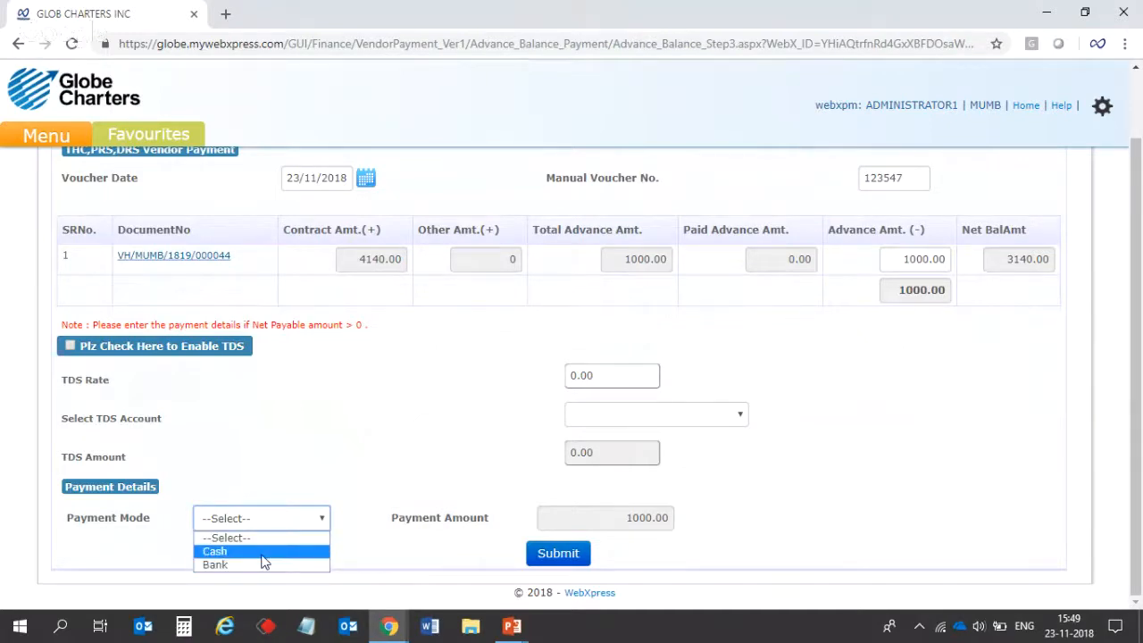
{"action": "left_click", "coordinate": [262, 554]}
{"action": "scroll", "coordinate": [679, 438], "scroll_direction": "down", "scroll_amount": 1}
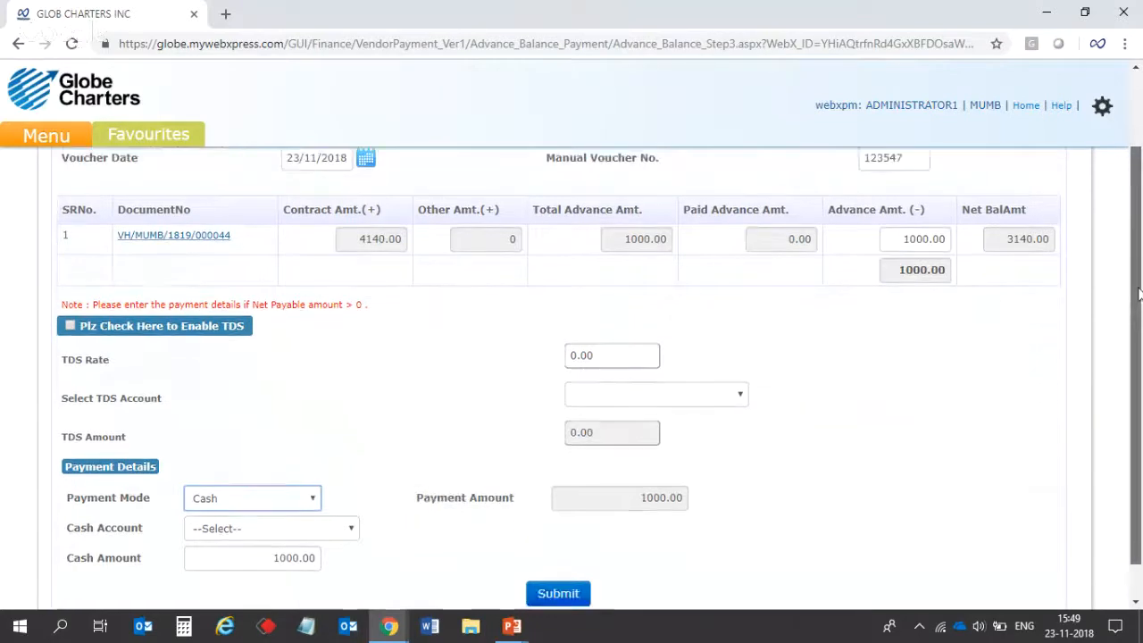
{"action": "left_click", "coordinate": [304, 491]}
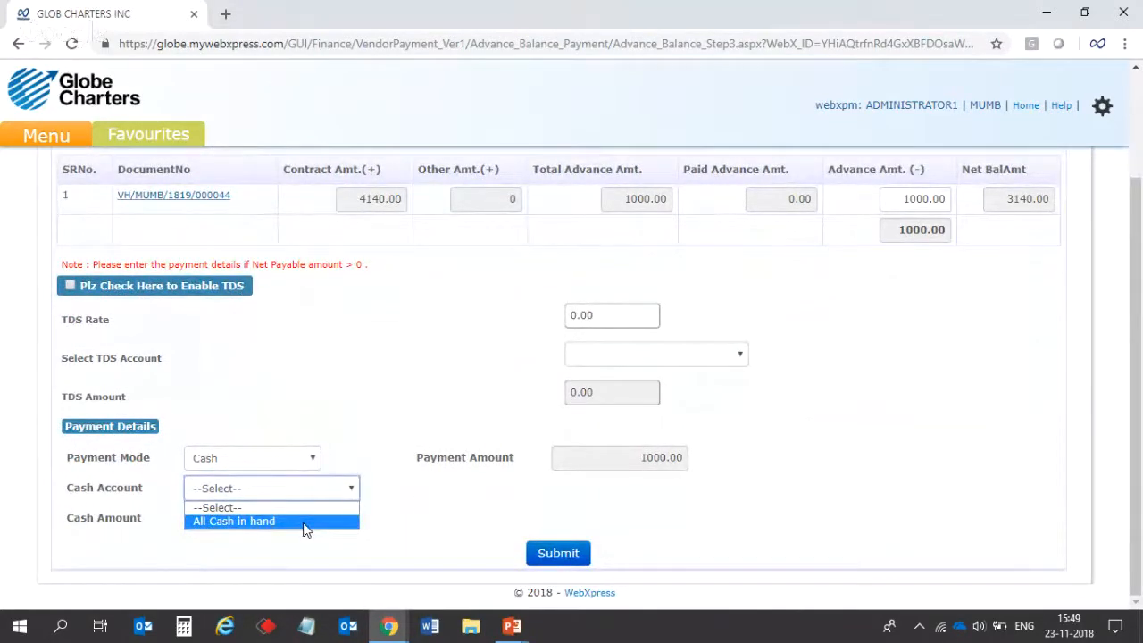
{"action": "left_click", "coordinate": [304, 525]}
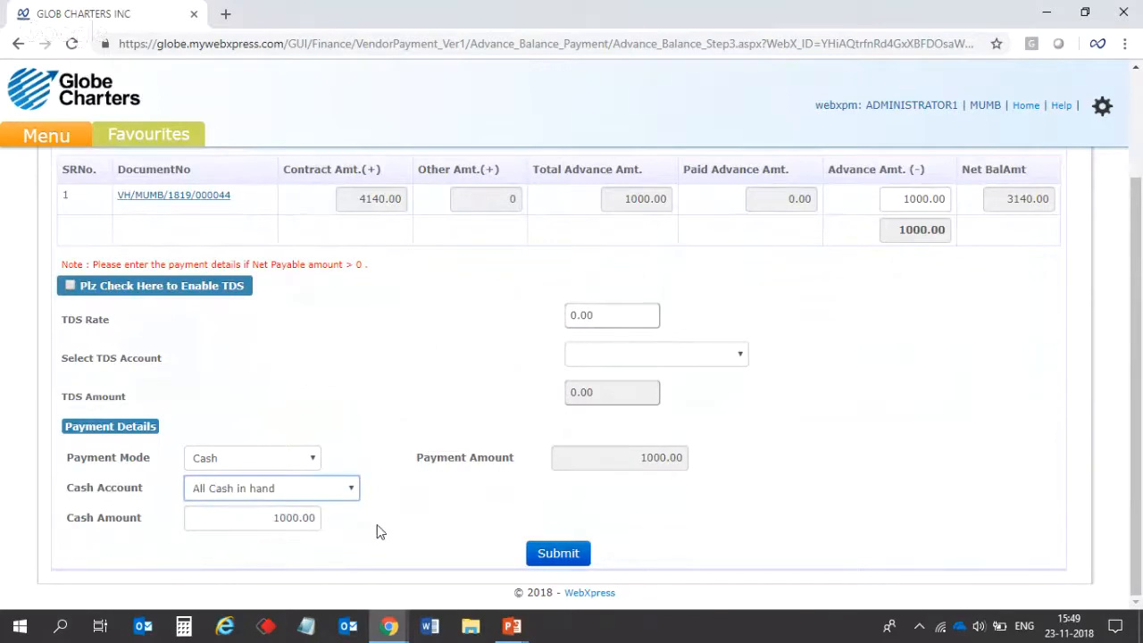
Submit the advance payment, confirm its payment details and check the generated voucher number
{"action": "left_click", "coordinate": [377, 532]}
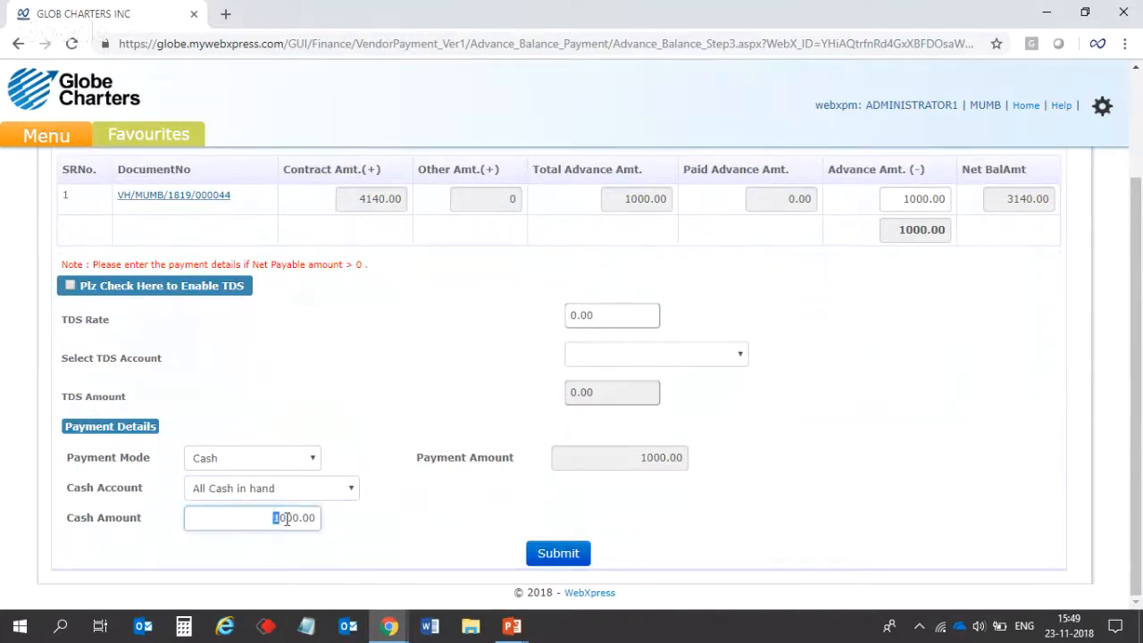
{"action": "left_click_drag", "start_coordinate": [267, 519], "coordinate": [319, 518]}
{"action": "left_click", "coordinate": [546, 561]}
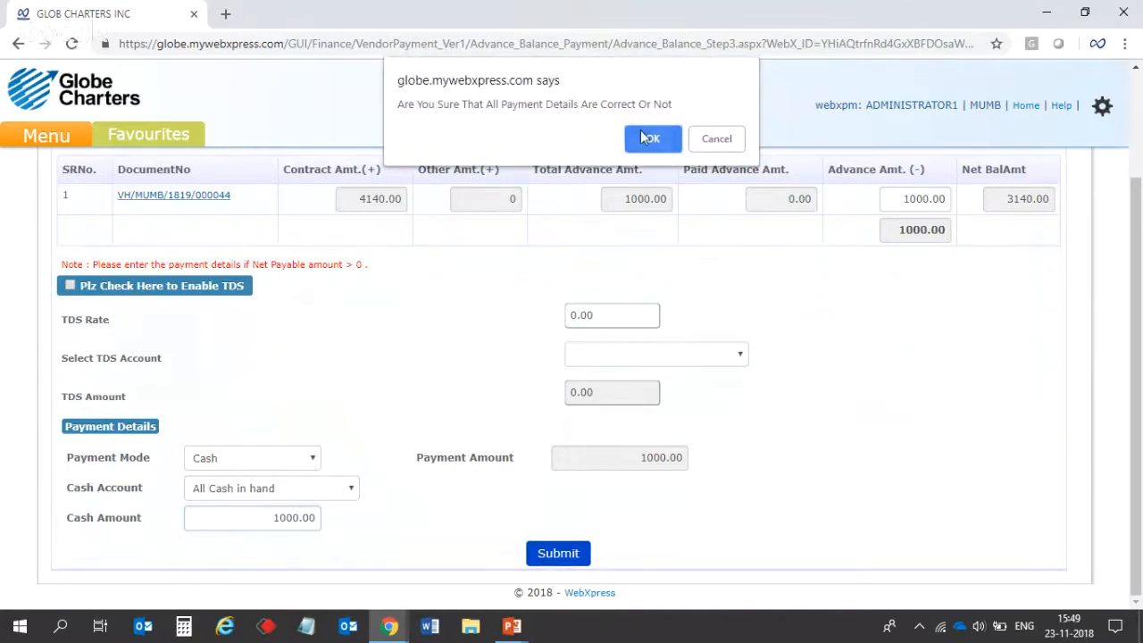
{"action": "left_click", "coordinate": [649, 138]}
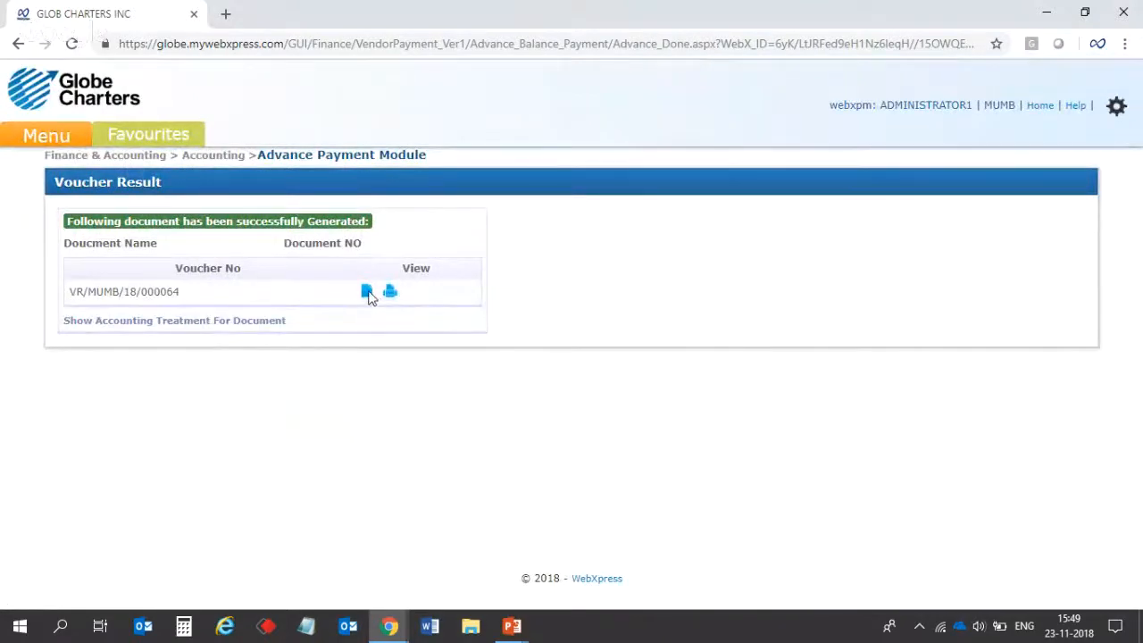
{"action": "left_click_drag", "start_coordinate": [191, 298], "coordinate": [69, 295]}
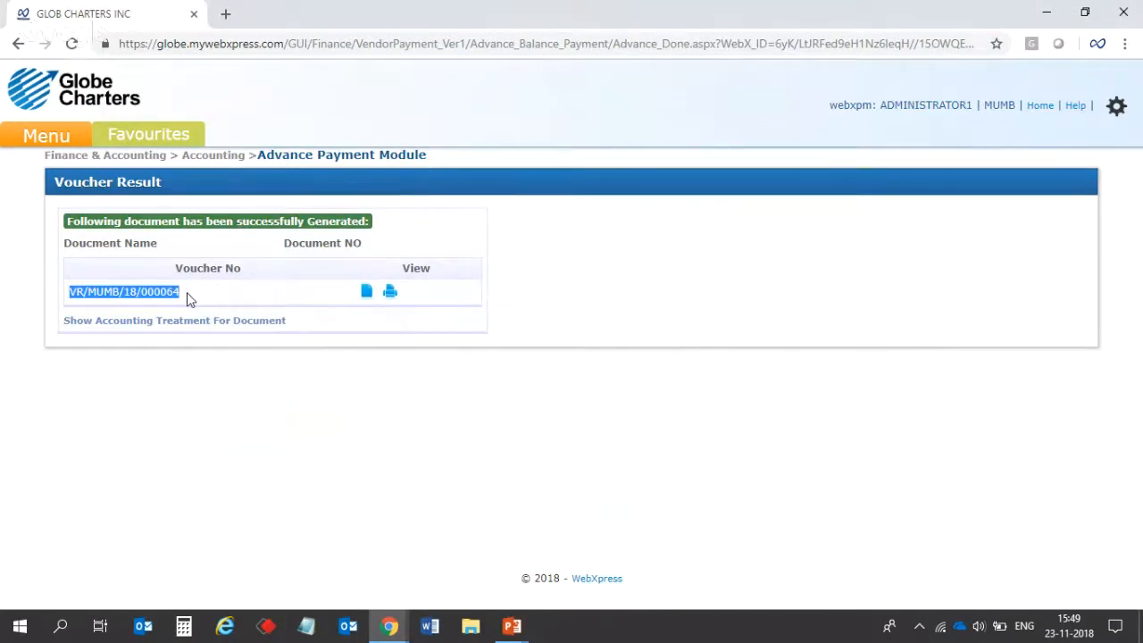
Open Vendor Billing [Service Wise] GST from the vendor invoice cycle
{"action": "left_click", "coordinate": [46, 143]}
{"action": "mouse_move", "coordinate": [46, 158]}
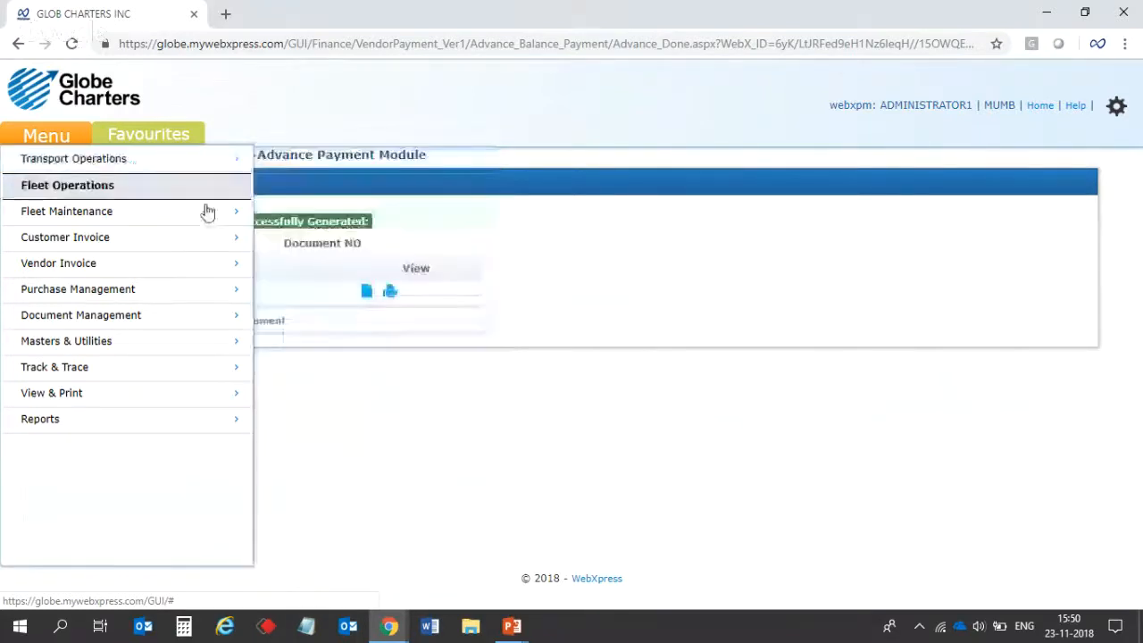
{"action": "mouse_move", "coordinate": [212, 272]}
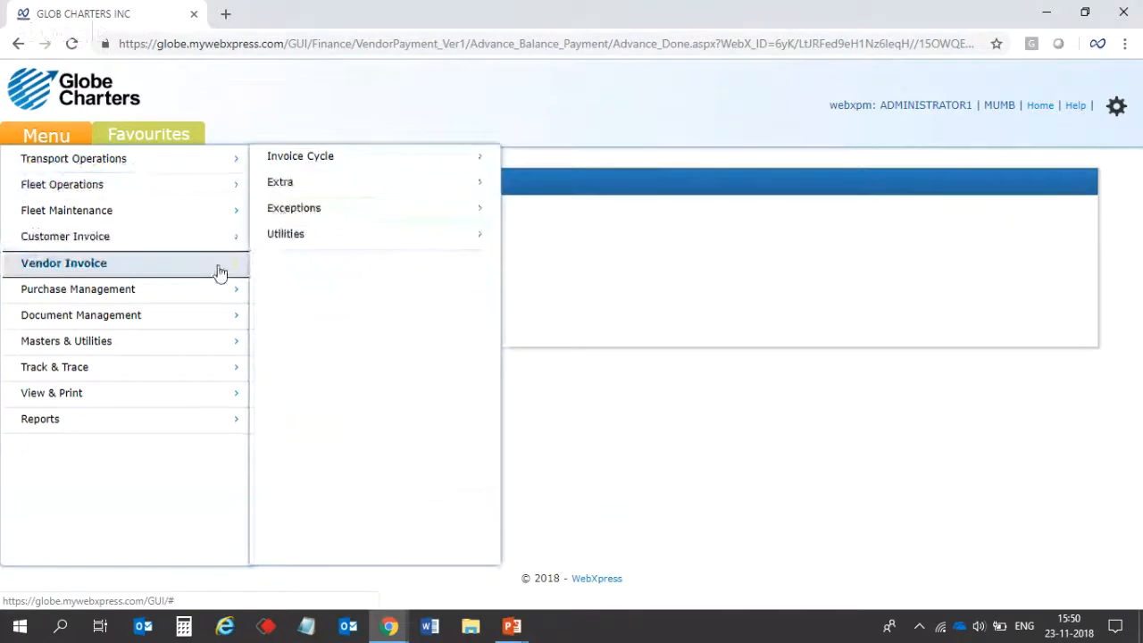
{"action": "mouse_move", "coordinate": [327, 161]}
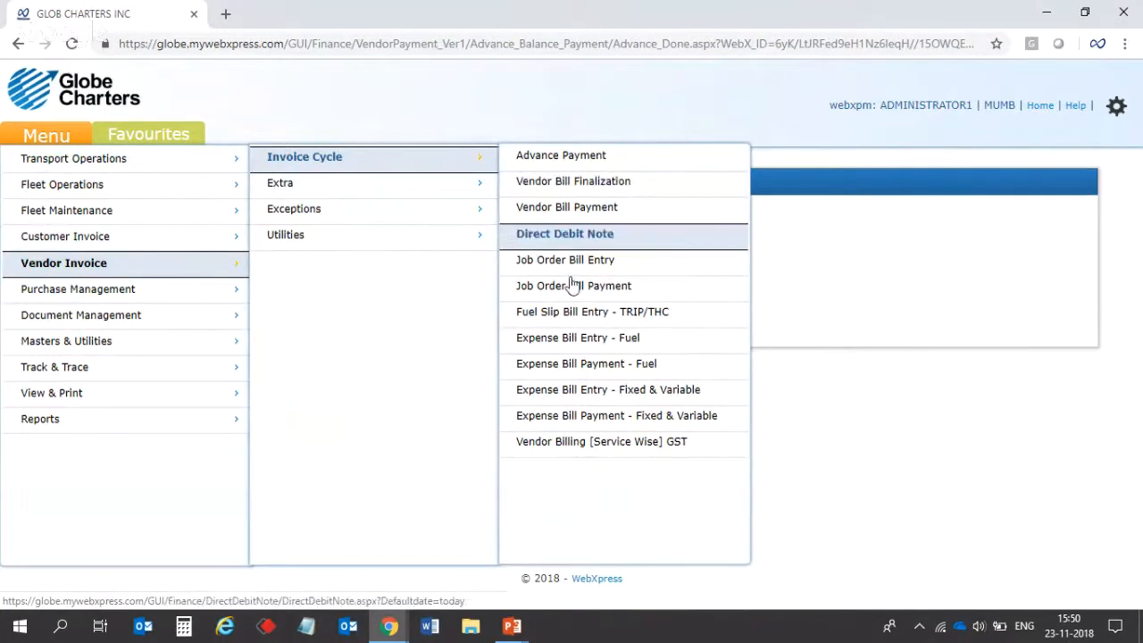
{"action": "left_click", "coordinate": [542, 442]}
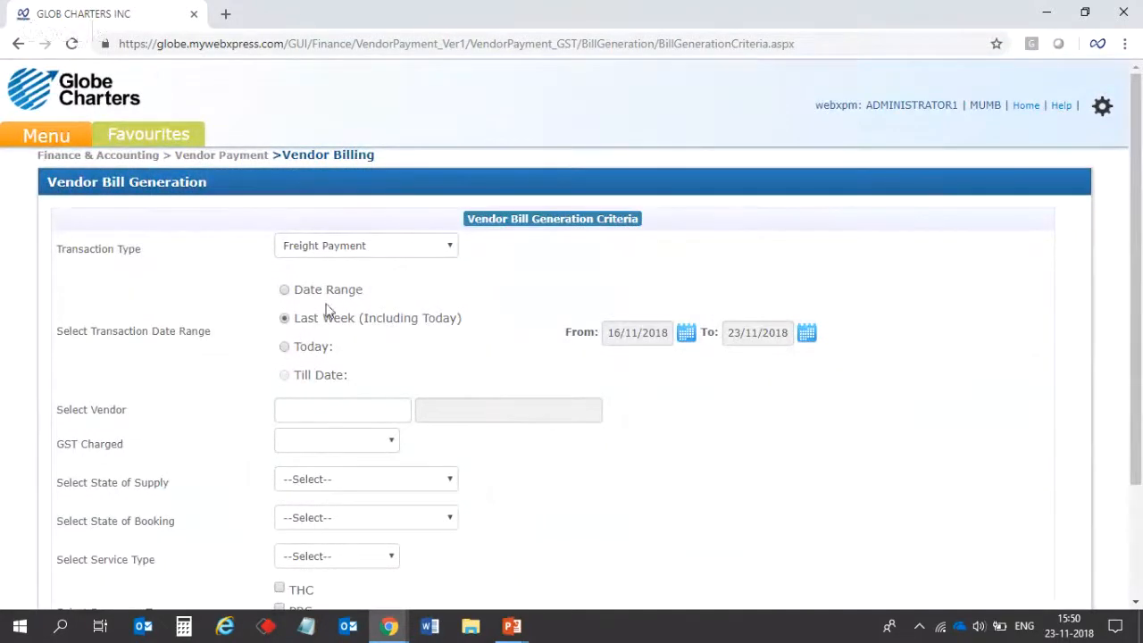
{"action": "scroll", "coordinate": [1141, 180], "scroll_direction": "down", "scroll_amount": 1}
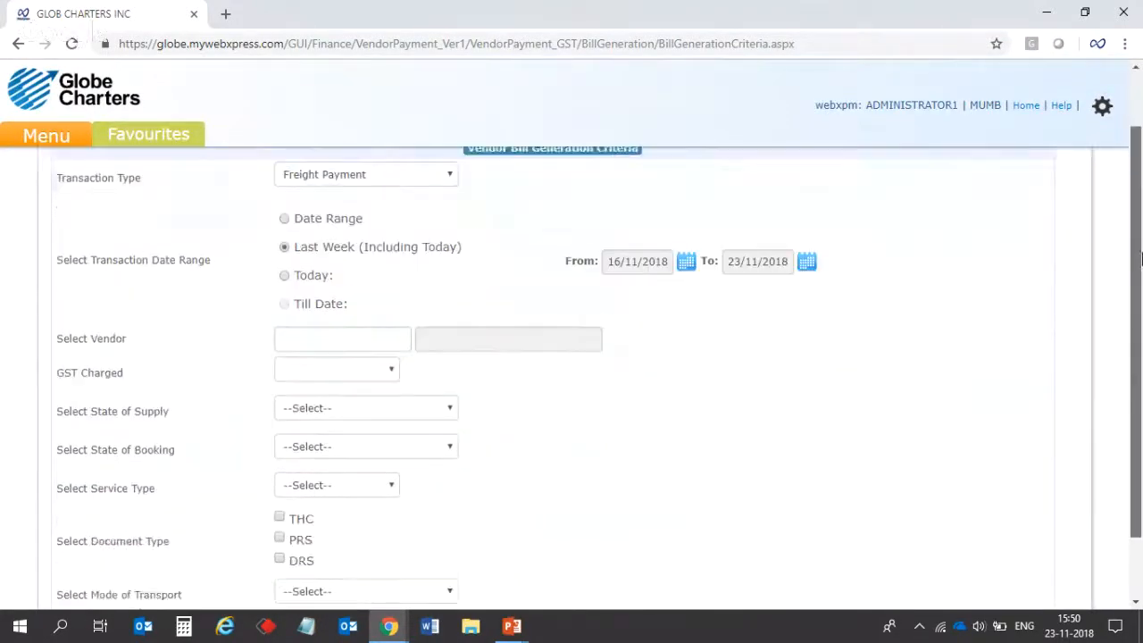
{"action": "scroll", "coordinate": [1140, 180], "scroll_direction": "up", "scroll_amount": 1}
{"action": "left_click_drag", "start_coordinate": [397, 167], "coordinate": [281, 159]}
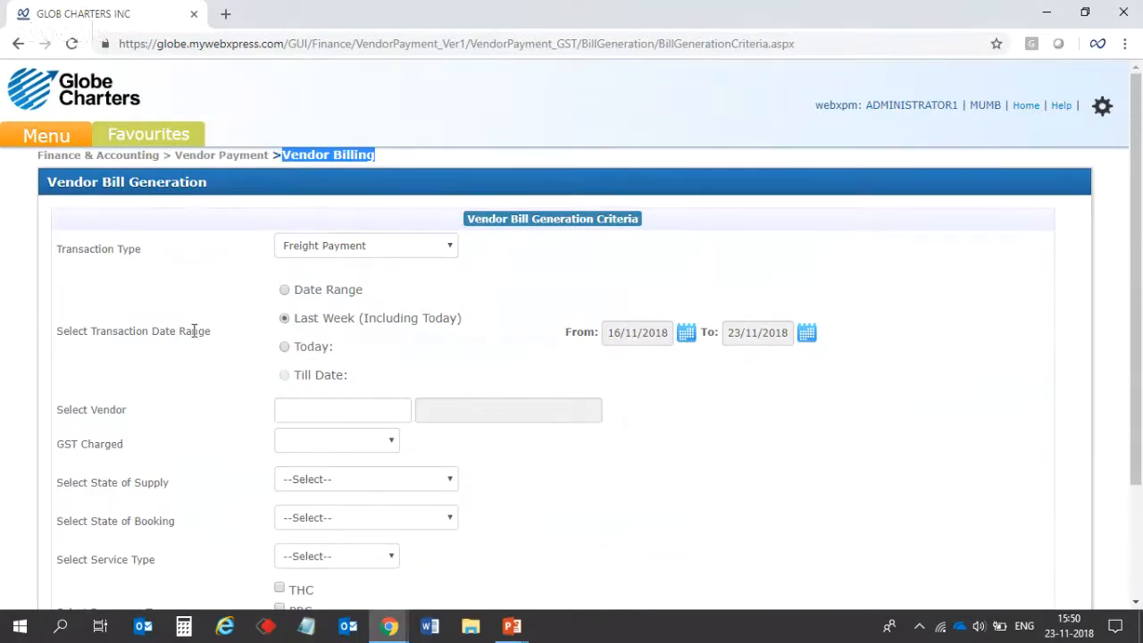
Choose AADARSH ROADWAYS as the billing vendor and set GST charged to Intra-State : SGST + CGST
{"action": "left_click", "coordinate": [353, 406]}
{"action": "type", "text": "AAD"}
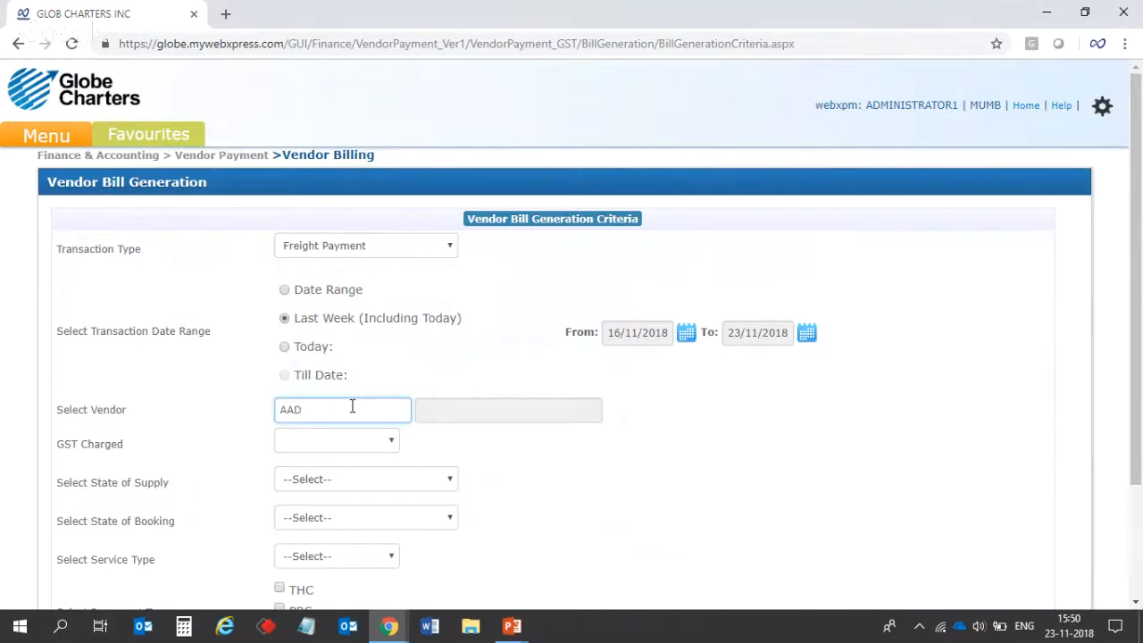
{"action": "left_click", "coordinate": [351, 432]}
{"action": "left_click", "coordinate": [352, 446]}
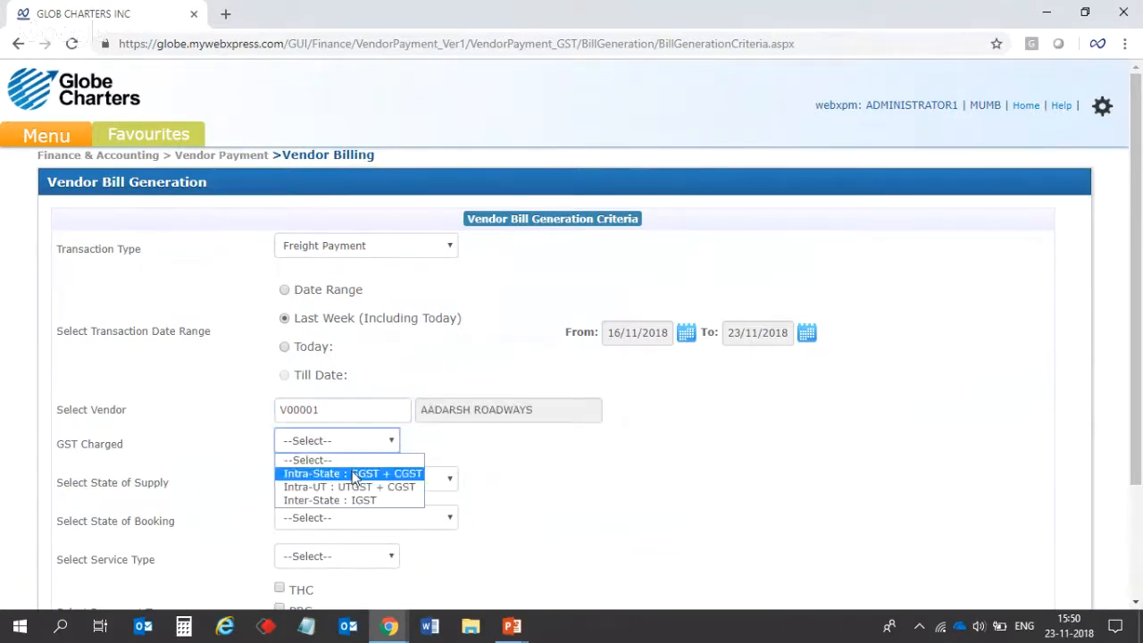
{"action": "left_click", "coordinate": [352, 471]}
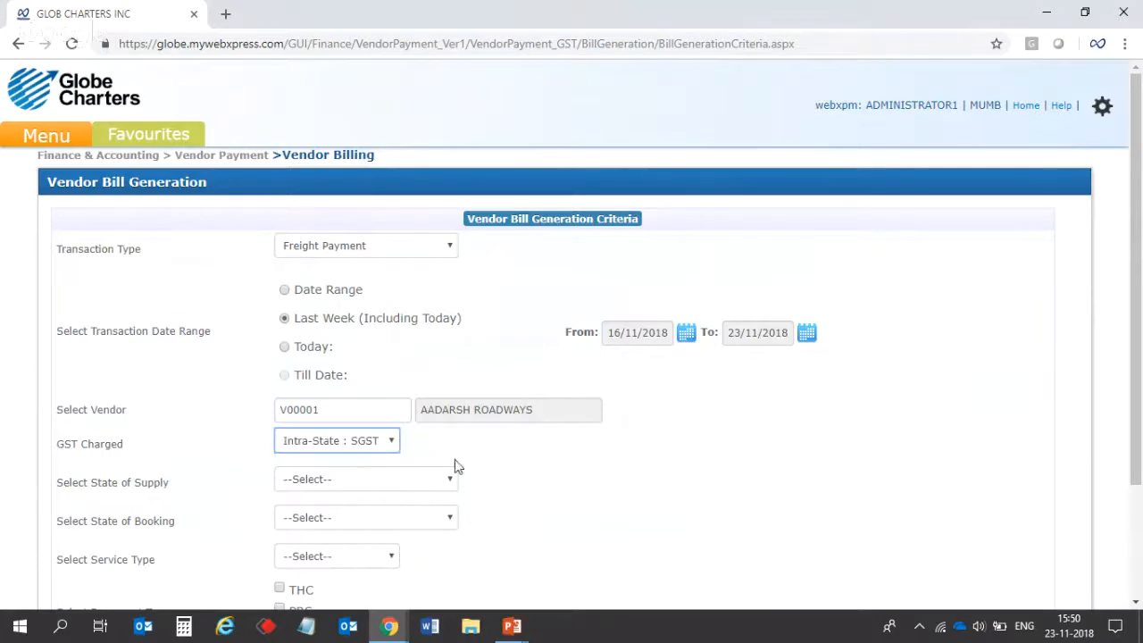
Set both the state of supply and the state of booking to Maharashtra
{"action": "left_click", "coordinate": [416, 482]}
{"action": "left_click", "coordinate": [409, 512]}
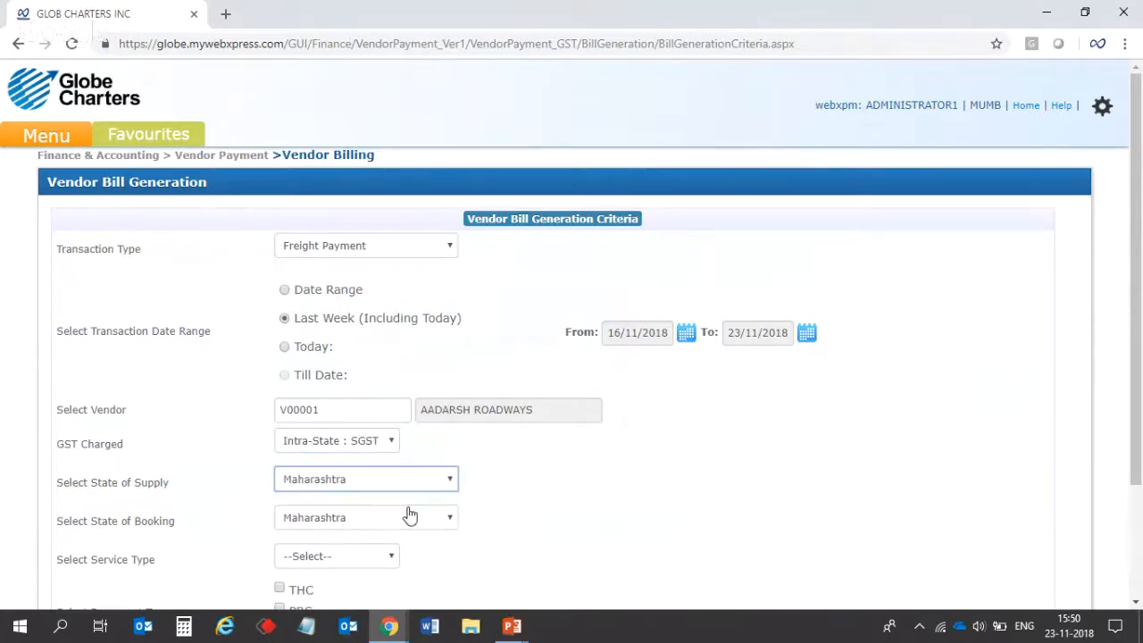
{"action": "left_click", "coordinate": [410, 519]}
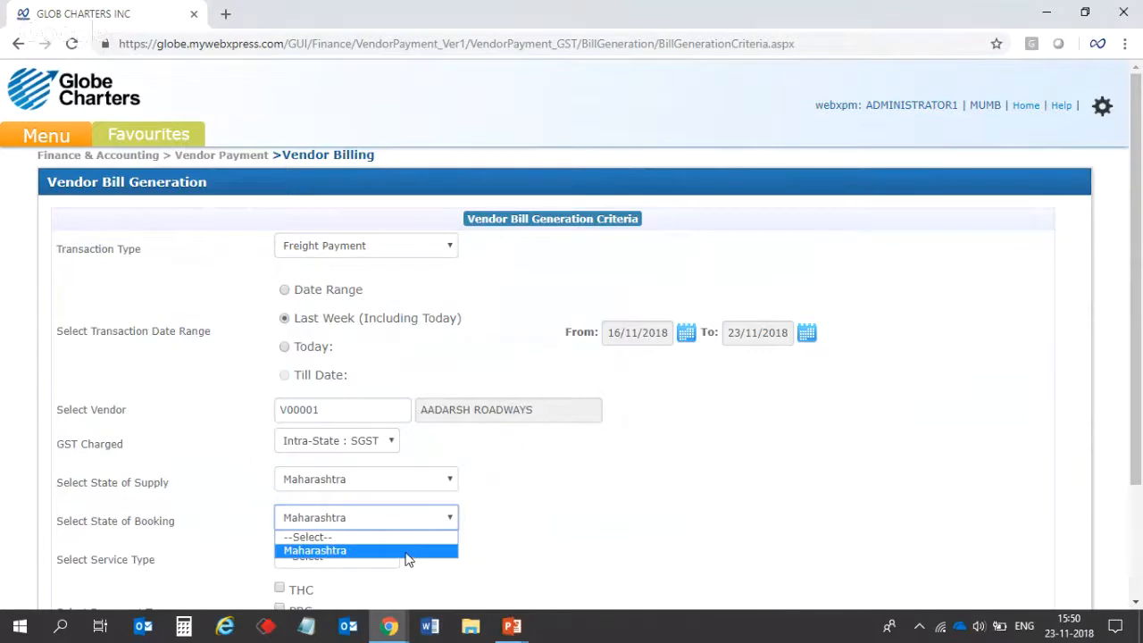
{"action": "left_click", "coordinate": [406, 552]}
Set the service type to Vehicle Hire, document type THC and mode 996511 - Road Transport Services of Goods, and submit the billing criteria
{"action": "left_click", "coordinate": [378, 559]}
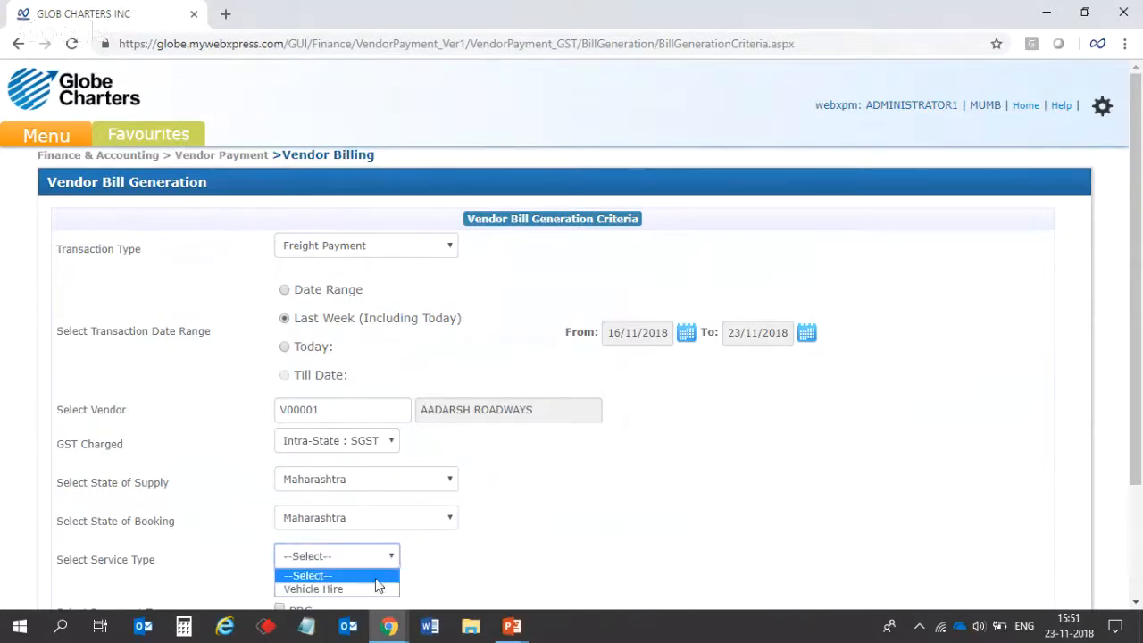
{"action": "left_click", "coordinate": [376, 590]}
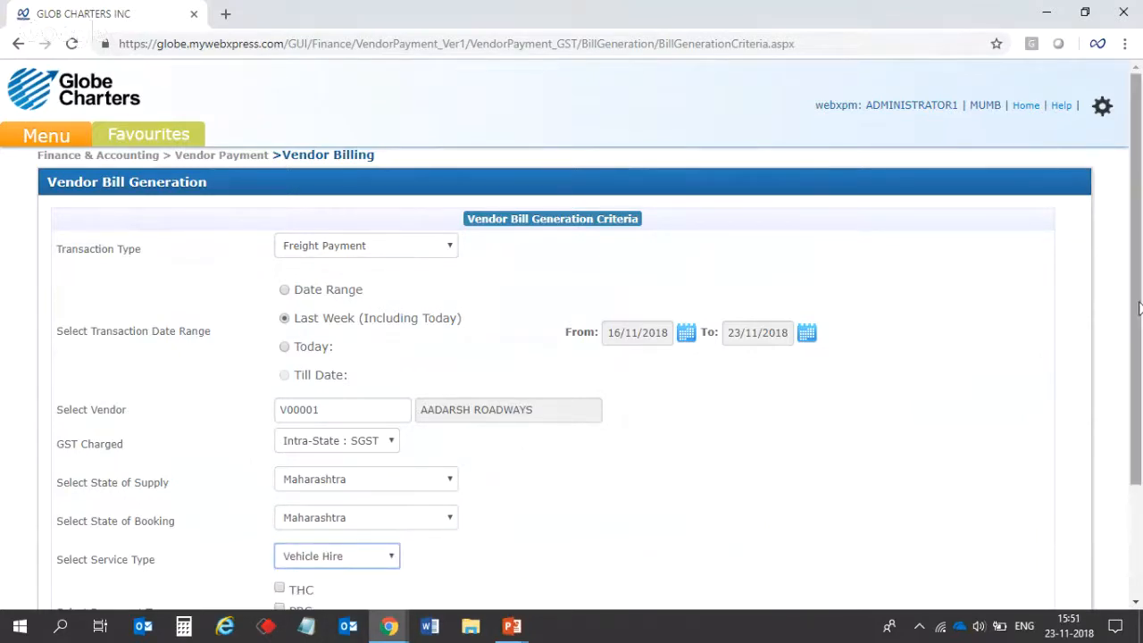
{"action": "left_click_drag", "start_coordinate": [1139, 308], "coordinate": [1139, 438]}
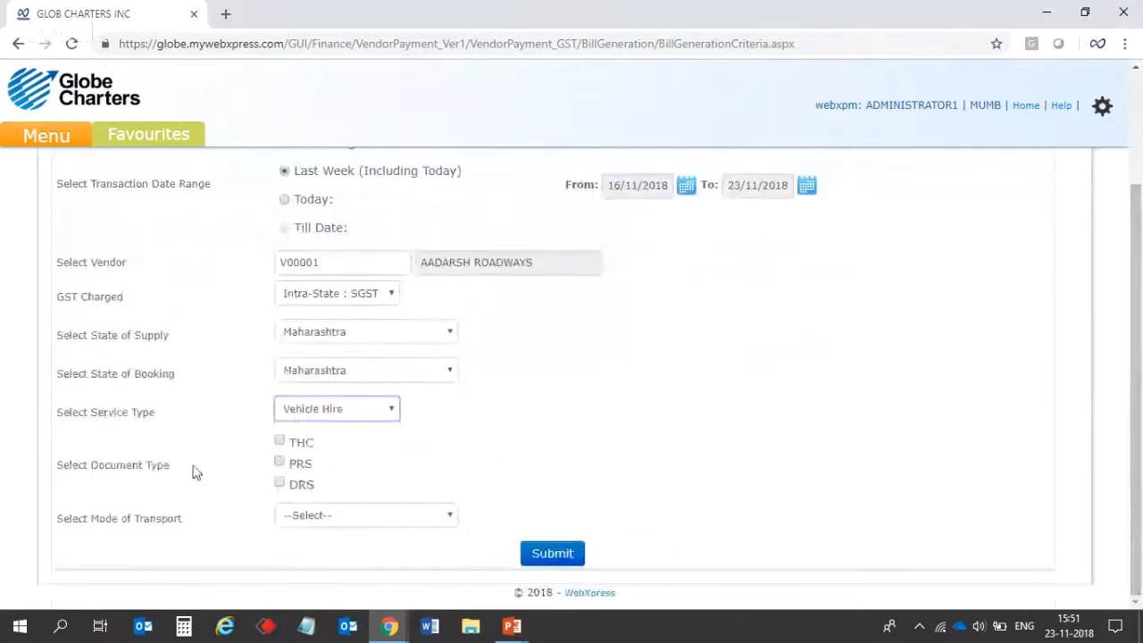
{"action": "left_click", "coordinate": [280, 442]}
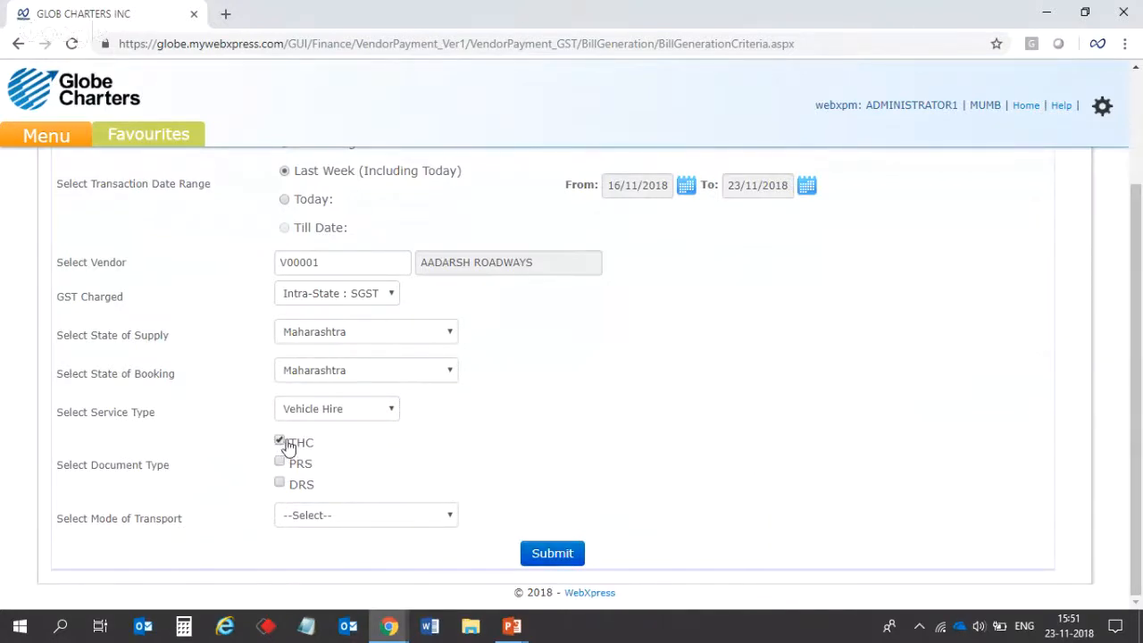
{"action": "left_click", "coordinate": [322, 518]}
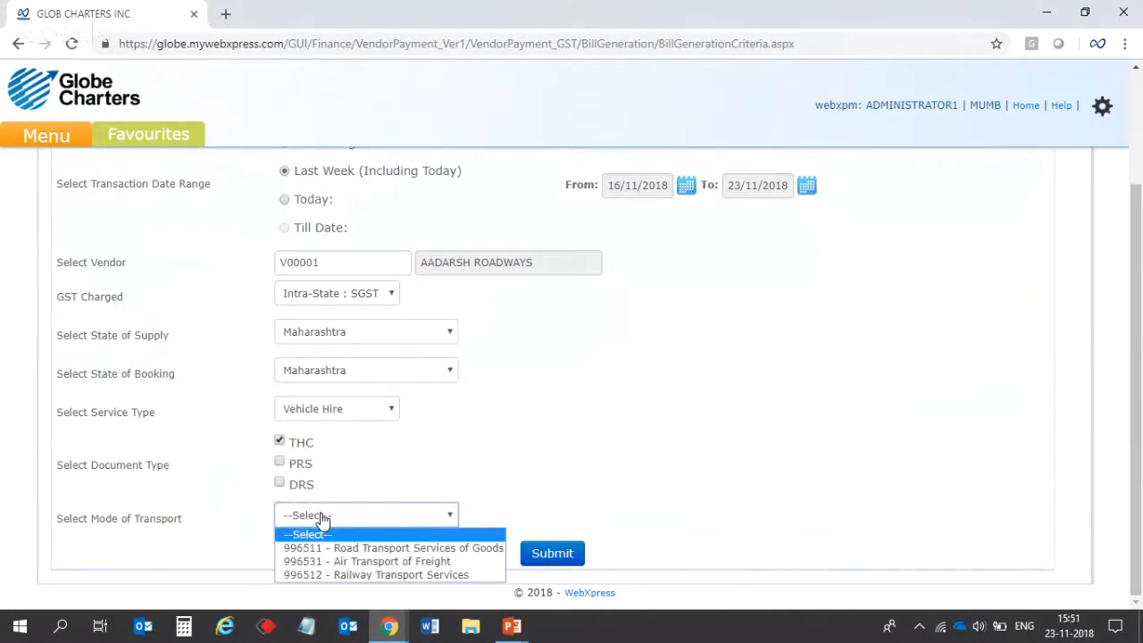
{"action": "left_click", "coordinate": [326, 549]}
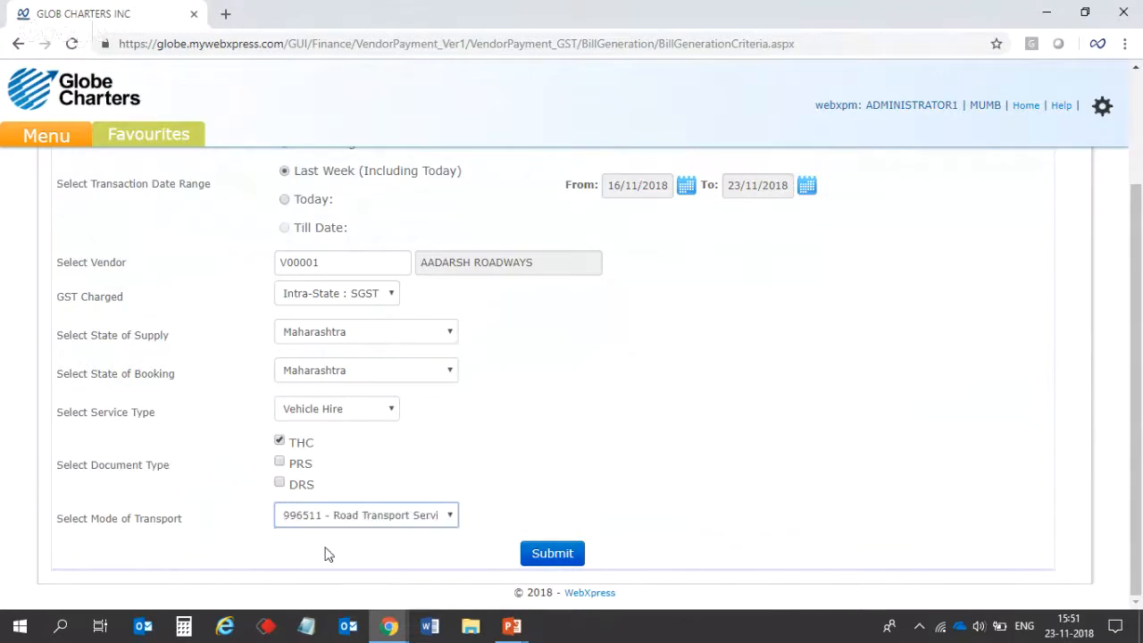
{"action": "left_click", "coordinate": [558, 555]}
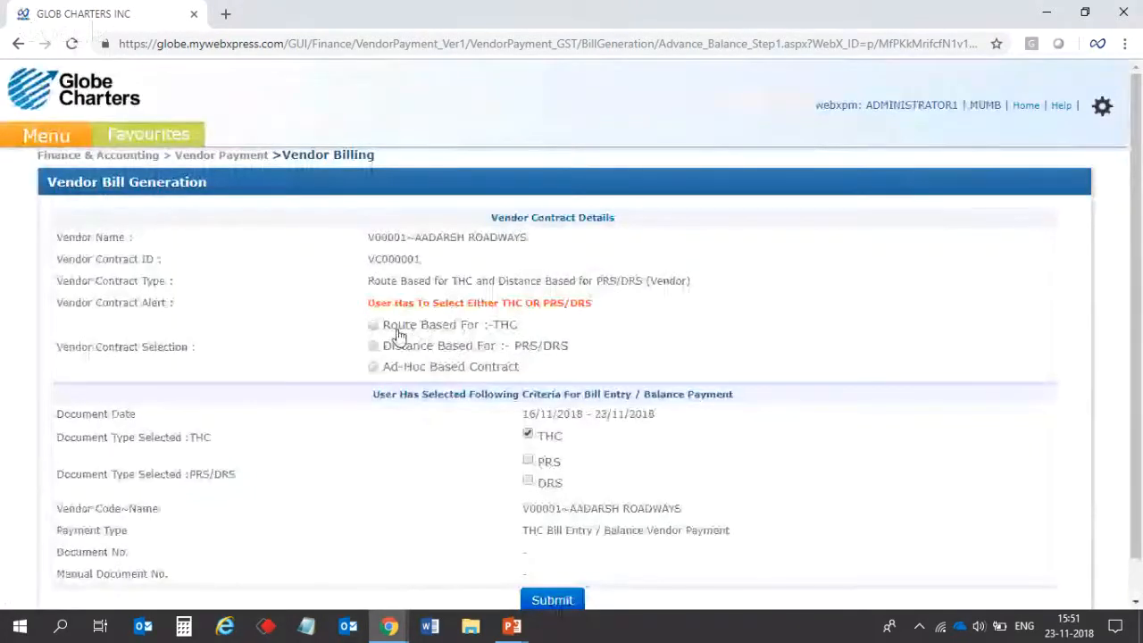
Submit the route-based THC contract selection and choose THC document VH/MUMB/1819/000044 for payment preparation
{"action": "left_click", "coordinate": [398, 329]}
{"action": "scroll", "coordinate": [625, 473], "scroll_direction": "down", "scroll_amount": 1}
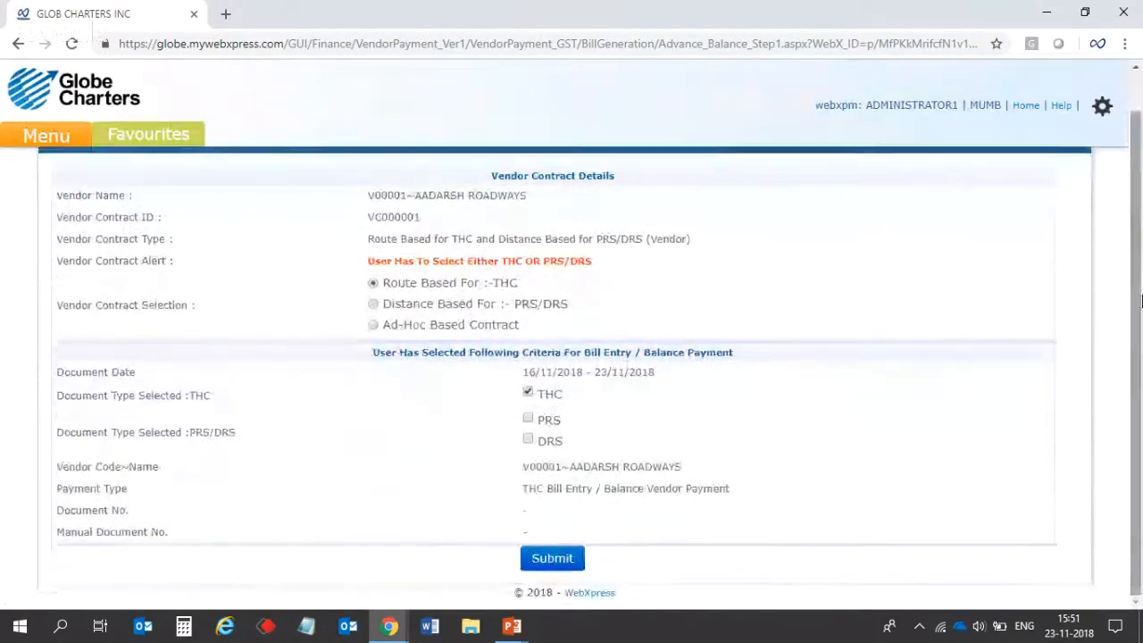
{"action": "left_click", "coordinate": [553, 560]}
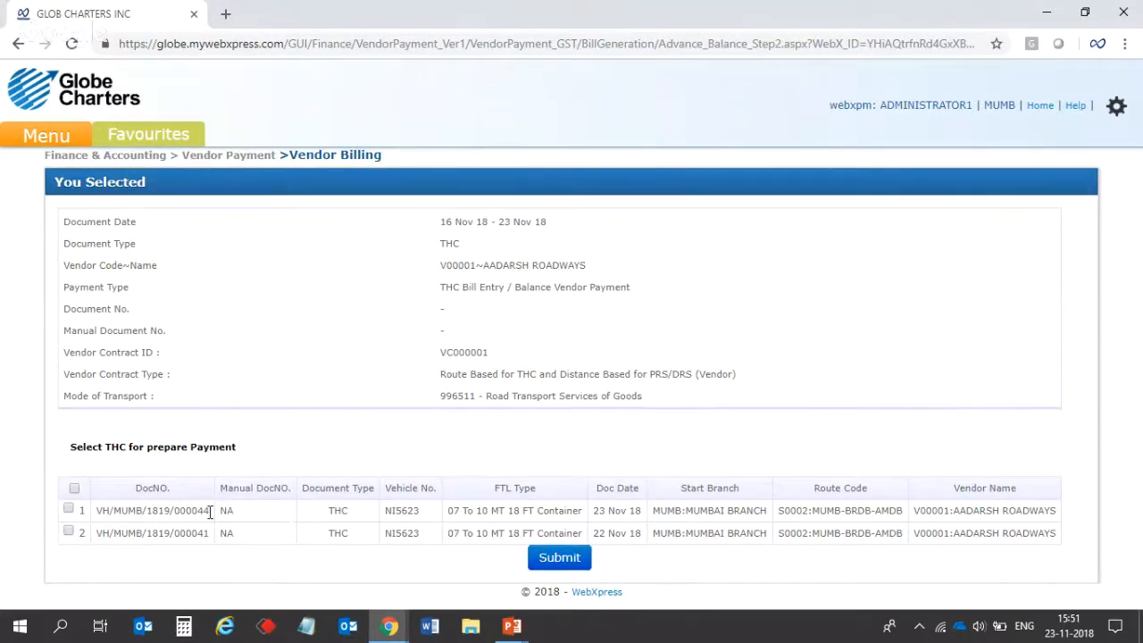
{"action": "left_click", "coordinate": [69, 509]}
{"action": "left_click", "coordinate": [541, 560]}
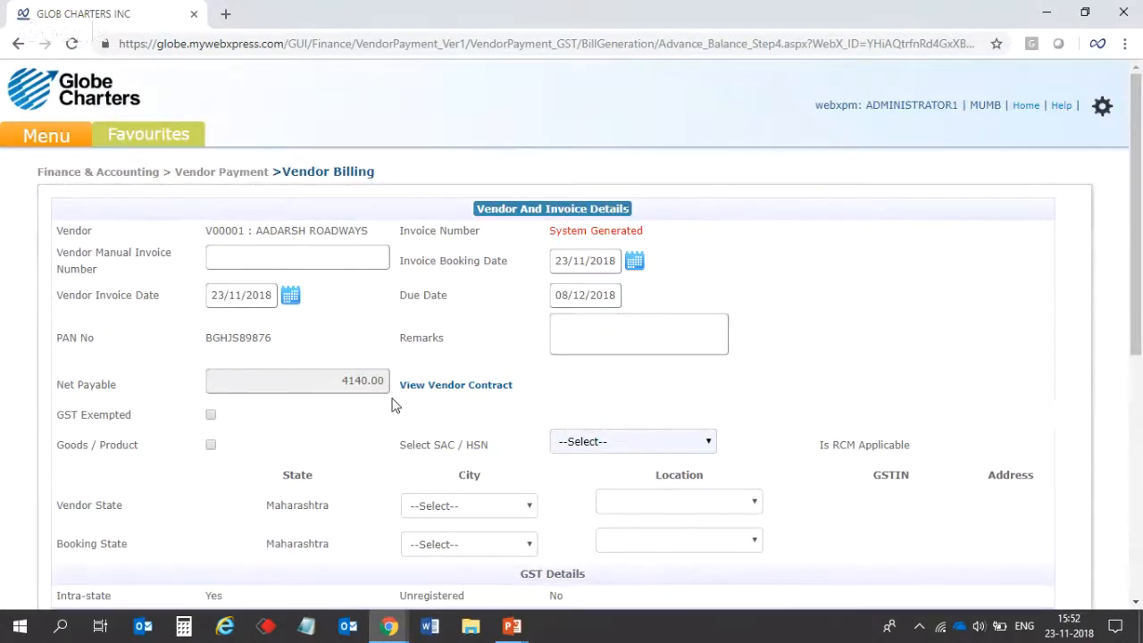
Enter 122345 as the vendor manual invoice number and "Advance paid" as the remarks
{"action": "left_click", "coordinate": [278, 256]}
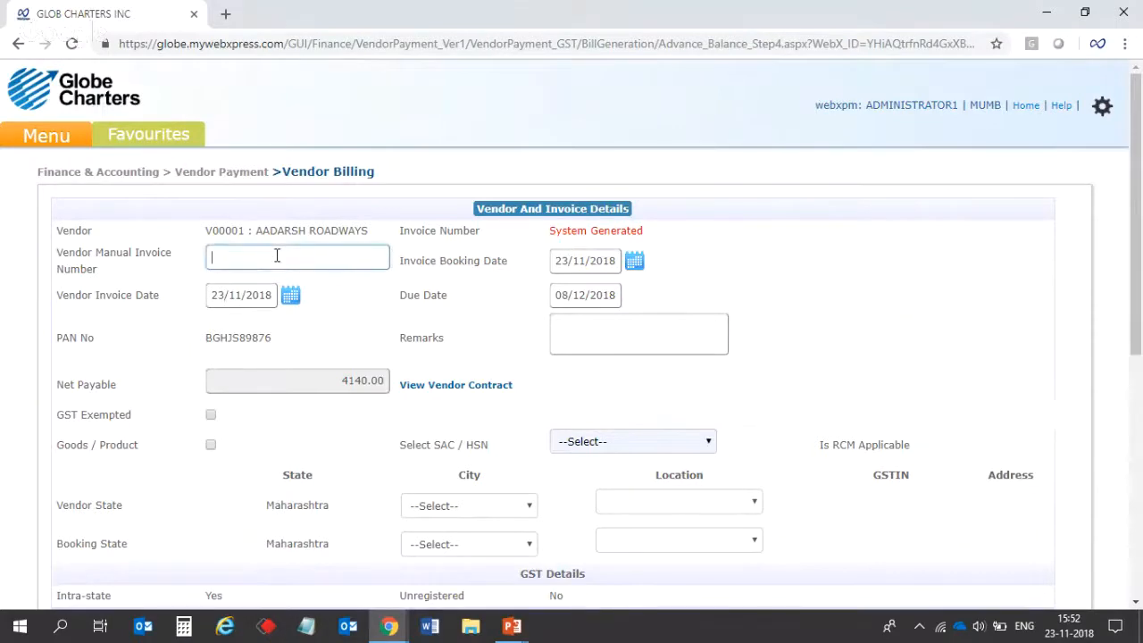
{"action": "type", "text": "122345"}
{"action": "left_click", "coordinate": [594, 327]}
{"action": "key", "text": "Caps_Lock"}
{"action": "type", "text": "AD"}
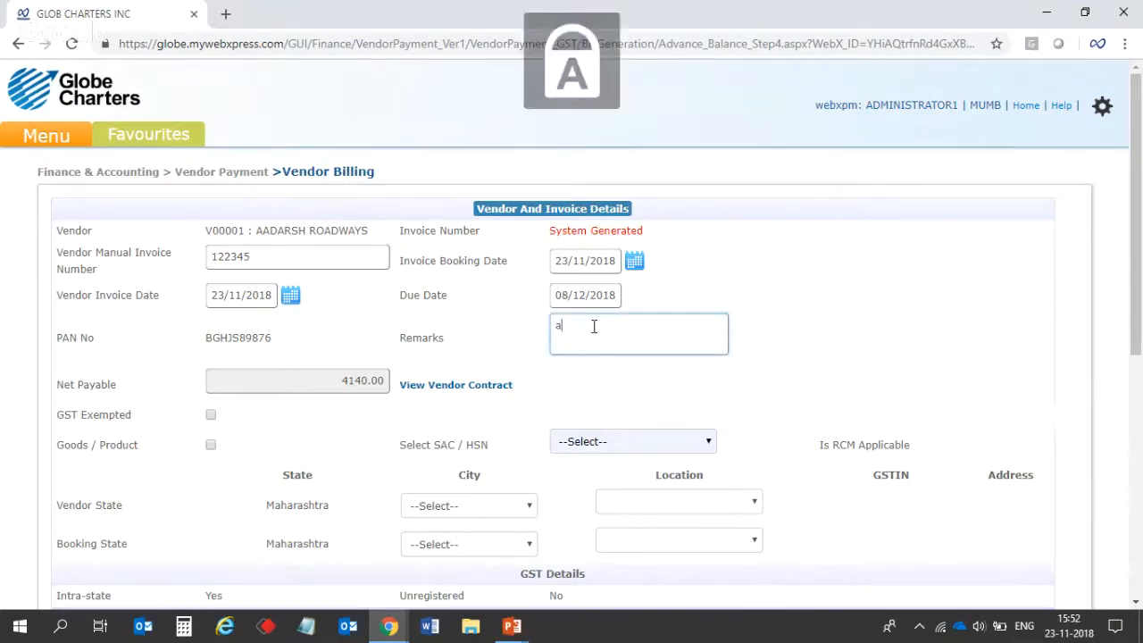
{"action": "key", "text": "BackSpace"}
{"action": "key", "text": "BackSpace"}
{"action": "type", "text": "A"}
{"action": "key", "text": "Caps_Lock"}
{"action": "type", "text": "d"}
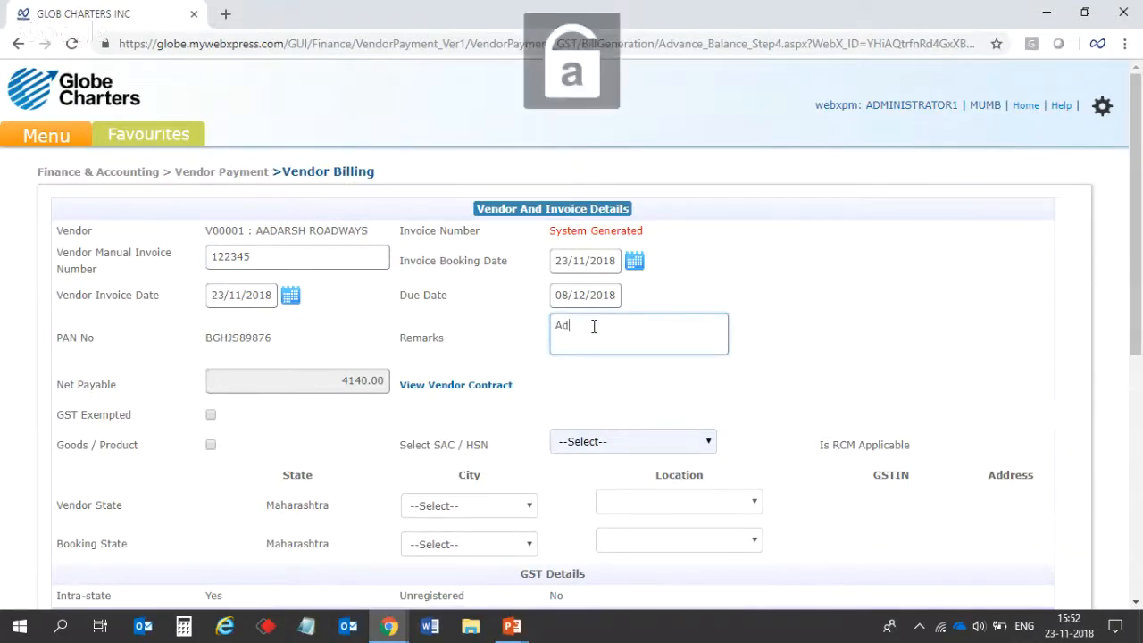
{"action": "type", "text": "vance paid"}
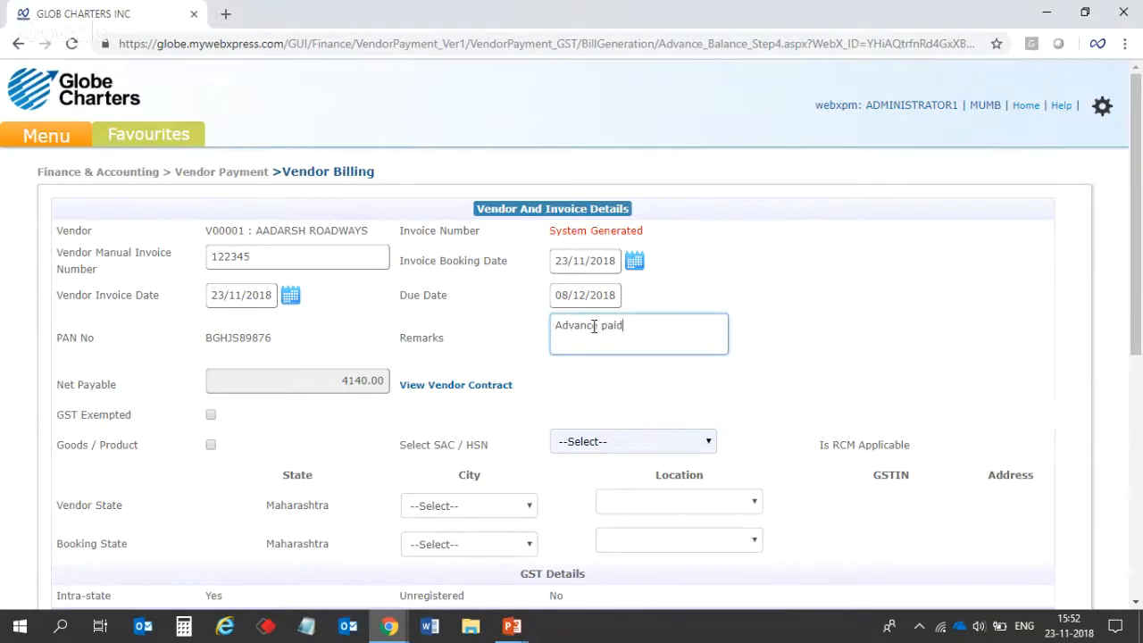
{"action": "left_click", "coordinate": [651, 403]}
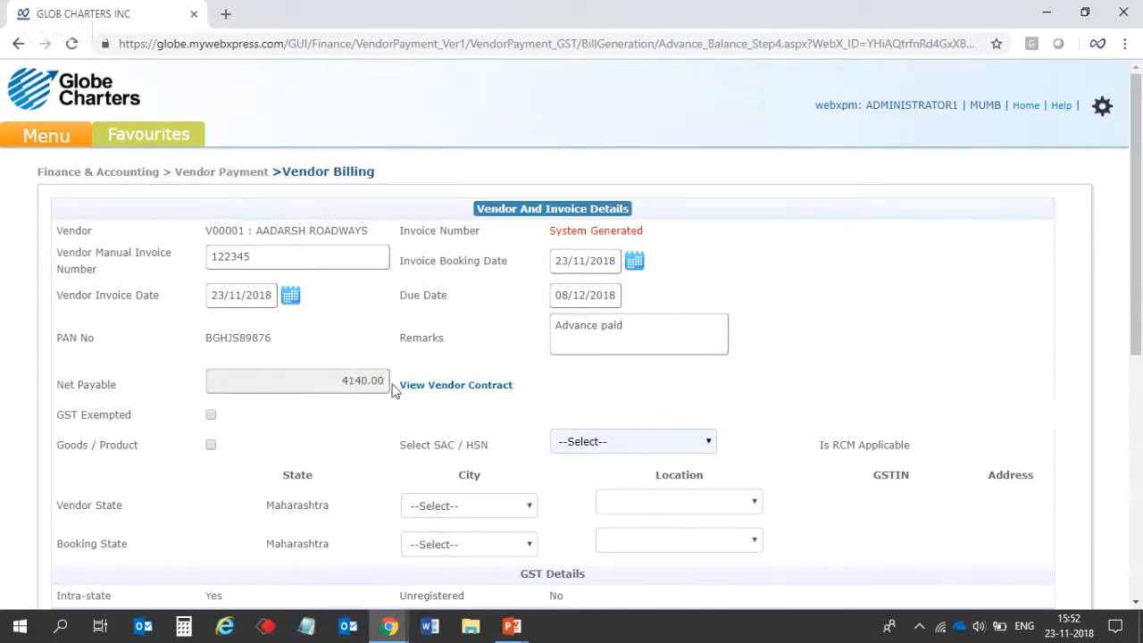
Open the vendor contract and compare its route-based matrix, including route, minimum charge and rate, with the bill's transaction details
{"action": "left_click", "coordinate": [462, 391]}
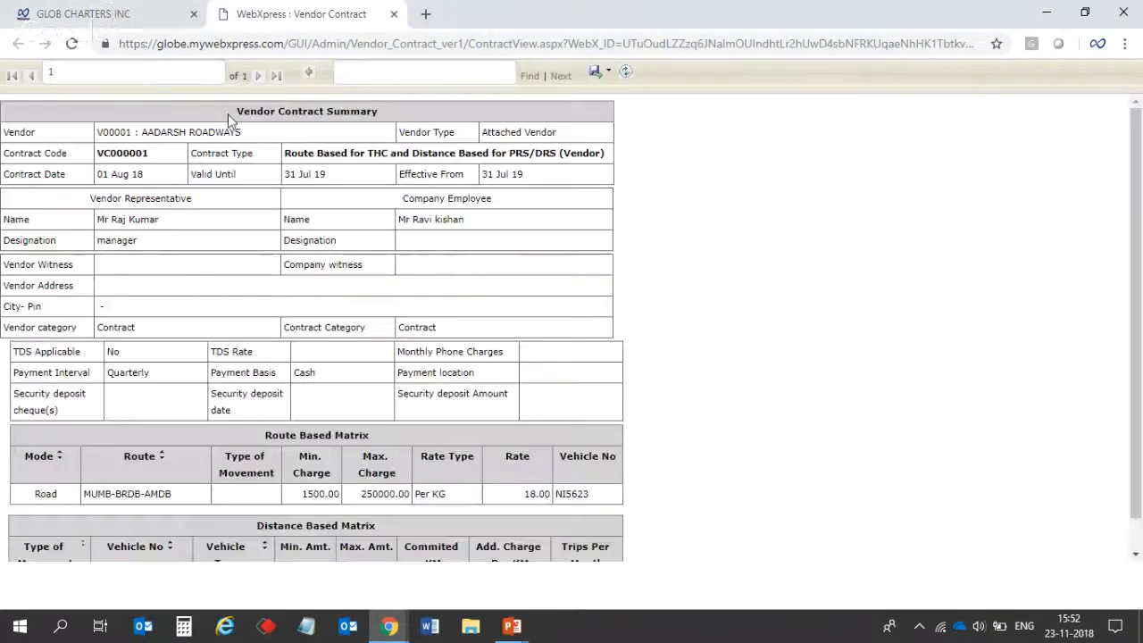
{"action": "left_click_drag", "start_coordinate": [227, 114], "coordinate": [384, 114]}
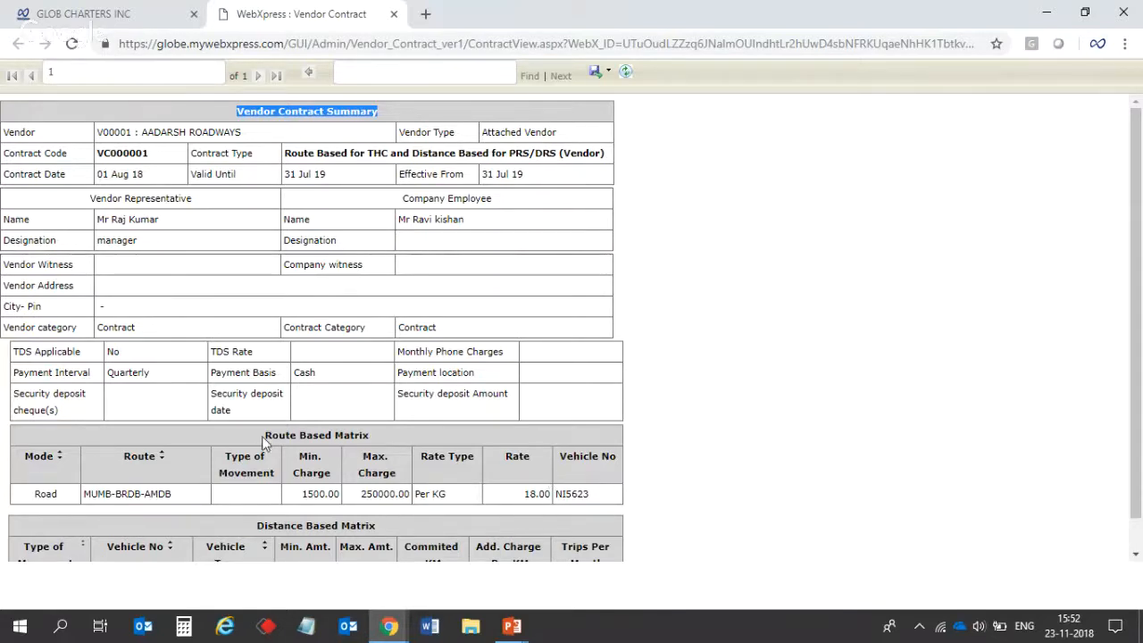
{"action": "left_click_drag", "start_coordinate": [261, 436], "coordinate": [382, 441]}
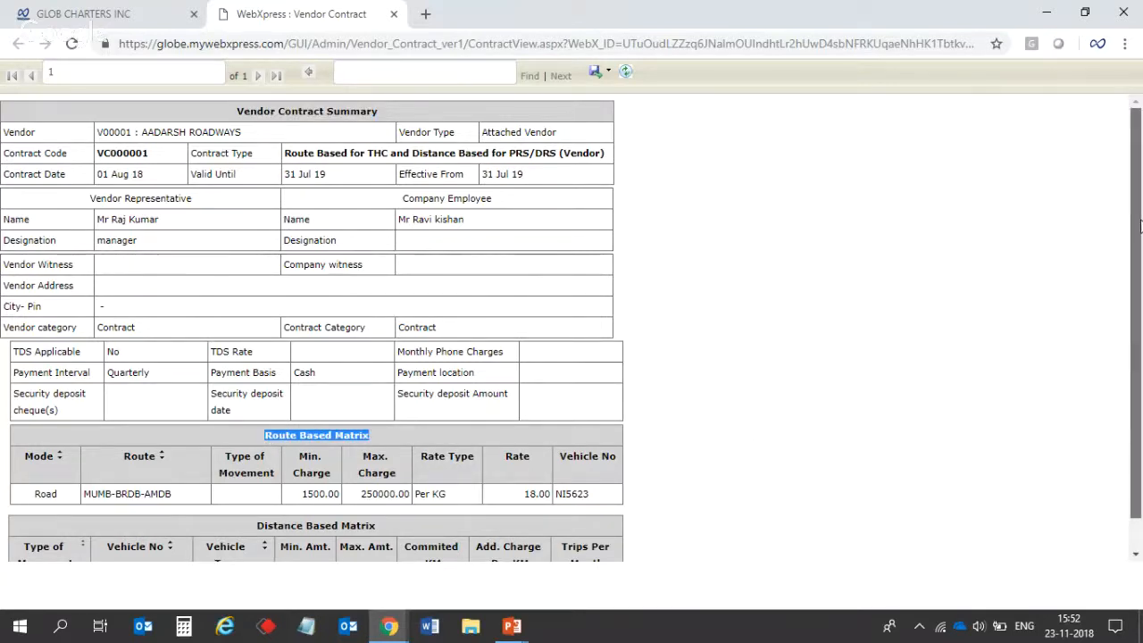
{"action": "scroll", "coordinate": [245, 477], "scroll_direction": "down", "scroll_amount": 1}
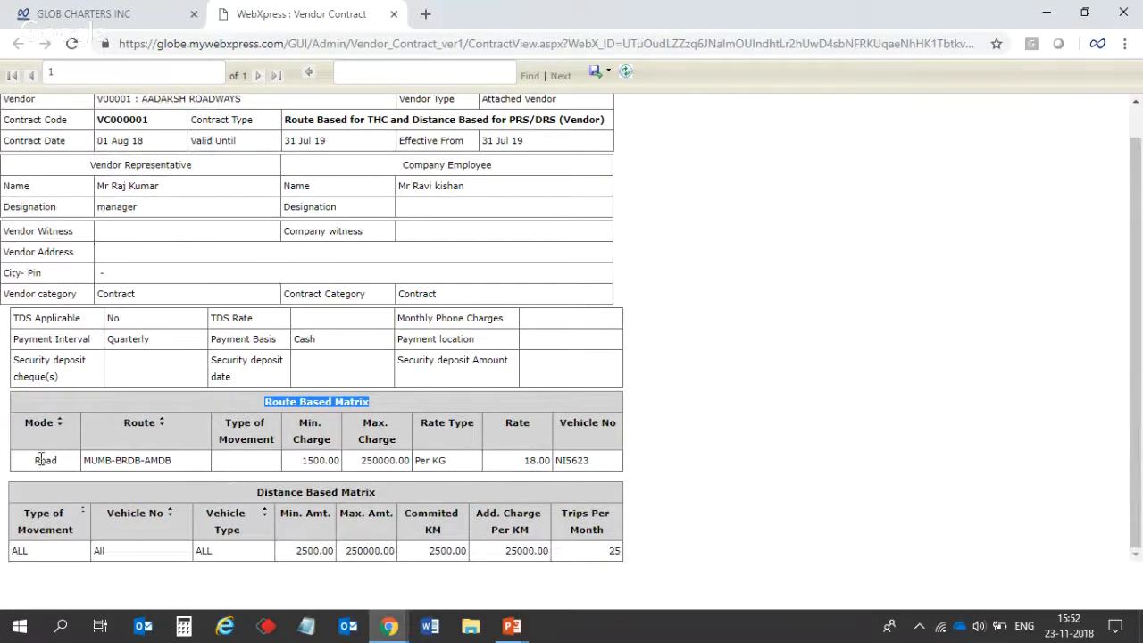
{"action": "left_click_drag", "start_coordinate": [36, 464], "coordinate": [167, 461]}
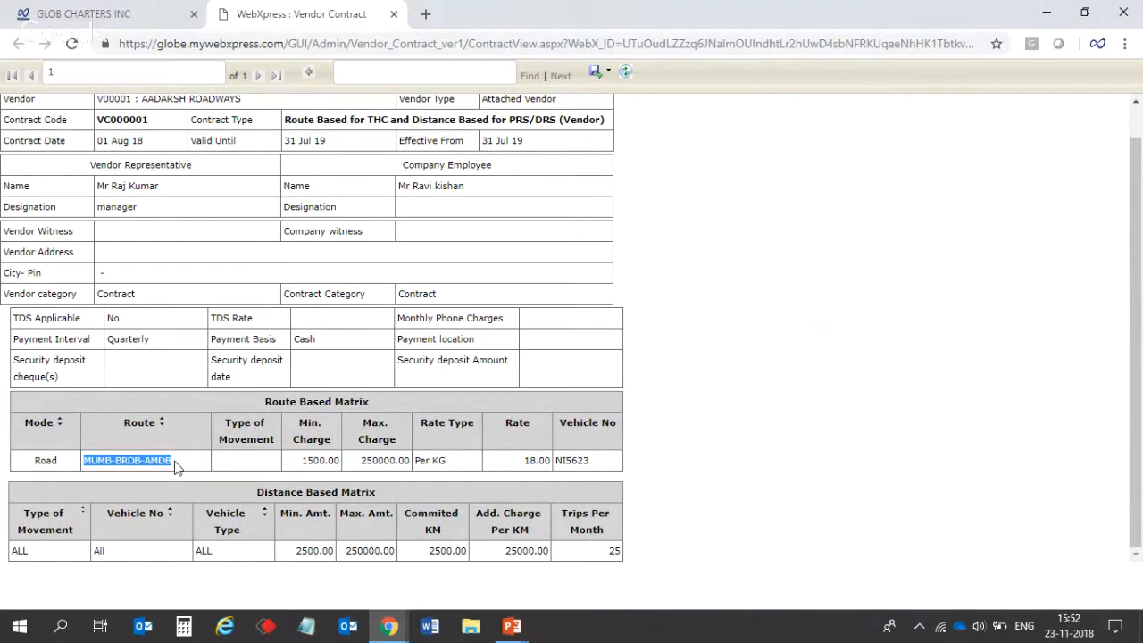
{"action": "left_click_drag", "start_coordinate": [291, 461], "coordinate": [344, 463]}
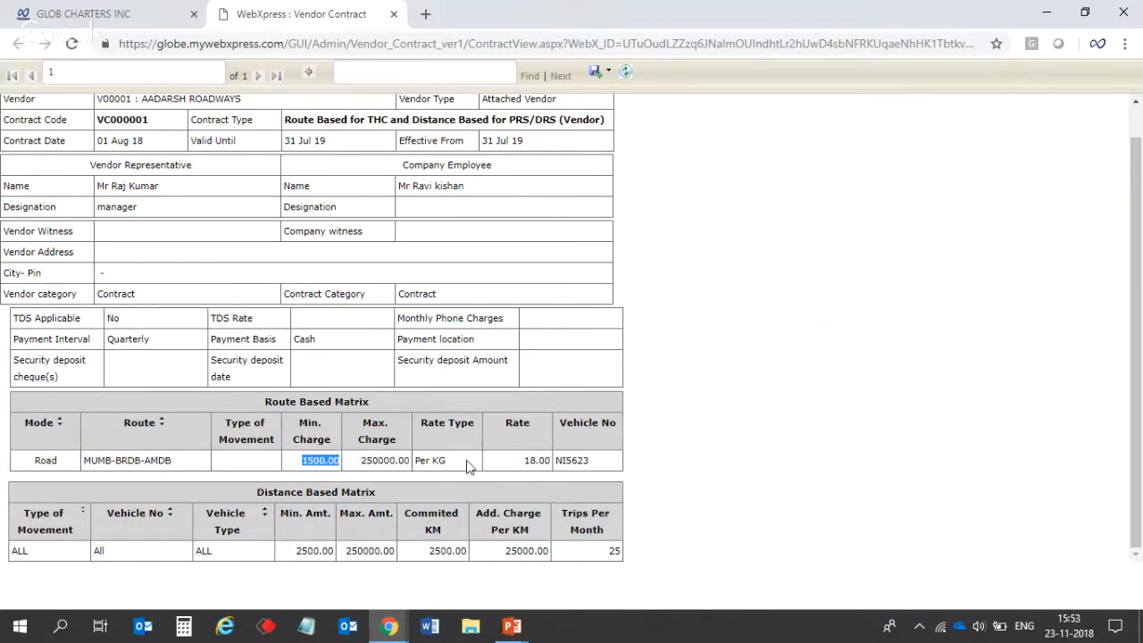
{"action": "left_click", "coordinate": [525, 461]}
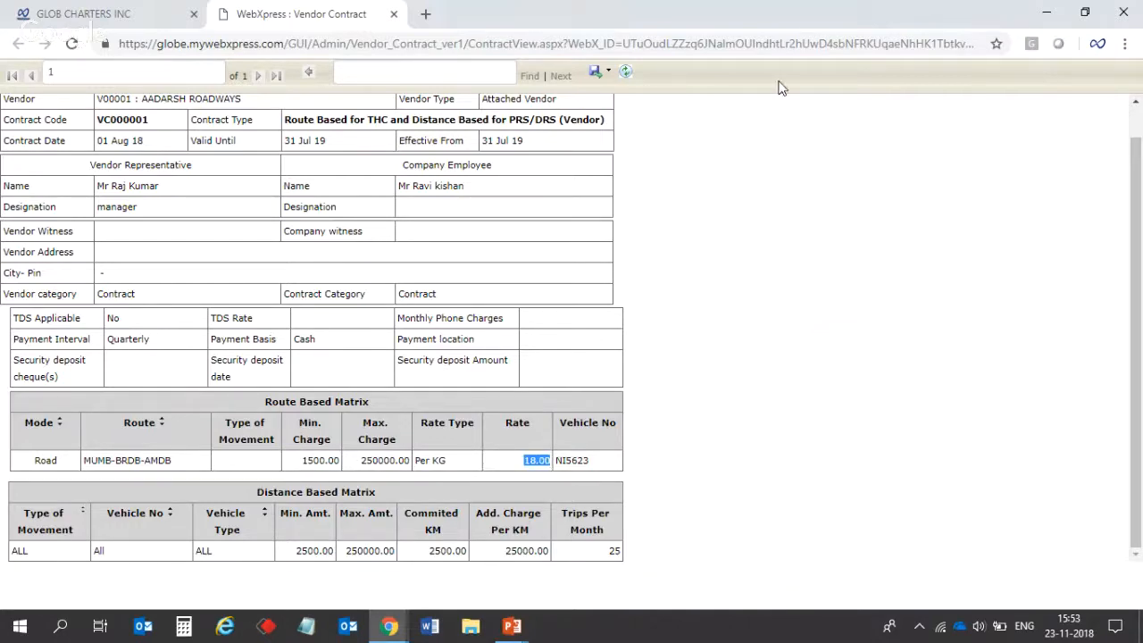
{"action": "left_click", "coordinate": [111, 10]}
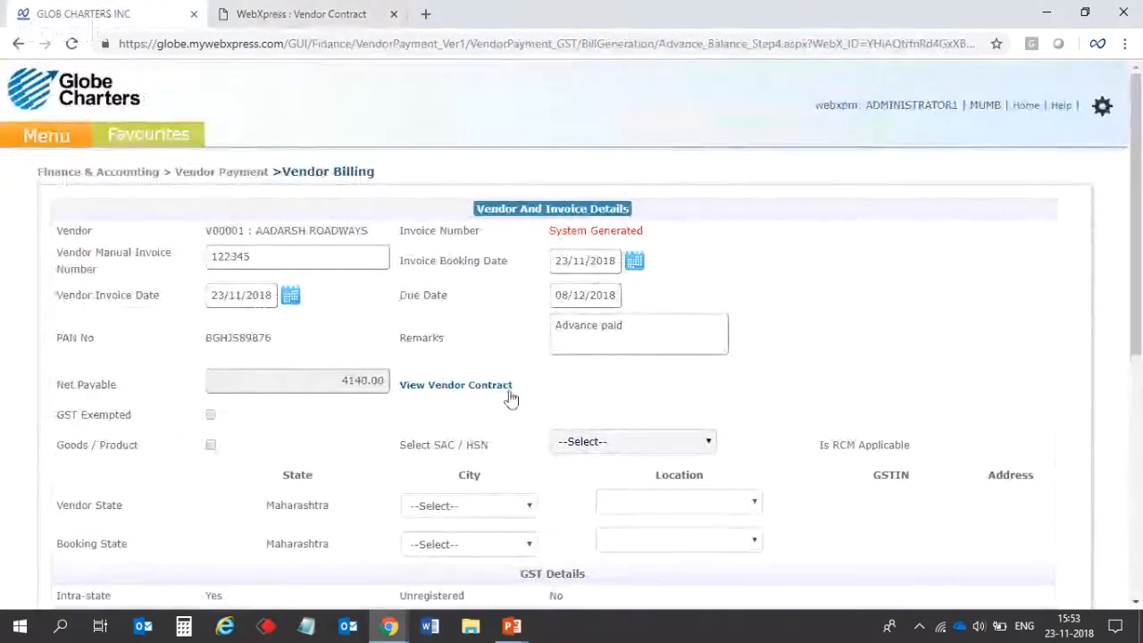
{"action": "left_click_drag", "start_coordinate": [1138, 214], "coordinate": [1139, 275]}
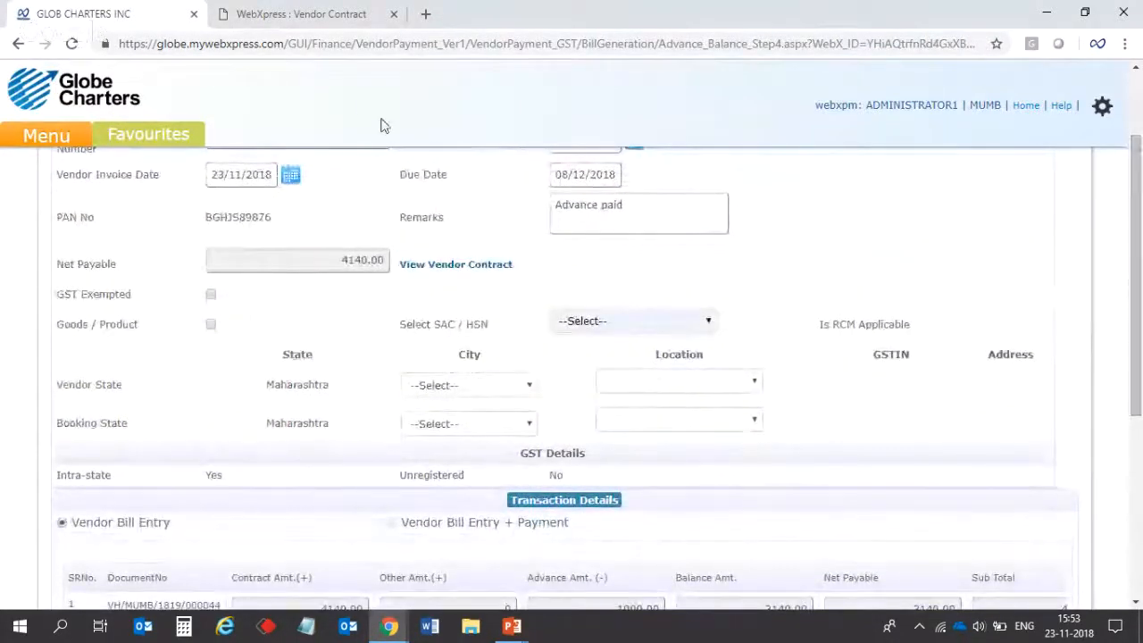
{"action": "left_click", "coordinate": [327, 14]}
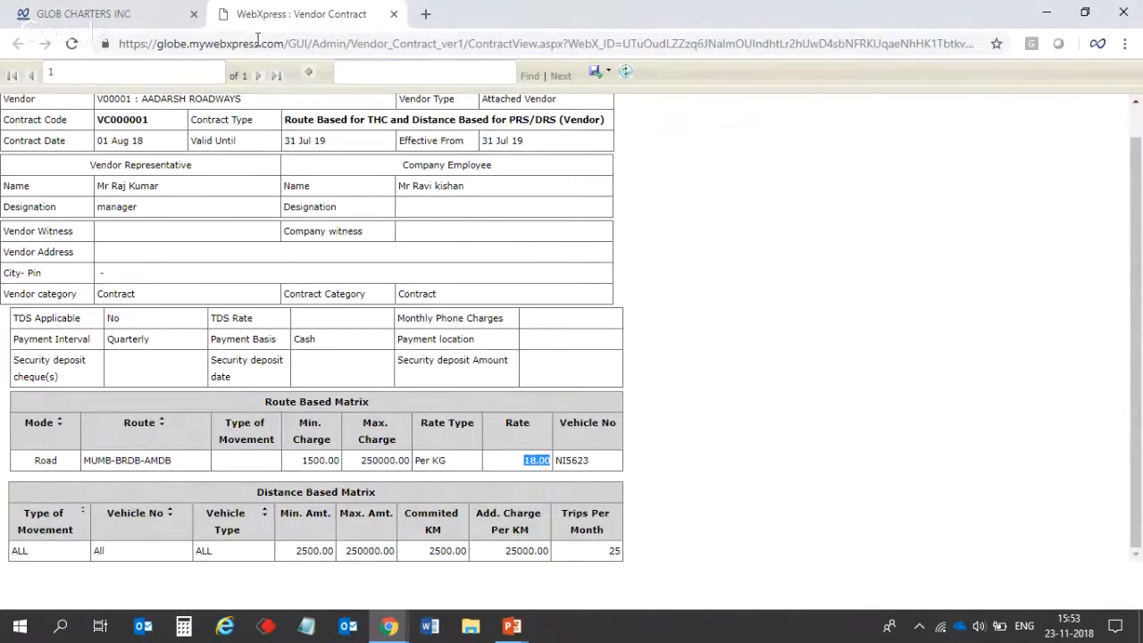
{"action": "left_click", "coordinate": [131, 21]}
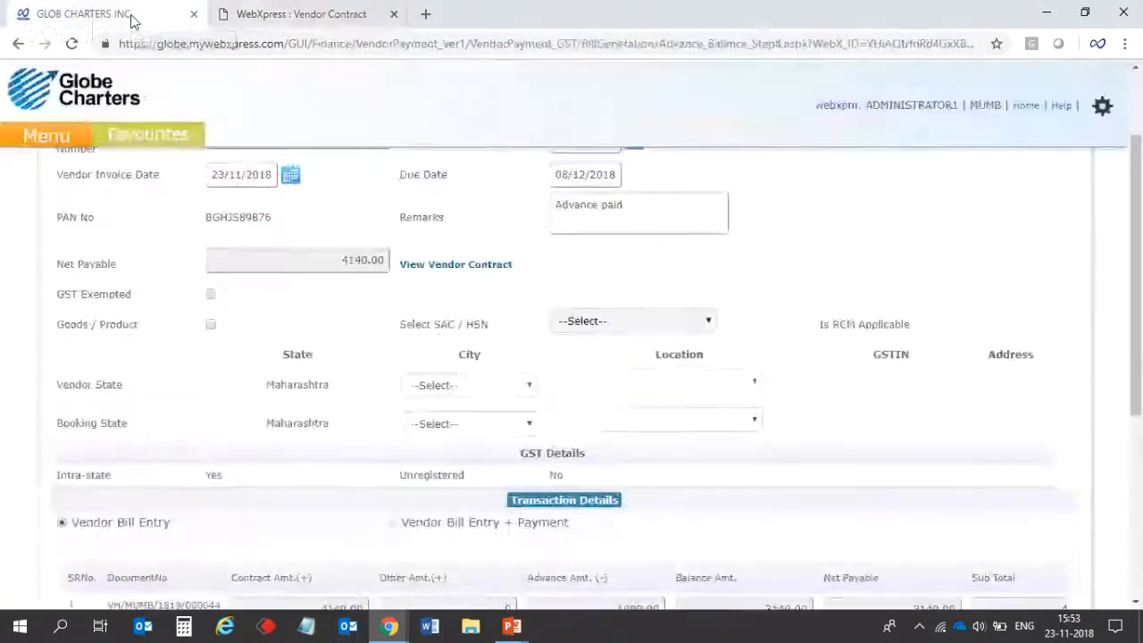
Set the bill's SAC / HSN to 996511 - Road Transport Services of Goods and check whether RCM applies
{"action": "left_click", "coordinate": [576, 324]}
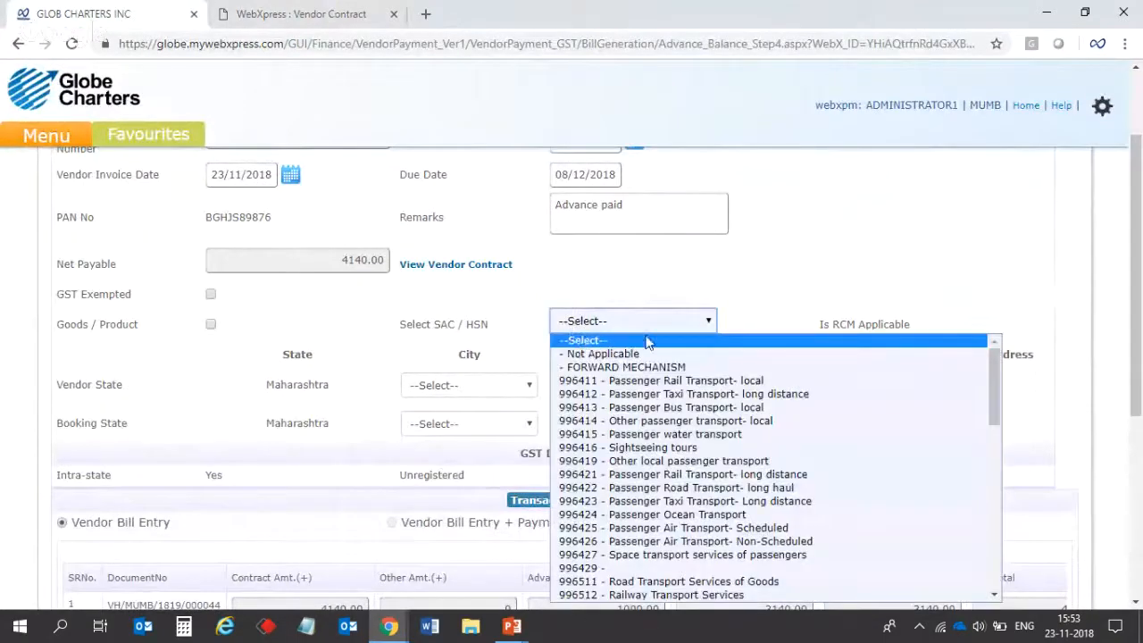
{"action": "left_click", "coordinate": [645, 582]}
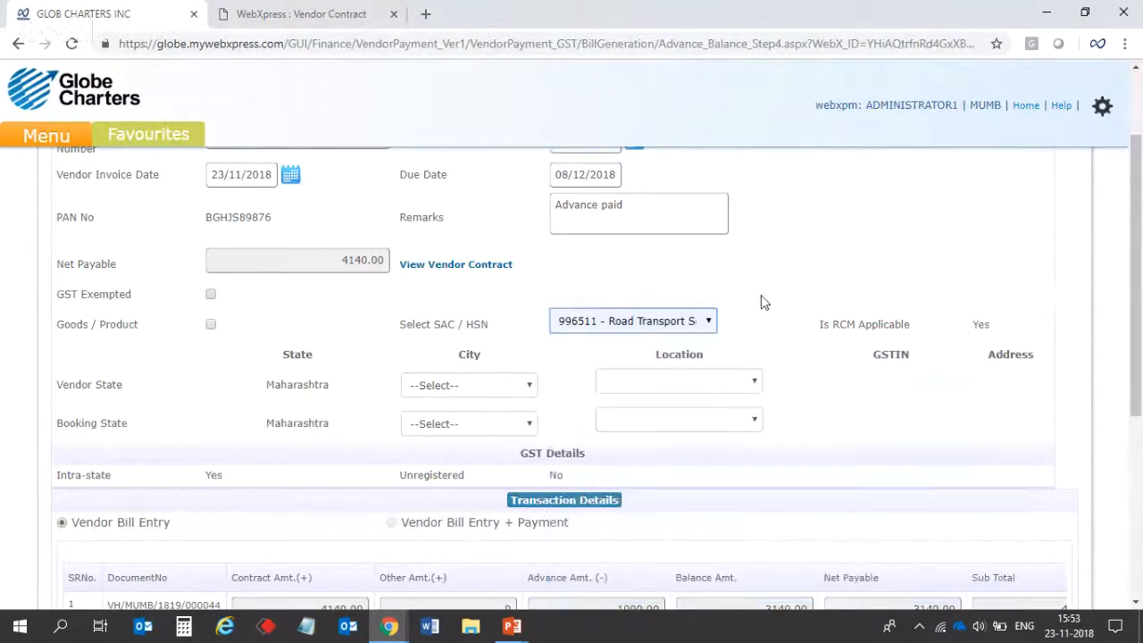
{"action": "left_click", "coordinate": [1017, 321]}
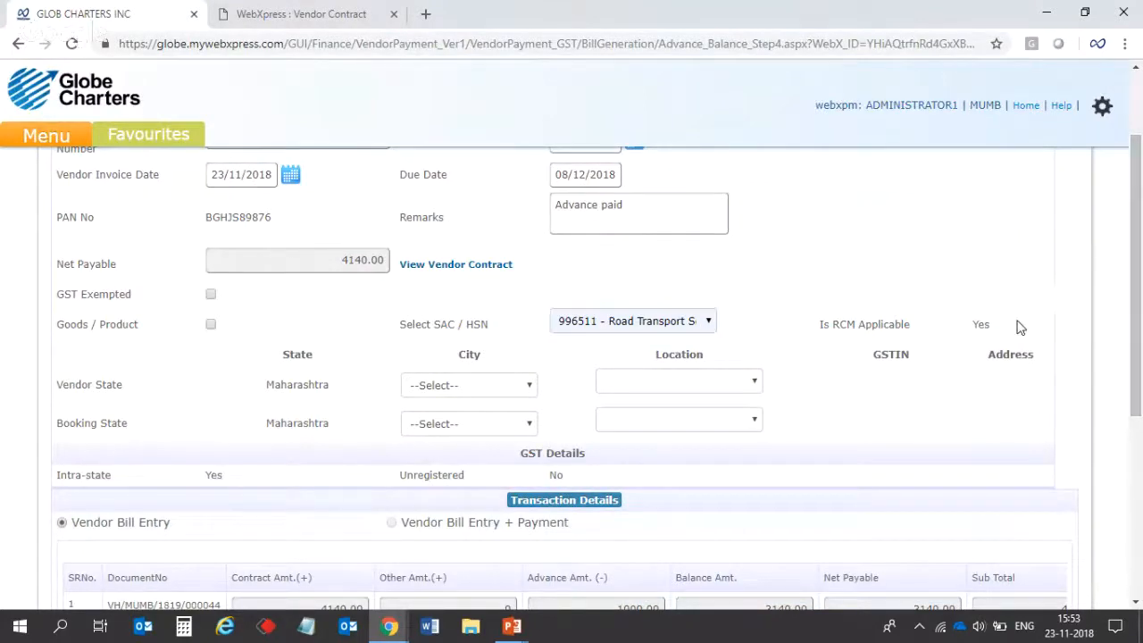
{"action": "left_click_drag", "start_coordinate": [963, 331], "coordinate": [998, 330]}
Choose MUMBAI as the city for both the vendor state and the booking state, checking the vendor's GSTIN
{"action": "left_click_drag", "start_coordinate": [1137, 292], "coordinate": [1139, 297]}
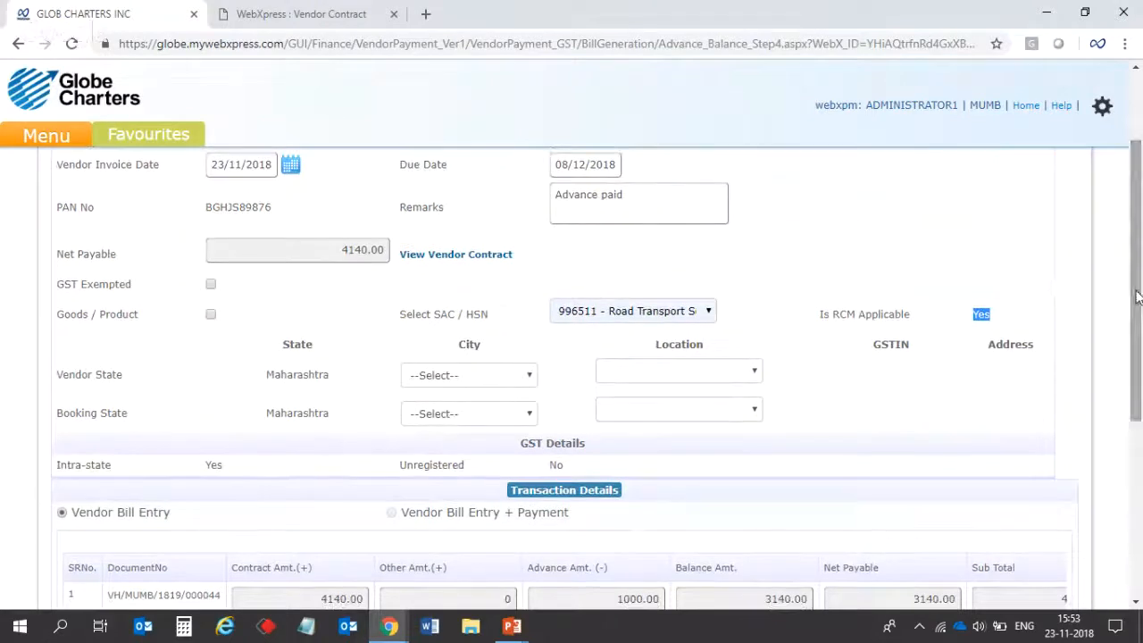
{"action": "left_click", "coordinate": [438, 376]}
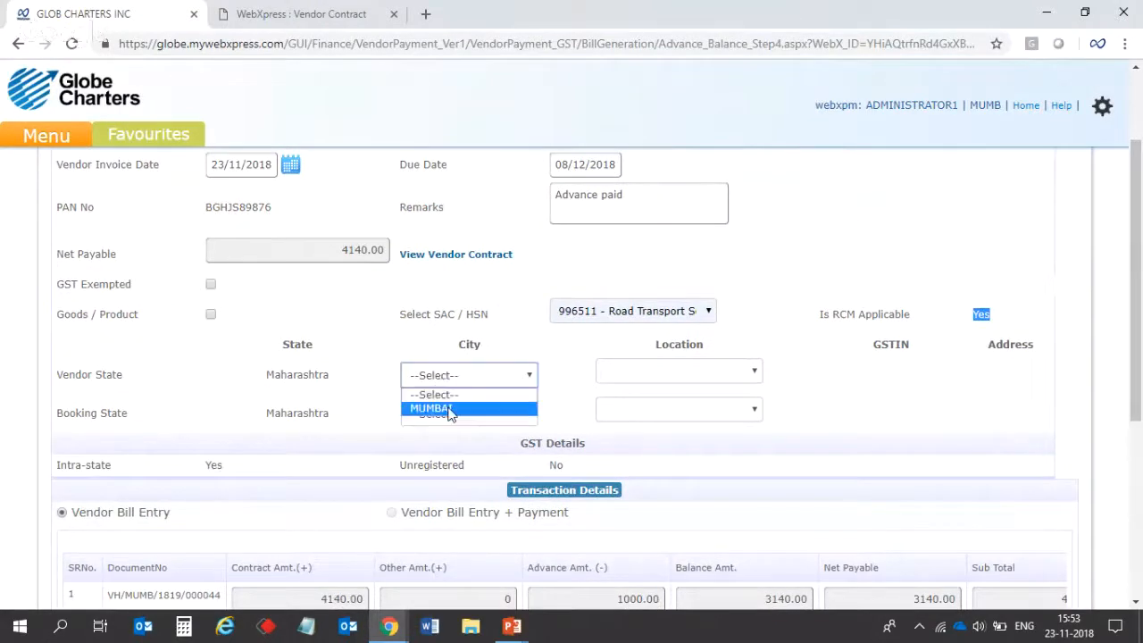
{"action": "left_click", "coordinate": [450, 409]}
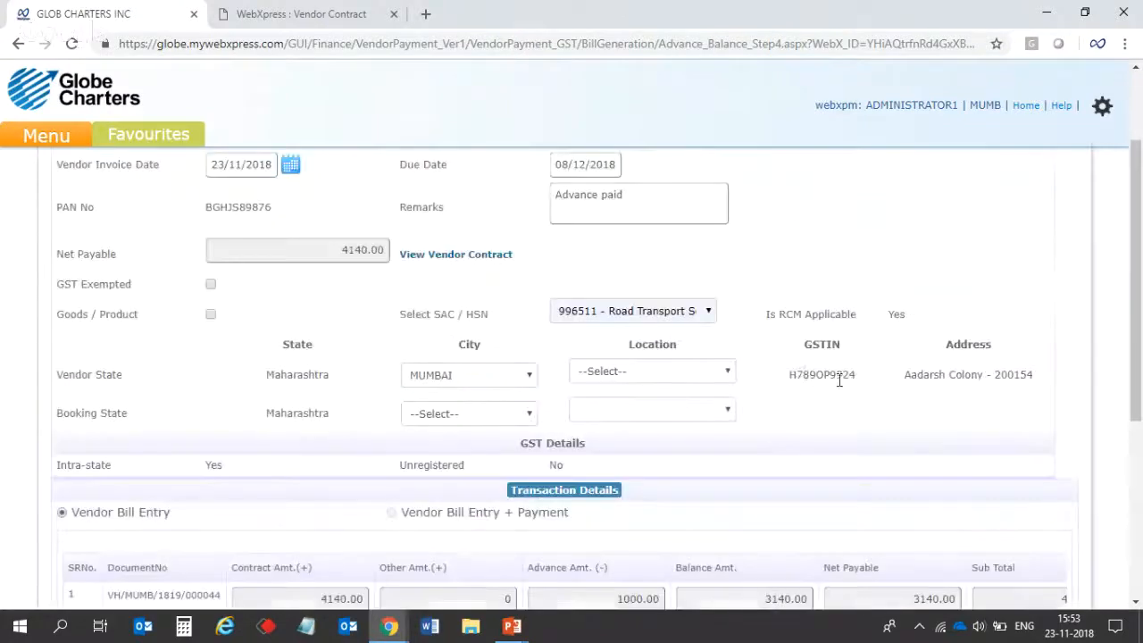
{"action": "left_click_drag", "start_coordinate": [789, 375], "coordinate": [857, 376]}
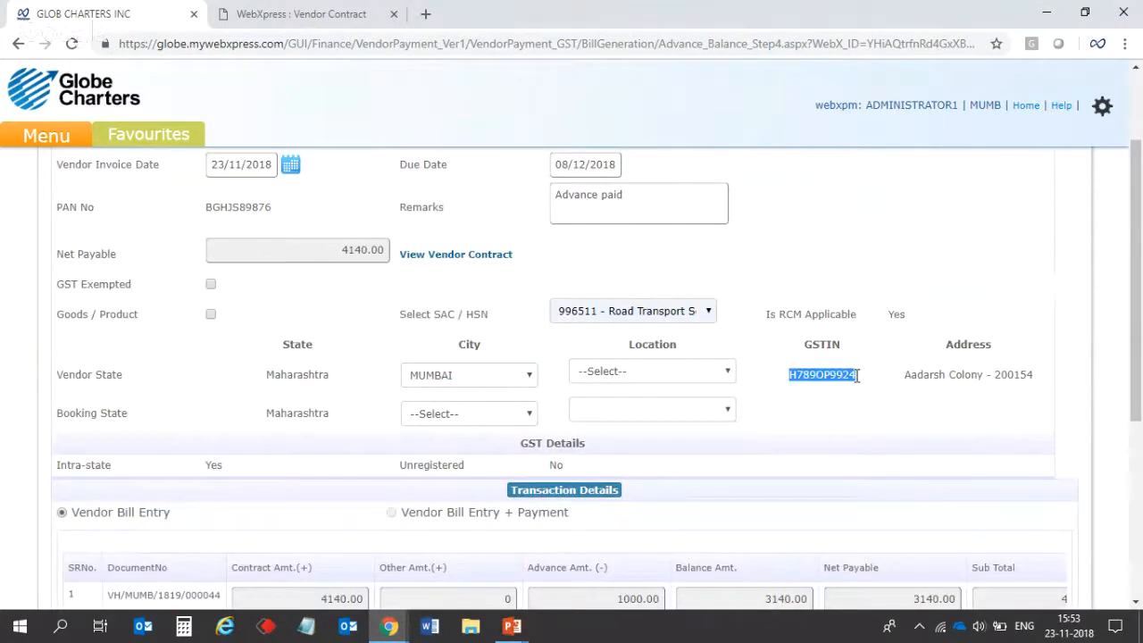
{"action": "left_click", "coordinate": [465, 418]}
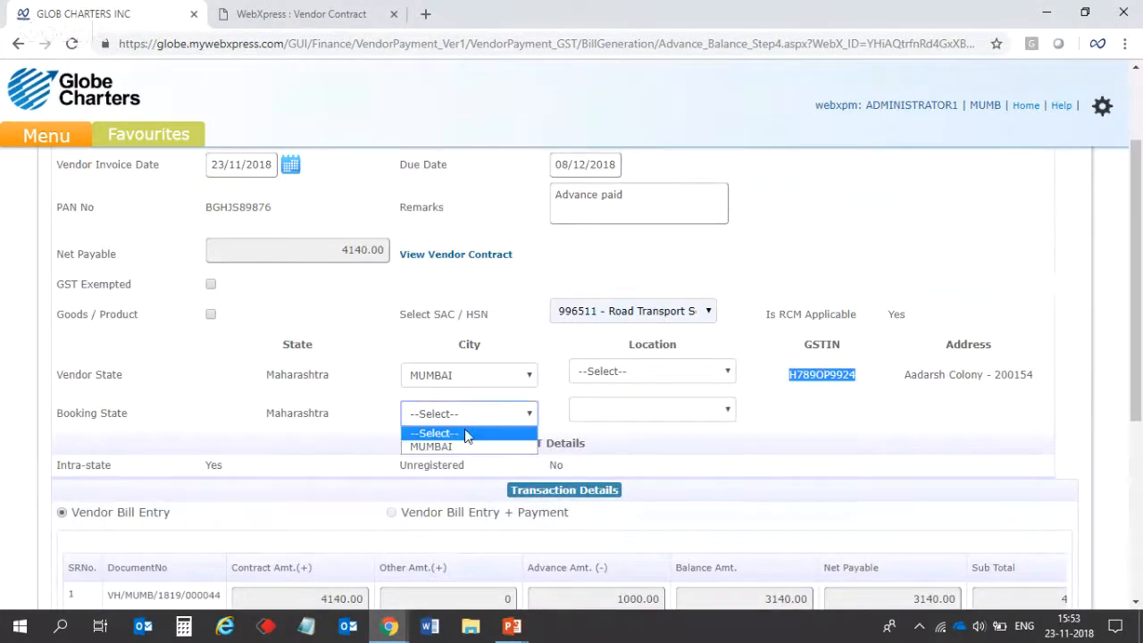
{"action": "left_click", "coordinate": [466, 448]}
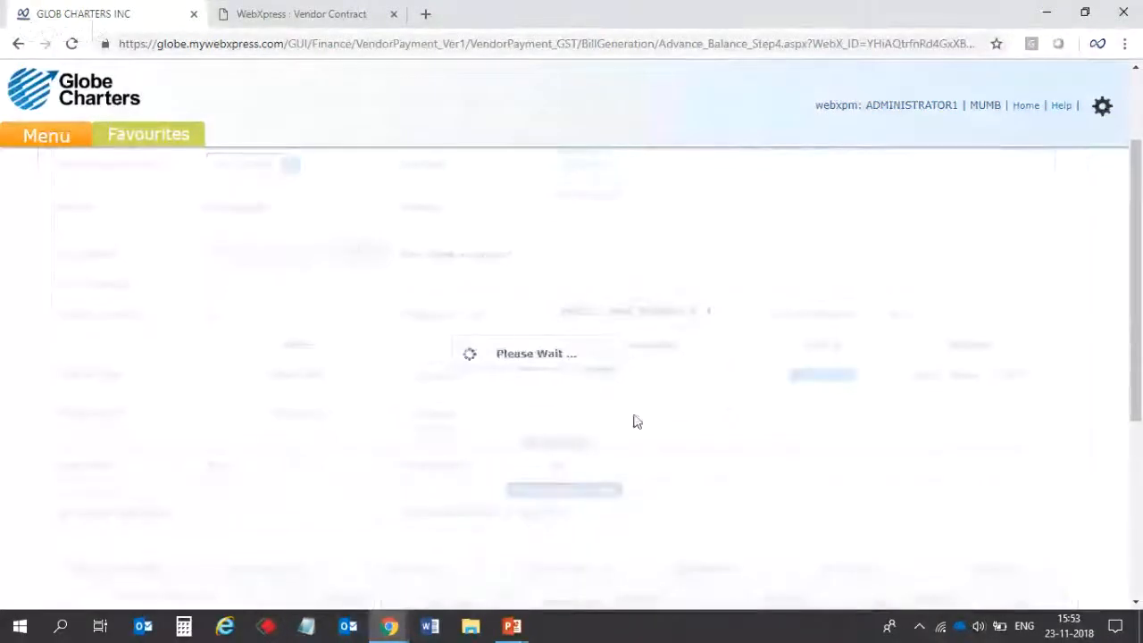
Choose MUMB as the location for both the booking state and the vendor state, checking the booking state's GSTIN
{"action": "left_click", "coordinate": [661, 416]}
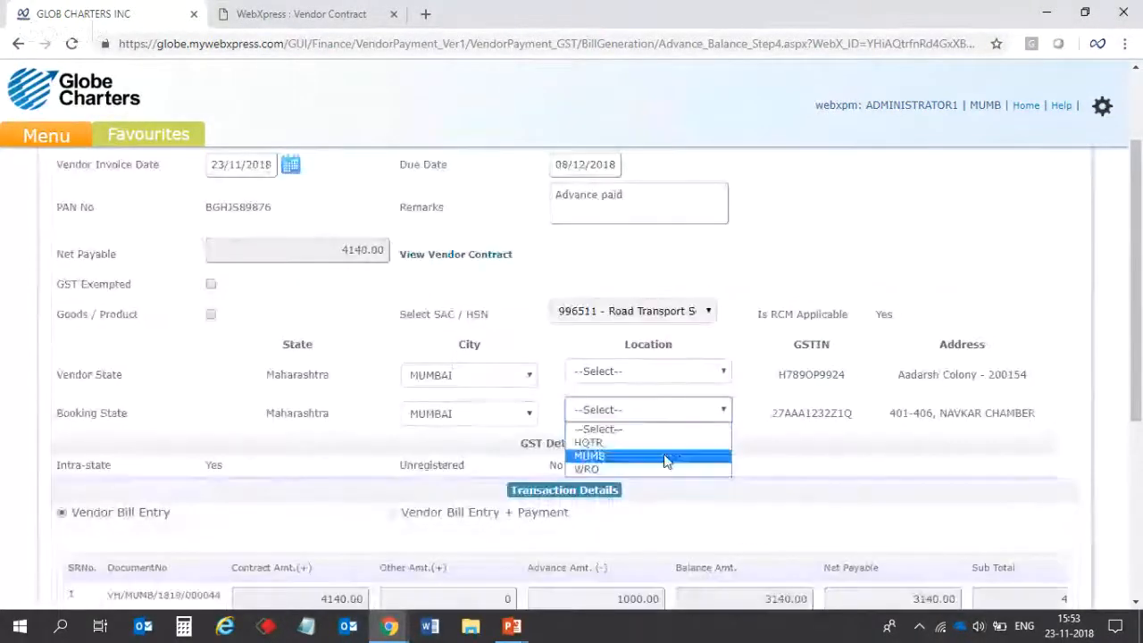
{"action": "left_click", "coordinate": [665, 459]}
{"action": "left_click", "coordinate": [648, 375]}
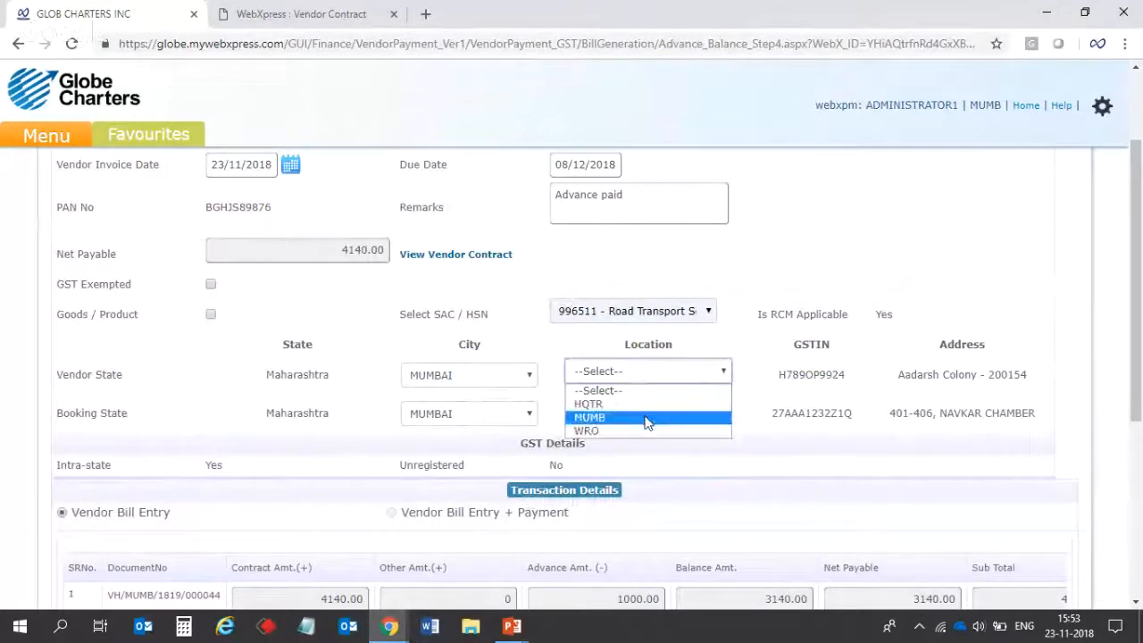
{"action": "left_click", "coordinate": [647, 416]}
{"action": "left_click_drag", "start_coordinate": [766, 414], "coordinate": [872, 416]}
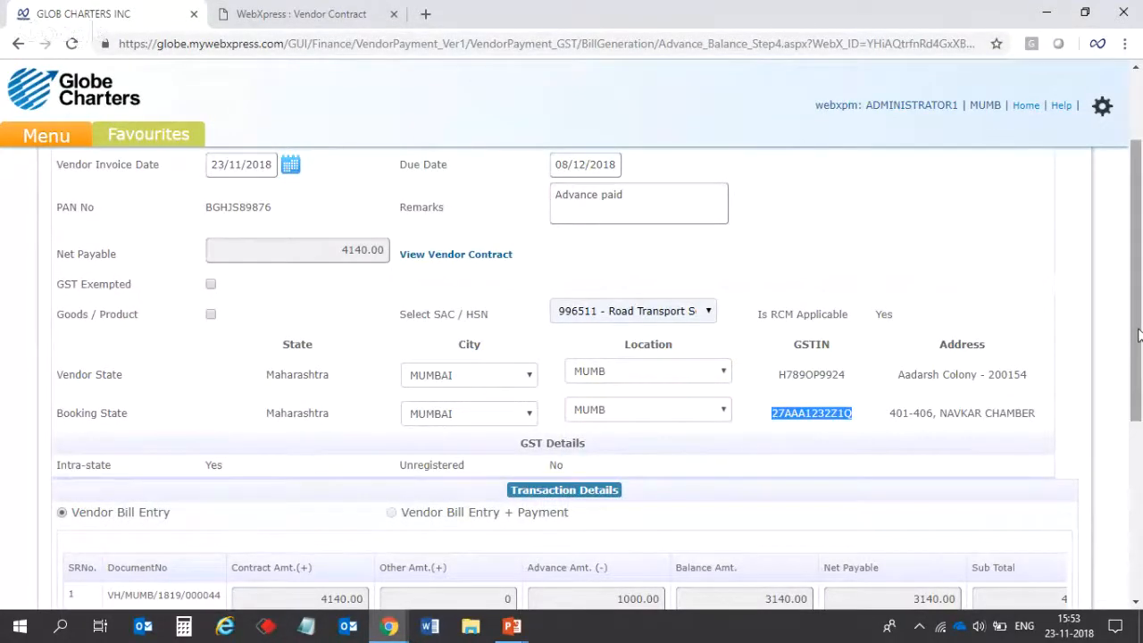
Examine the intra-state and unregistered flags in the GST details, the THC document's amounts through to the subtotal, and the transaction summary
{"action": "scroll", "coordinate": [787, 431], "scroll_direction": "down", "scroll_amount": 2}
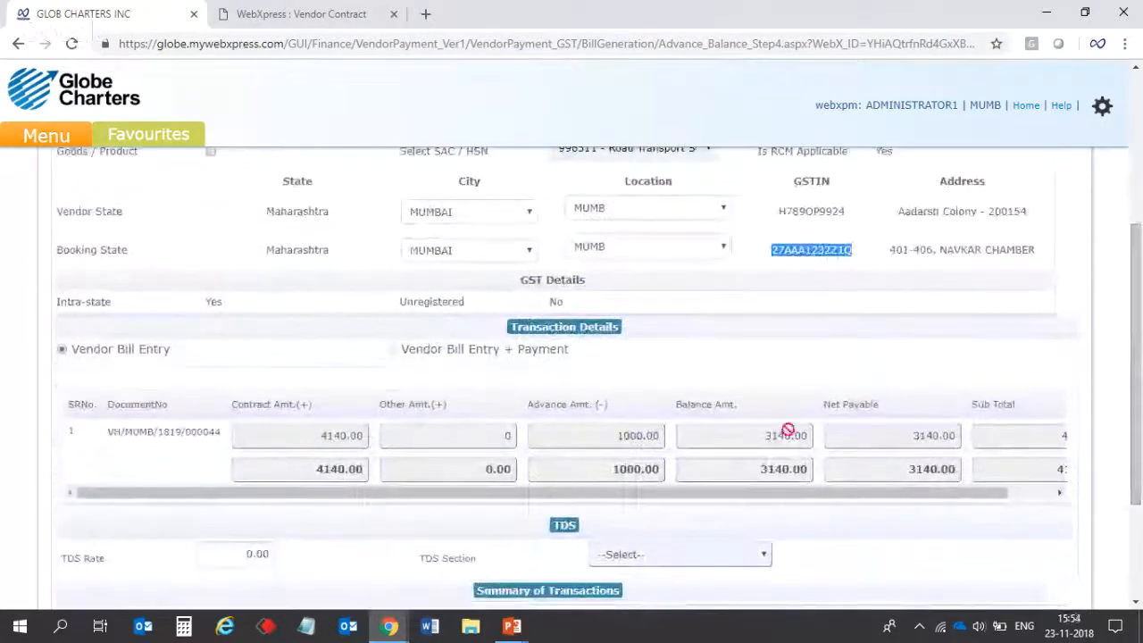
{"action": "left_click", "coordinate": [55, 305]}
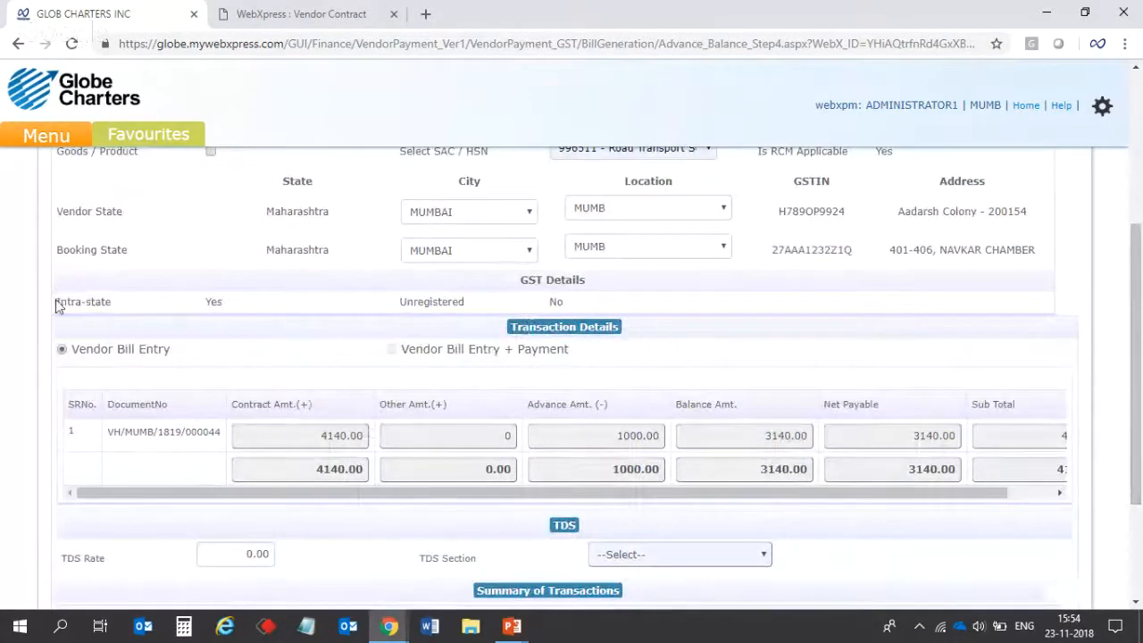
{"action": "left_click_drag", "start_coordinate": [55, 304], "coordinate": [225, 305]}
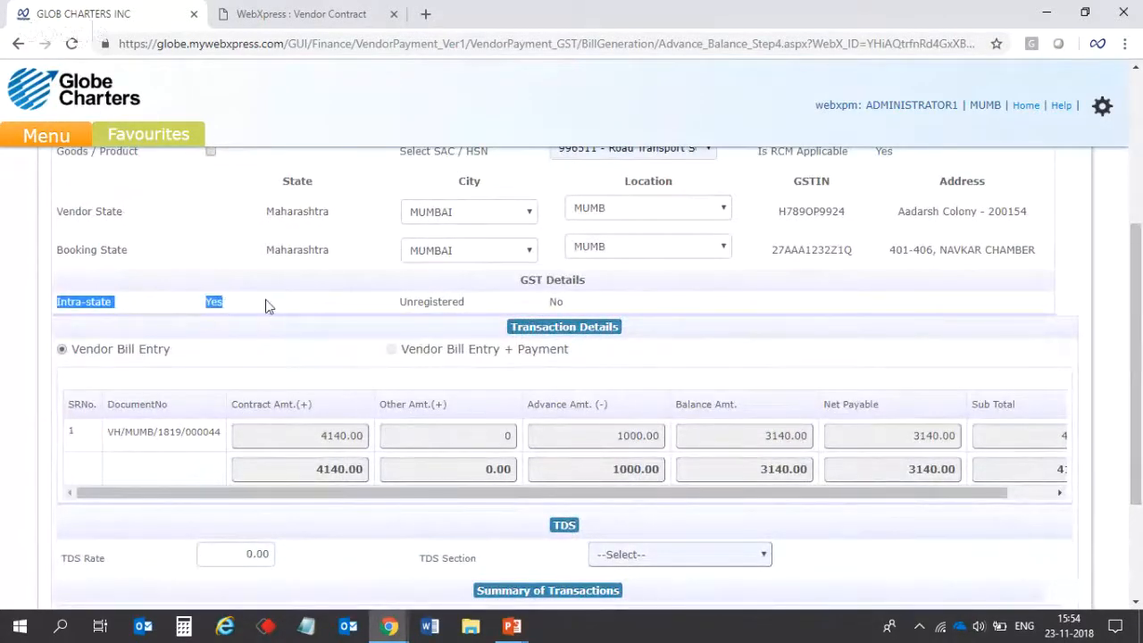
{"action": "left_click_drag", "start_coordinate": [399, 307], "coordinate": [564, 307]}
{"action": "left_click", "coordinate": [611, 309]}
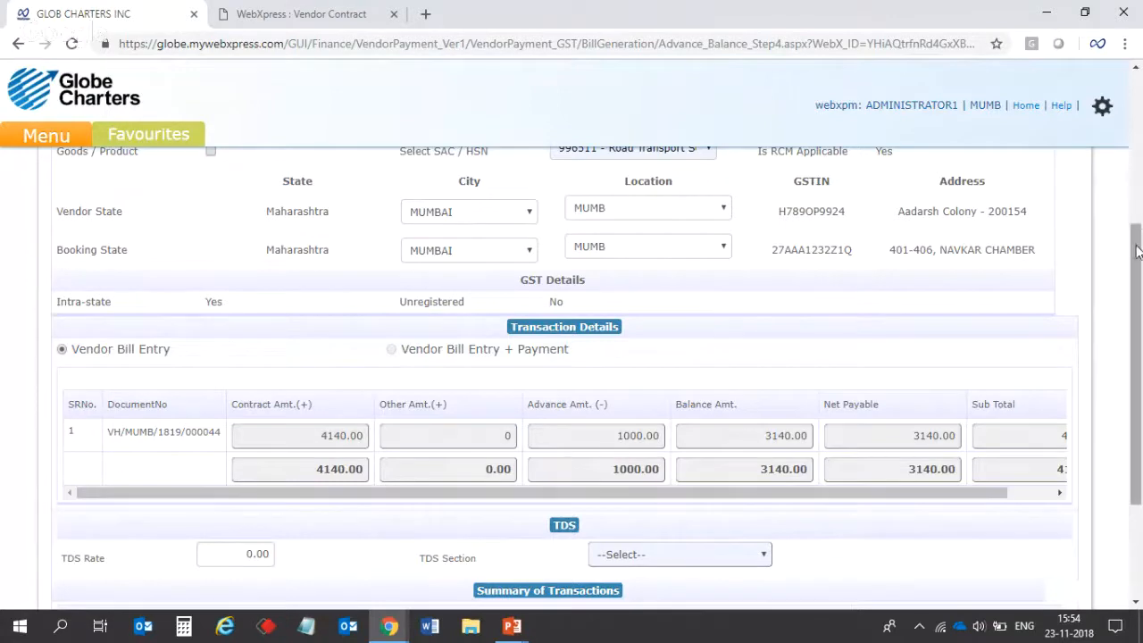
{"action": "scroll", "coordinate": [1137, 268], "scroll_direction": "down", "scroll_amount": 1}
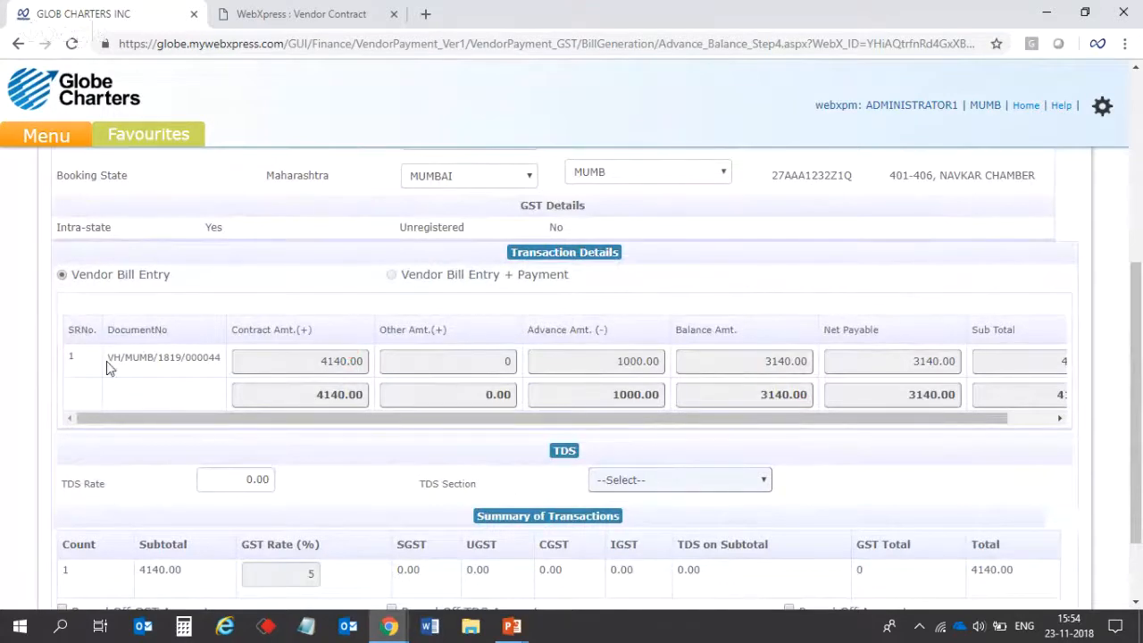
{"action": "left_click_drag", "start_coordinate": [108, 361], "coordinate": [236, 356]}
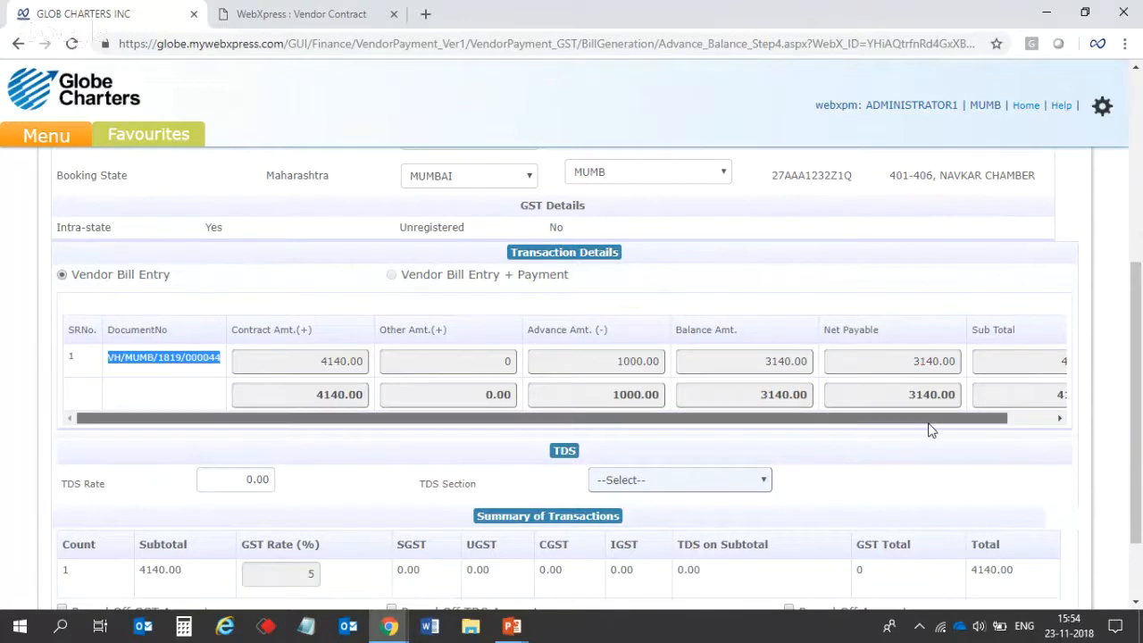
{"action": "scroll", "coordinate": [928, 430], "scroll_direction": "right", "scroll_amount": 1}
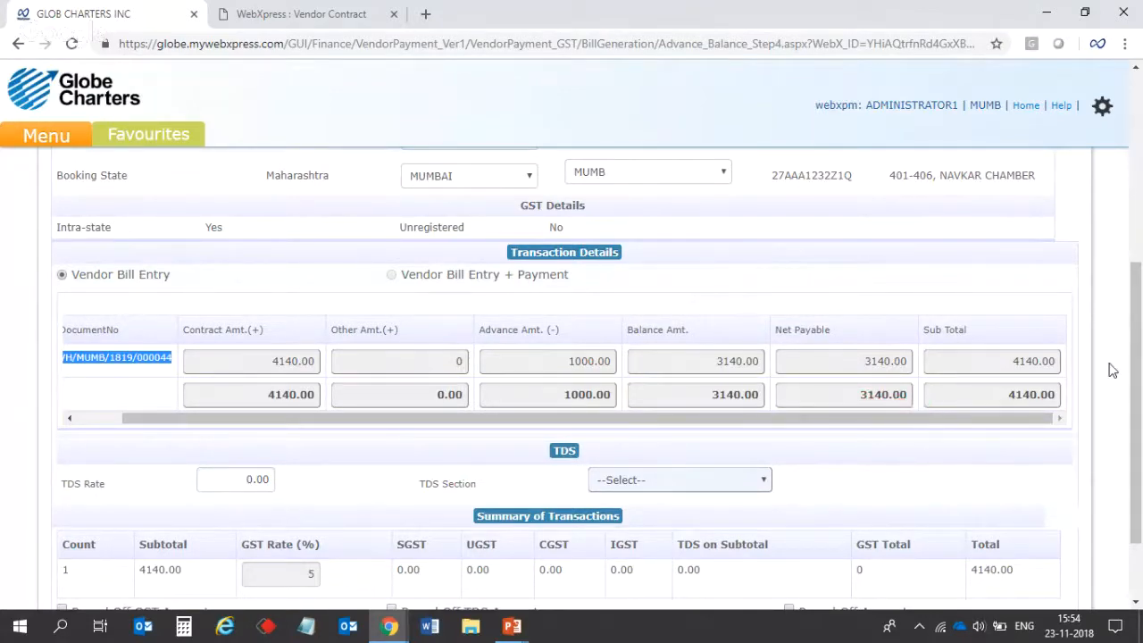
{"action": "left_click_drag", "start_coordinate": [1139, 362], "coordinate": [1138, 420]}
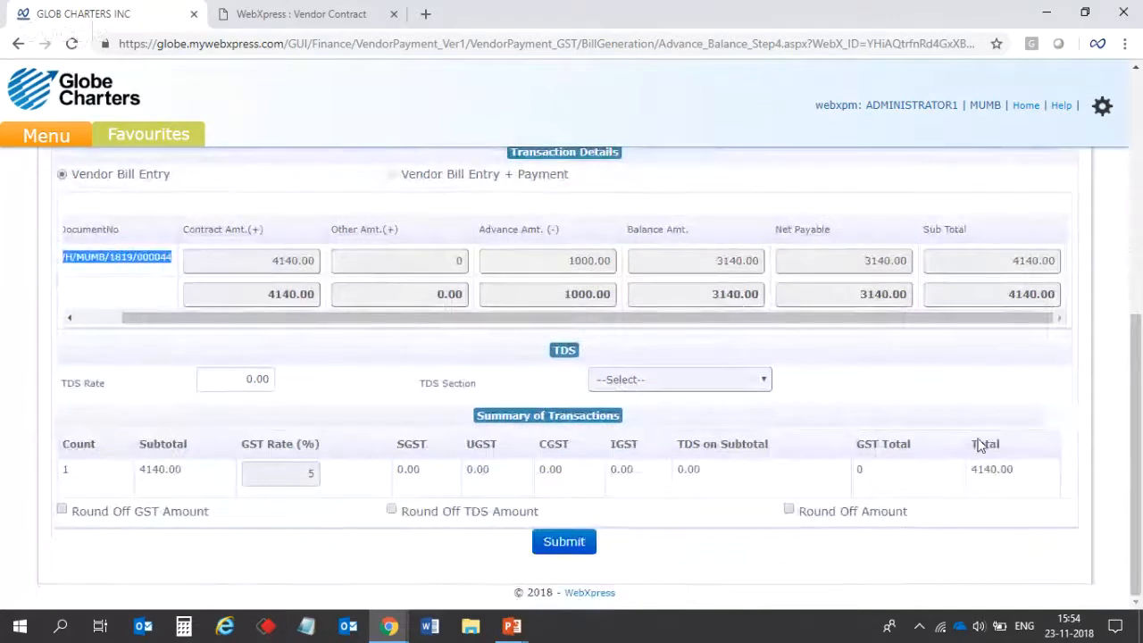
Submit the vendor bill entry without a TDS section and confirm that its details are correct
{"action": "left_click", "coordinate": [689, 380]}
{"action": "left_click", "coordinate": [690, 384]}
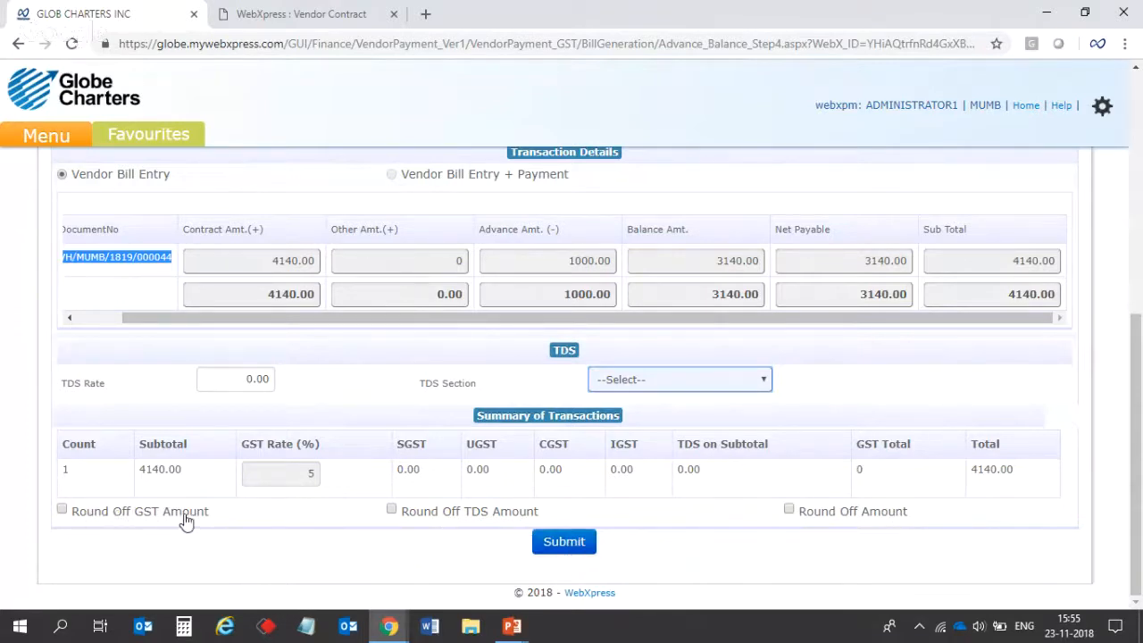
{"action": "left_click", "coordinate": [555, 545]}
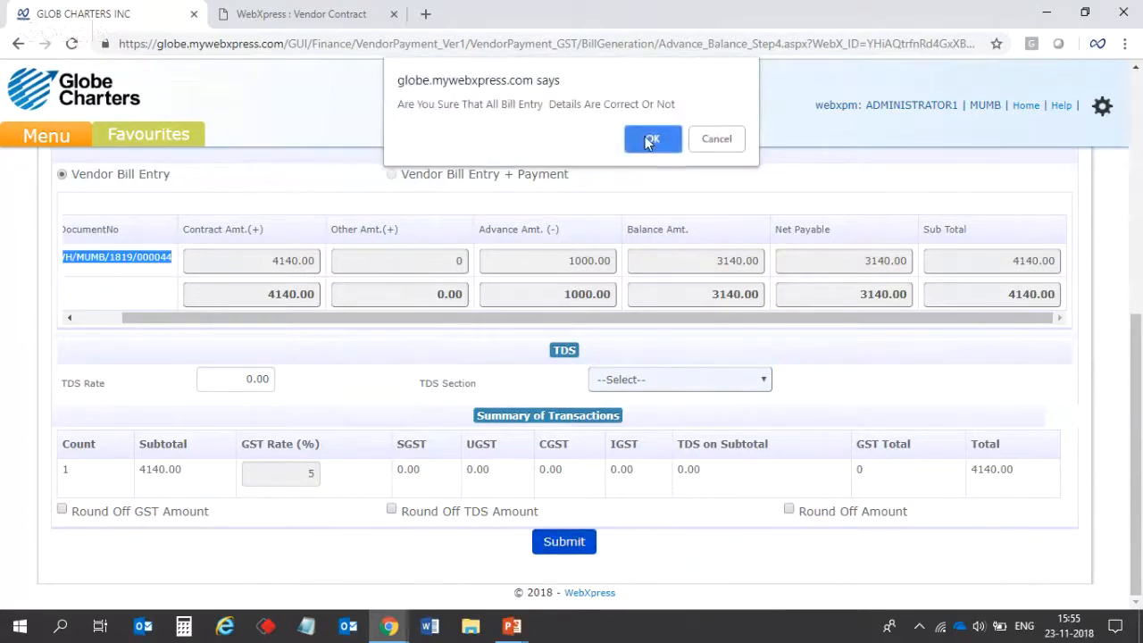
{"action": "left_click", "coordinate": [650, 141]}
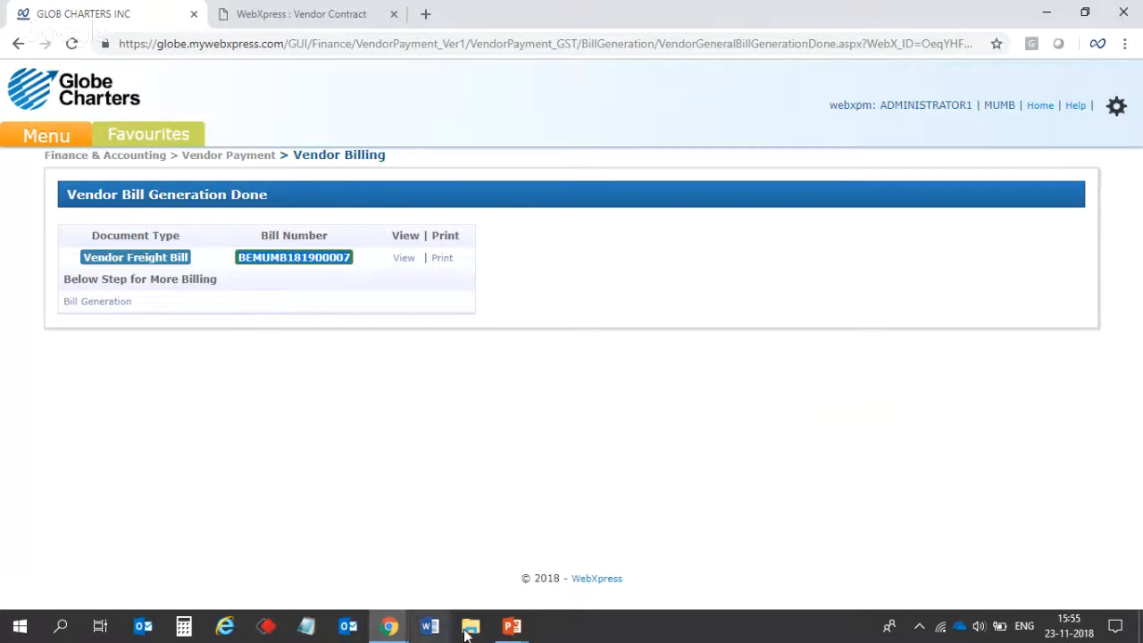
Switch to the PowerPoint slide show and go back to the Vendor Invoice Payment Flow slide to review the billing stages
{"action": "mouse_move", "coordinate": [521, 632]}
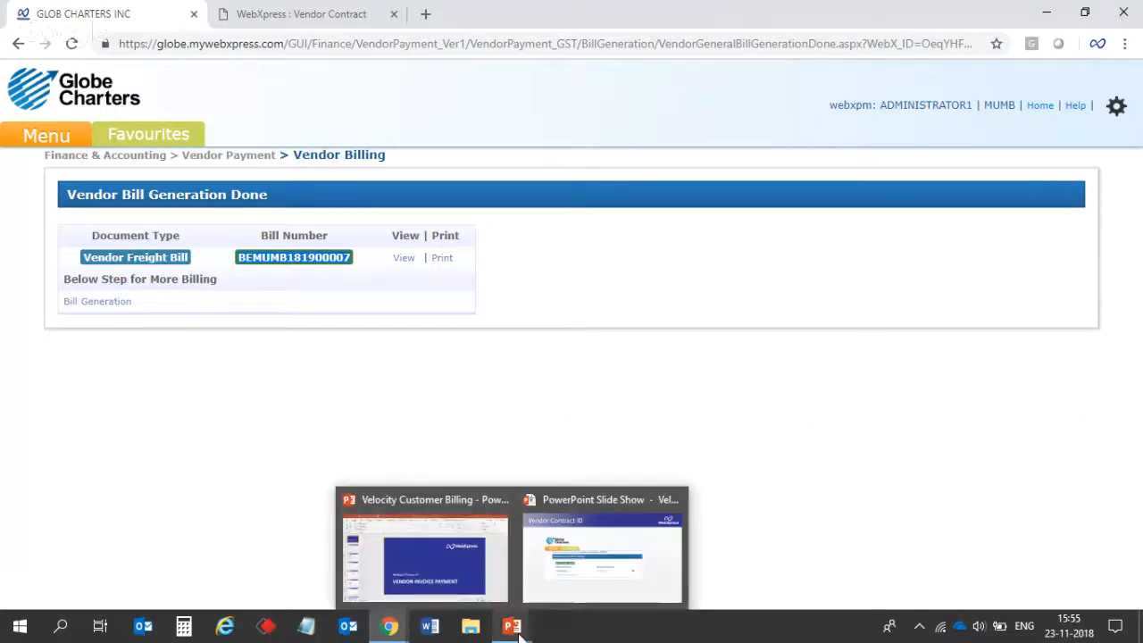
{"action": "left_click", "coordinate": [574, 591]}
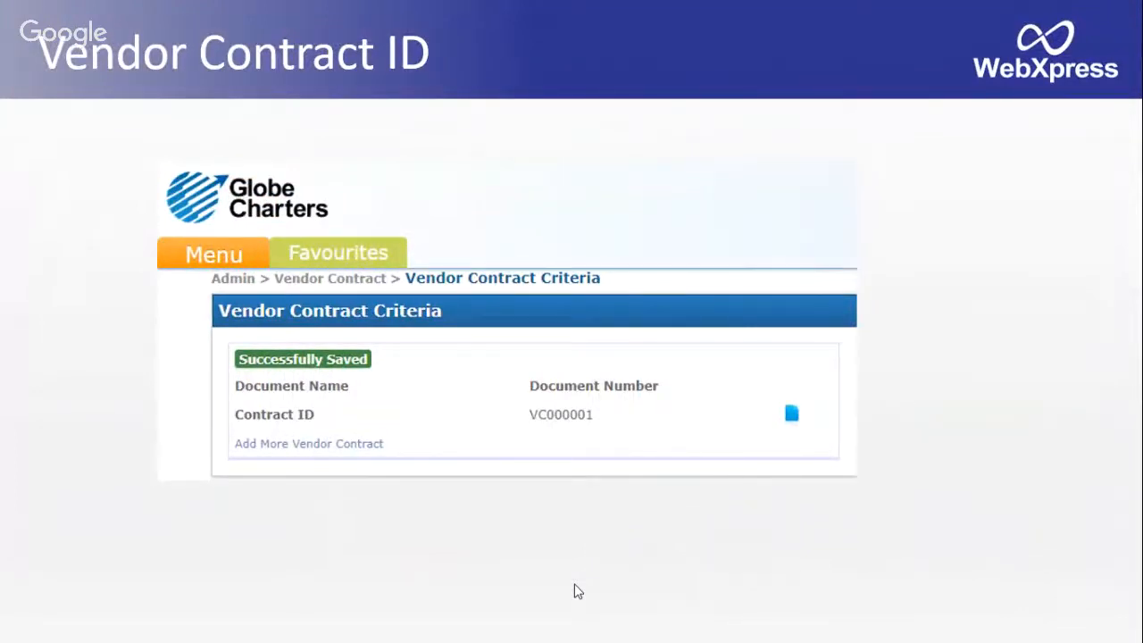
{"action": "left_click", "coordinate": [578, 591]}
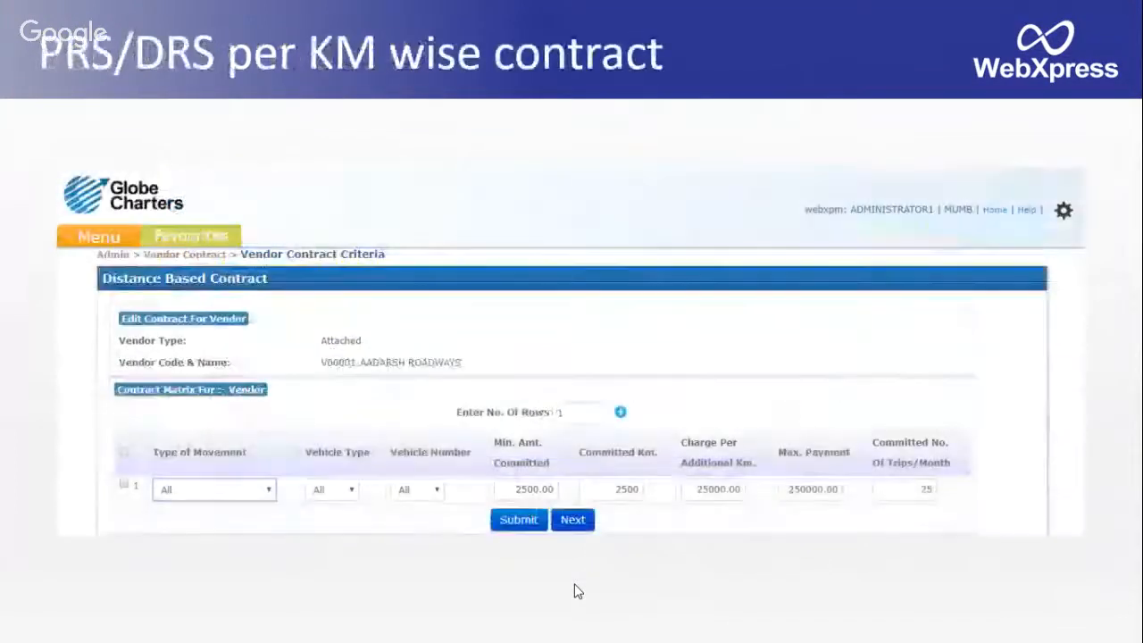
{"action": "left_click", "coordinate": [574, 584]}
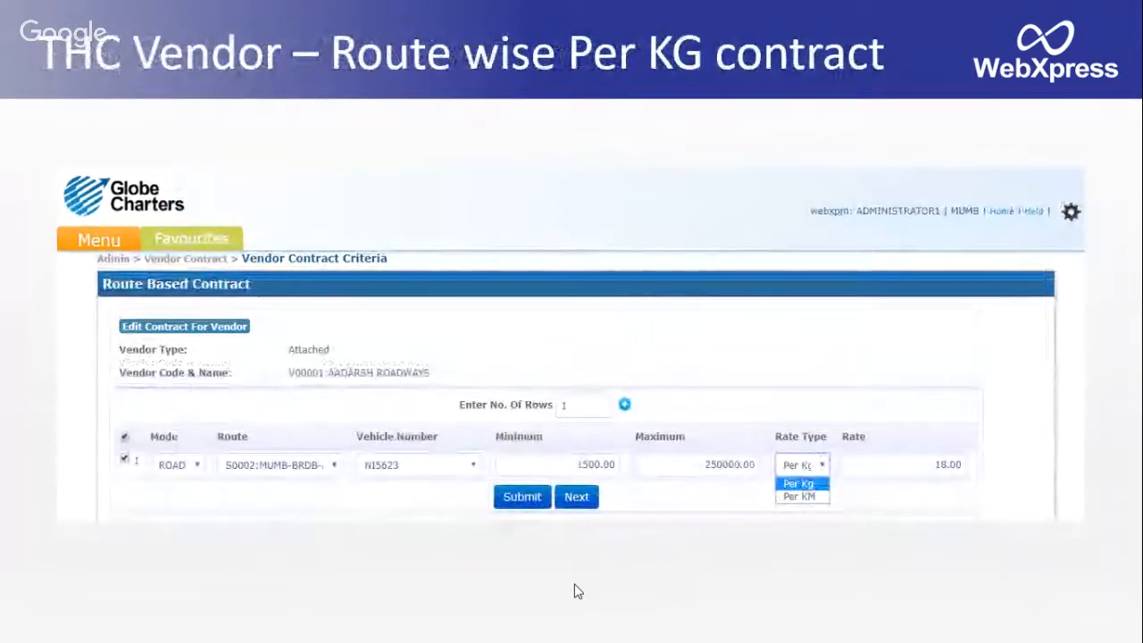
{"action": "key", "text": "Left"}
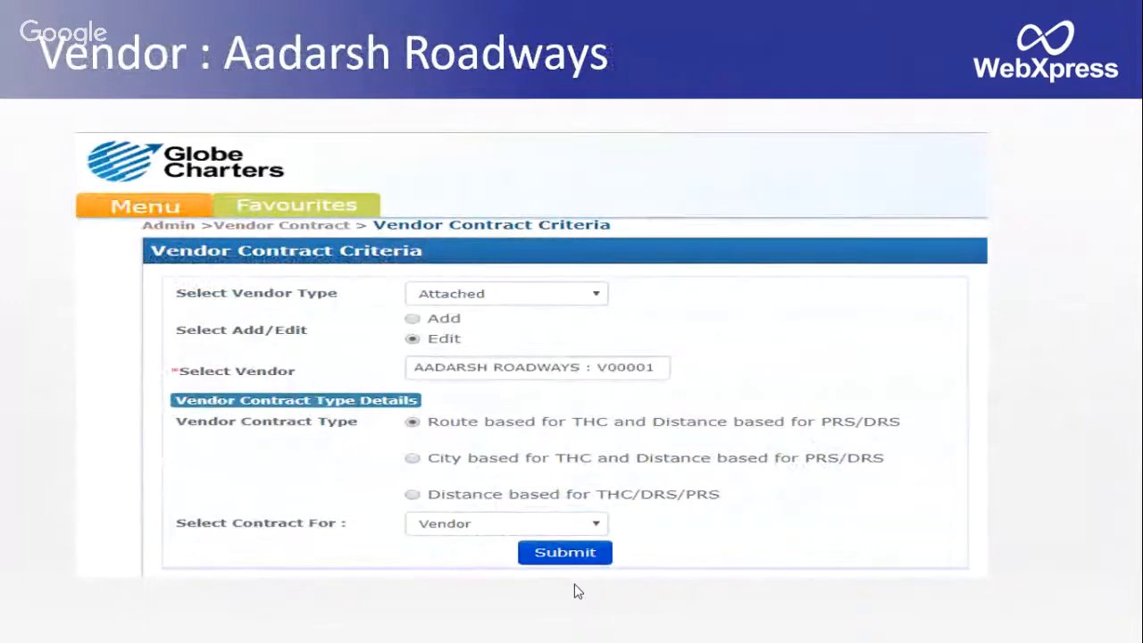
{"action": "key", "text": "Left"}
{"action": "key", "text": "Left"}
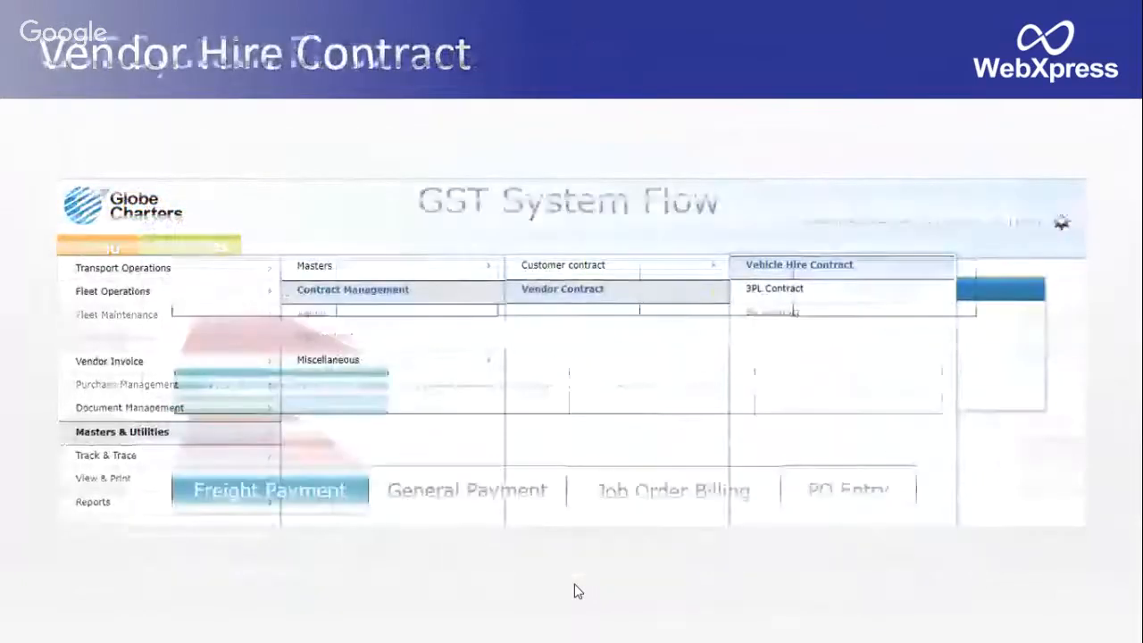
{"action": "key", "text": "Left"}
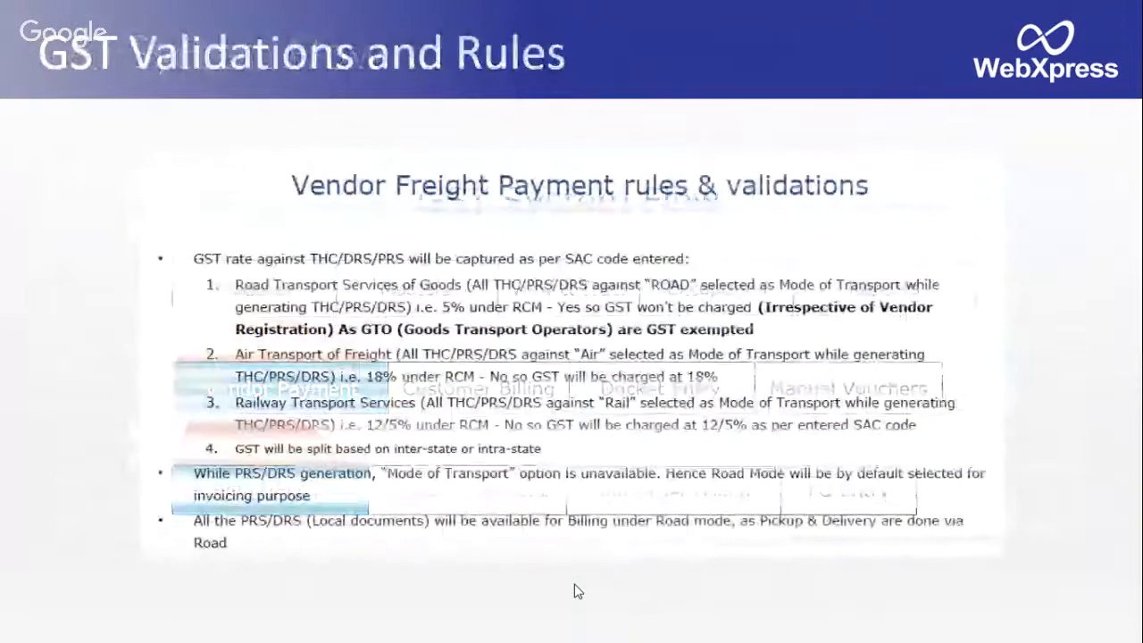
{"action": "key", "text": "Left"}
{"action": "key", "text": "Left"}
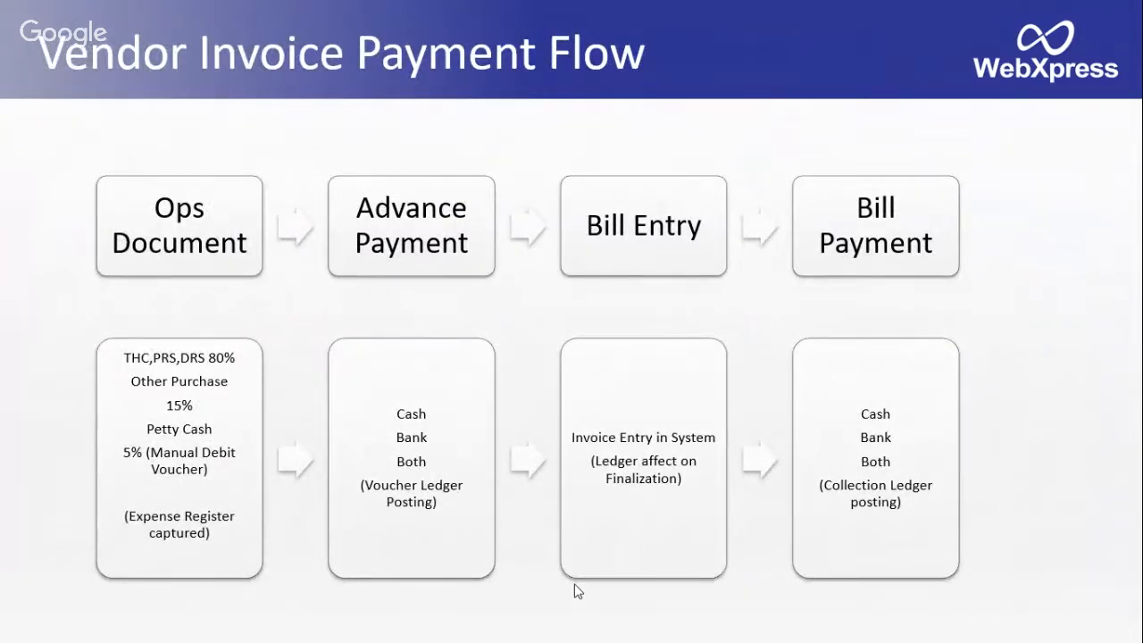
Return to WebXpress in the browser and copy the generated vendor freight bill's number
{"action": "key", "text": "alt+Tab"}
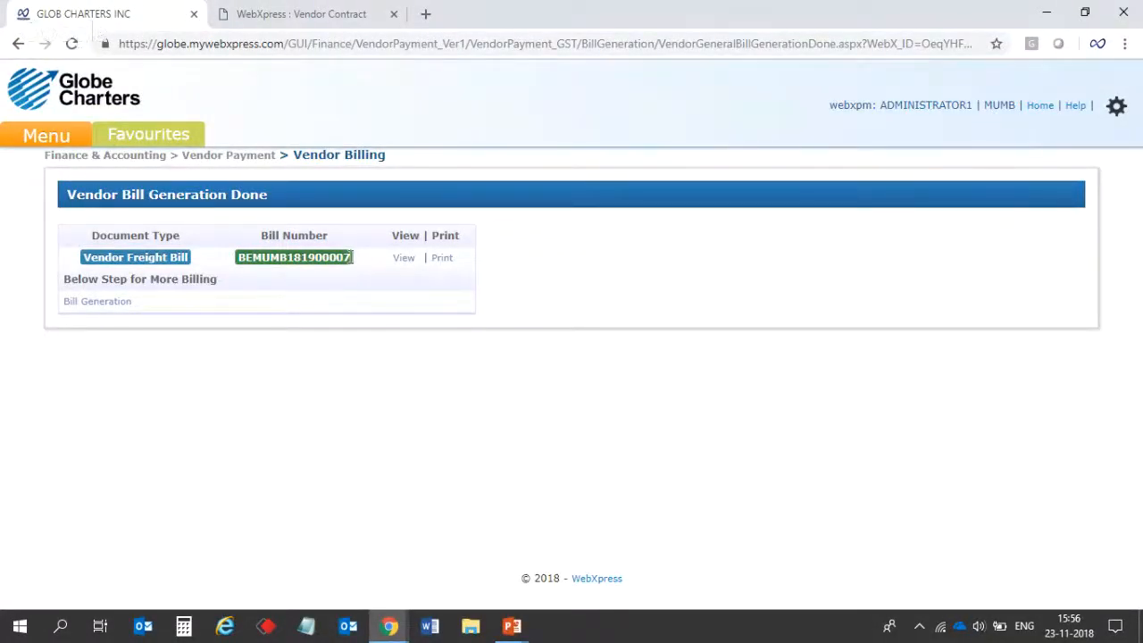
{"action": "left_click_drag", "start_coordinate": [352, 259], "coordinate": [239, 258]}
{"action": "key", "text": "ctrl+c"}
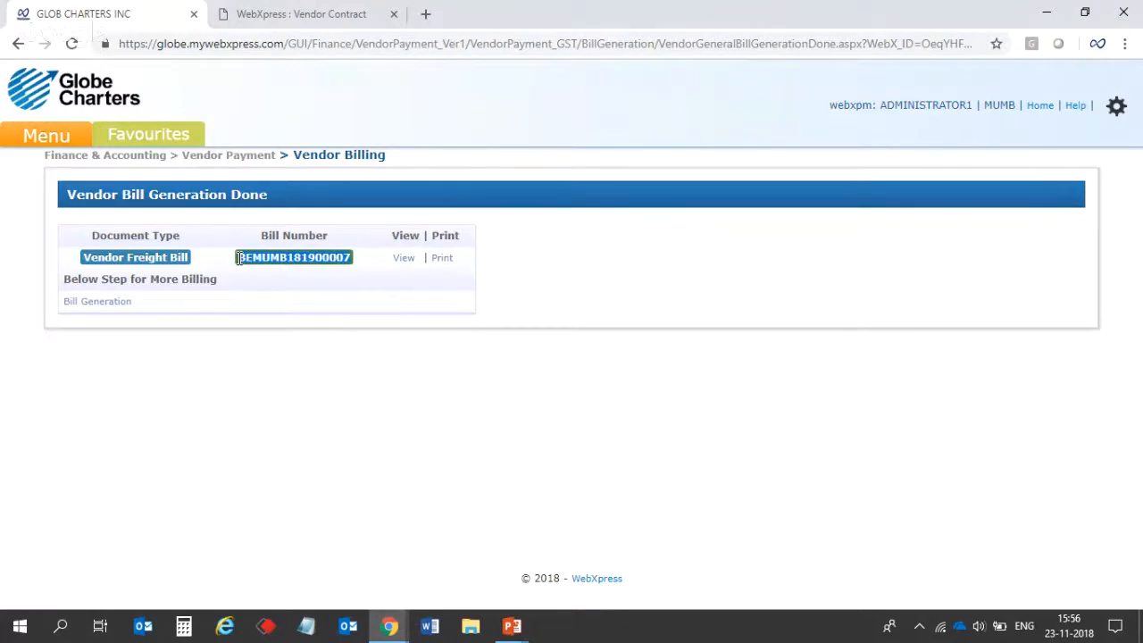
{"action": "mouse_move", "coordinate": [45, 138]}
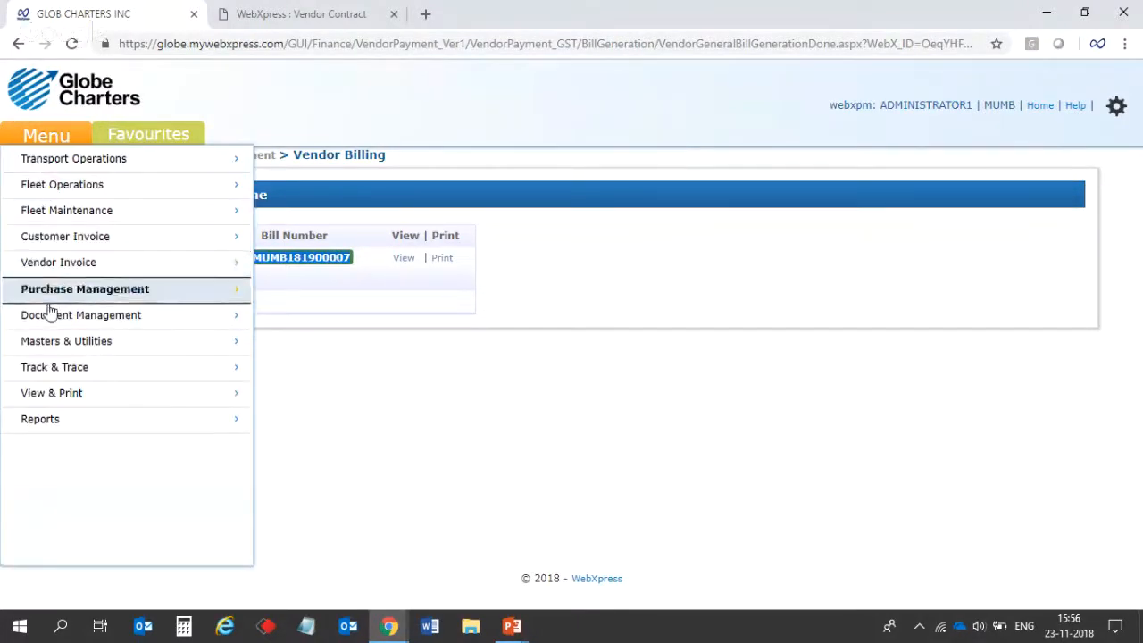
{"action": "mouse_move", "coordinate": [48, 291]}
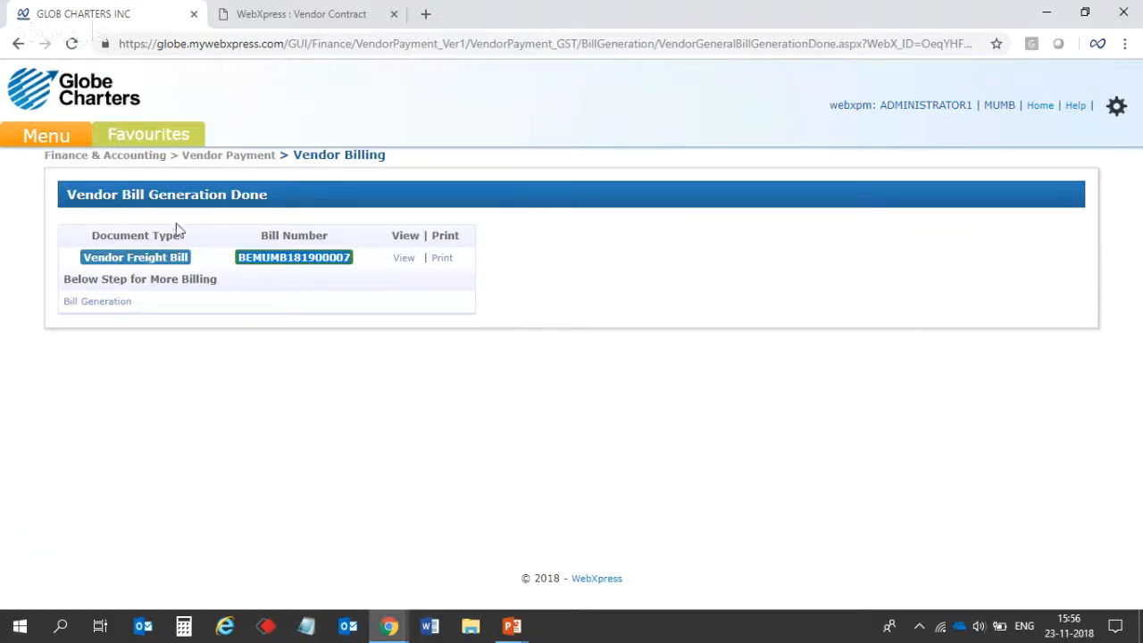
{"action": "key", "text": "alt+Tab"}
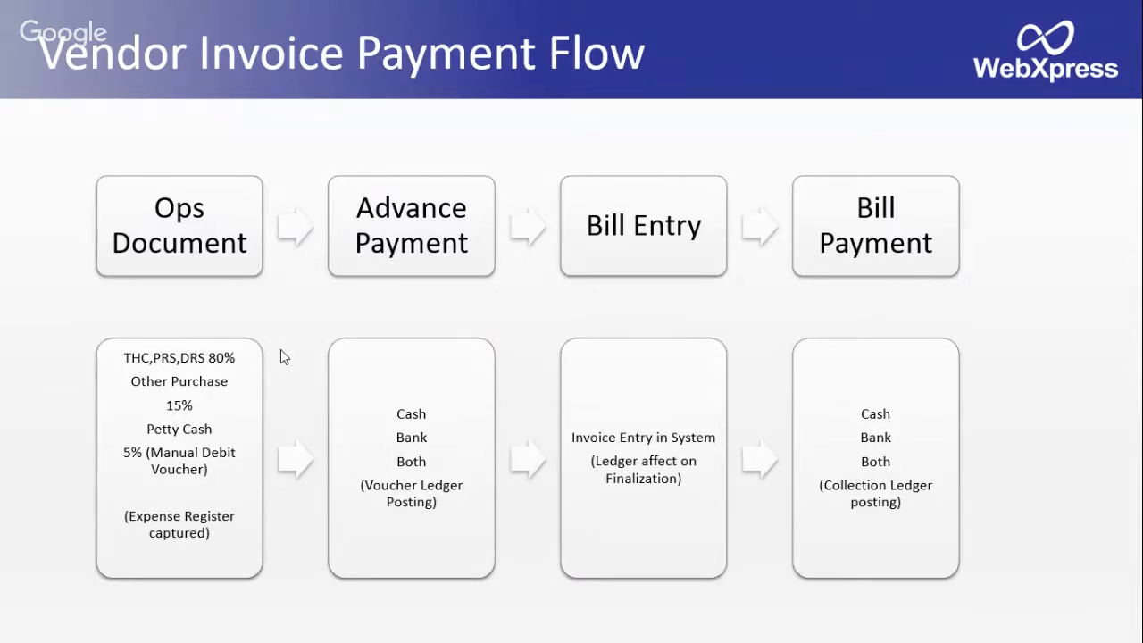
{"action": "key", "text": "alt+Tab"}
Open Vendor Bill Finalization from the vendor invoice cycle and close the vendor contract page
{"action": "mouse_move", "coordinate": [59, 157]}
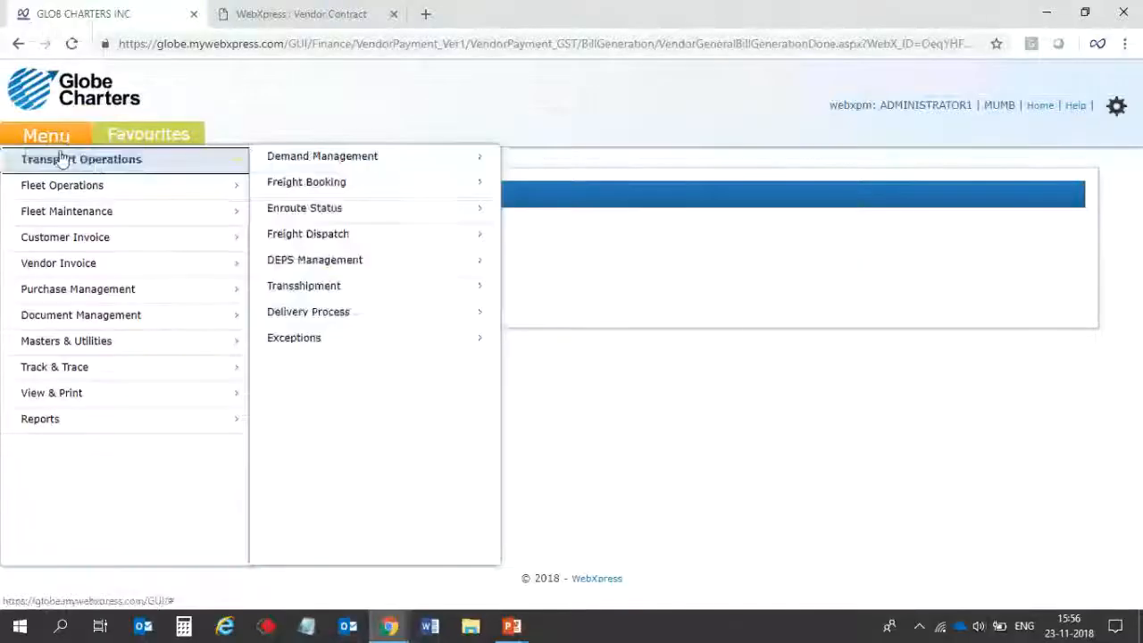
{"action": "mouse_move", "coordinate": [164, 268]}
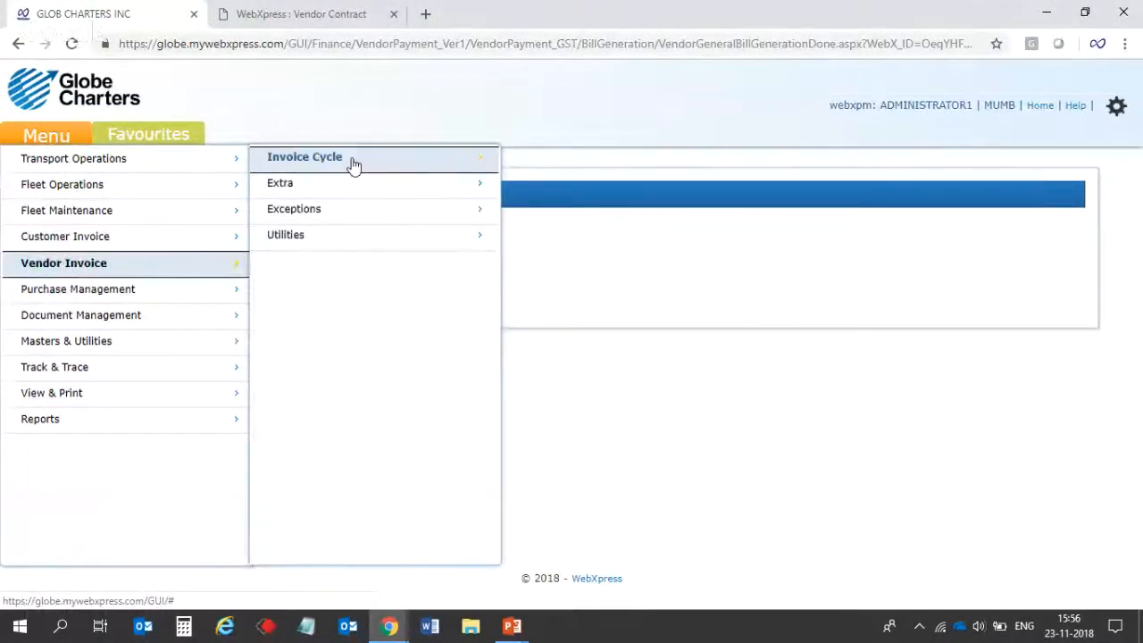
{"action": "mouse_move", "coordinate": [352, 159]}
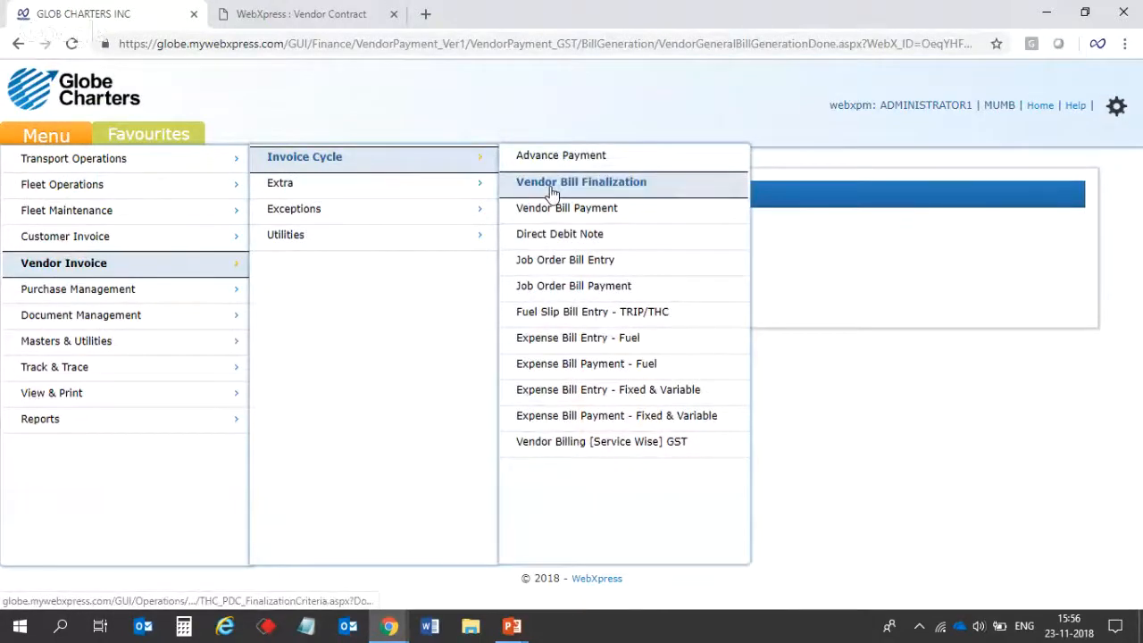
{"action": "left_click", "coordinate": [660, 189]}
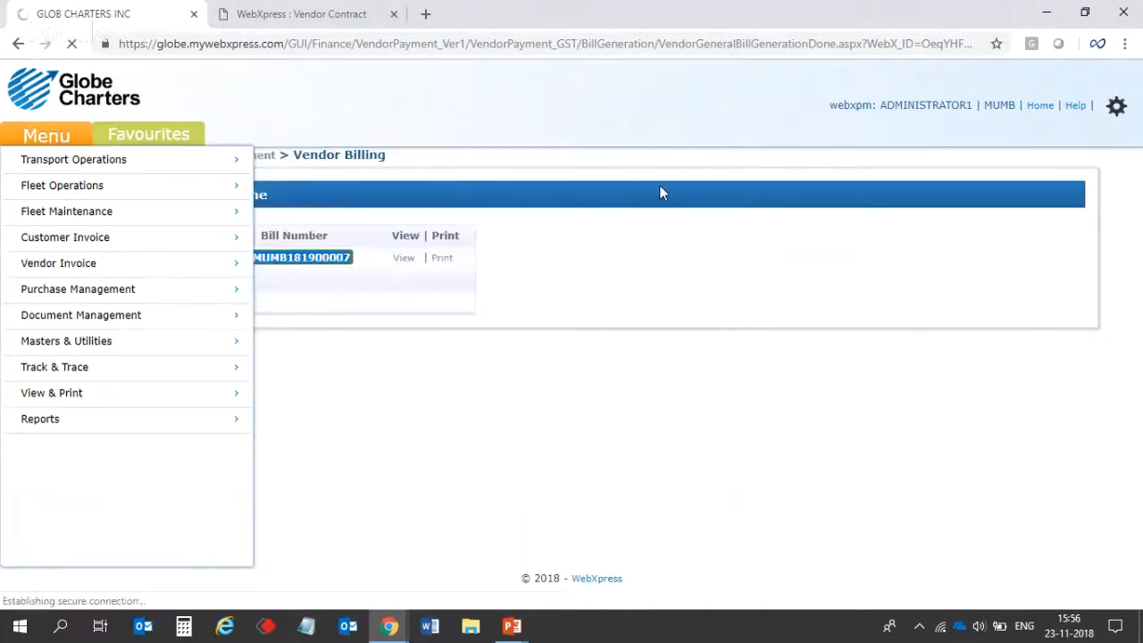
{"action": "left_click", "coordinate": [395, 16]}
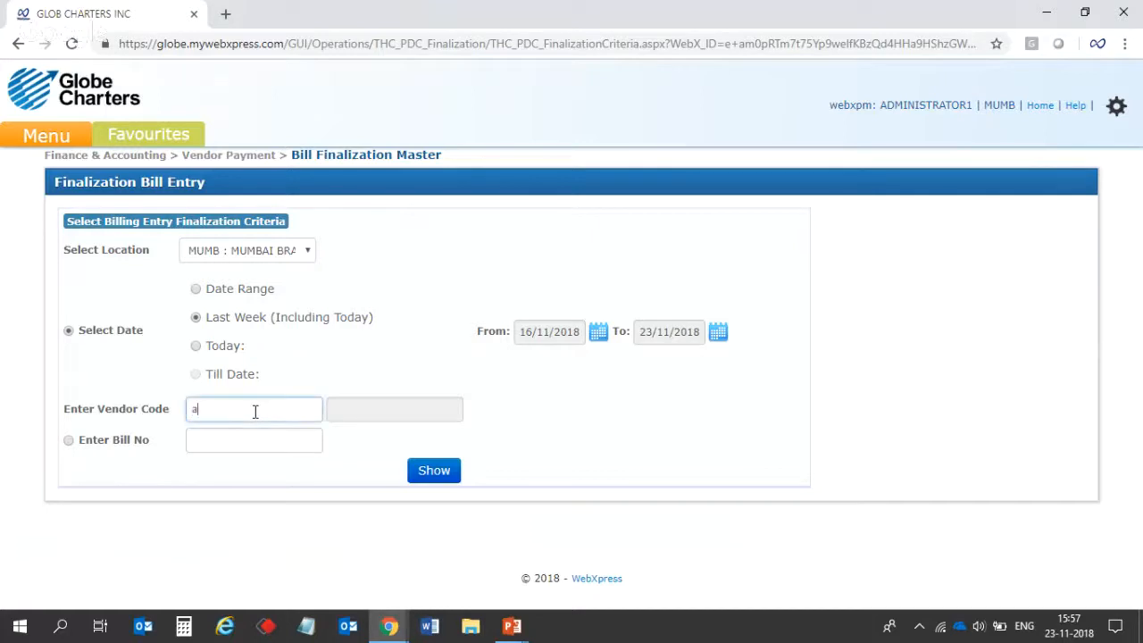
Enter vendor AADARSH ROADWAYS and the copied vendor bill number as finalization criteria, and list the matching bills from the last week
{"action": "type", "text": "ad"}
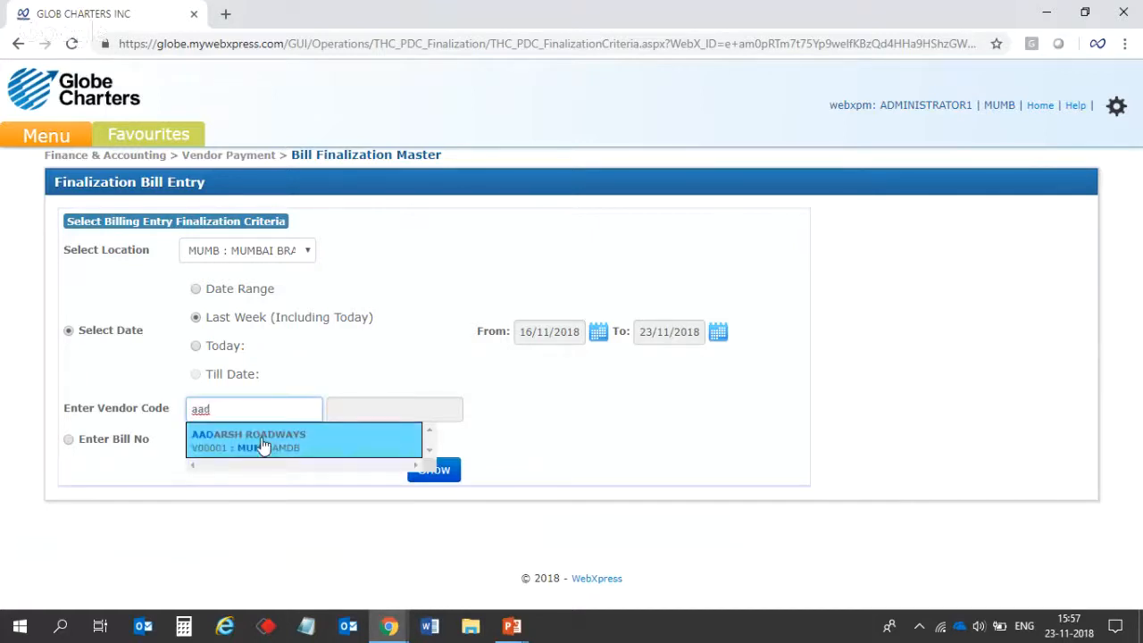
{"action": "left_click", "coordinate": [264, 441]}
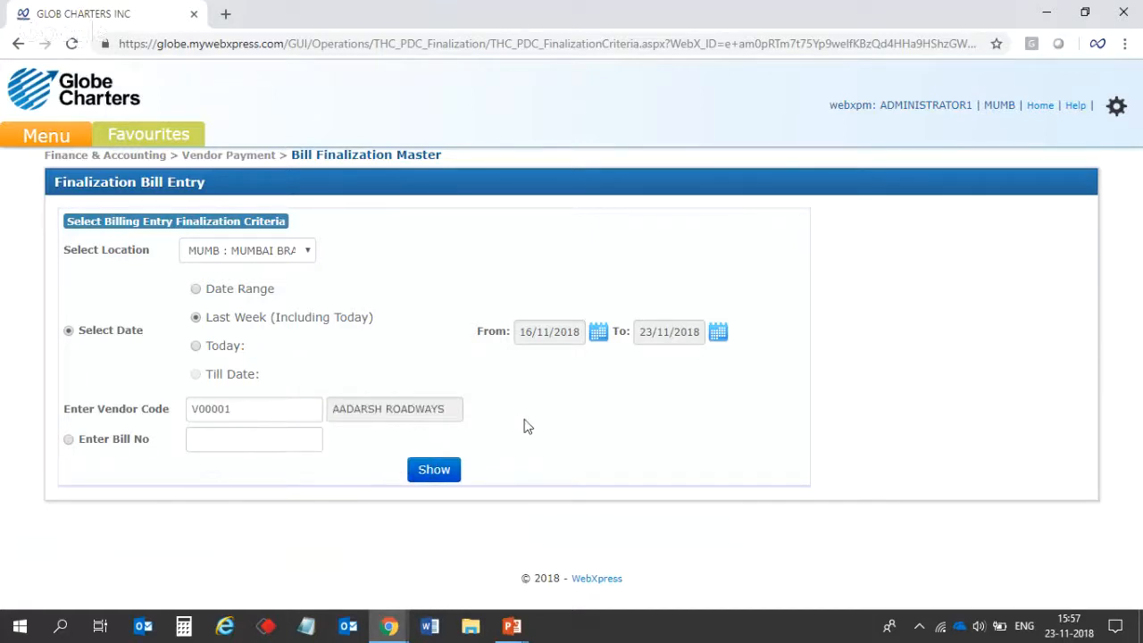
{"action": "left_click", "coordinate": [306, 438]}
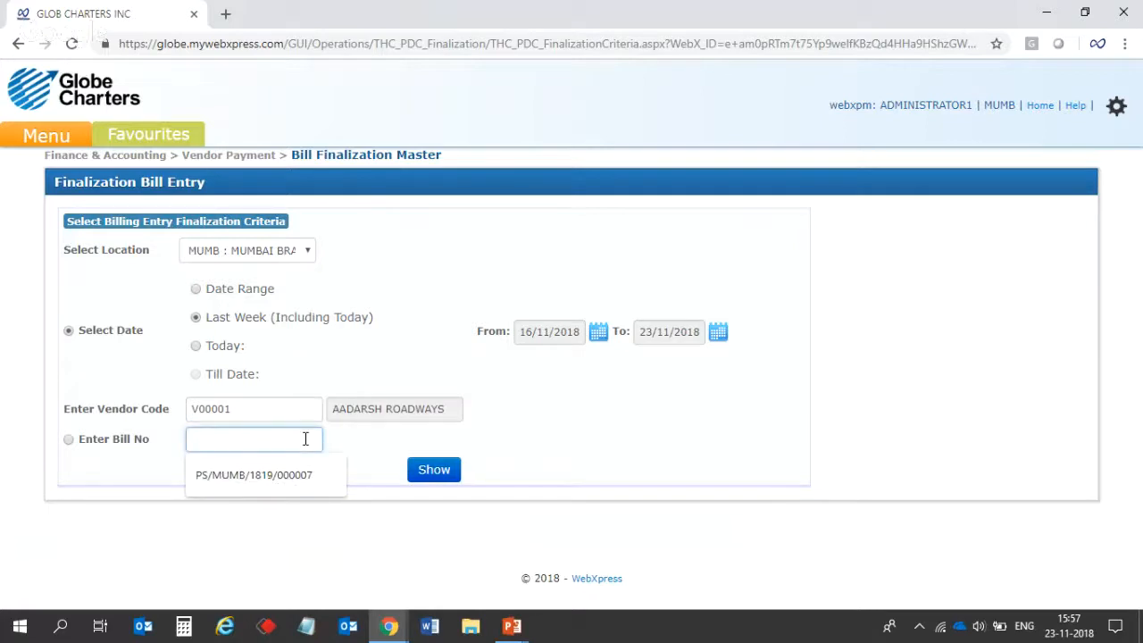
{"action": "key", "text": "ctrl+v"}
{"action": "double_click", "coordinate": [305, 438]}
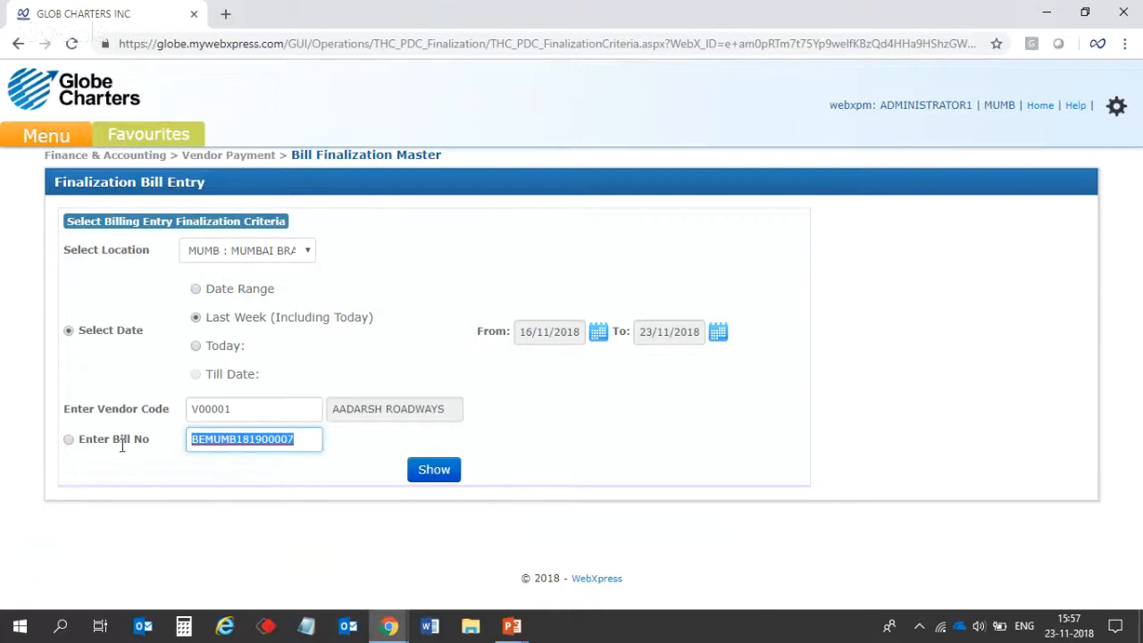
{"action": "left_click", "coordinate": [332, 446]}
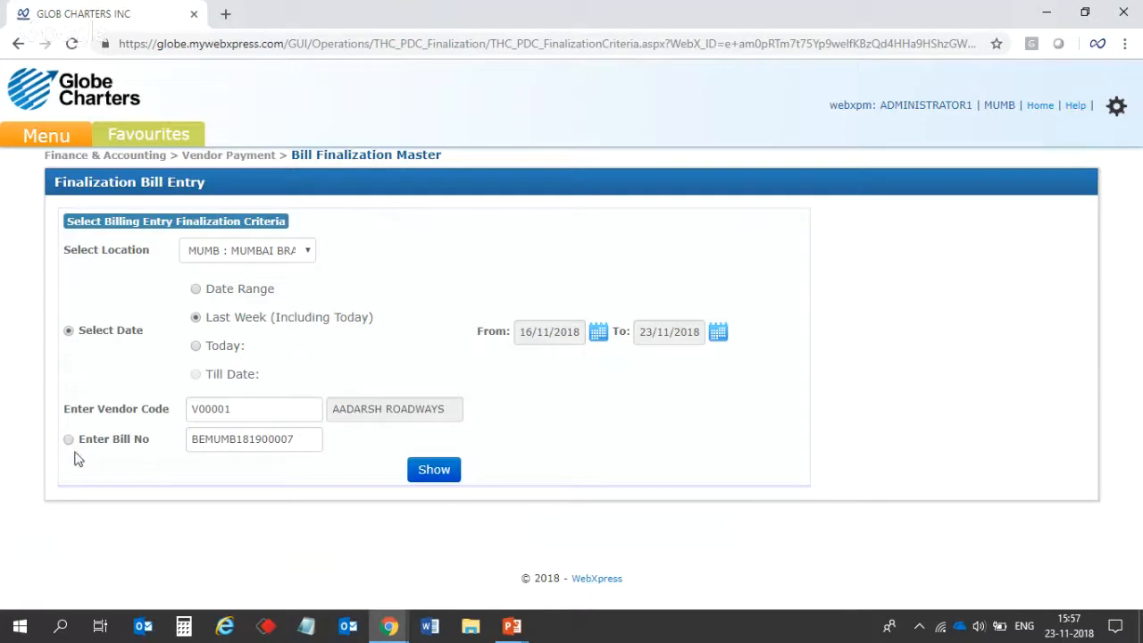
{"action": "left_click", "coordinate": [432, 473]}
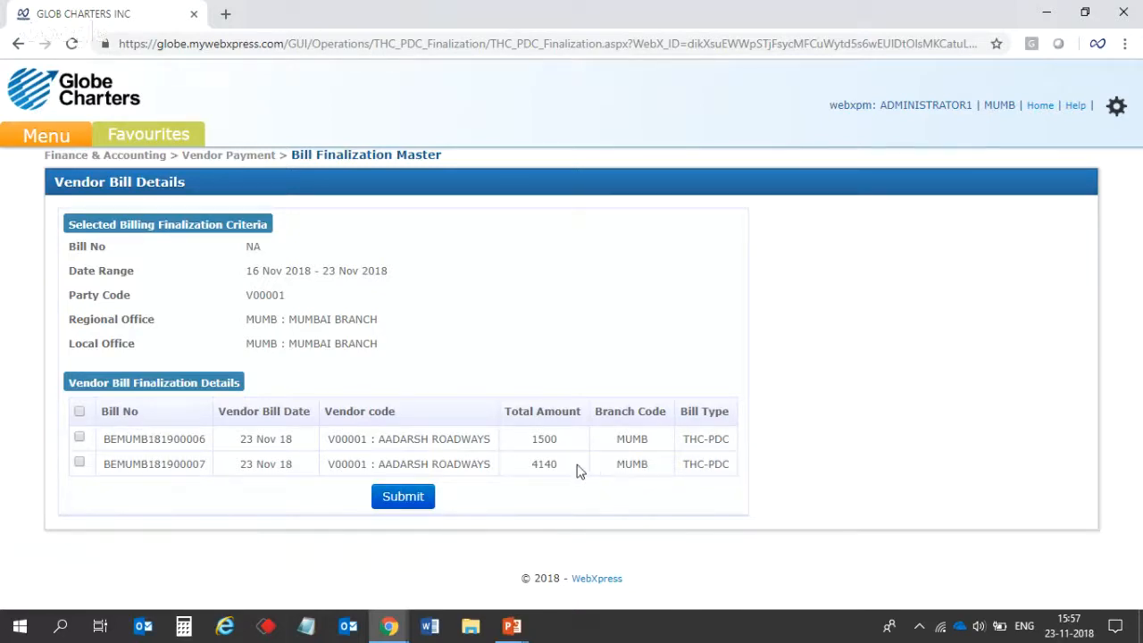
Check the listed amounts and bill numbers, and submit the 4140 AADARSH ROADWAYS bill for finalization
{"action": "double_click", "coordinate": [537, 468]}
{"action": "left_click", "coordinate": [529, 468]}
{"action": "double_click", "coordinate": [555, 438]}
{"action": "left_click_drag", "start_coordinate": [207, 465], "coordinate": [105, 473]}
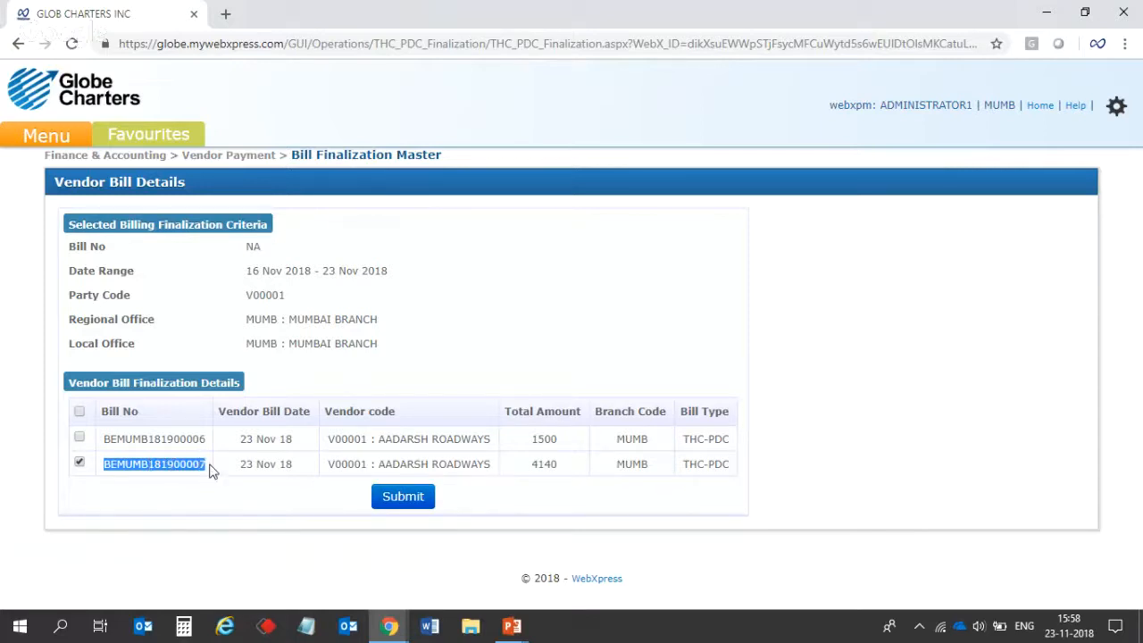
{"action": "left_click_drag", "start_coordinate": [208, 465], "coordinate": [105, 466]}
{"action": "left_click", "coordinate": [126, 498]}
{"action": "left_click_drag", "start_coordinate": [117, 463], "coordinate": [173, 464]}
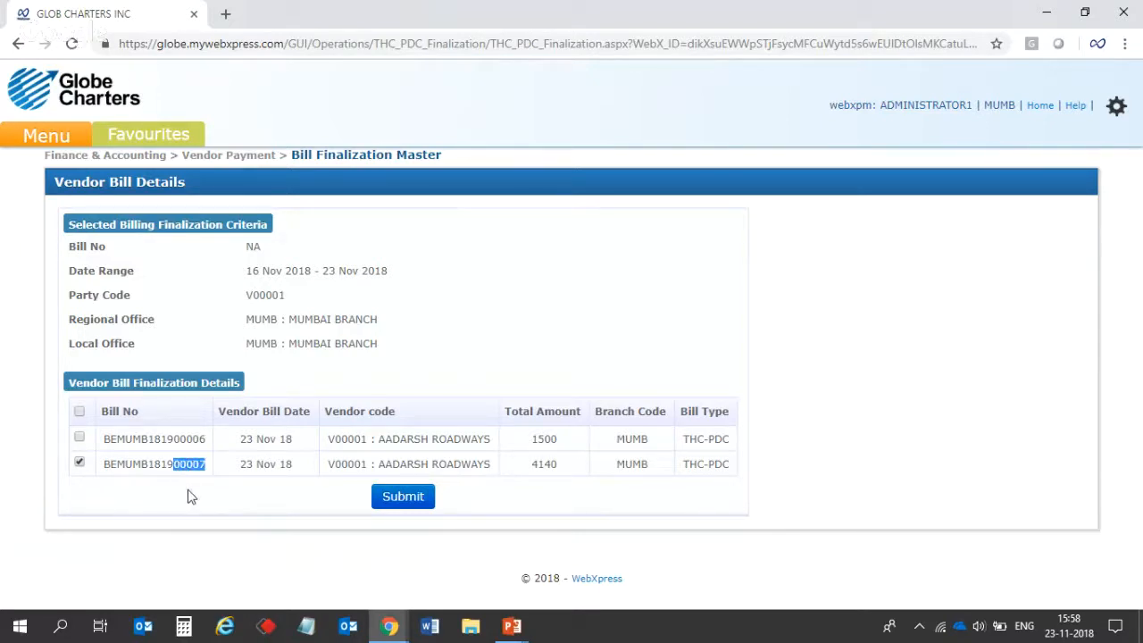
{"action": "left_click", "coordinate": [189, 487]}
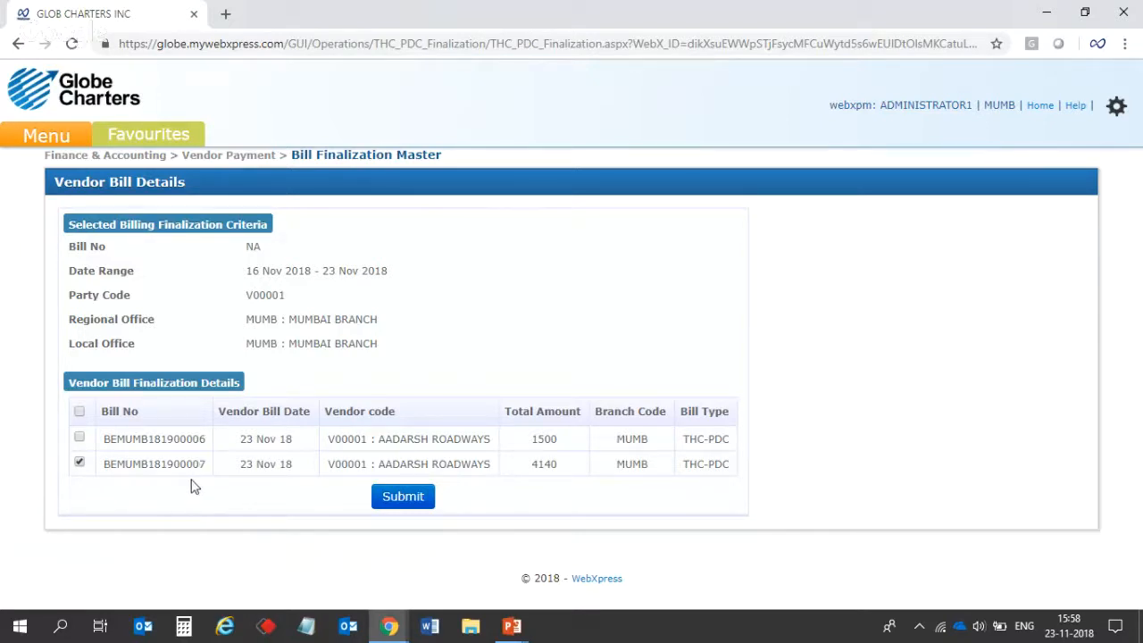
{"action": "left_click", "coordinate": [398, 505]}
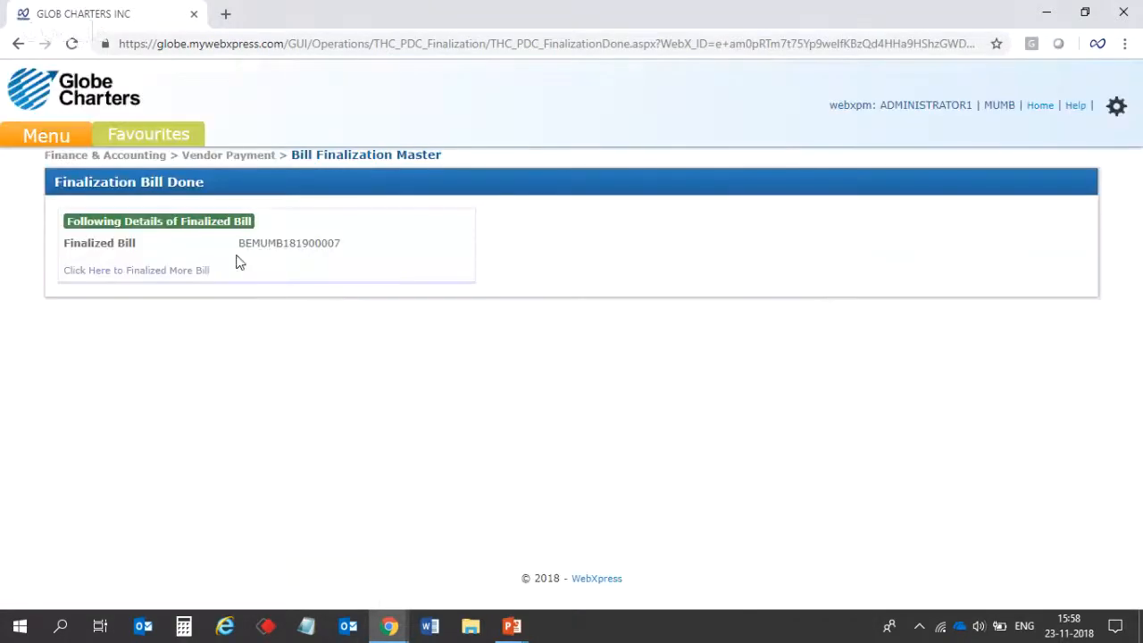
Check the finalized bill's number and switch to PowerPoint to review the Vendor Invoice Payment Flow slide
{"action": "left_click_drag", "start_coordinate": [231, 246], "coordinate": [348, 257]}
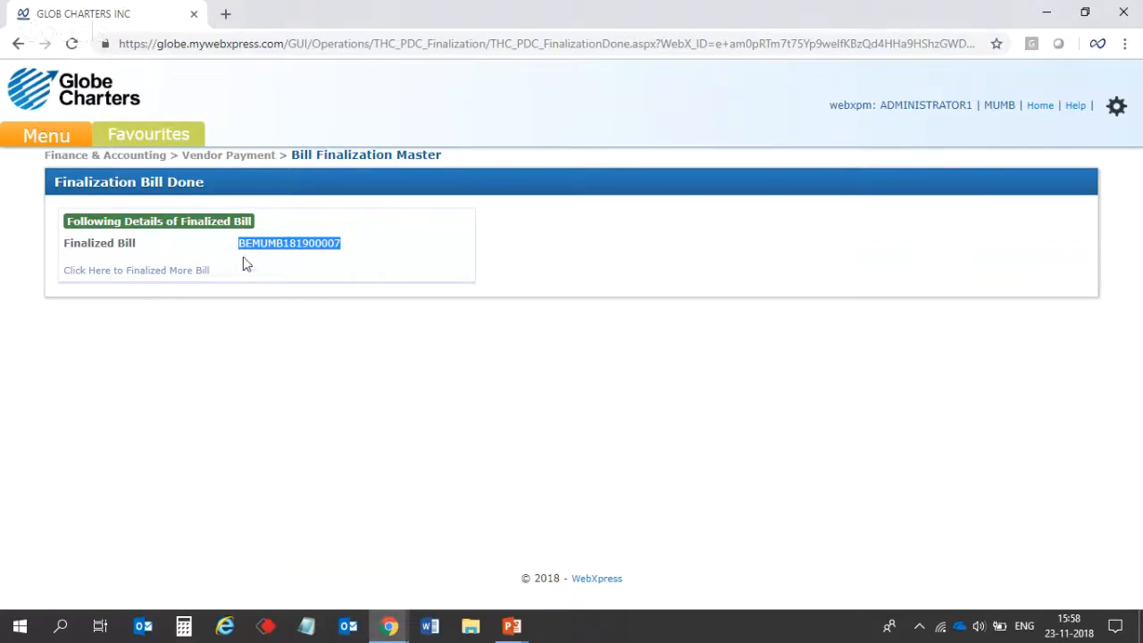
{"action": "left_click", "coordinate": [48, 136]}
{"action": "key", "text": "alt+Tab"}
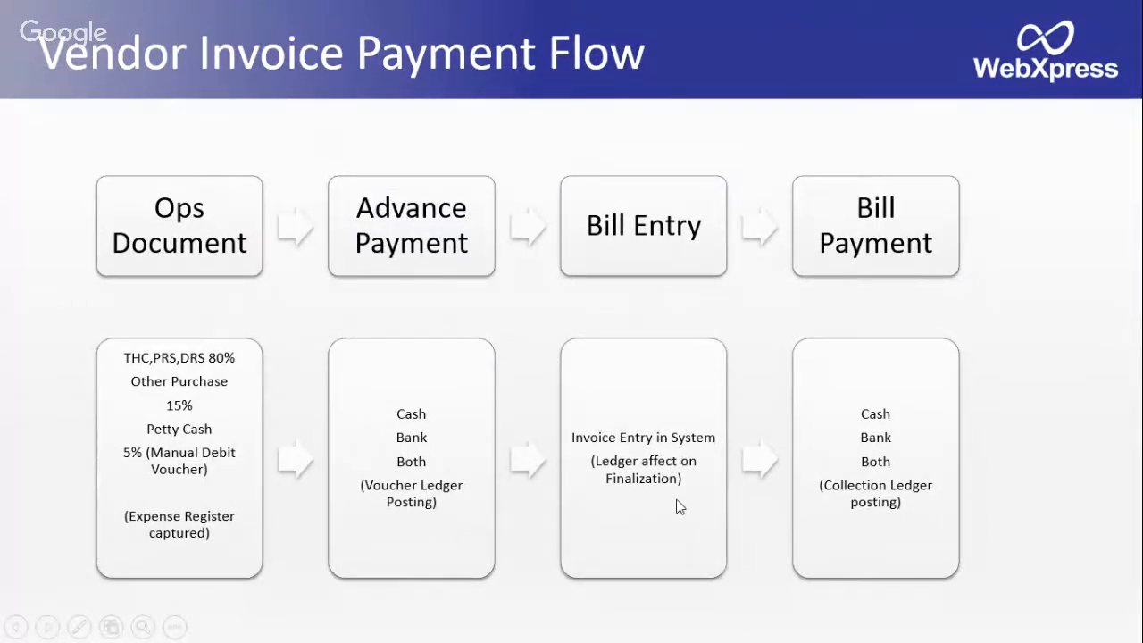
Return to WebXpress in the browser and open Vendor Bill Payment from the vendor invoice cycle
{"action": "key", "text": "alt+Tab"}
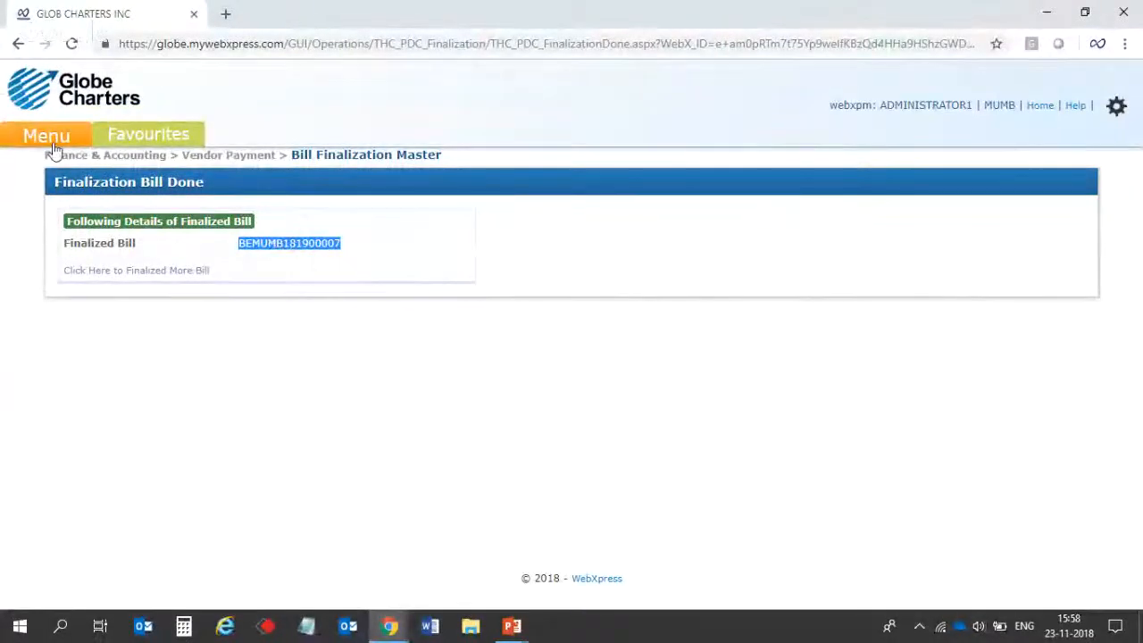
{"action": "left_click", "coordinate": [54, 150]}
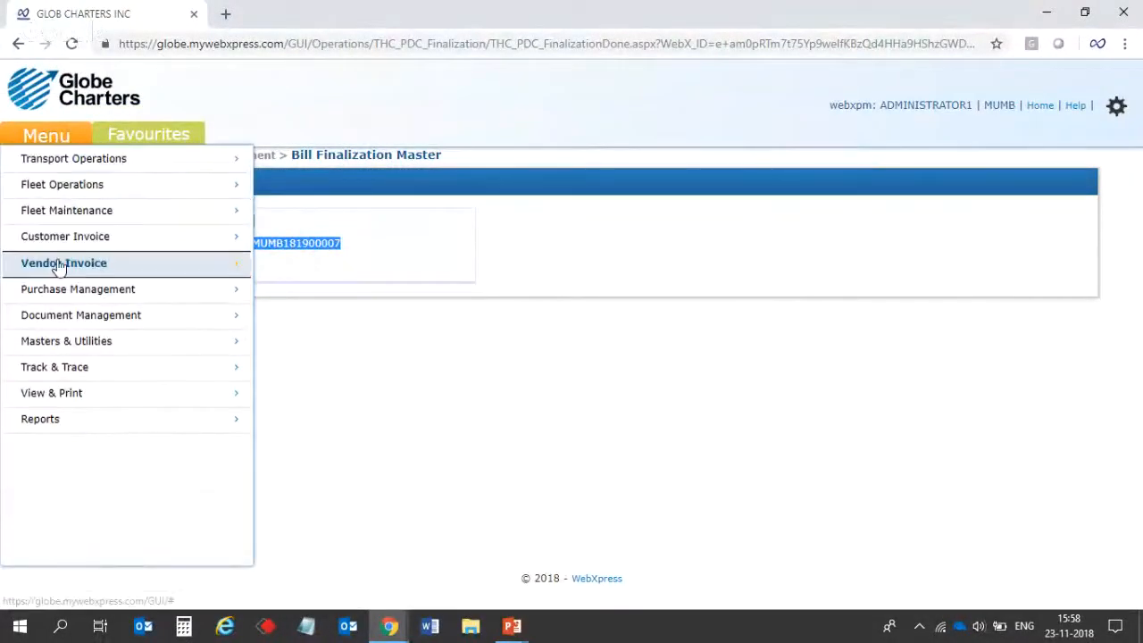
{"action": "mouse_move", "coordinate": [216, 273]}
{"action": "mouse_move", "coordinate": [331, 158]}
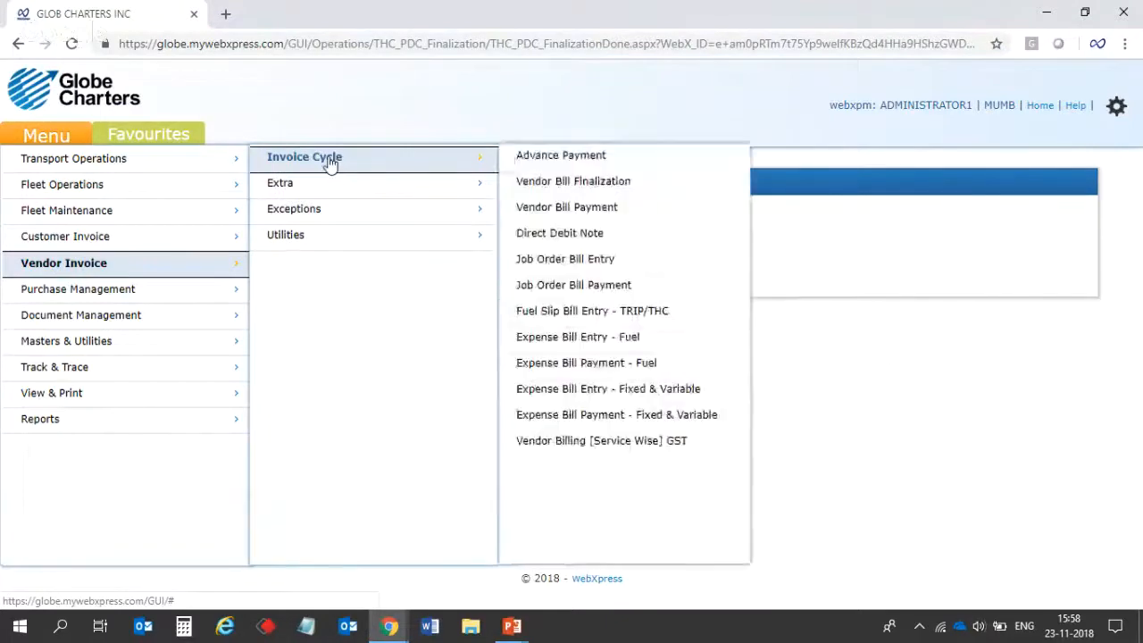
{"action": "left_click", "coordinate": [603, 208]}
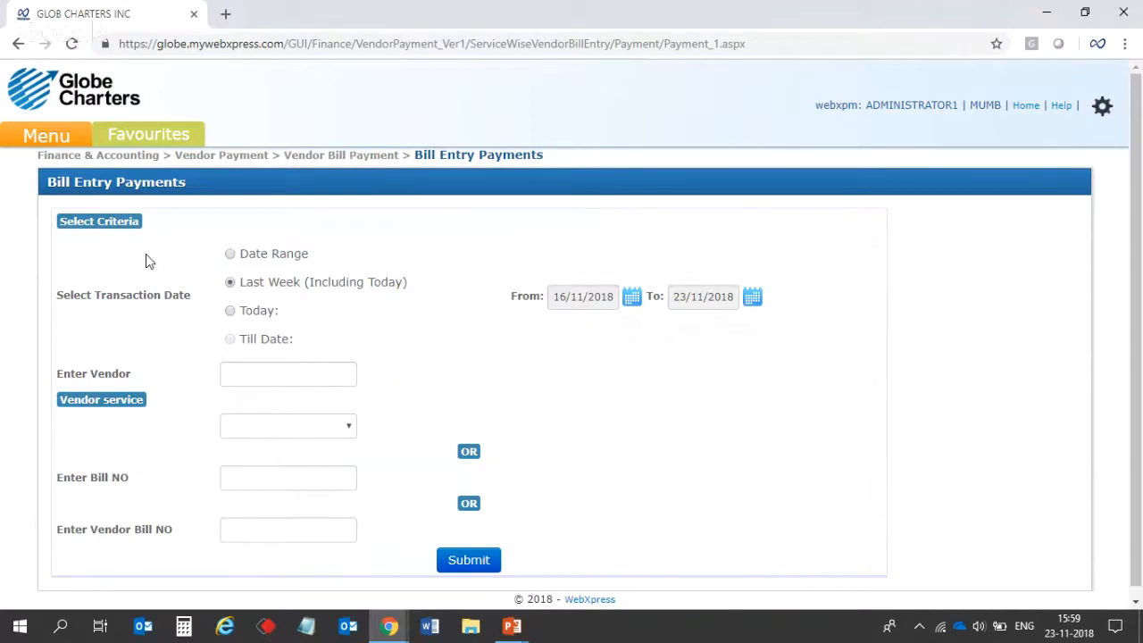
Set the payment criteria to vendor AADARSH ROADWAYS and service VEHICLE HIRE, and submit them to list the payable bills
{"action": "left_click", "coordinate": [258, 372]}
{"action": "type", "text": "aad"}
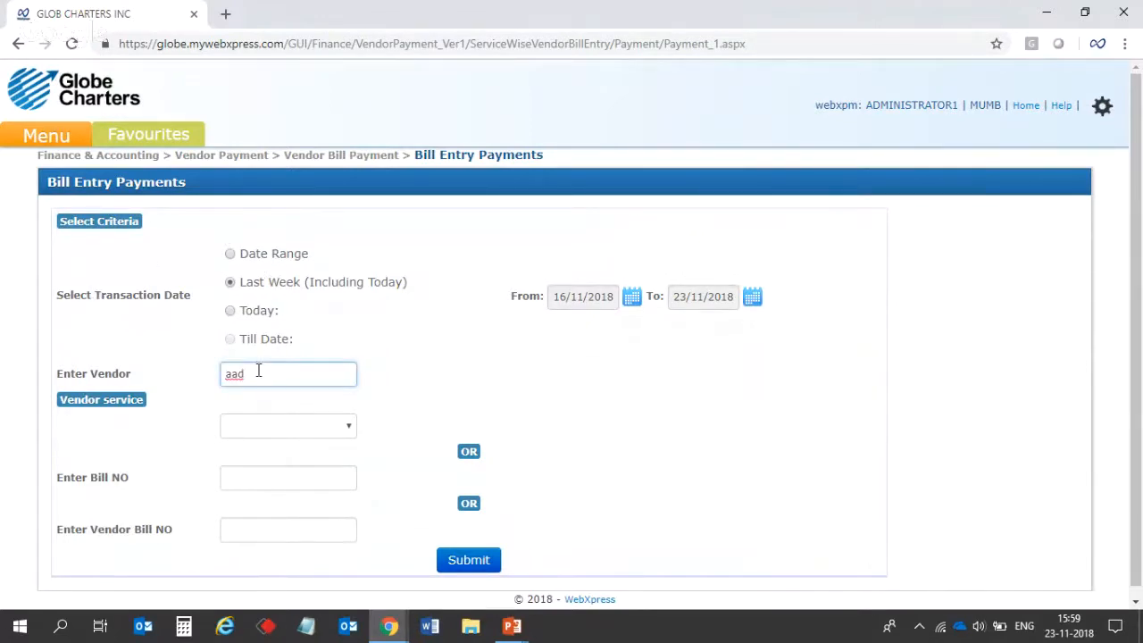
{"action": "left_click", "coordinate": [267, 409]}
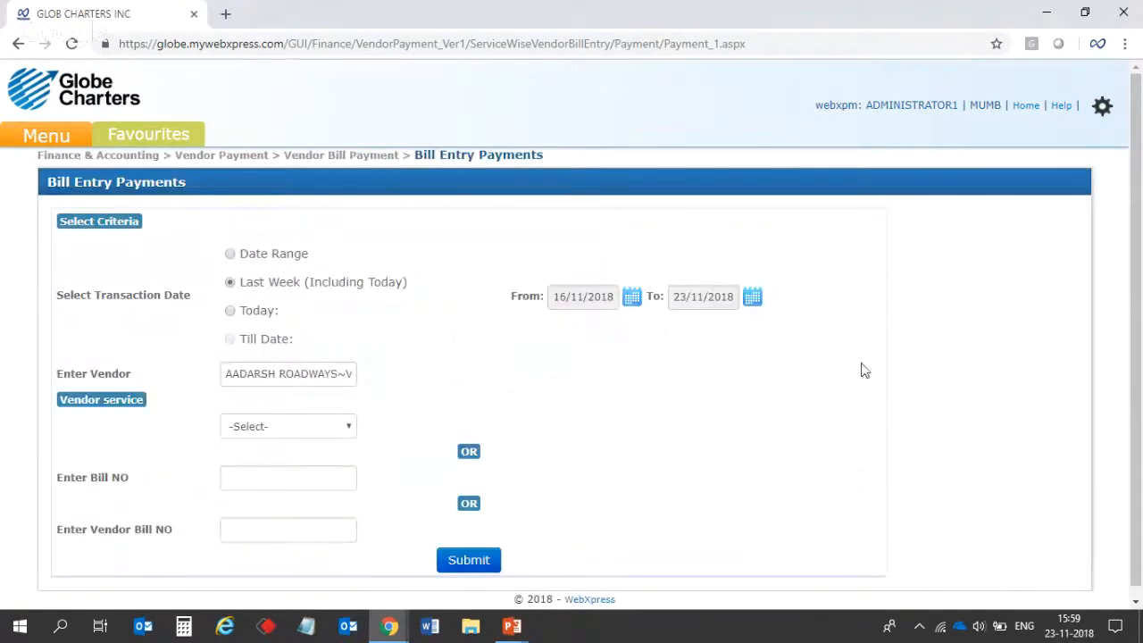
{"action": "left_click", "coordinate": [307, 433]}
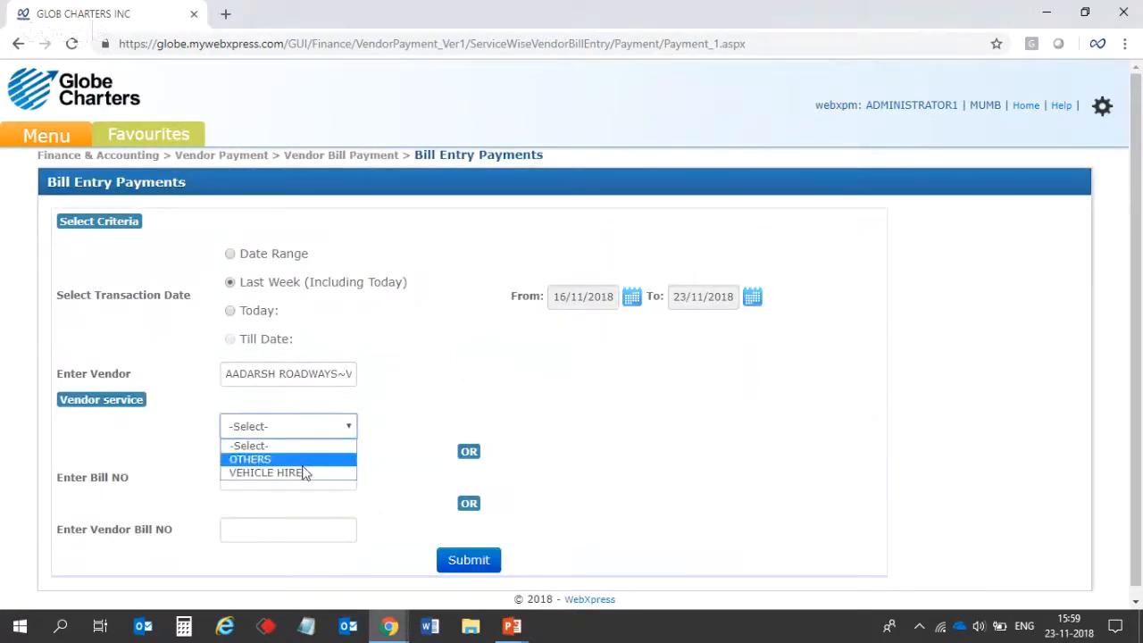
{"action": "left_click", "coordinate": [301, 470]}
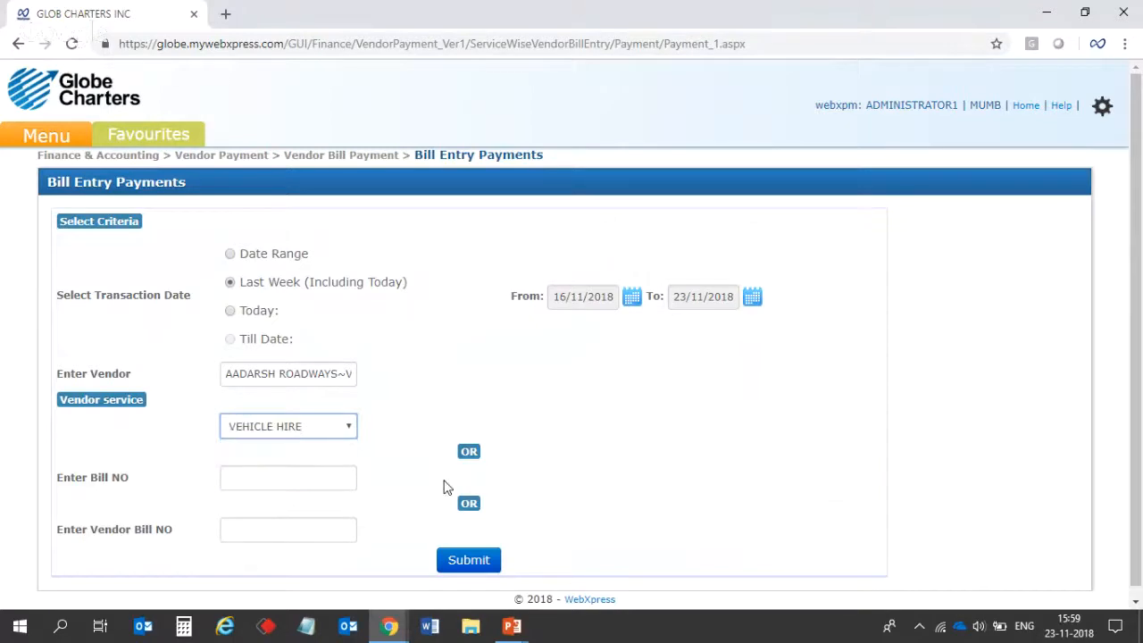
{"action": "left_click", "coordinate": [471, 560]}
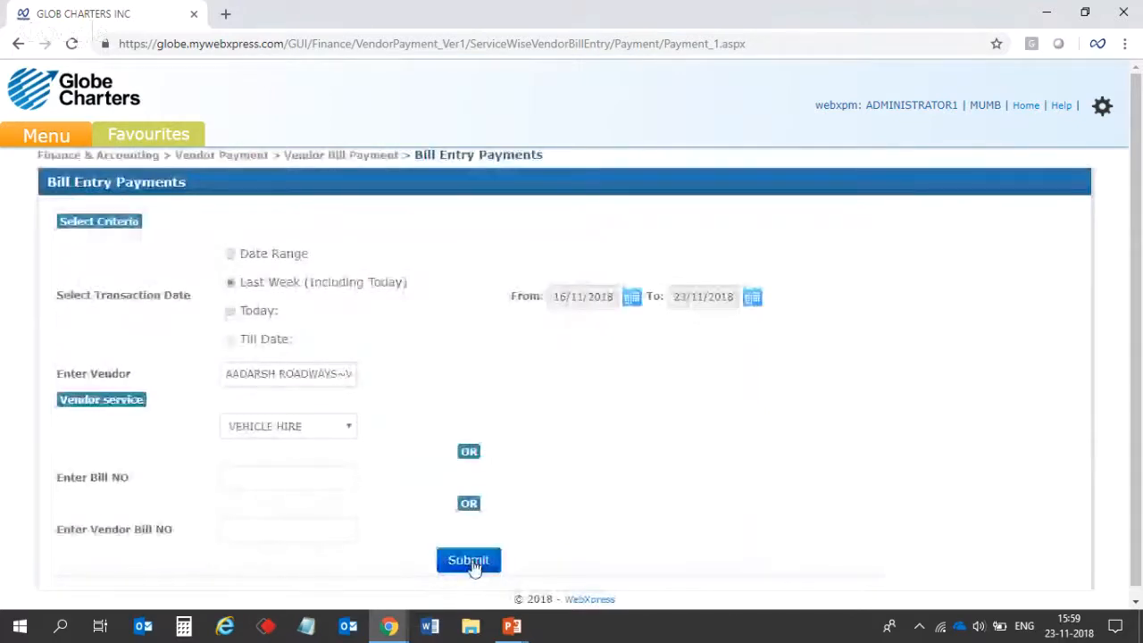
{"action": "left_click", "coordinate": [471, 563]}
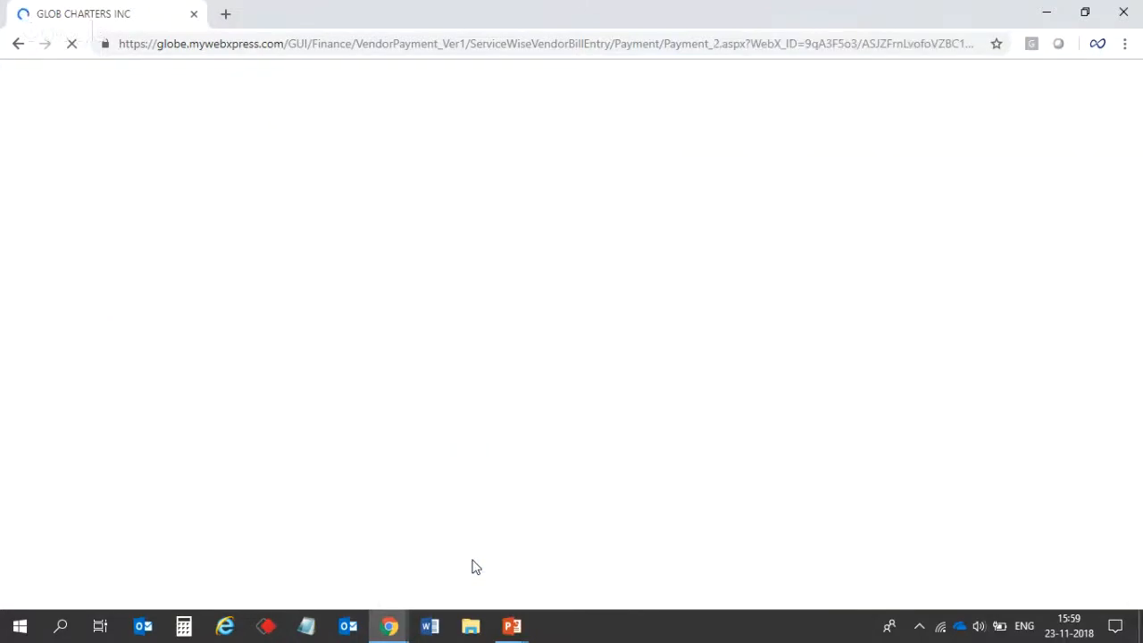
Review the listed bill's number, vendor details and amounts, and submit that bill for payment
{"action": "left_click_drag", "start_coordinate": [97, 379], "coordinate": [197, 380]}
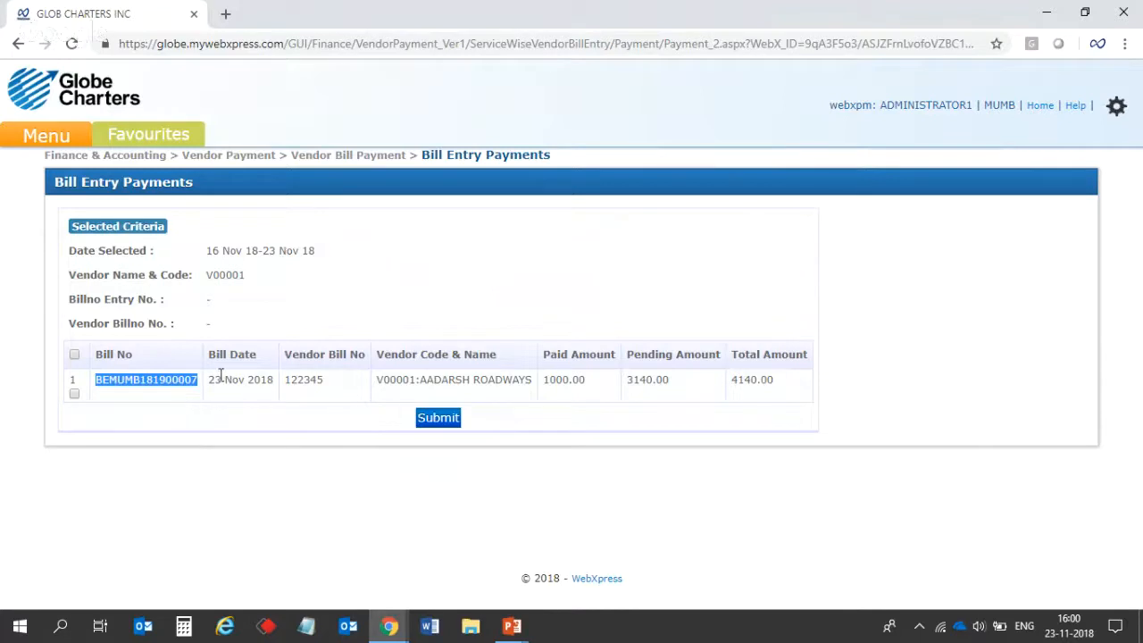
{"action": "left_click_drag", "start_coordinate": [210, 380], "coordinate": [329, 384]}
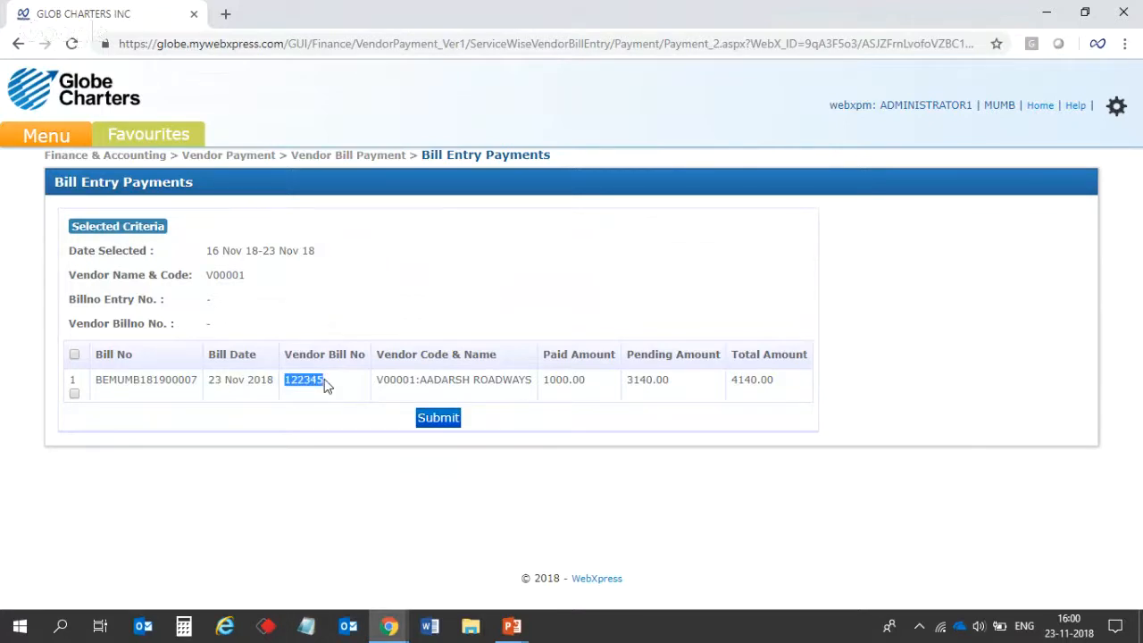
{"action": "left_click_drag", "start_coordinate": [377, 379], "coordinate": [534, 384]}
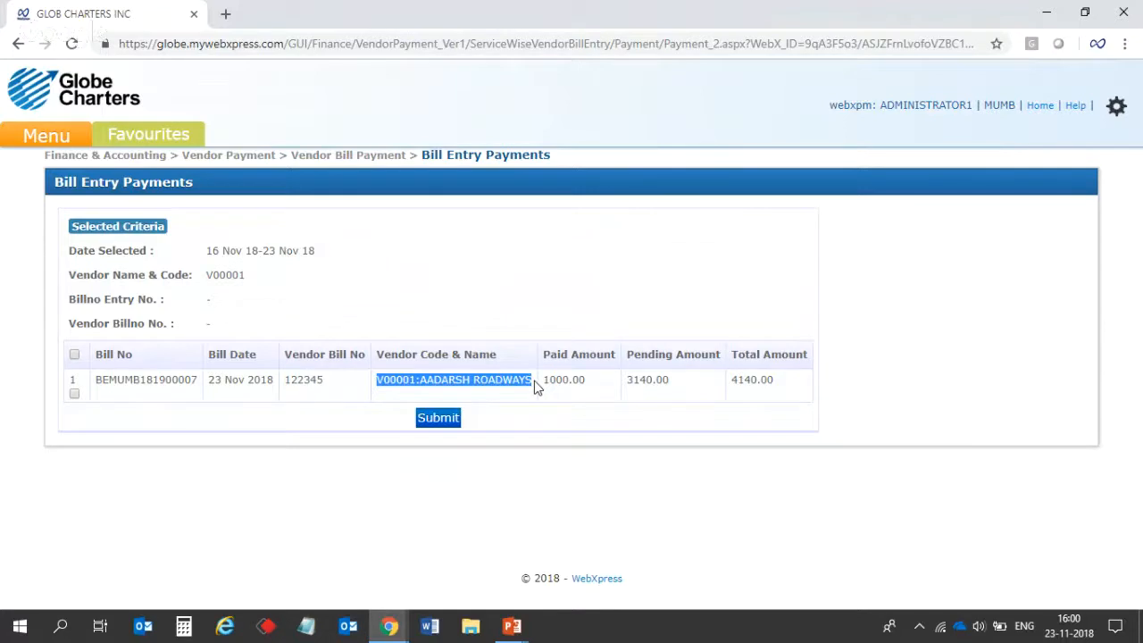
{"action": "left_click", "coordinate": [549, 380]}
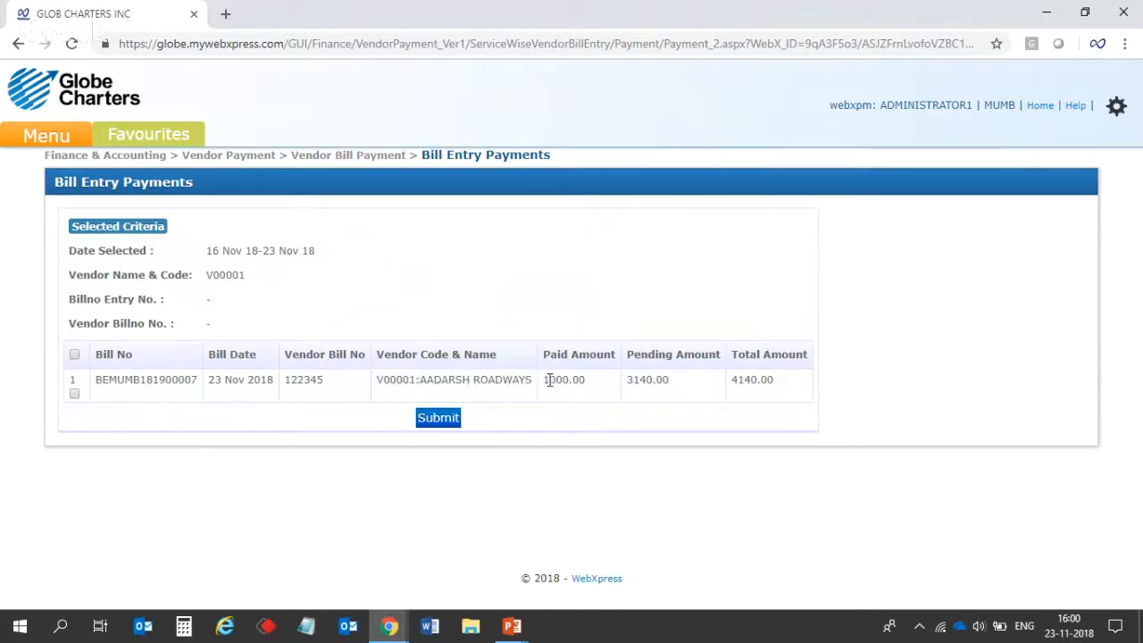
{"action": "left_click_drag", "start_coordinate": [549, 379], "coordinate": [589, 391]}
{"action": "left_click_drag", "start_coordinate": [627, 378], "coordinate": [681, 388]}
{"action": "left_click_drag", "start_coordinate": [781, 388], "coordinate": [733, 389]}
{"action": "left_click", "coordinate": [75, 395]}
{"action": "left_click", "coordinate": [453, 427]}
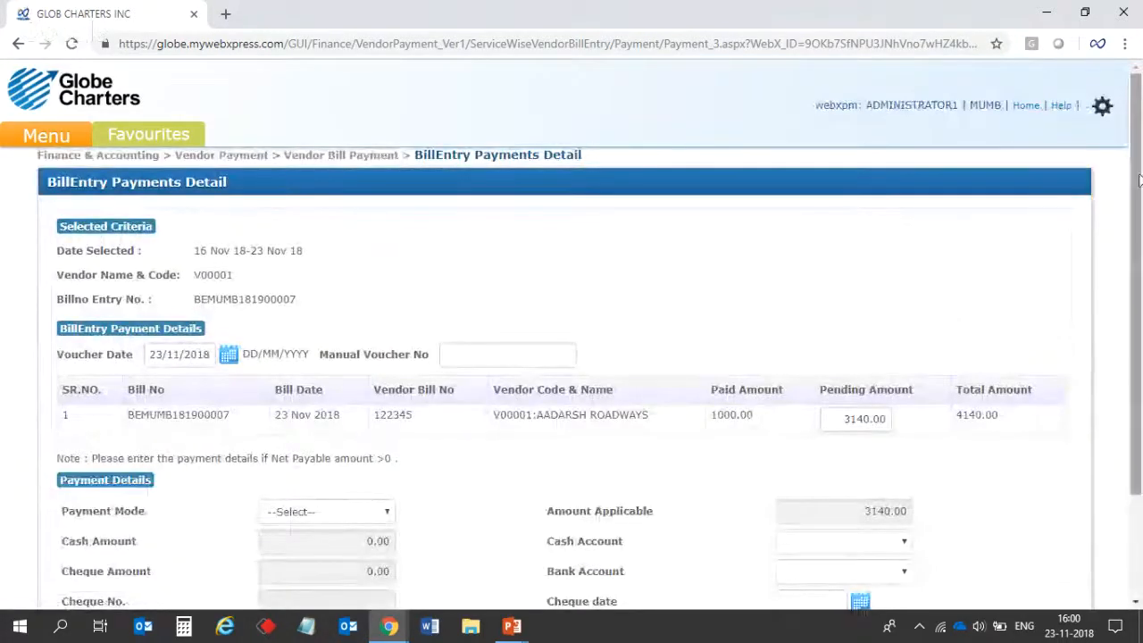
Set the manual voucher number to 123456 in the bill entry payment details
{"action": "mouse_move", "coordinate": [1139, 181]}
{"action": "left_mouse_down"}
{"action": "mouse_move", "coordinate": [1140, 227]}
{"action": "mouse_move", "coordinate": [1141, 170]}
{"action": "left_mouse_up"}
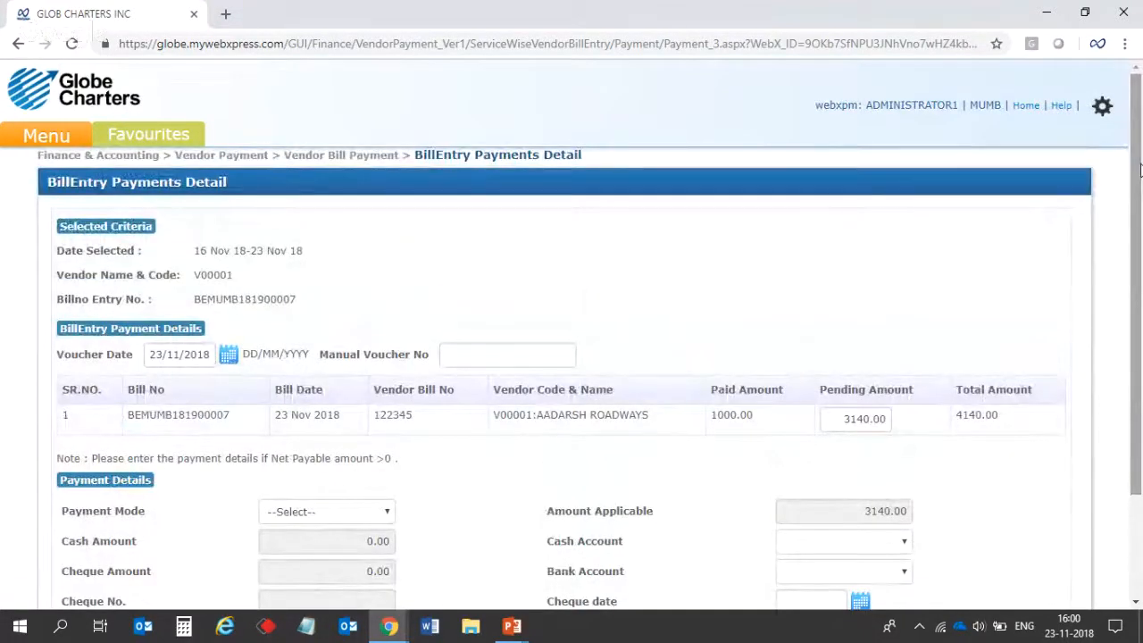
{"action": "mouse_move", "coordinate": [1139, 171]}
{"action": "left_mouse_down"}
{"action": "mouse_move", "coordinate": [1136, 231]}
{"action": "mouse_move", "coordinate": [1134, 190]}
{"action": "left_mouse_up"}
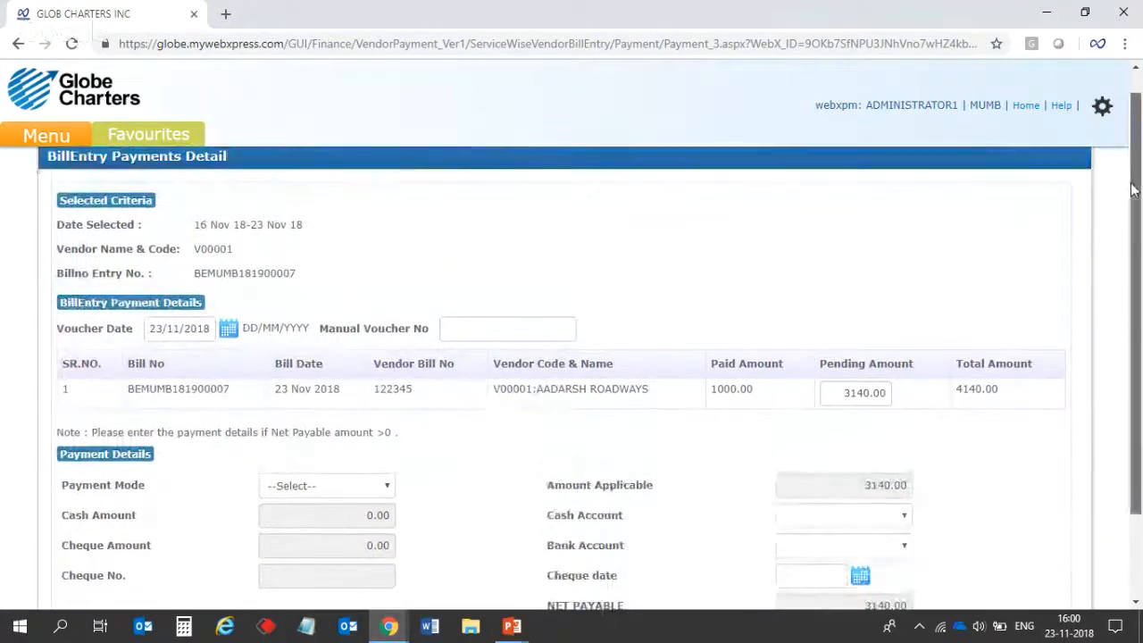
{"action": "left_click", "coordinate": [487, 312]}
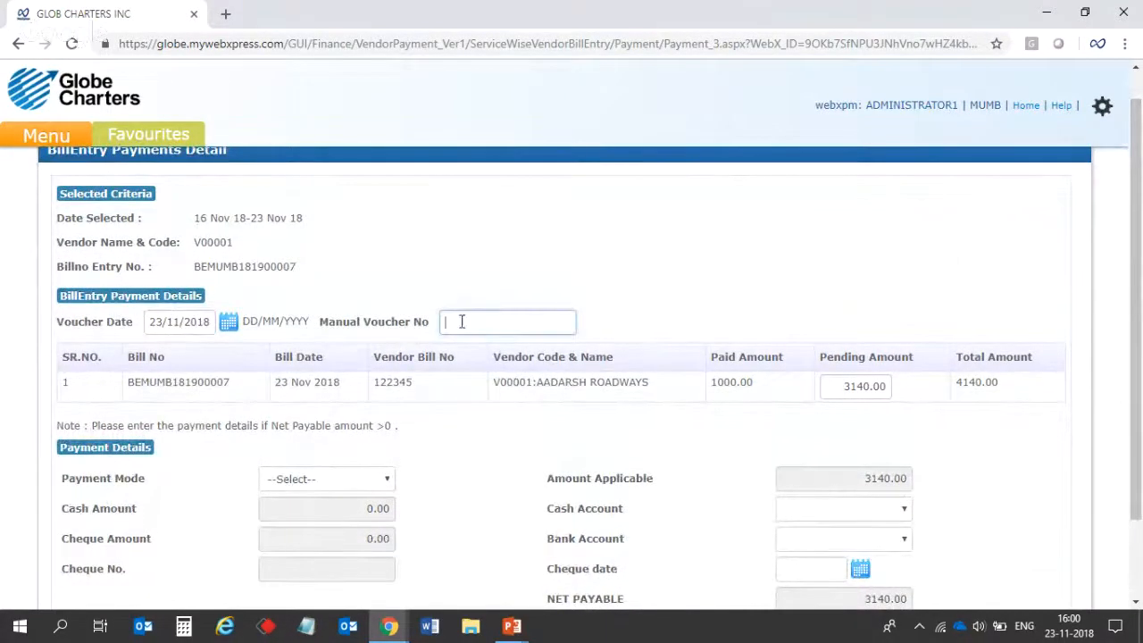
{"action": "left_click_drag", "start_coordinate": [320, 322], "coordinate": [423, 322]}
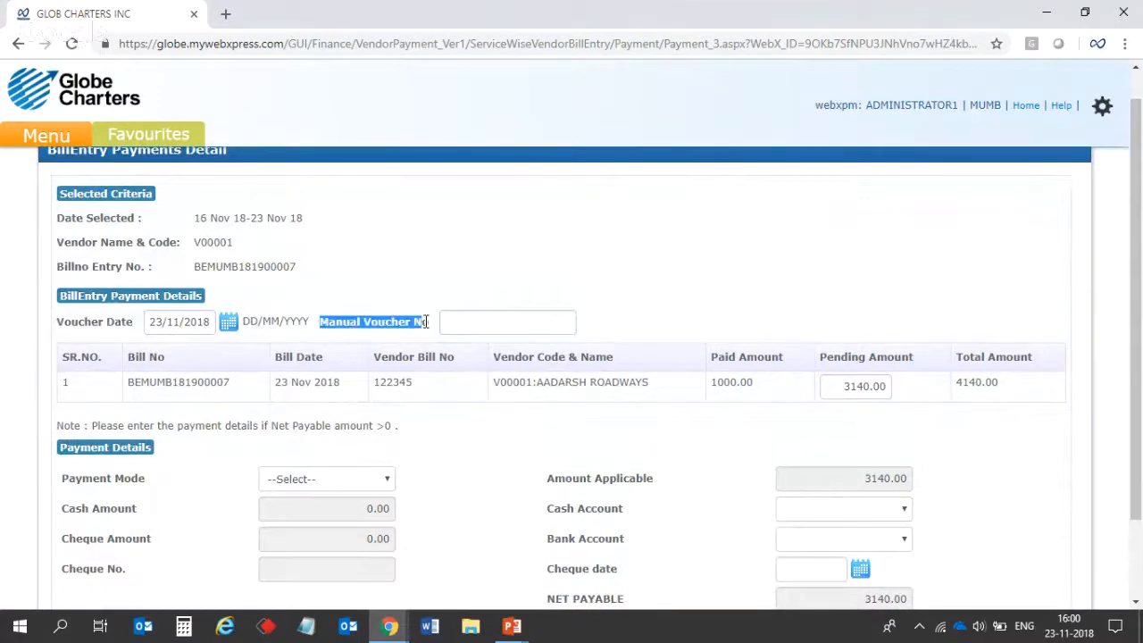
{"action": "left_click", "coordinate": [459, 326]}
{"action": "type", "text": "123456"}
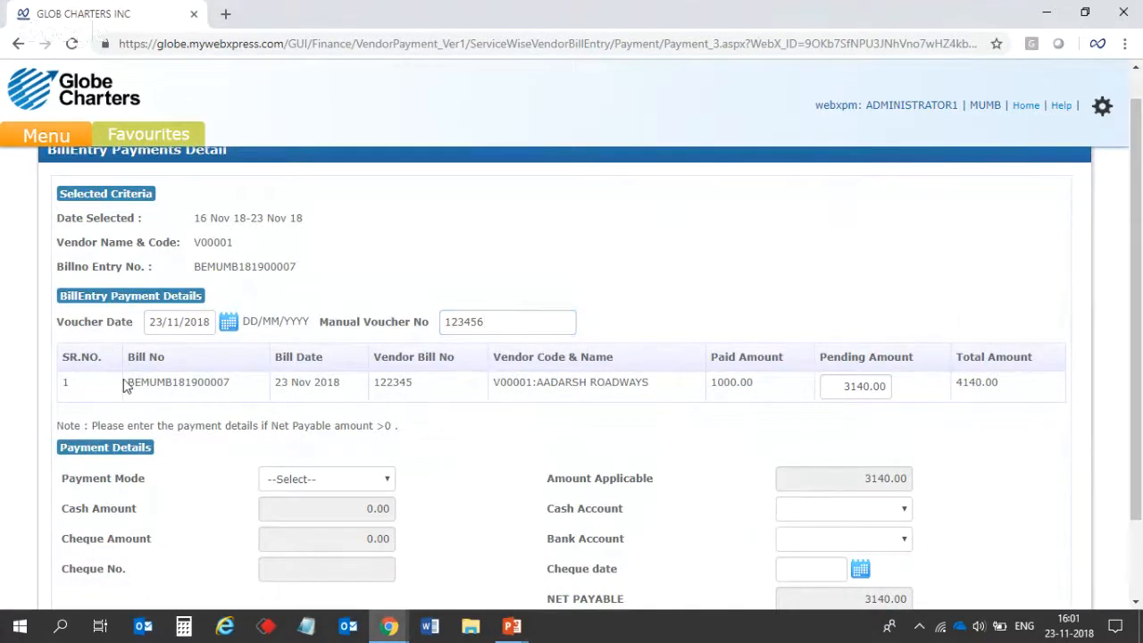
Check the bill number, pending amount and total amount in the payment details row
{"action": "left_click_drag", "start_coordinate": [128, 383], "coordinate": [230, 394]}
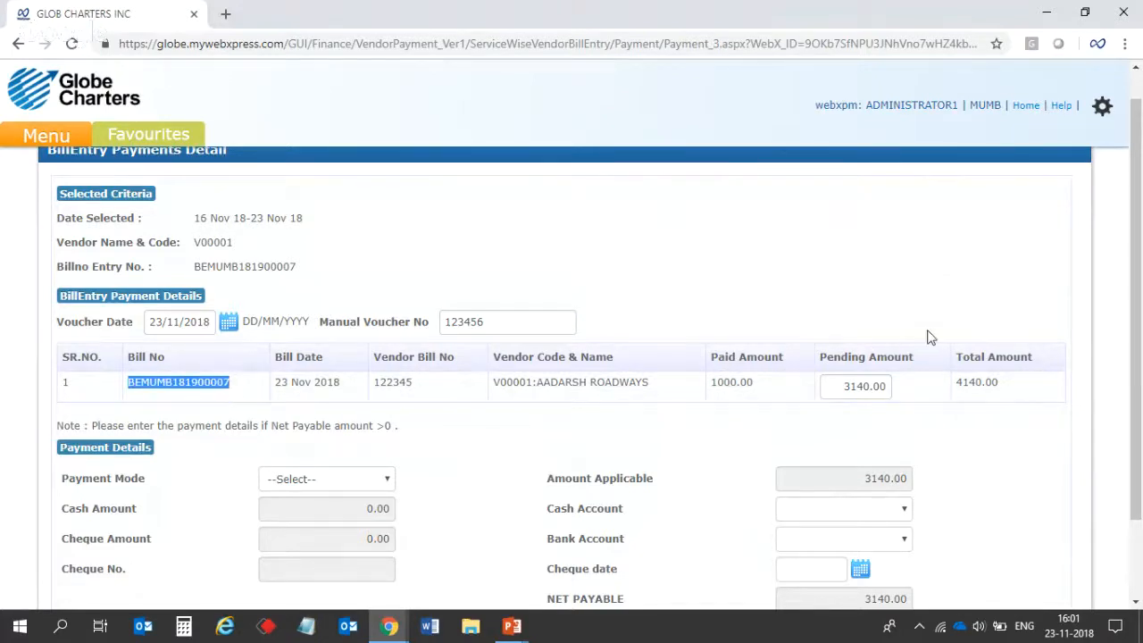
{"action": "left_click_drag", "start_coordinate": [841, 385], "coordinate": [890, 388]}
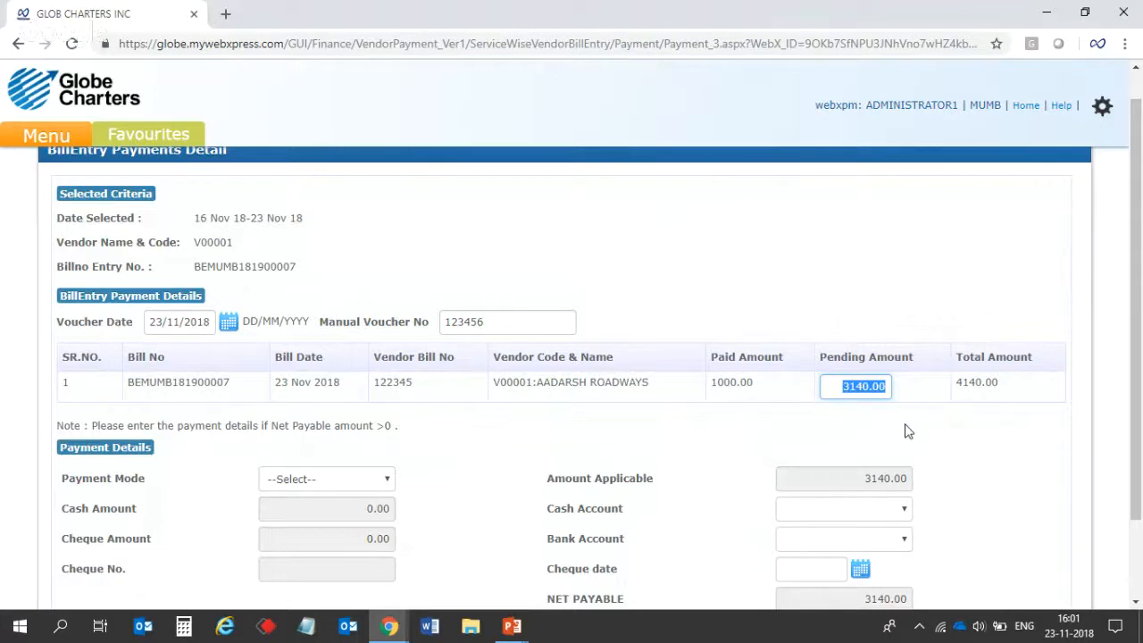
{"action": "left_click_drag", "start_coordinate": [986, 383], "coordinate": [958, 382]}
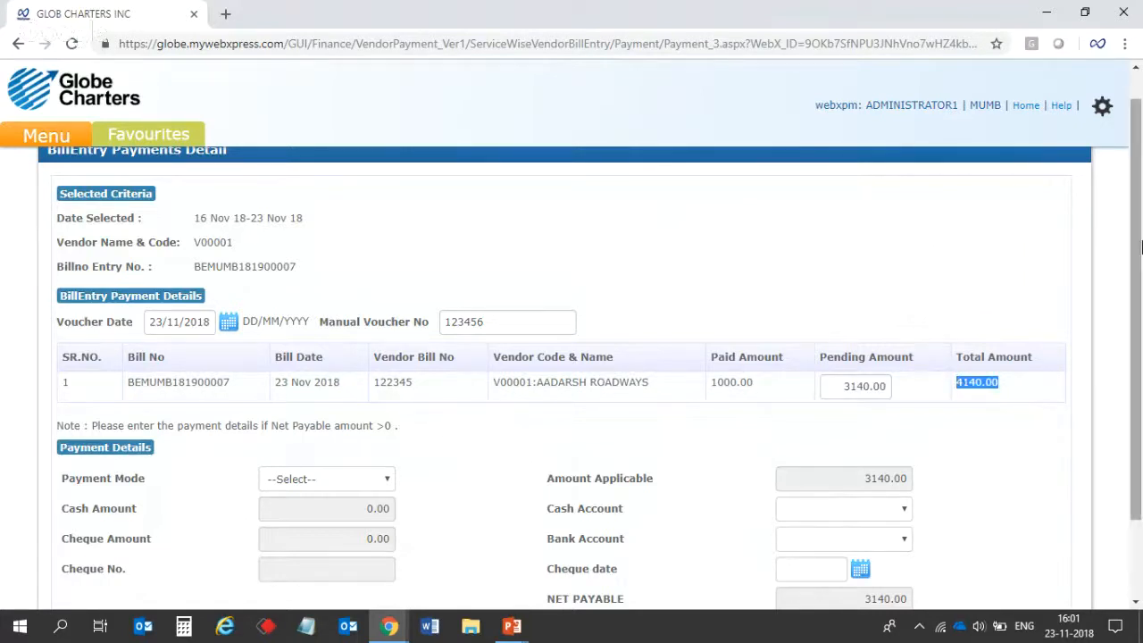
Set the payment mode to Cash and the cash account to All Cash in hand
{"action": "left_click_drag", "start_coordinate": [1141, 250], "coordinate": [1140, 357]}
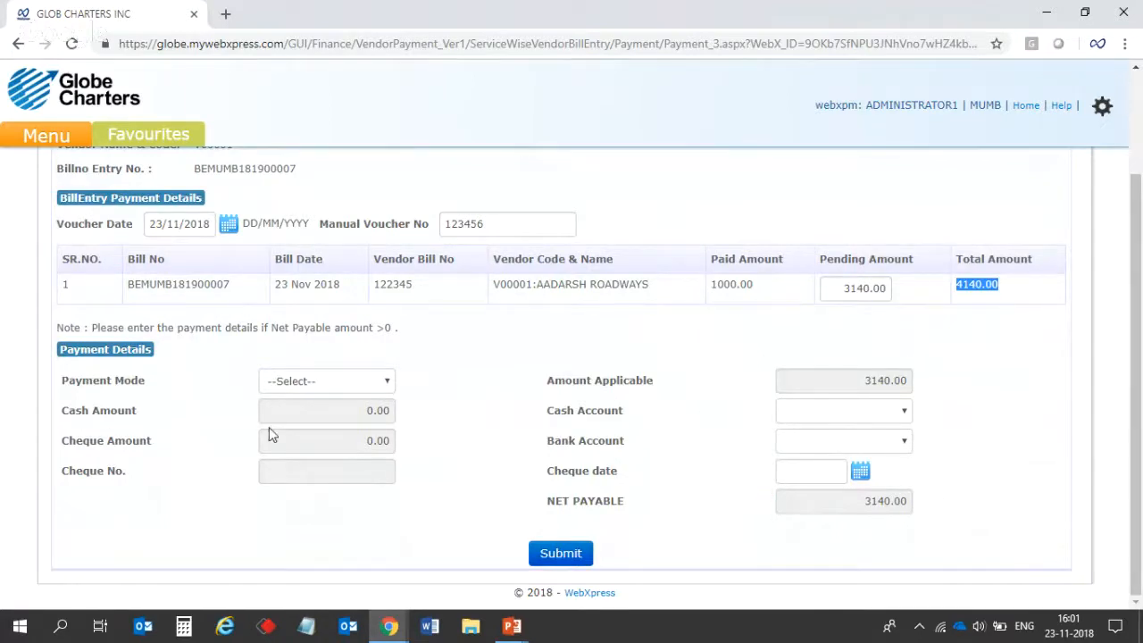
{"action": "left_click", "coordinate": [319, 393]}
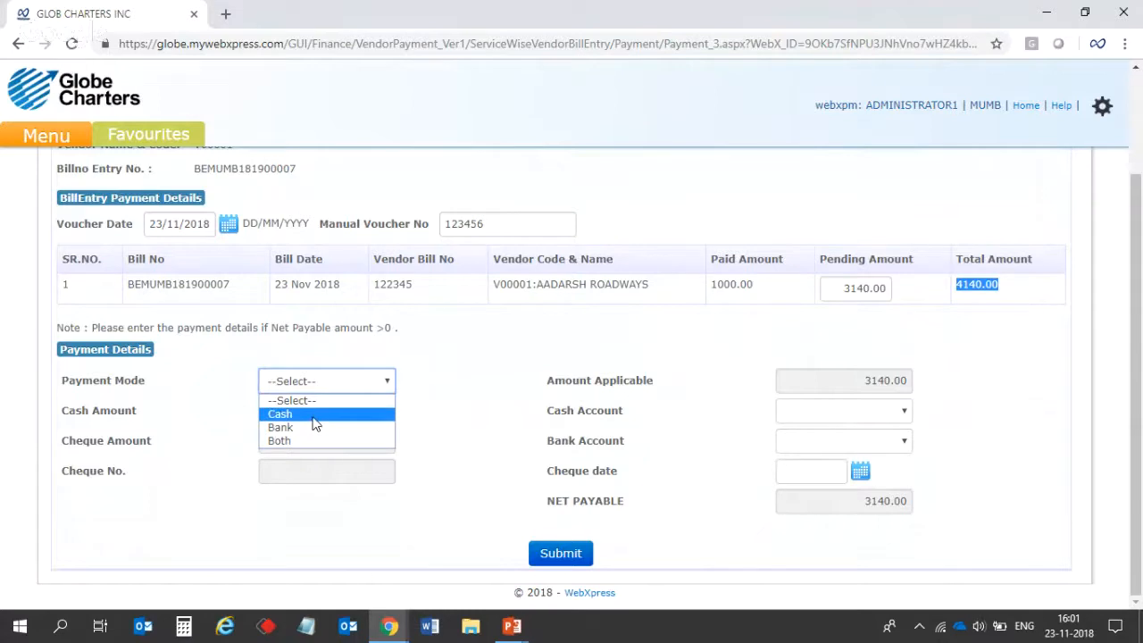
{"action": "left_click", "coordinate": [312, 416]}
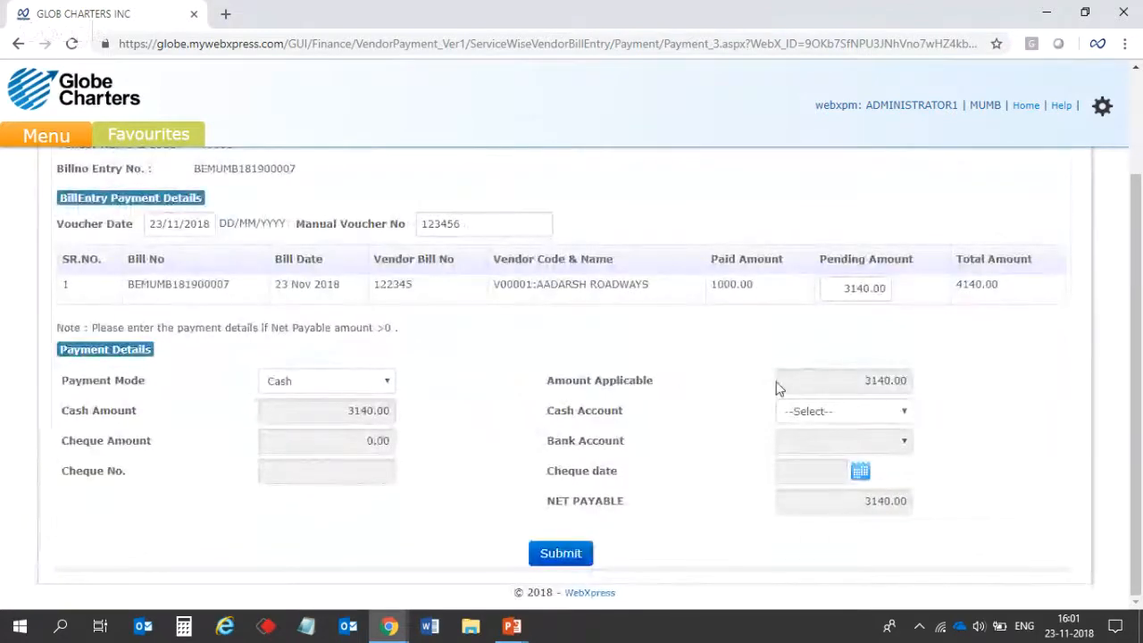
{"action": "left_click", "coordinate": [801, 414]}
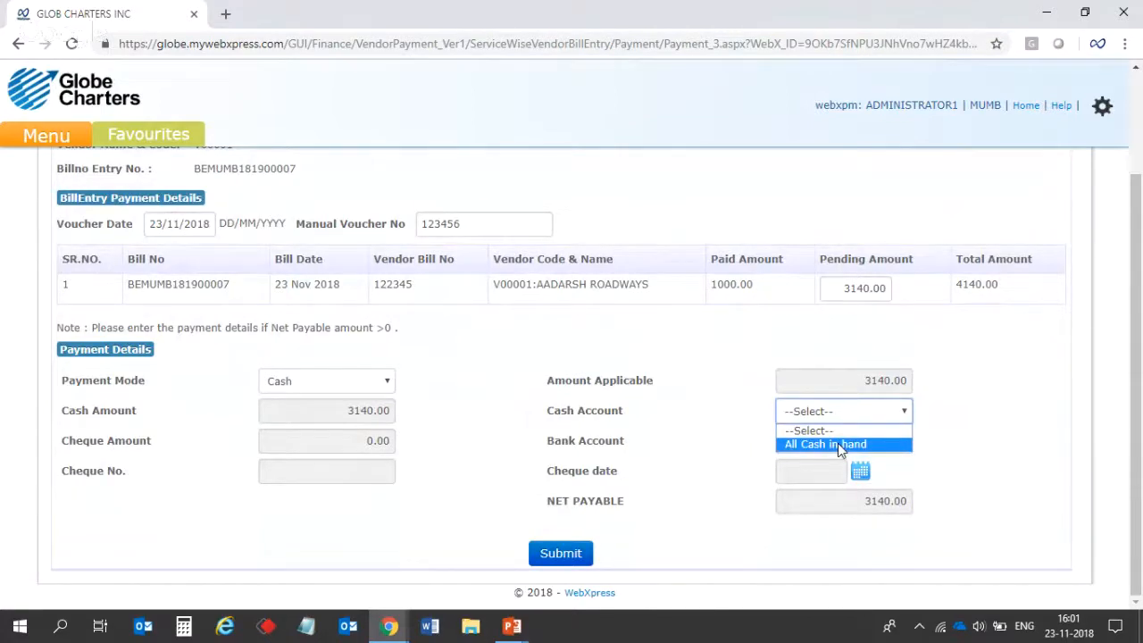
{"action": "left_click", "coordinate": [837, 444]}
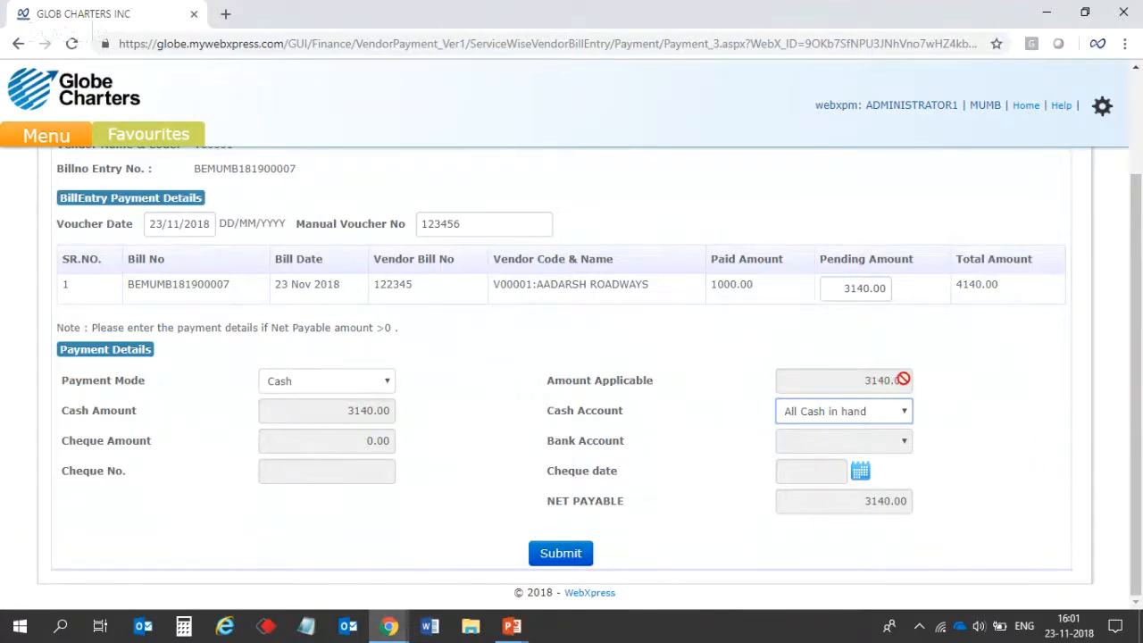
Set the payment mode to Bank and choose Corporate Bank Account - Assets as the bank account
{"action": "left_click", "coordinate": [344, 383]}
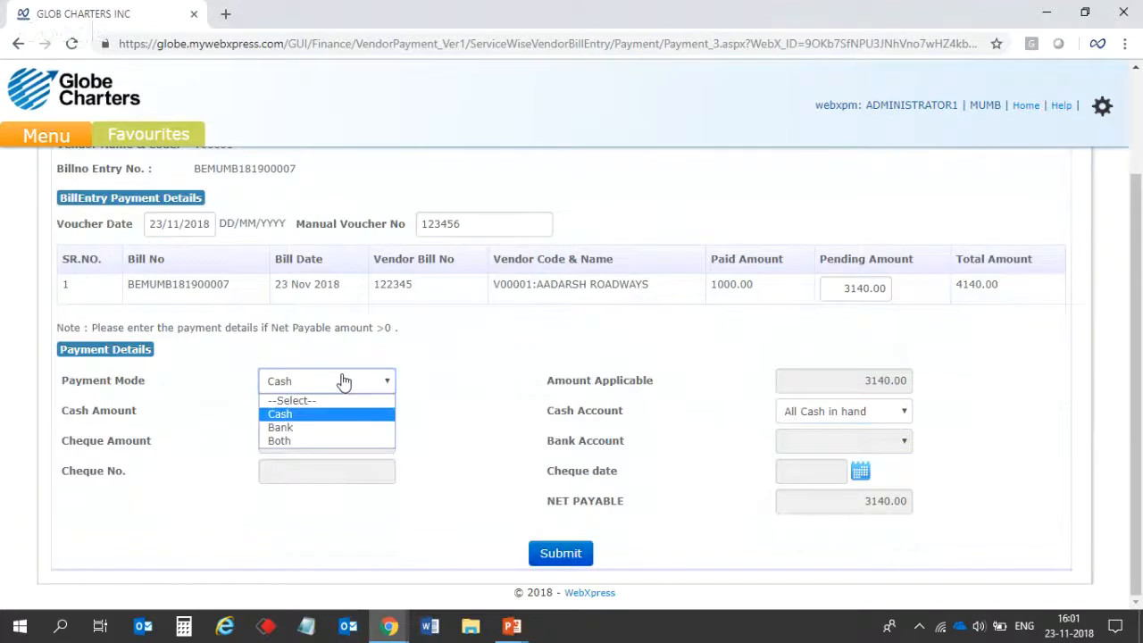
{"action": "left_click", "coordinate": [328, 431]}
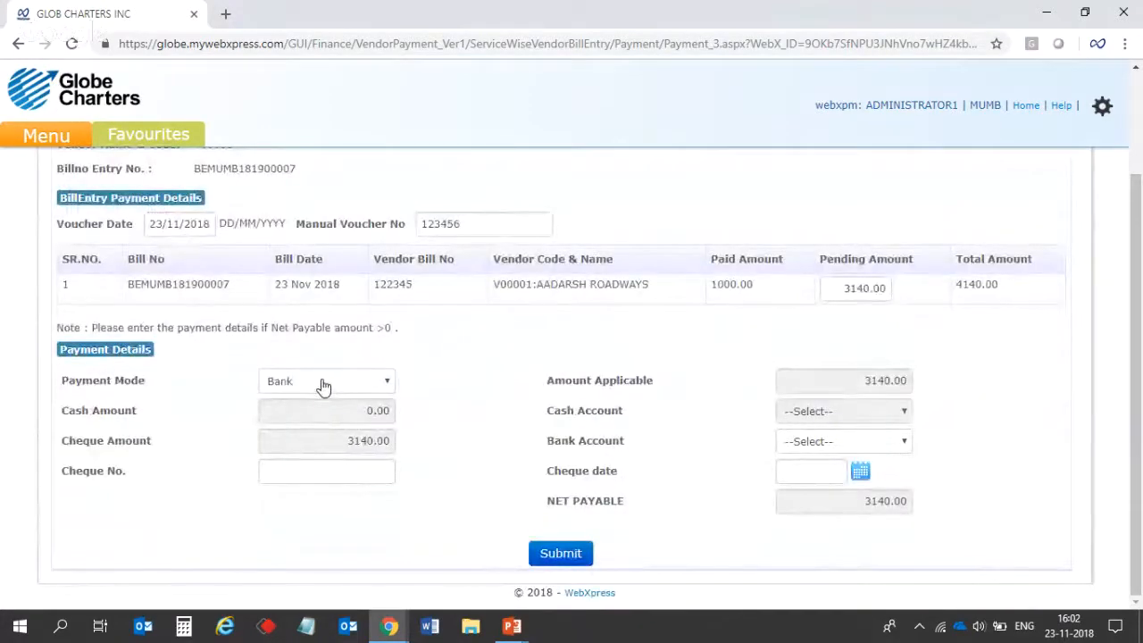
{"action": "left_click", "coordinate": [817, 446]}
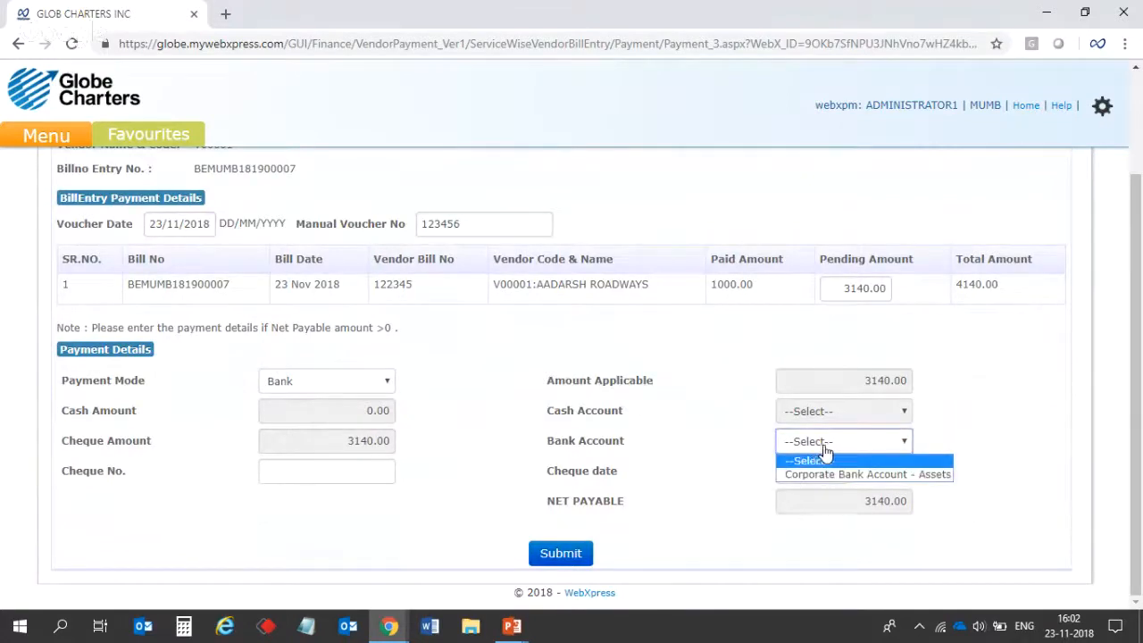
{"action": "left_click", "coordinate": [884, 474]}
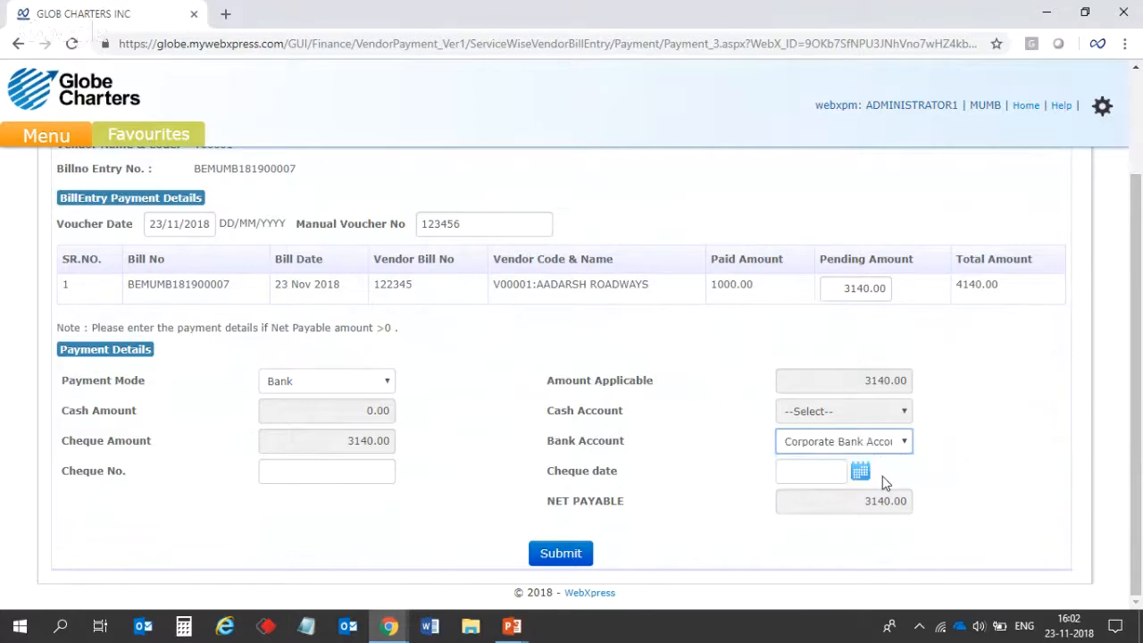
Enter cheque number 123456852 and set the cheque date to 23/11/2018 in the payment details
{"action": "left_click", "coordinate": [320, 477]}
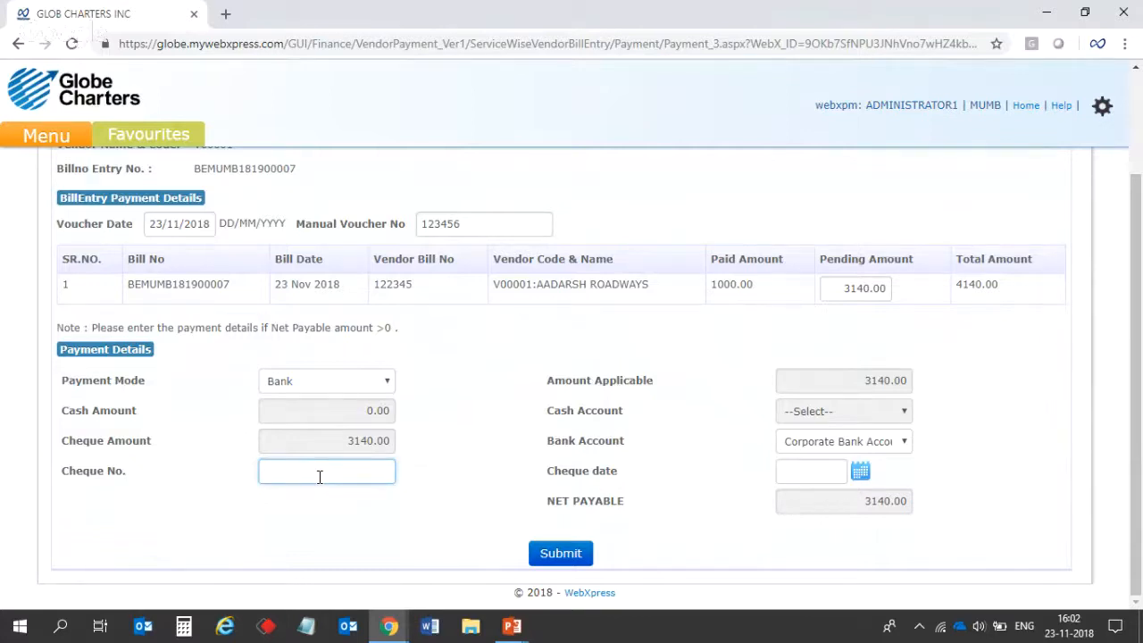
{"action": "type", "text": "123456852"}
{"action": "left_click", "coordinate": [447, 534]}
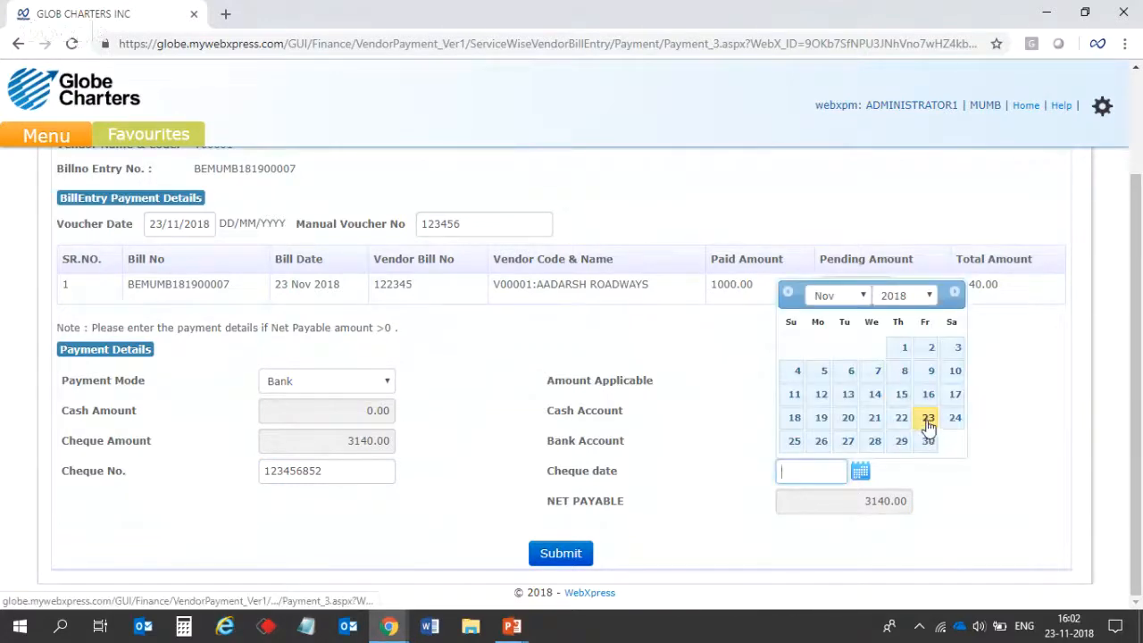
{"action": "left_click", "coordinate": [928, 421]}
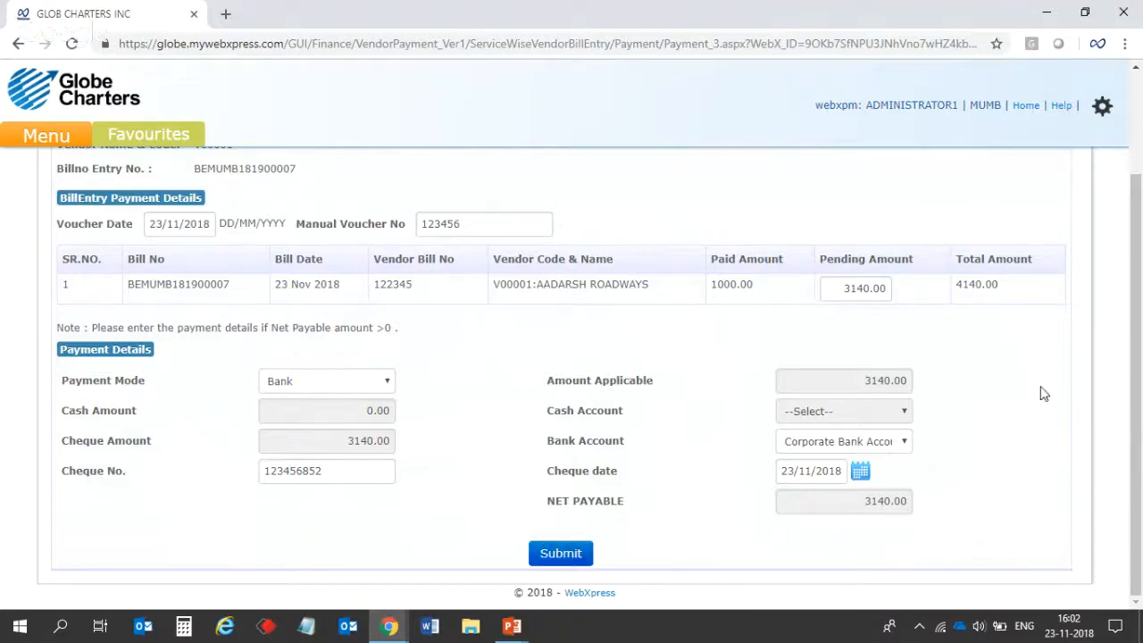
Submit the bill payment, confirm that its details are correct, and check the generated payment voucher number
{"action": "left_click_drag", "start_coordinate": [1136, 397], "coordinate": [1141, 422]}
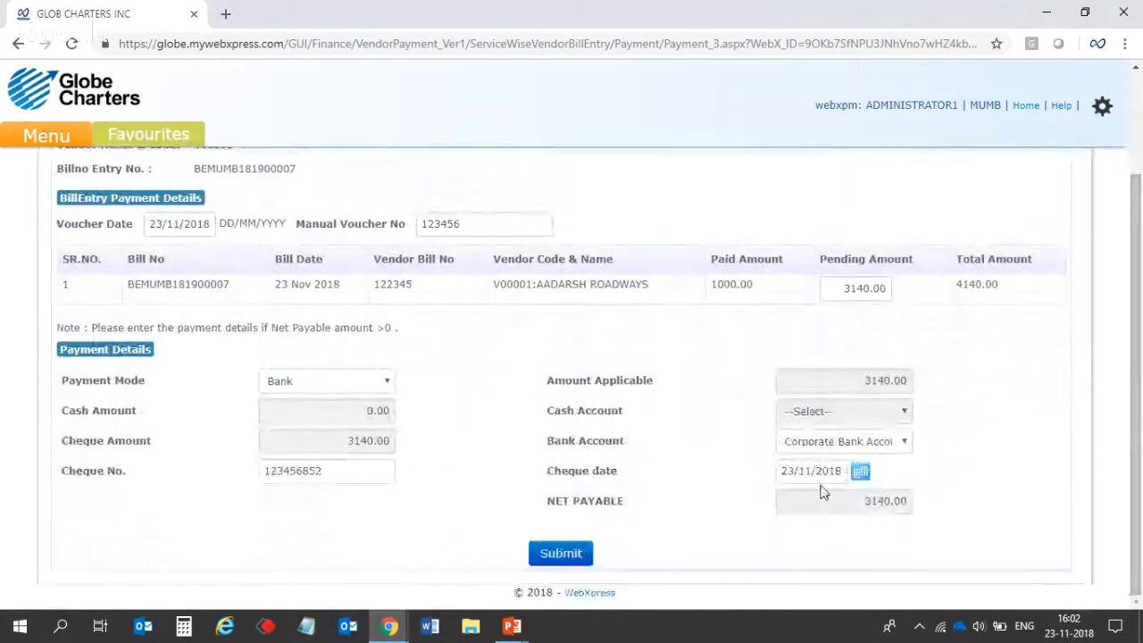
{"action": "left_click", "coordinate": [563, 561]}
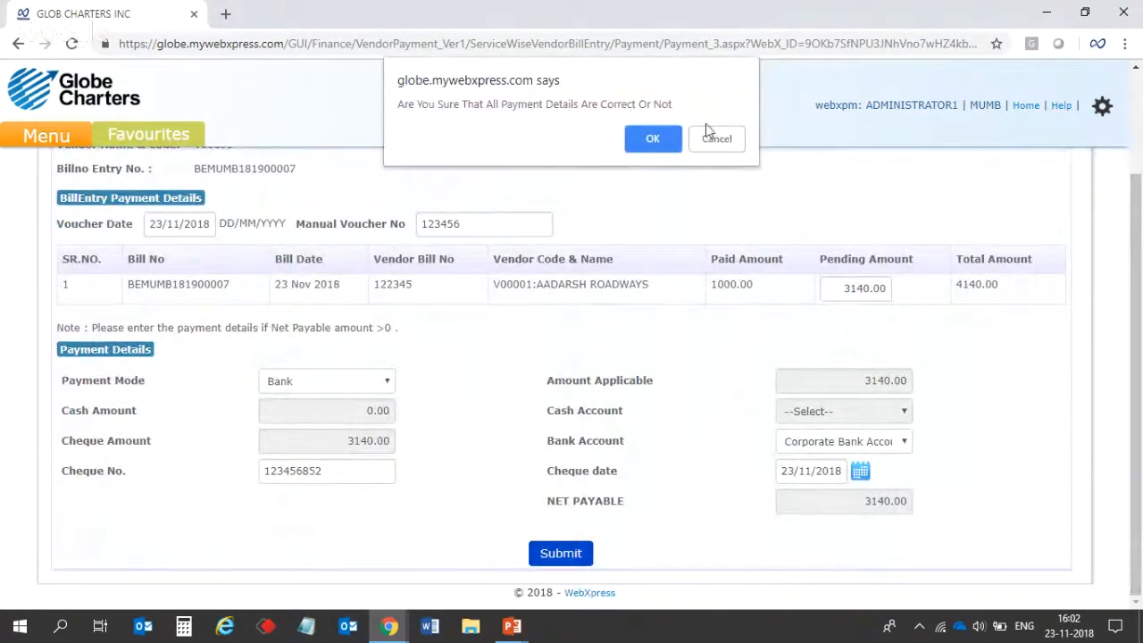
{"action": "left_click", "coordinate": [652, 143]}
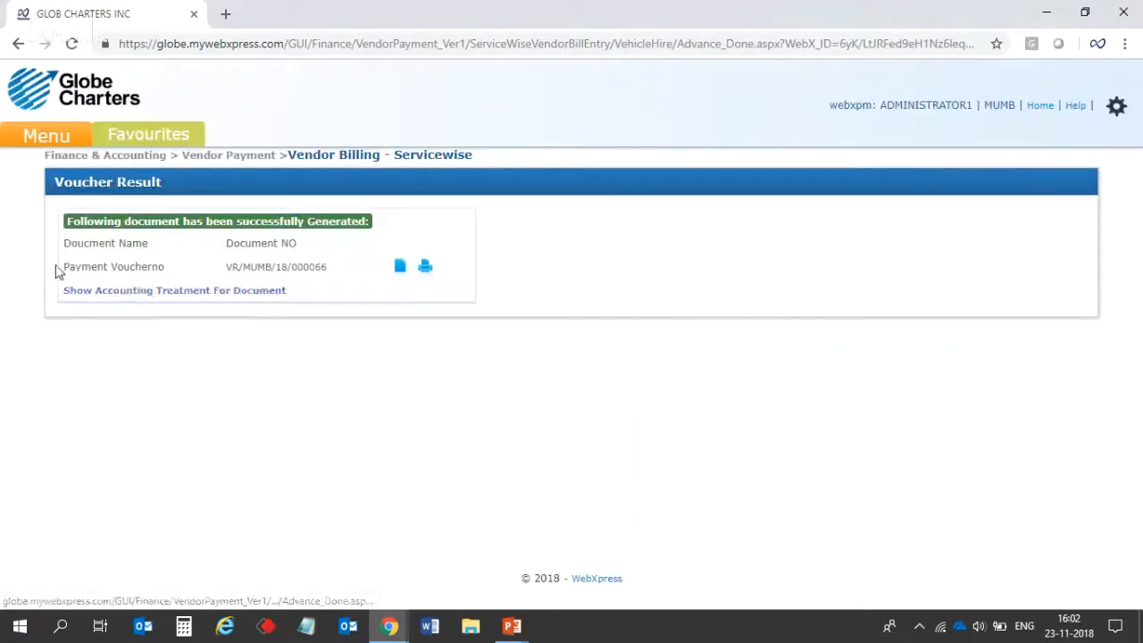
{"action": "left_click_drag", "start_coordinate": [60, 267], "coordinate": [328, 273]}
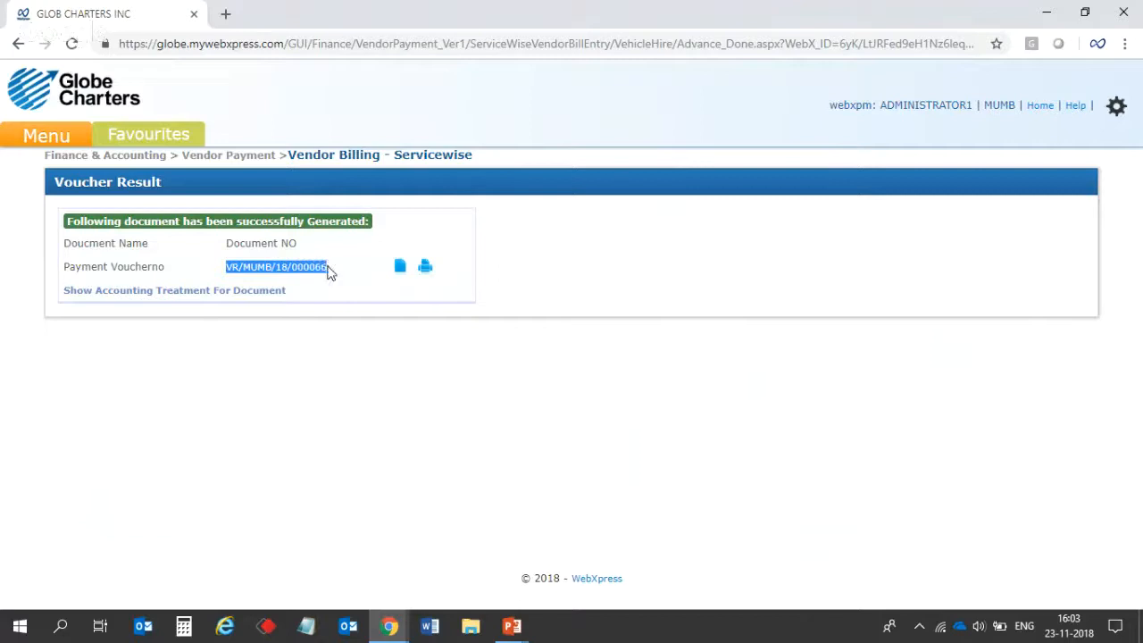
{"action": "left_click", "coordinate": [332, 274]}
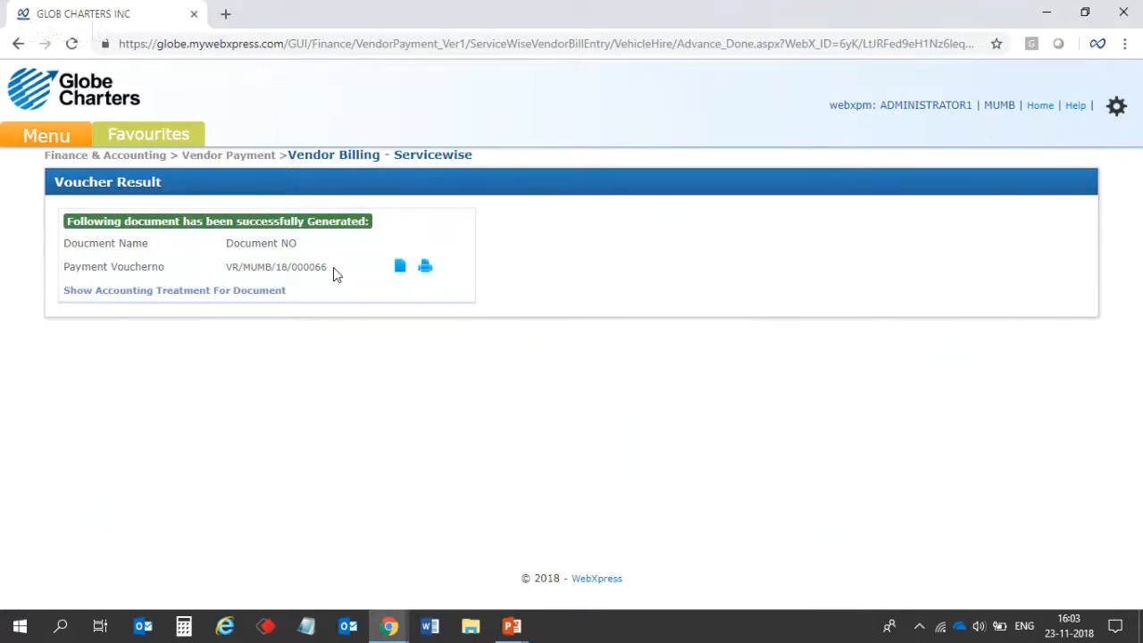
Switch to PowerPoint to review the Bill Payment stage of the Vendor Invoice Payment Flow slide, and return to the voucher result in Chrome
{"action": "key", "text": "alt+Tab"}
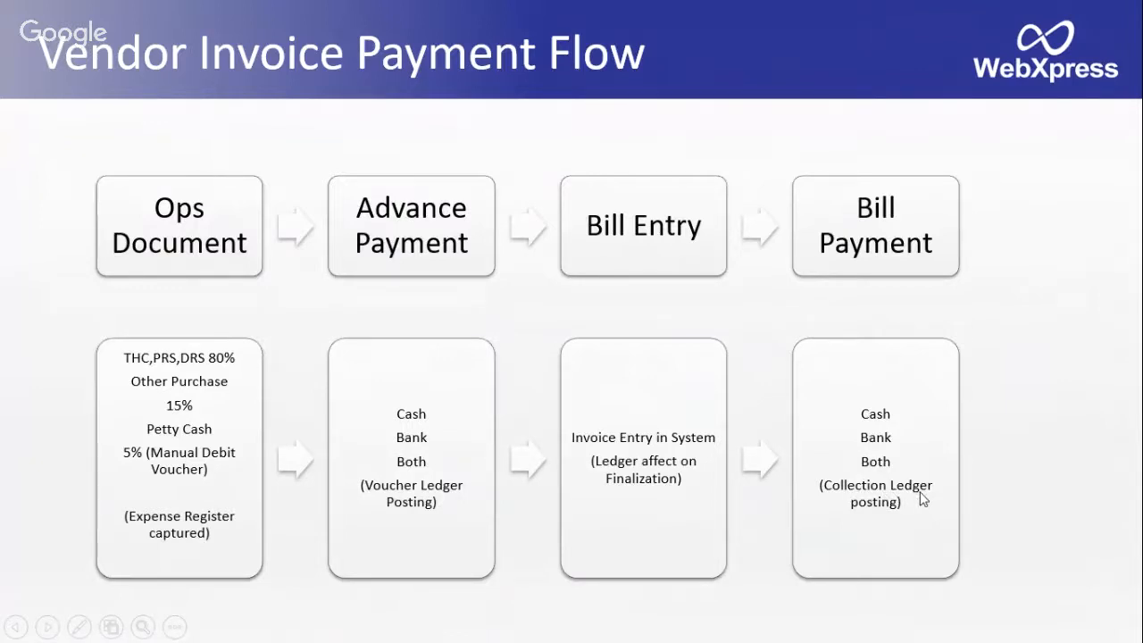
{"action": "key", "text": "alt+Tab"}
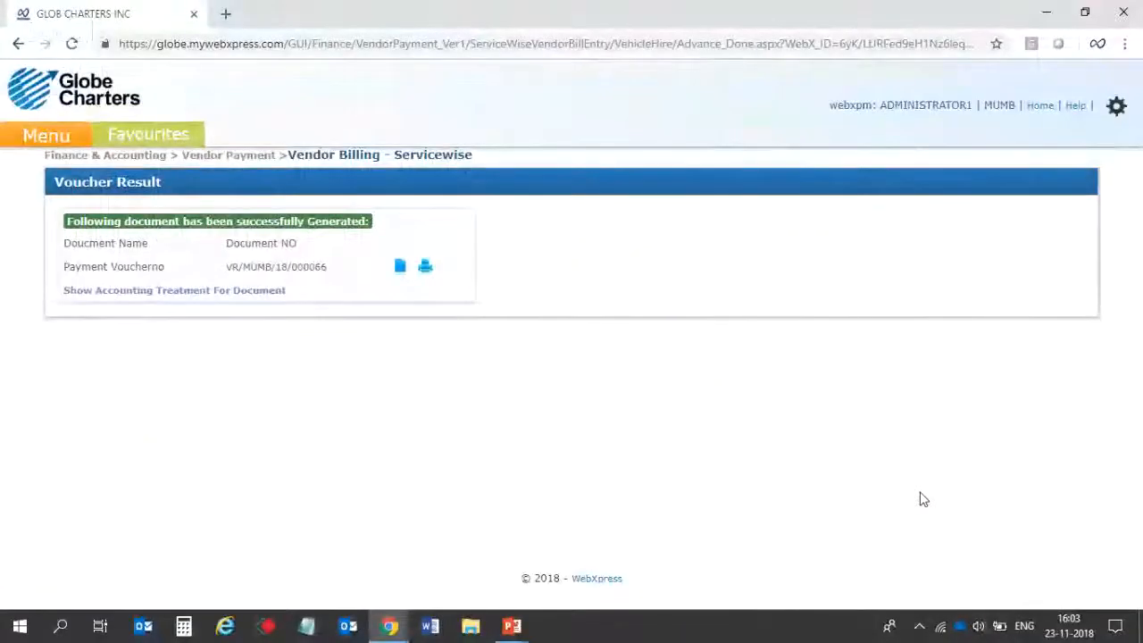
{"action": "key", "text": "alt+Tab"}
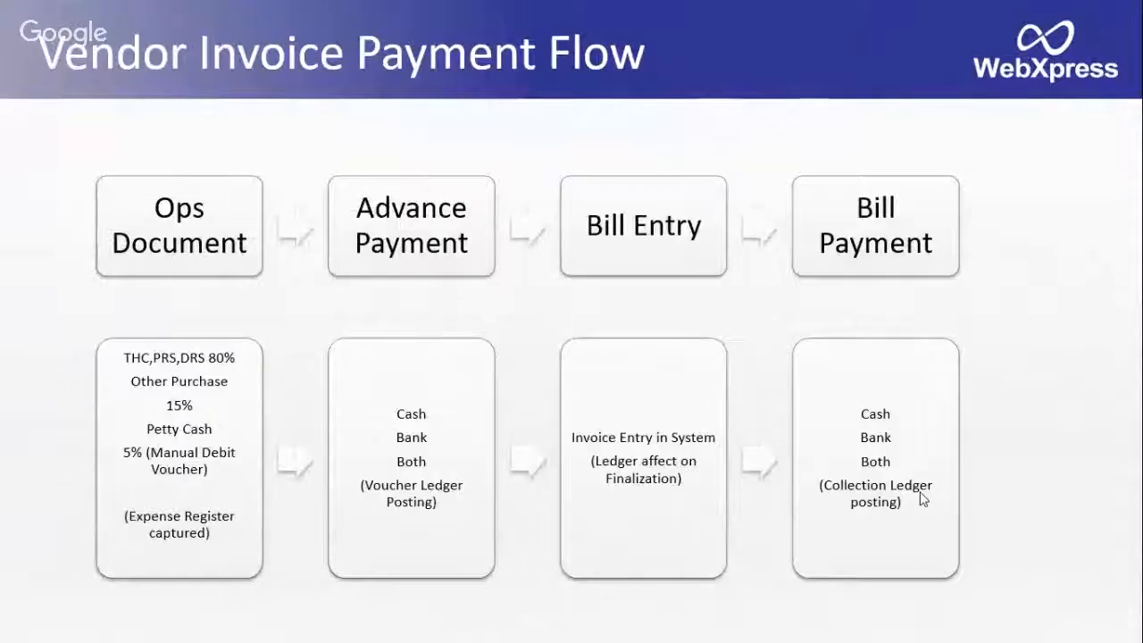
{"action": "key", "text": "alt+Tab"}
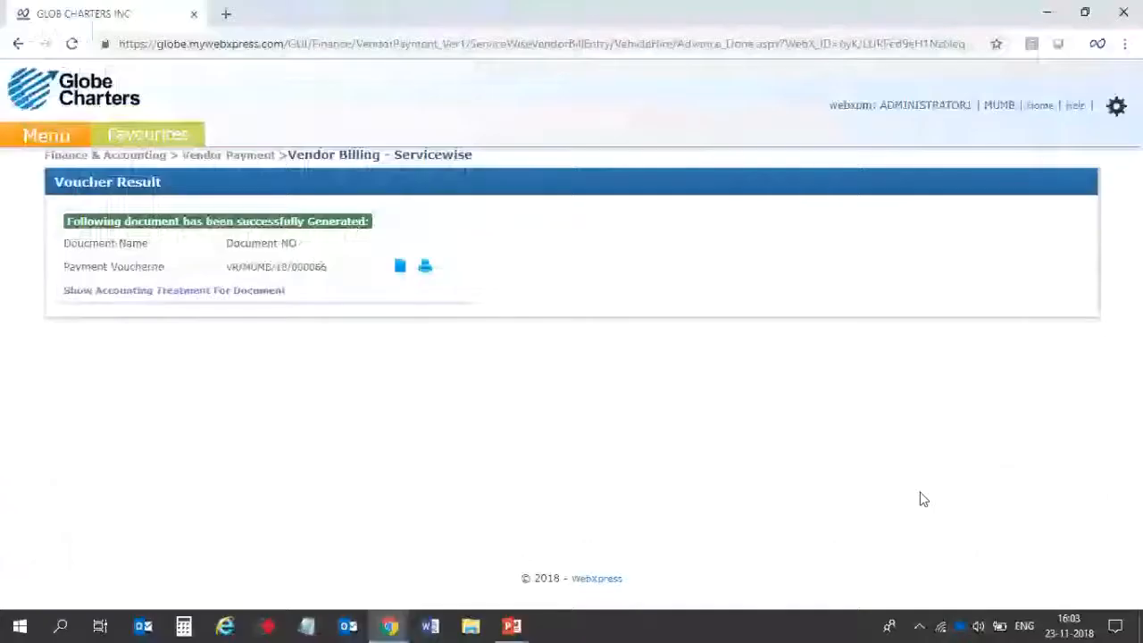
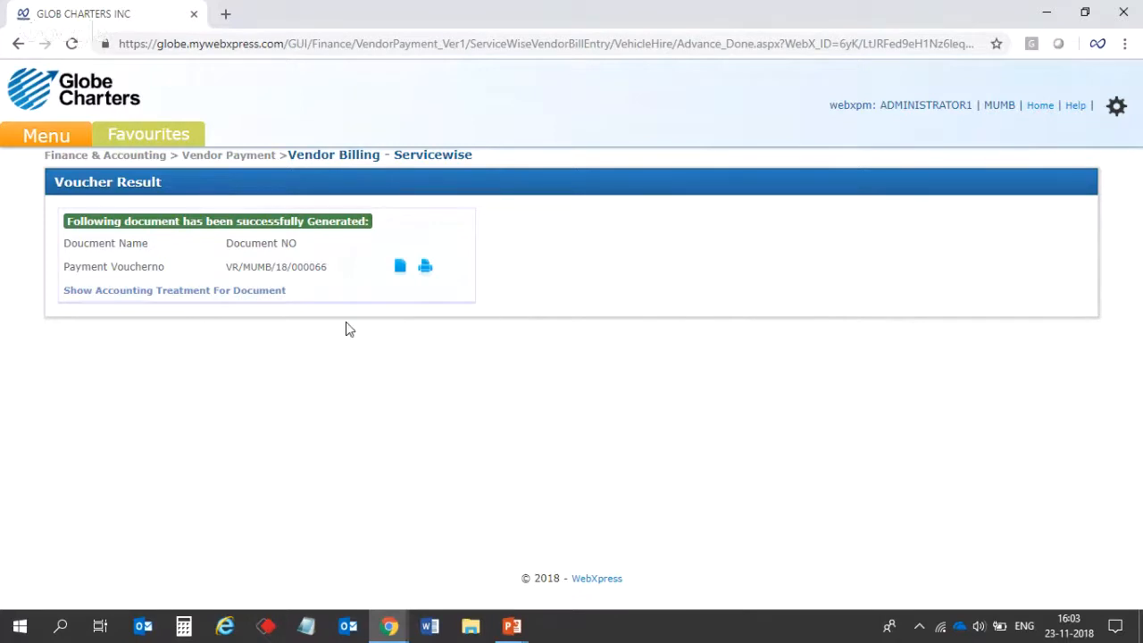
Look through the available report categories and return to the application's home page
{"action": "mouse_move", "coordinate": [41, 137]}
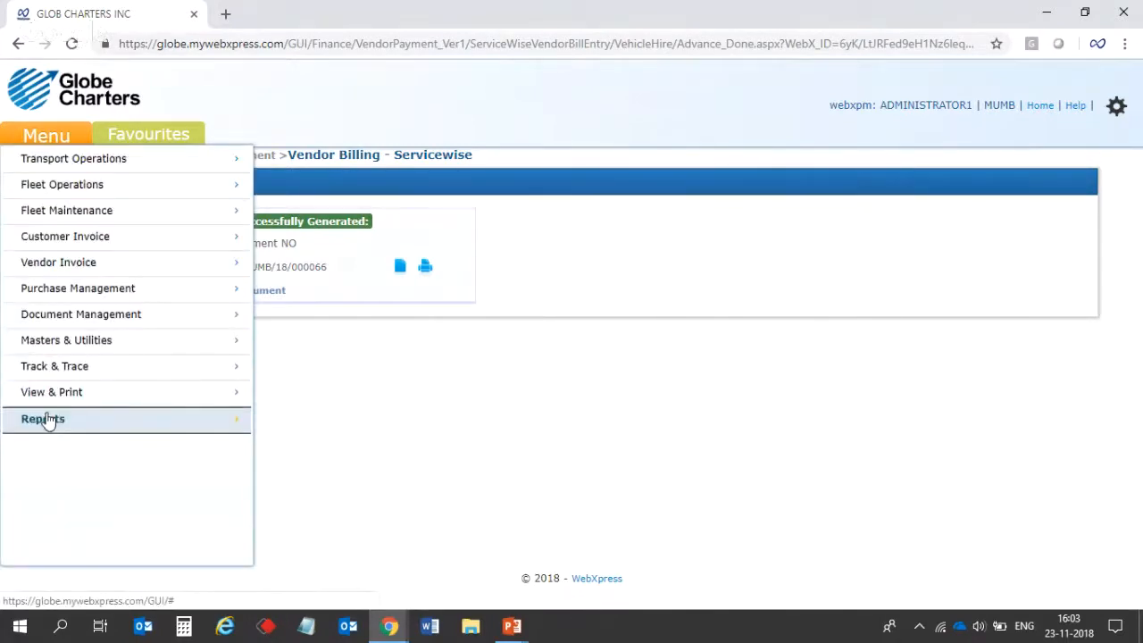
{"action": "mouse_move", "coordinate": [168, 429]}
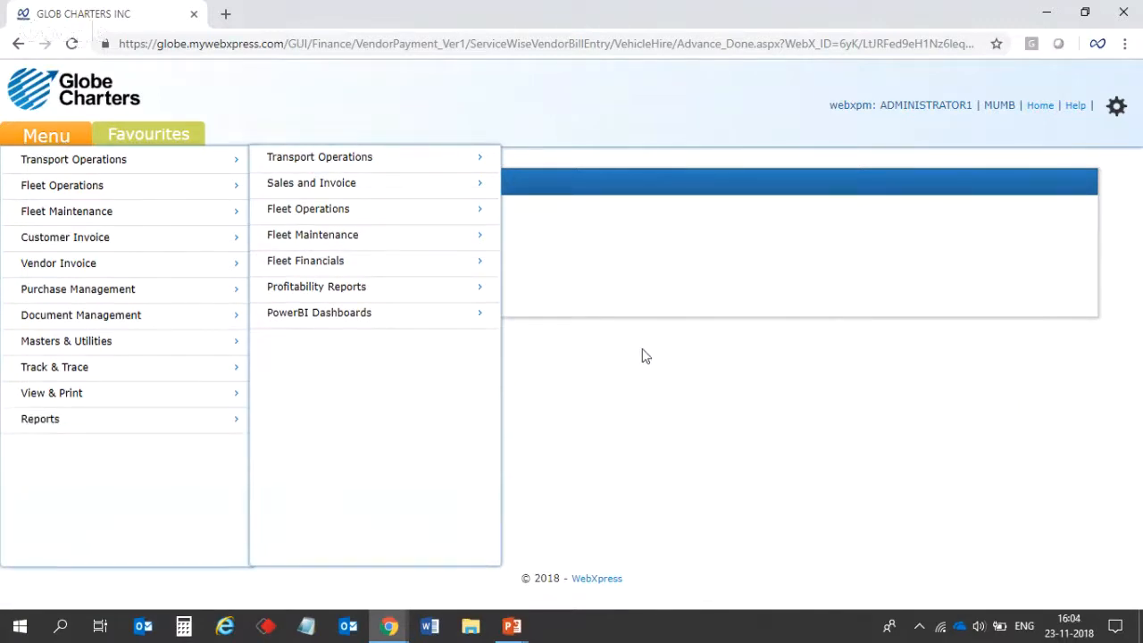
{"action": "left_click", "coordinate": [64, 89]}
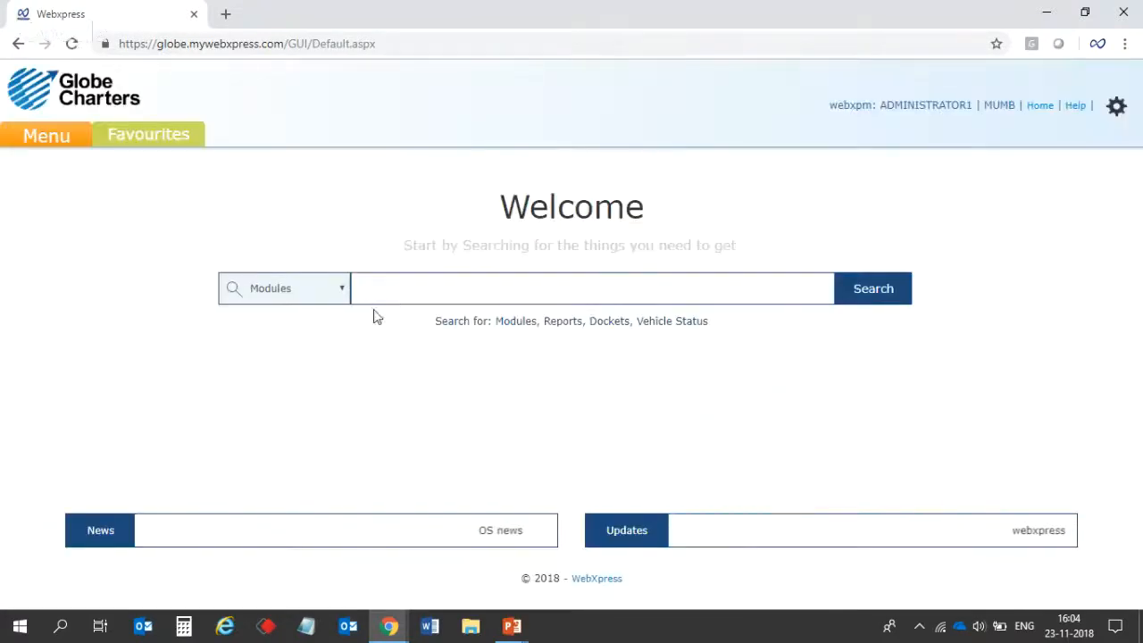
Search the modules for VOUCHER REGISTER from the home page
{"action": "left_click", "coordinate": [392, 300]}
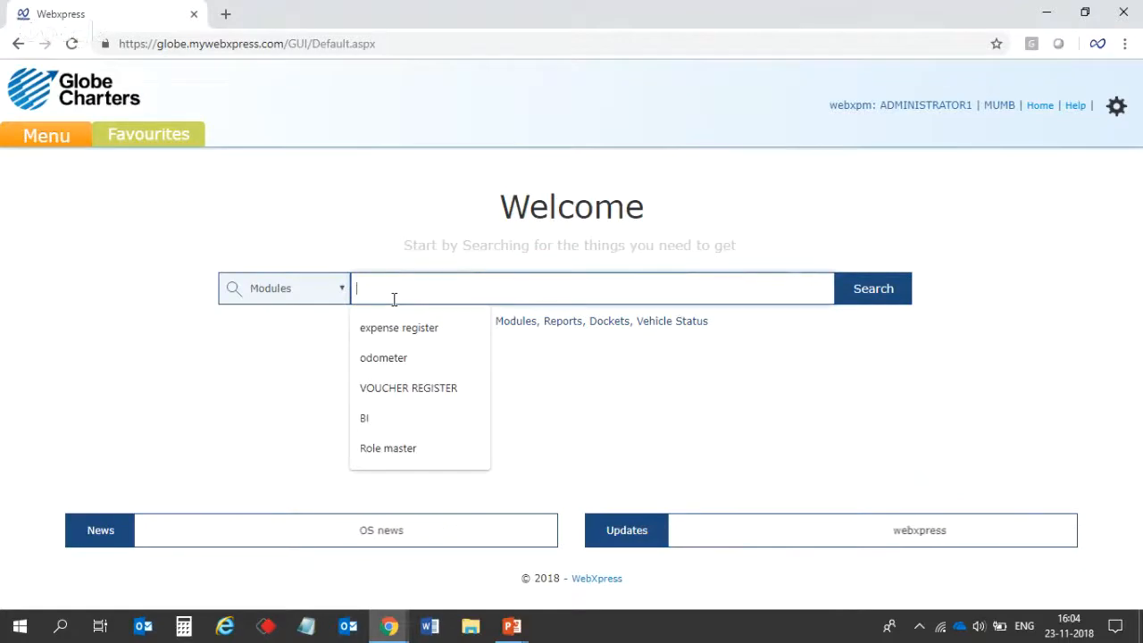
{"action": "left_click", "coordinate": [345, 243]}
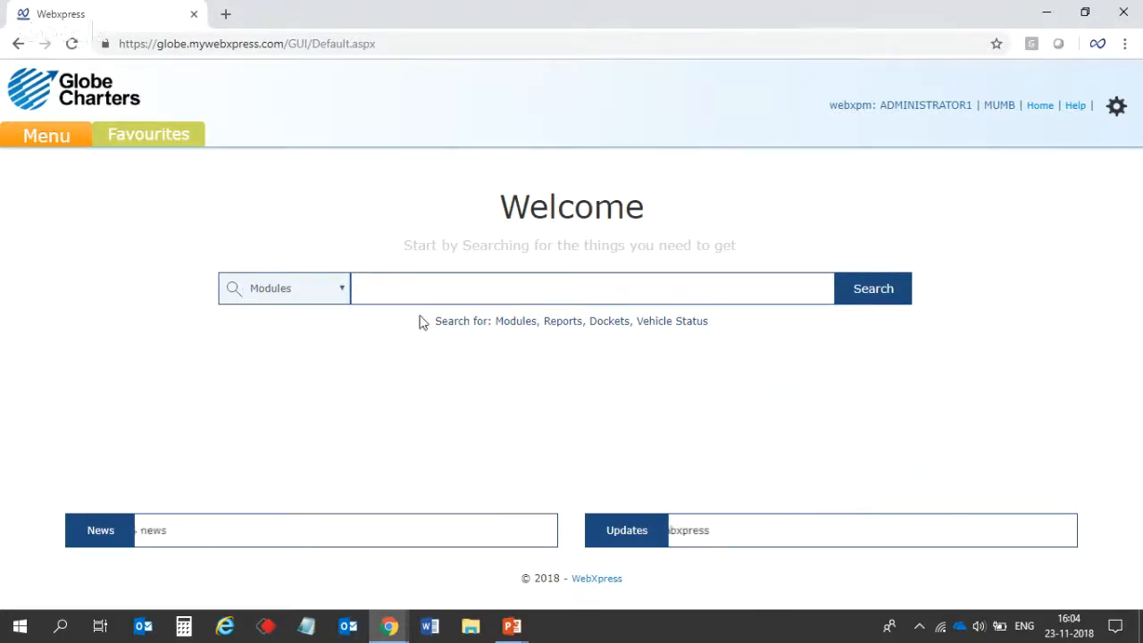
{"action": "left_click", "coordinate": [668, 288]}
{"action": "type", "text": "V"}
{"action": "key", "text": "Caps_Lock"}
{"action": "key", "text": "Caps_Lock"}
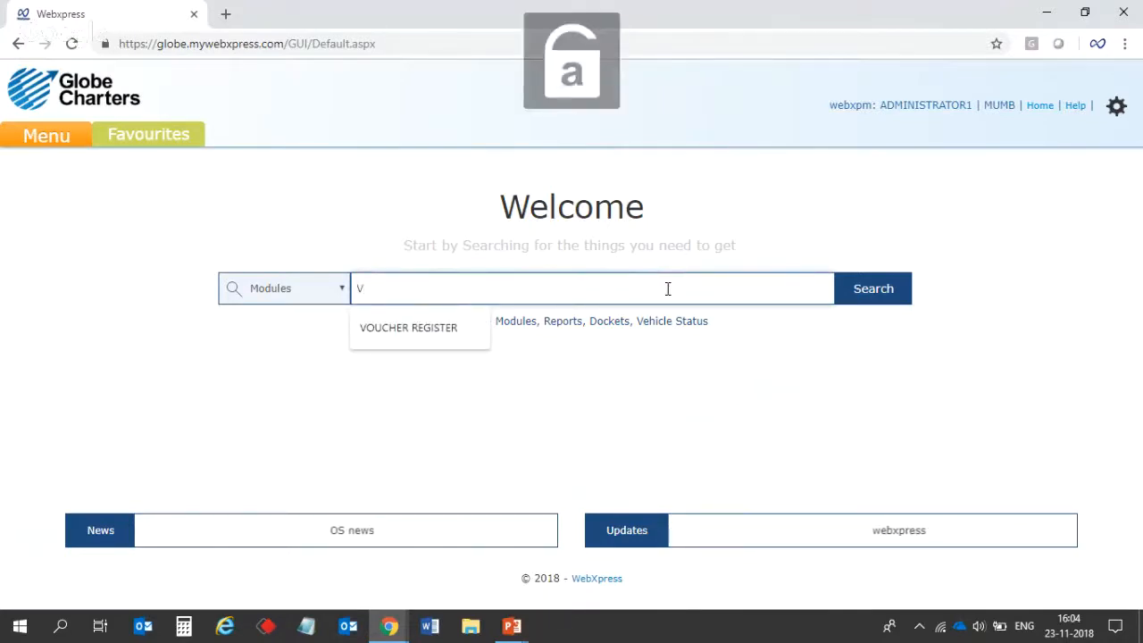
{"action": "left_click", "coordinate": [370, 332]}
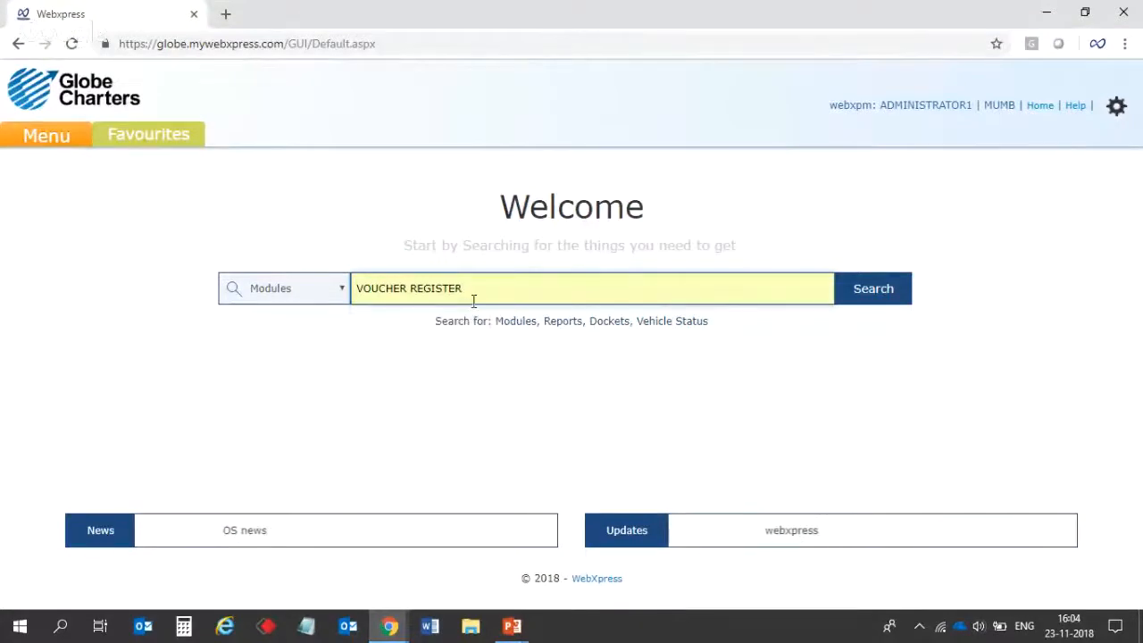
{"action": "triple_click", "coordinate": [504, 287]}
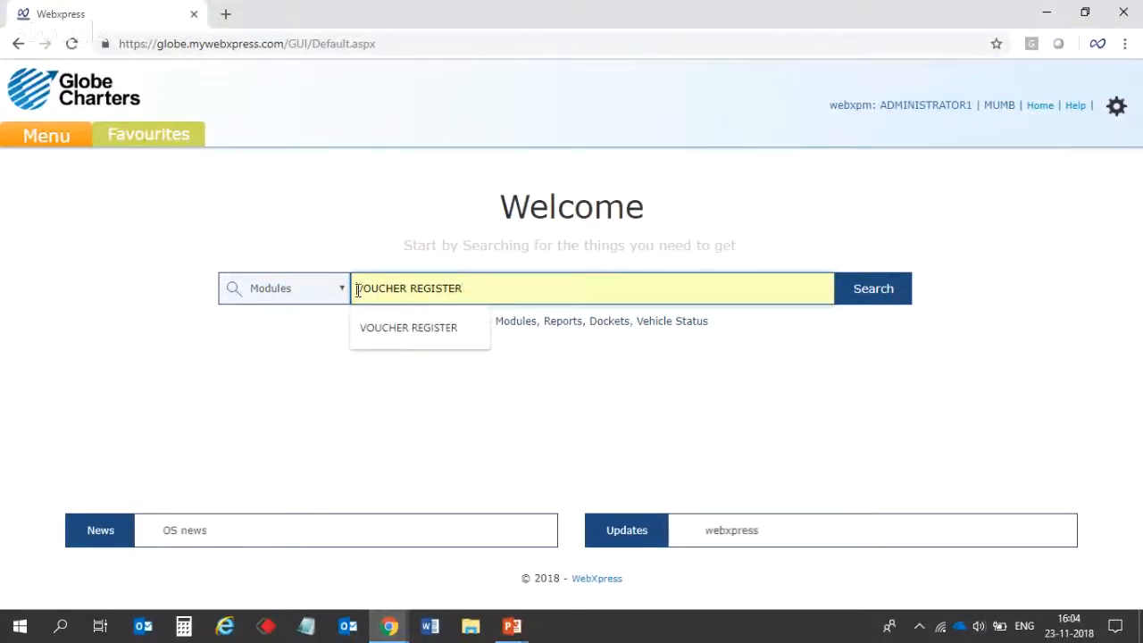
{"action": "left_click", "coordinate": [493, 295]}
{"action": "left_click", "coordinate": [873, 294]}
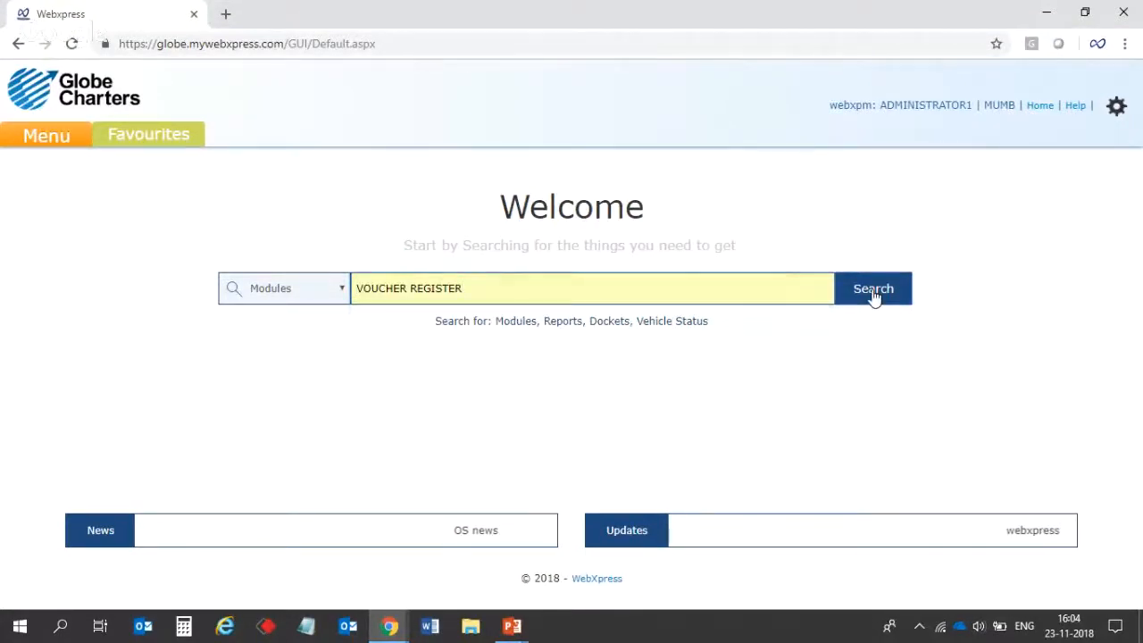
{"action": "left_click", "coordinate": [873, 293]}
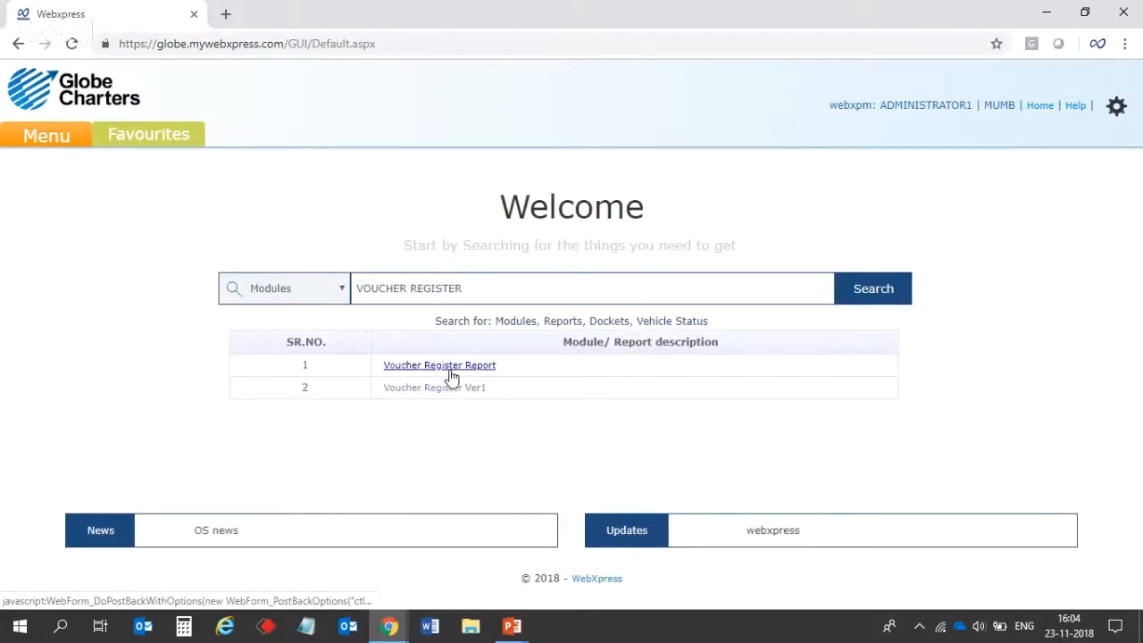
Open the Voucher Register Report and keep All as the voucher type in its criteria
{"action": "left_click", "coordinate": [450, 374]}
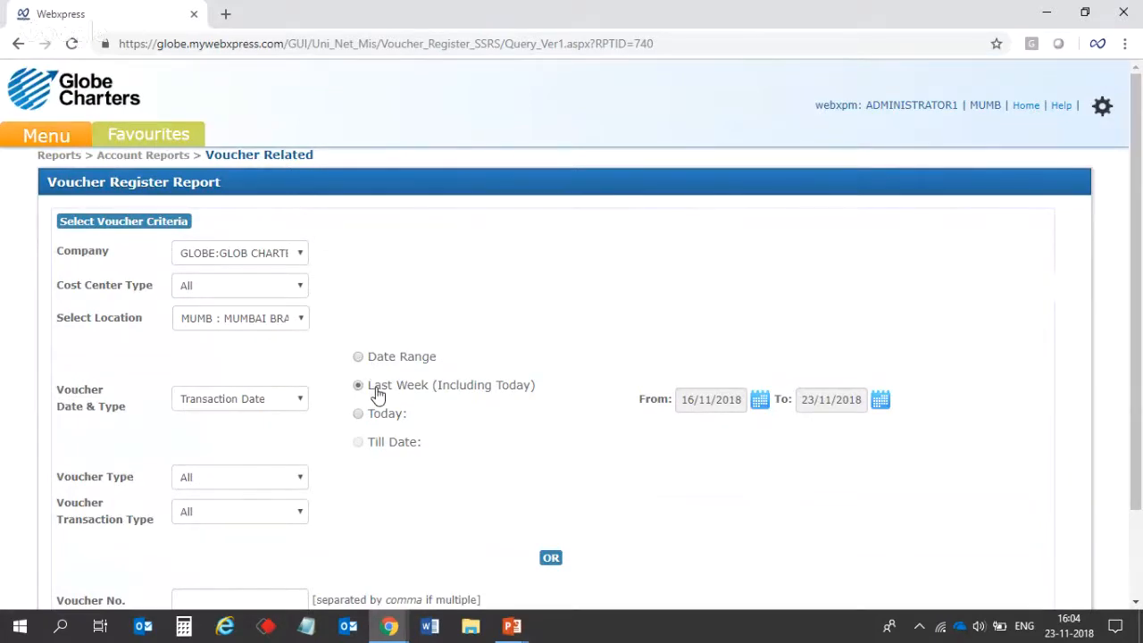
{"action": "left_click", "coordinate": [239, 488]}
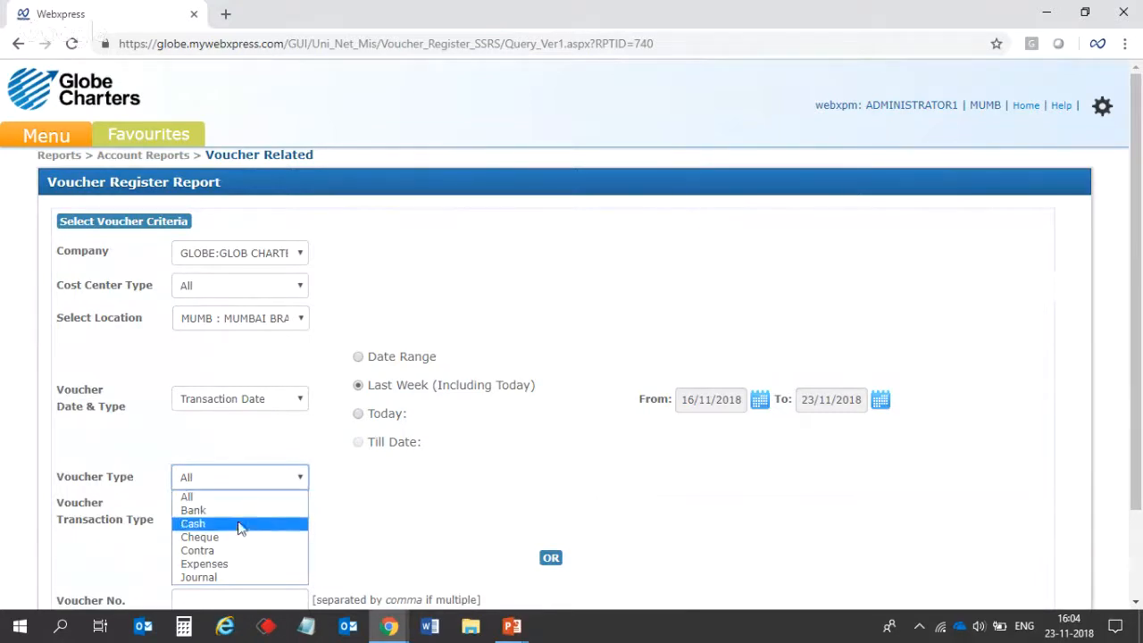
{"action": "left_click", "coordinate": [236, 503]}
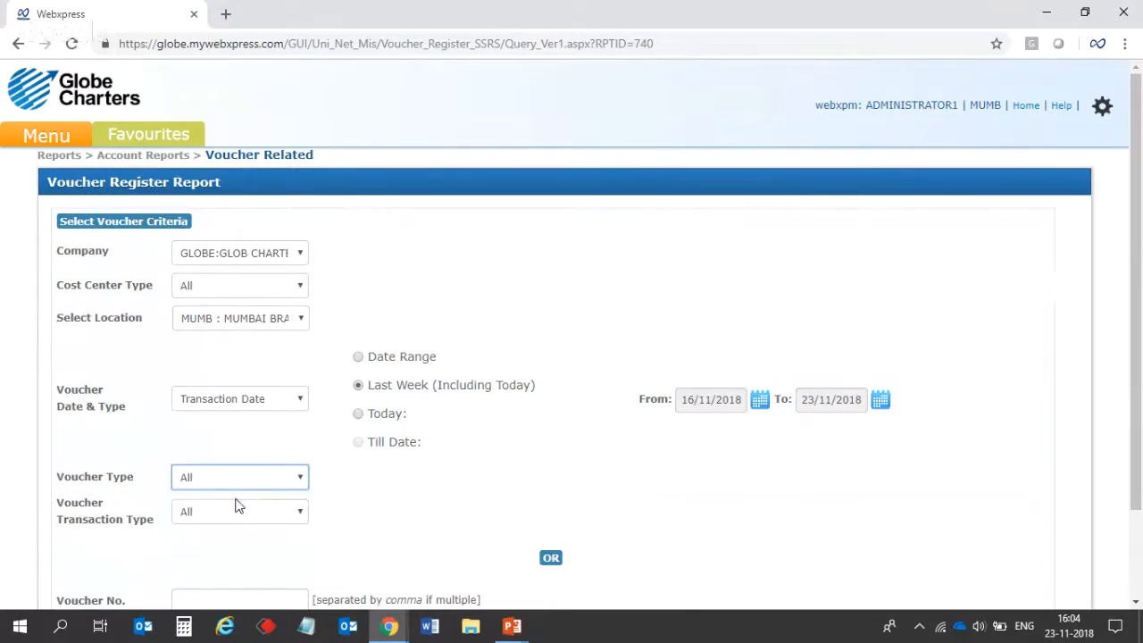
Keep All as the voucher transaction type, generate the Voucher Register for the last week, and look through its rows
{"action": "left_click", "coordinate": [237, 521]}
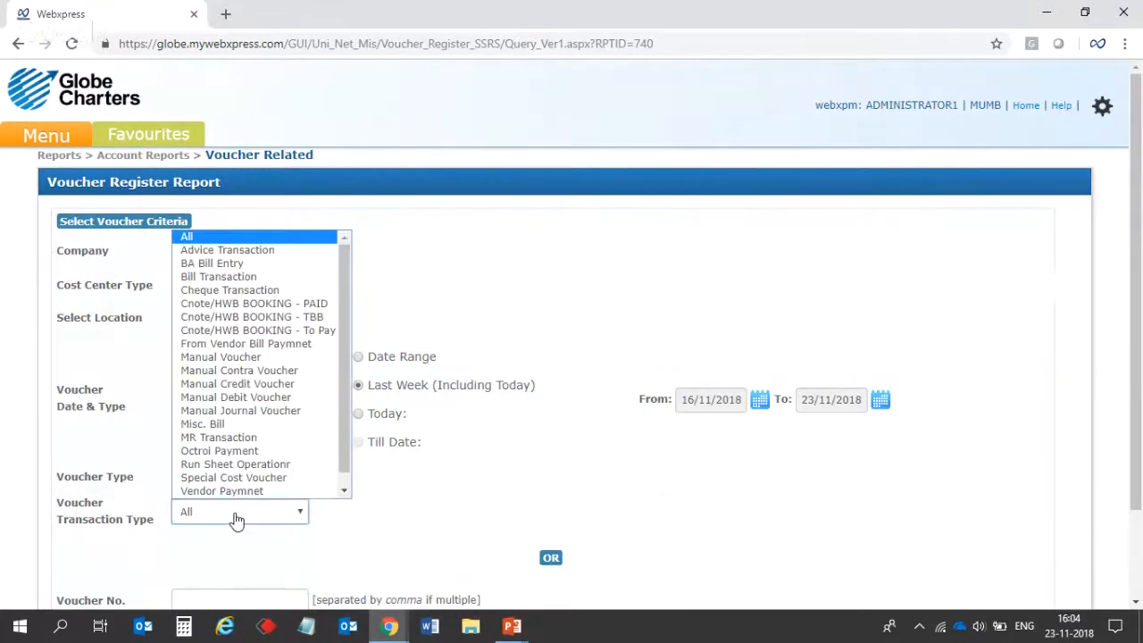
{"action": "left_click", "coordinate": [236, 520]}
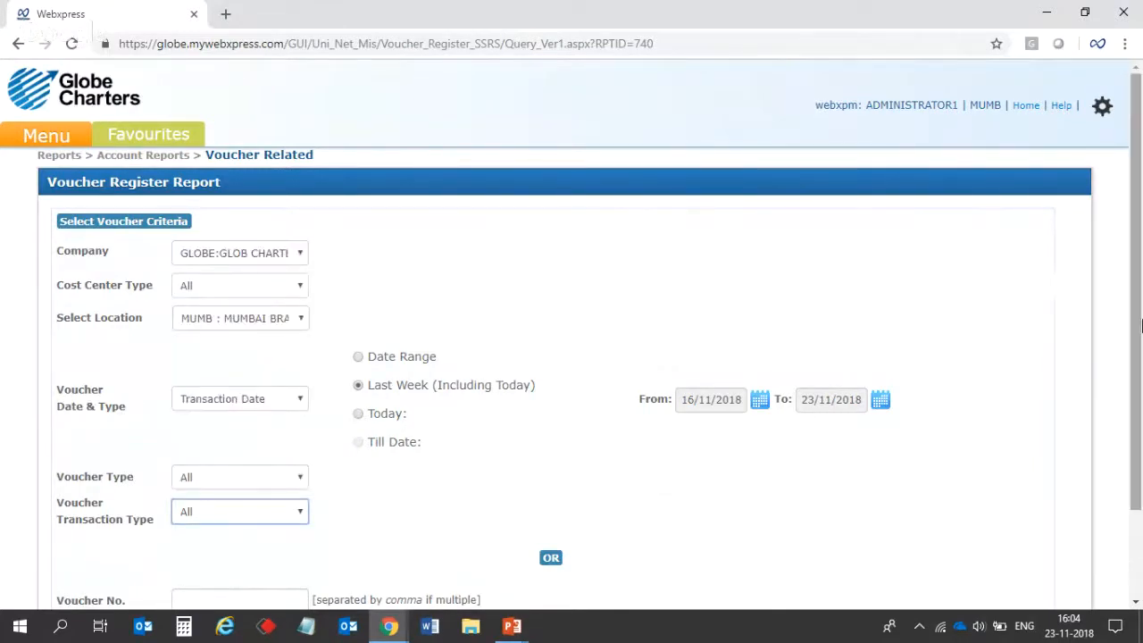
{"action": "scroll", "coordinate": [1116, 402], "scroll_direction": "down", "scroll_amount": 2}
{"action": "left_click", "coordinate": [568, 557]}
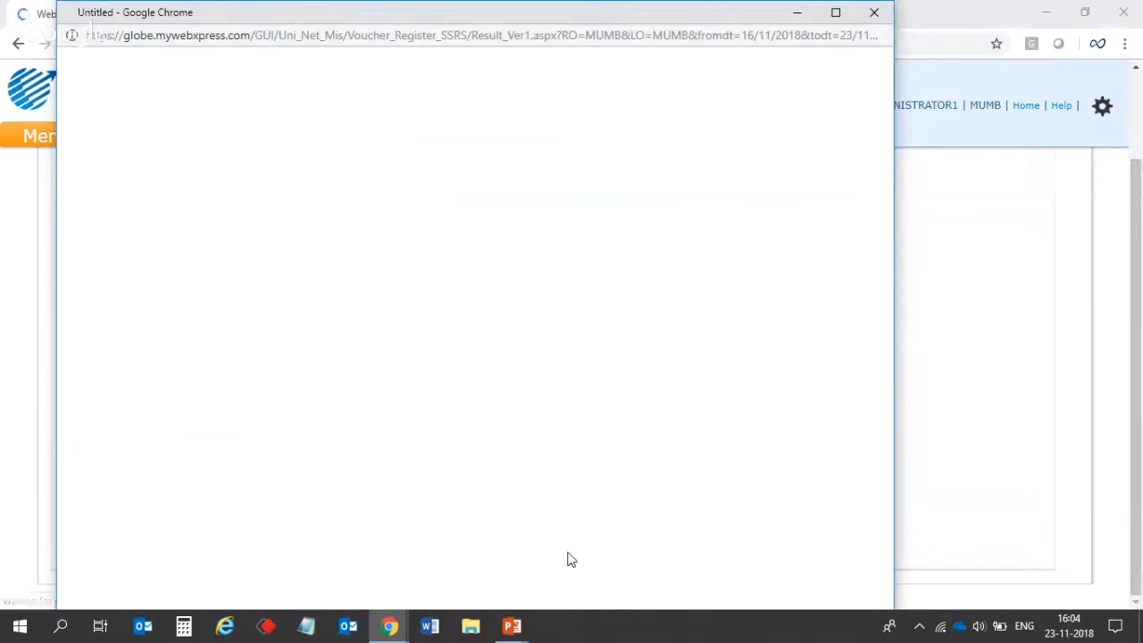
{"action": "left_click", "coordinate": [836, 14]}
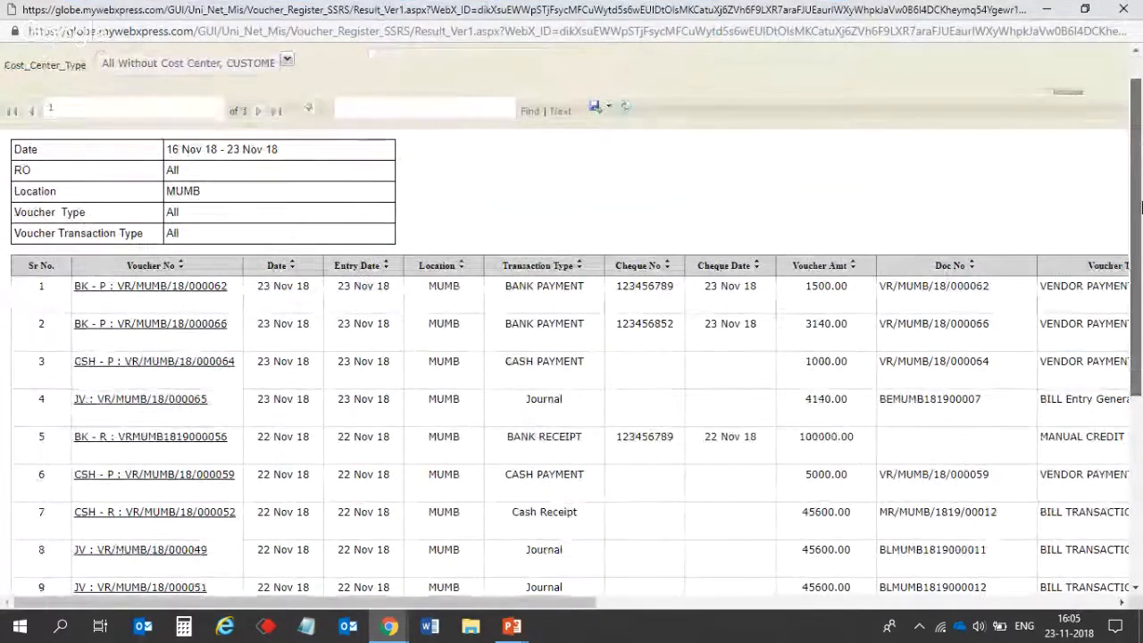
{"action": "left_click_drag", "start_coordinate": [1139, 186], "coordinate": [1140, 373]}
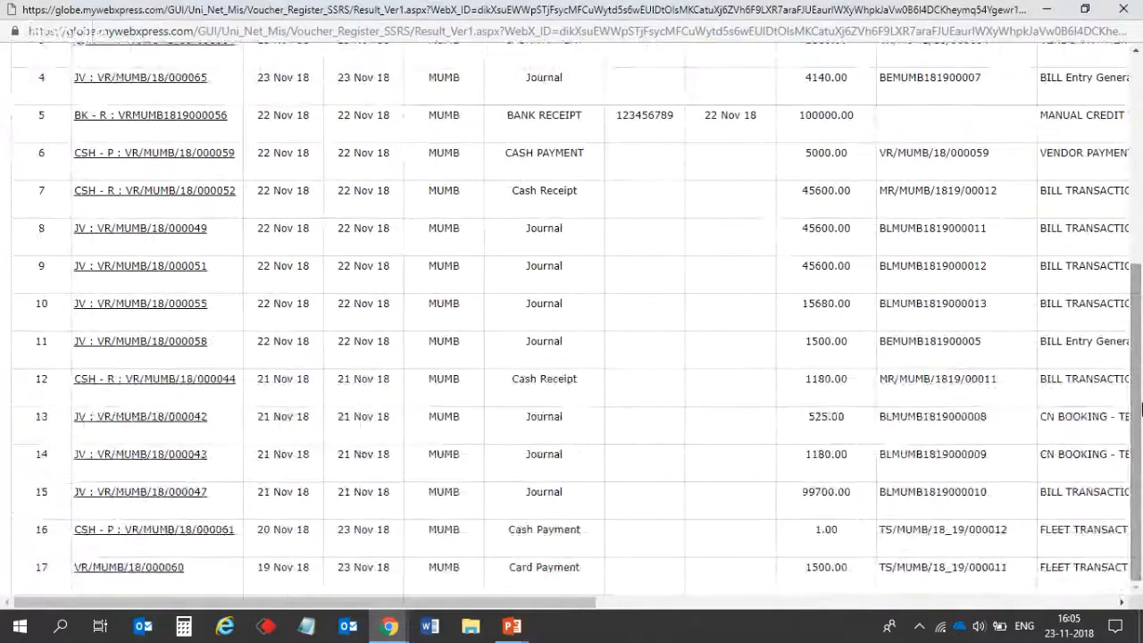
{"action": "left_click", "coordinate": [1048, 9]}
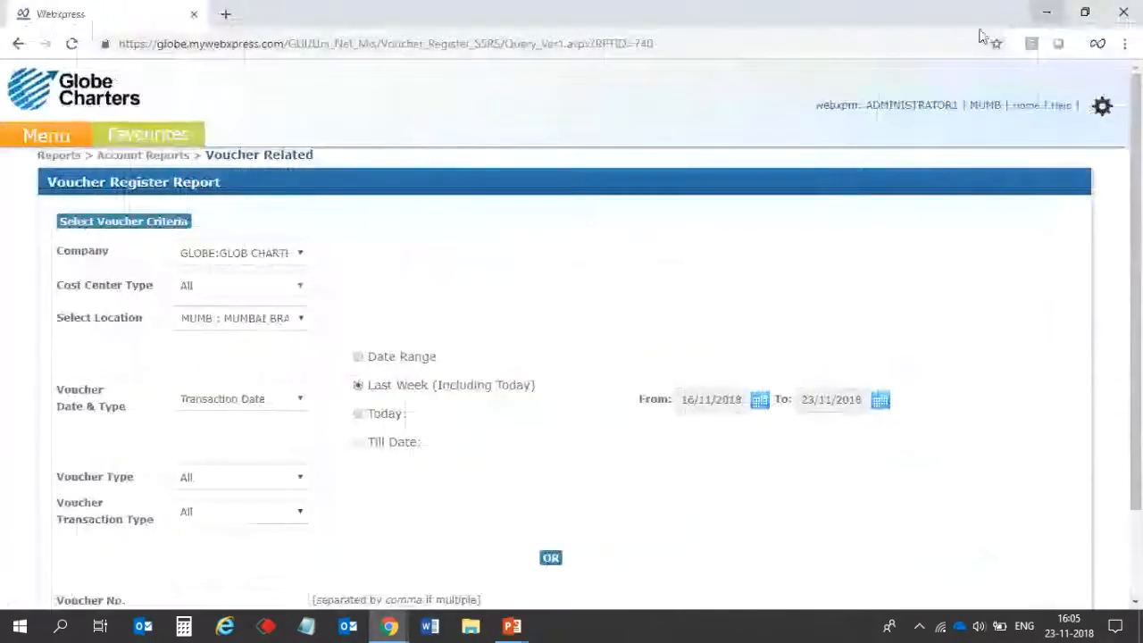
Restrict the voucher date to Today and generate the Voucher Register Report in an enlarged result window
{"action": "left_click", "coordinate": [374, 415]}
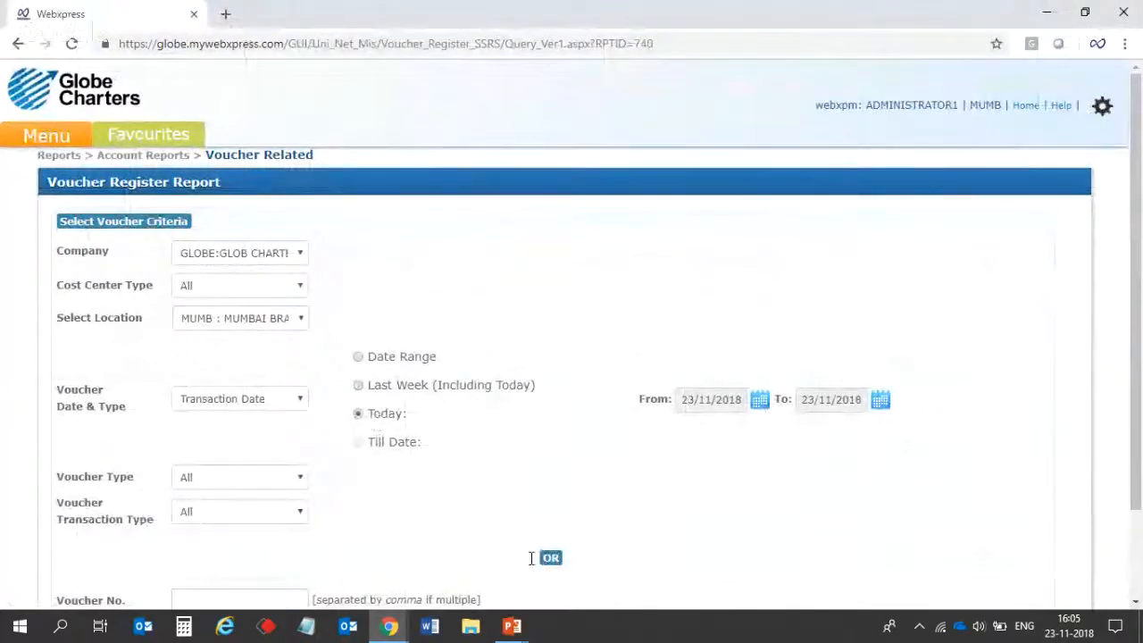
{"action": "scroll", "coordinate": [1140, 314], "scroll_direction": "down", "scroll_amount": 2}
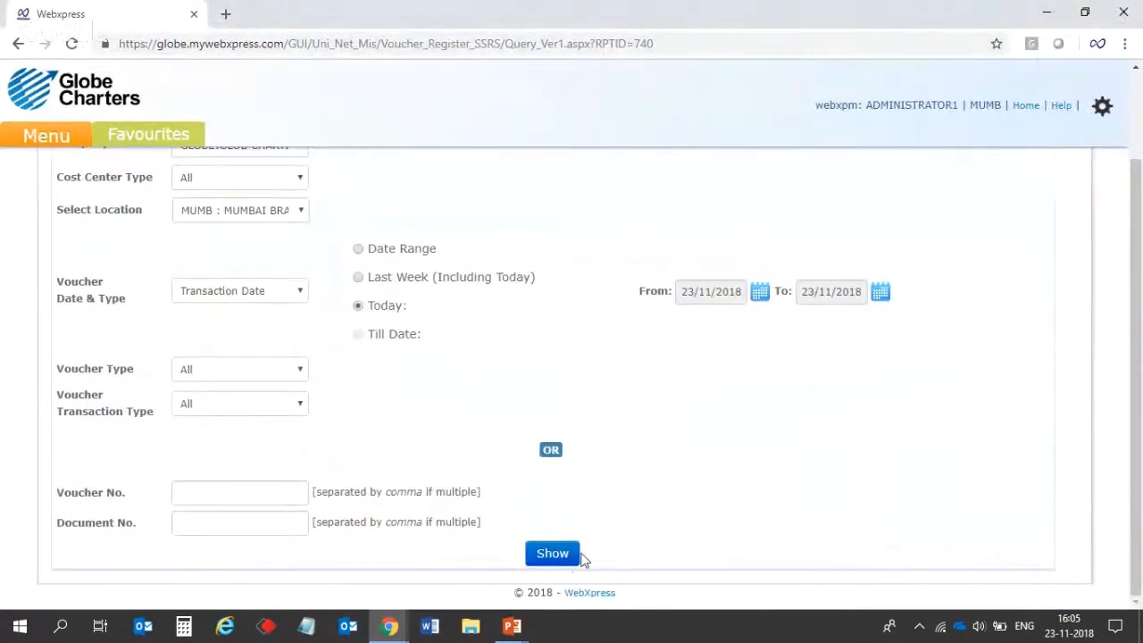
{"action": "left_click", "coordinate": [552, 553]}
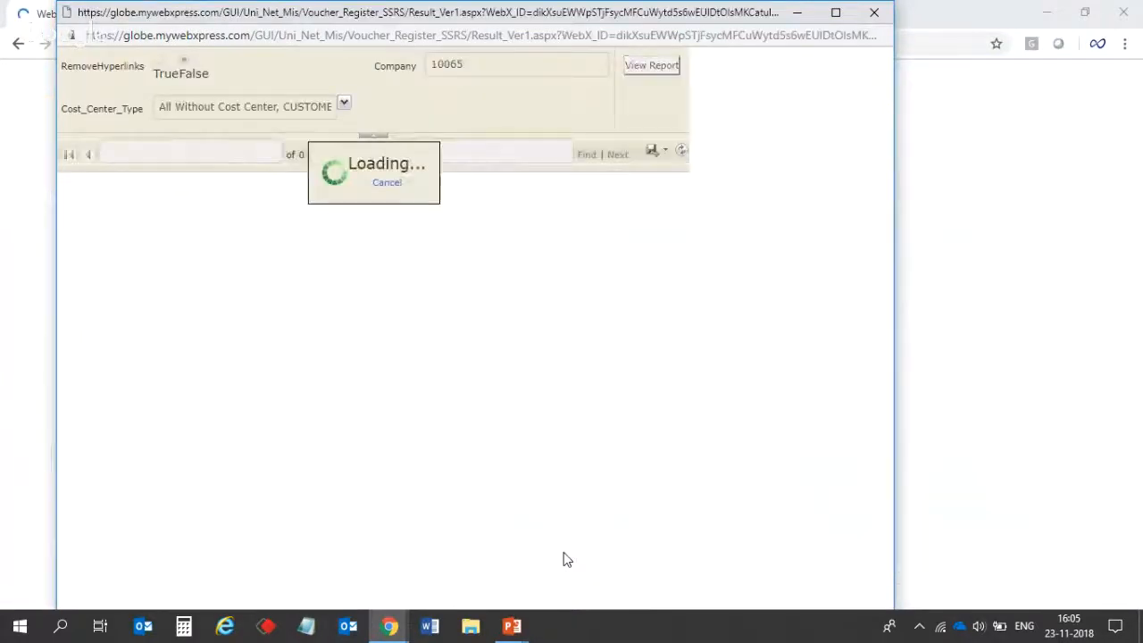
{"action": "left_click", "coordinate": [835, 14]}
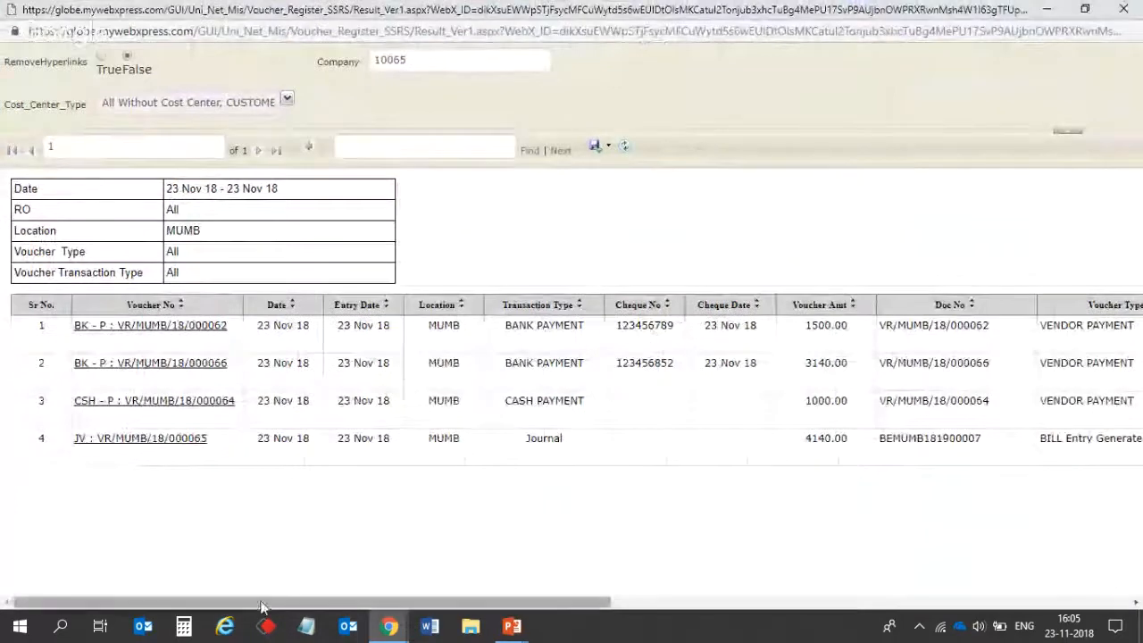
Examine the cash payment row in the register: transaction type, amount, document number, voucher type, party name and narration
{"action": "mouse_move", "coordinate": [265, 604]}
{"action": "left_mouse_down"}
{"action": "mouse_move", "coordinate": [301, 604]}
{"action": "mouse_move", "coordinate": [264, 604]}
{"action": "left_mouse_up"}
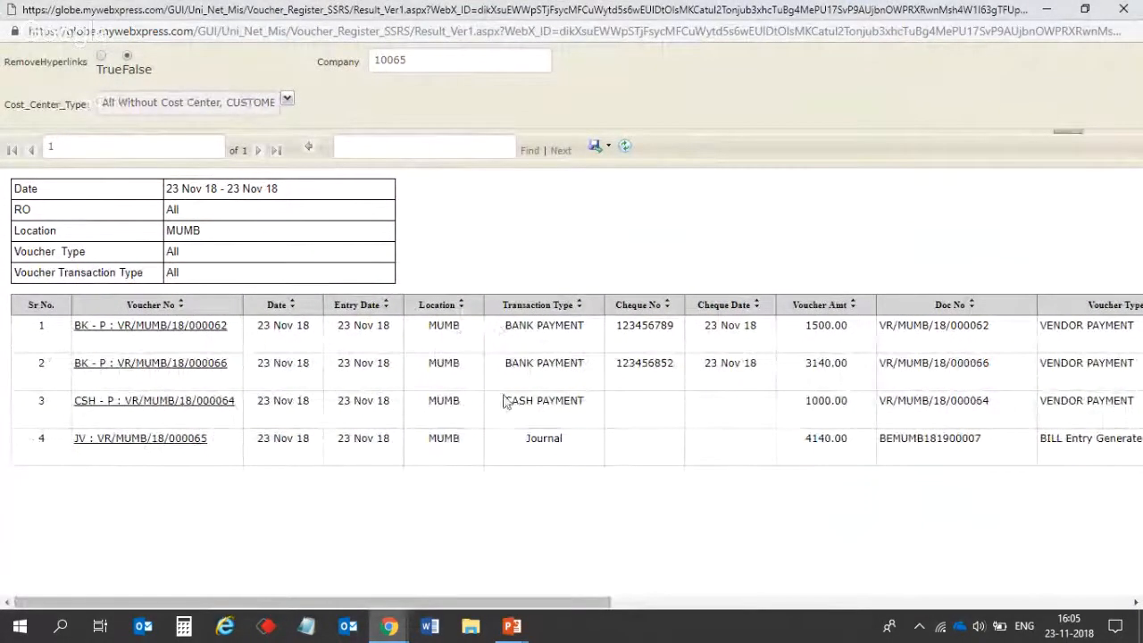
{"action": "left_click_drag", "start_coordinate": [505, 406], "coordinate": [592, 411]}
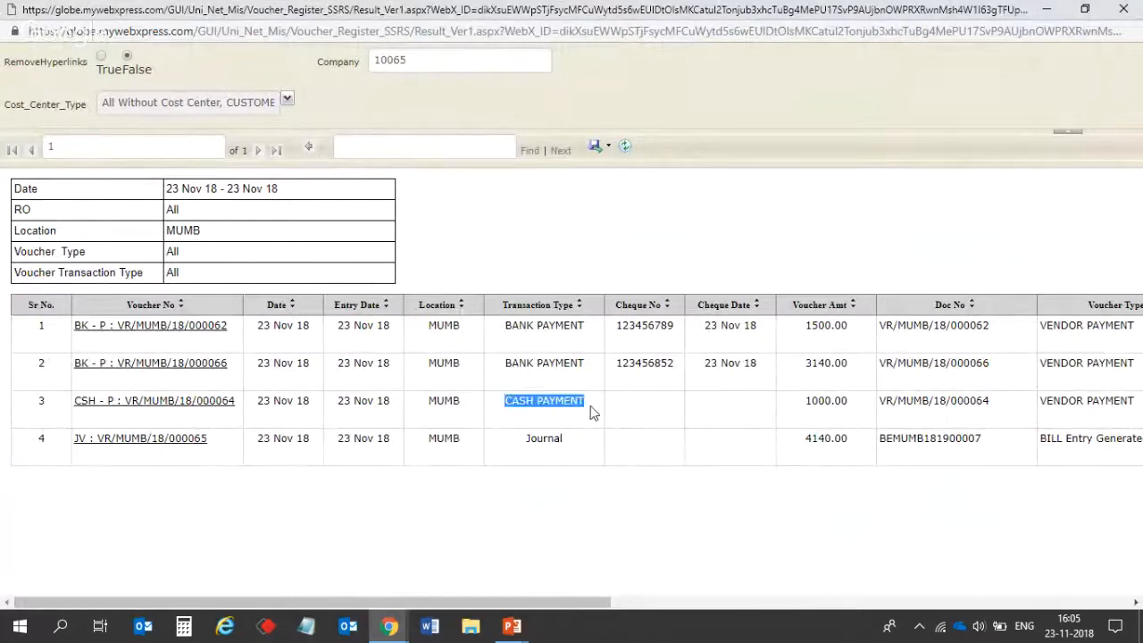
{"action": "left_click_drag", "start_coordinate": [797, 404], "coordinate": [854, 408]}
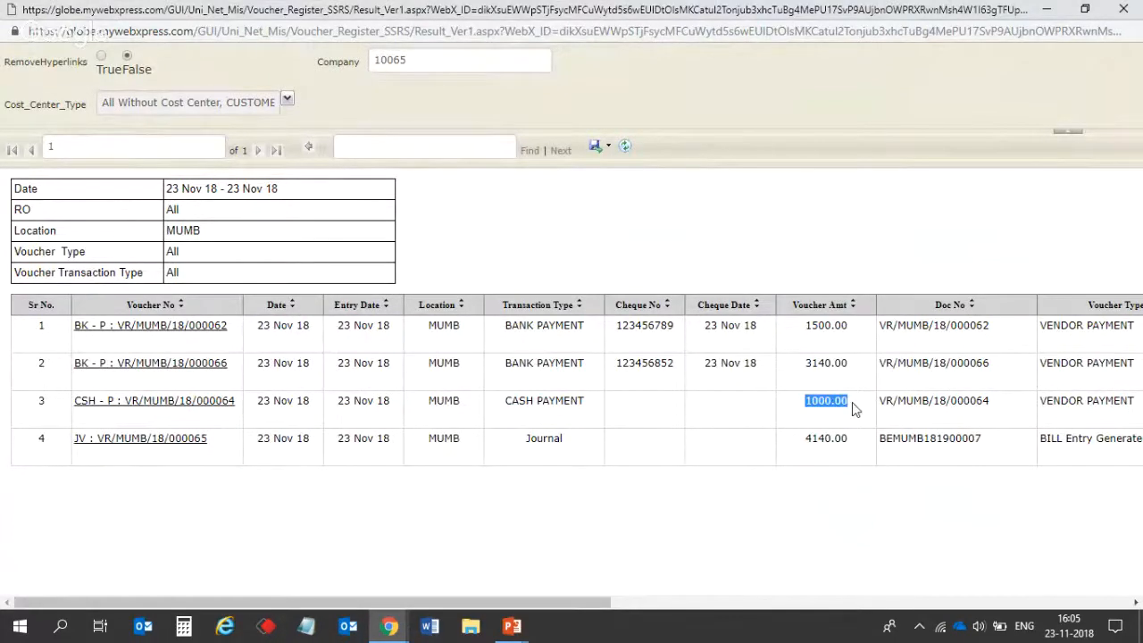
{"action": "left_click_drag", "start_coordinate": [474, 604], "coordinate": [633, 605]}
{"action": "left_click_drag", "start_coordinate": [845, 411], "coordinate": [739, 415]}
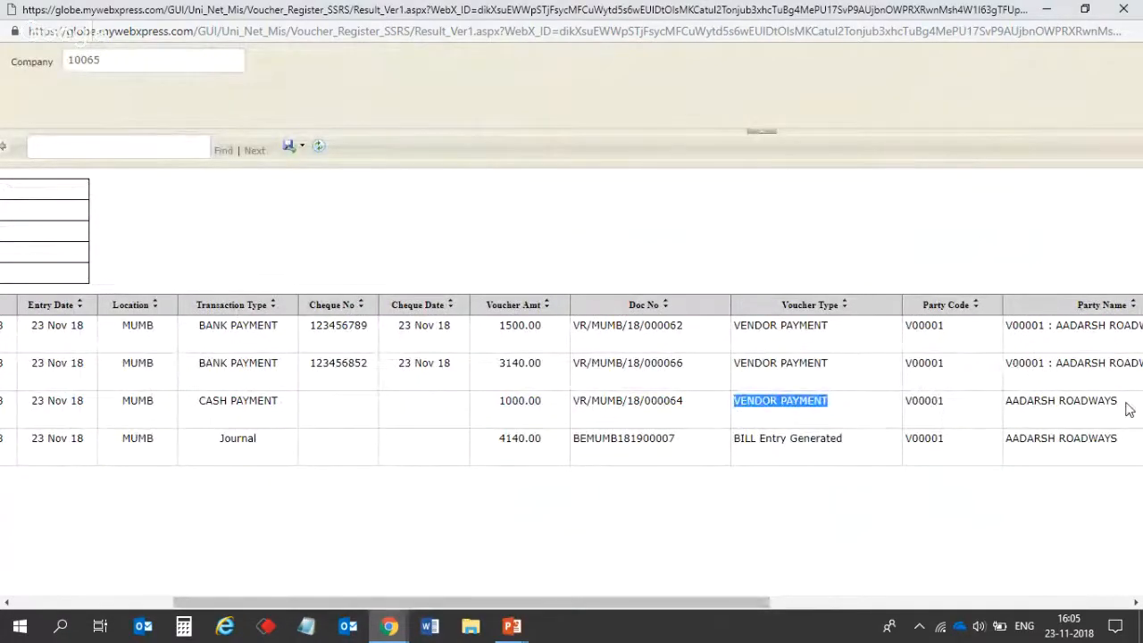
{"action": "left_click_drag", "start_coordinate": [1130, 409], "coordinate": [1004, 408]}
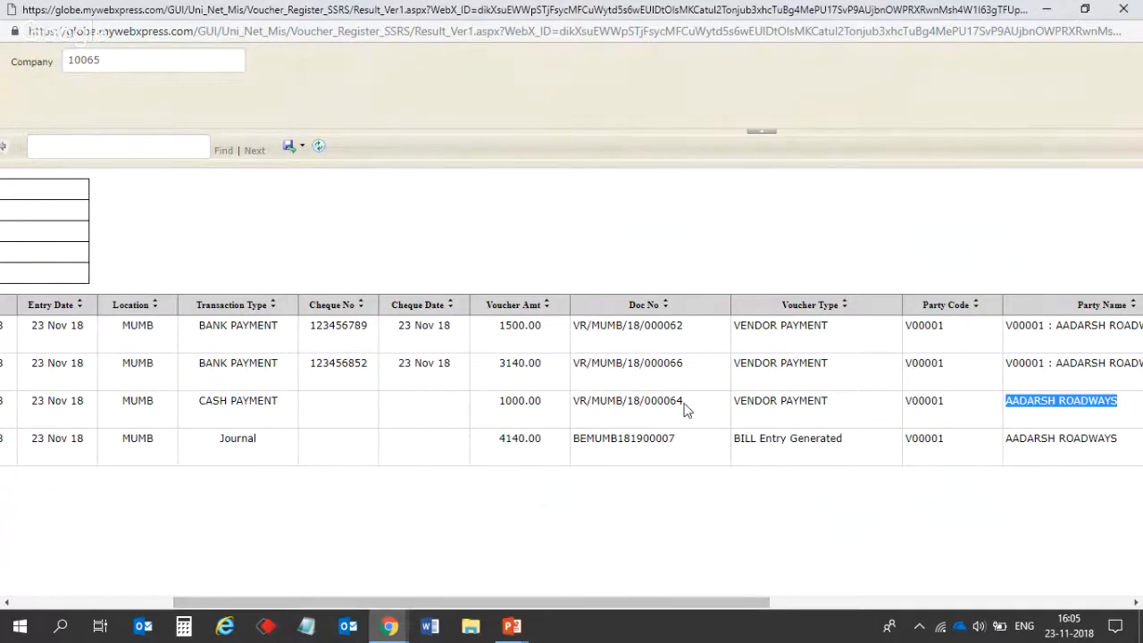
{"action": "left_click_drag", "start_coordinate": [684, 409], "coordinate": [581, 404]}
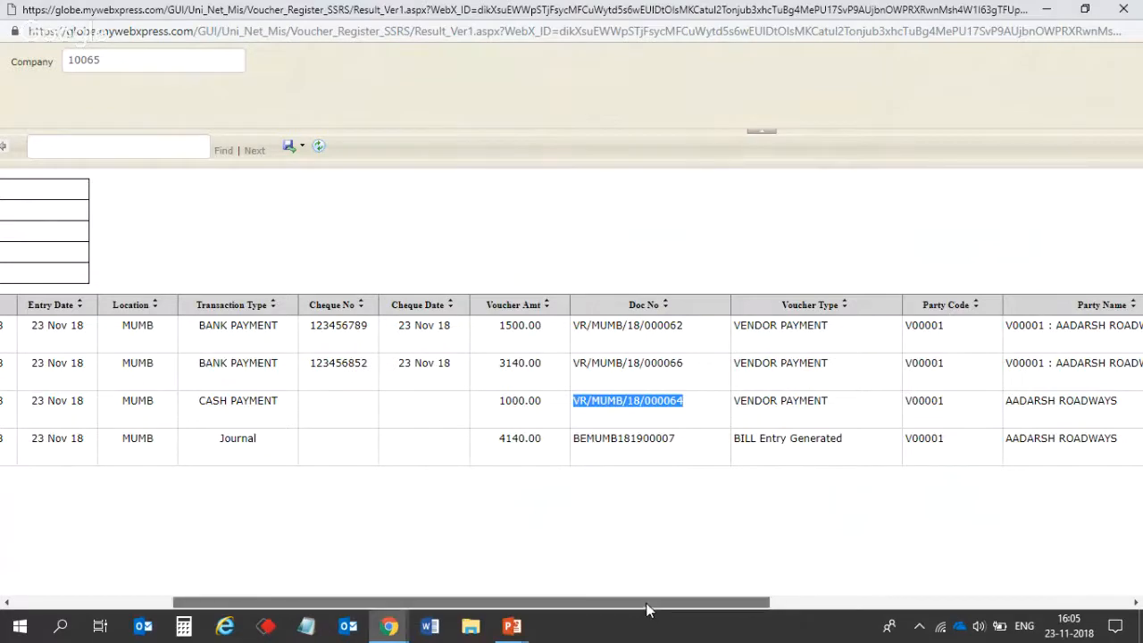
{"action": "left_click_drag", "start_coordinate": [648, 603], "coordinate": [855, 609]}
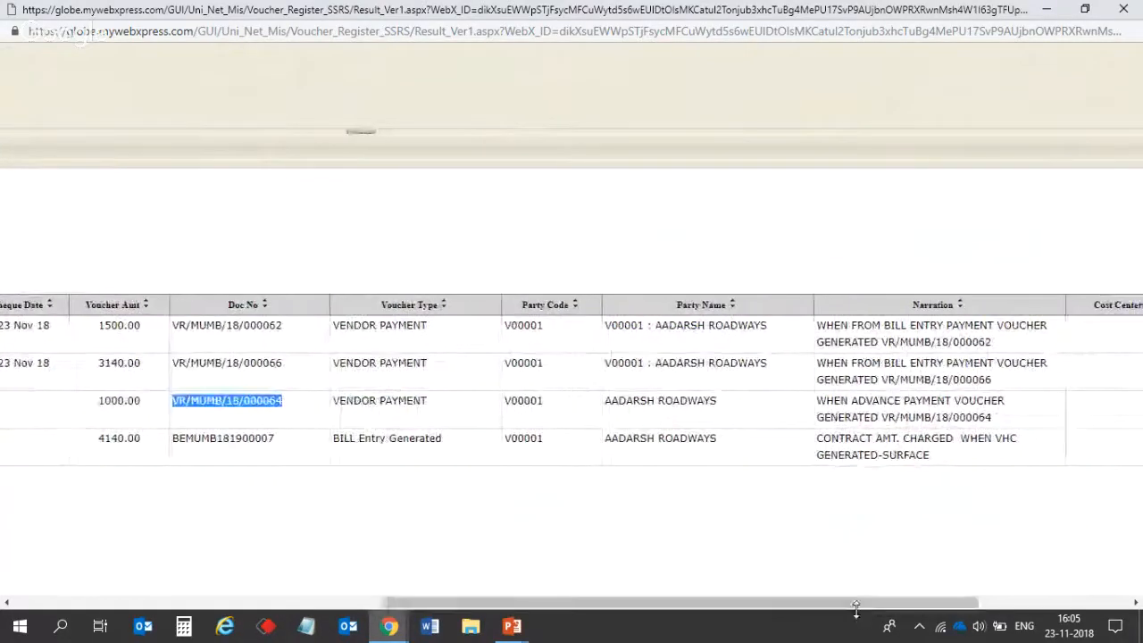
{"action": "left_click_drag", "start_coordinate": [816, 400], "coordinate": [997, 417]}
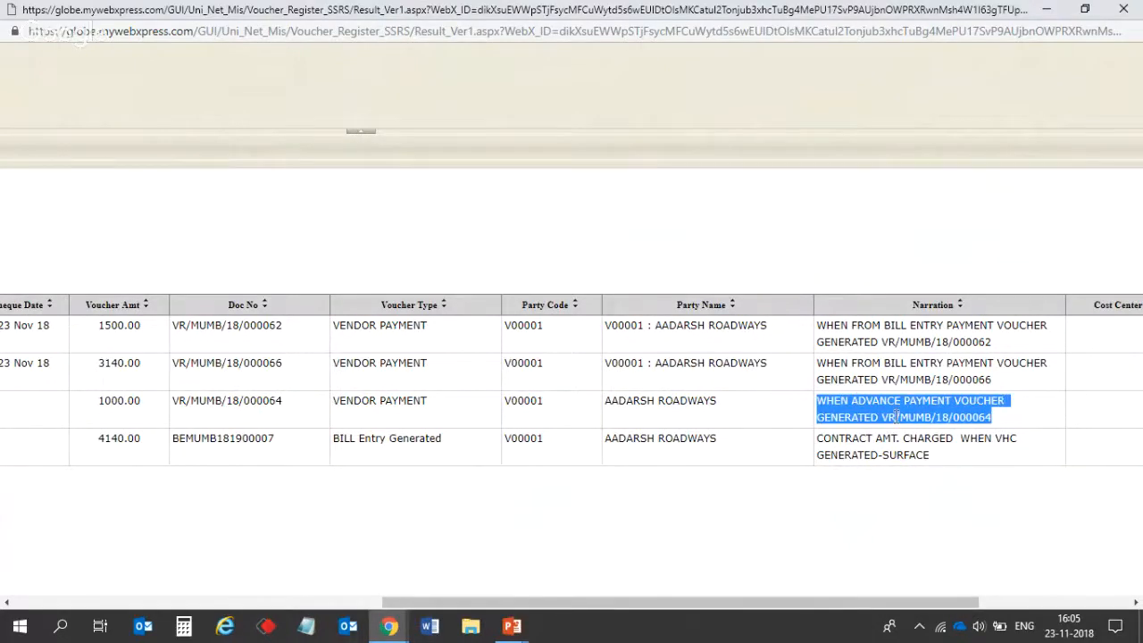
{"action": "left_click_drag", "start_coordinate": [949, 603], "coordinate": [514, 630]}
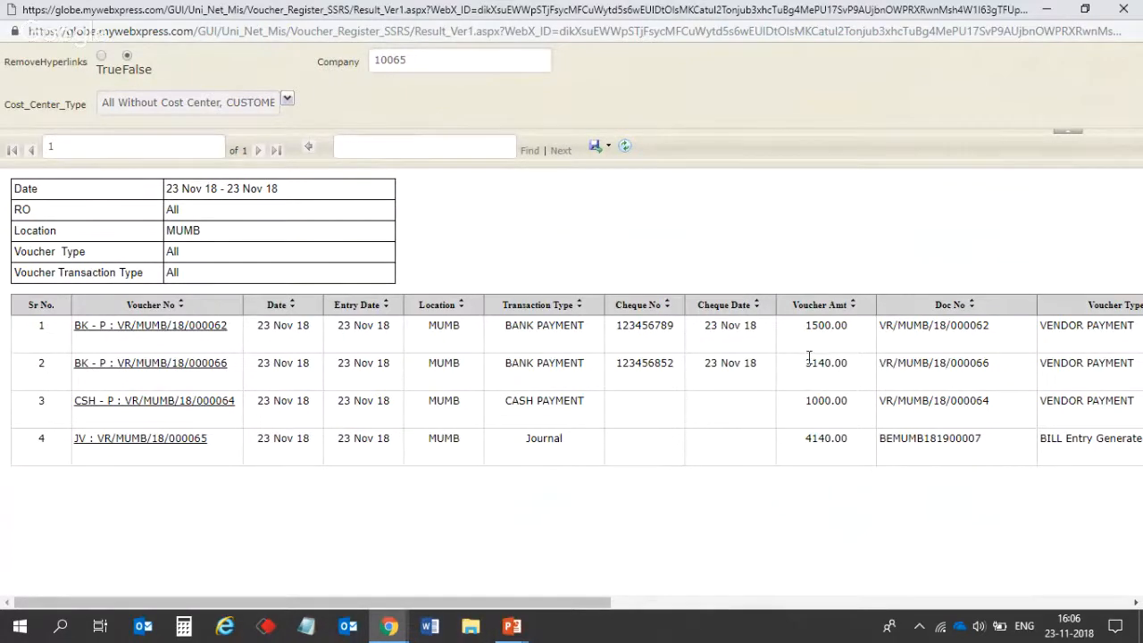
Examine the amount and transaction type of the second bank payment row in the register
{"action": "left_click_drag", "start_coordinate": [806, 362], "coordinate": [845, 365]}
{"action": "left_click_drag", "start_coordinate": [1039, 362], "coordinate": [1122, 362]}
{"action": "left_click_drag", "start_coordinate": [775, 364], "coordinate": [712, 361]}
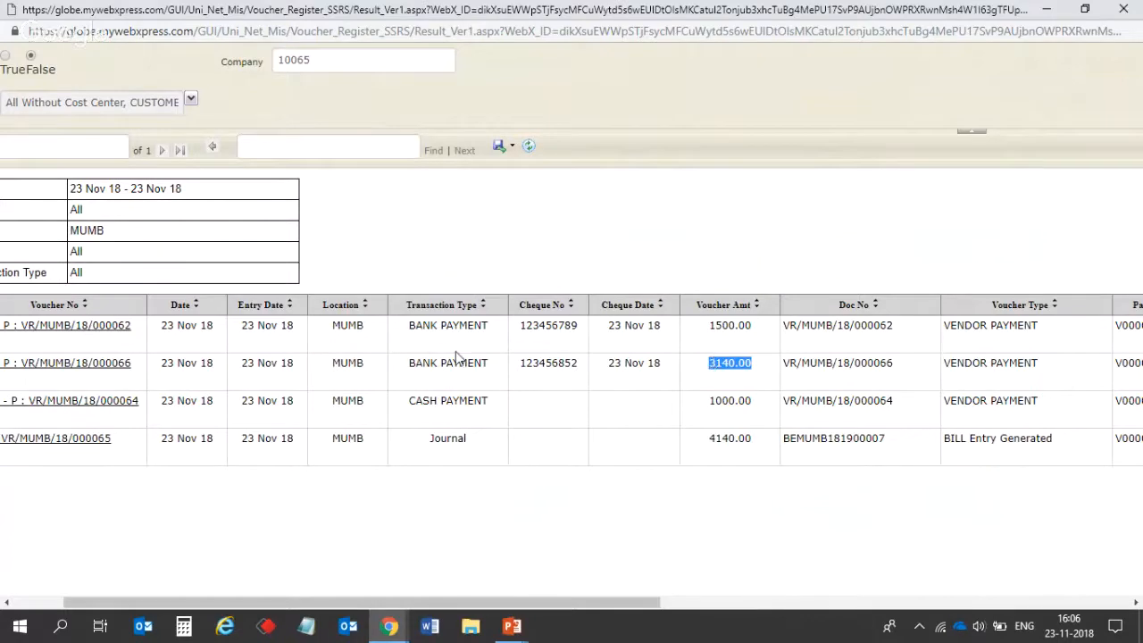
{"action": "left_click_drag", "start_coordinate": [505, 366], "coordinate": [411, 364]}
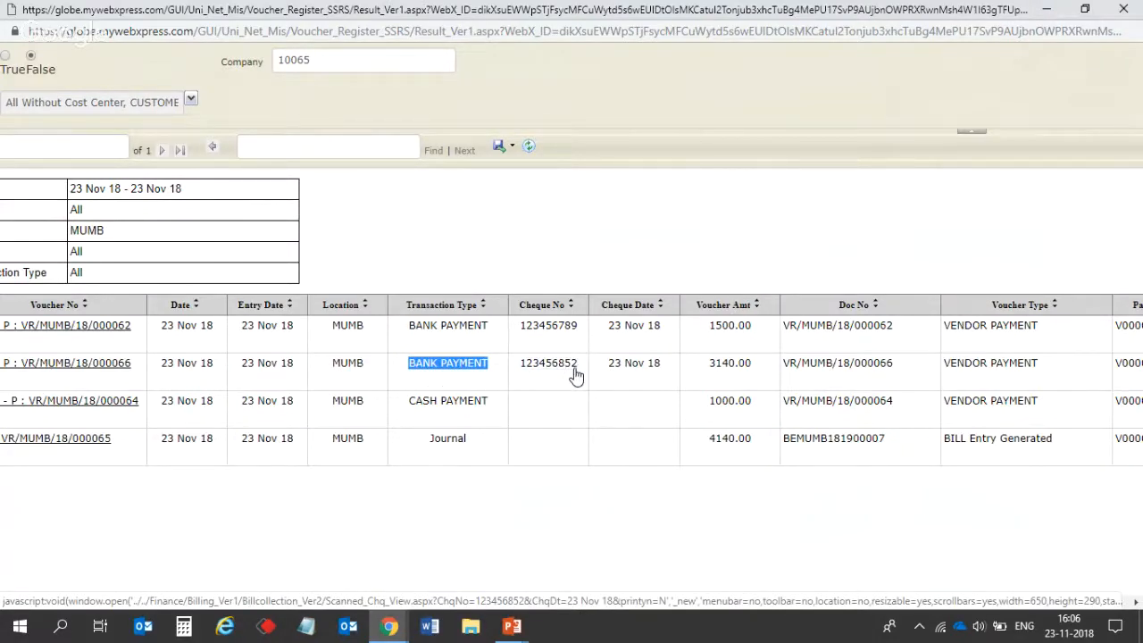
Open the debit voucher of the 3140.00 bank payment, examine its bank and sundry creditors ledger entries, and close it
{"action": "left_click", "coordinate": [80, 372]}
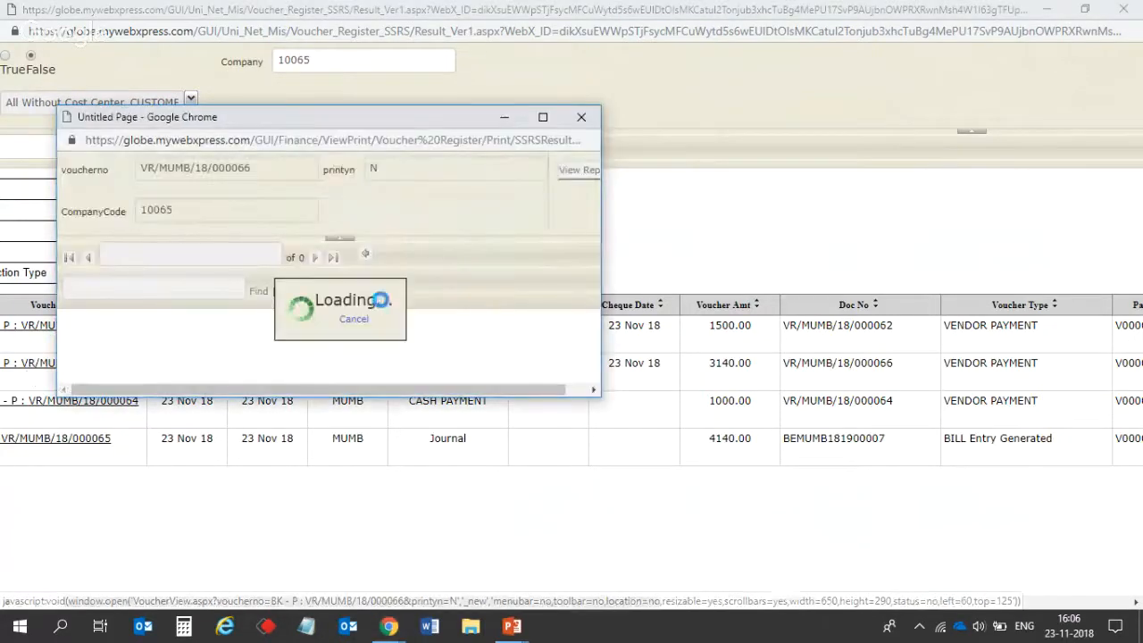
{"action": "left_click", "coordinate": [541, 117]}
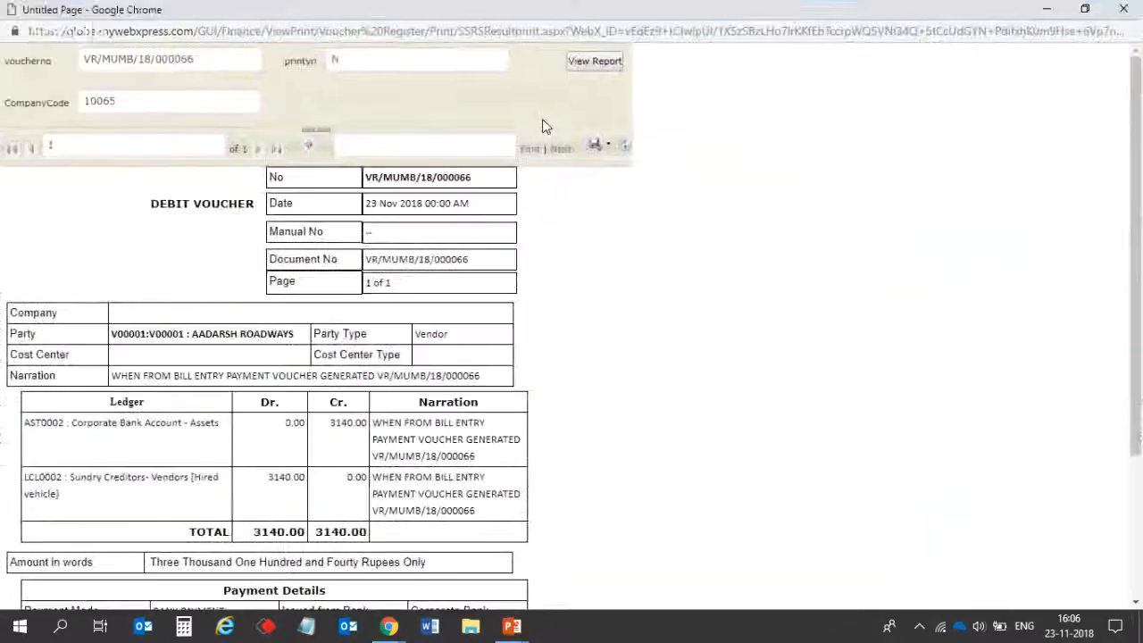
{"action": "left_click_drag", "start_coordinate": [1140, 136], "coordinate": [1140, 216]}
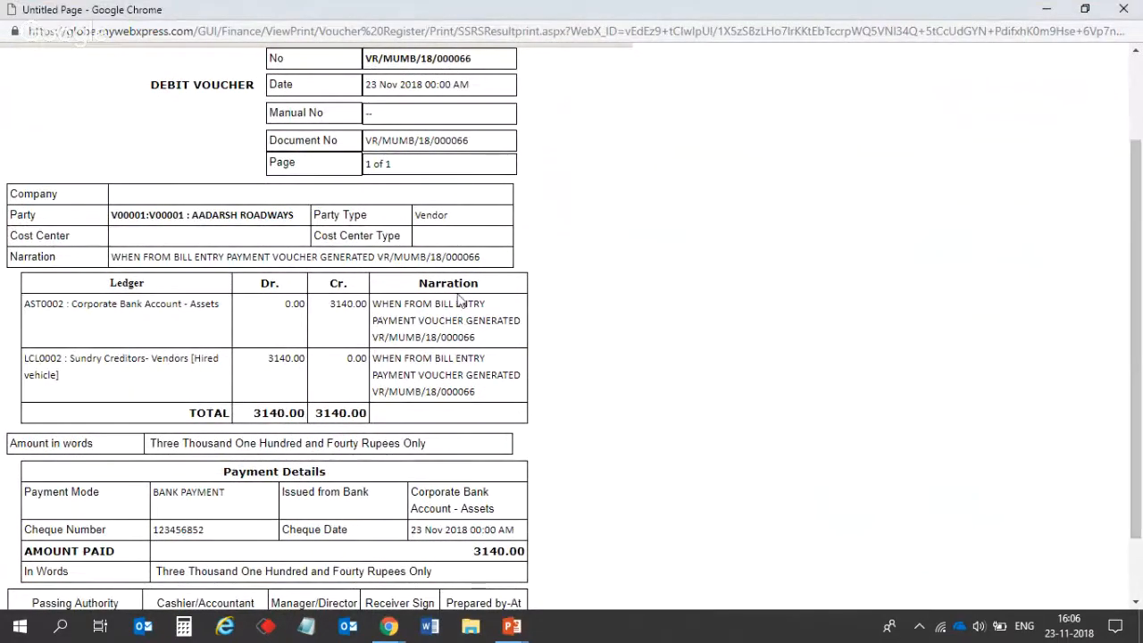
{"action": "left_click_drag", "start_coordinate": [230, 310], "coordinate": [27, 318]}
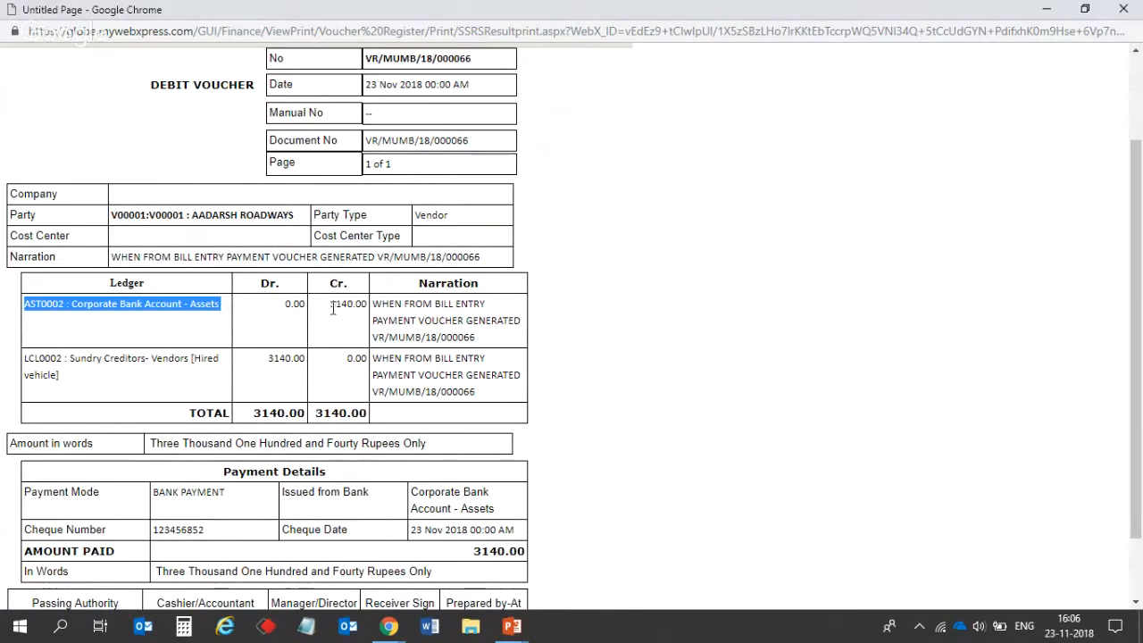
{"action": "left_click_drag", "start_coordinate": [329, 312], "coordinate": [364, 308]}
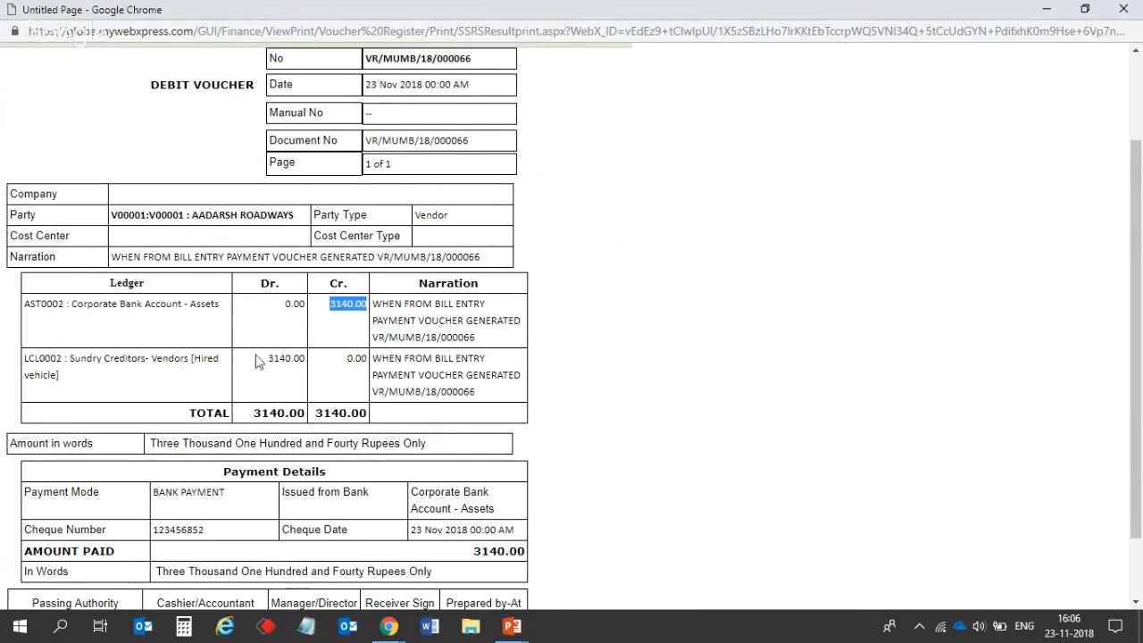
{"action": "left_click_drag", "start_coordinate": [265, 358], "coordinate": [306, 361]}
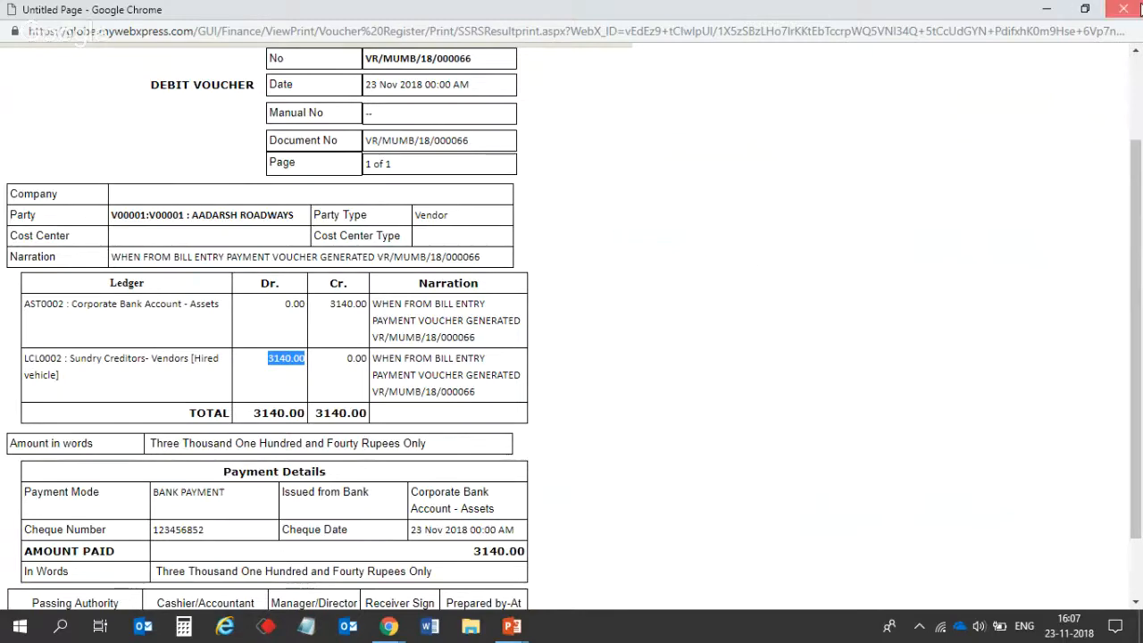
{"action": "left_click", "coordinate": [1139, 8]}
Return to the main Webxpress window and open the General Ledger Report from the Vendor Invoice reports
{"action": "mouse_move", "coordinate": [511, 621]}
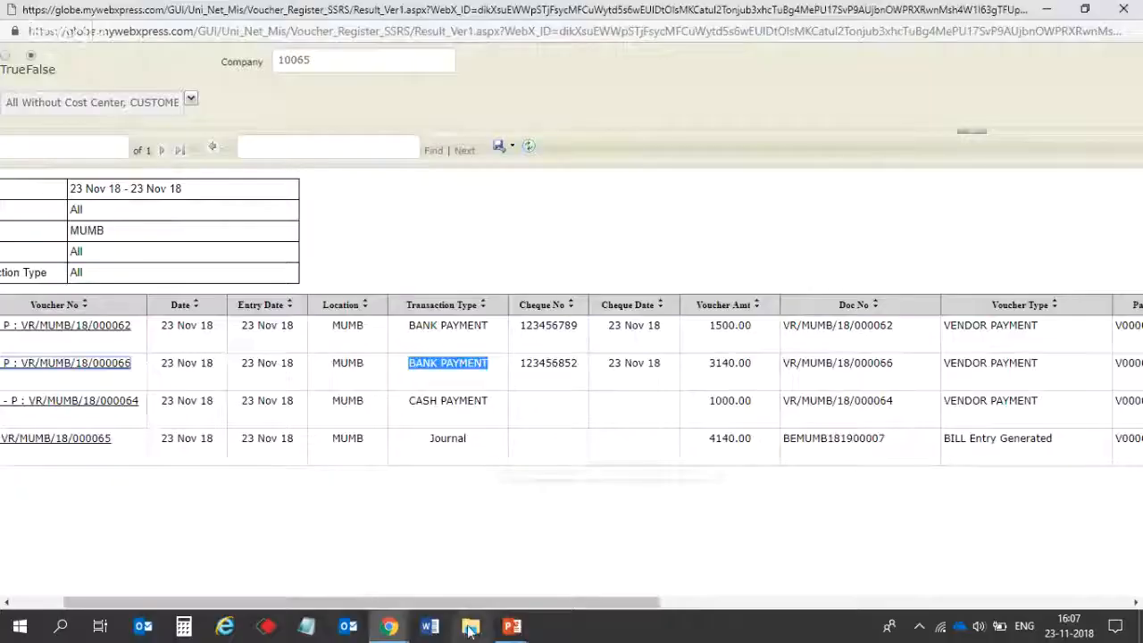
{"action": "mouse_move", "coordinate": [389, 627]}
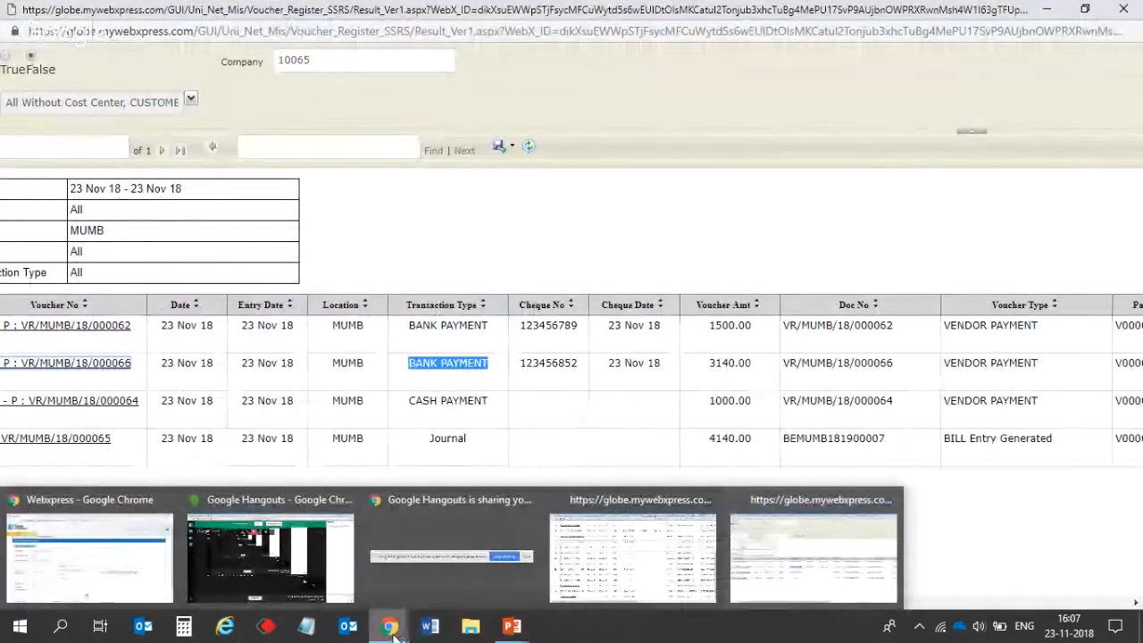
{"action": "left_click", "coordinate": [140, 574]}
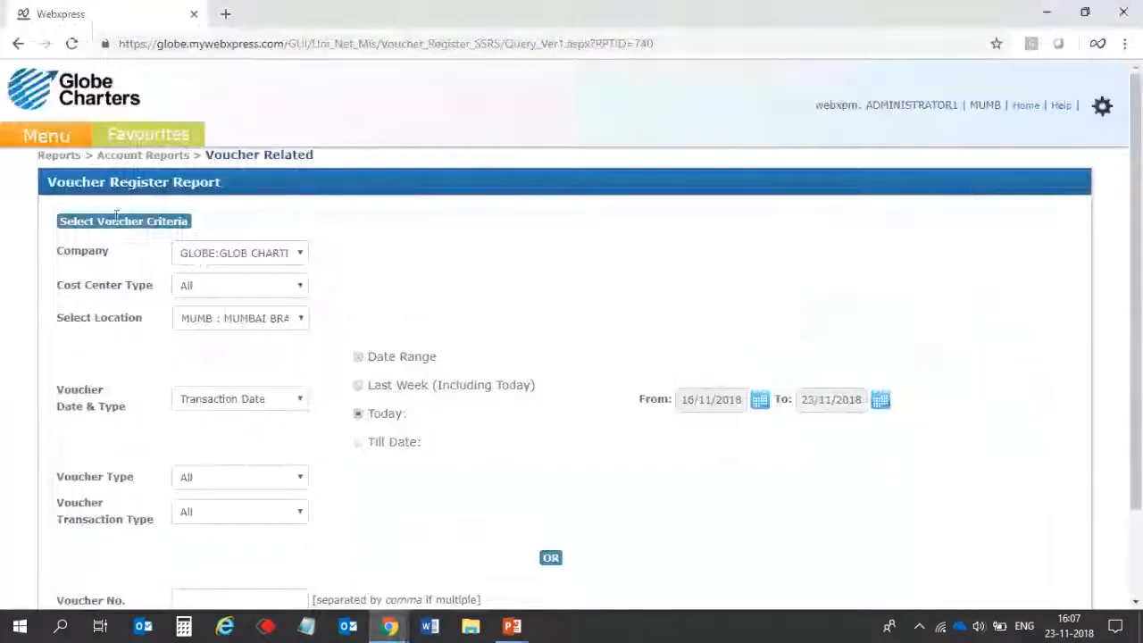
{"action": "left_click", "coordinate": [47, 136]}
{"action": "mouse_move", "coordinate": [72, 427]}
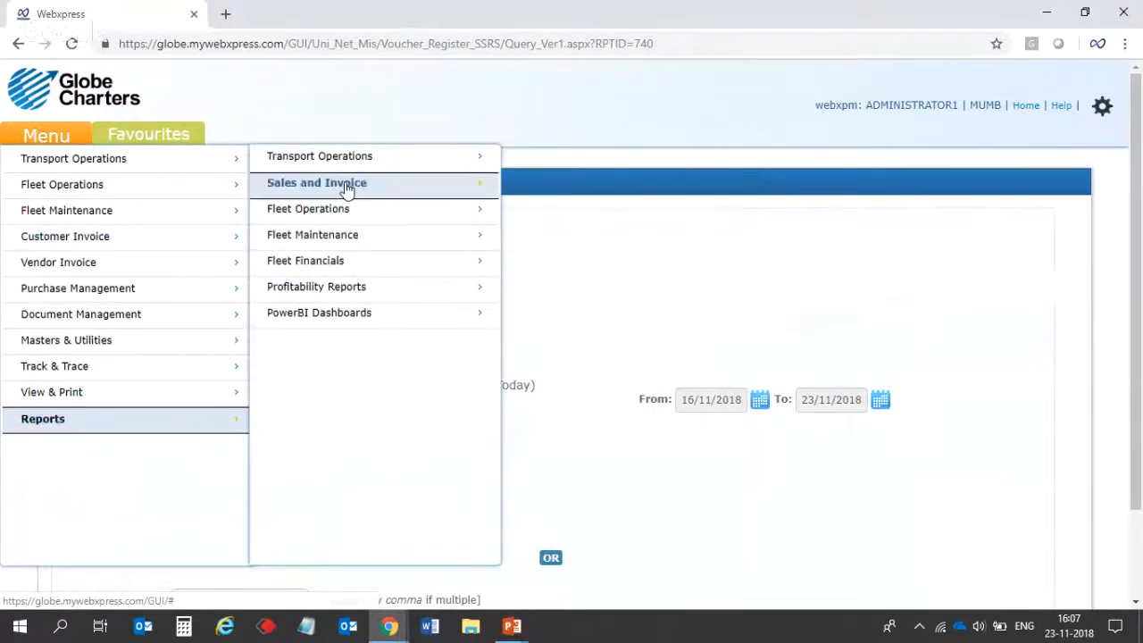
{"action": "mouse_move", "coordinate": [443, 189]}
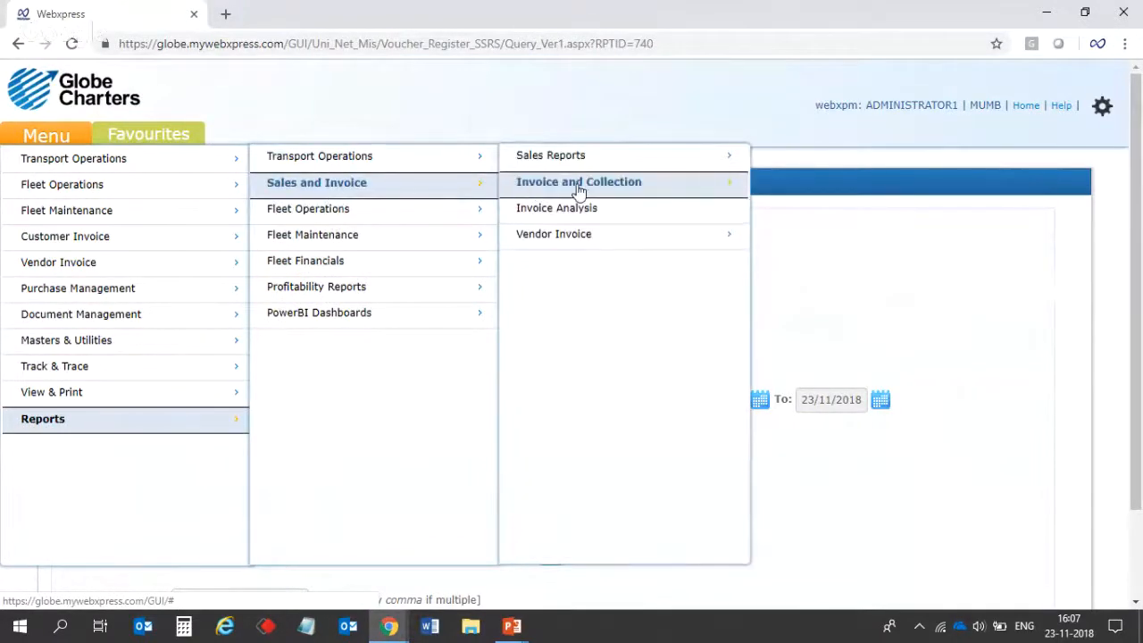
{"action": "mouse_move", "coordinate": [597, 237]}
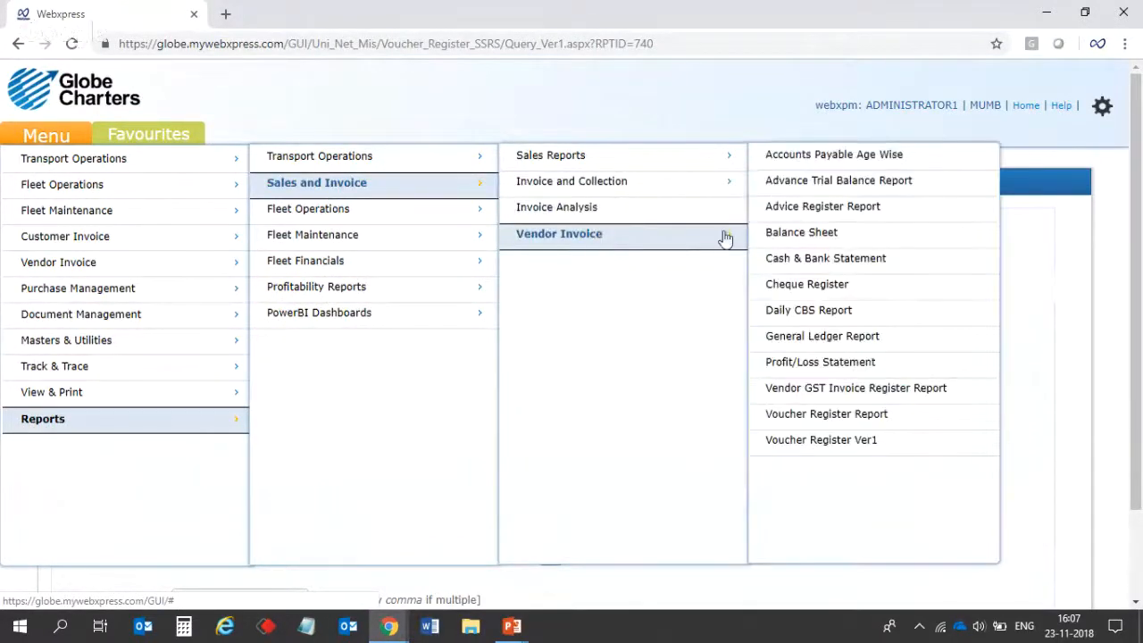
{"action": "left_click", "coordinate": [912, 350]}
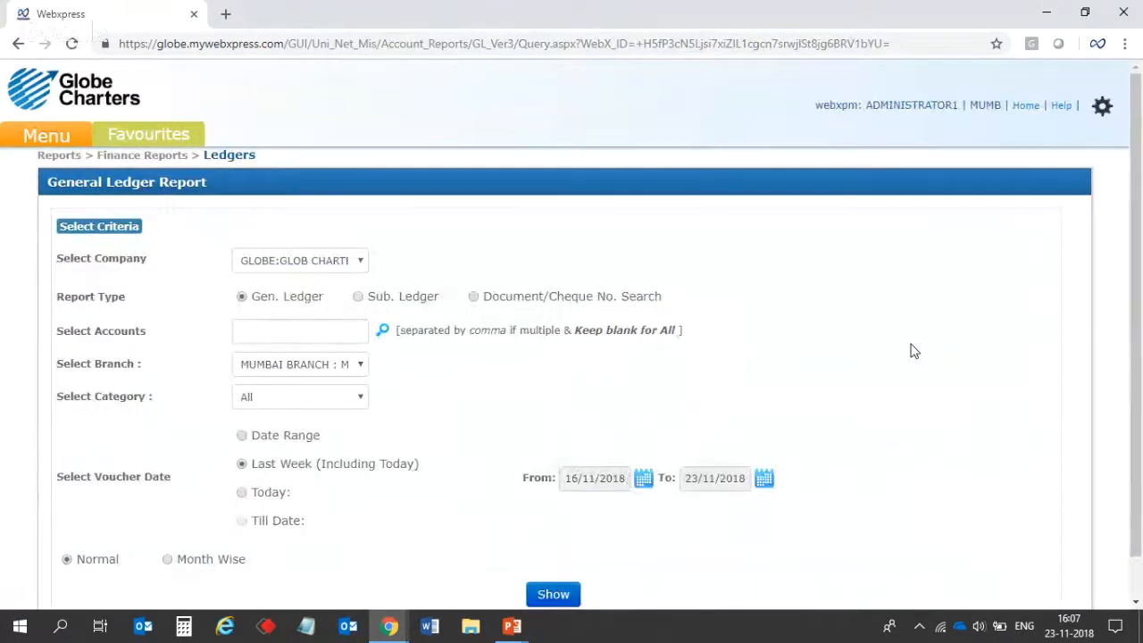
{"action": "scroll", "coordinate": [1141, 310], "scroll_direction": "down", "scroll_amount": 1}
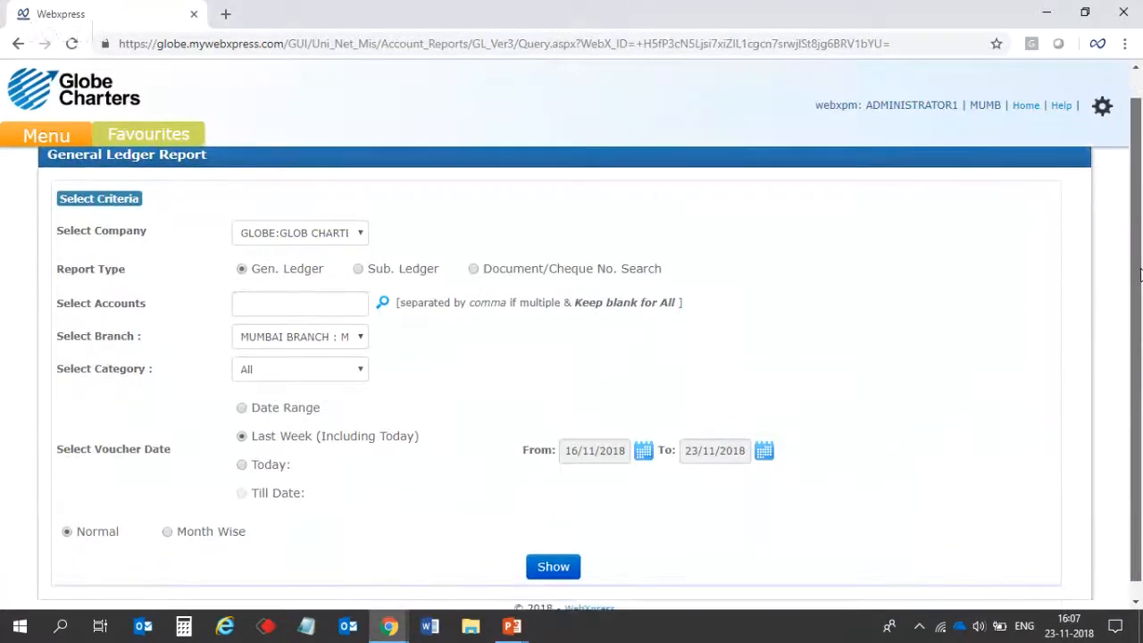
Generate the General Ledger Report for all accounts with today's voucher date and enlarge the result window
{"action": "left_click", "coordinate": [287, 286]}
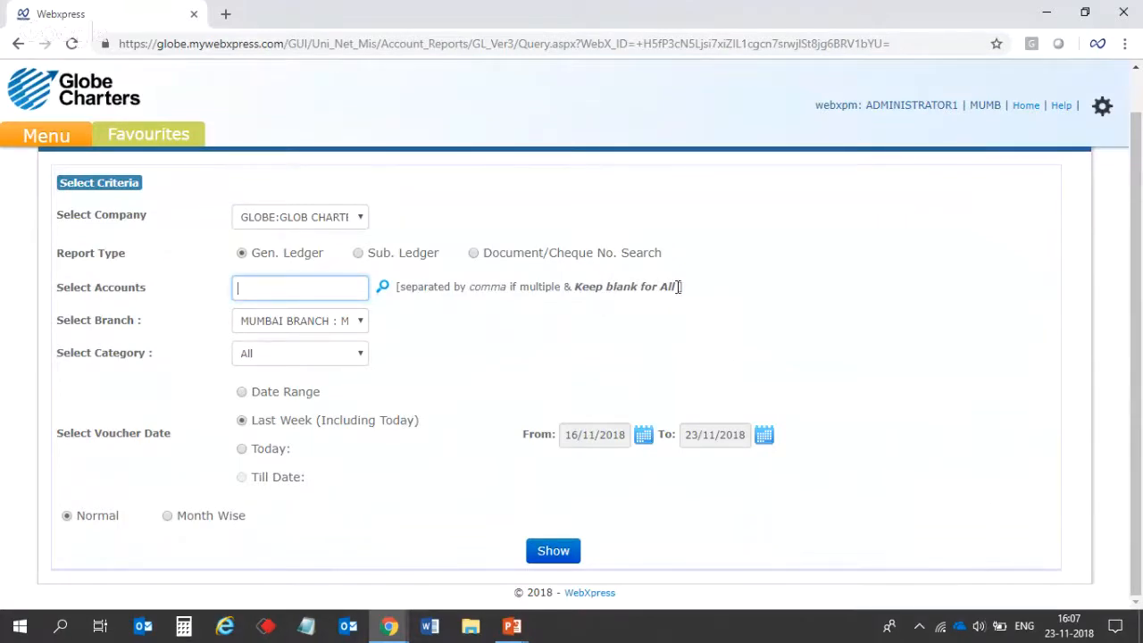
{"action": "left_click", "coordinate": [242, 451]}
{"action": "left_click", "coordinate": [553, 555]}
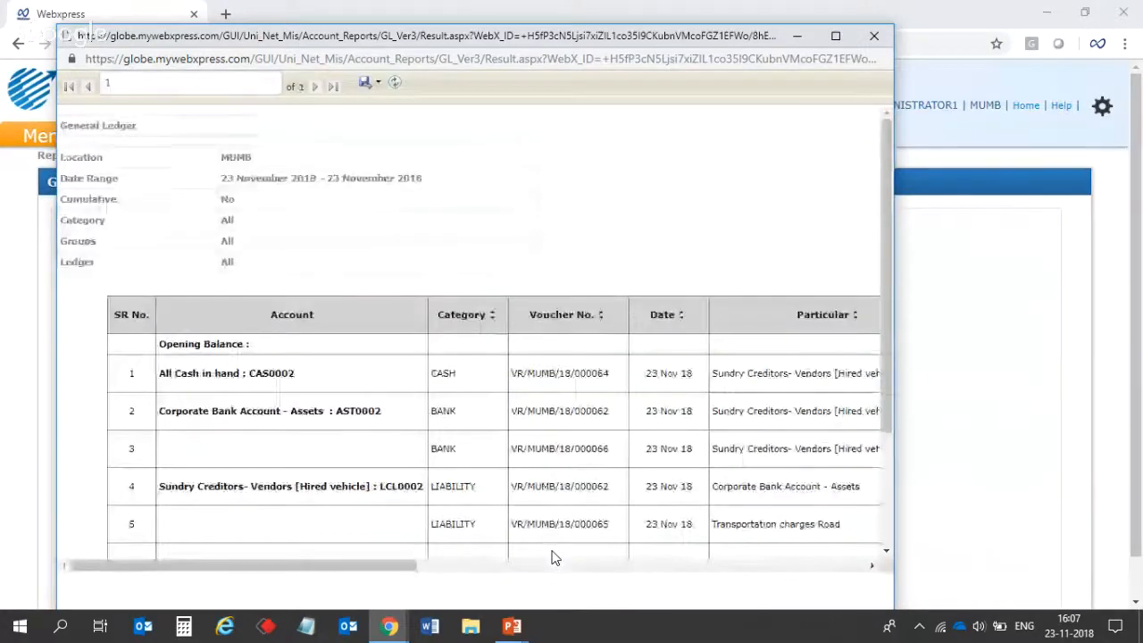
{"action": "left_click", "coordinate": [834, 36]}
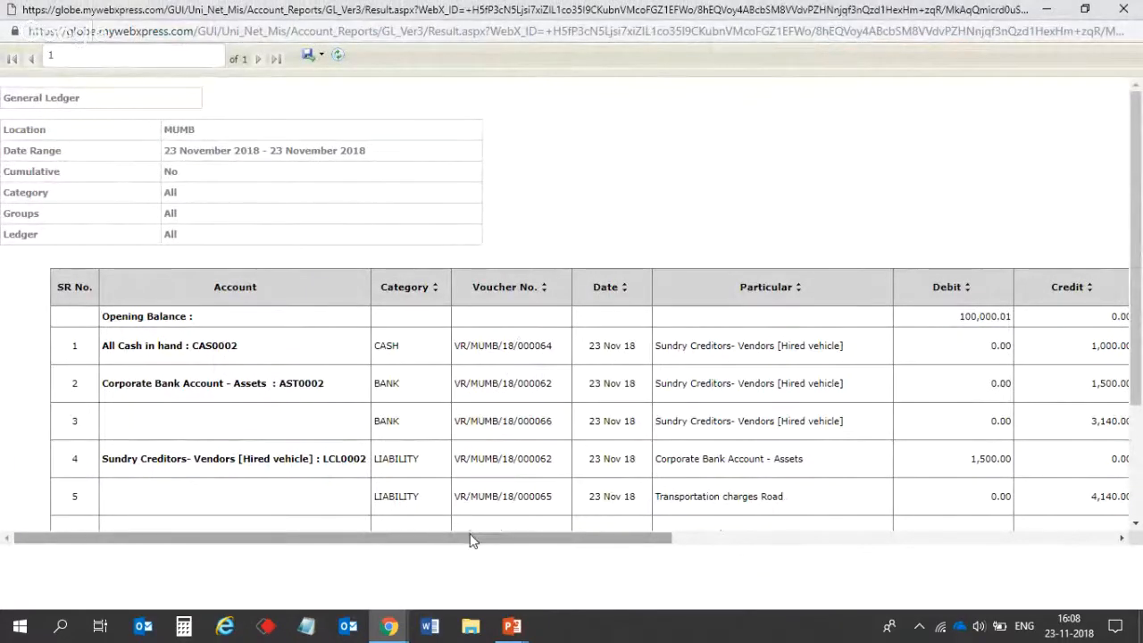
Examine the credit amount and party of the cash in hand row and the second bank row, plus the cash row's document number
{"action": "left_click_drag", "start_coordinate": [471, 539], "coordinate": [763, 551]}
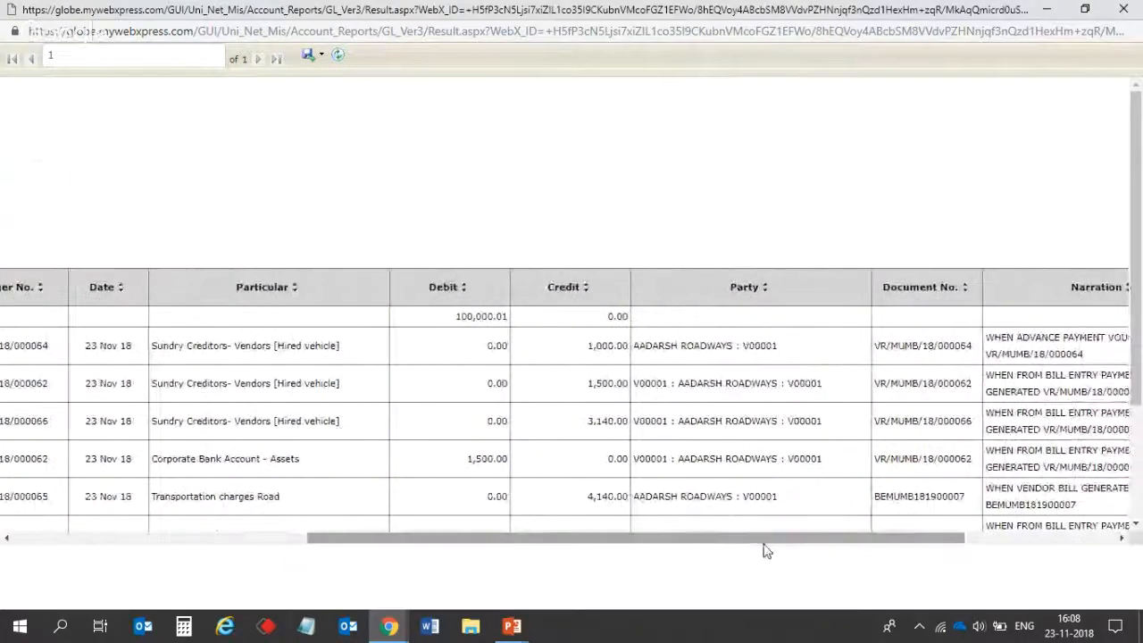
{"action": "left_click_drag", "start_coordinate": [586, 349], "coordinate": [625, 351]}
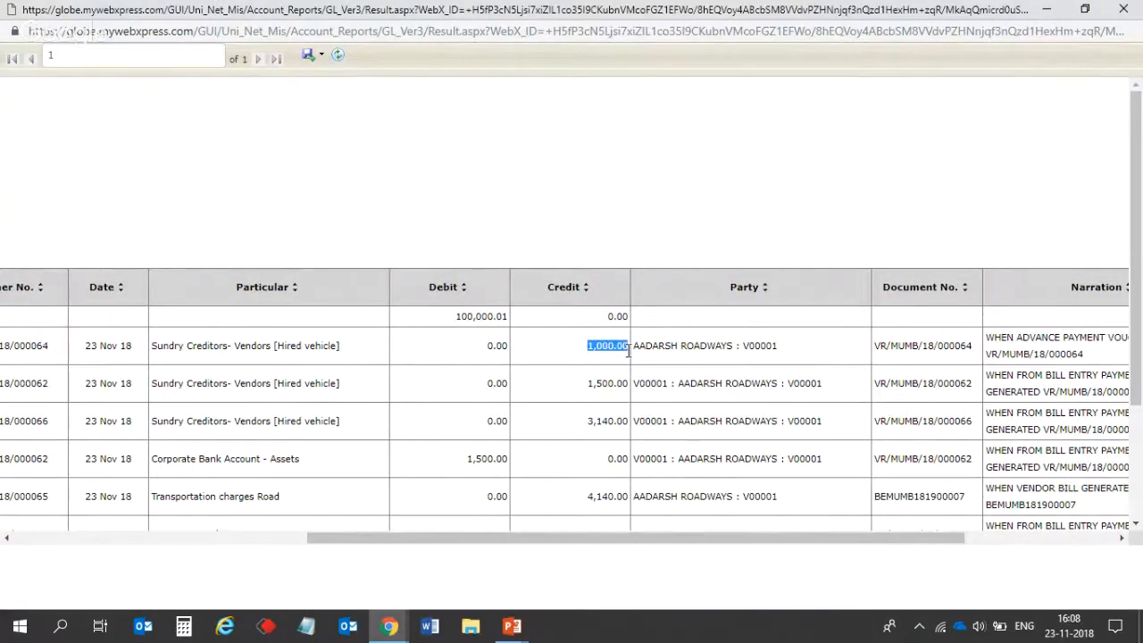
{"action": "left_click_drag", "start_coordinate": [633, 350], "coordinate": [799, 348]}
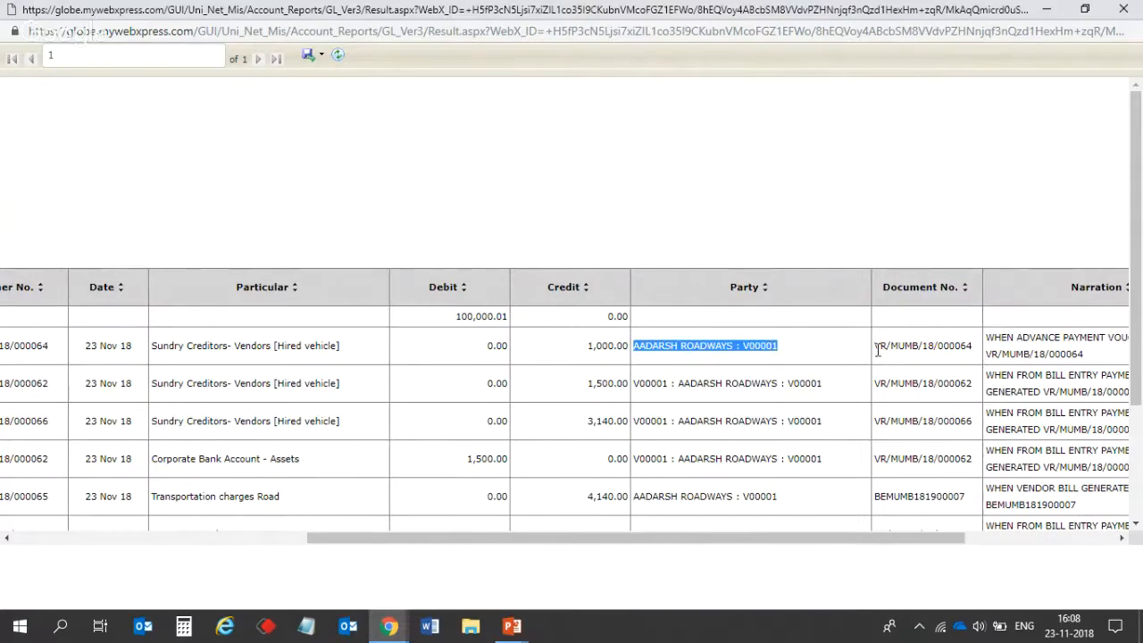
{"action": "left_click_drag", "start_coordinate": [875, 350], "coordinate": [981, 354]}
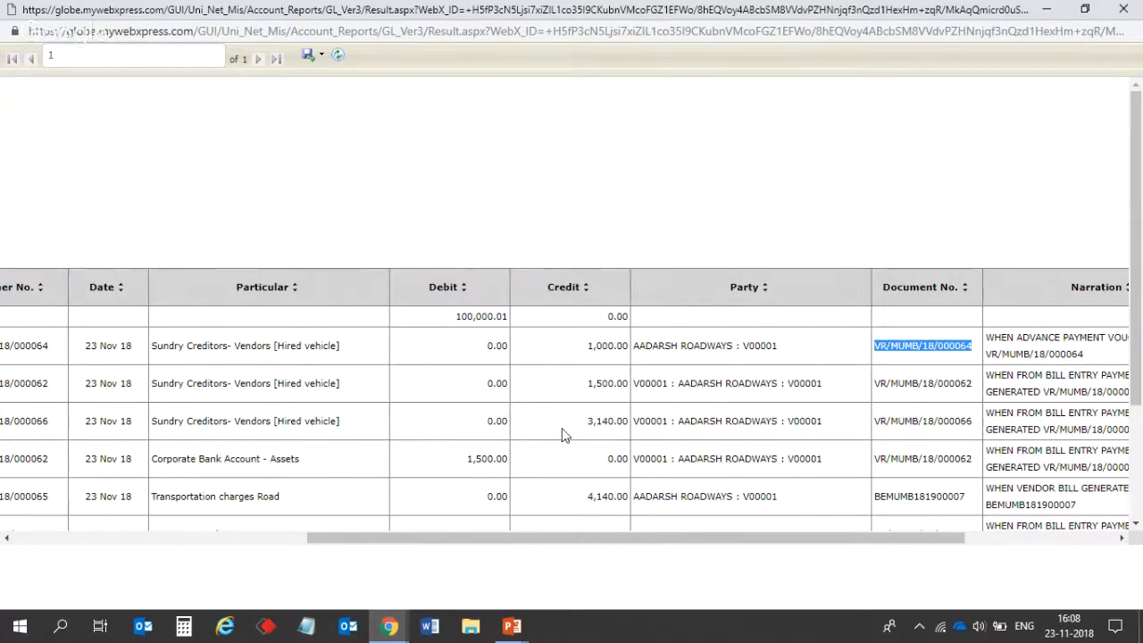
{"action": "left_click_drag", "start_coordinate": [568, 433], "coordinate": [613, 425]}
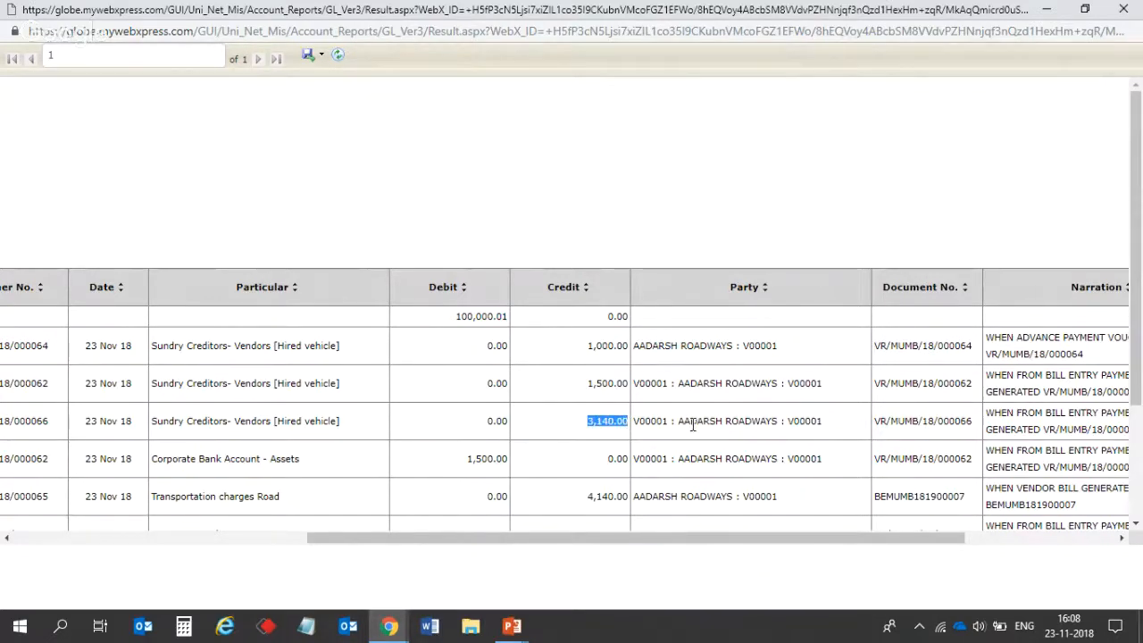
{"action": "left_click_drag", "start_coordinate": [678, 421], "coordinate": [825, 429]}
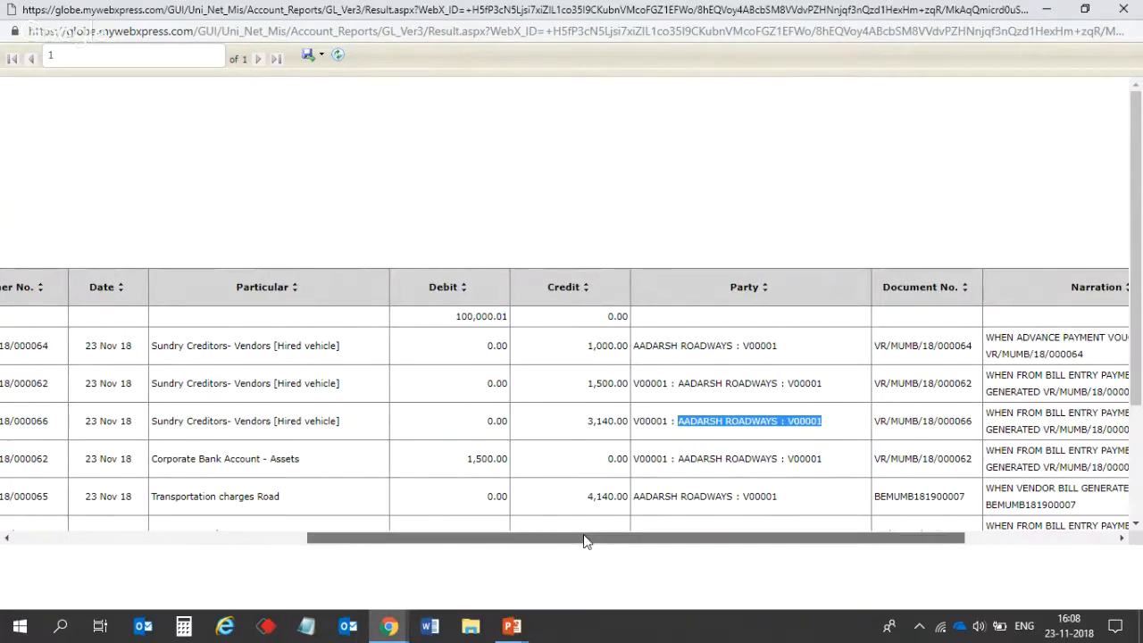
Examine the Transportation charges Road row's credit amount and the narration and cheque columns, and close the ledger report
{"action": "left_click_drag", "start_coordinate": [584, 540], "coordinate": [557, 554]}
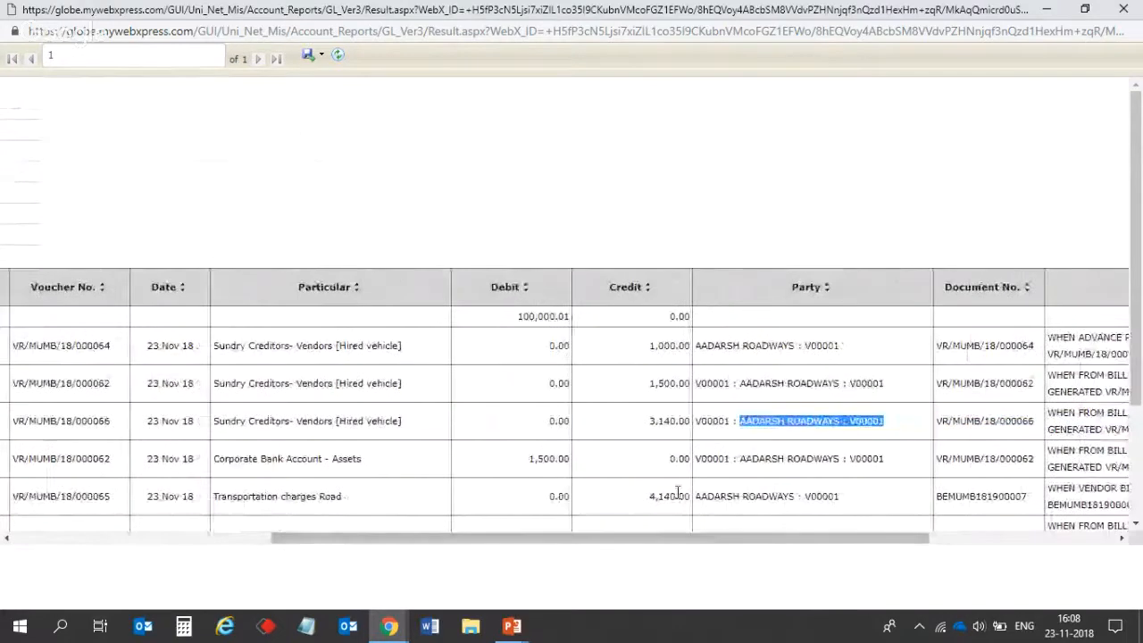
{"action": "left_click_drag", "start_coordinate": [648, 497], "coordinate": [691, 500]}
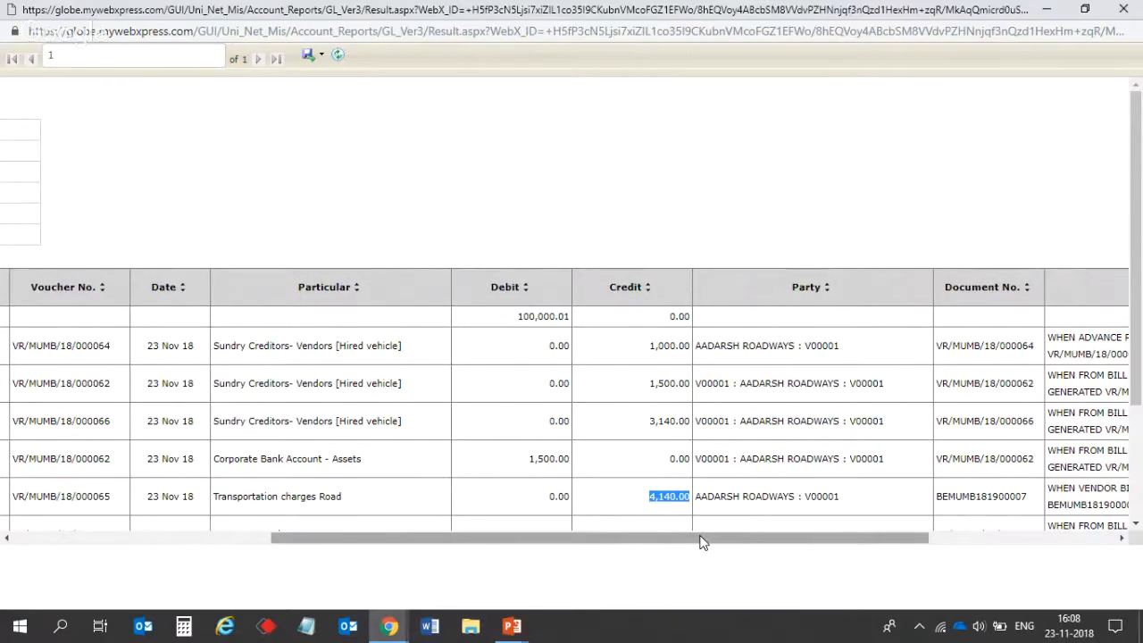
{"action": "left_click_drag", "start_coordinate": [701, 542], "coordinate": [887, 542]}
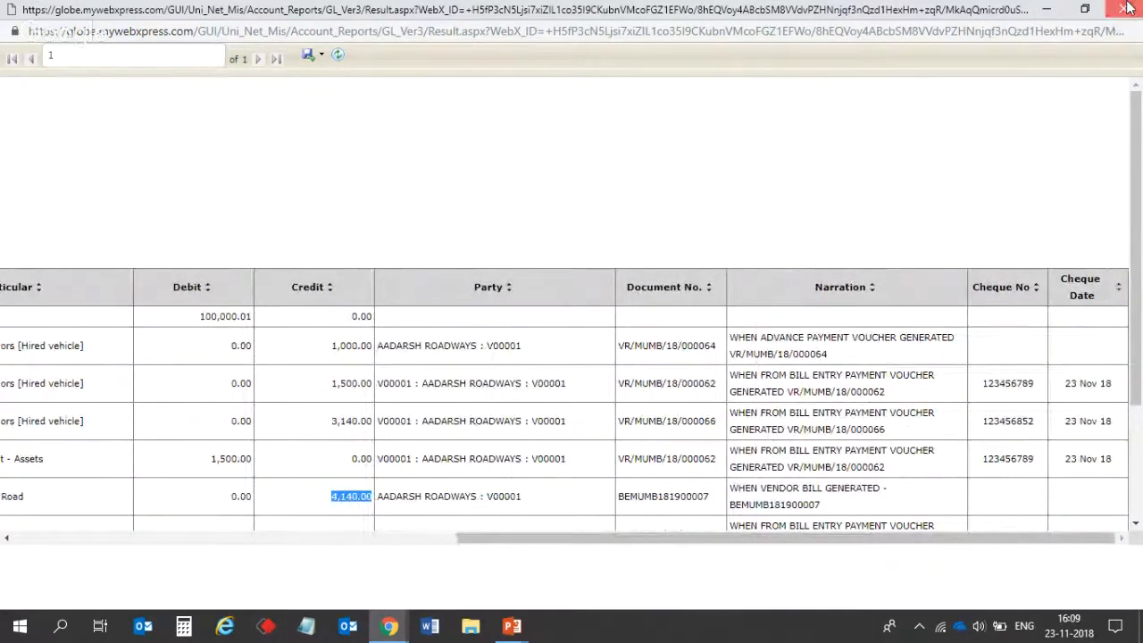
{"action": "left_click", "coordinate": [1125, 9]}
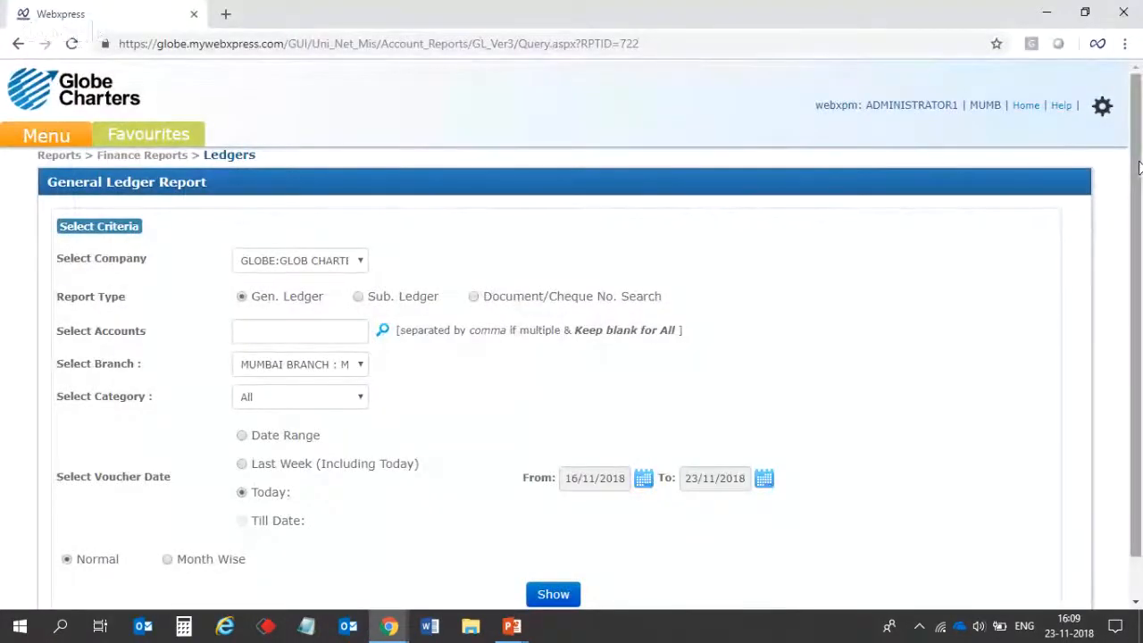
Switch to the PowerPoint presentation, review the Ops Document stage of the Vendor Invoice Payment Flow slide, and return to Webxpress
{"action": "scroll", "coordinate": [1139, 168], "scroll_direction": "down", "scroll_amount": 1}
{"action": "left_click", "coordinate": [26, 134]}
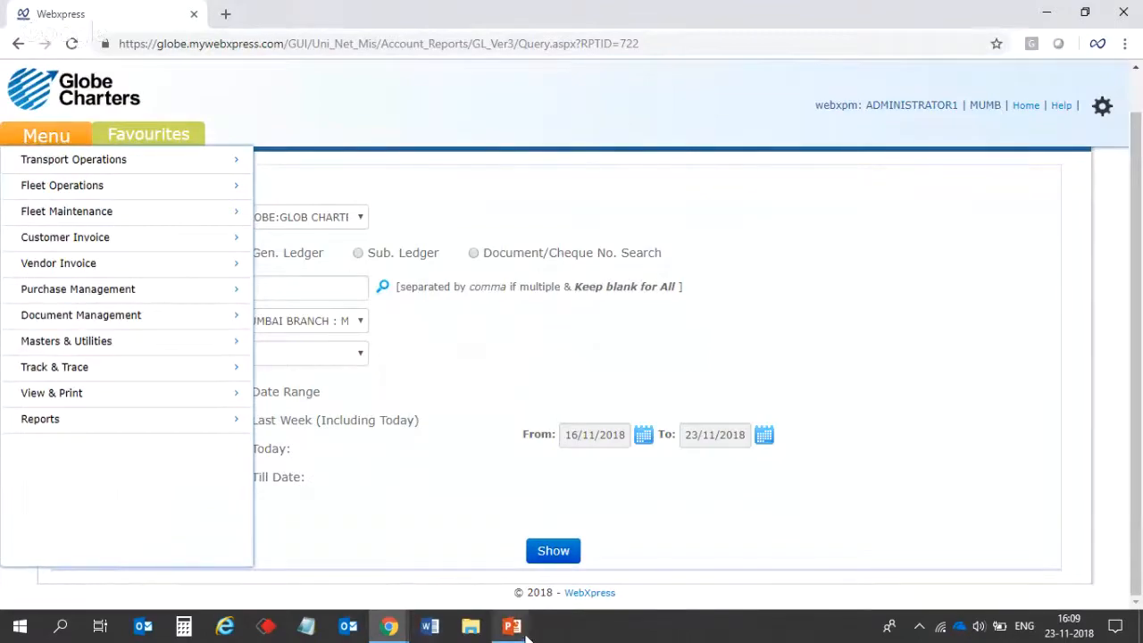
{"action": "mouse_move", "coordinate": [526, 634]}
{"action": "left_click", "coordinate": [615, 552]}
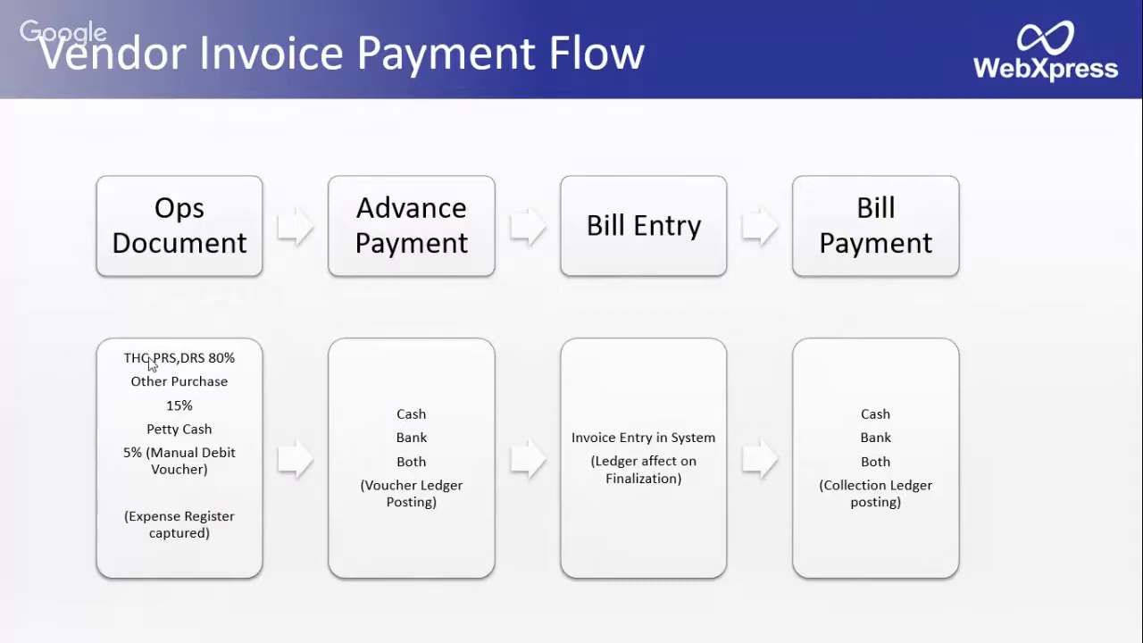
{"action": "key", "text": "alt+Tab"}
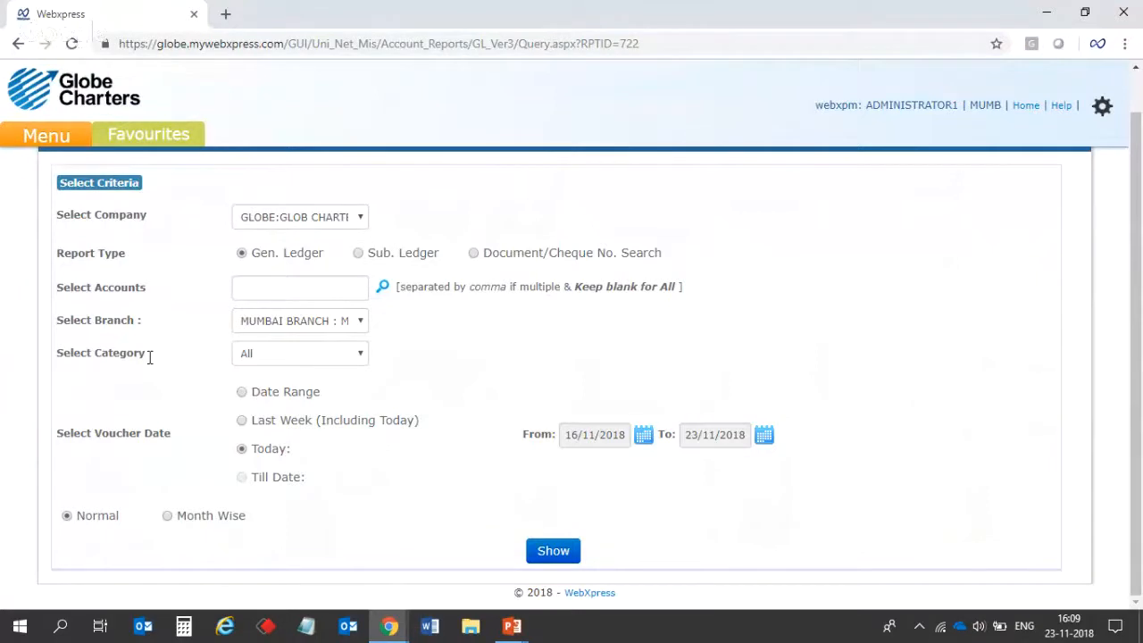
Open the Prepare New PRS form under the Freight Booking transport operations
{"action": "mouse_move", "coordinate": [45, 139]}
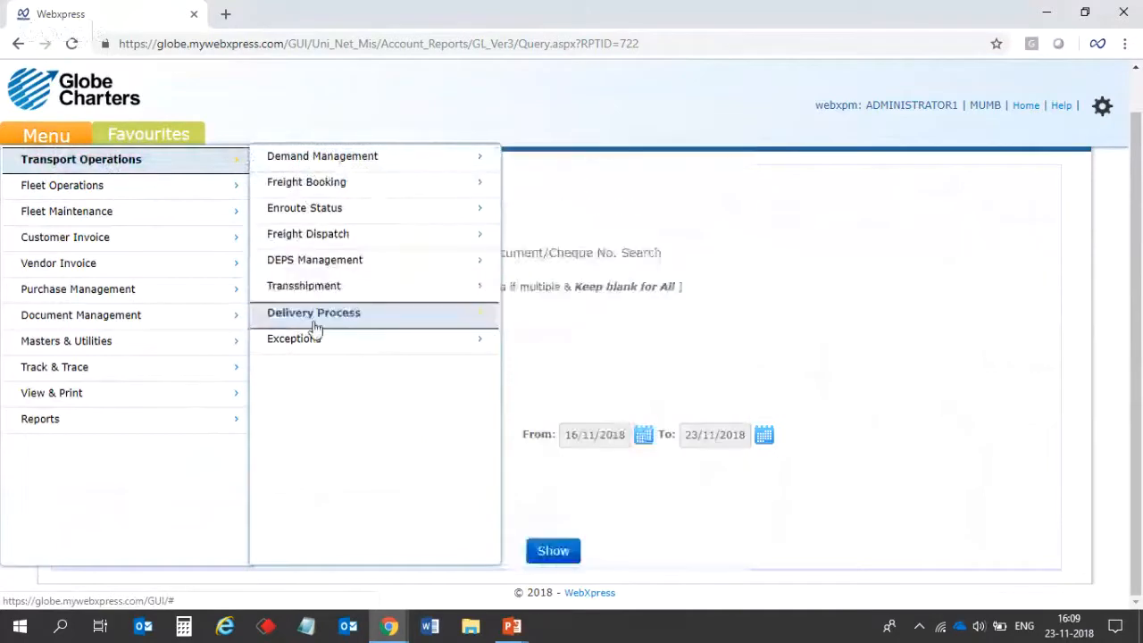
{"action": "mouse_move", "coordinate": [425, 162]}
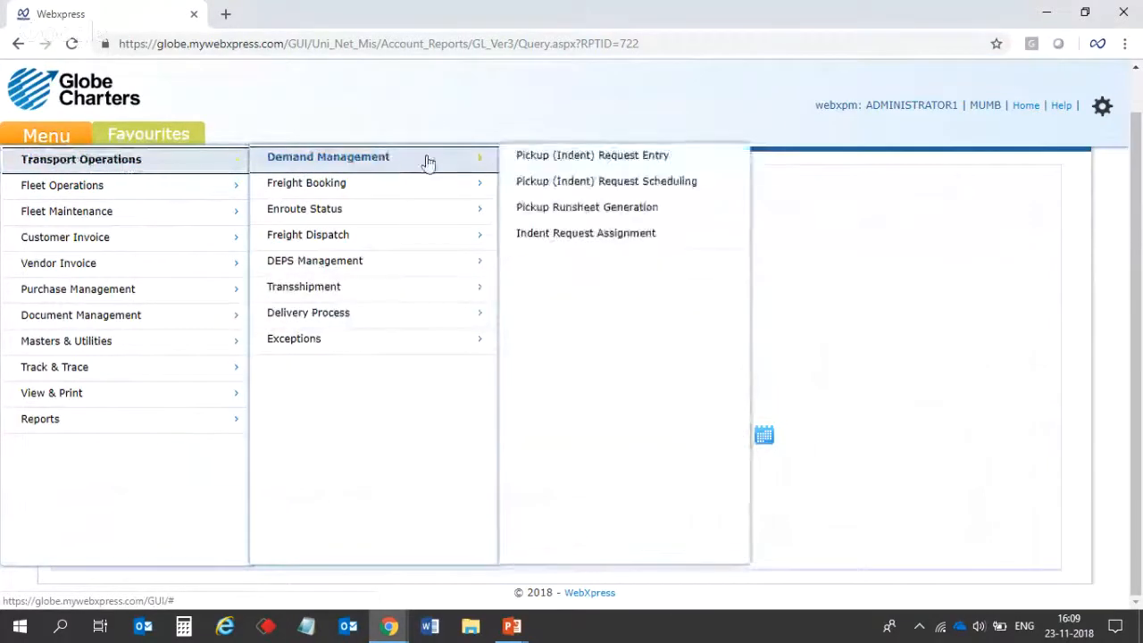
{"action": "left_click", "coordinate": [619, 217]}
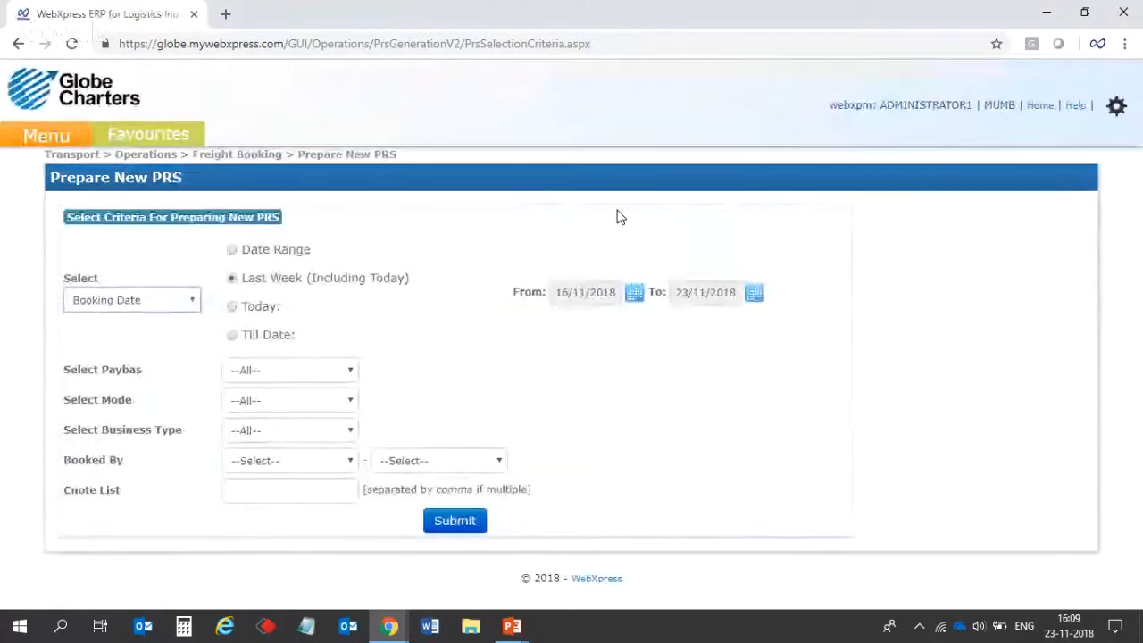
Set the new PRS criteria to a booking date of Till Date and Booked By Staff
{"action": "left_click", "coordinate": [232, 335]}
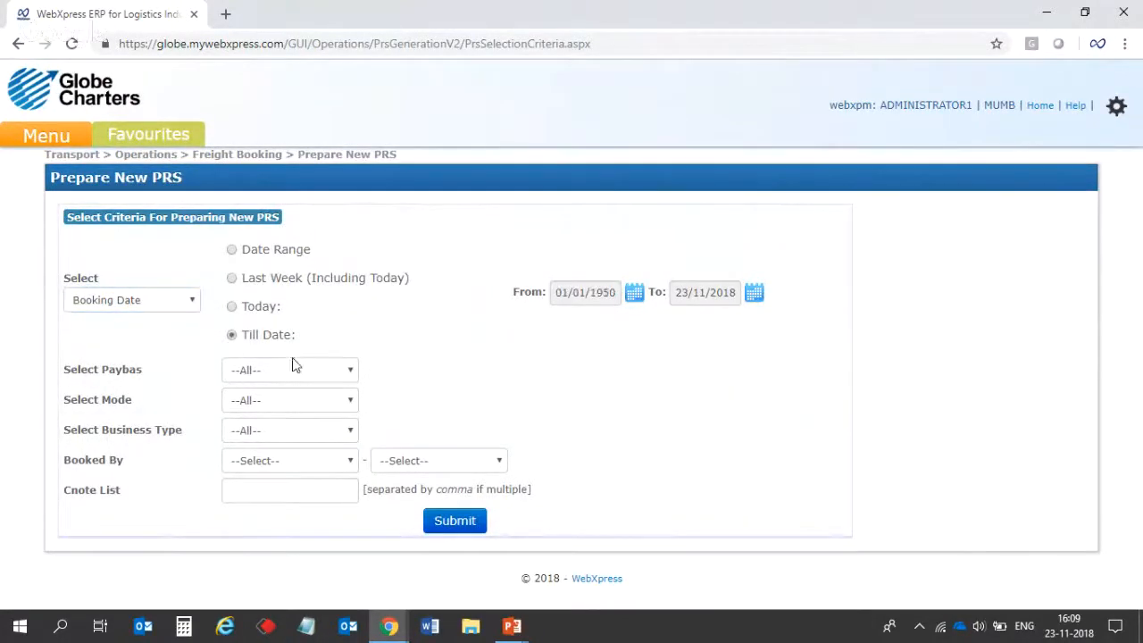
{"action": "left_click", "coordinate": [446, 526]}
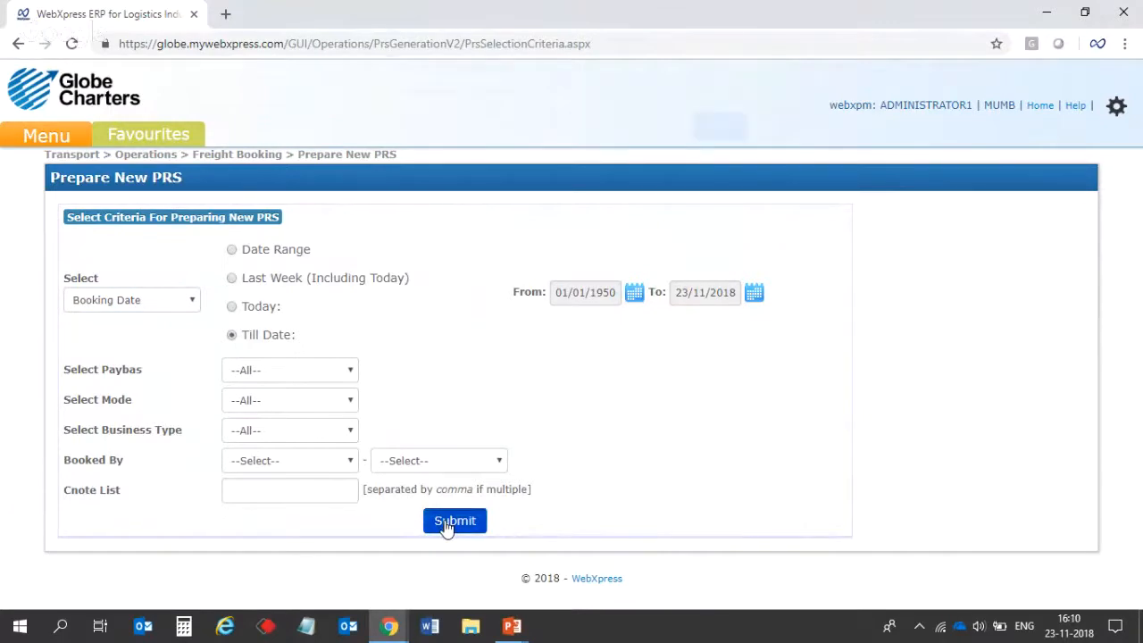
{"action": "left_click", "coordinate": [732, 131]}
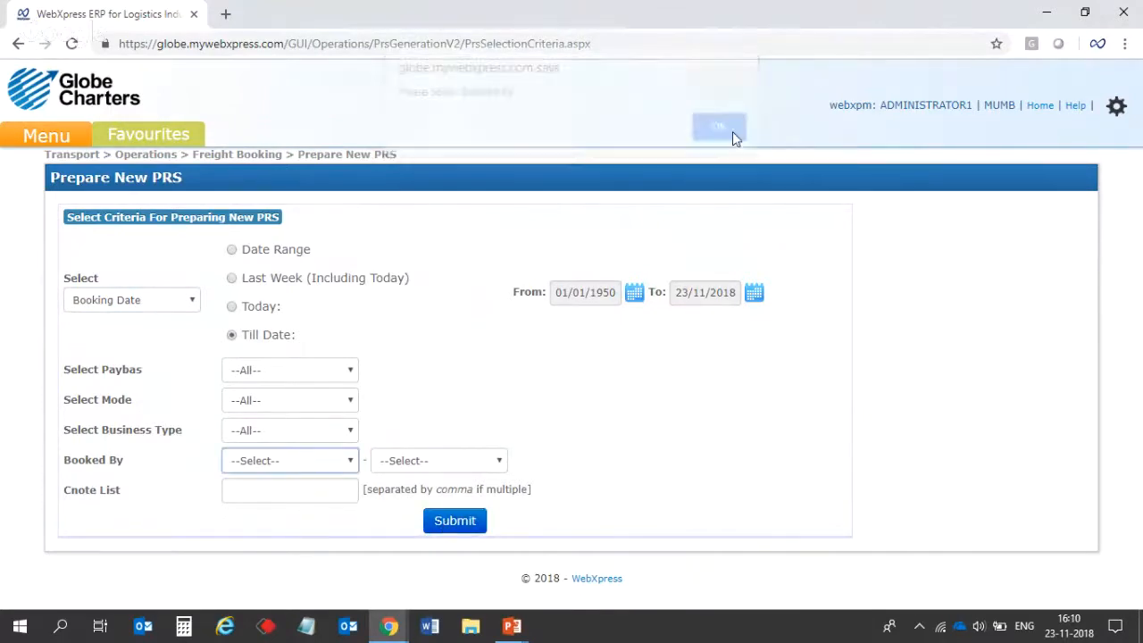
{"action": "left_click", "coordinate": [311, 463]}
{"action": "left_click", "coordinate": [320, 504]}
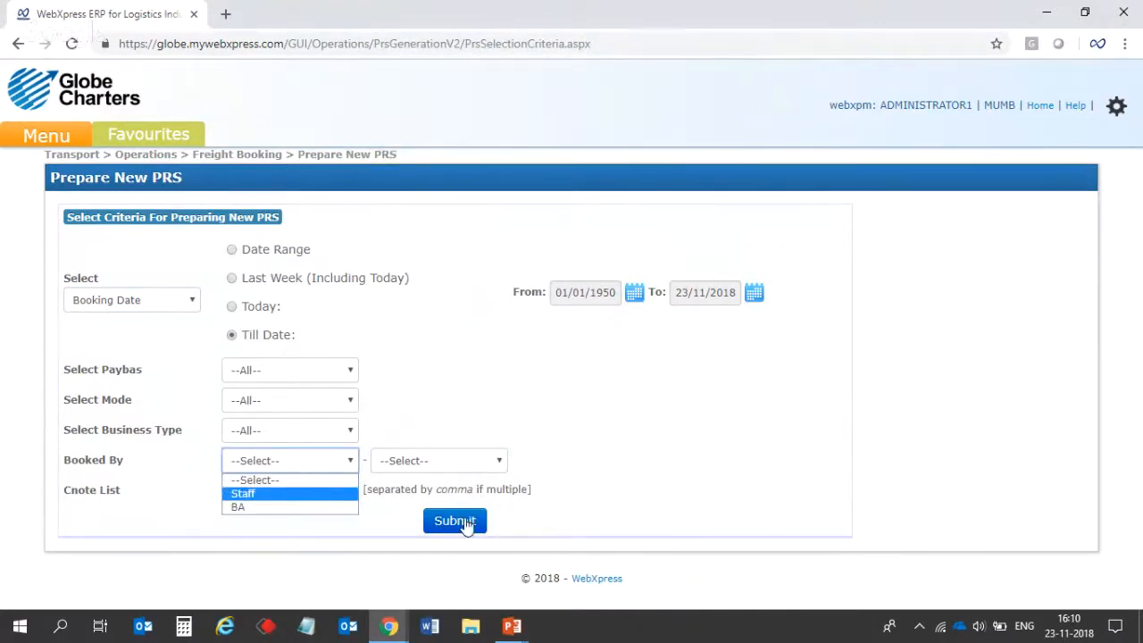
Submit the criteria for preparing a new PRS and check the available Cnotes and the current branch
{"action": "left_click", "coordinate": [469, 527]}
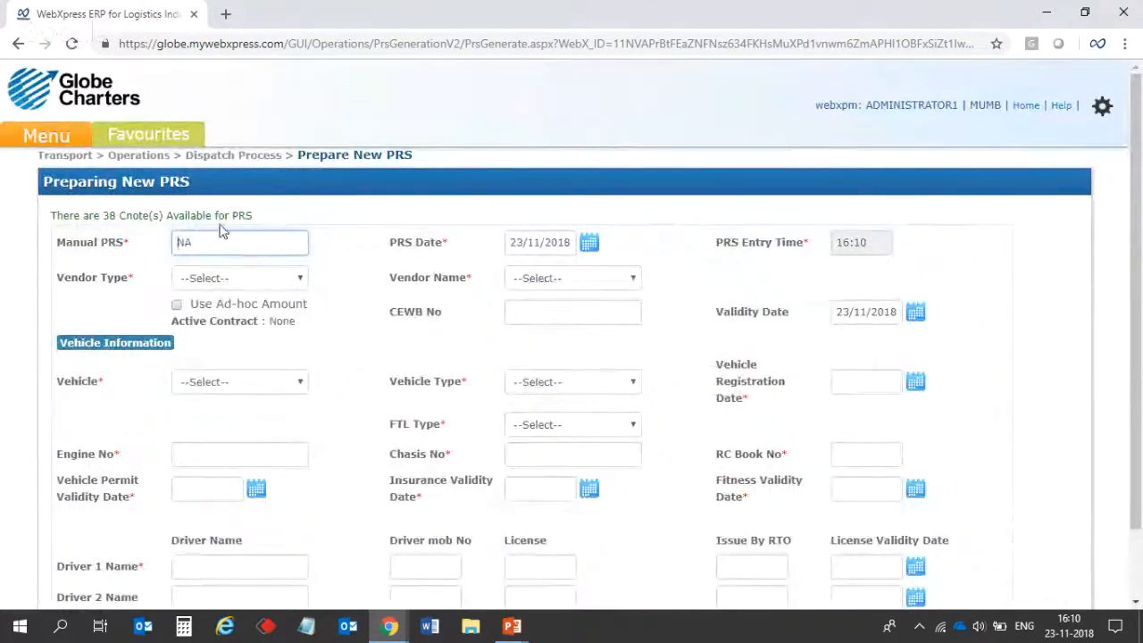
{"action": "left_click_drag", "start_coordinate": [272, 216], "coordinate": [52, 215]}
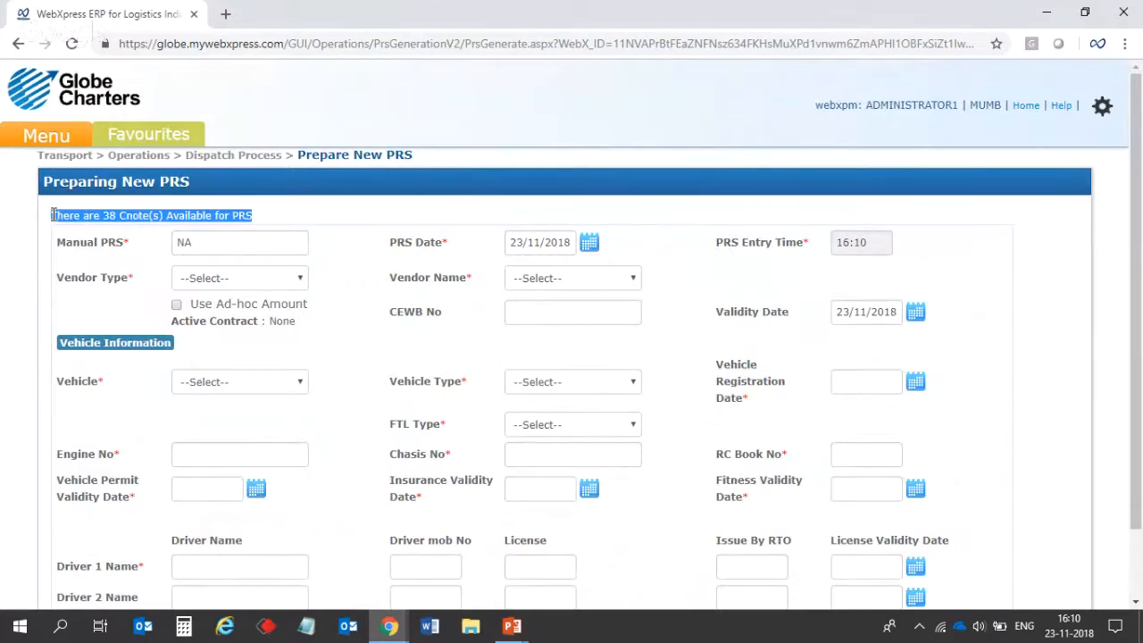
{"action": "left_click", "coordinate": [900, 141]}
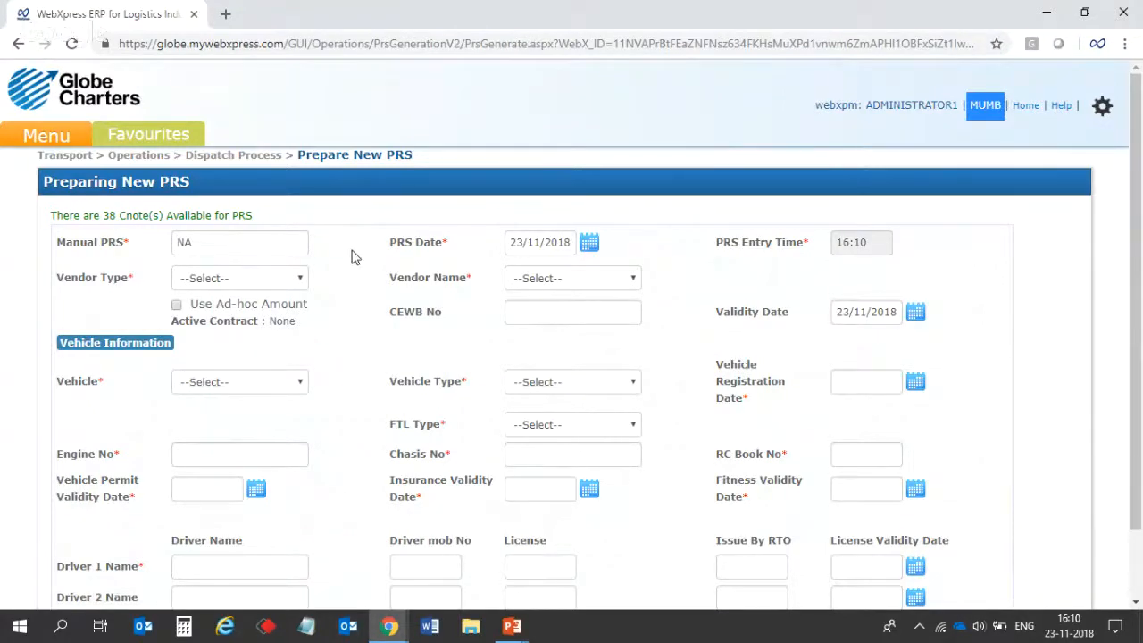
Set the PRS vendor type to Attached and the vendor name to AADARSH ROADWAYS
{"action": "left_click", "coordinate": [275, 284]}
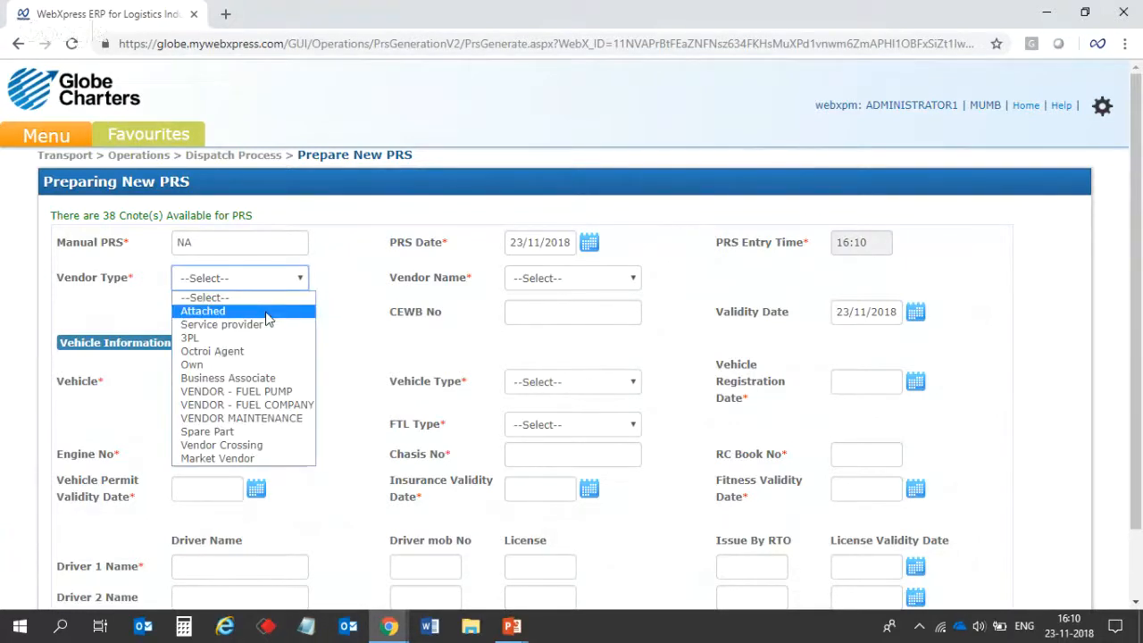
{"action": "left_click", "coordinate": [267, 312]}
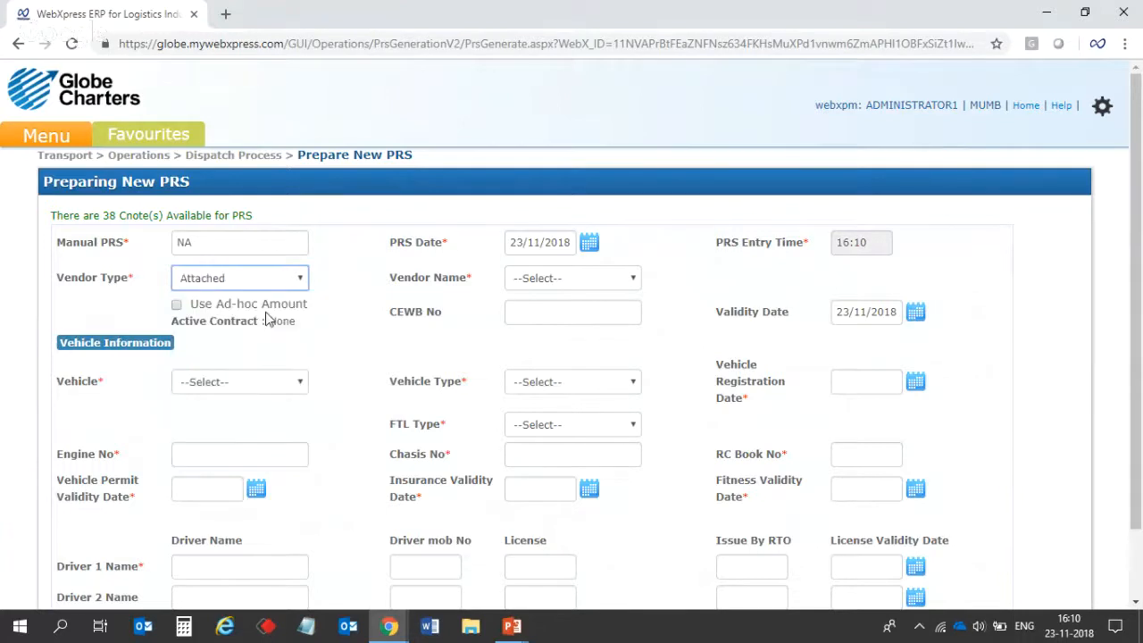
{"action": "left_click", "coordinate": [568, 279]}
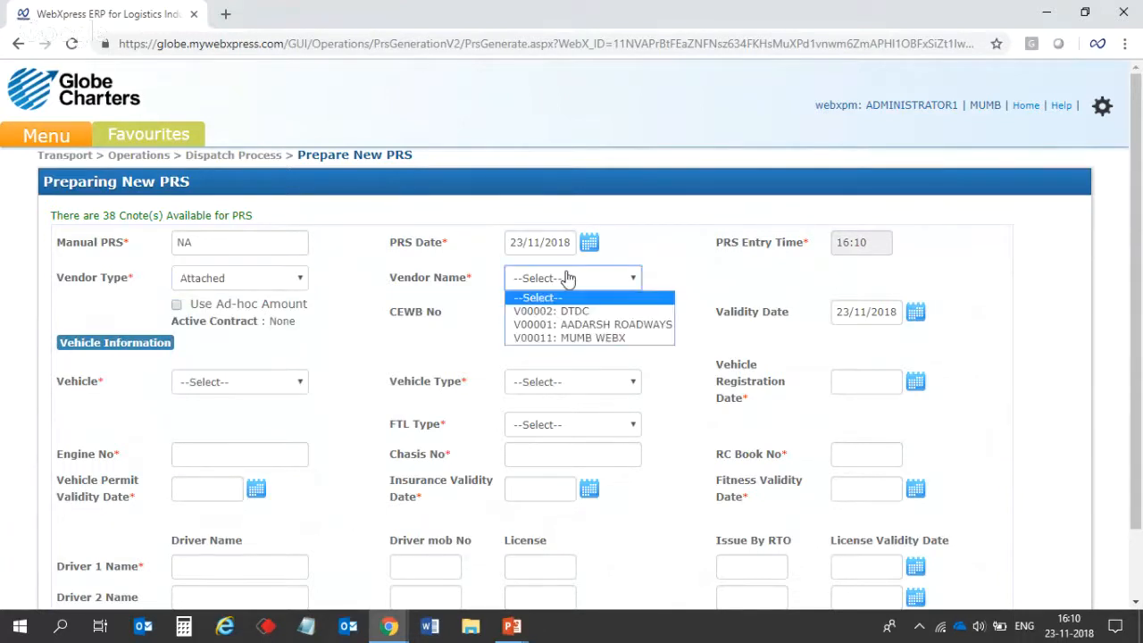
{"action": "left_click", "coordinate": [573, 330]}
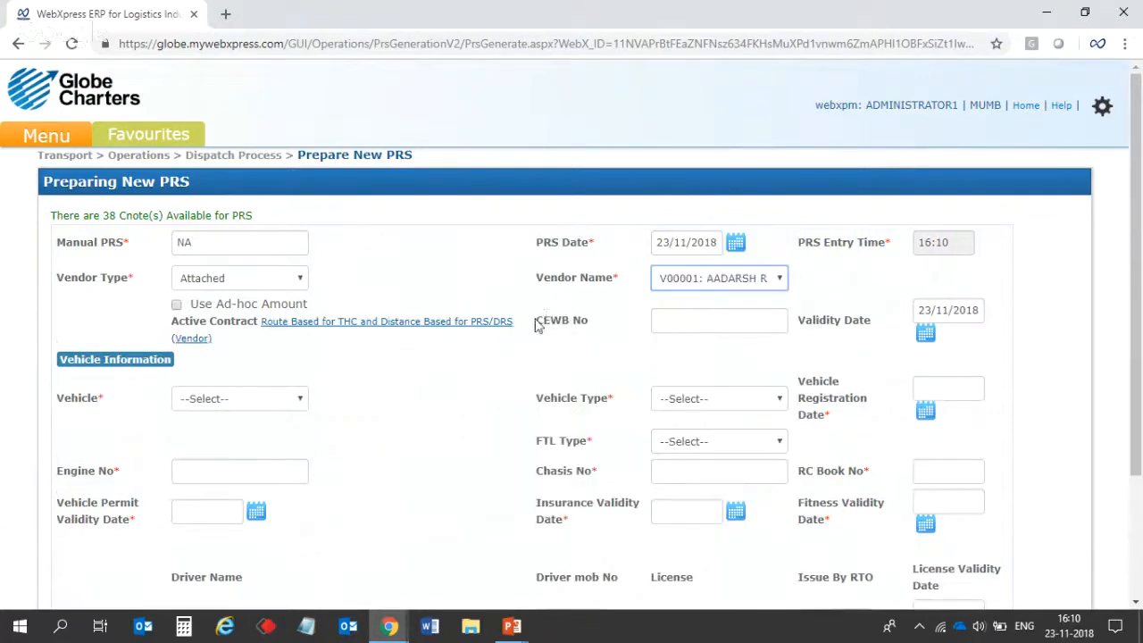
Open the vendor's active contract, examine its route-based and distance-based rate matrices, and close it
{"action": "left_click_drag", "start_coordinate": [535, 320], "coordinate": [588, 323]}
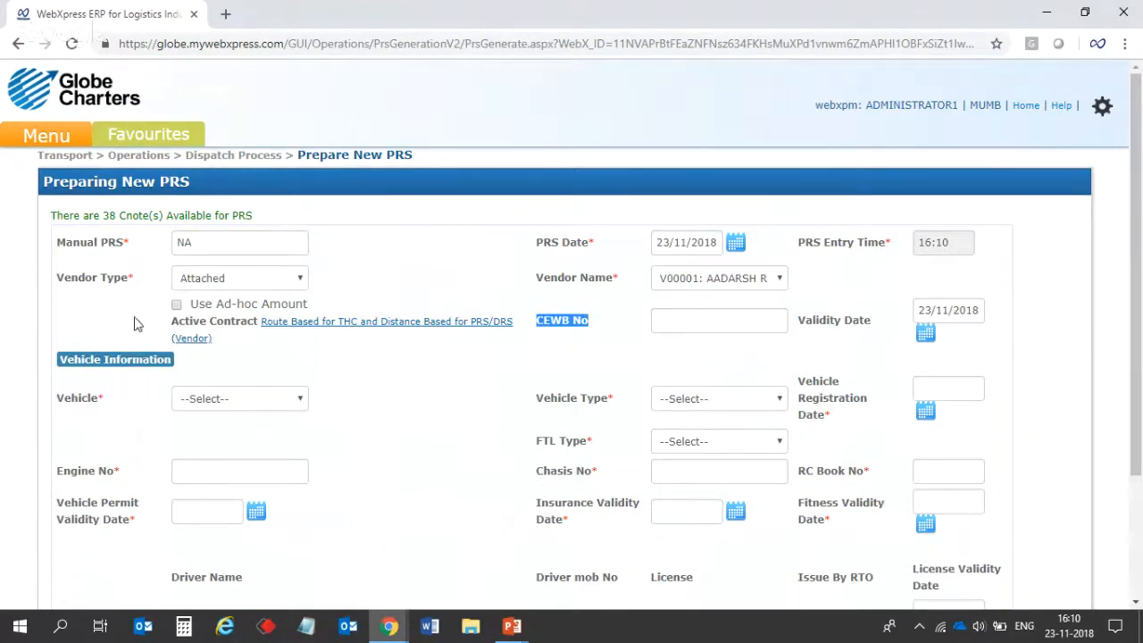
{"action": "left_click_drag", "start_coordinate": [158, 327], "coordinate": [513, 334]}
{"action": "left_click", "coordinate": [451, 357]}
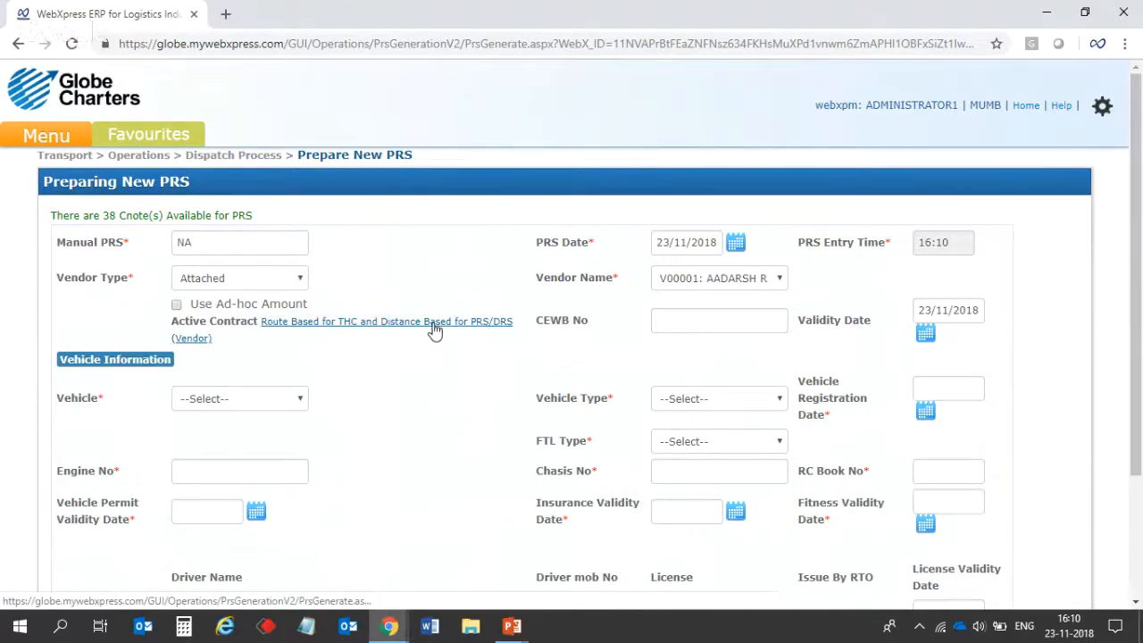
{"action": "left_click", "coordinate": [434, 331]}
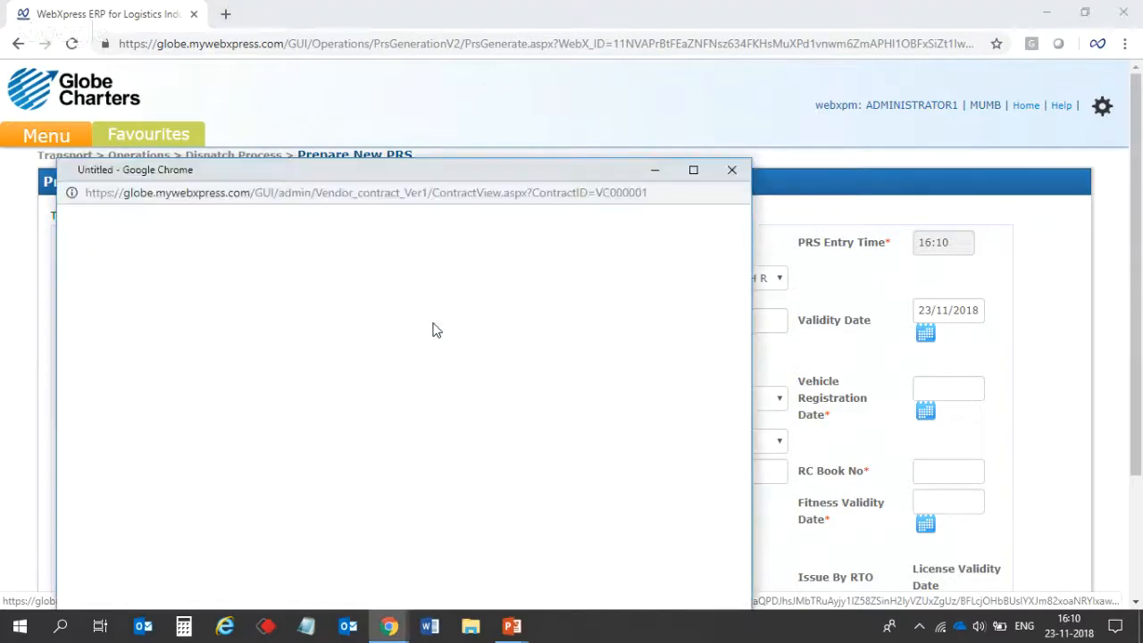
{"action": "left_click_drag", "start_coordinate": [451, 171], "coordinate": [598, 36]}
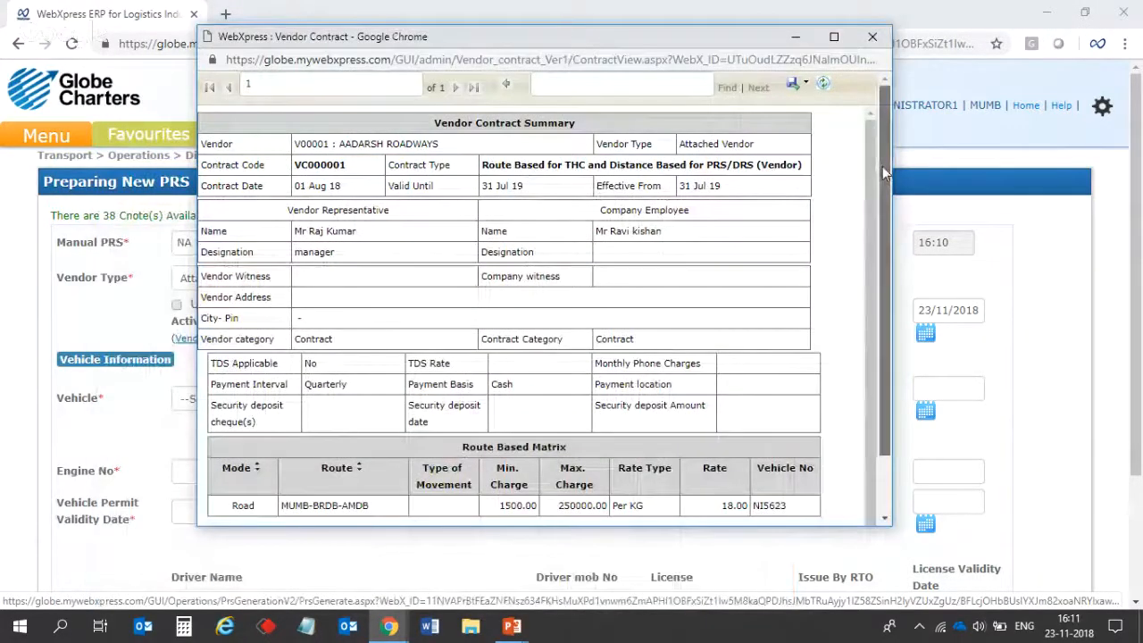
{"action": "left_click_drag", "start_coordinate": [884, 174], "coordinate": [866, 319]}
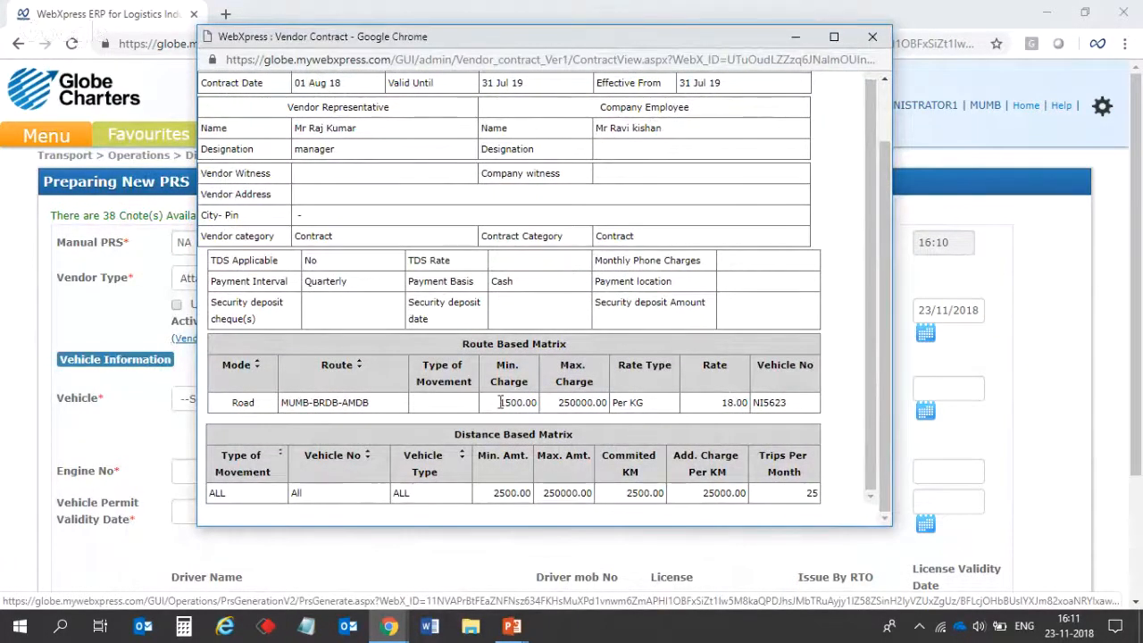
{"action": "left_click_drag", "start_coordinate": [500, 402], "coordinate": [795, 410]}
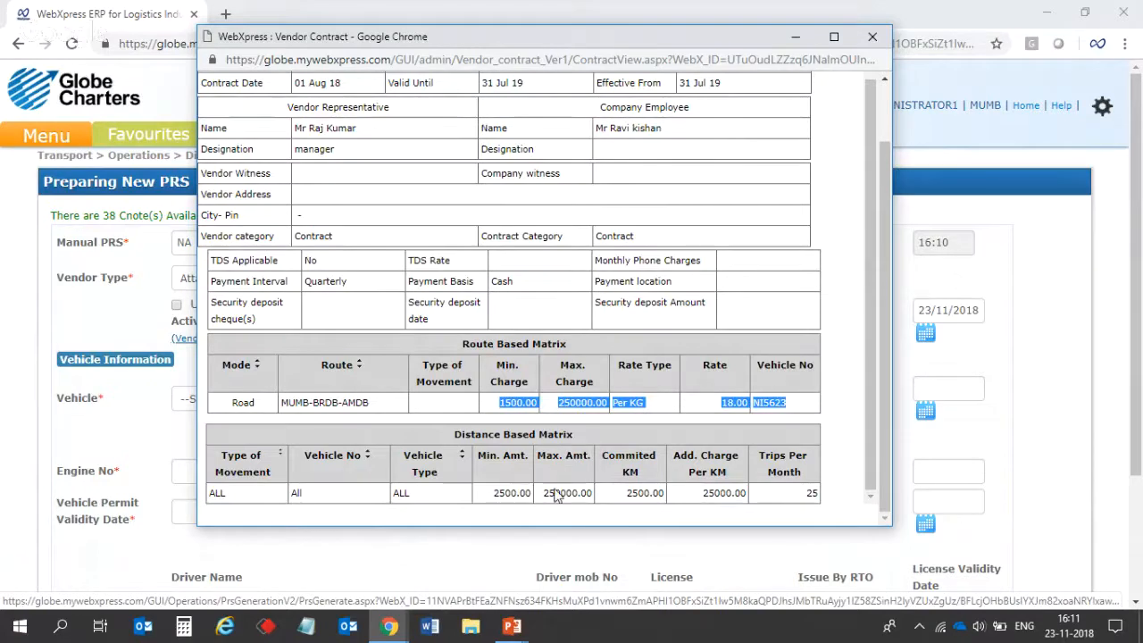
{"action": "left_click_drag", "start_coordinate": [472, 496], "coordinate": [815, 494]}
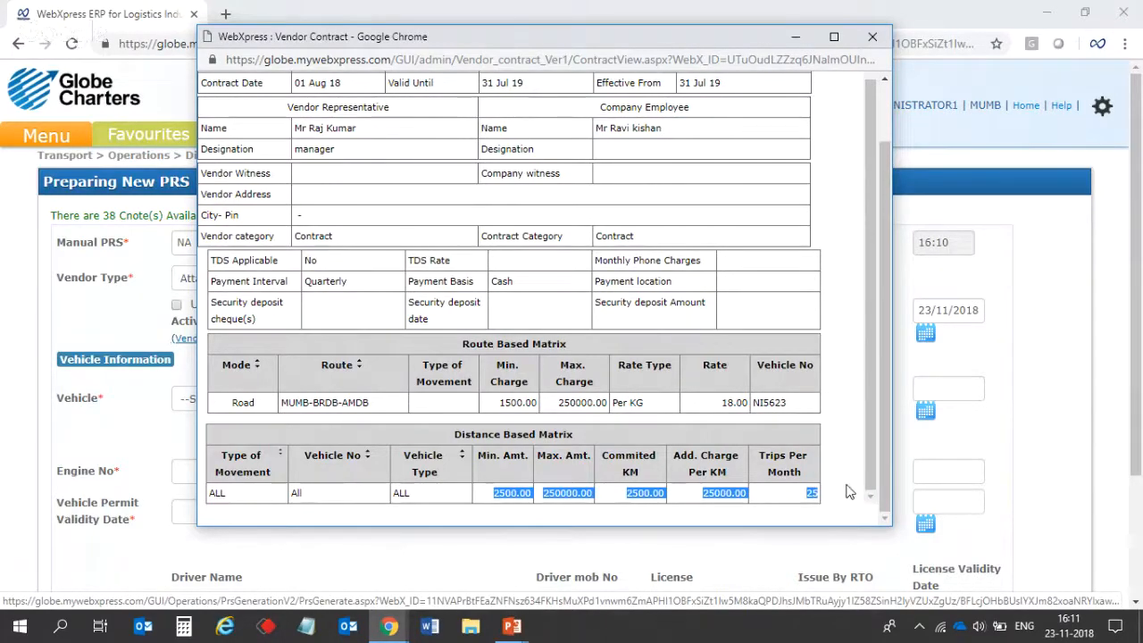
{"action": "left_click", "coordinate": [872, 38]}
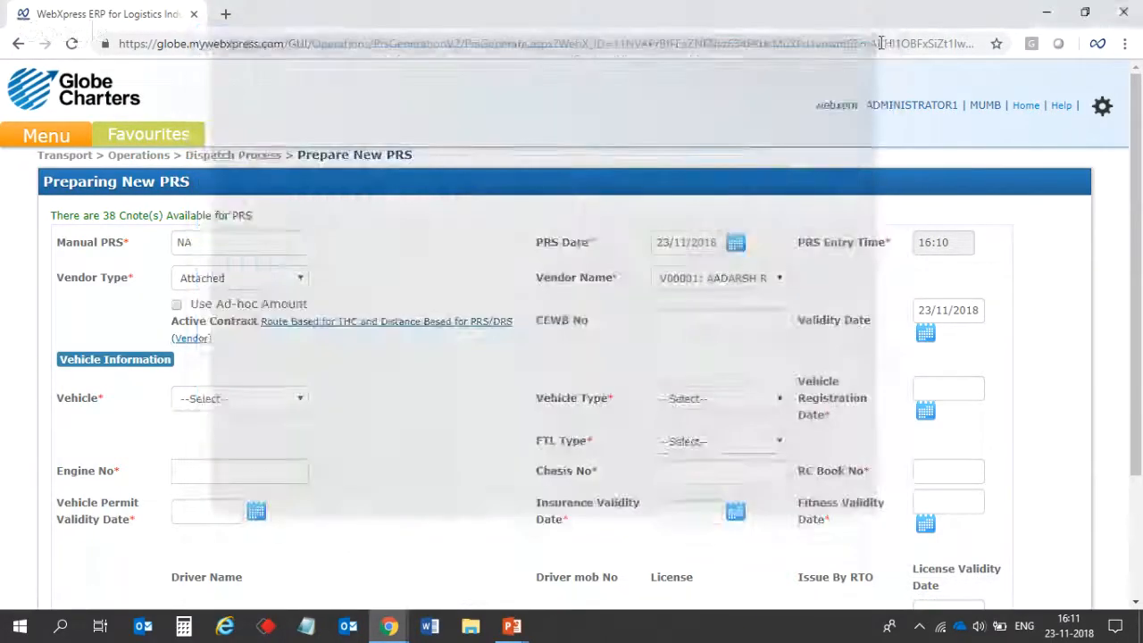
Select NI5623 as the vehicle, enter the first driver's name, and proceed to the vehicle departure details
{"action": "left_click", "coordinate": [268, 398]}
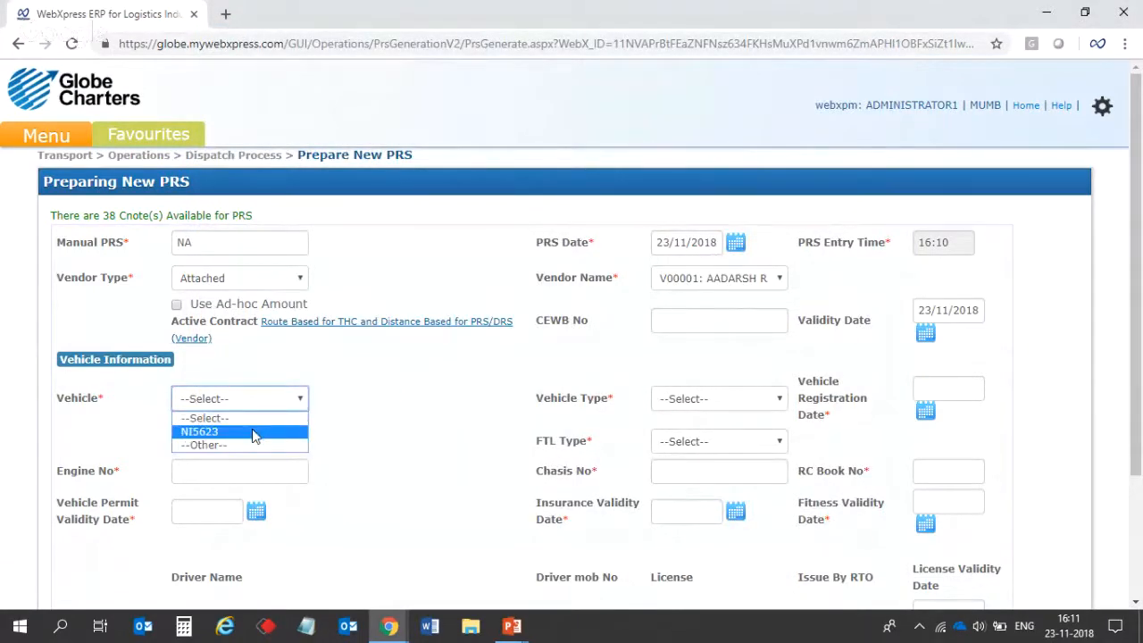
{"action": "left_click", "coordinate": [254, 435]}
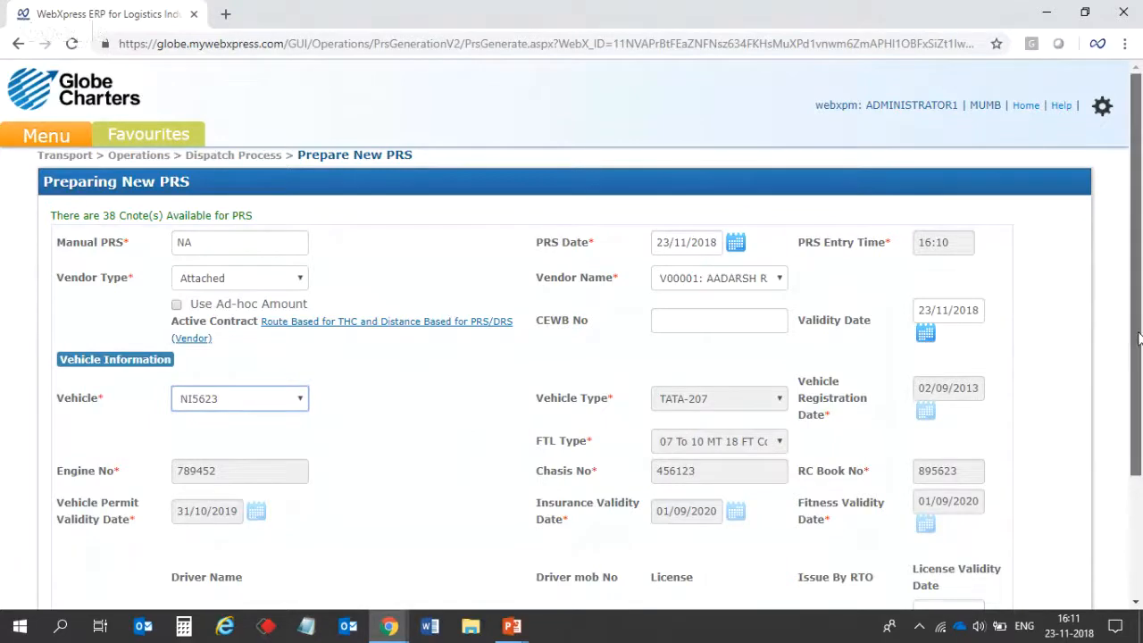
{"action": "scroll", "coordinate": [1138, 337], "scroll_direction": "down", "scroll_amount": 2}
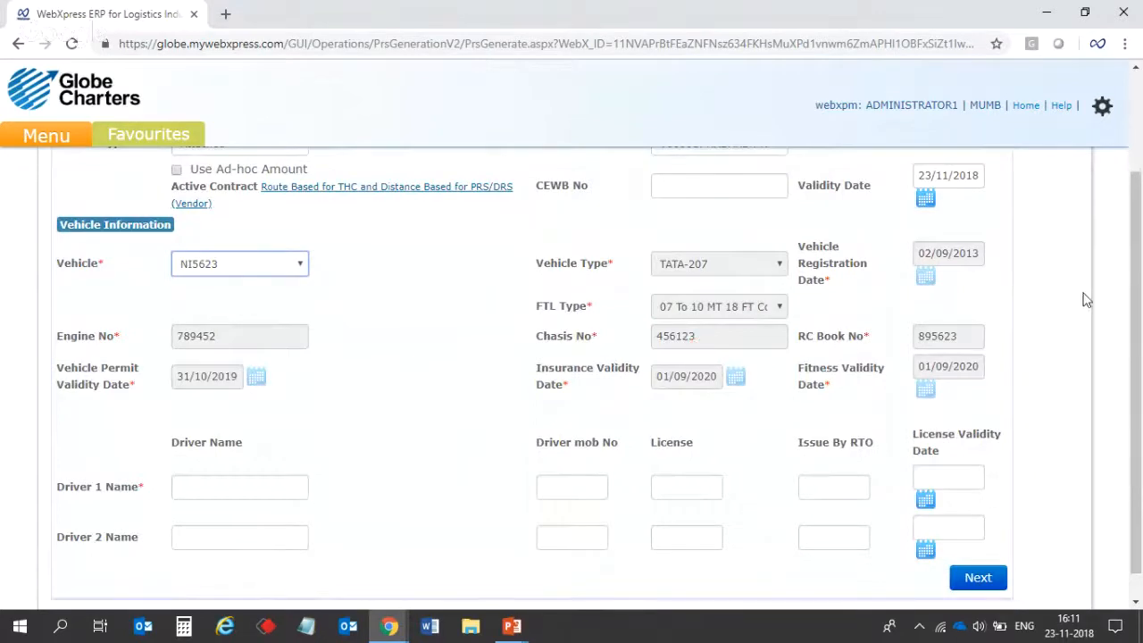
{"action": "left_click_drag", "start_coordinate": [1133, 311], "coordinate": [1134, 335]}
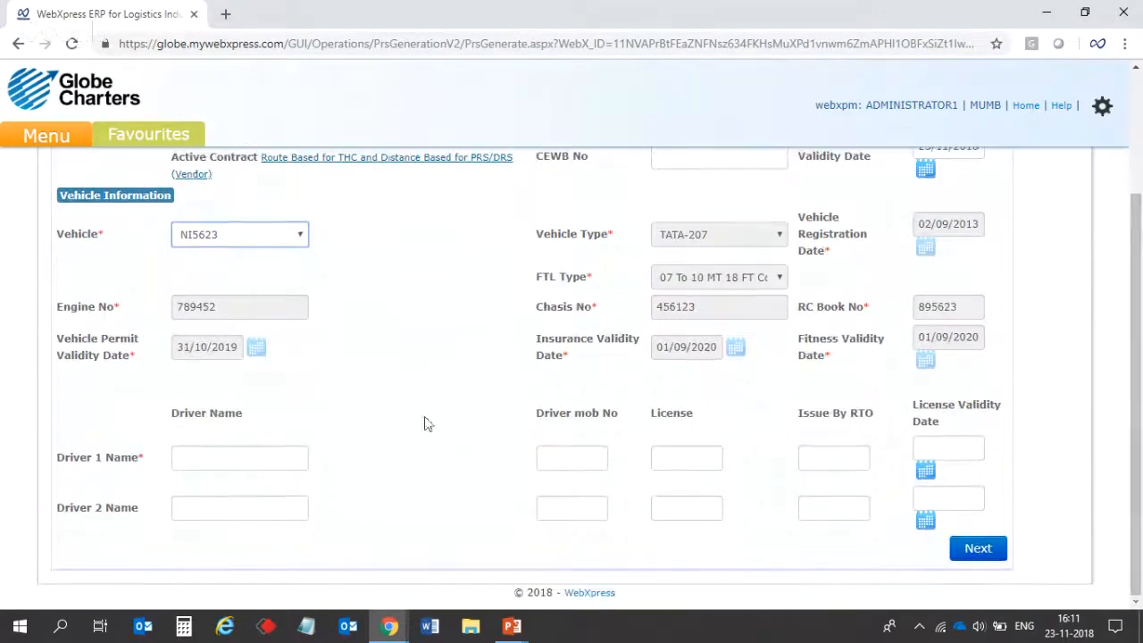
{"action": "left_click", "coordinate": [271, 460]}
{"action": "key", "text": "Caps_Lock"}
{"action": "type", "text": "S"}
{"action": "key", "text": "Caps_Lock"}
{"action": "type", "text": "ur"}
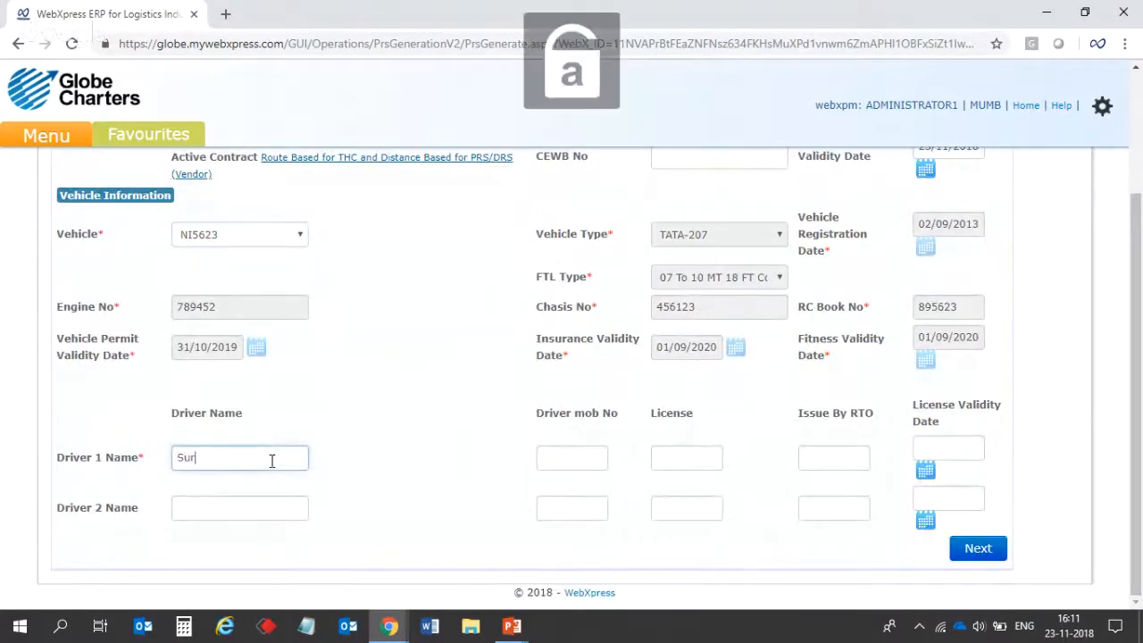
{"action": "type", "text": "aj"}
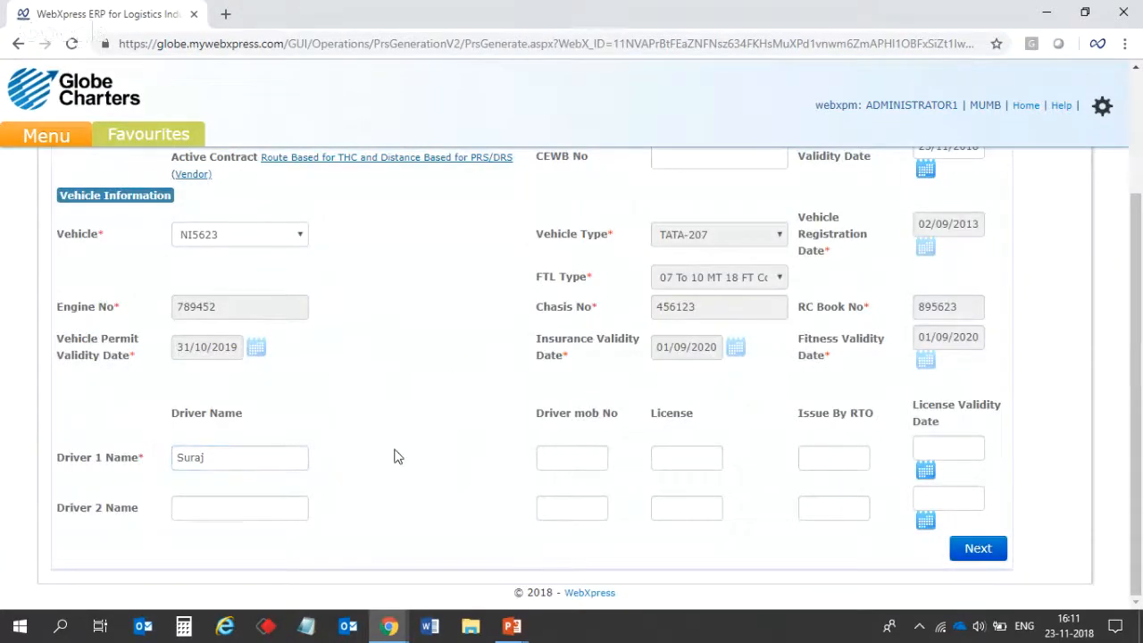
{"action": "left_click", "coordinate": [987, 553]}
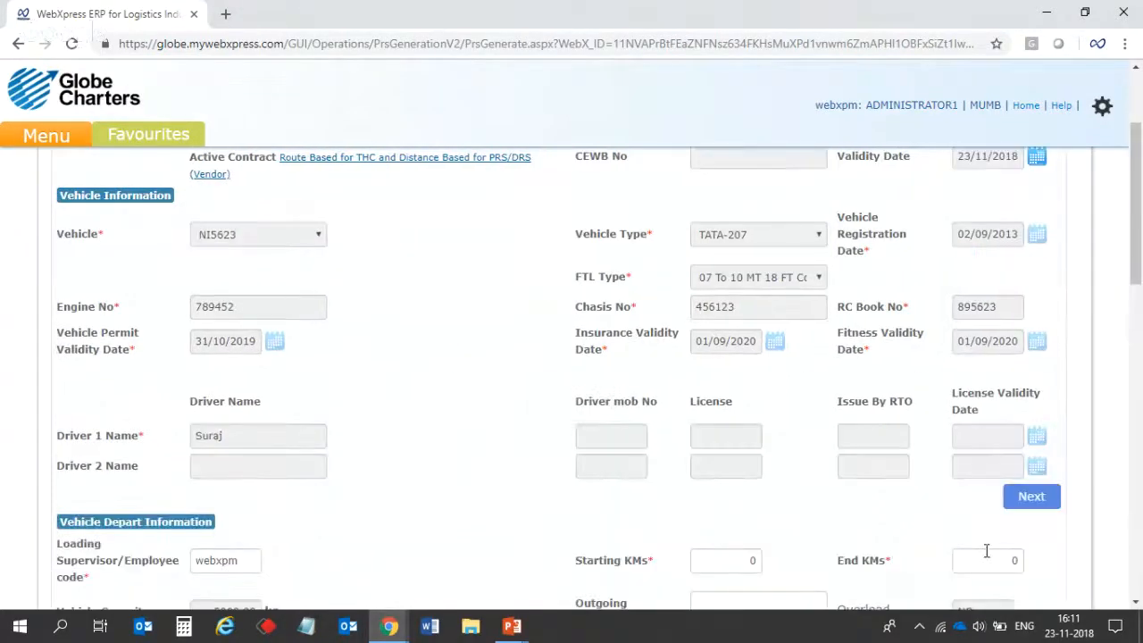
Include the last Cnote in the list, the TBB one booked 23 Nov 18 with 20 packages, in the PRS
{"action": "left_click_drag", "start_coordinate": [1140, 249], "coordinate": [1140, 385]}
{"action": "scroll", "coordinate": [1140, 344], "scroll_direction": "down", "scroll_amount": 1}
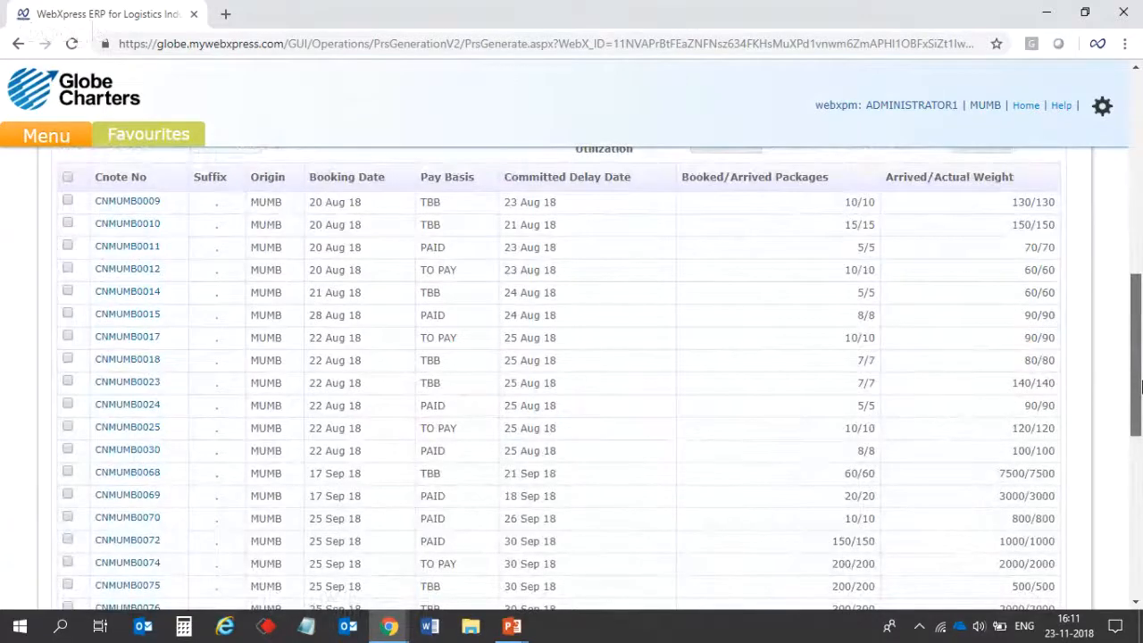
{"action": "left_click_drag", "start_coordinate": [1140, 384], "coordinate": [1140, 536]}
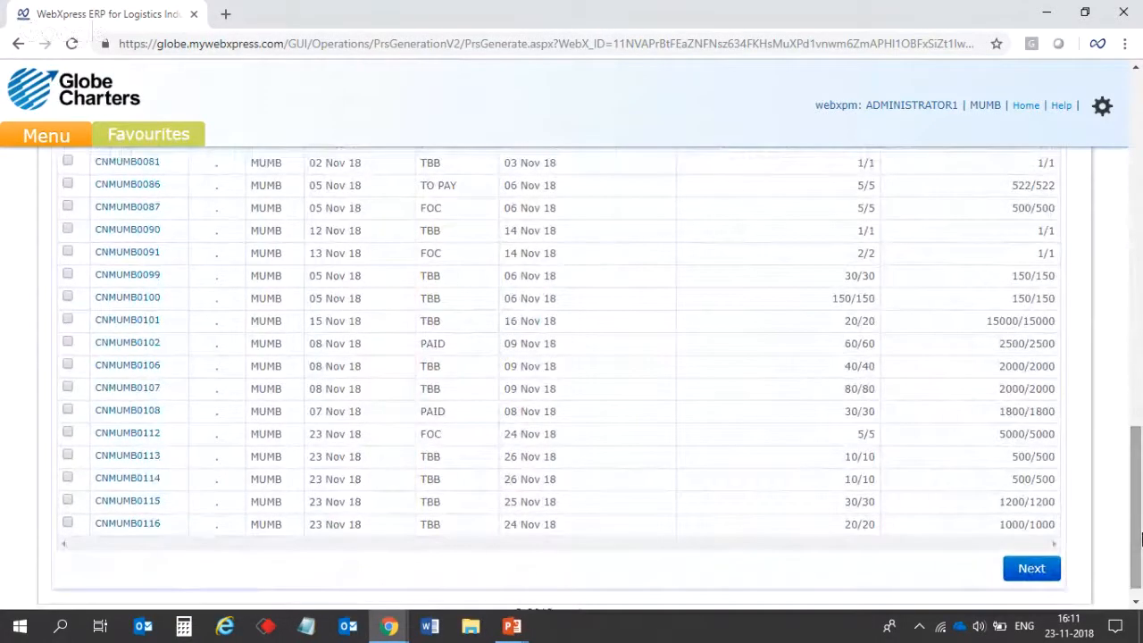
{"action": "left_click", "coordinate": [69, 525]}
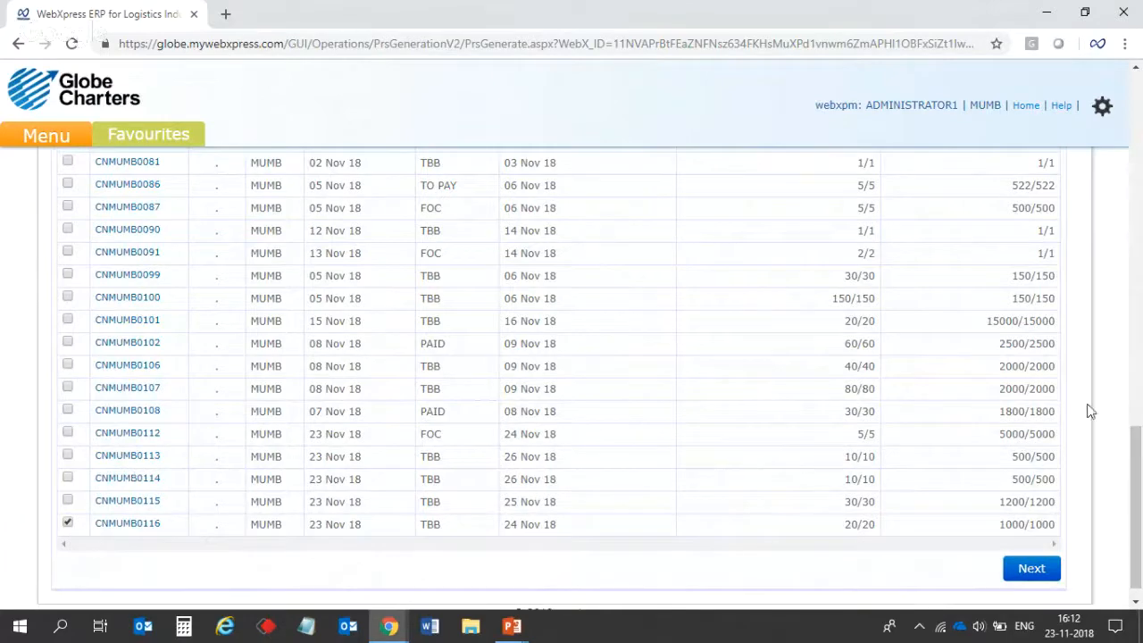
Set the vehicle's starting kilometres to 150 and the end kilometres to 280 in the departure information
{"action": "left_click_drag", "start_coordinate": [1140, 473], "coordinate": [1140, 284]}
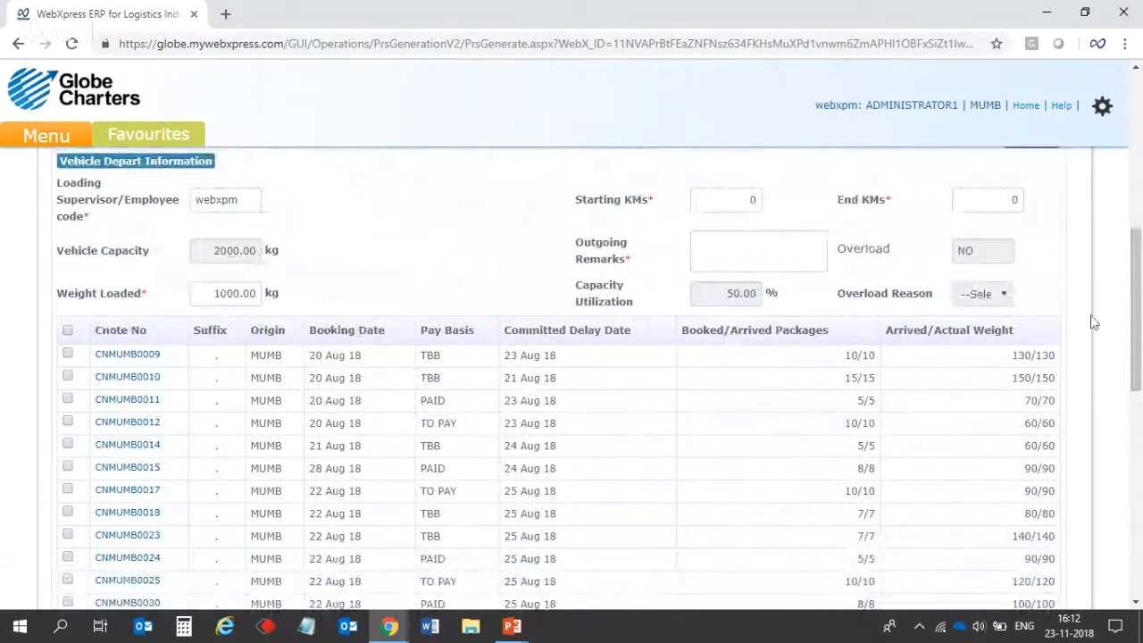
{"action": "scroll", "coordinate": [516, 375], "scroll_direction": "up", "scroll_amount": 1}
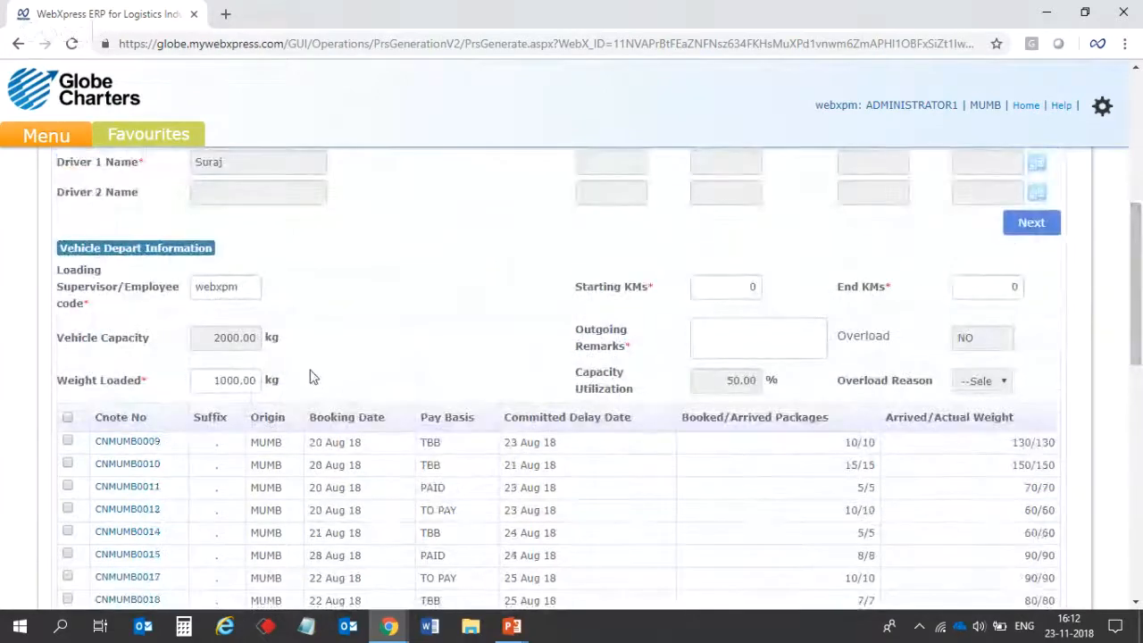
{"action": "left_click_drag", "start_coordinate": [577, 291], "coordinate": [665, 293]}
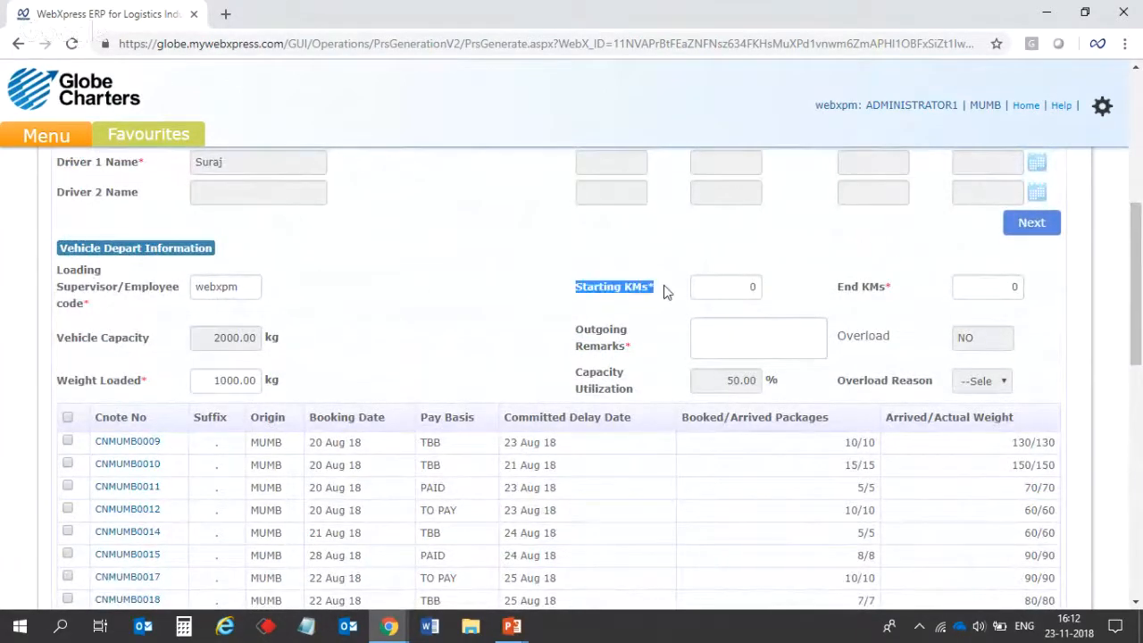
{"action": "left_click", "coordinate": [729, 287]}
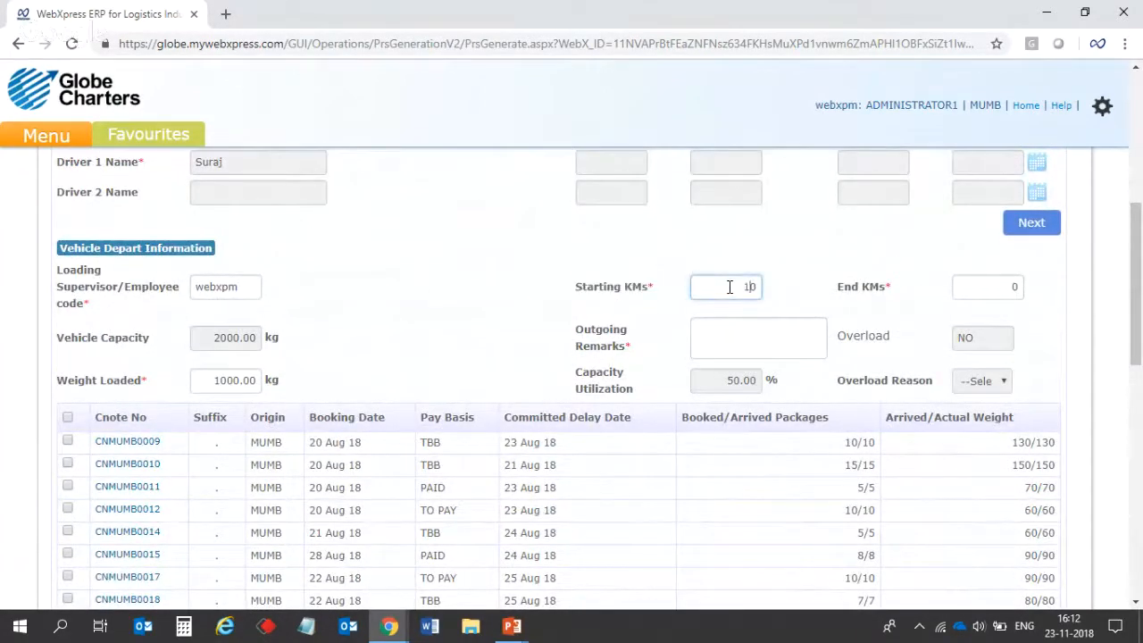
{"action": "left_click_drag", "start_coordinate": [832, 287], "coordinate": [889, 287]}
{"action": "left_click", "coordinate": [978, 292]}
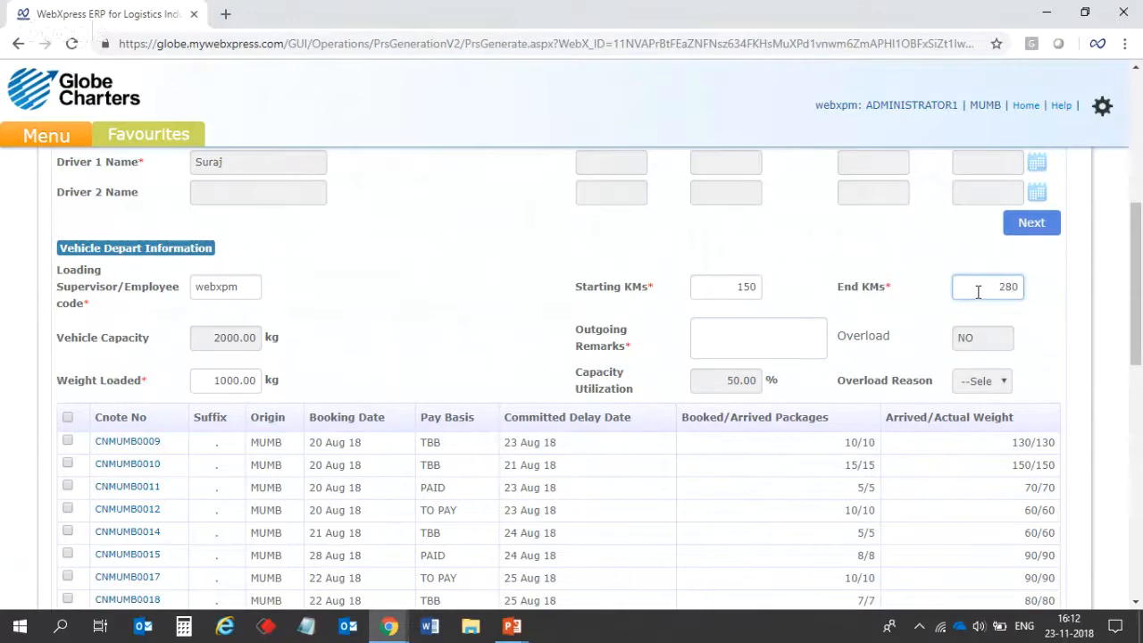
{"action": "left_click_drag", "start_coordinate": [731, 286], "coordinate": [745, 287]}
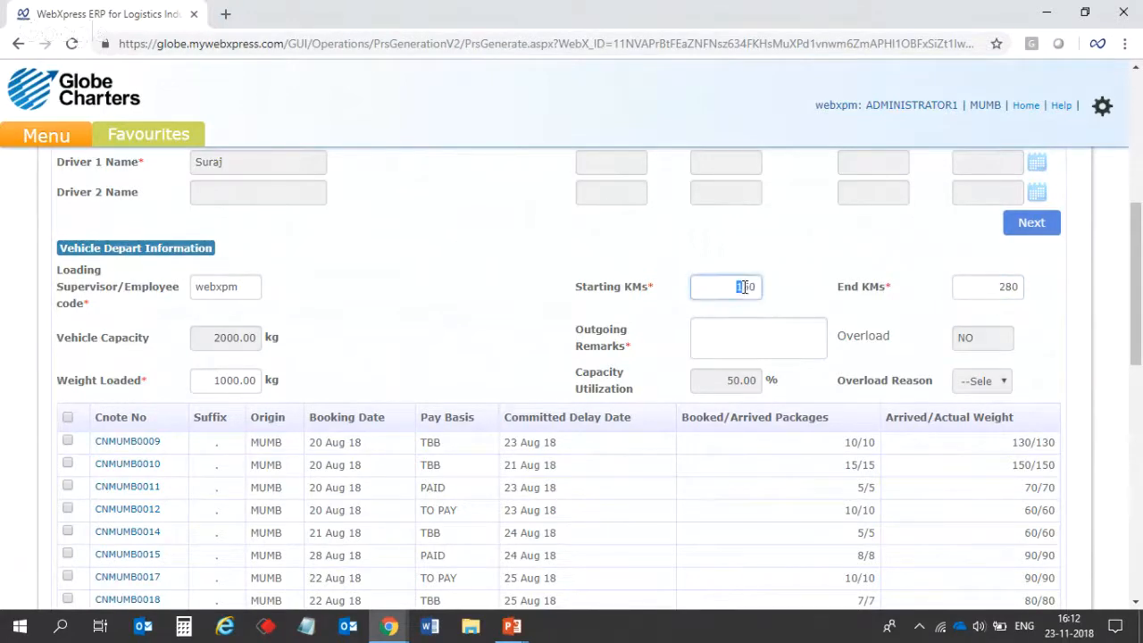
{"action": "left_click", "coordinate": [980, 293]}
{"action": "left_click_drag", "start_coordinate": [981, 293], "coordinate": [1033, 300]}
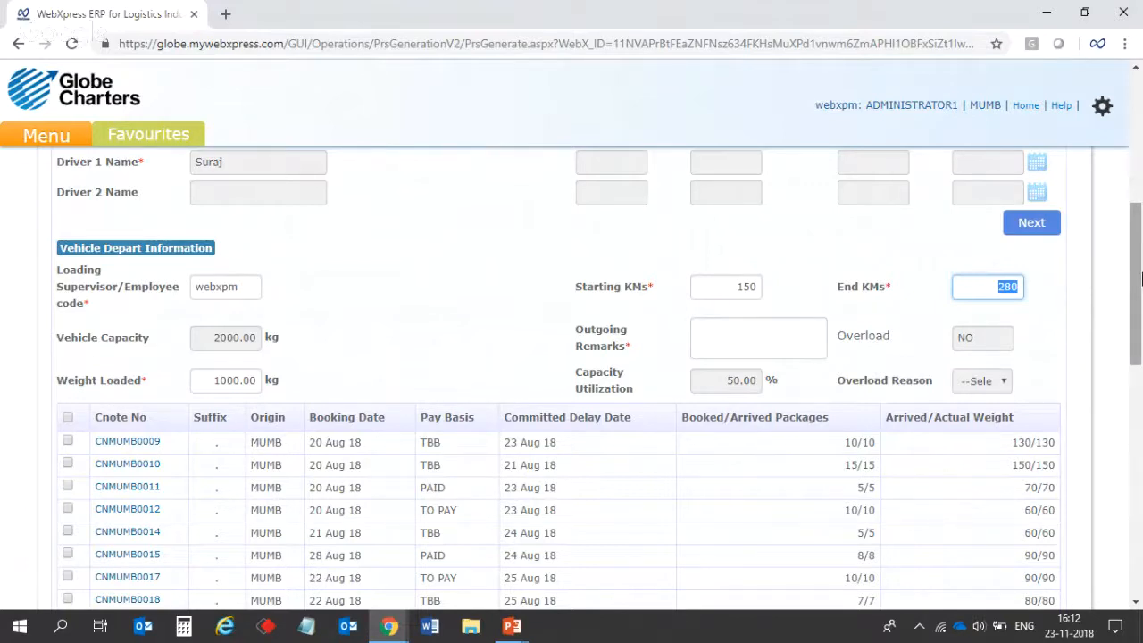
Enter "Ok" as the outgoing remarks for the vehicle departure
{"action": "scroll", "coordinate": [785, 319], "scroll_direction": "up", "scroll_amount": 1}
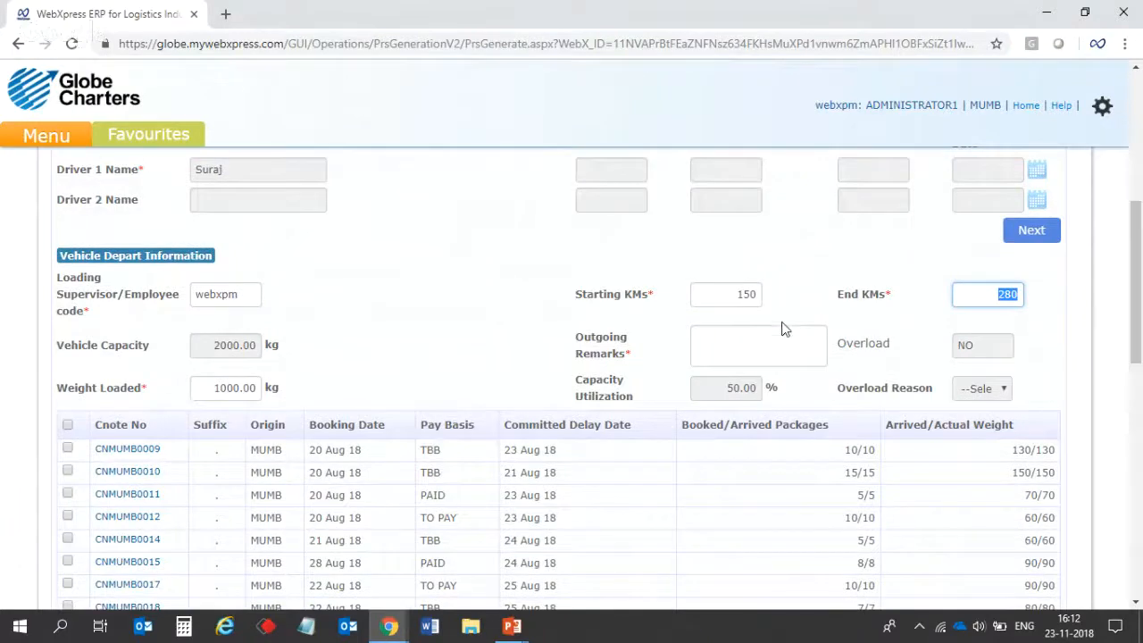
{"action": "left_click", "coordinate": [777, 348]}
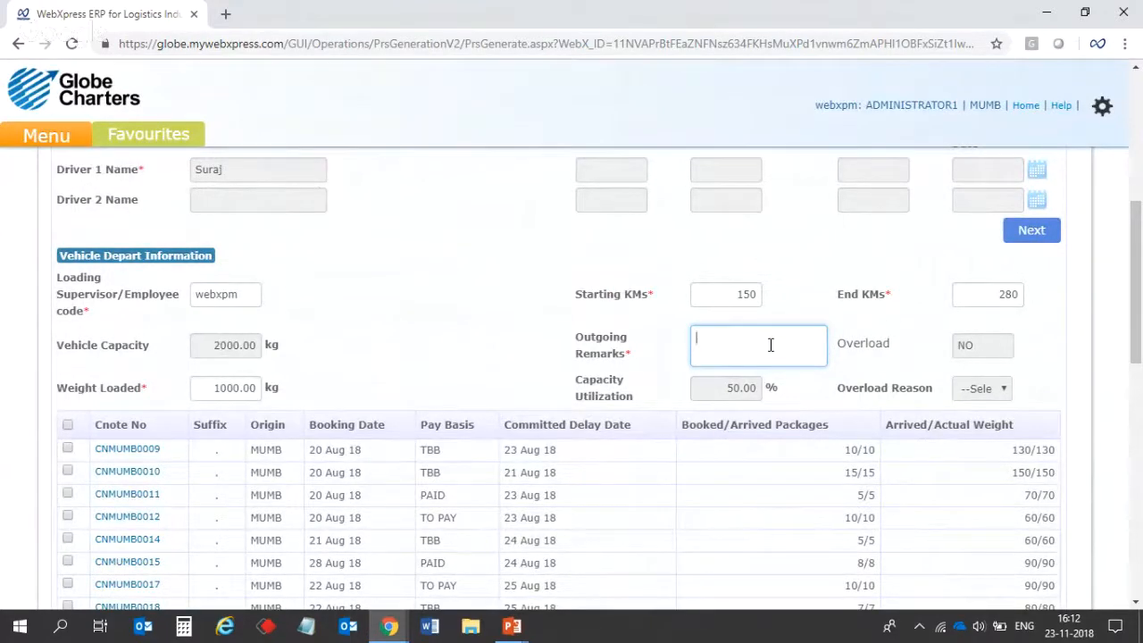
{"action": "key", "text": "Caps_Lock"}
{"action": "type", "text": "Ok"}
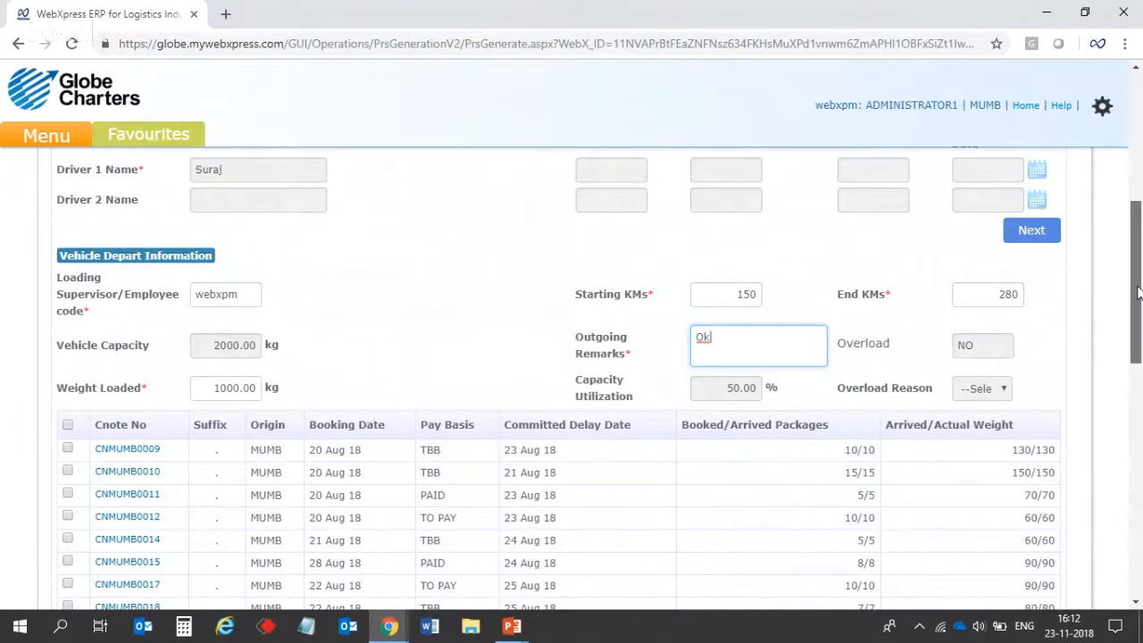
Continue from the Cnote selection to the payment details and set the contract amount to 2500
{"action": "left_click_drag", "start_coordinate": [1138, 293], "coordinate": [1131, 562]}
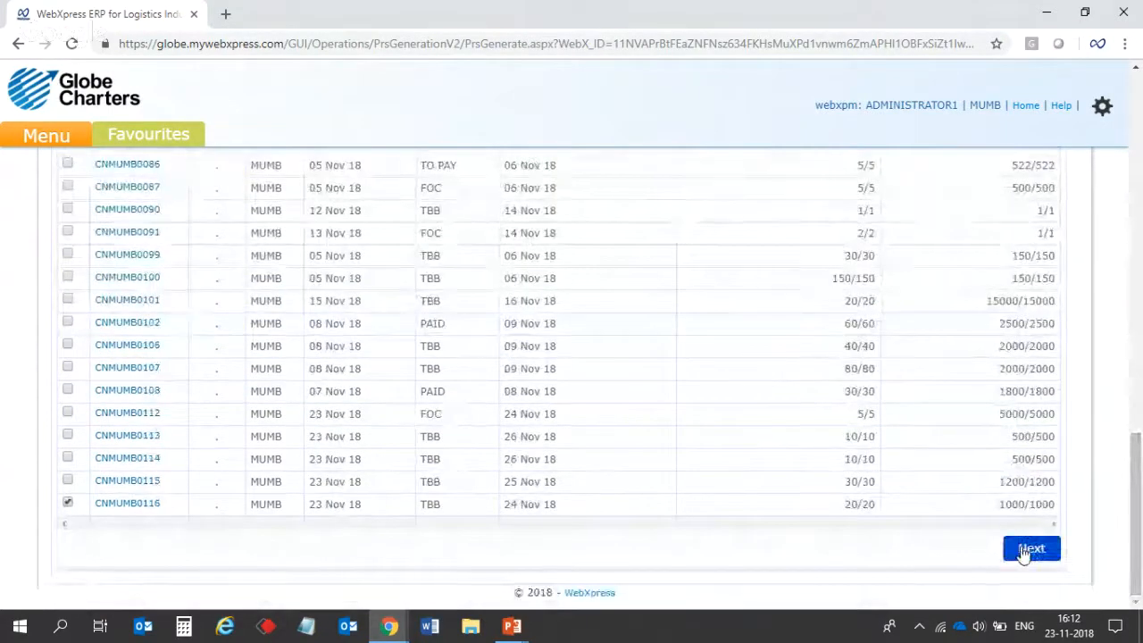
{"action": "left_click", "coordinate": [1024, 551]}
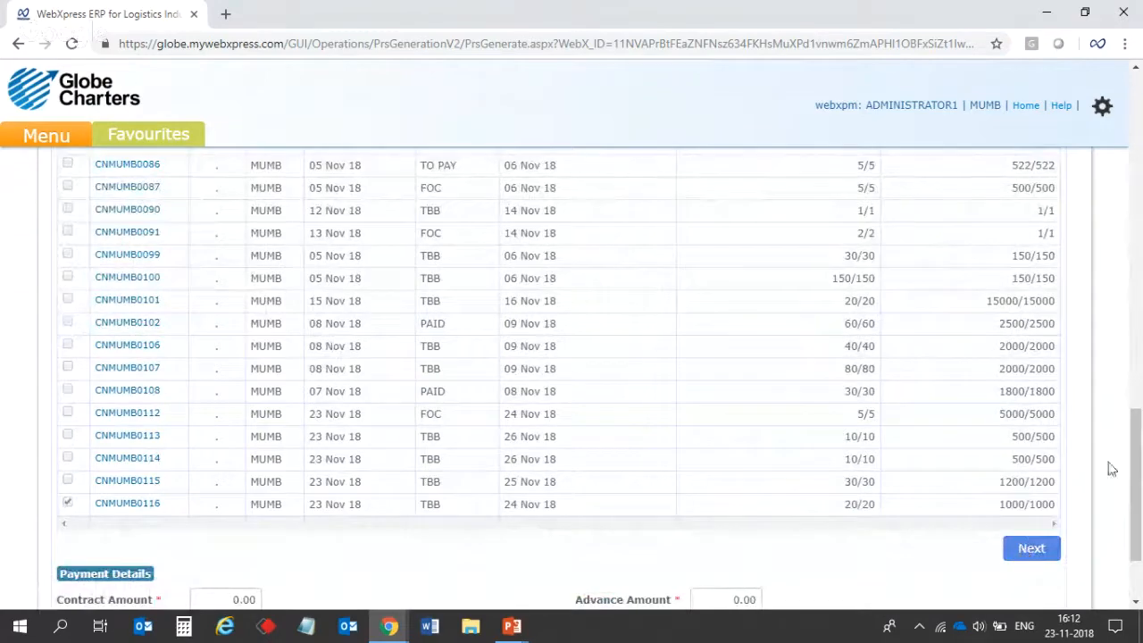
{"action": "left_click_drag", "start_coordinate": [1135, 440], "coordinate": [1139, 534]}
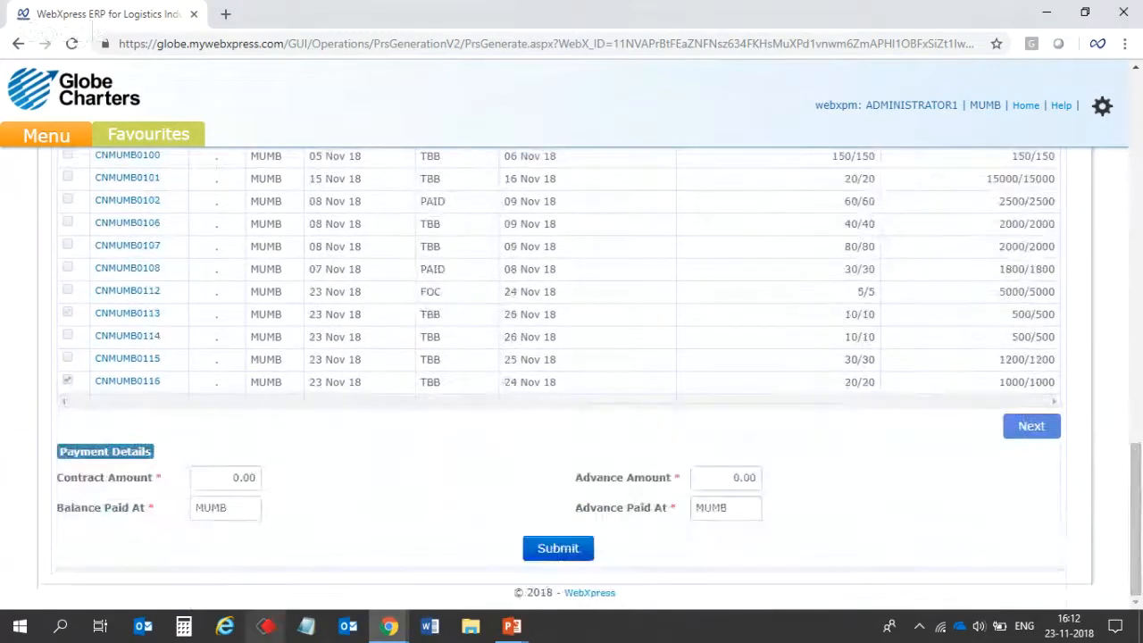
{"action": "left_click", "coordinate": [219, 477]}
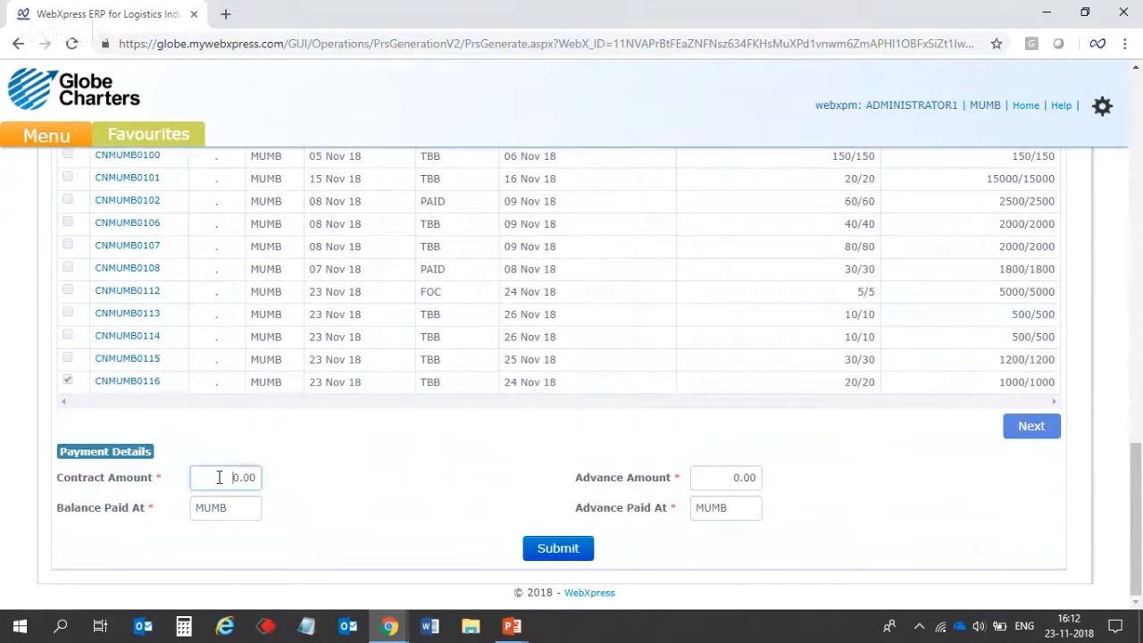
{"action": "type", "text": "150"}
{"action": "left_click", "coordinate": [365, 487]}
Leave the advance amount at 0.00, submit the PRS with confirmation, and highlight the generated PRS number
{"action": "left_click", "coordinate": [706, 477]}
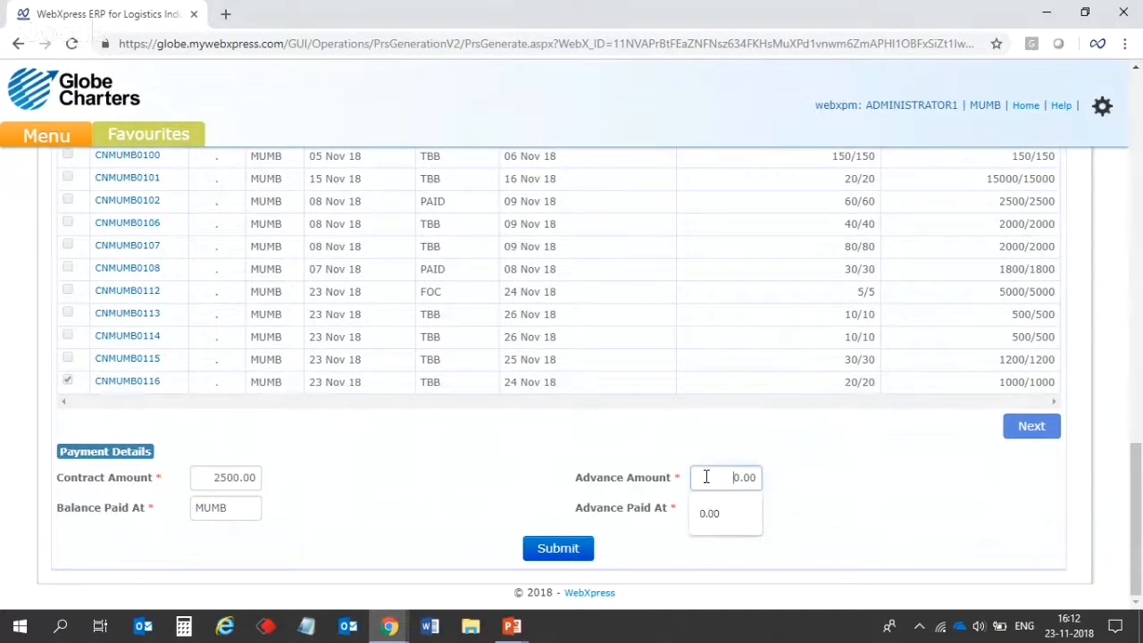
{"action": "left_click", "coordinate": [860, 486]}
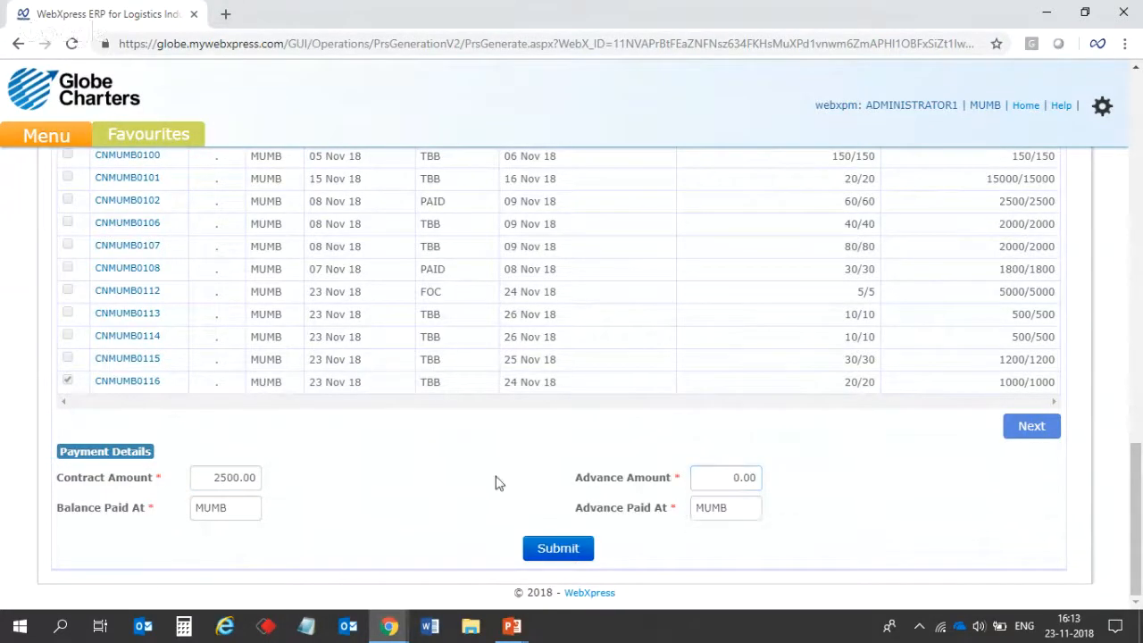
{"action": "left_click_drag", "start_coordinate": [575, 478], "coordinate": [711, 480]}
{"action": "left_click", "coordinate": [717, 481]}
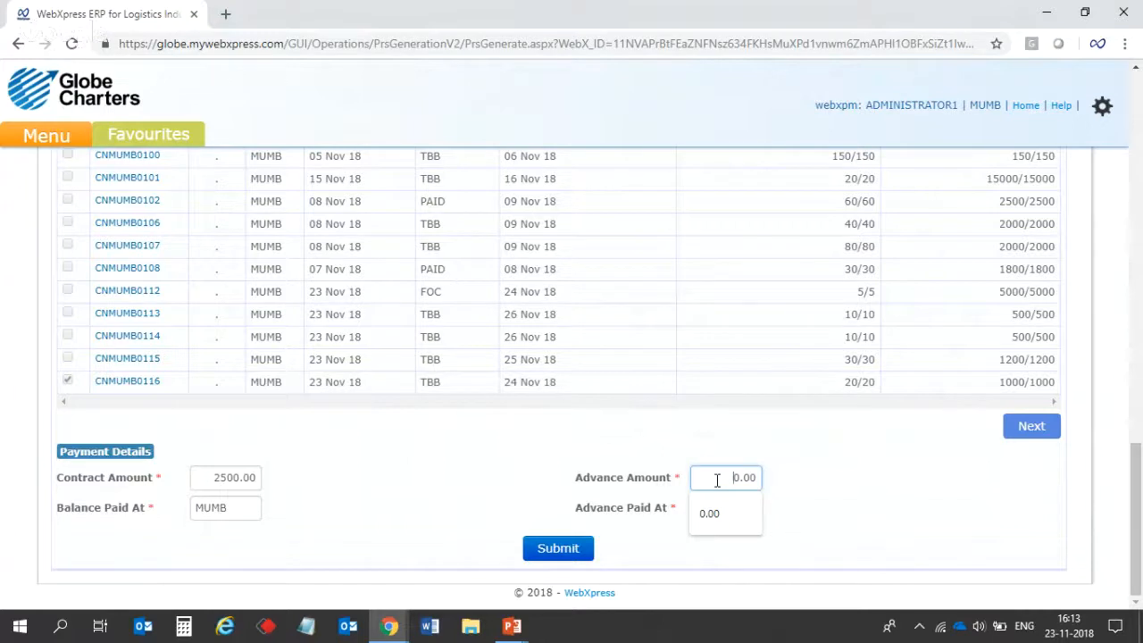
{"action": "left_click_drag", "start_coordinate": [717, 480], "coordinate": [766, 488]}
{"action": "left_click", "coordinate": [766, 489]}
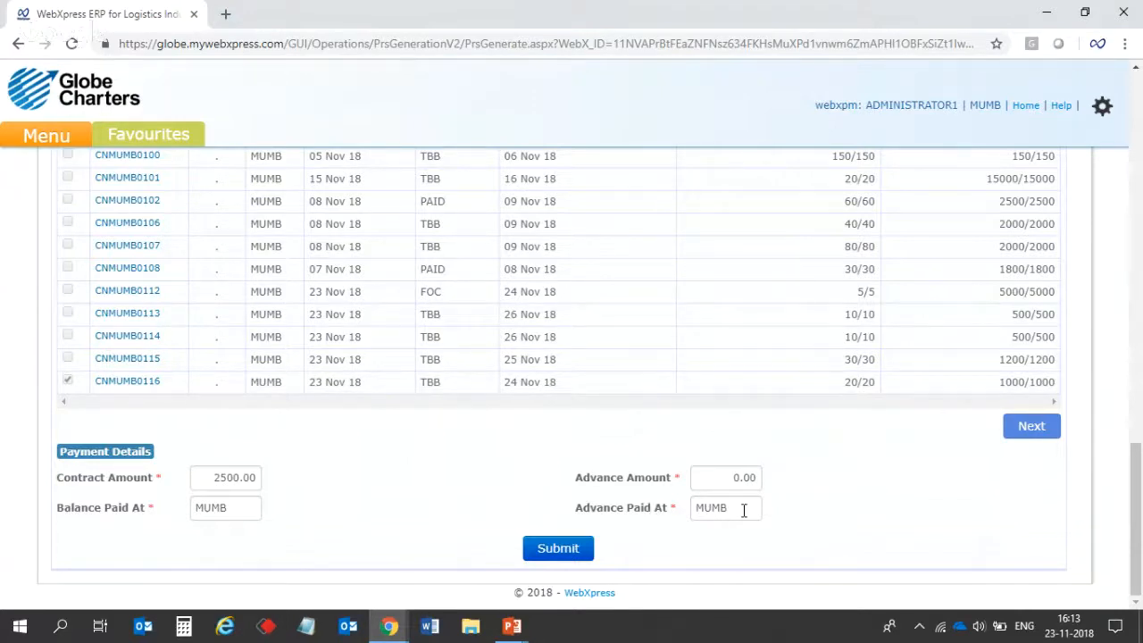
{"action": "left_click", "coordinate": [576, 550]}
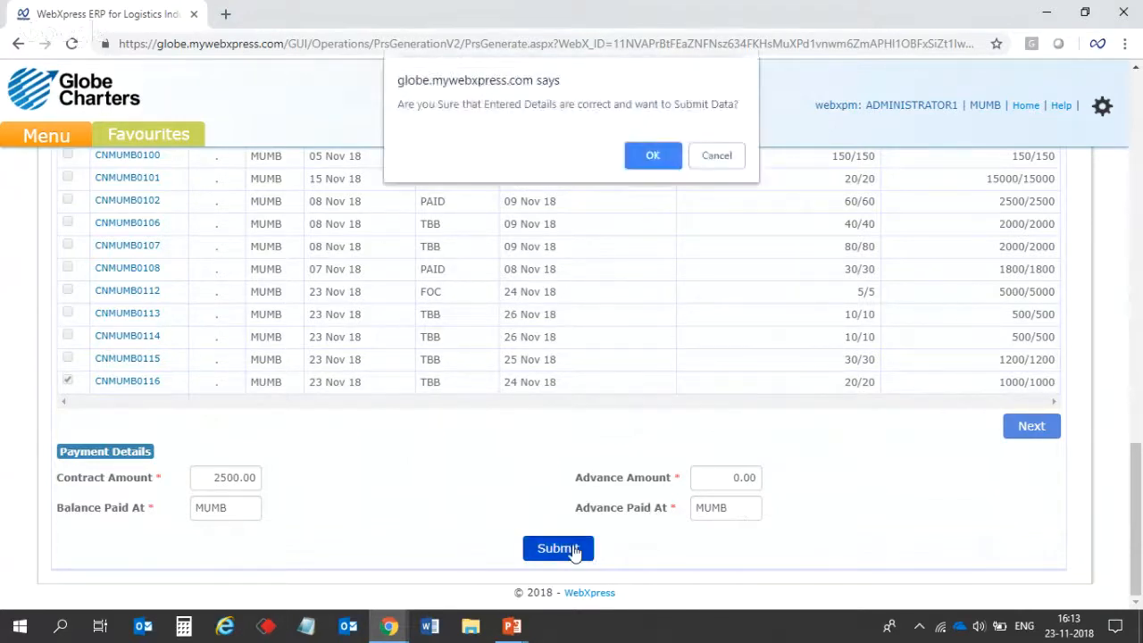
{"action": "left_click", "coordinate": [645, 155]}
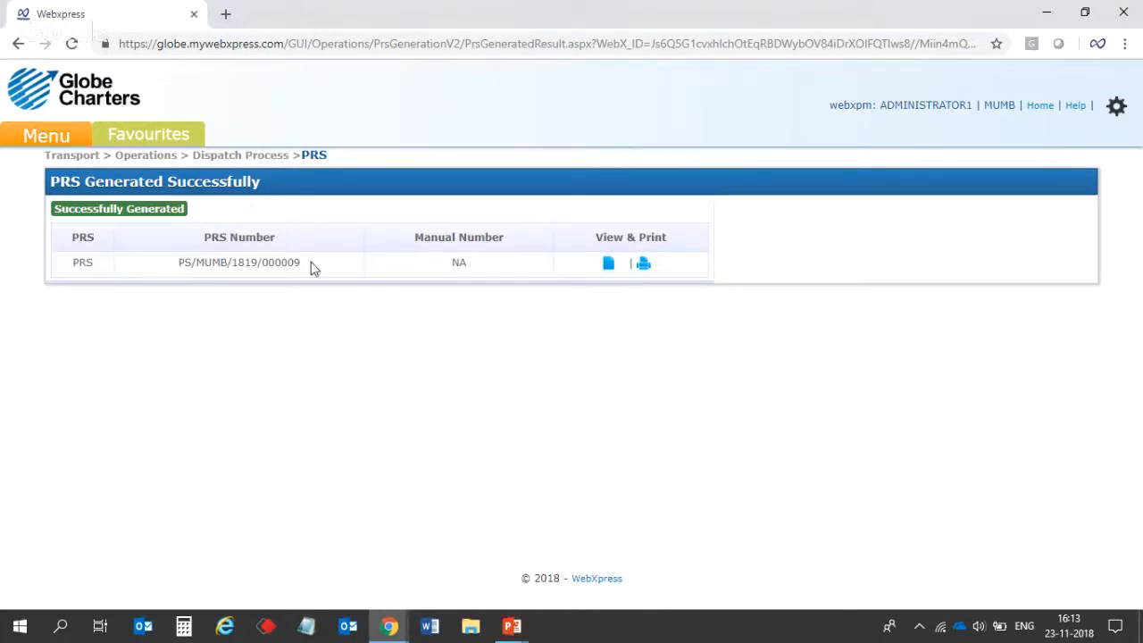
{"action": "left_click_drag", "start_coordinate": [311, 265], "coordinate": [183, 260]}
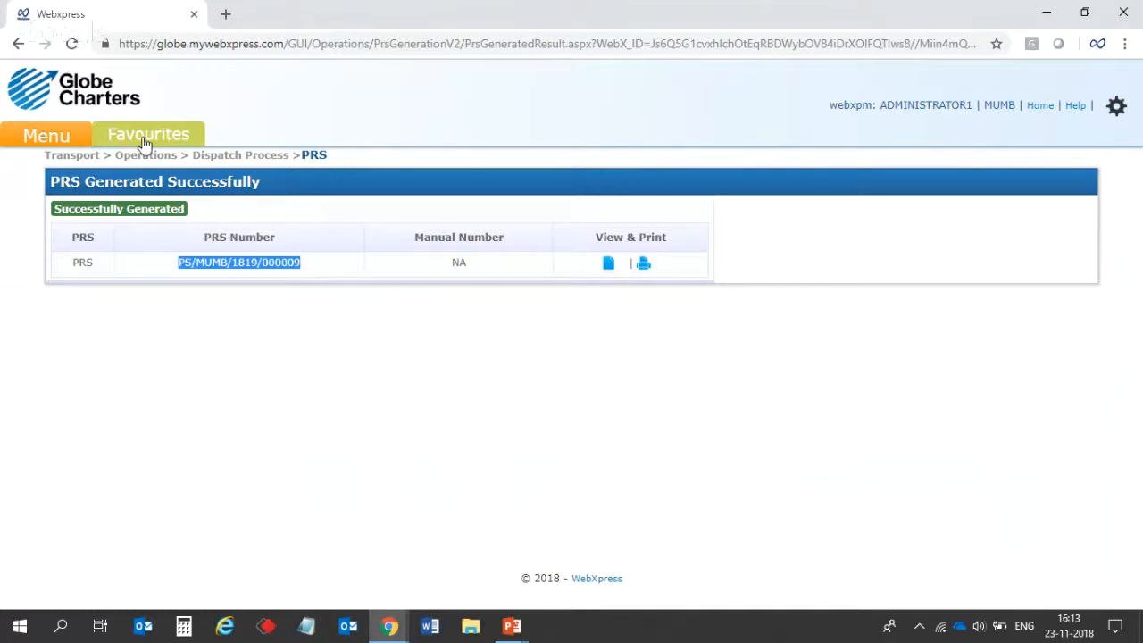
Open Vendor Billing [Service Wise] GST from the vendor invoice cycle
{"action": "left_click", "coordinate": [46, 135]}
{"action": "mouse_move", "coordinate": [26, 266]}
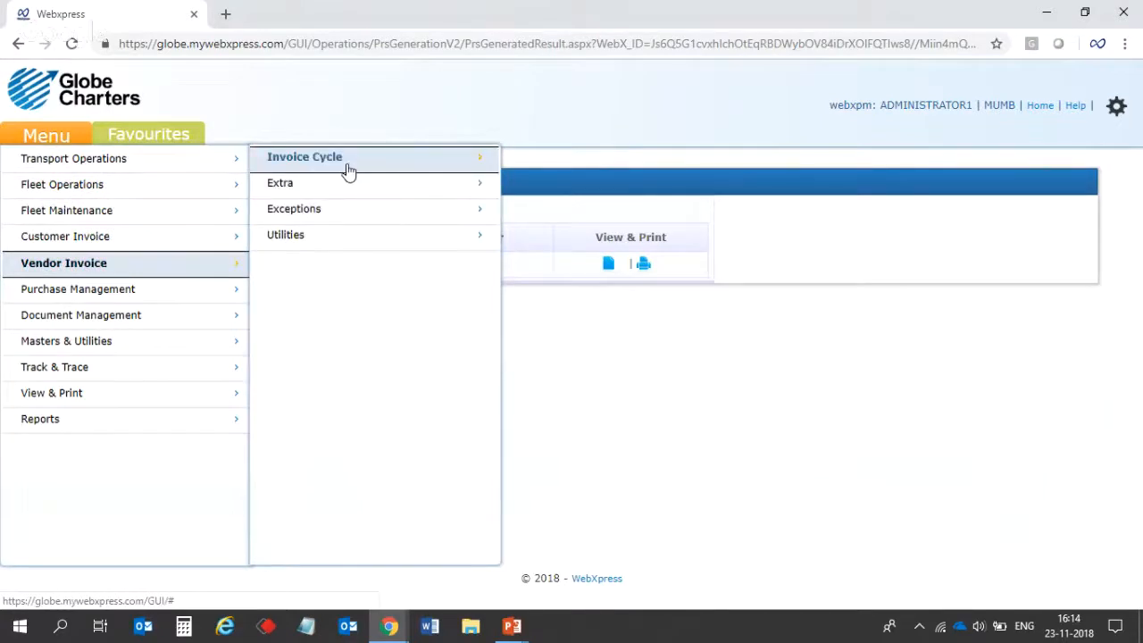
{"action": "mouse_move", "coordinate": [348, 170]}
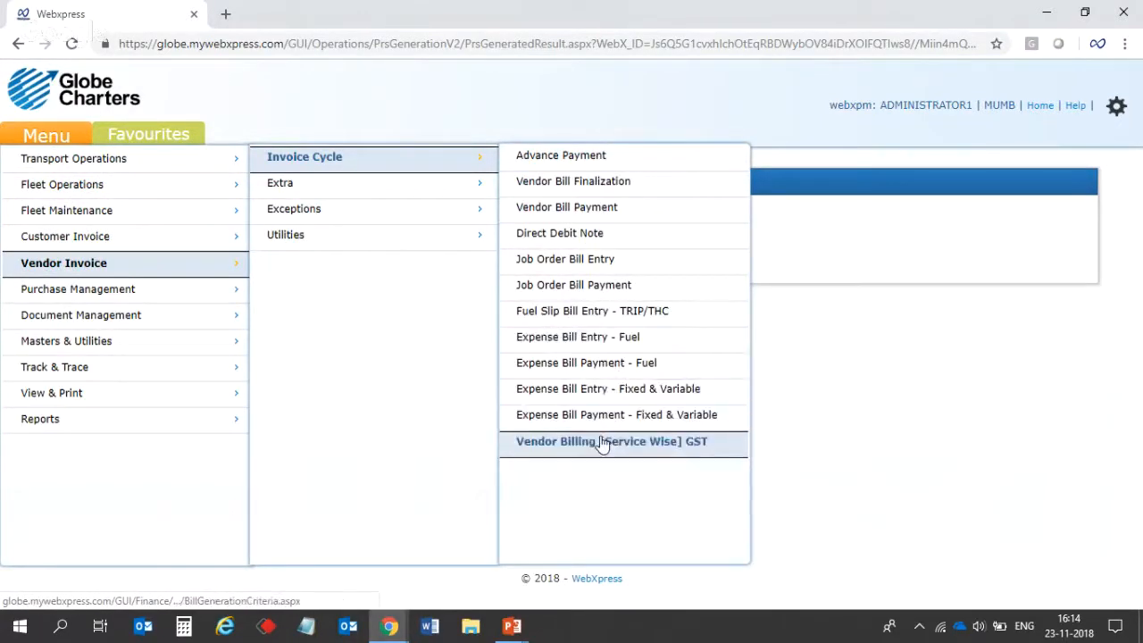
{"action": "left_click", "coordinate": [657, 451]}
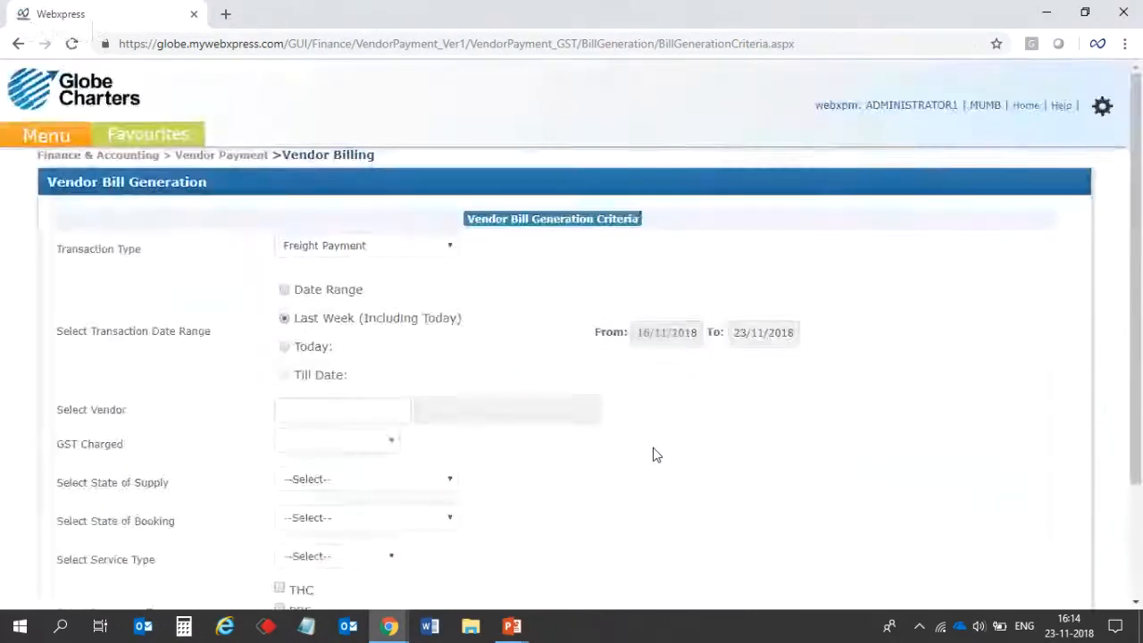
Choose AADARSH ROADWAYS as the billing vendor and limit the transaction date range to Today
{"action": "left_click", "coordinate": [346, 407]}
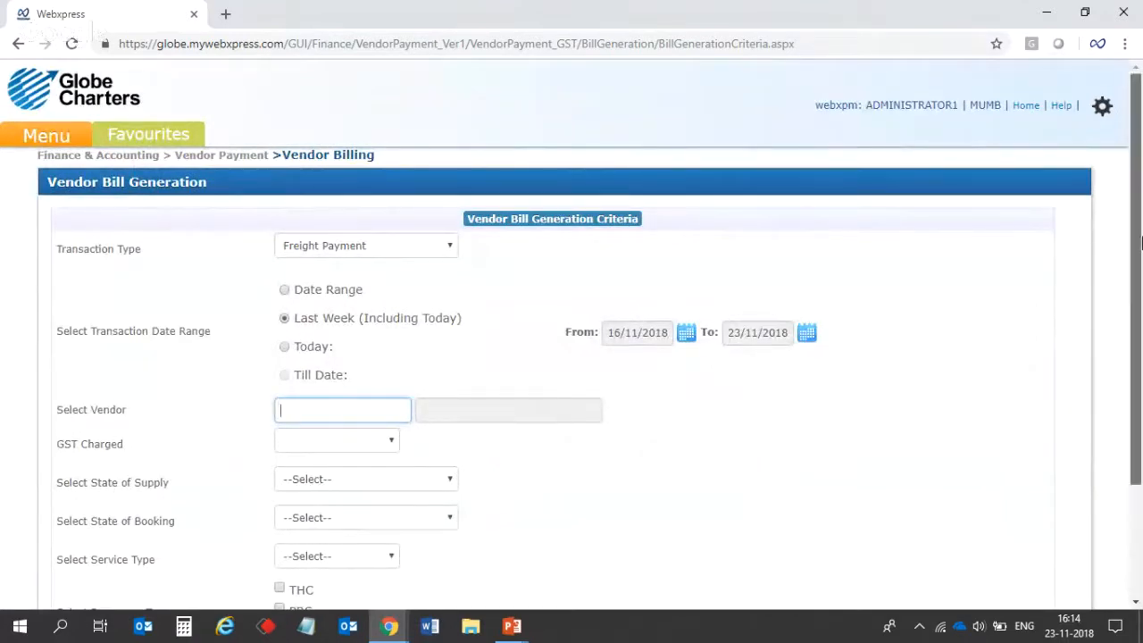
{"action": "scroll", "coordinate": [1140, 241], "scroll_direction": "down", "scroll_amount": 3}
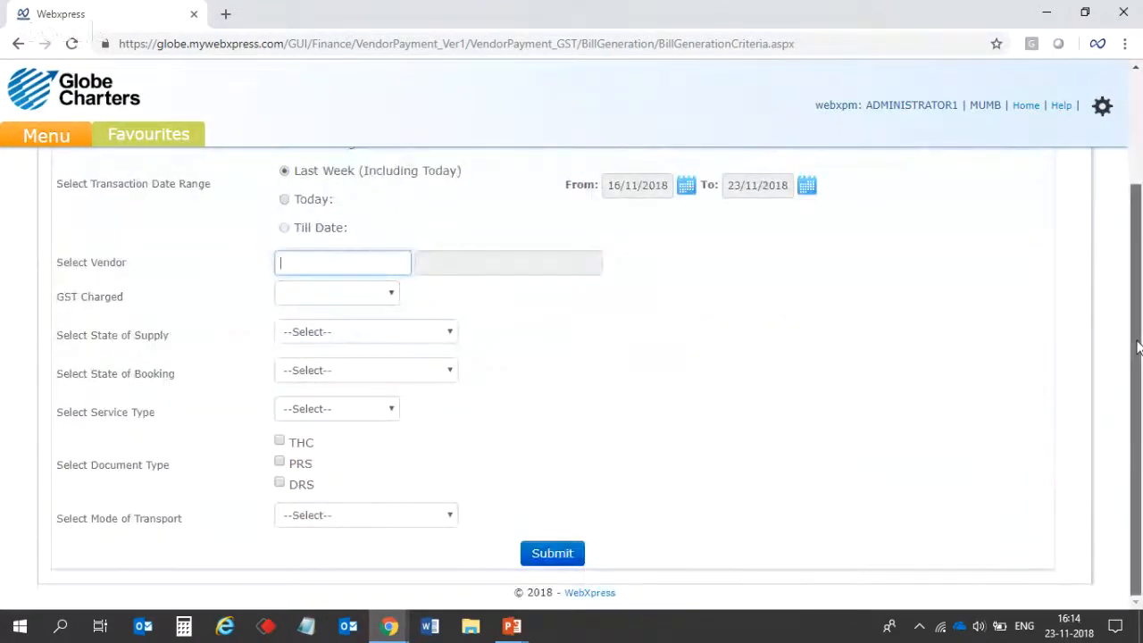
{"action": "left_click_drag", "start_coordinate": [1136, 353], "coordinate": [1140, 248]}
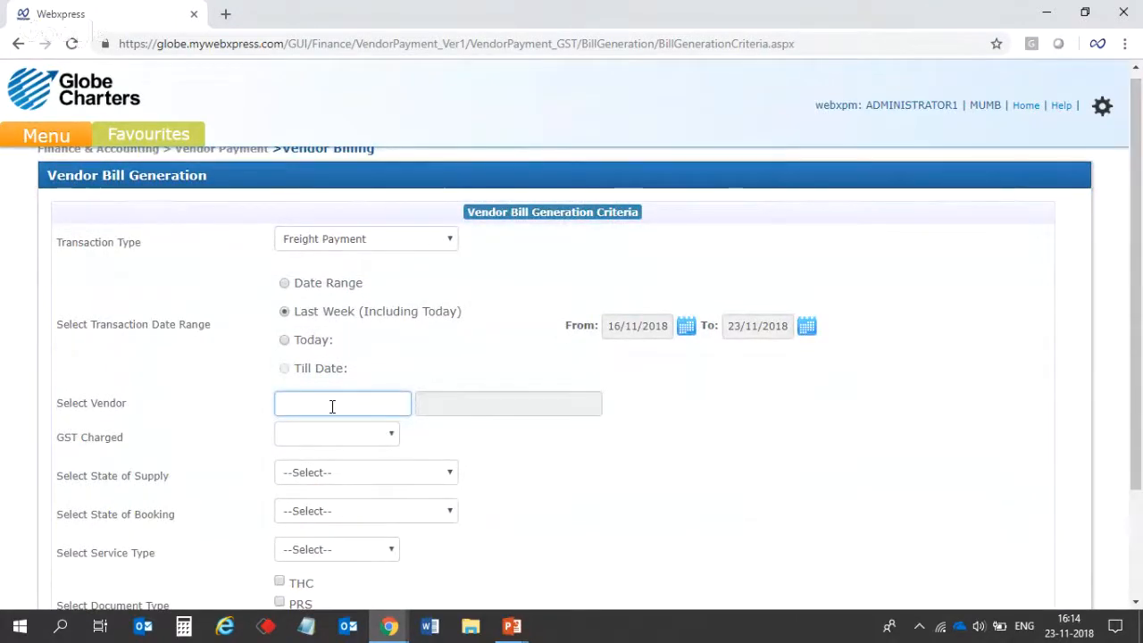
{"action": "key", "text": "Caps_Lock"}
{"action": "type", "text": "A"}
{"action": "key", "text": "Caps_Lock"}
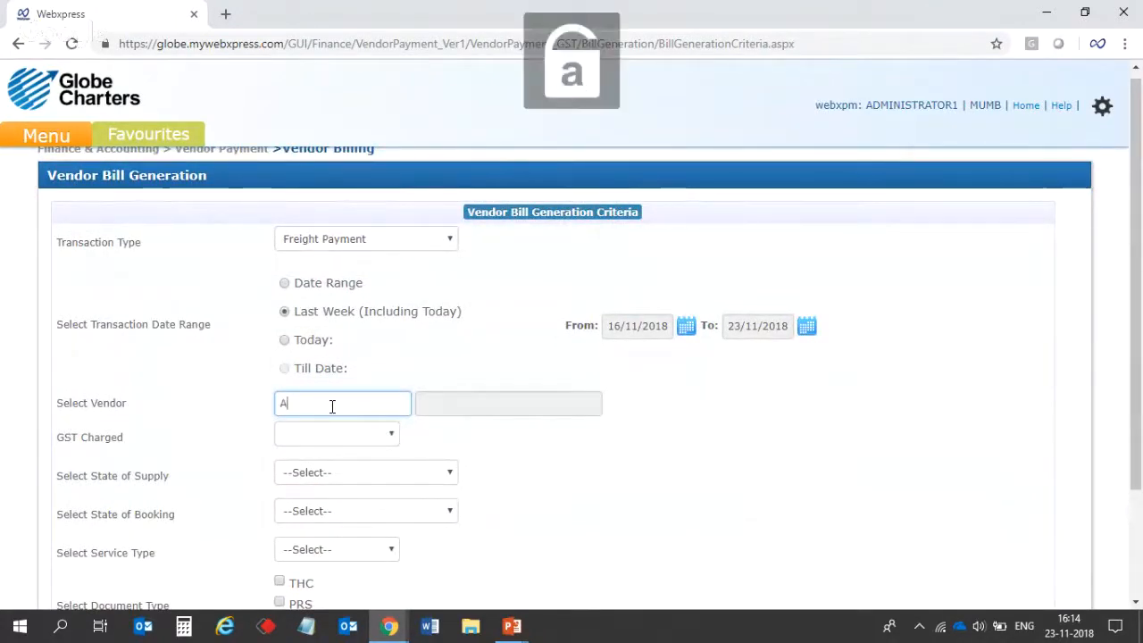
{"action": "type", "text": "ad"}
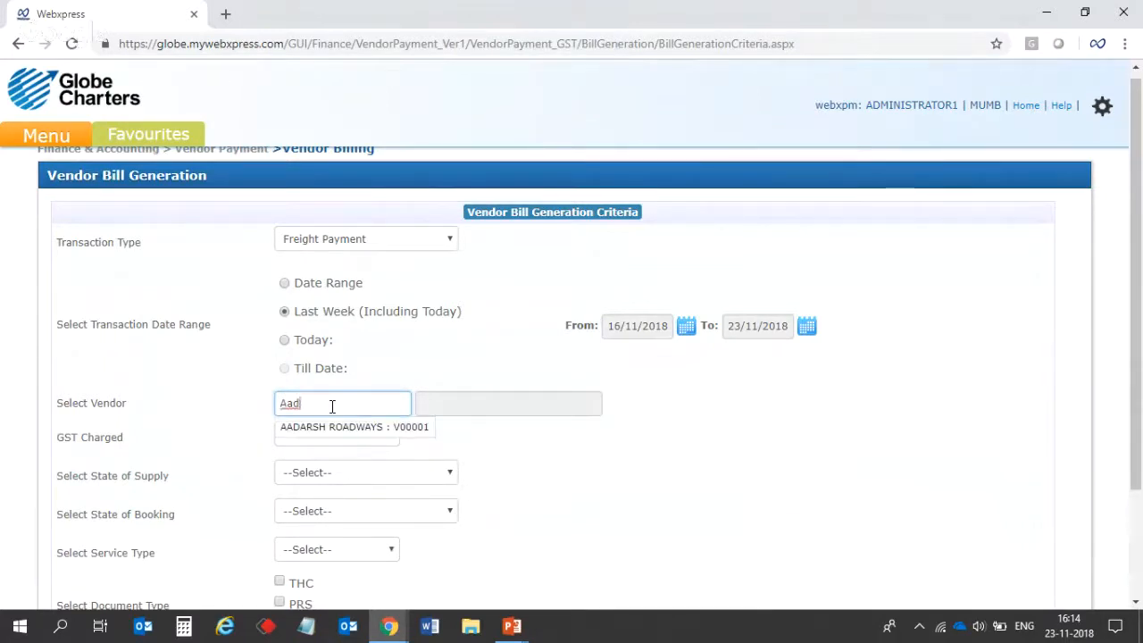
{"action": "left_click", "coordinate": [332, 430]}
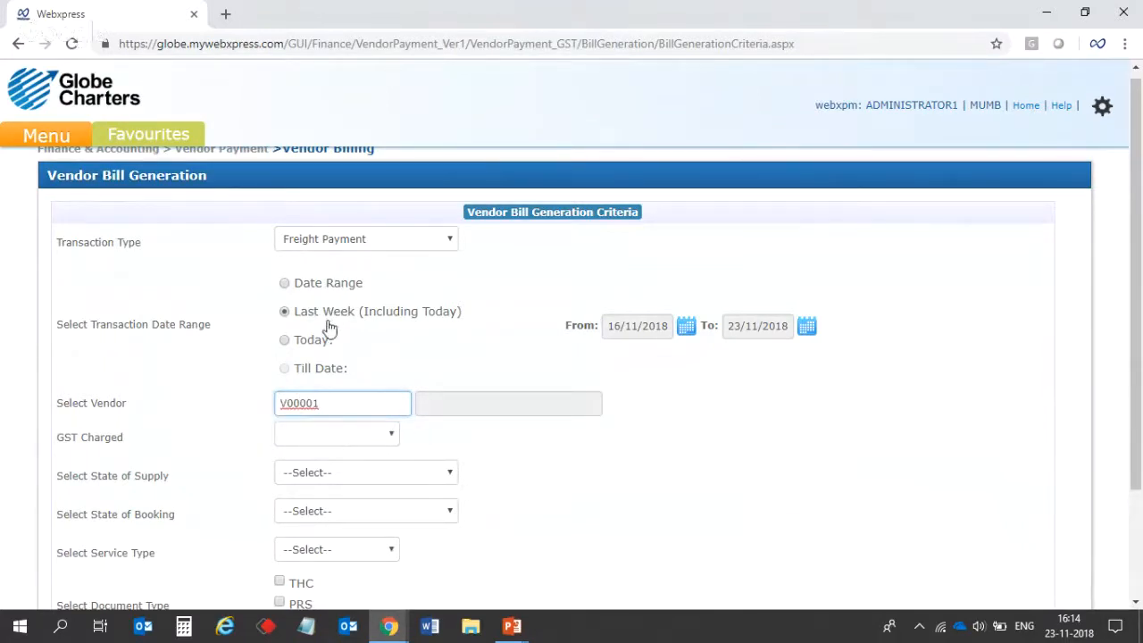
{"action": "left_click", "coordinate": [306, 344]}
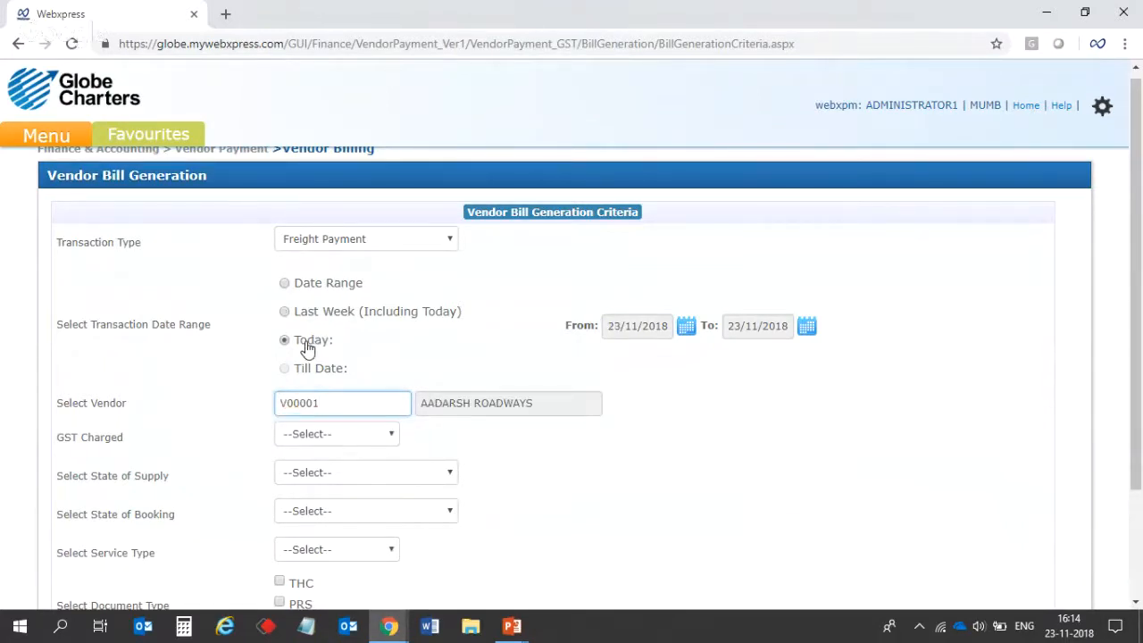
Set GST charged to Intra-State : SGST + CGST, state of supply to Maharashtra and service type to Vehicle Hire
{"action": "left_click", "coordinate": [336, 437]}
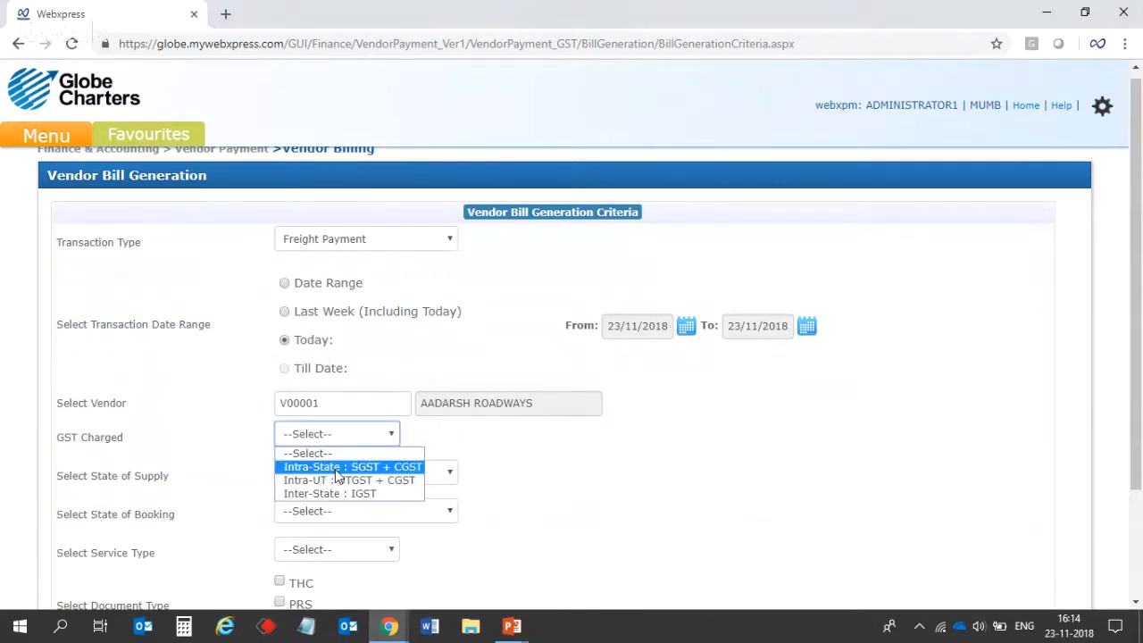
{"action": "left_click", "coordinate": [335, 473]}
{"action": "left_click", "coordinate": [333, 473]}
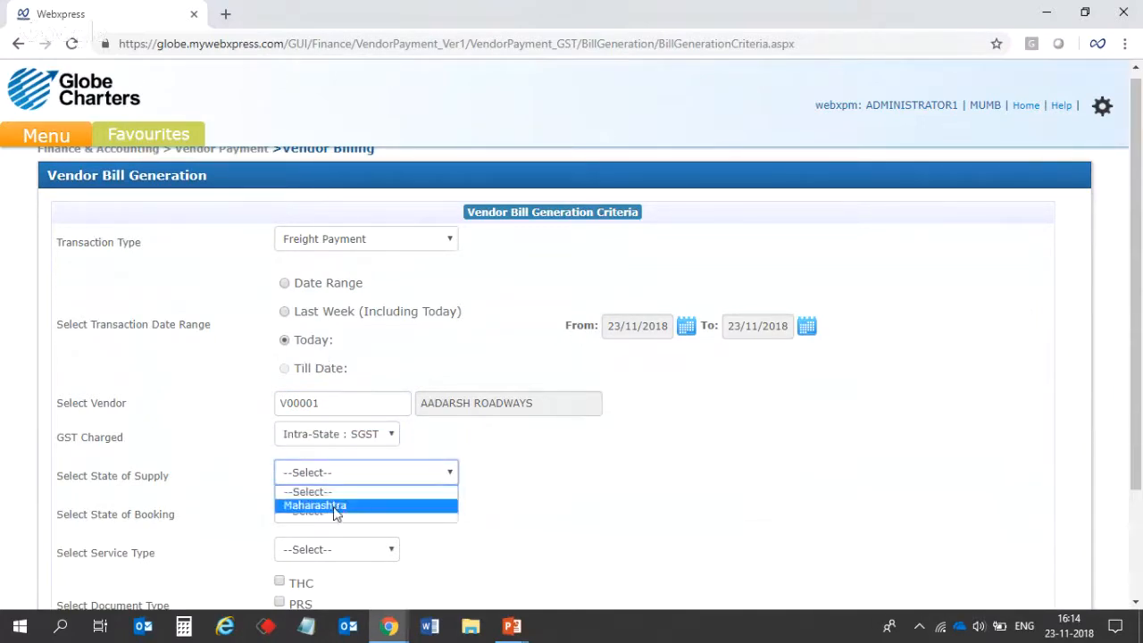
{"action": "left_click", "coordinate": [335, 506]}
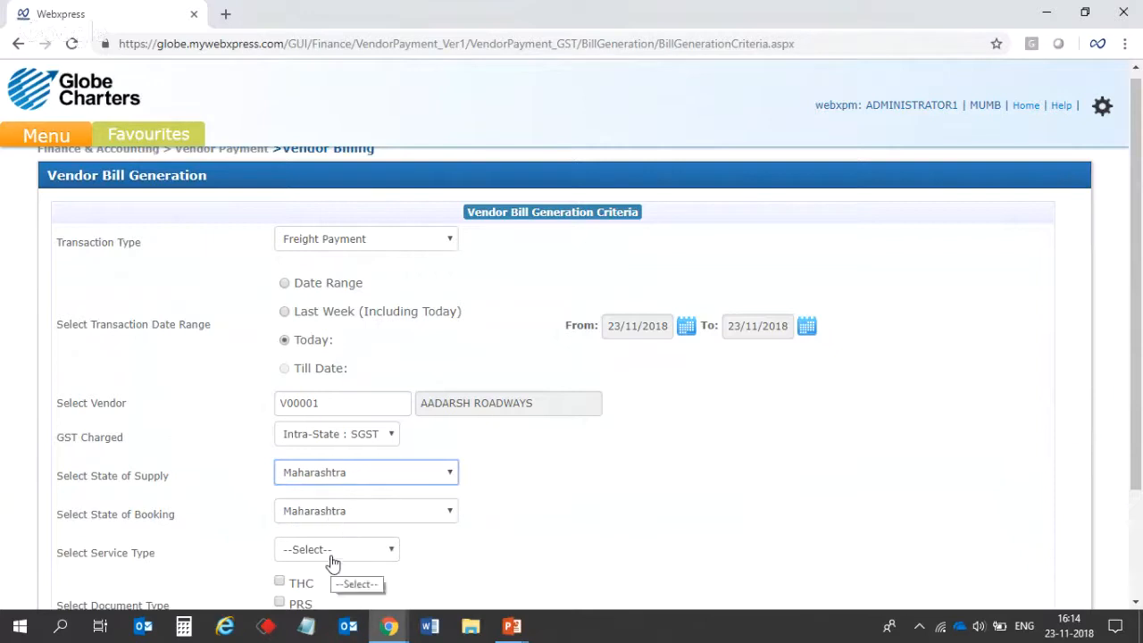
{"action": "left_click", "coordinate": [332, 561]}
{"action": "left_click", "coordinate": [333, 582]}
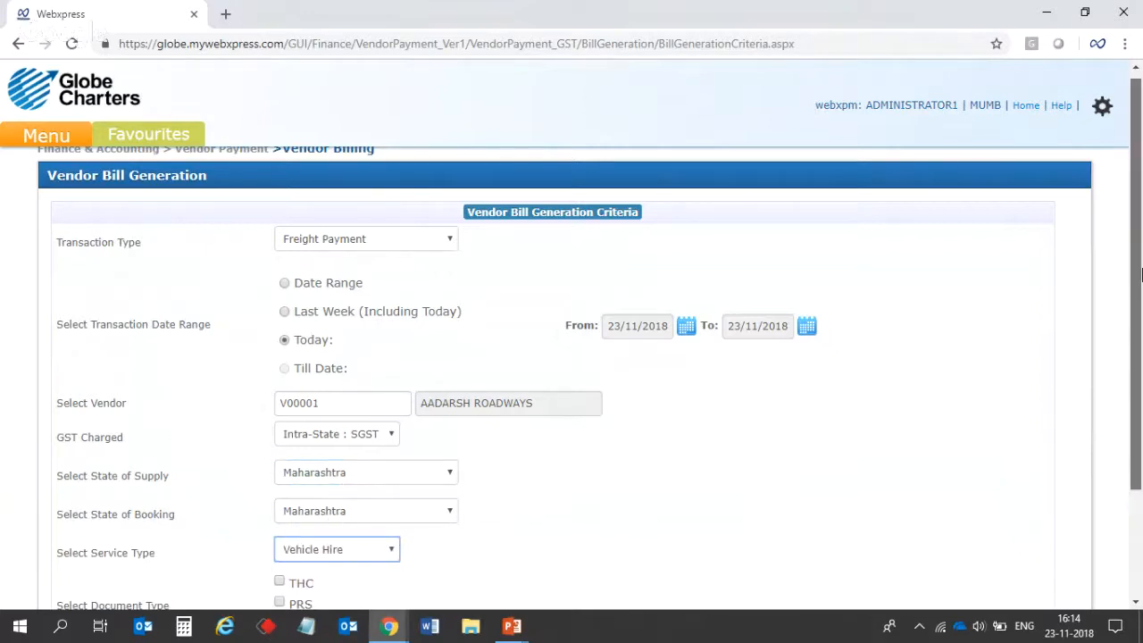
Choose PRS as the document type and 996511 - Road Transport Services of Goods as the transport mode, and submit the criteria
{"action": "scroll", "coordinate": [281, 464], "scroll_direction": "down", "scroll_amount": 2}
{"action": "left_click", "coordinate": [279, 463]}
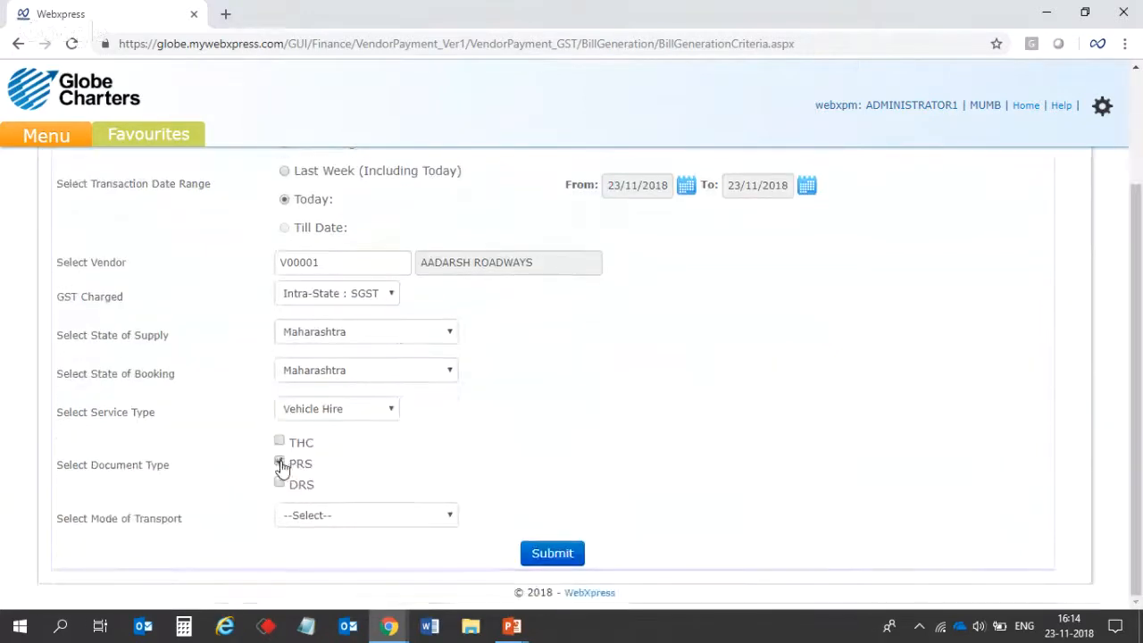
{"action": "left_click", "coordinate": [335, 517]}
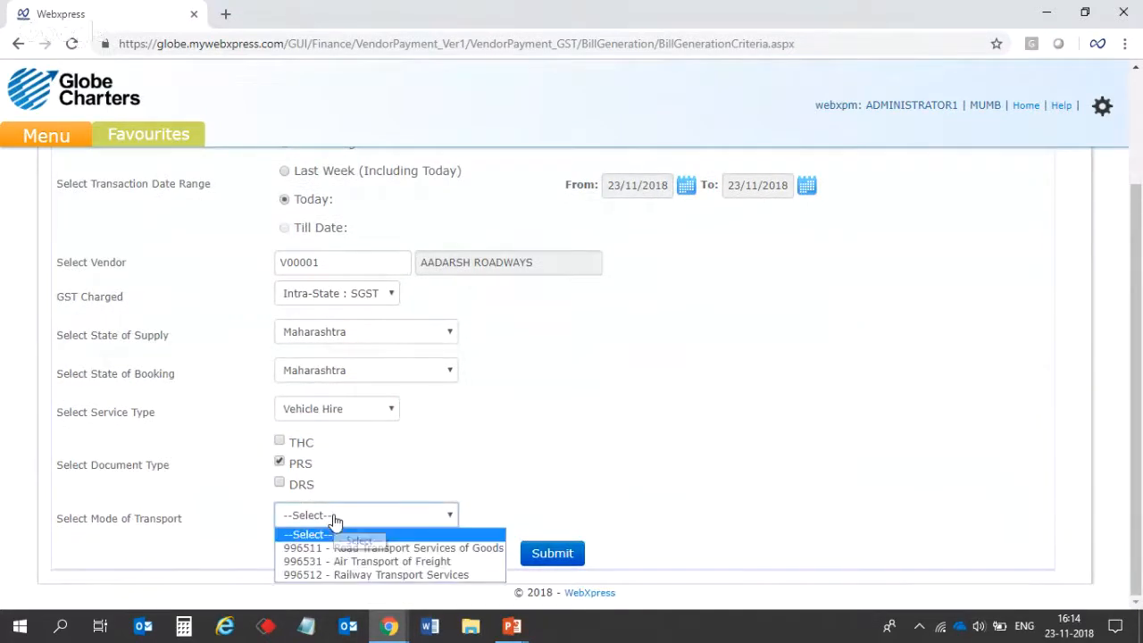
{"action": "left_click", "coordinate": [338, 546]}
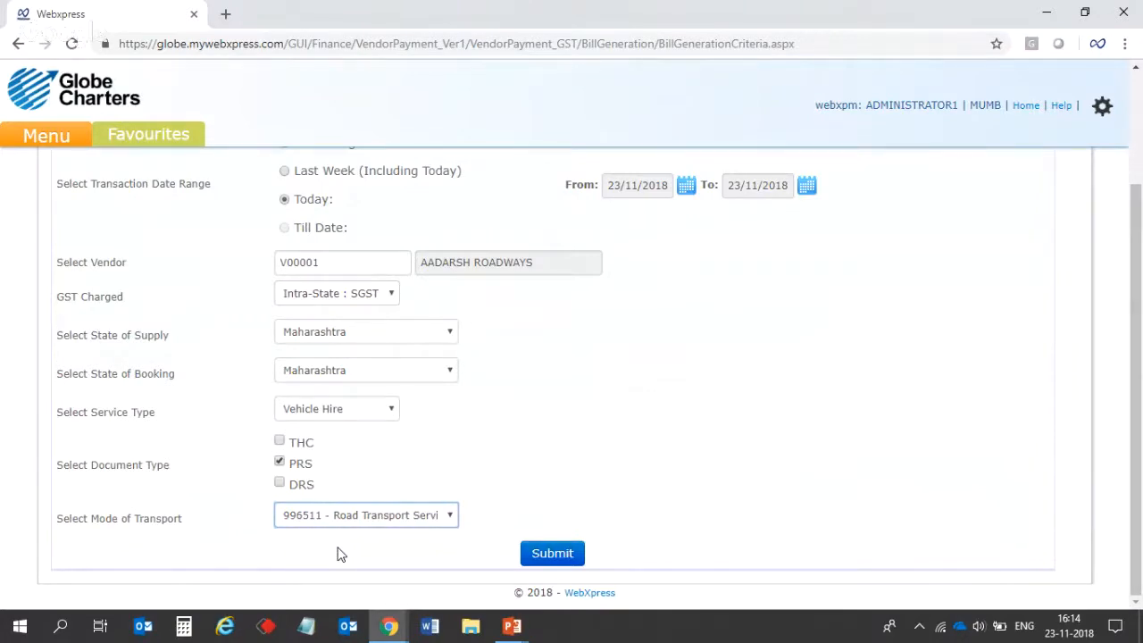
{"action": "left_click", "coordinate": [543, 558]}
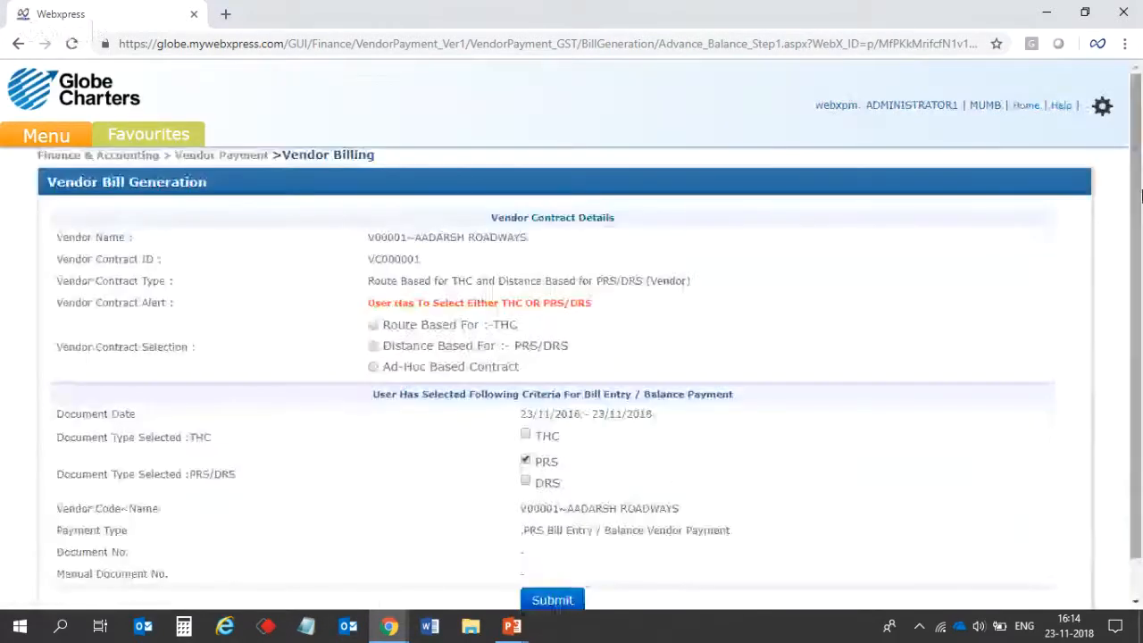
Select Ad-Hoc Based Contract as the vendor contract and submit the selection
{"action": "scroll", "coordinate": [667, 348], "scroll_direction": "down", "scroll_amount": 1}
{"action": "left_click", "coordinate": [373, 325]}
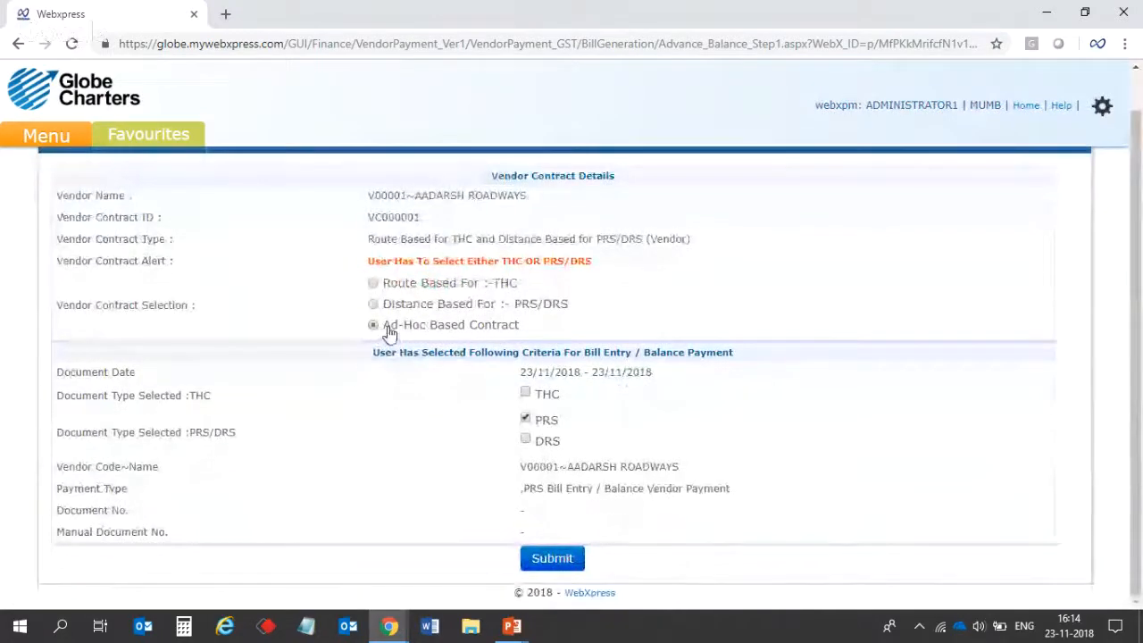
{"action": "left_click", "coordinate": [553, 560]}
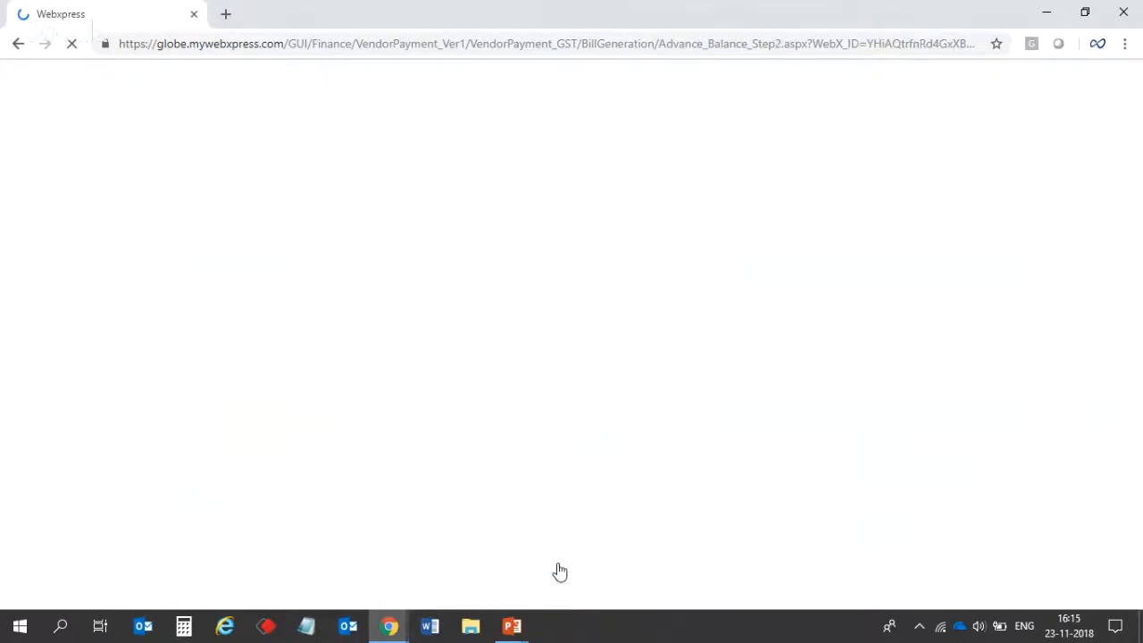
Select the fourth PRS in the list for payment, copy its document number, and submit it for billing
{"action": "left_click_drag", "start_coordinate": [1138, 252], "coordinate": [1138, 310]}
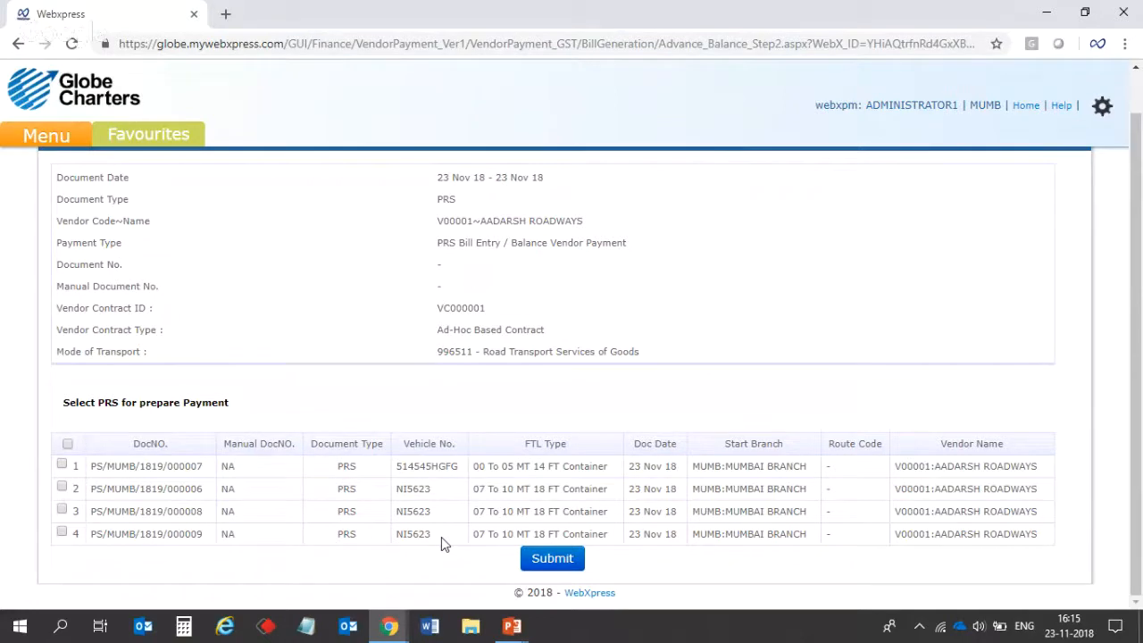
{"action": "left_click", "coordinate": [61, 534]}
{"action": "left_click_drag", "start_coordinate": [92, 534], "coordinate": [205, 543]}
{"action": "key", "text": "ctrl+c"}
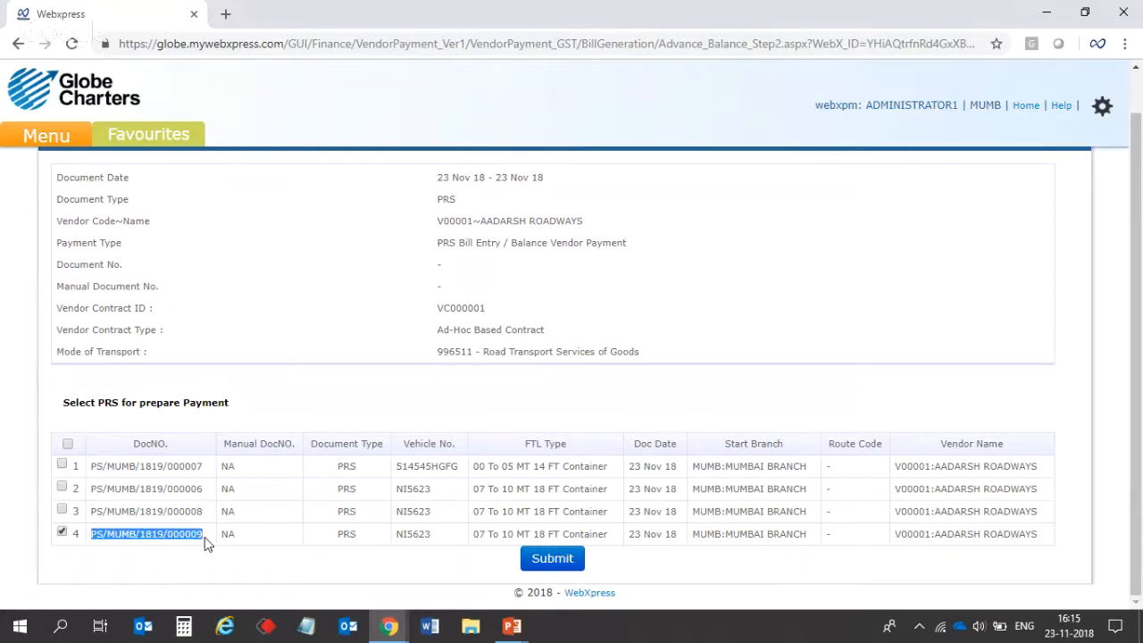
{"action": "left_click", "coordinate": [548, 562]}
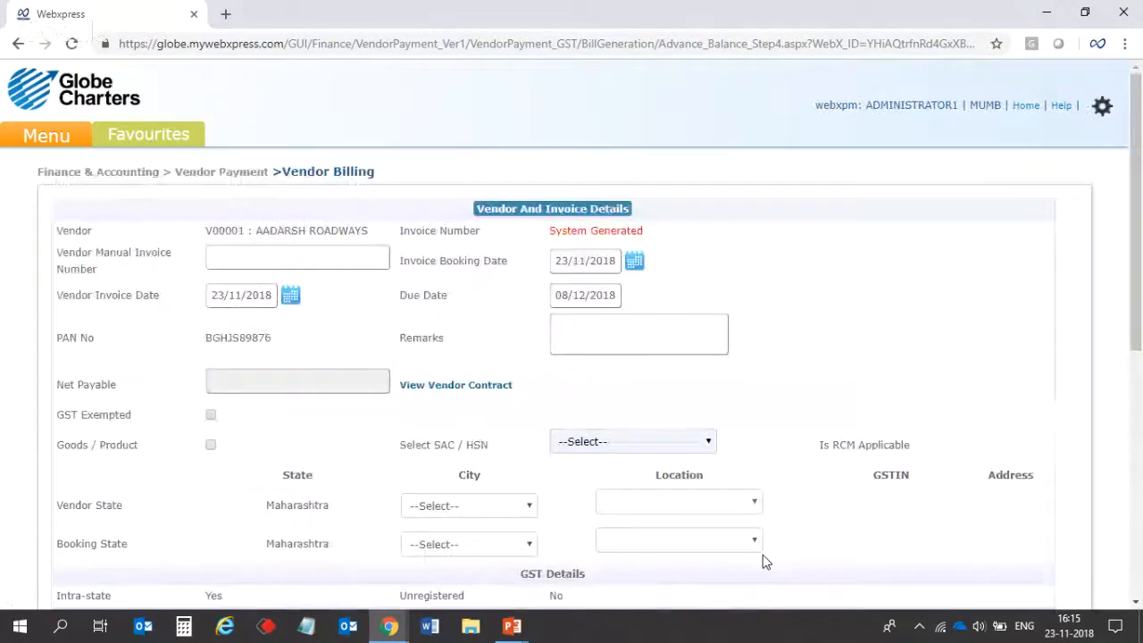
Paste the copied PRS document number as the vendor manual invoice number
{"action": "left_click", "coordinate": [363, 256]}
{"action": "key", "text": "ctrl+v"}
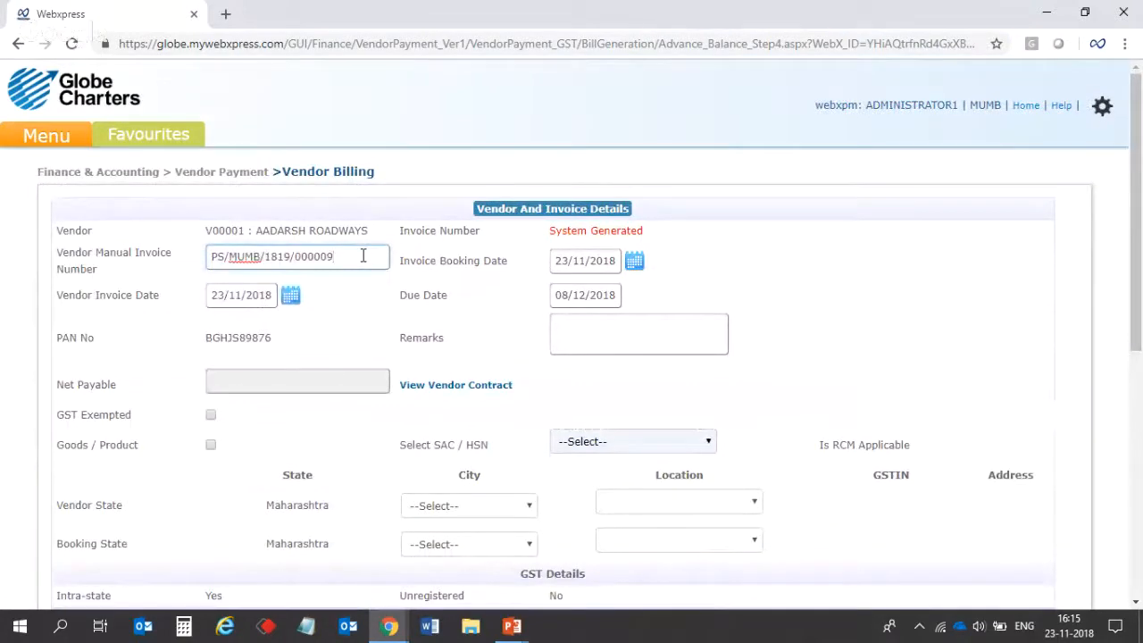
Change the vendor manual invoice number to Mn00009 by replacing the leading part of the pasted PRS number
{"action": "left_click", "coordinate": [350, 323]}
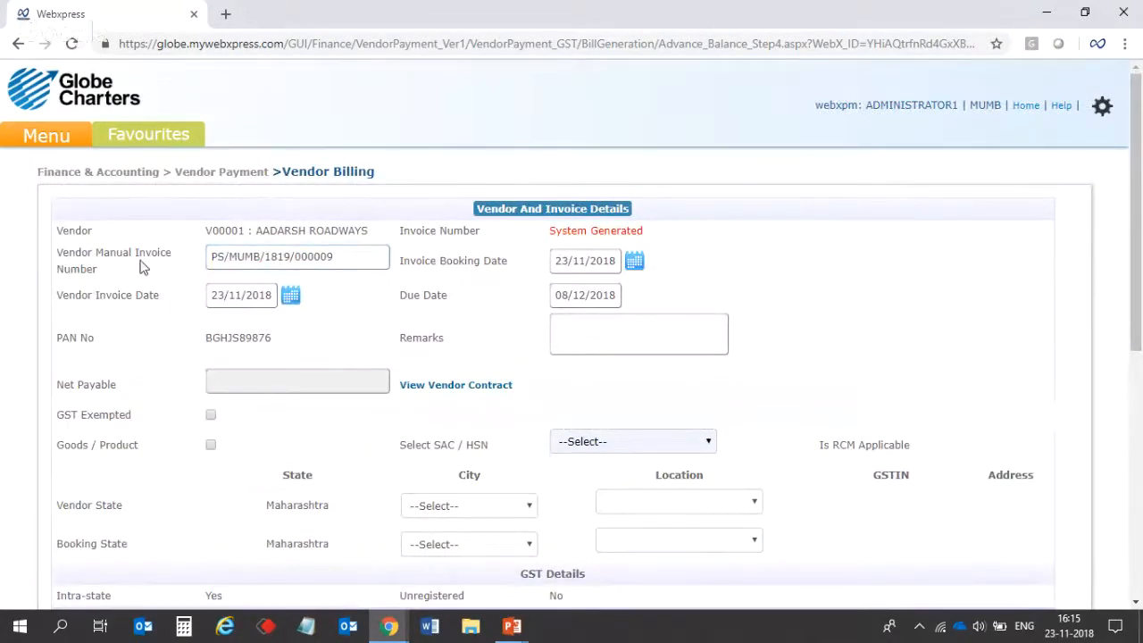
{"action": "left_click_drag", "start_coordinate": [57, 252], "coordinate": [176, 281]}
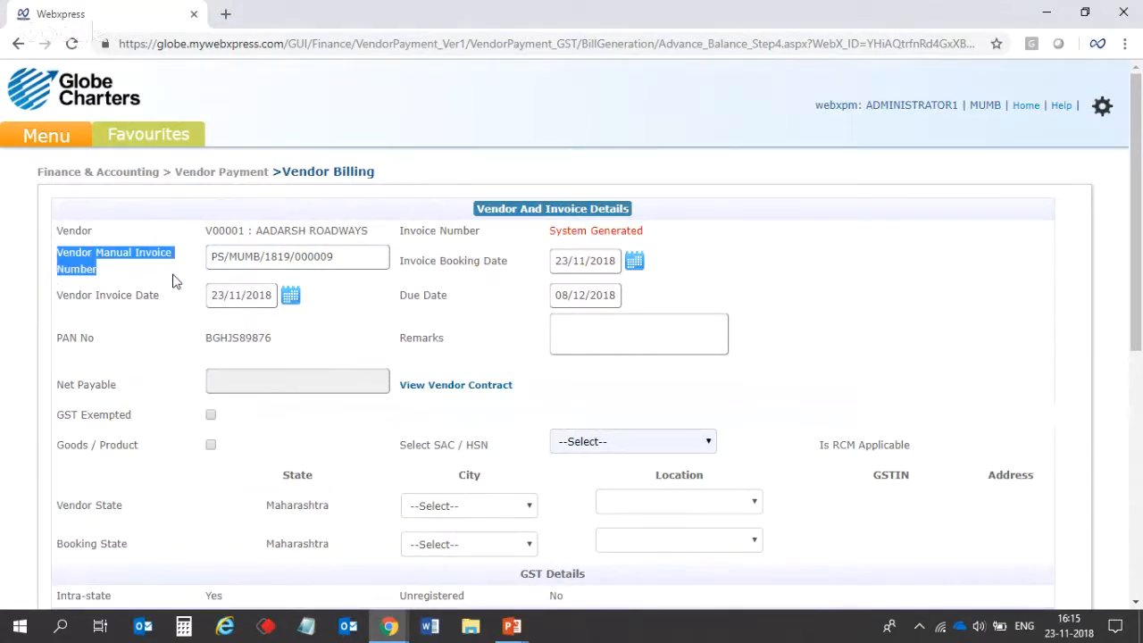
{"action": "left_click", "coordinate": [176, 282]}
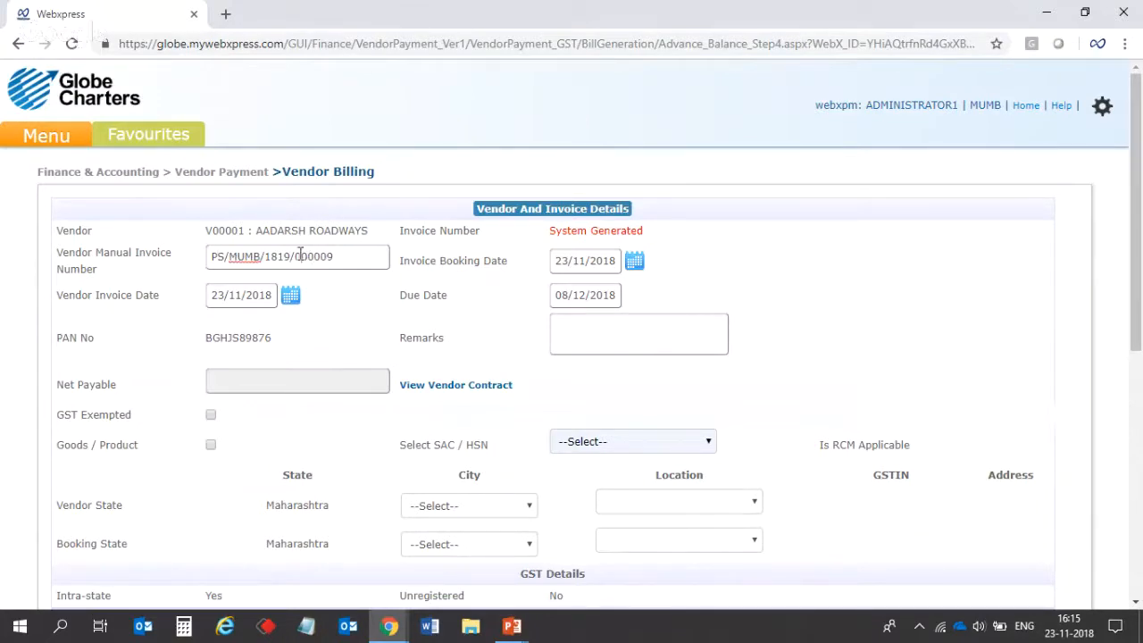
{"action": "left_click_drag", "start_coordinate": [301, 256], "coordinate": [100, 267]}
{"action": "key", "text": "Caps_Lock"}
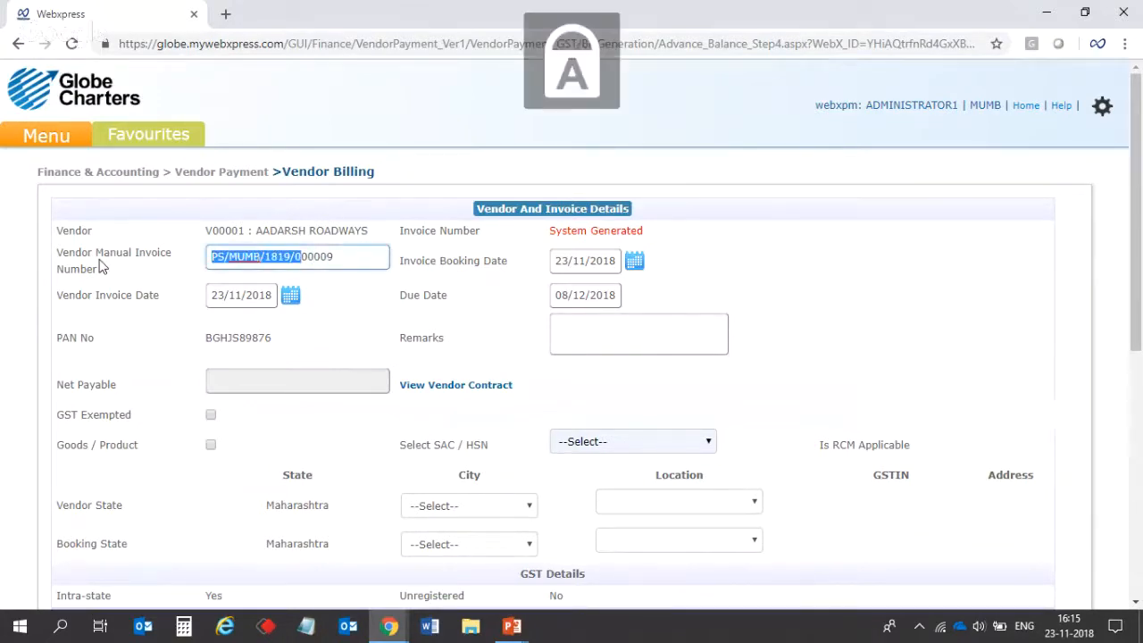
{"action": "type", "text": "M"}
{"action": "key", "text": "Caps_Lock"}
{"action": "type", "text": "n"}
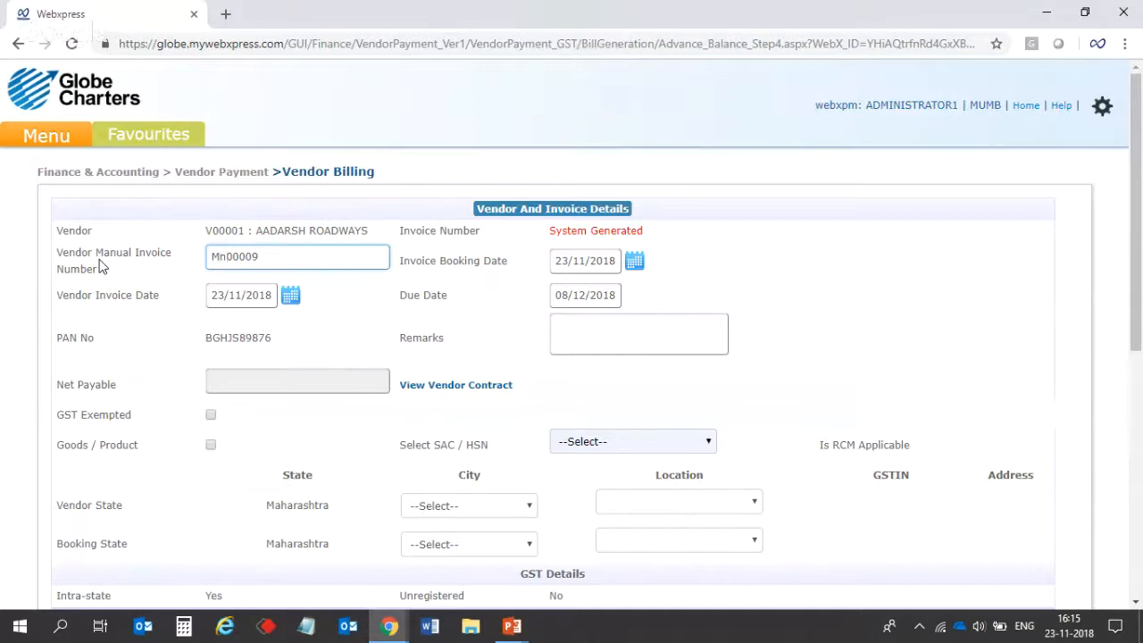
Enter "Against PRS Mum-brd" as the bill's remarks
{"action": "left_click", "coordinate": [488, 332]}
{"action": "left_click", "coordinate": [601, 332]}
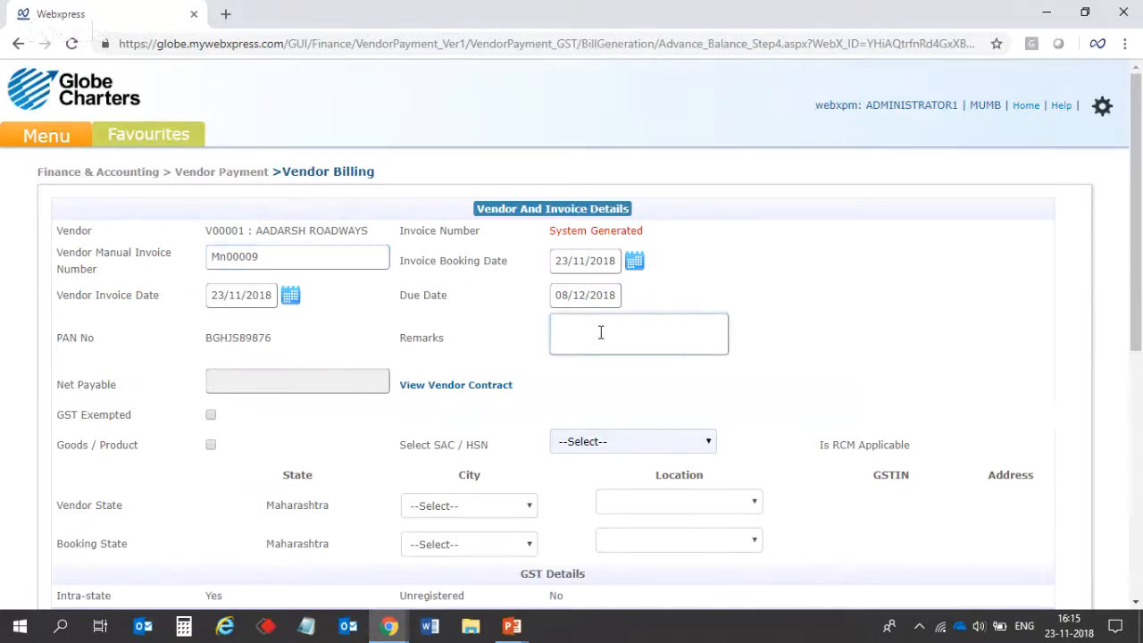
{"action": "key", "text": "Caps_Lock"}
{"action": "type", "text": "A"}
{"action": "key", "text": "Caps_Lock"}
{"action": "type", "text": "h"}
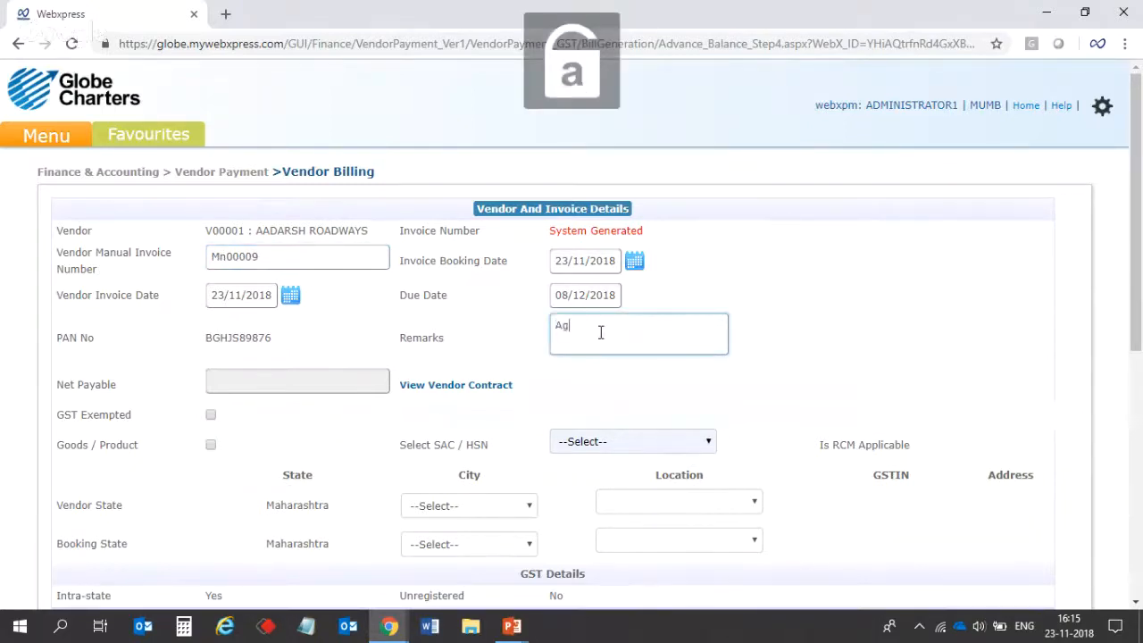
{"action": "type", "text": "ainst"}
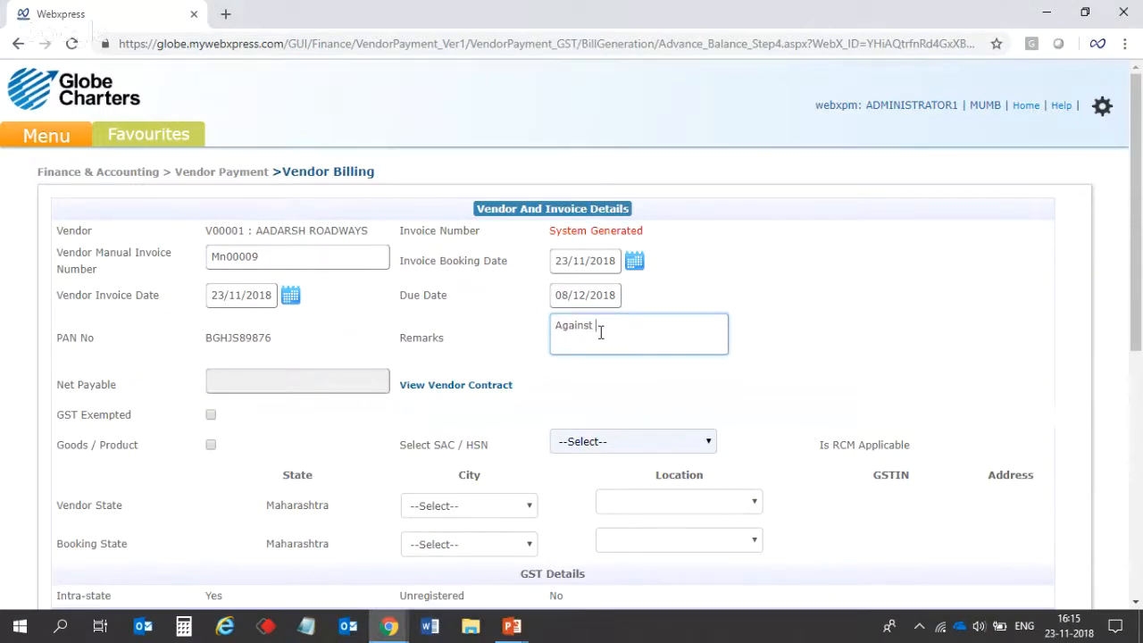
{"action": "key", "text": "Caps_Lock"}
{"action": "type", "text": "BRS M"}
{"action": "key", "text": "Caps_Lock"}
{"action": "type", "text": "um-brs"}
{"action": "key", "text": "BackSpace"}
{"action": "type", "text": "d"}
{"action": "left_click", "coordinate": [890, 327]}
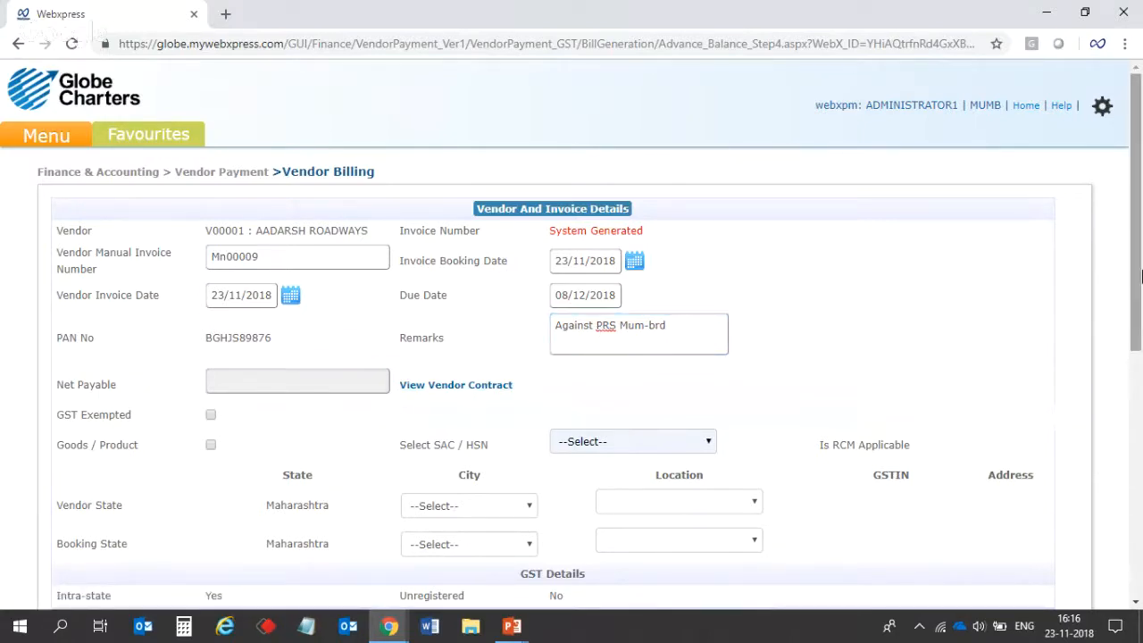
Open the vendor contract for viewing and return to the vendor bill
{"action": "scroll", "coordinate": [1141, 278], "scroll_direction": "down", "scroll_amount": 2}
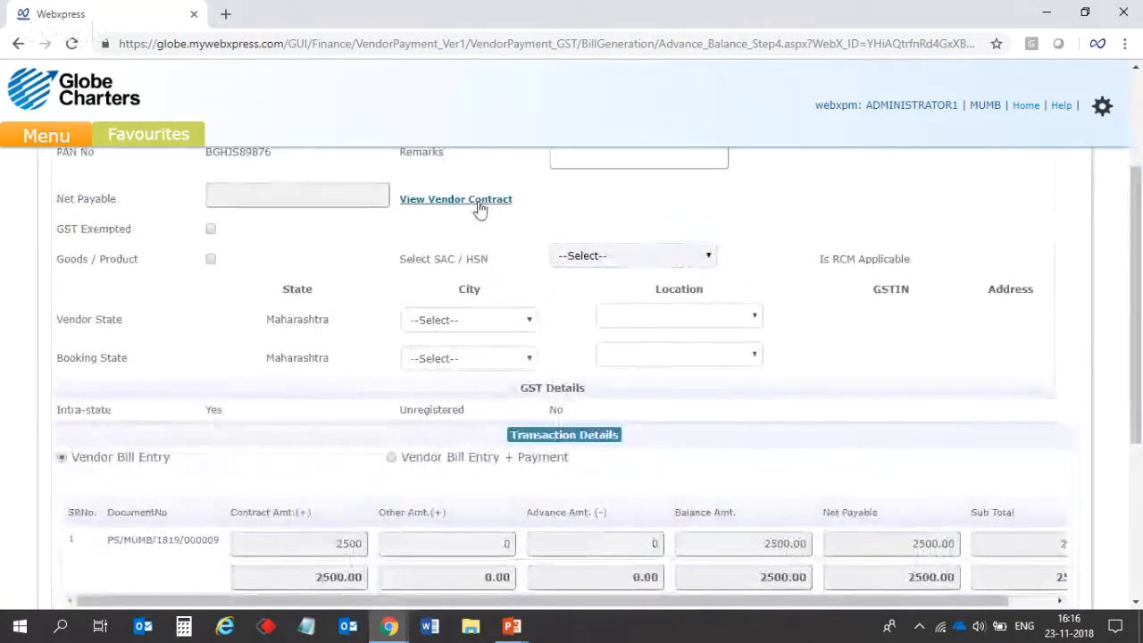
{"action": "left_click", "coordinate": [477, 204]}
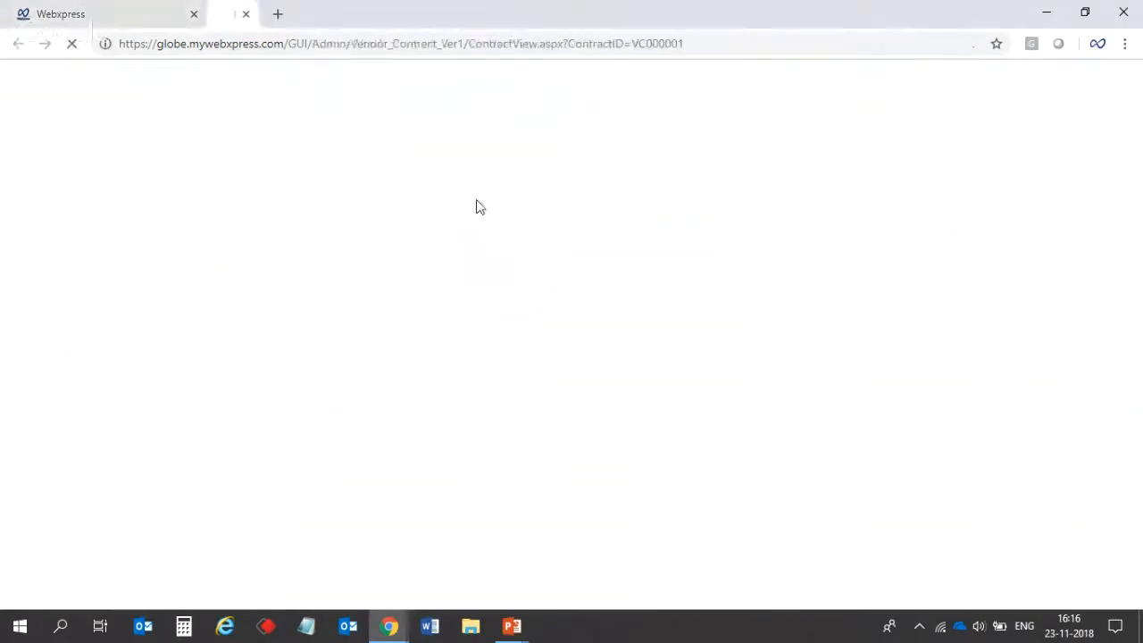
{"action": "left_click", "coordinate": [153, 12]}
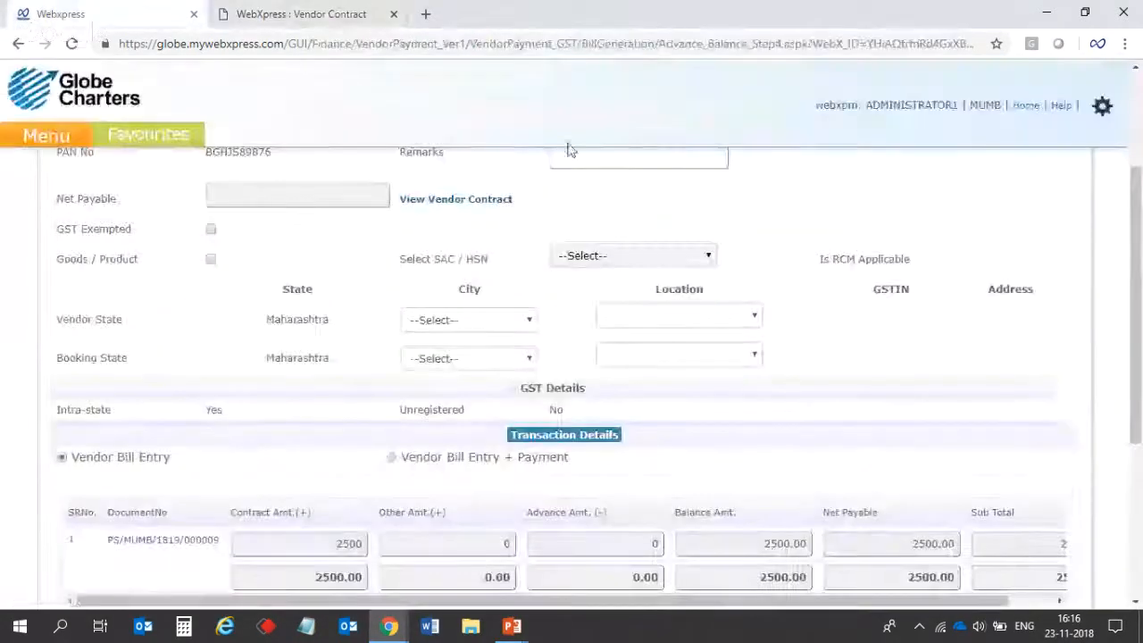
Choose 996511 - Road Transport Services of Goods as the SAC / HSN, and set MUMBAI as both vendor and booking city
{"action": "left_click", "coordinate": [599, 261]}
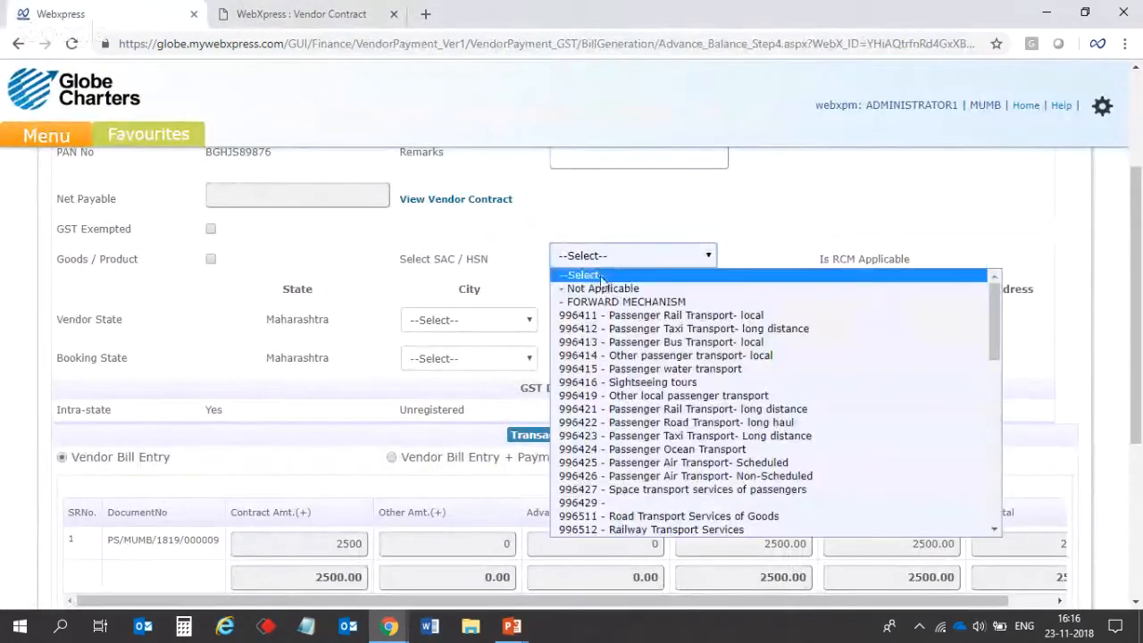
{"action": "left_click", "coordinate": [616, 517]}
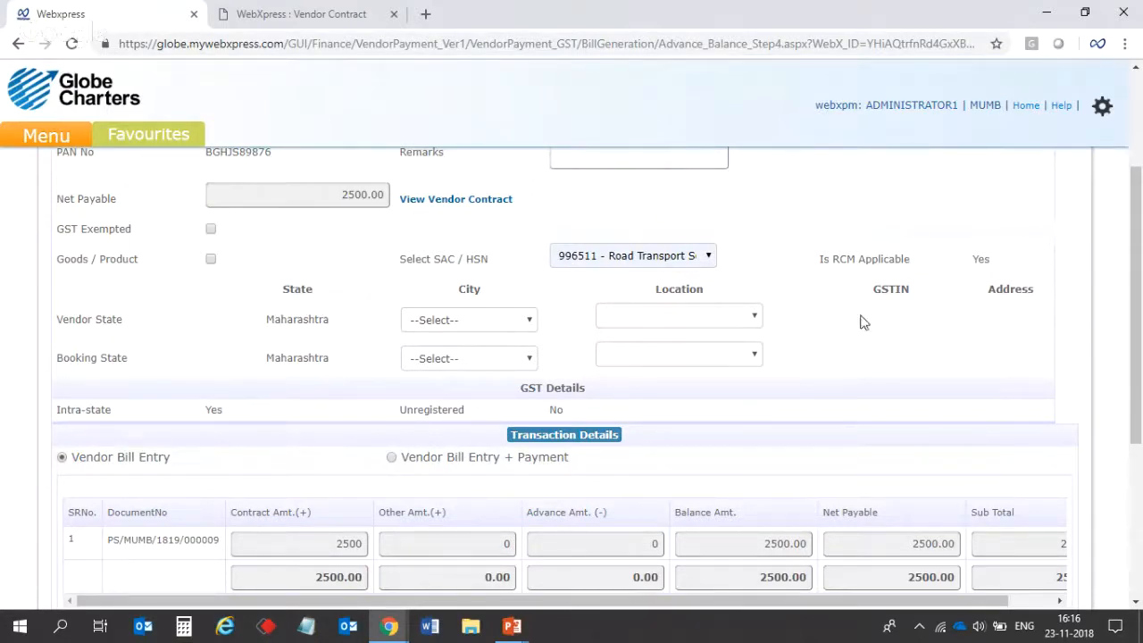
{"action": "left_click", "coordinate": [530, 320]}
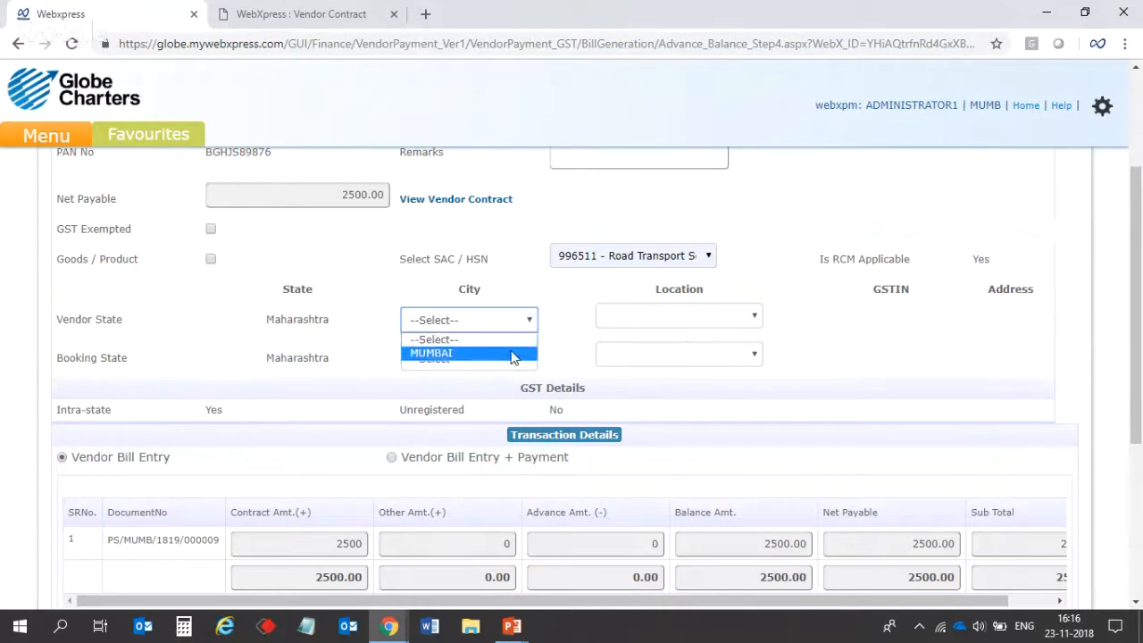
{"action": "left_click", "coordinate": [522, 353]}
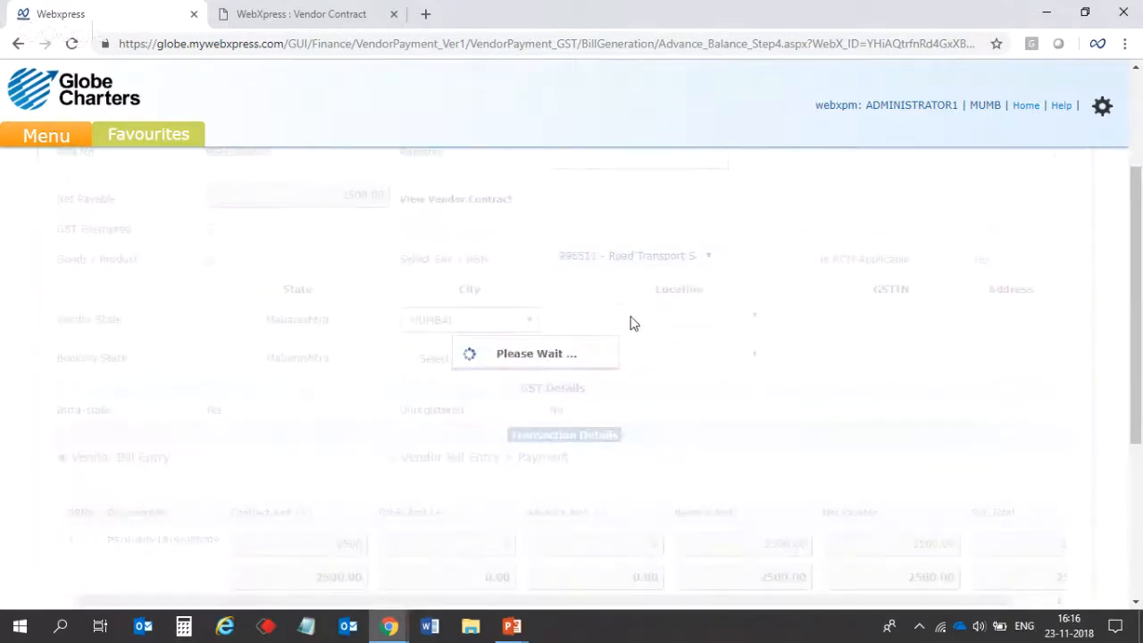
{"action": "left_click", "coordinate": [444, 364]}
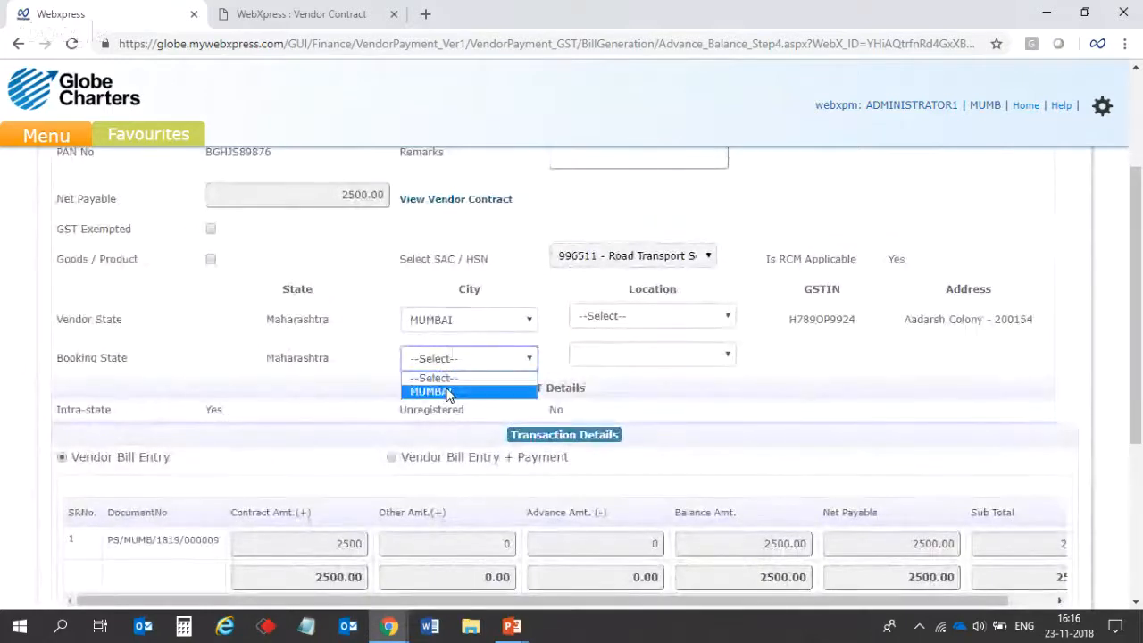
{"action": "left_click", "coordinate": [448, 393]}
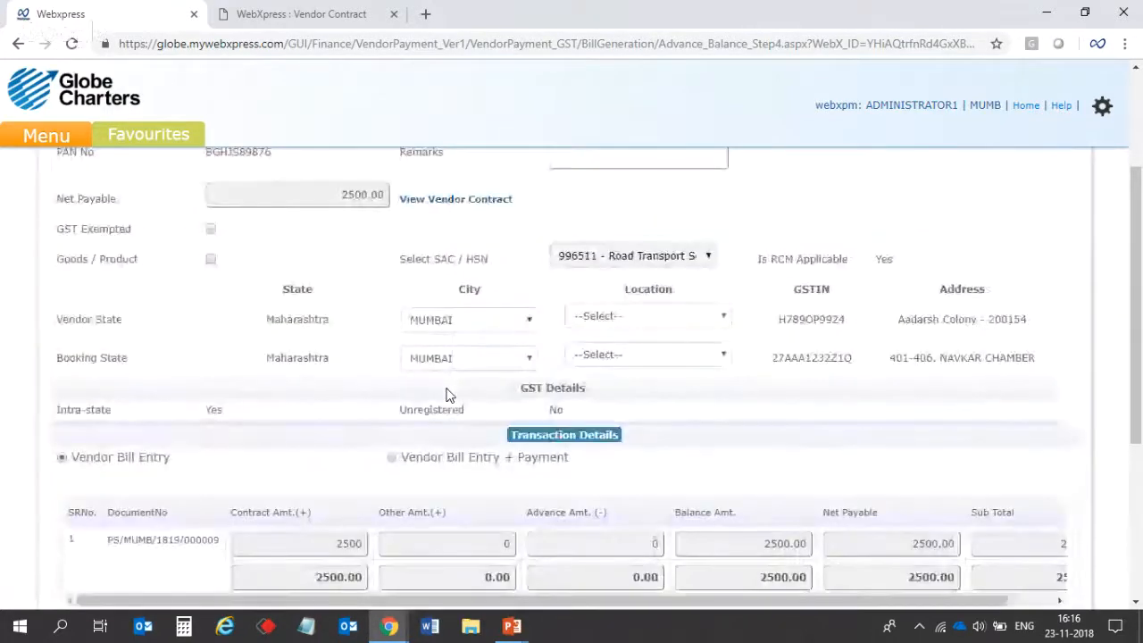
Set MUMB as the location for both the vendor state and the booking state, with MUMBAI as the vendor city
{"action": "left_click", "coordinate": [668, 317]}
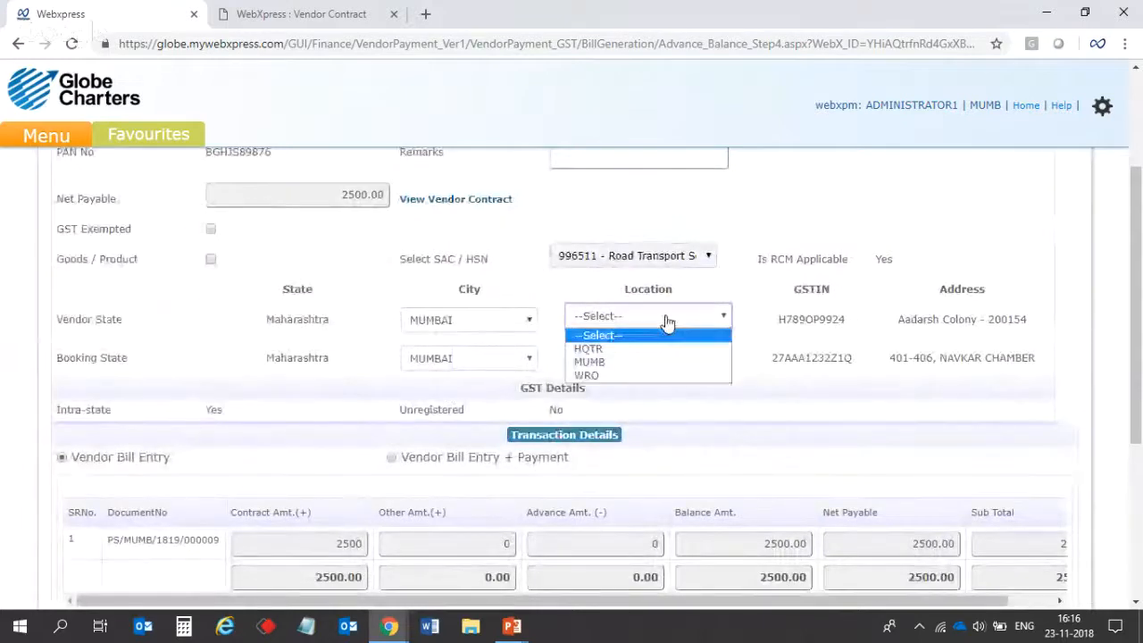
{"action": "left_click", "coordinate": [654, 363]}
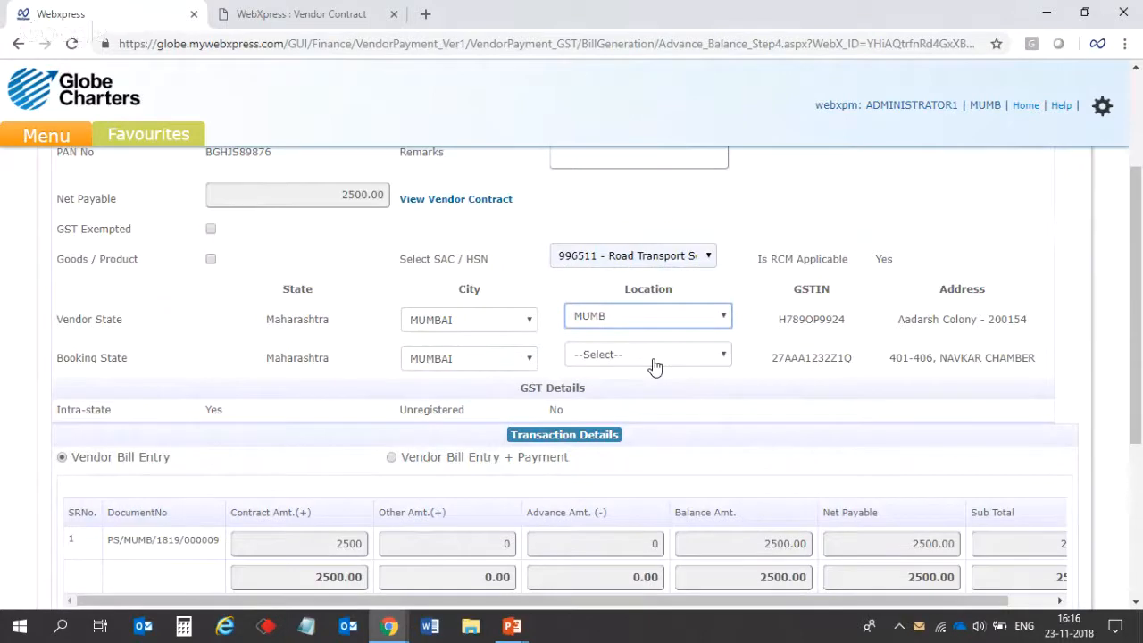
{"action": "left_click", "coordinate": [436, 321]}
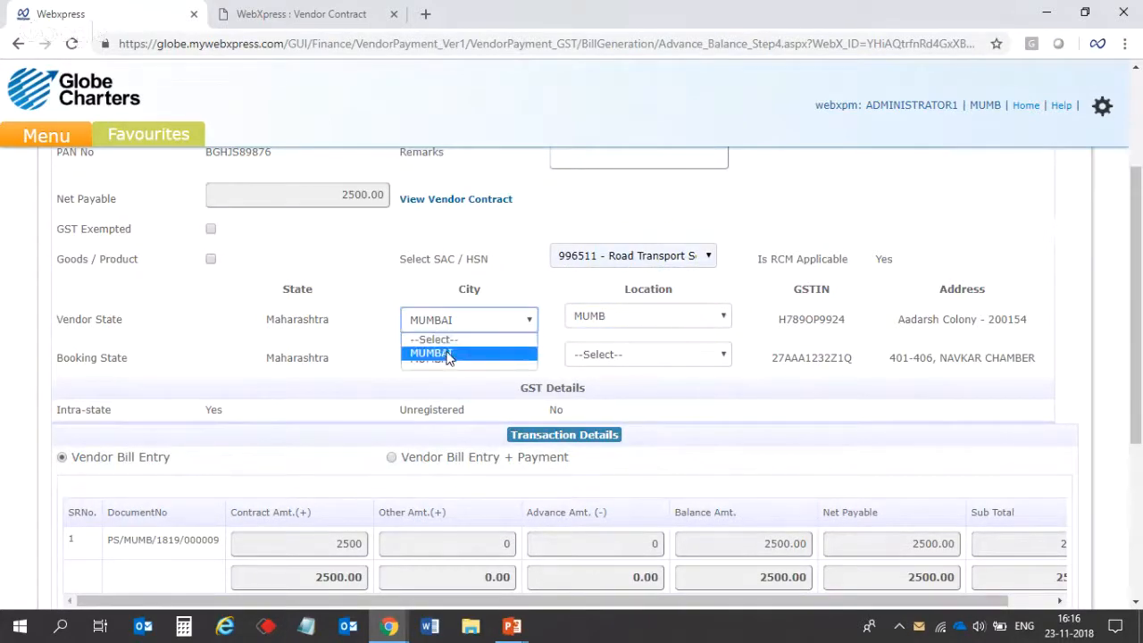
{"action": "left_click", "coordinate": [448, 354]}
{"action": "left_click", "coordinate": [630, 358]}
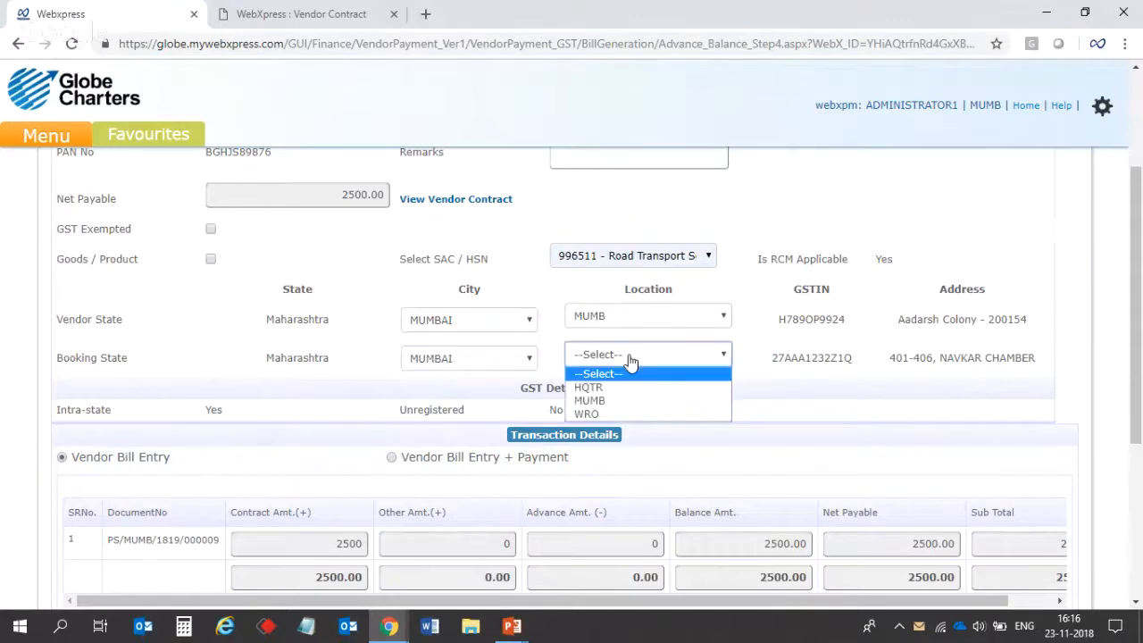
{"action": "left_click", "coordinate": [630, 404]}
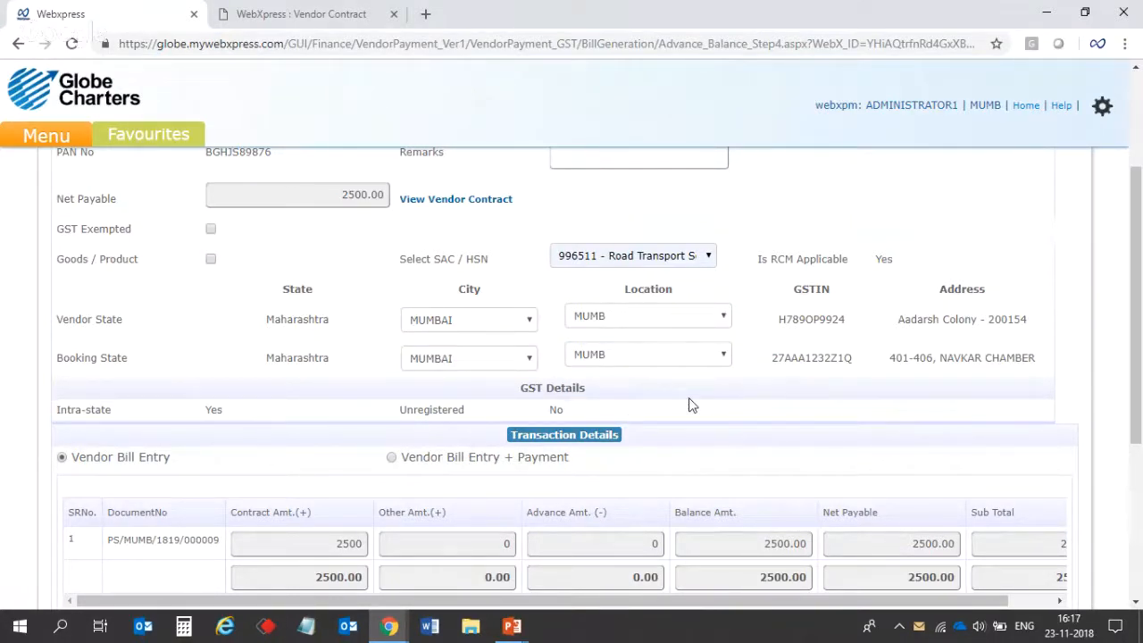
{"action": "left_click", "coordinate": [523, 320]}
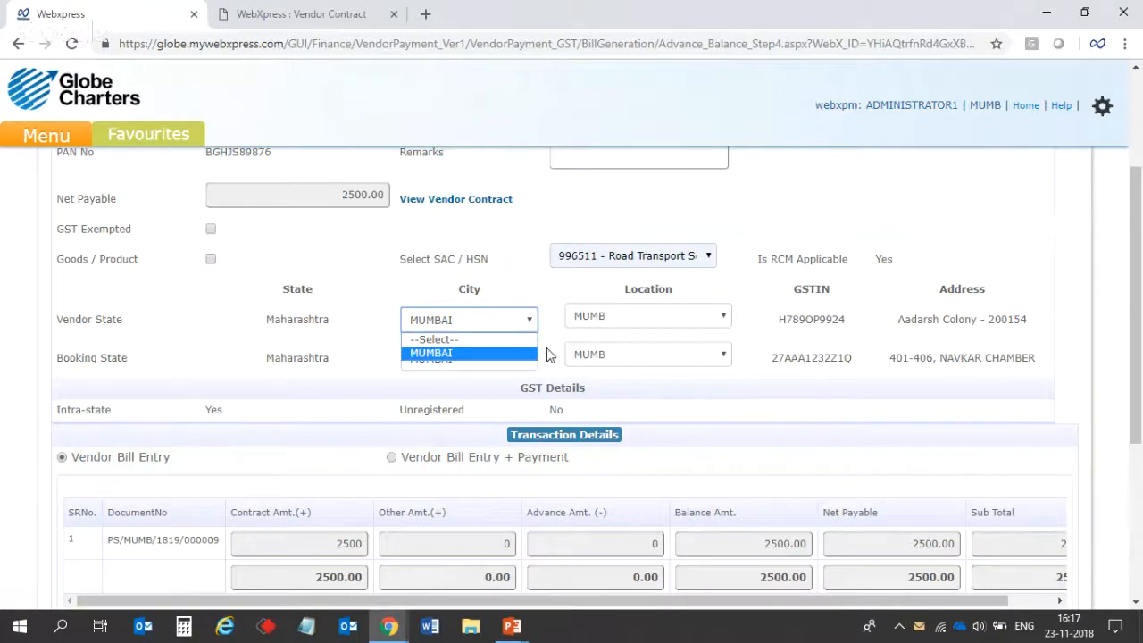
{"action": "left_click", "coordinate": [535, 353]}
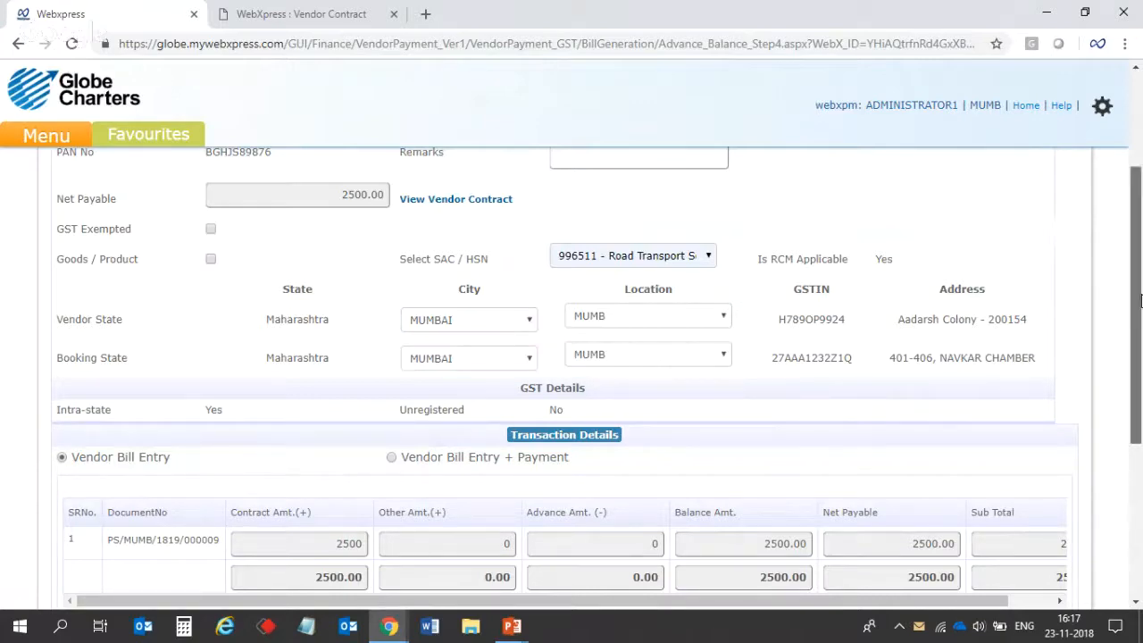
Examine the PRS transaction amounts and the payment bifurcation options for fuel, toll card, cash and bank, and close the breakup form without entries
{"action": "left_click_drag", "start_coordinate": [1138, 301], "coordinate": [1140, 413]}
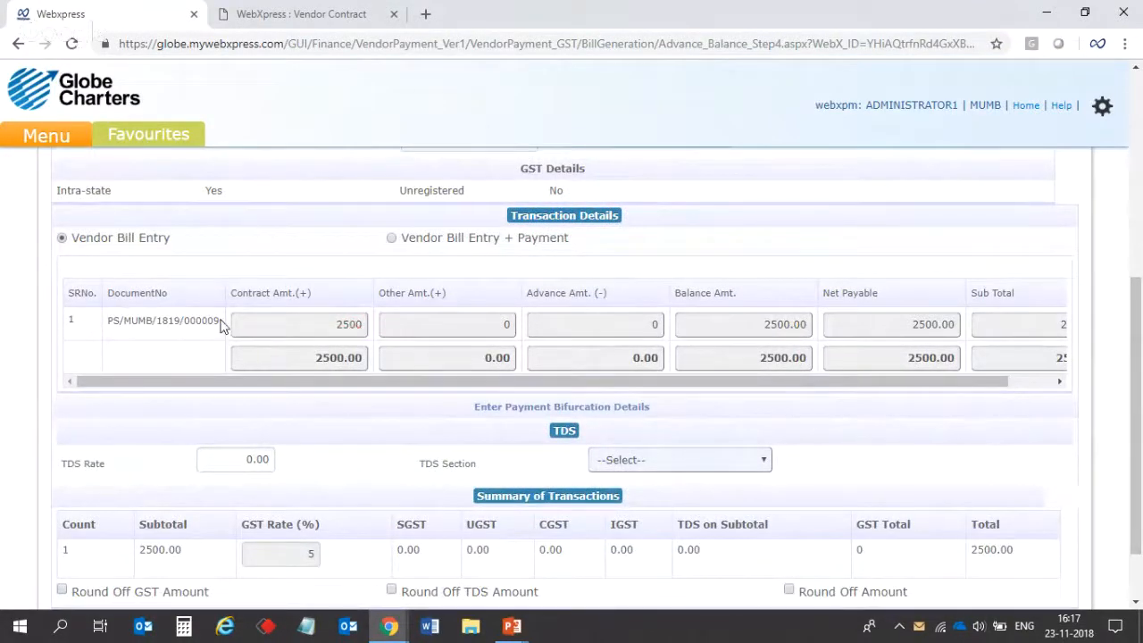
{"action": "left_click_drag", "start_coordinate": [223, 322], "coordinate": [104, 324]}
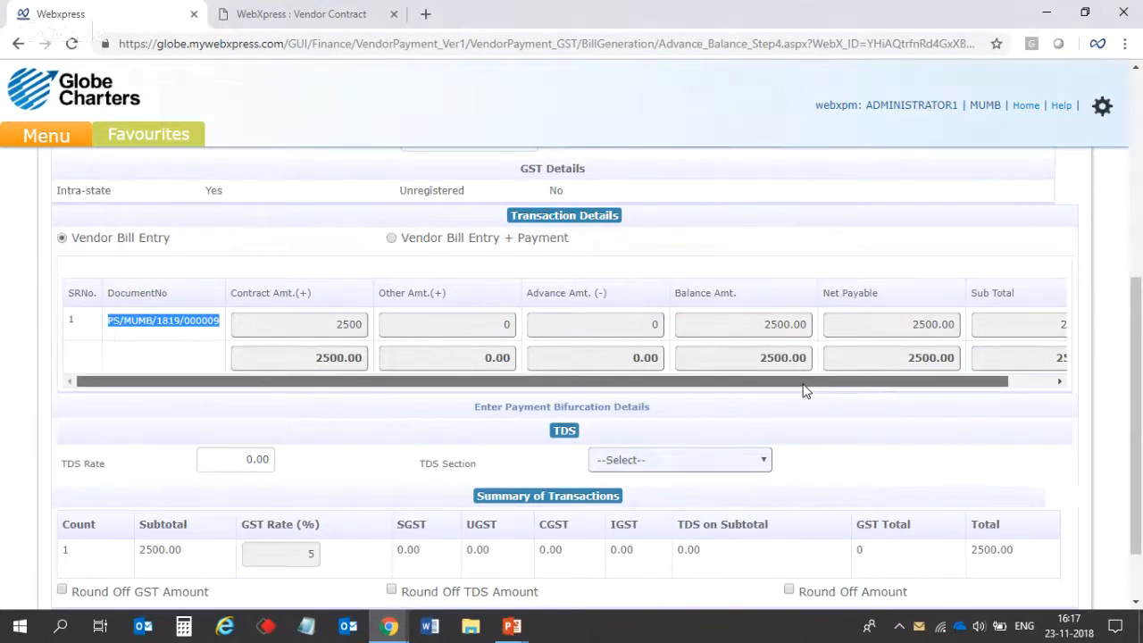
{"action": "left_click_drag", "start_coordinate": [803, 390], "coordinate": [1112, 333]}
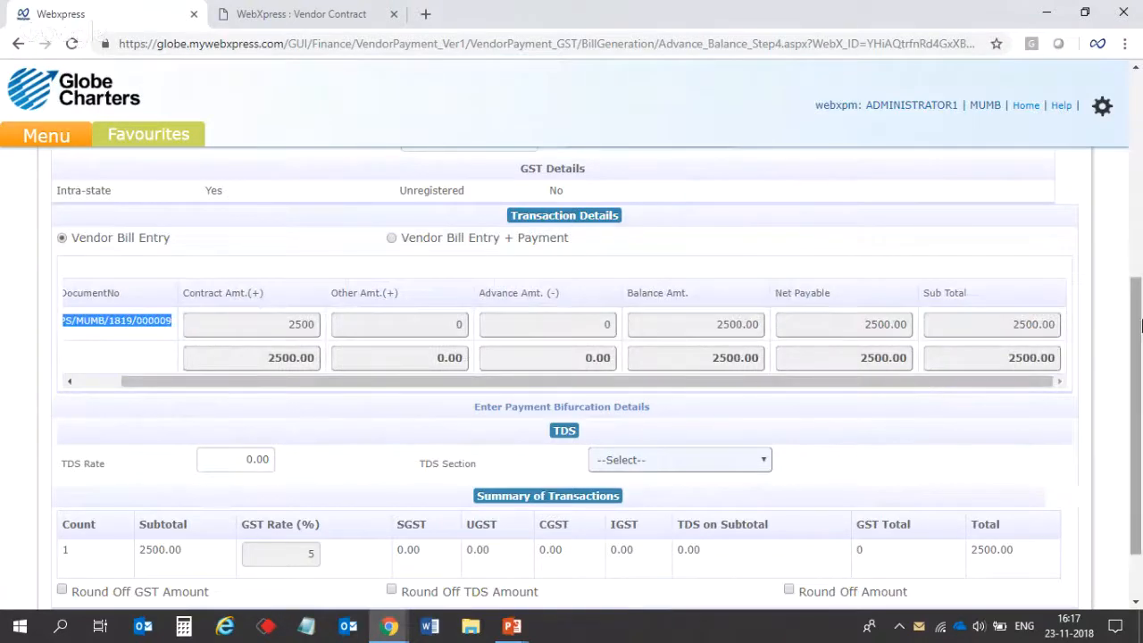
{"action": "left_click", "coordinate": [632, 406]}
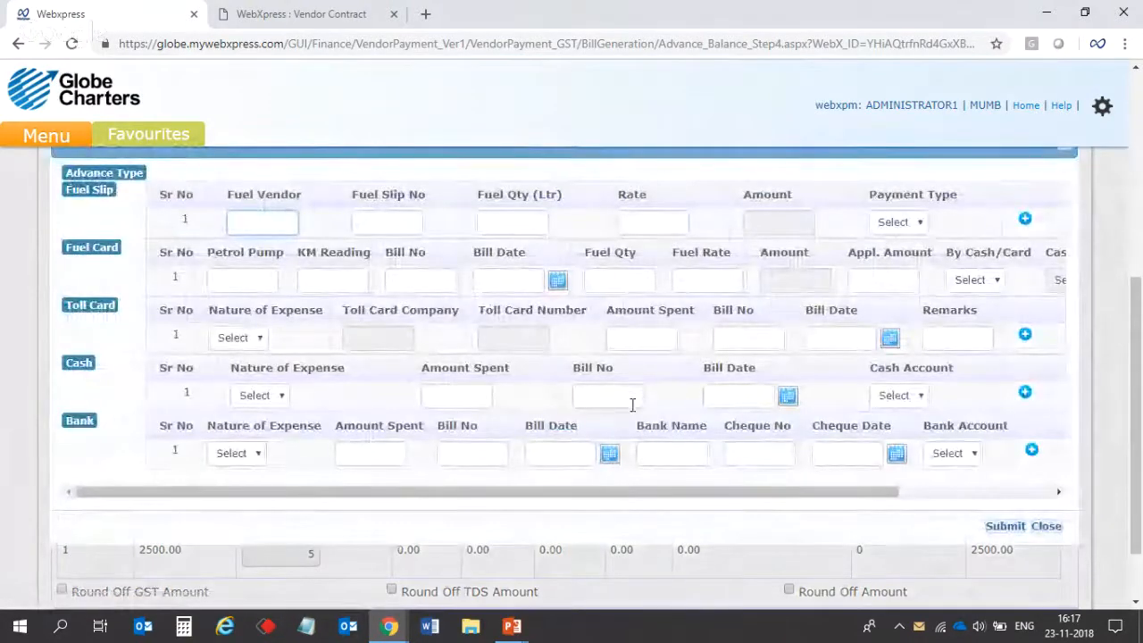
{"action": "left_click_drag", "start_coordinate": [1139, 320], "coordinate": [1139, 283]}
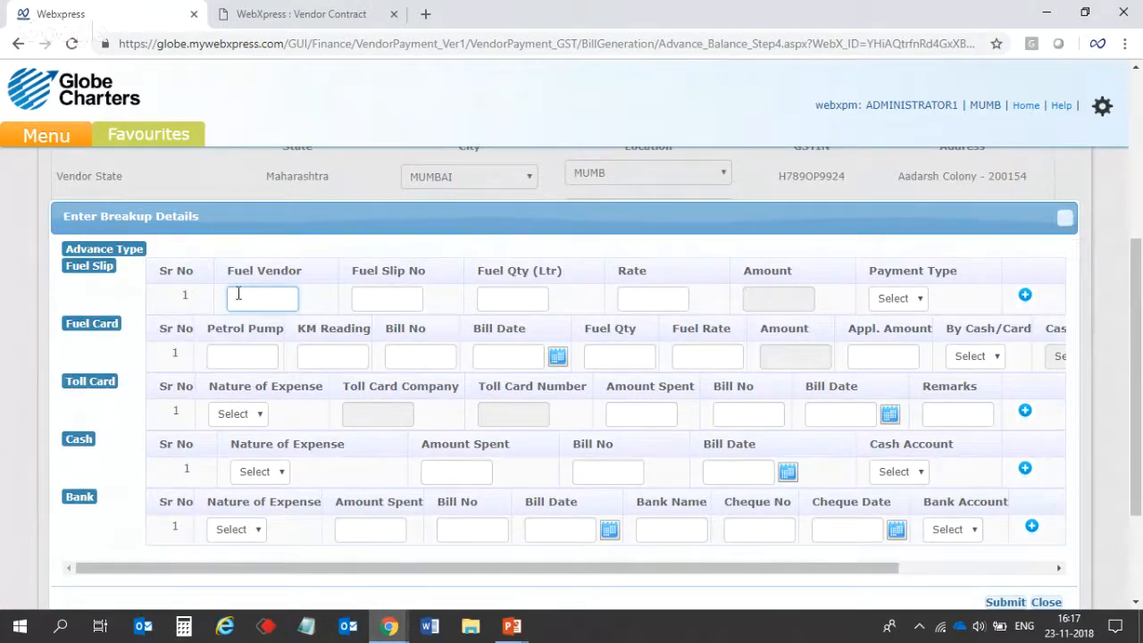
{"action": "left_click", "coordinate": [240, 422]}
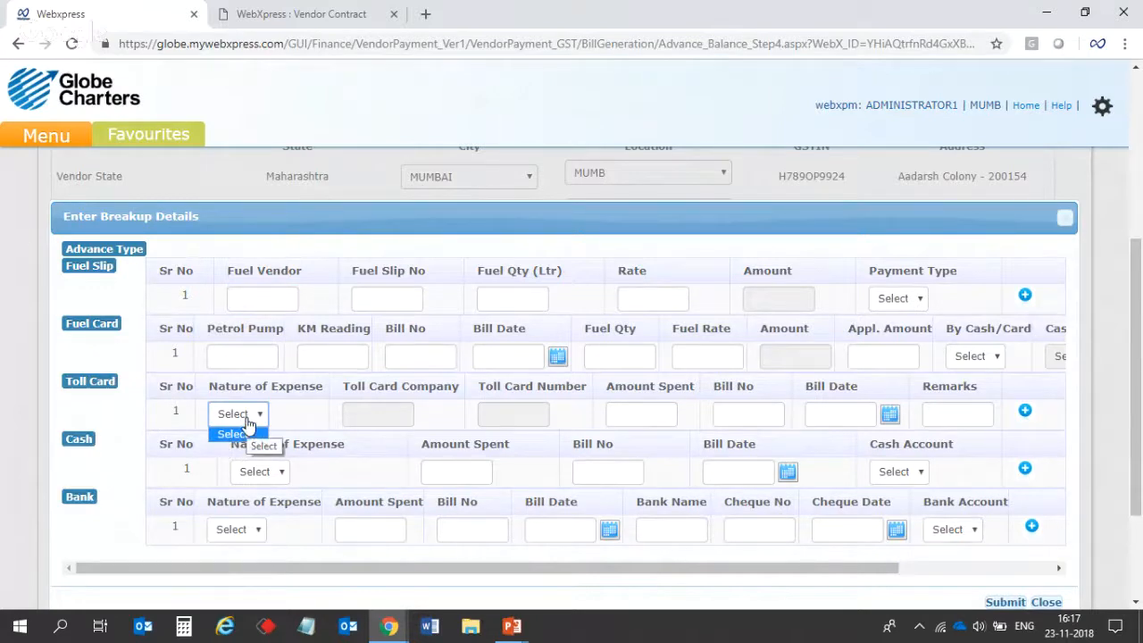
{"action": "left_click", "coordinate": [300, 415]}
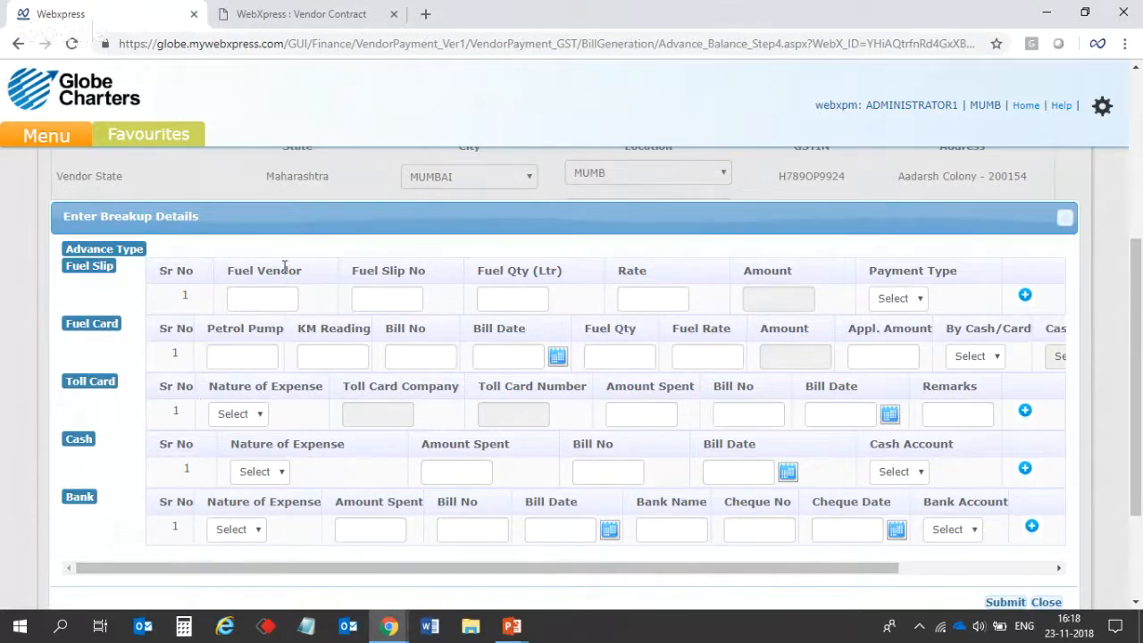
{"action": "left_click", "coordinate": [273, 480]}
{"action": "left_click", "coordinate": [1065, 225]}
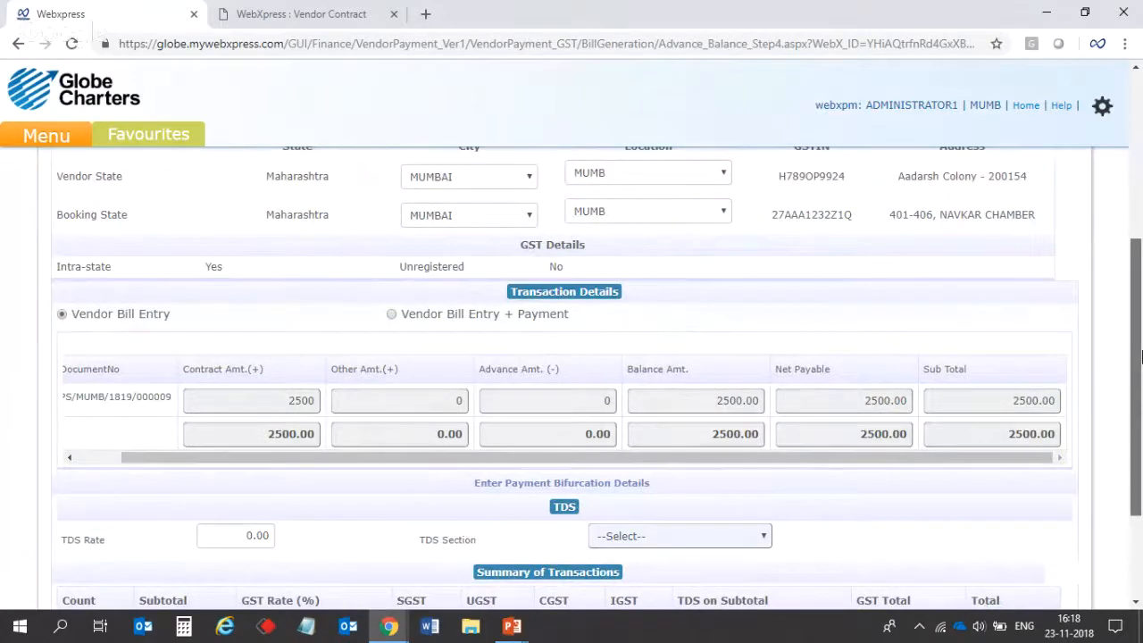
Submit the vendor bill entry for the PRS and confirm that all bill details are correct
{"action": "left_click_drag", "start_coordinate": [1142, 357], "coordinate": [1141, 473]}
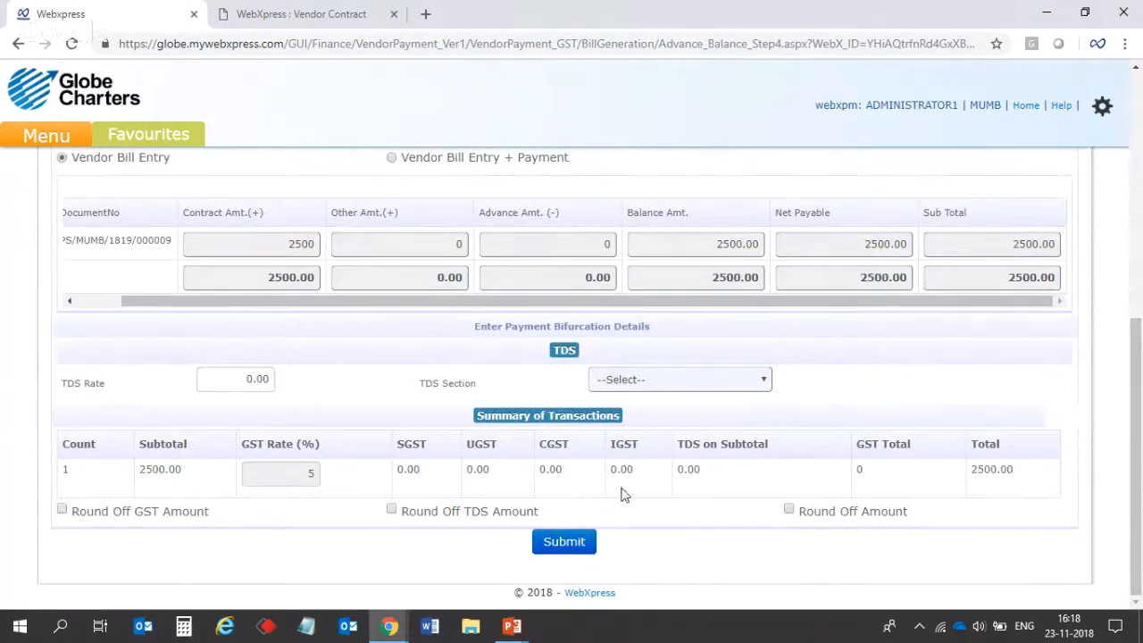
{"action": "left_click_drag", "start_coordinate": [972, 469], "coordinate": [1018, 474]}
{"action": "left_click", "coordinate": [563, 543]}
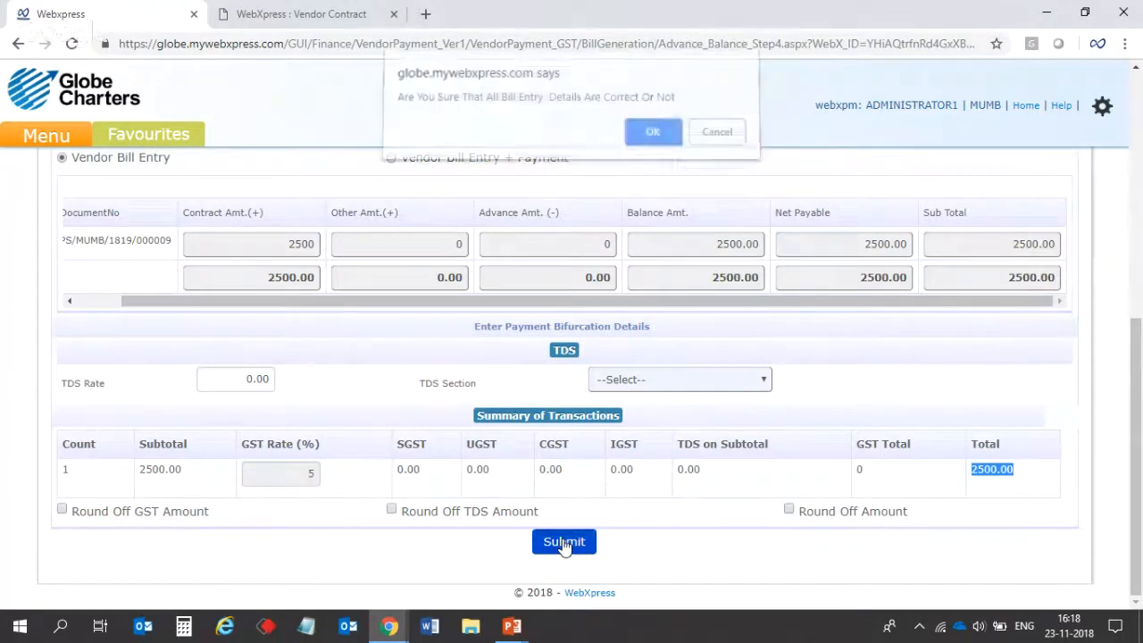
{"action": "left_click", "coordinate": [654, 139]}
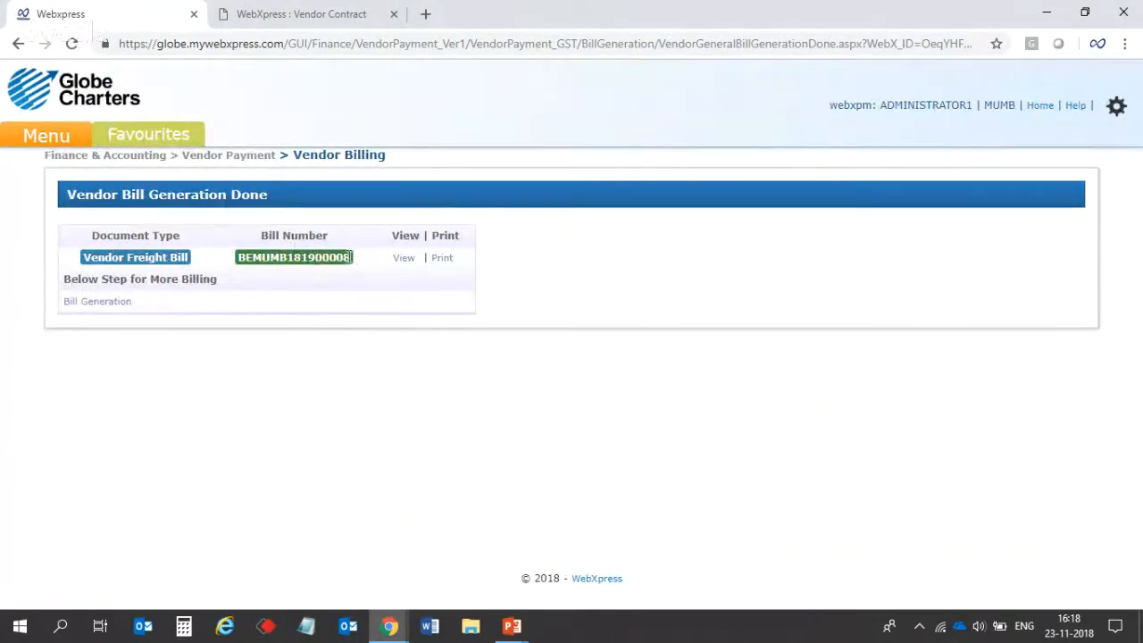
{"action": "left_click_drag", "start_coordinate": [353, 257], "coordinate": [238, 258]}
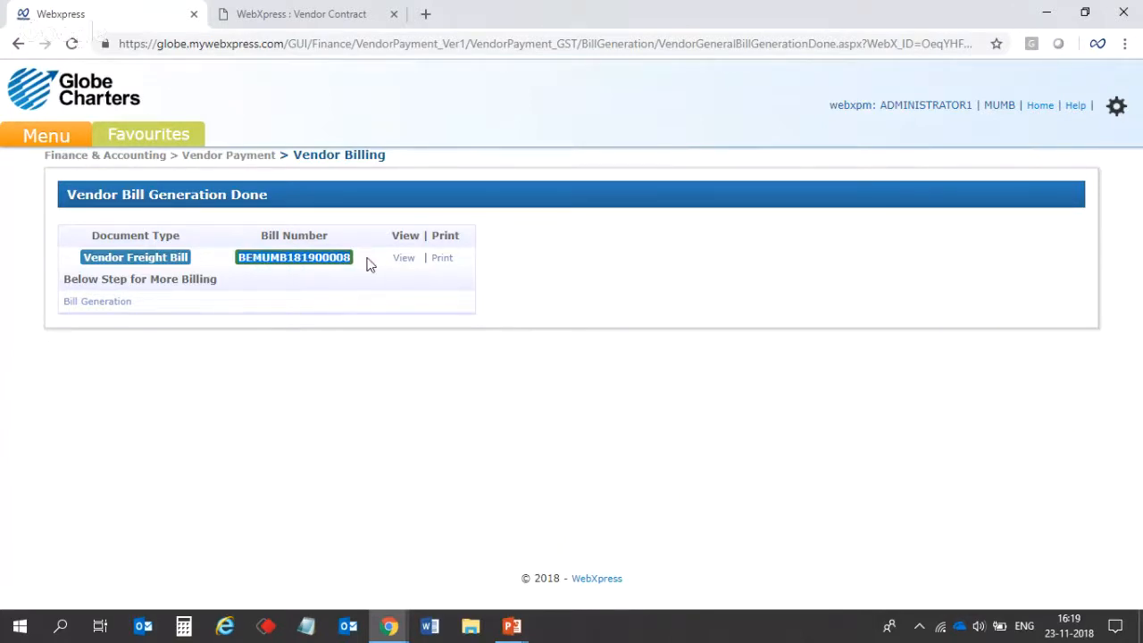
Open Vendor Bill Finalization and list today's bills for the vendor AADARSH ROADWAYS
{"action": "left_click", "coordinate": [79, 144]}
{"action": "mouse_move", "coordinate": [79, 166]}
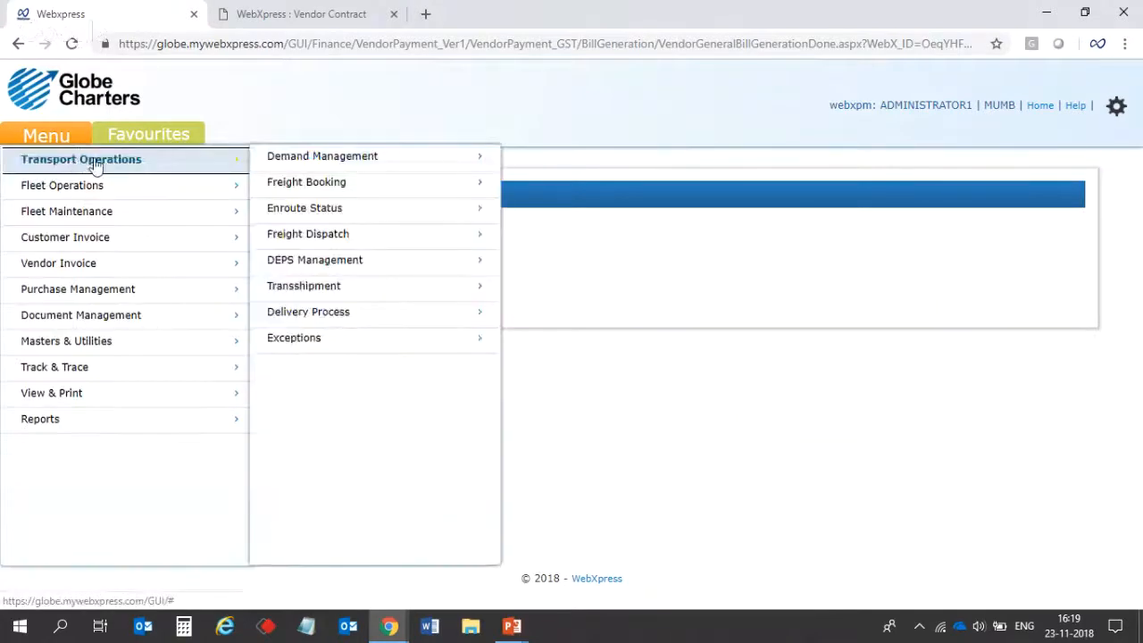
{"action": "mouse_move", "coordinate": [98, 188]}
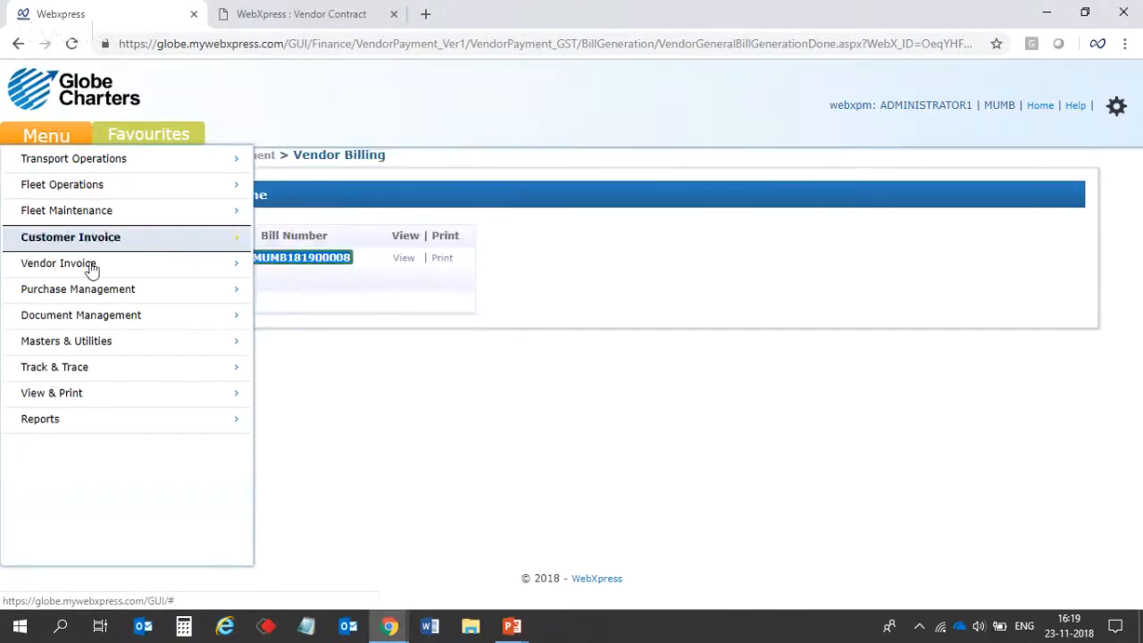
{"action": "mouse_move", "coordinate": [158, 271]}
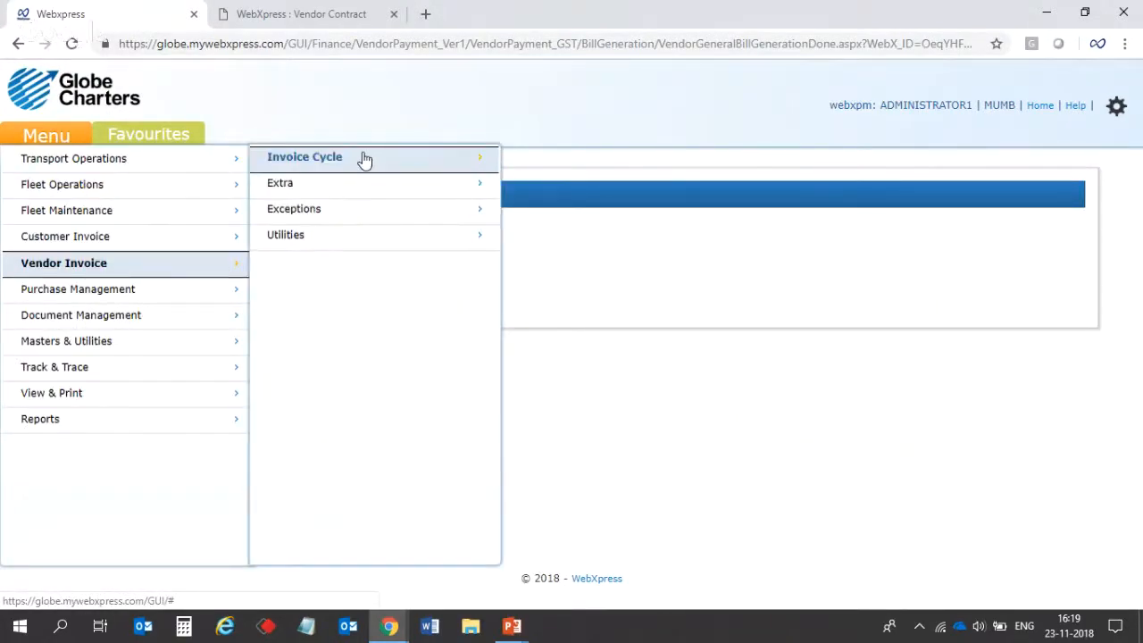
{"action": "mouse_move", "coordinate": [364, 159]}
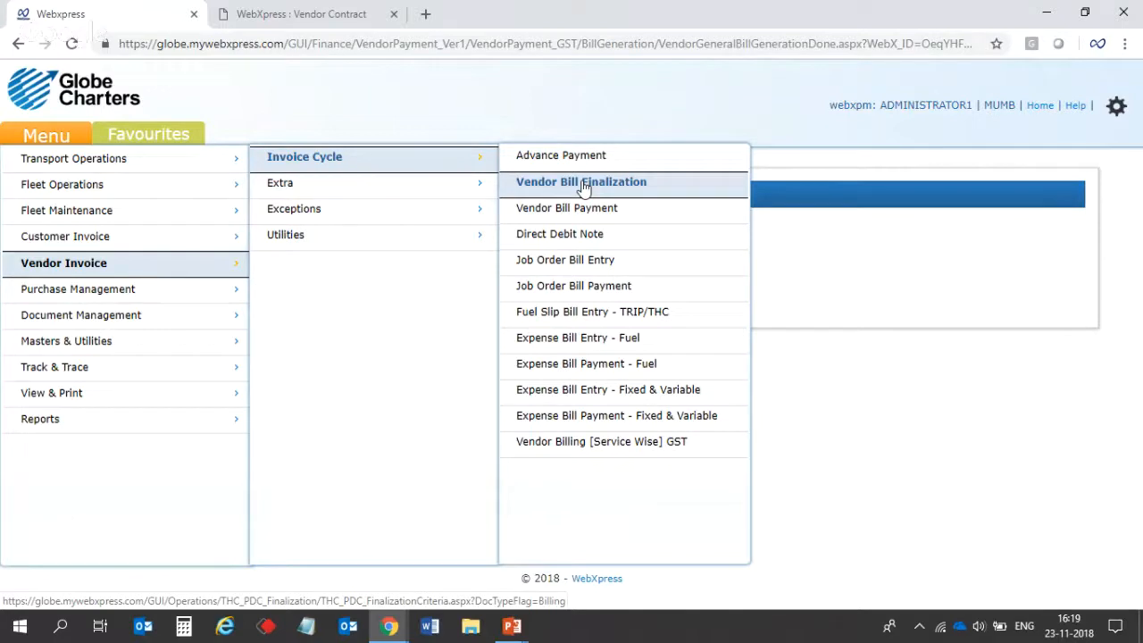
{"action": "left_click", "coordinate": [583, 182]}
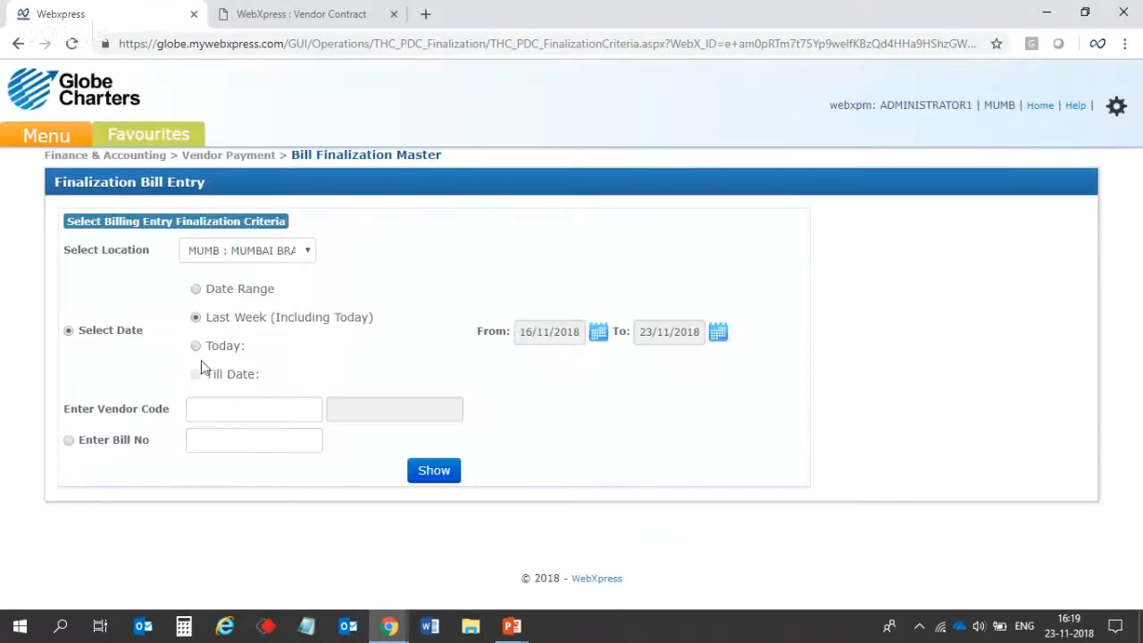
{"action": "left_click", "coordinate": [196, 347]}
{"action": "left_click", "coordinate": [204, 413]}
{"action": "type", "text": "aad"}
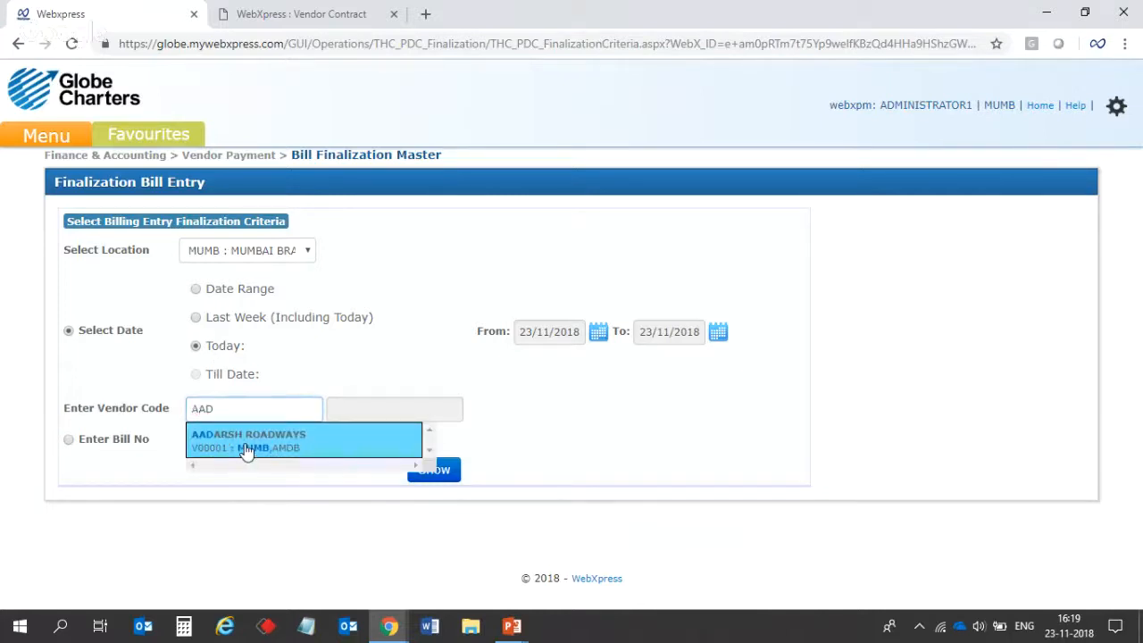
{"action": "left_click", "coordinate": [247, 447]}
{"action": "left_click", "coordinate": [423, 473]}
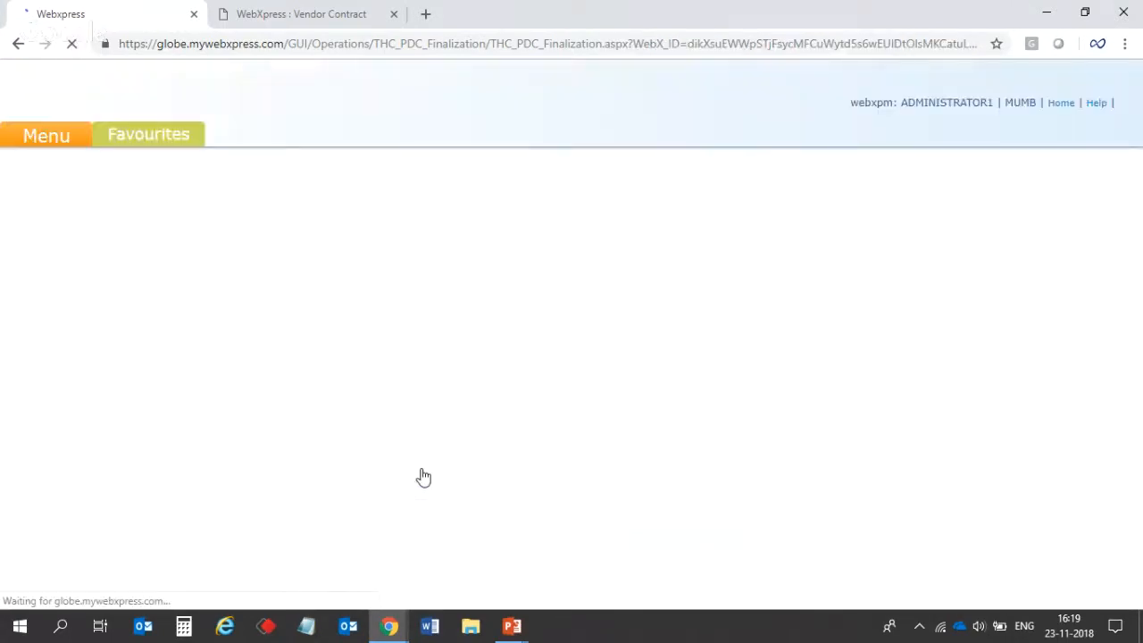
Finalize the 2500 bill of AADARSH ROADWAYS after checking its bill number, amount and vendor
{"action": "left_click_drag", "start_coordinate": [104, 463], "coordinate": [206, 462]}
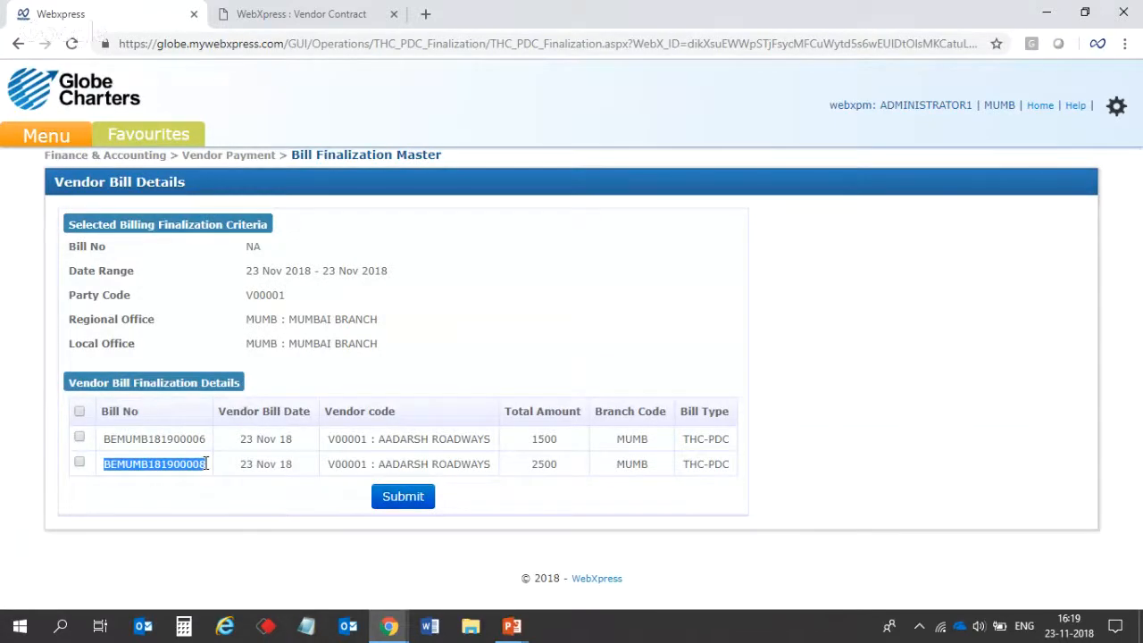
{"action": "left_click_drag", "start_coordinate": [528, 464], "coordinate": [557, 465]}
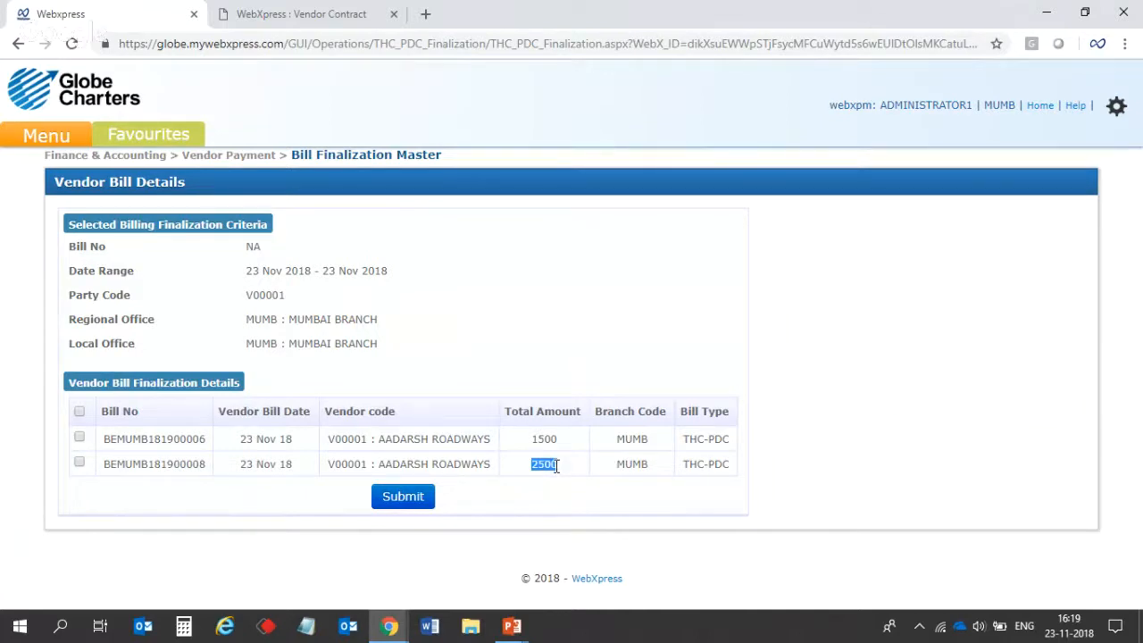
{"action": "left_click_drag", "start_coordinate": [327, 465], "coordinate": [489, 463]}
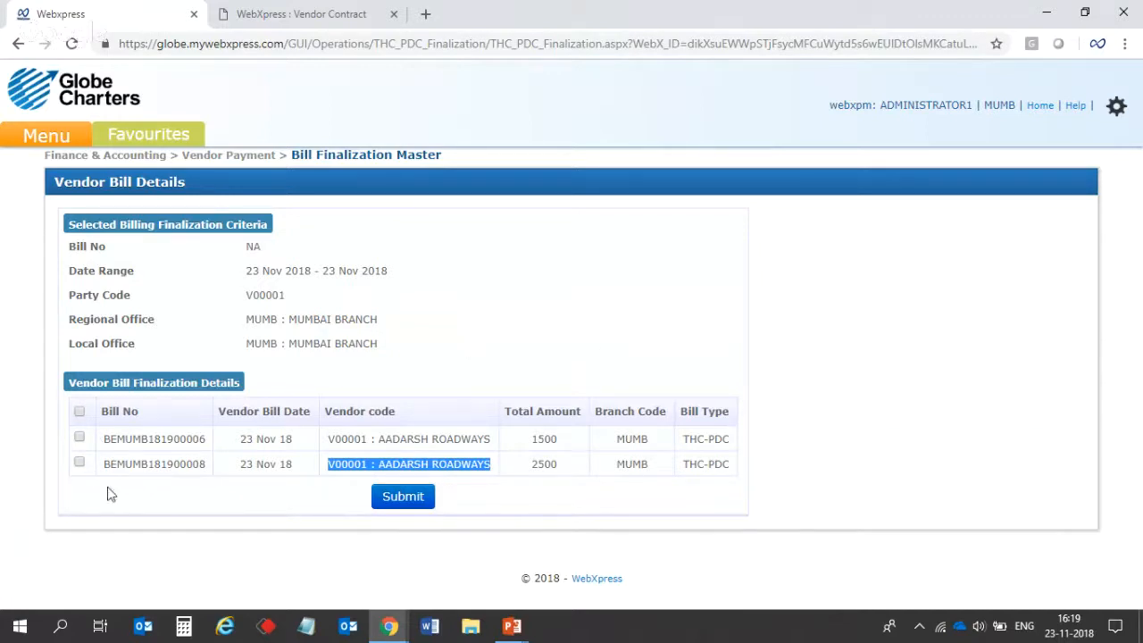
{"action": "left_click", "coordinate": [79, 464]}
{"action": "left_click", "coordinate": [393, 506]}
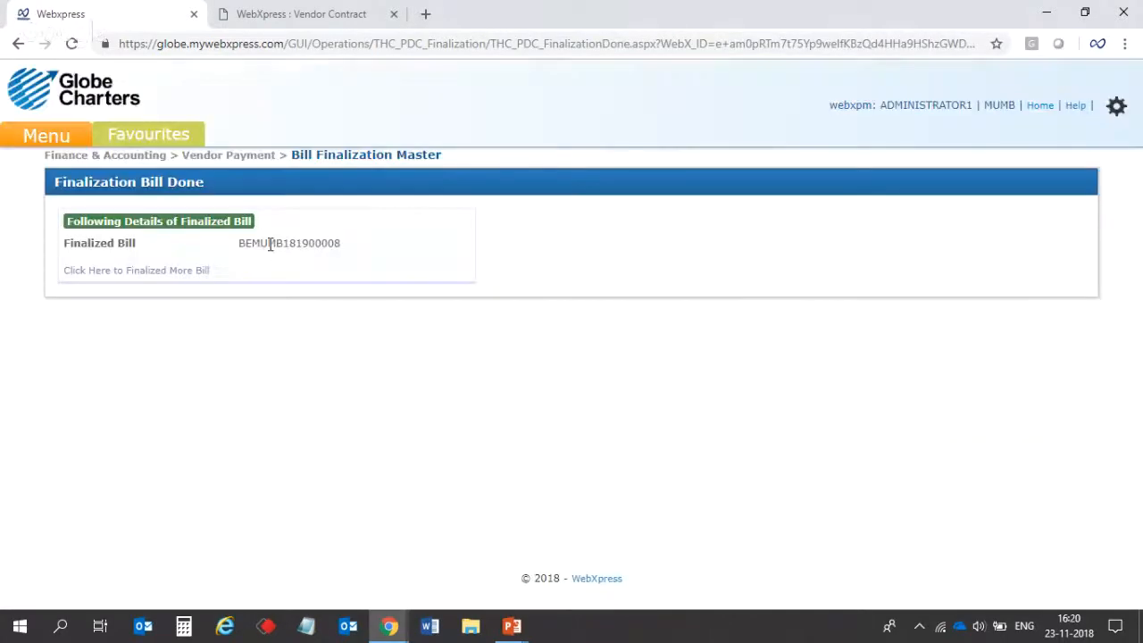
{"action": "mouse_move", "coordinate": [245, 243]}
{"action": "left_mouse_down"}
{"action": "mouse_move", "coordinate": [351, 255]}
{"action": "mouse_move", "coordinate": [236, 250]}
{"action": "left_mouse_up"}
{"action": "left_click", "coordinate": [344, 249]}
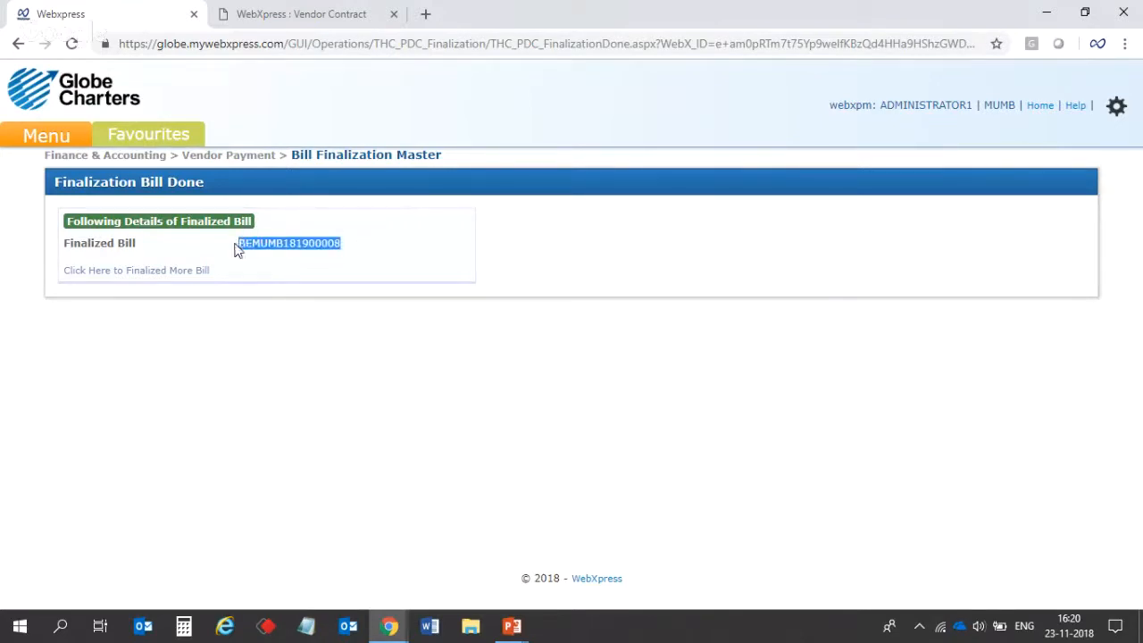
Open Vendor Bill Payment and list the bills of AADARSH ROADWAYS for the VEHICLE HIRE service
{"action": "left_click", "coordinate": [45, 148]}
{"action": "mouse_move", "coordinate": [140, 265]}
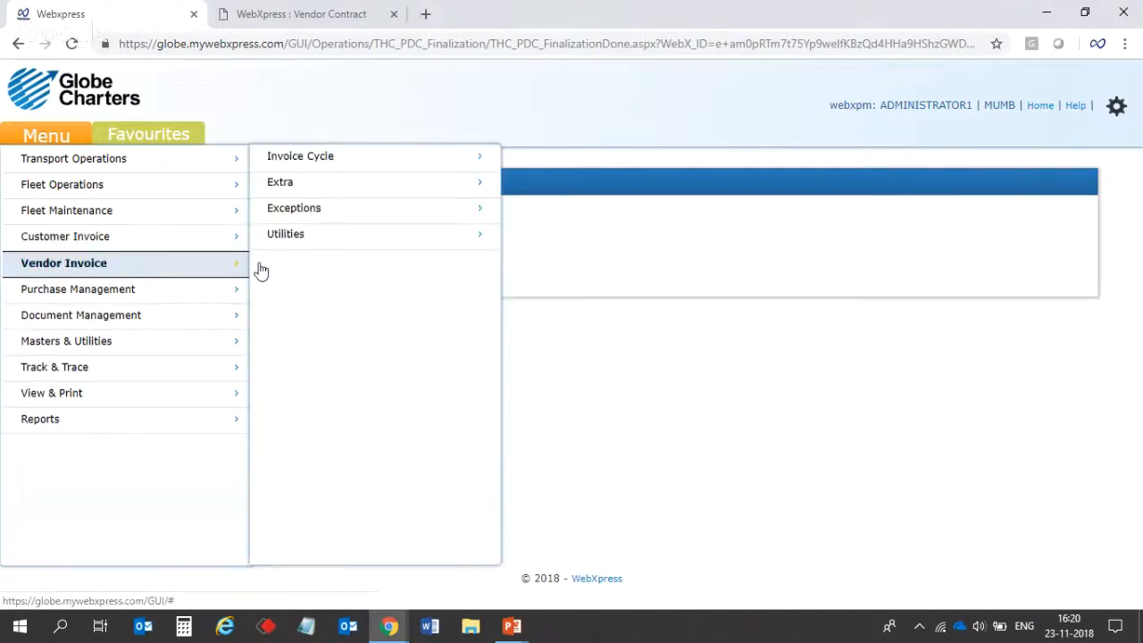
{"action": "mouse_move", "coordinate": [365, 170]}
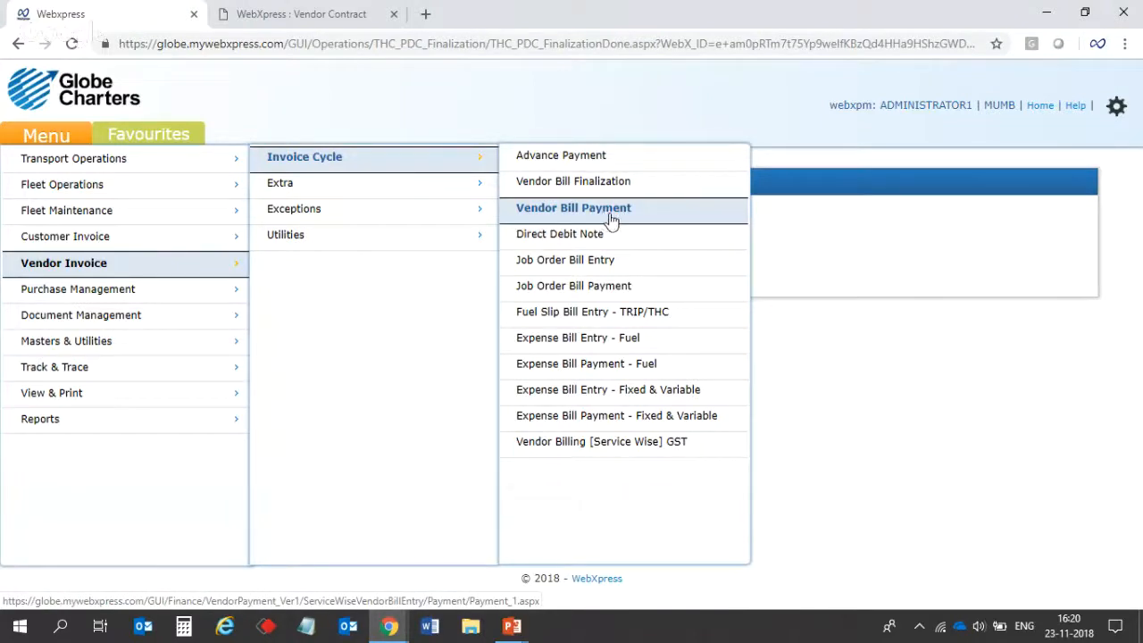
{"action": "left_click", "coordinate": [611, 220]}
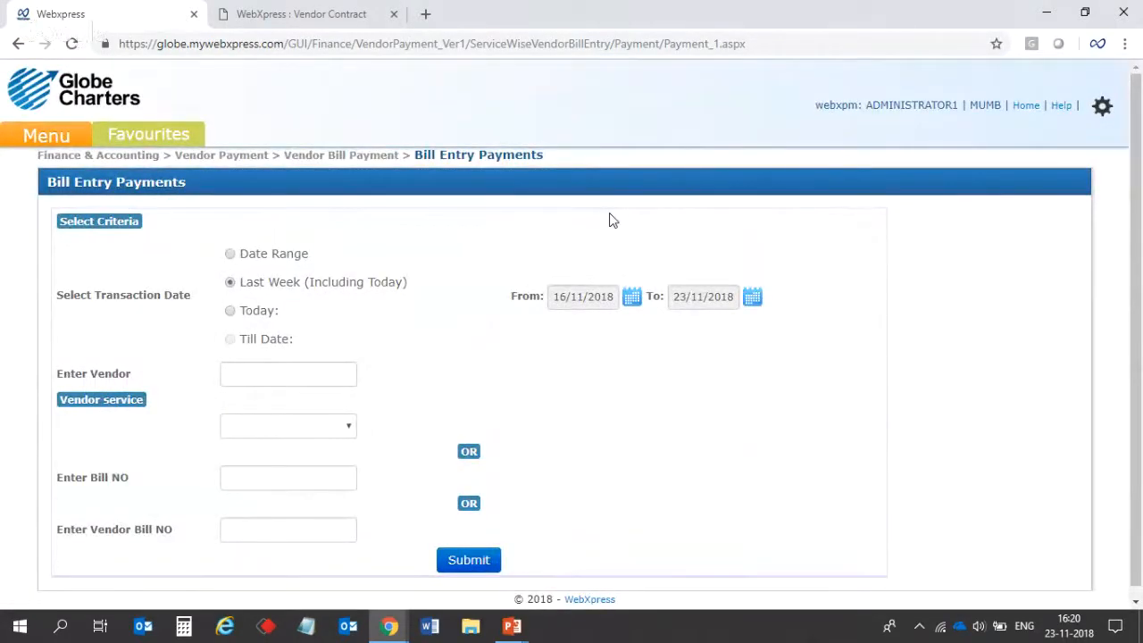
{"action": "left_click", "coordinate": [291, 374]}
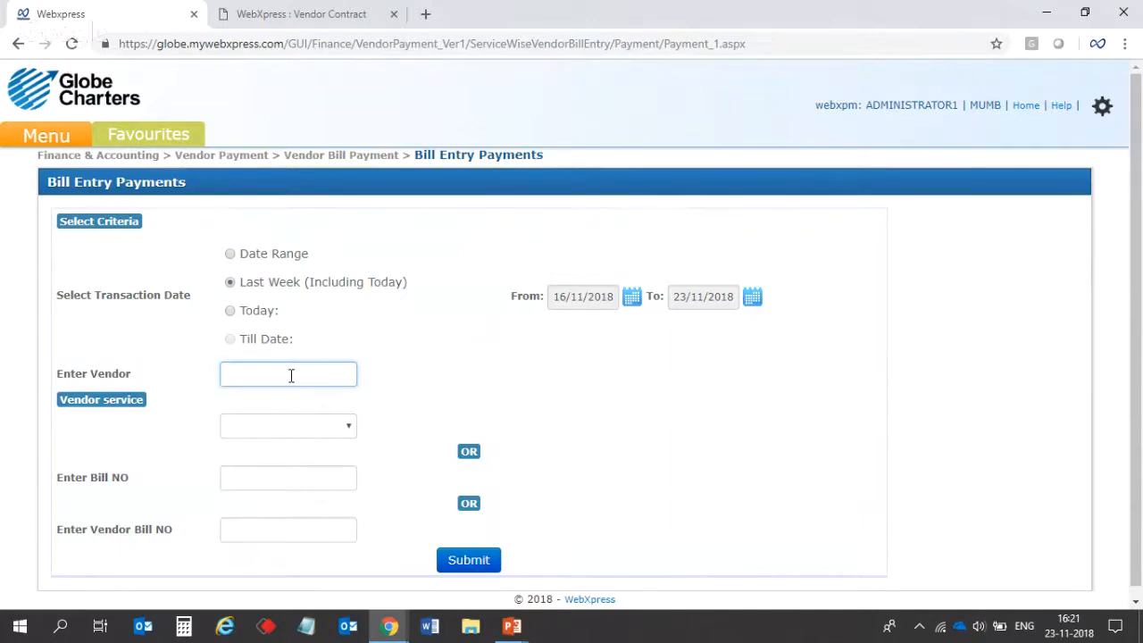
{"action": "type", "text": "aad"}
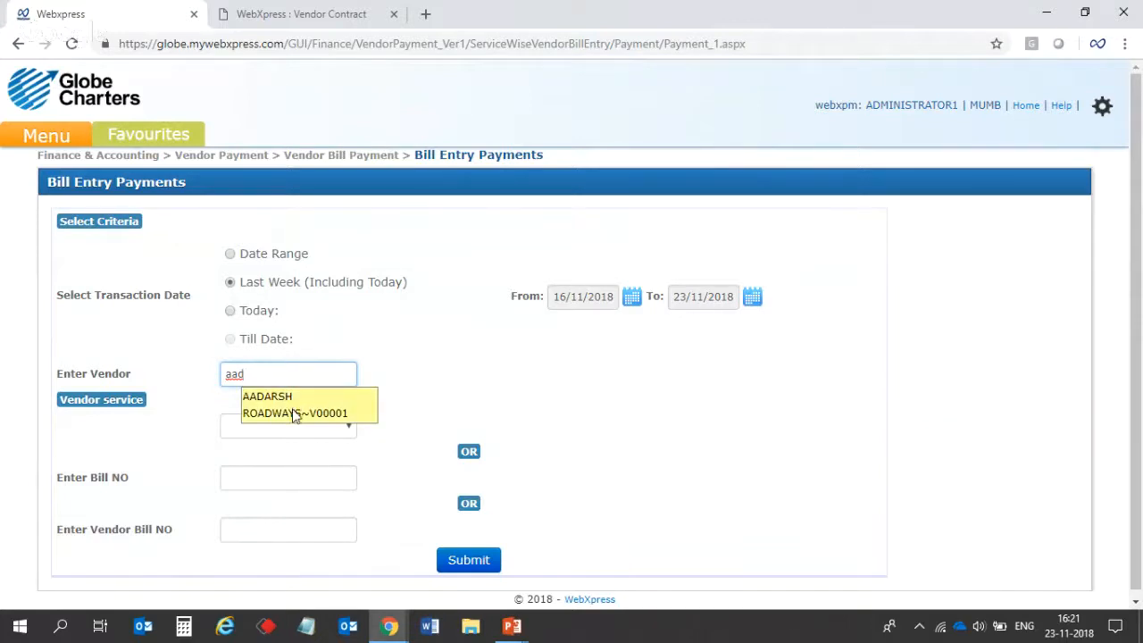
{"action": "left_click", "coordinate": [295, 412]}
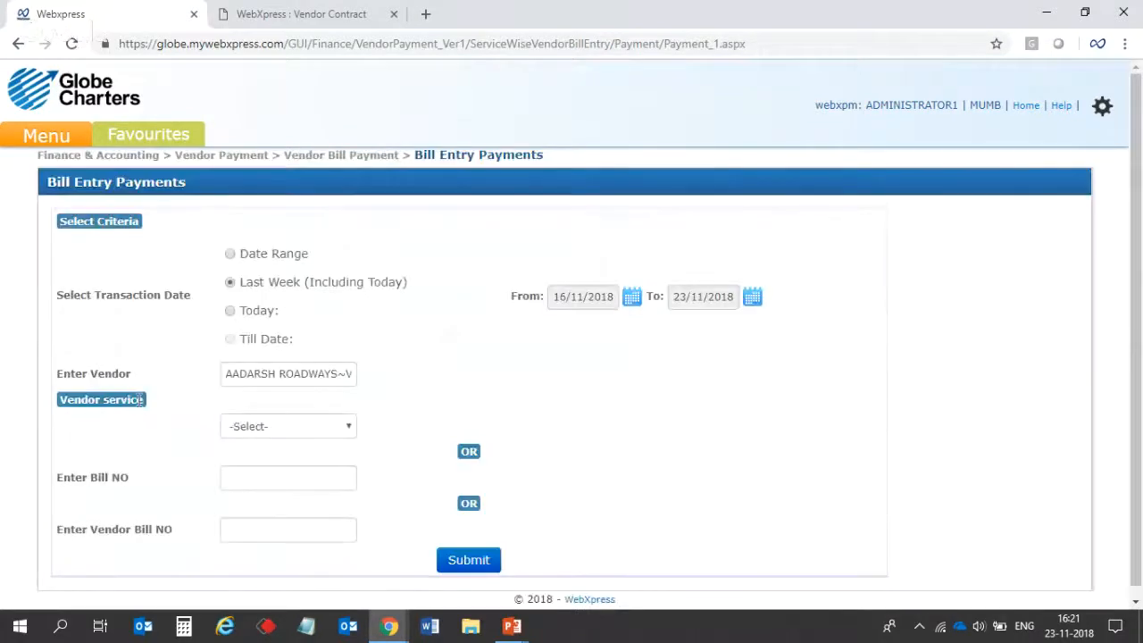
{"action": "left_click", "coordinate": [267, 428]}
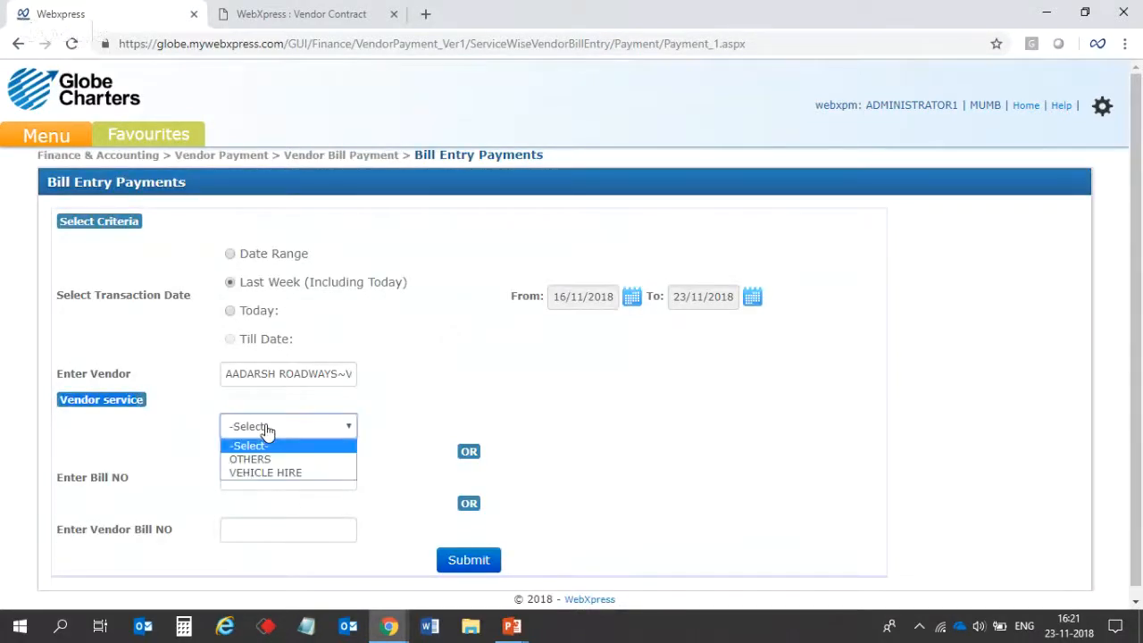
{"action": "left_click", "coordinate": [304, 474]}
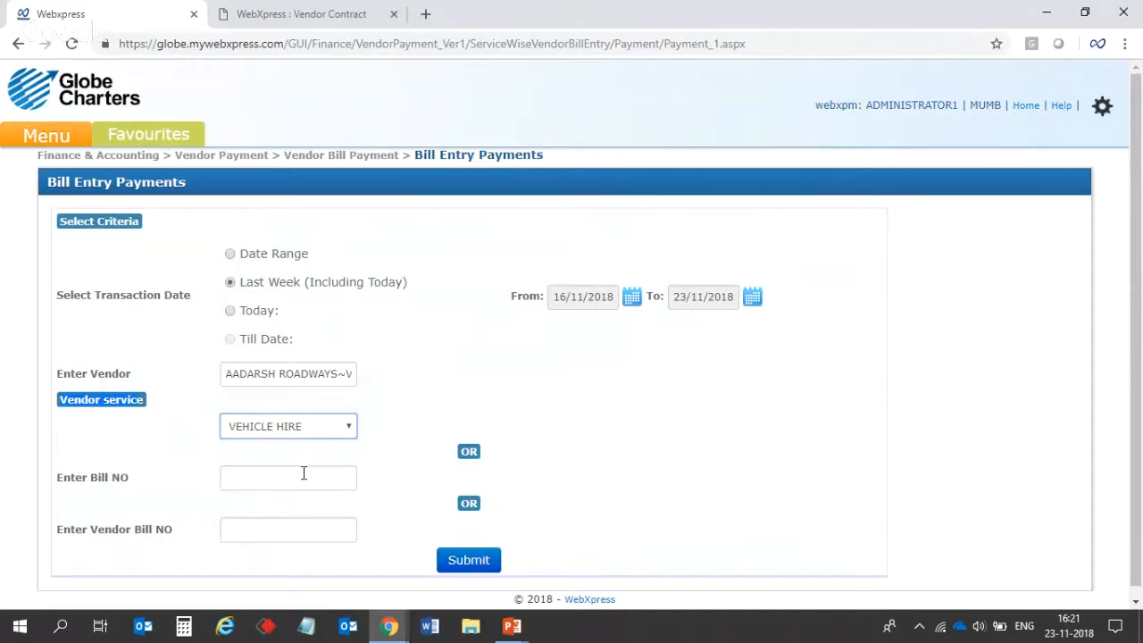
{"action": "left_click", "coordinate": [468, 561]}
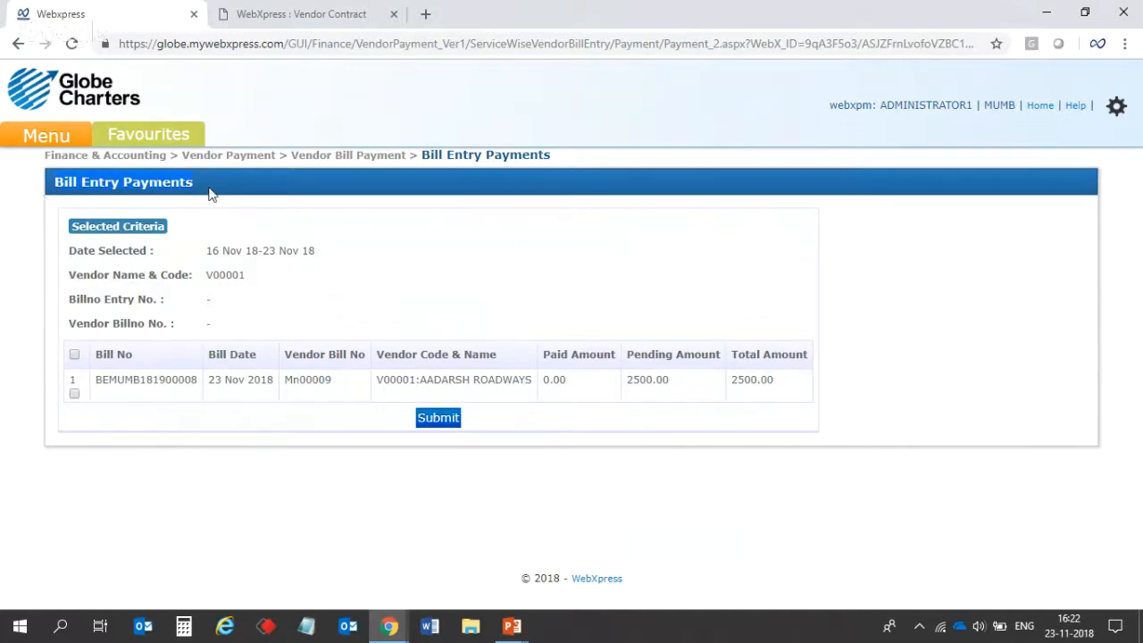
Select the pending AADARSH ROADWAYS bill for payment and enter 1 as the manual voucher number
{"action": "left_click", "coordinate": [75, 395]}
{"action": "left_click", "coordinate": [437, 421]}
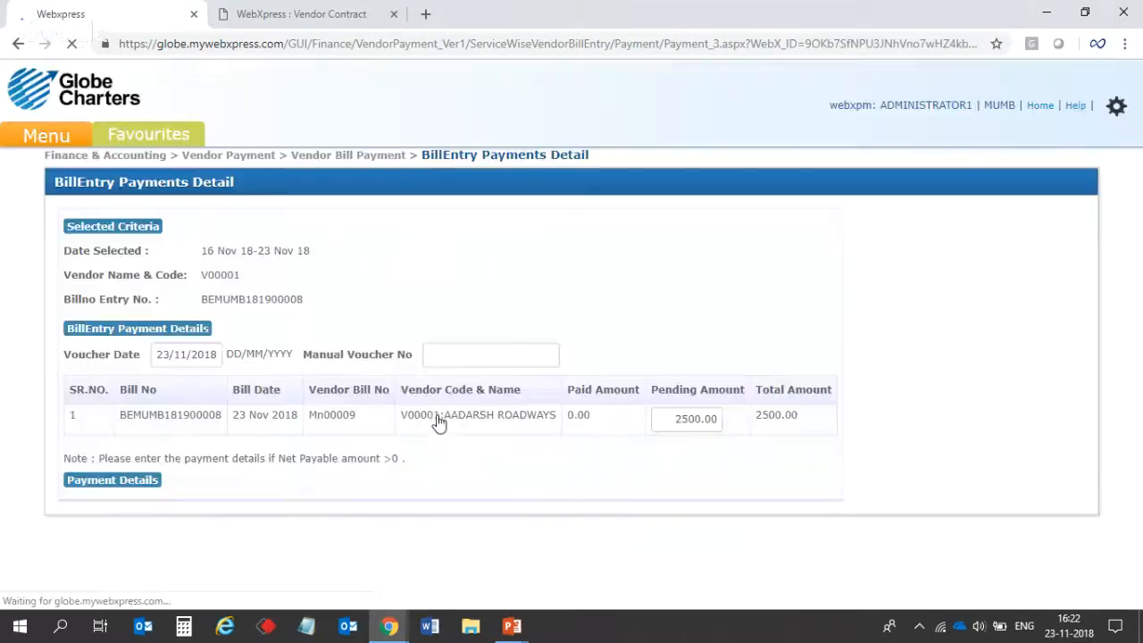
{"action": "left_click", "coordinate": [483, 357]}
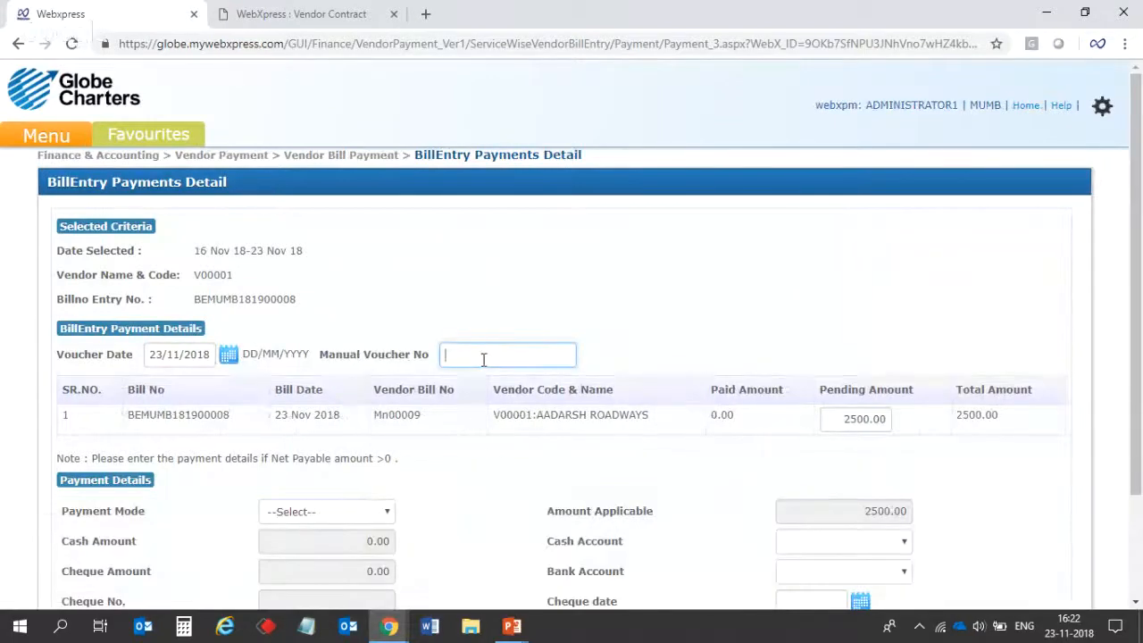
{"action": "type", "text": "1"}
{"action": "left_click", "coordinate": [676, 300]}
Set the payment mode to Cash and review the bill number and pending amount
{"action": "left_click", "coordinate": [838, 419]}
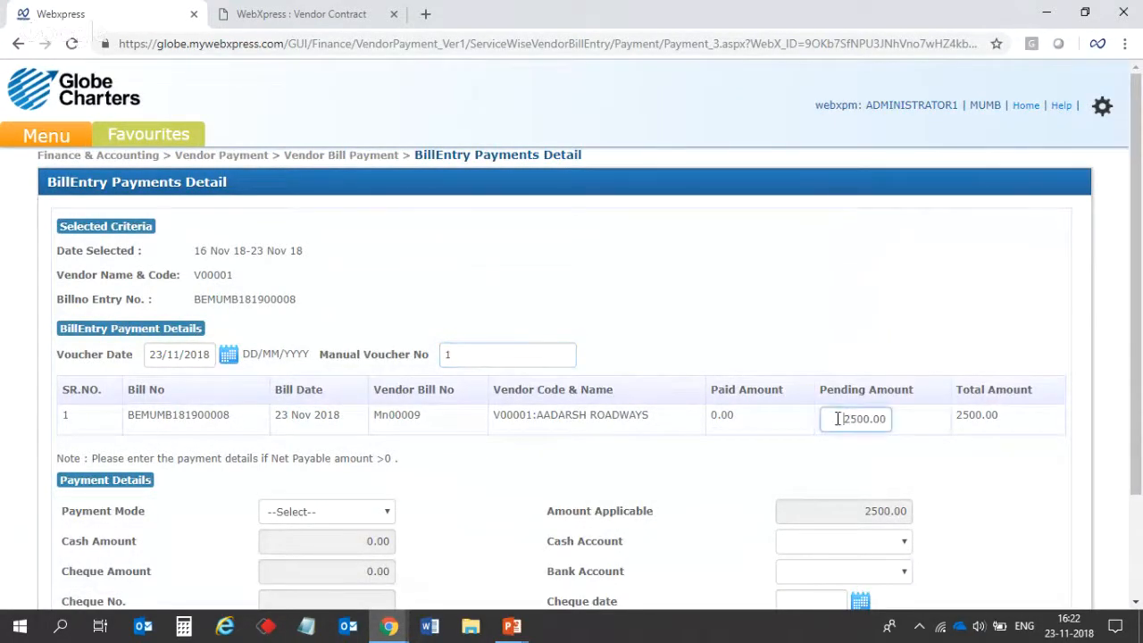
{"action": "left_click_drag", "start_coordinate": [839, 419], "coordinate": [895, 421]}
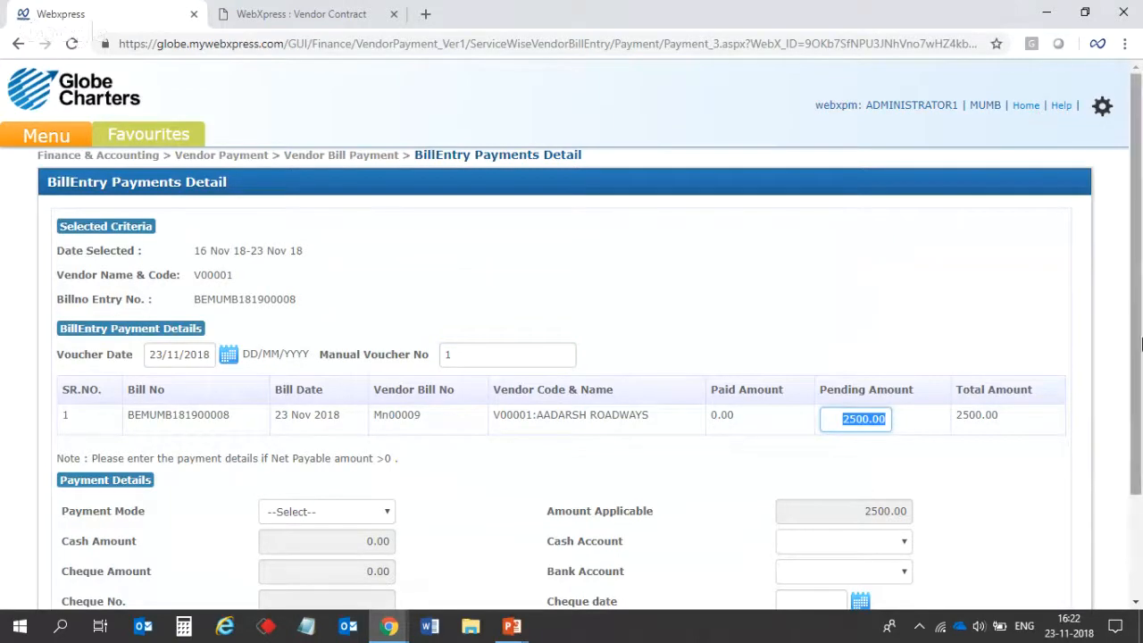
{"action": "scroll", "coordinate": [1139, 412], "scroll_direction": "down", "scroll_amount": 1}
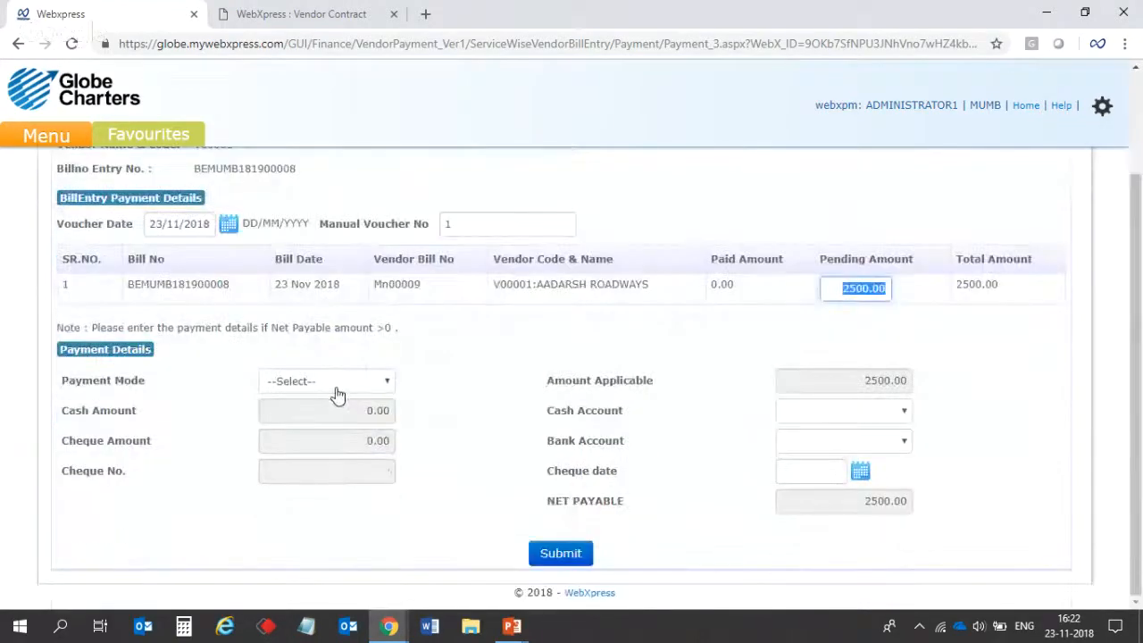
{"action": "left_click", "coordinate": [336, 393]}
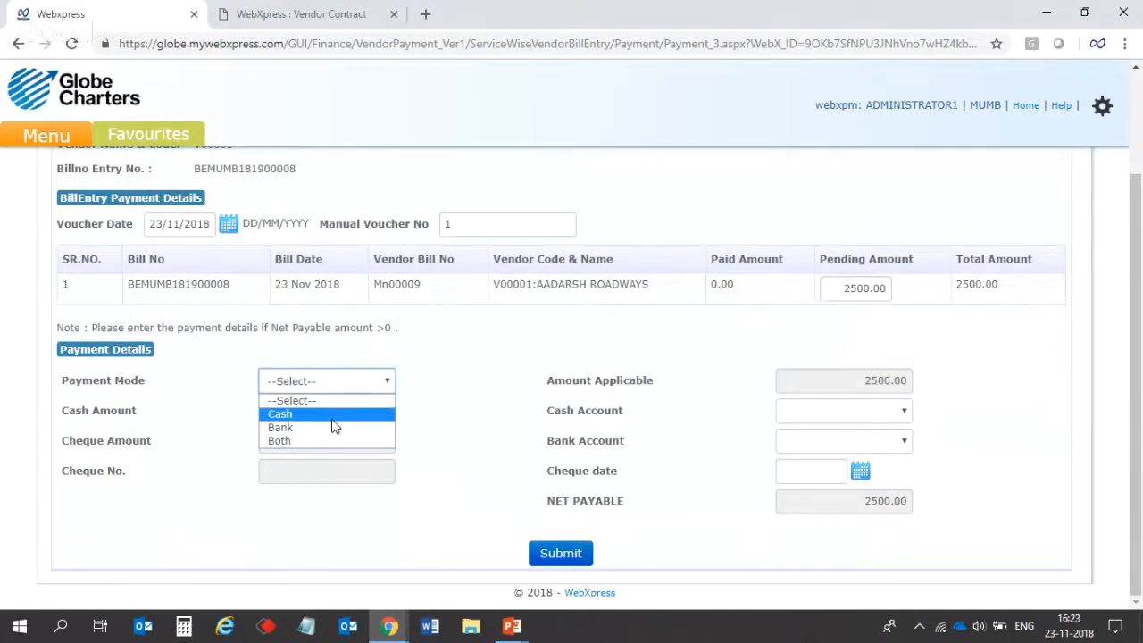
{"action": "left_click", "coordinate": [303, 414]}
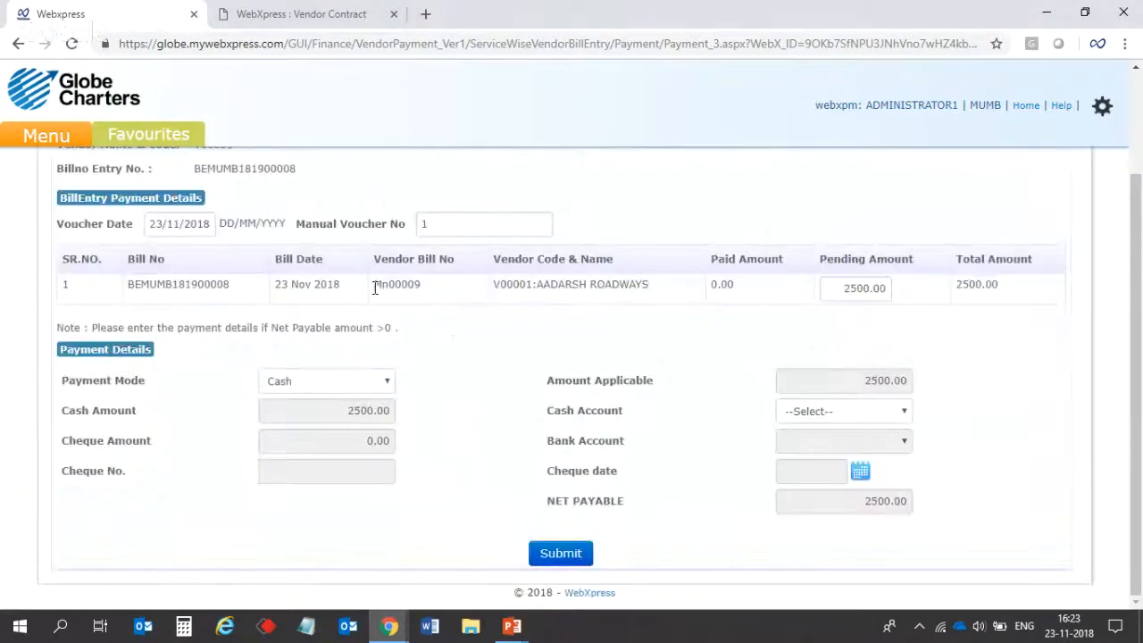
{"action": "left_click_drag", "start_coordinate": [230, 285], "coordinate": [132, 286]}
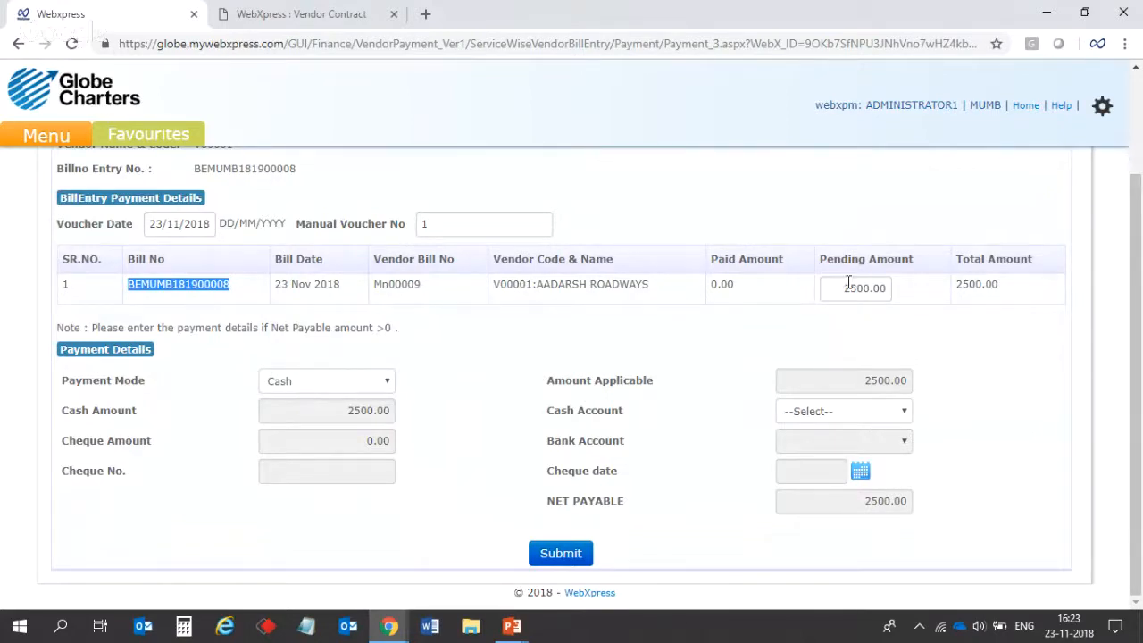
{"action": "left_click_drag", "start_coordinate": [847, 287], "coordinate": [888, 294]}
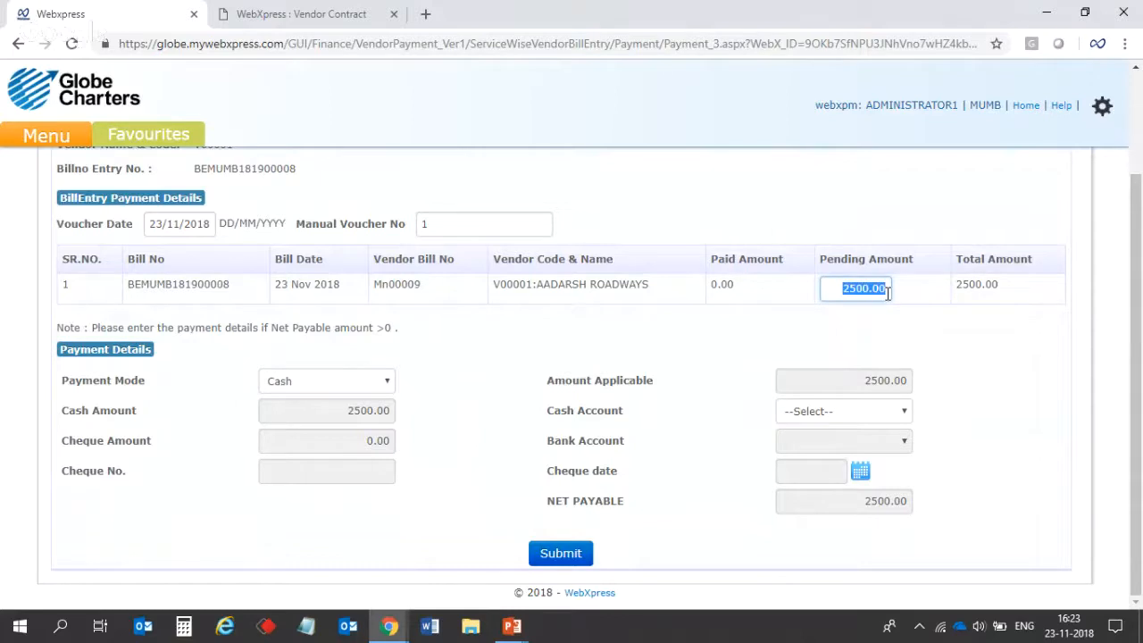
{"action": "left_click", "coordinate": [890, 337]}
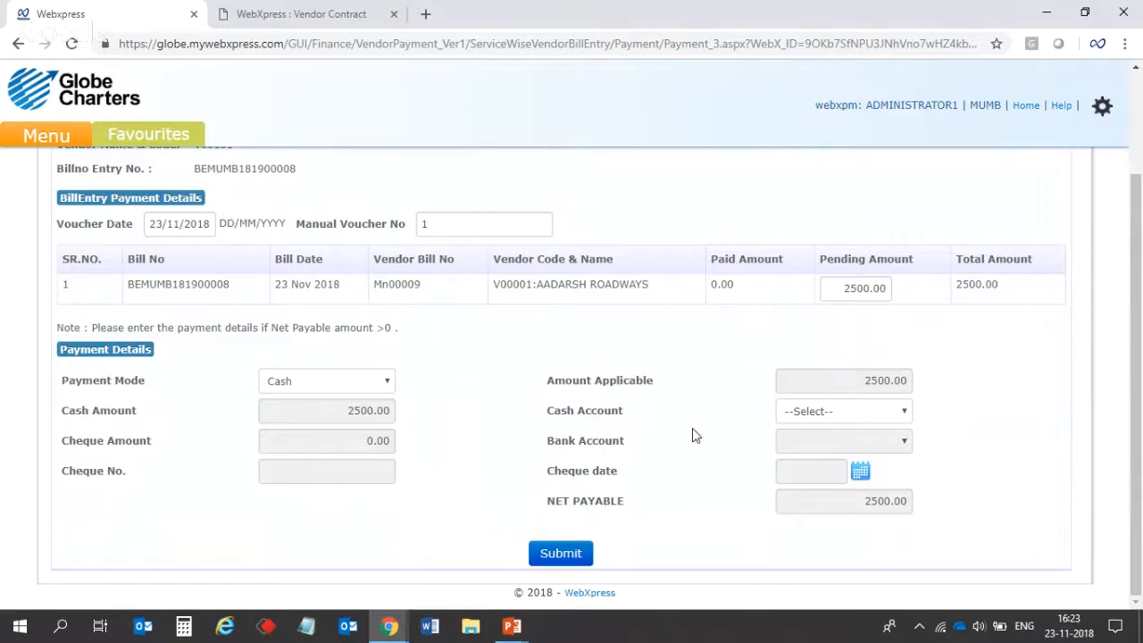
Choose All Cash in hand as the cash account, submit and confirm the payment, and highlight the generated voucher number
{"action": "left_click", "coordinate": [560, 553]}
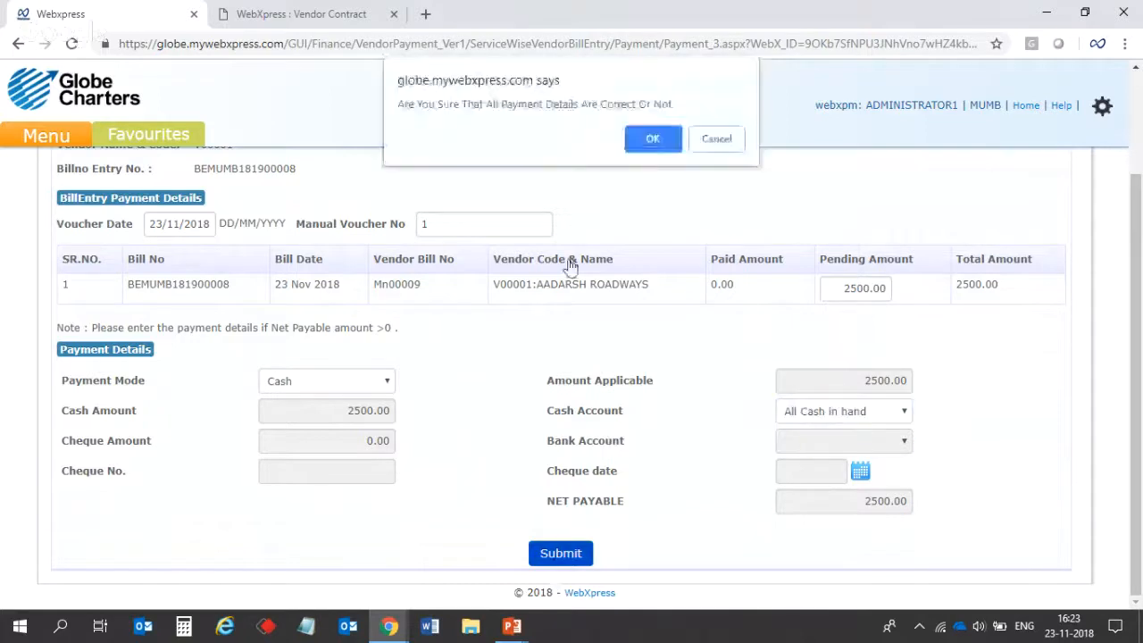
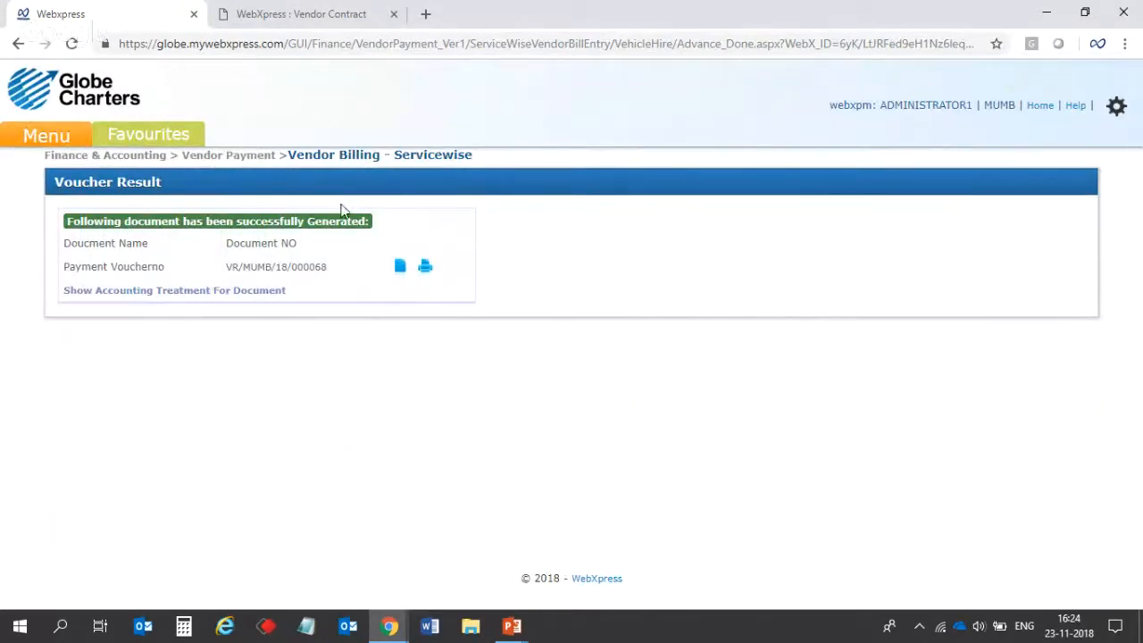
{"action": "left_click_drag", "start_coordinate": [227, 266], "coordinate": [328, 270]}
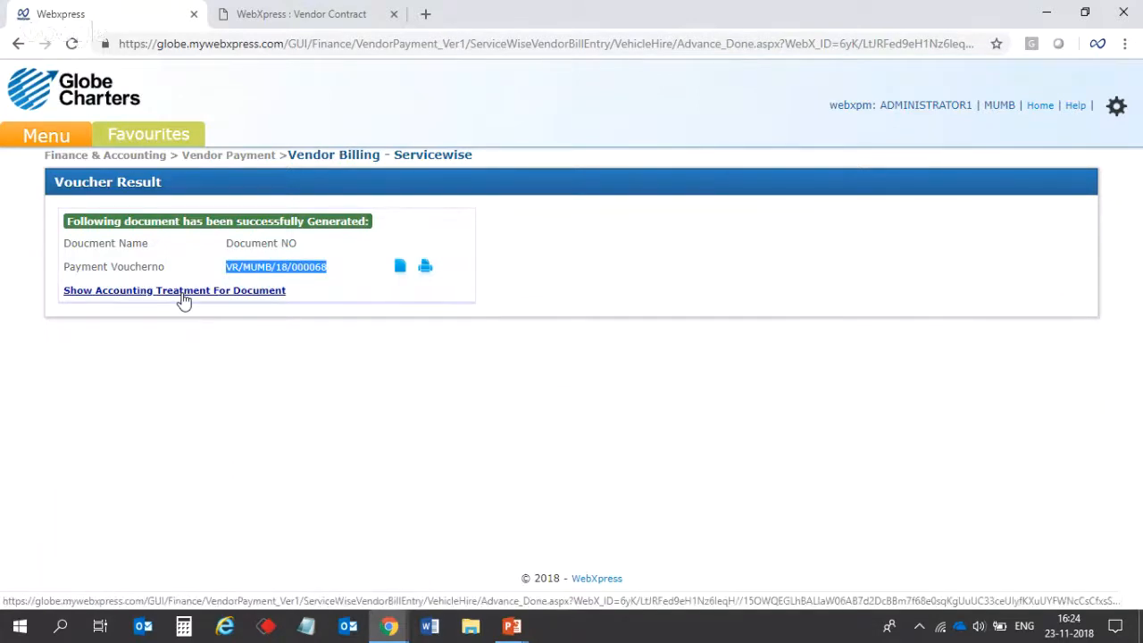
Switch to the PowerPoint slide show, review the Training Flow topics, and return to WebXpress in the browser
{"action": "left_click", "coordinate": [51, 135]}
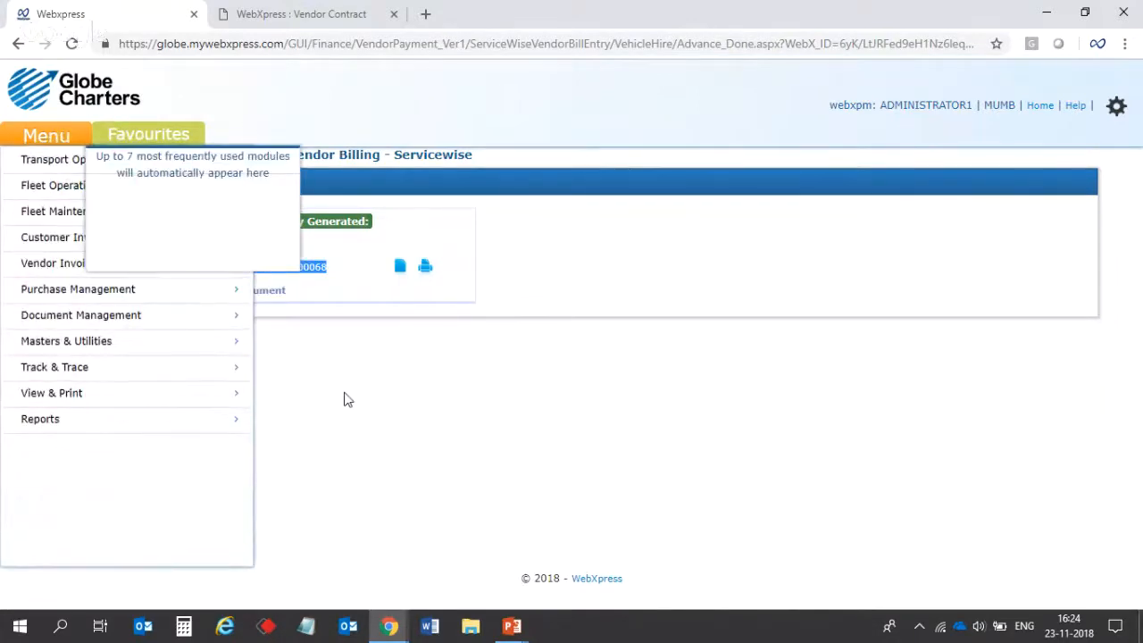
{"action": "mouse_move", "coordinate": [515, 630]}
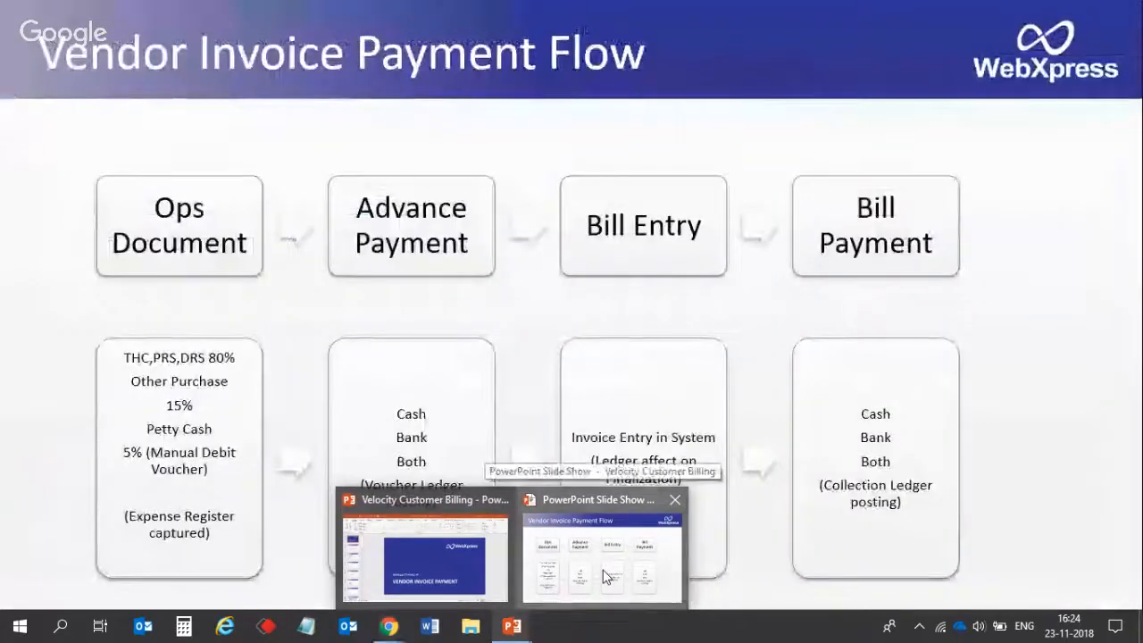
{"action": "left_click", "coordinate": [603, 570]}
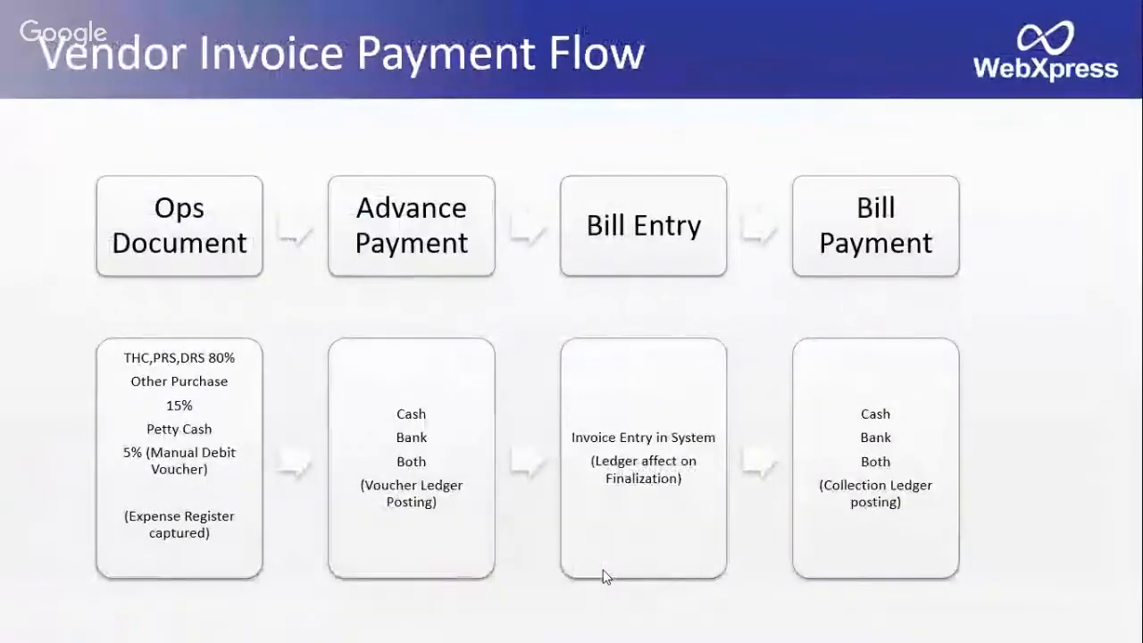
{"action": "left_click", "coordinate": [603, 569]}
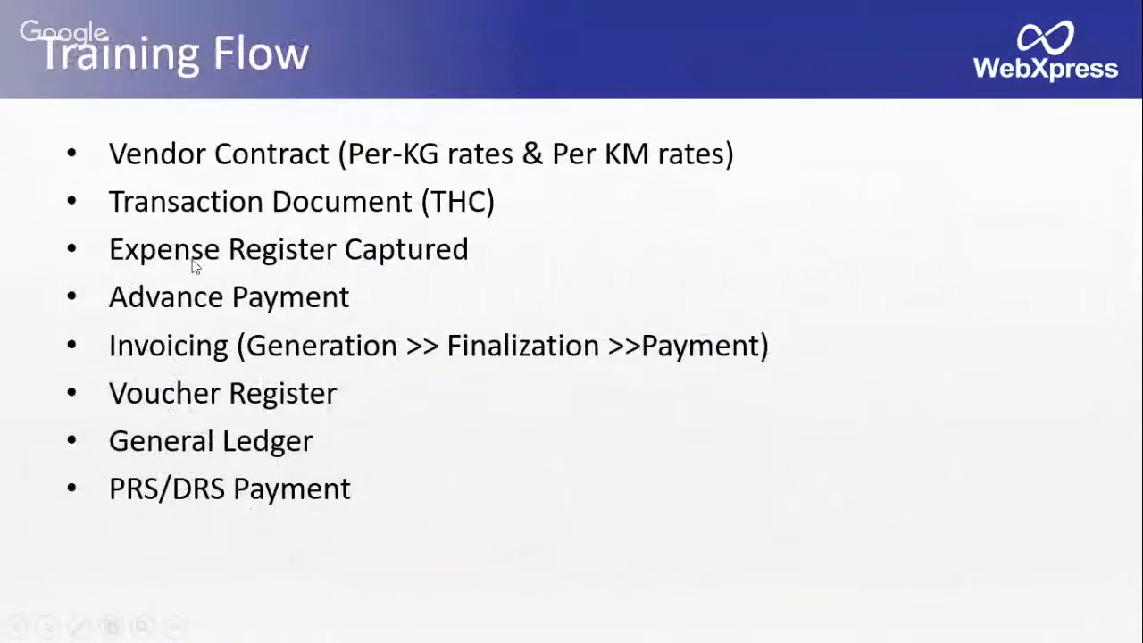
{"action": "left_click", "coordinate": [406, 254]}
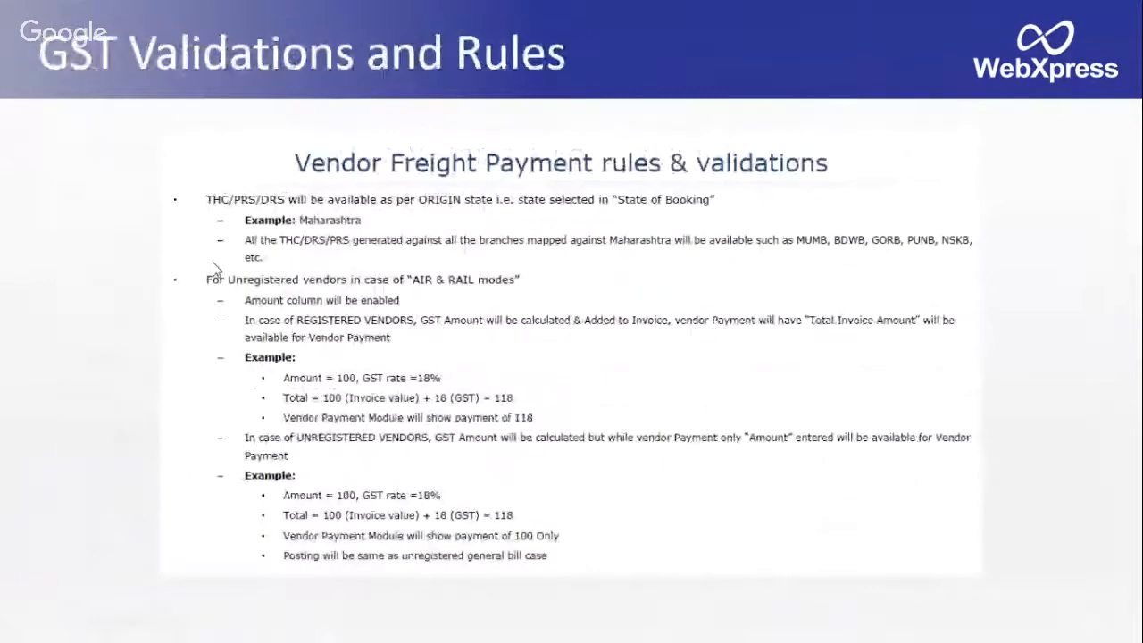
{"action": "key", "text": "Left"}
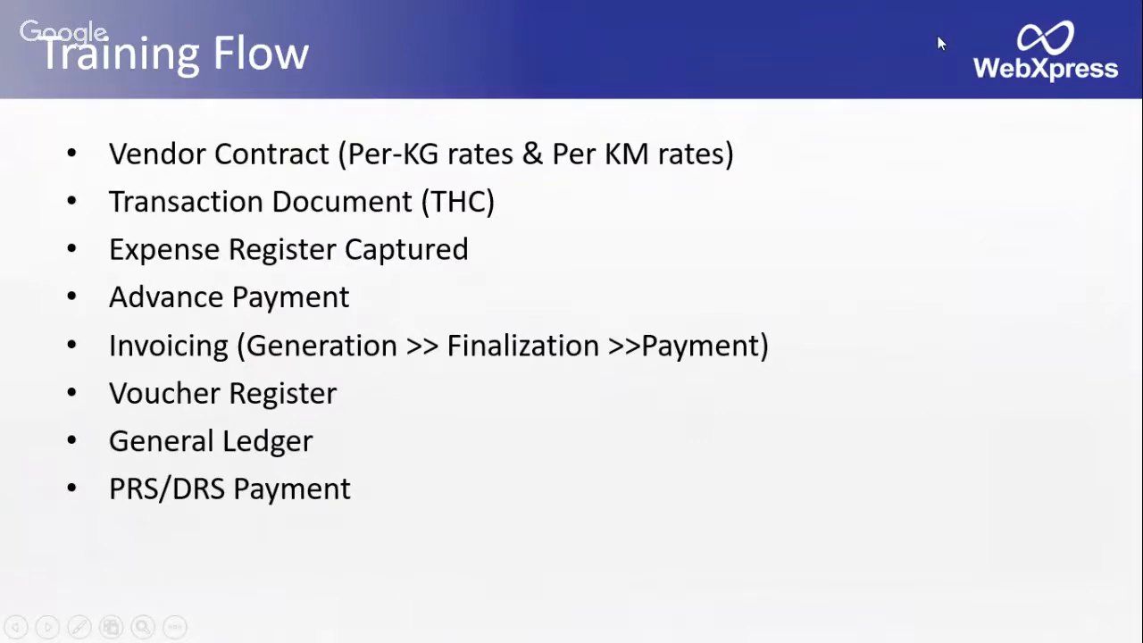
{"action": "key", "text": "alt+Tab"}
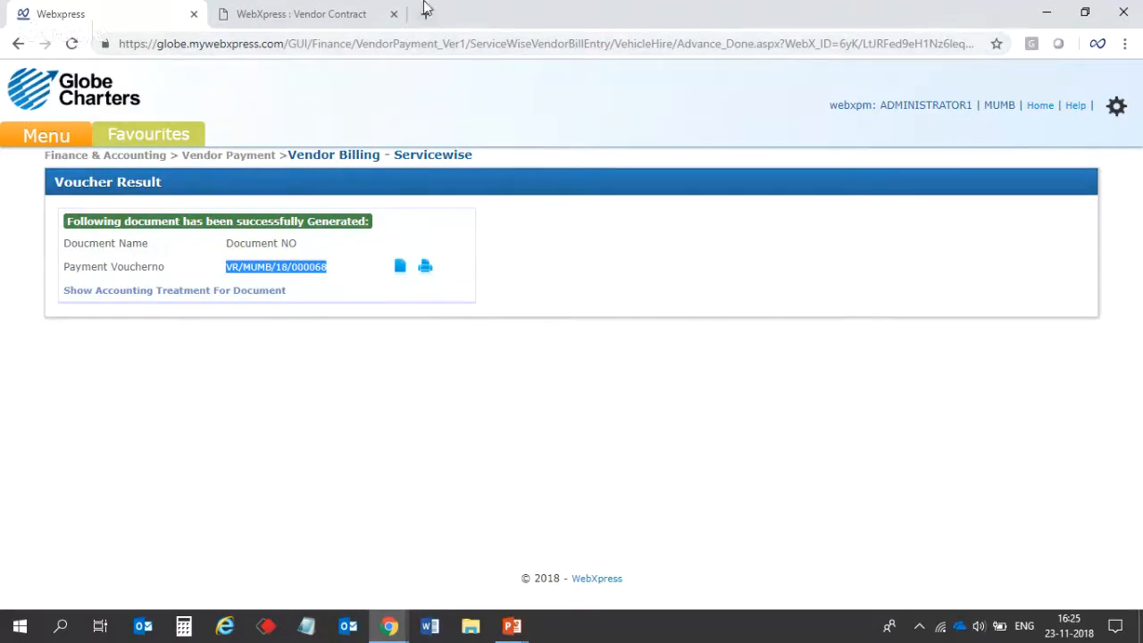
Open the vendor General Ledger Report and show today's entries for all accounts of the Mumbai branch
{"action": "mouse_move", "coordinate": [33, 132]}
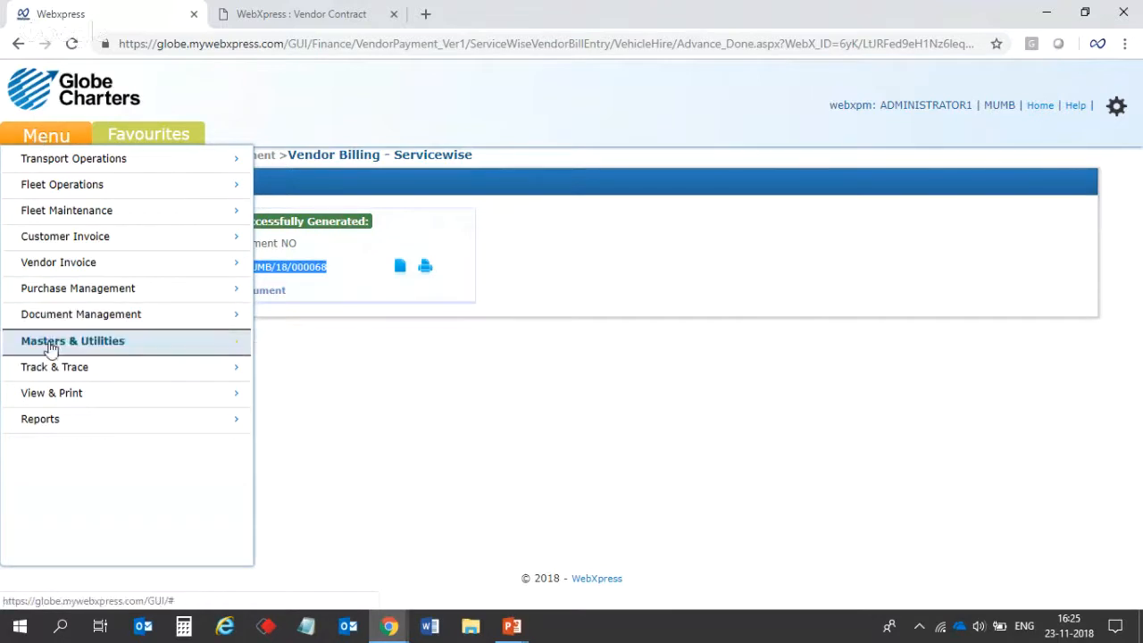
{"action": "mouse_move", "coordinate": [170, 428]}
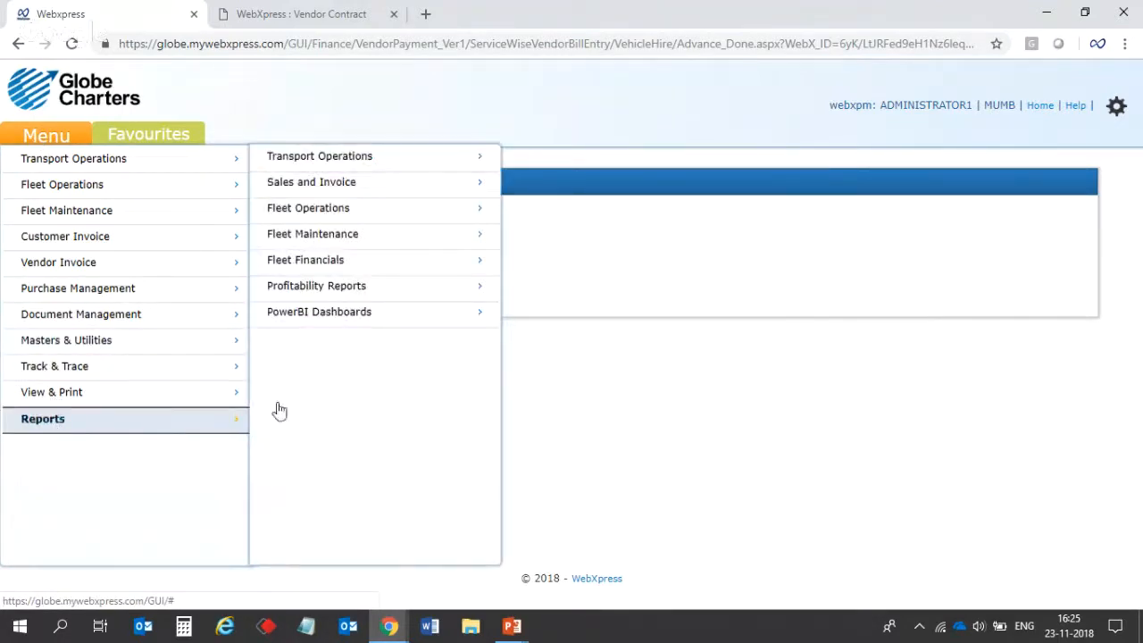
{"action": "mouse_move", "coordinate": [299, 194]}
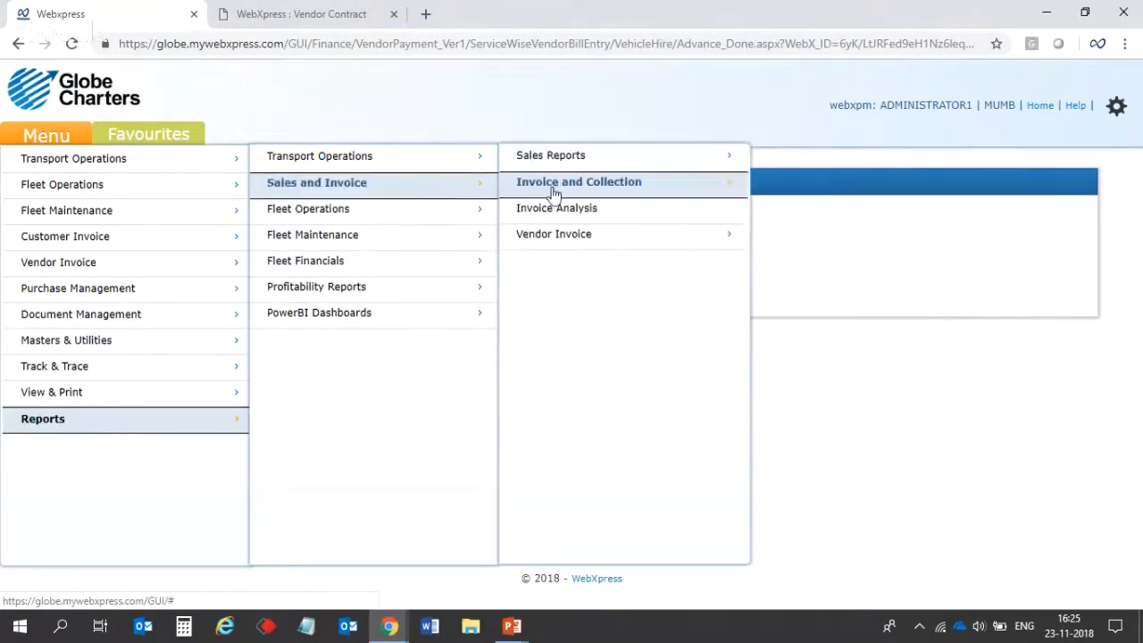
{"action": "mouse_move", "coordinate": [640, 245]}
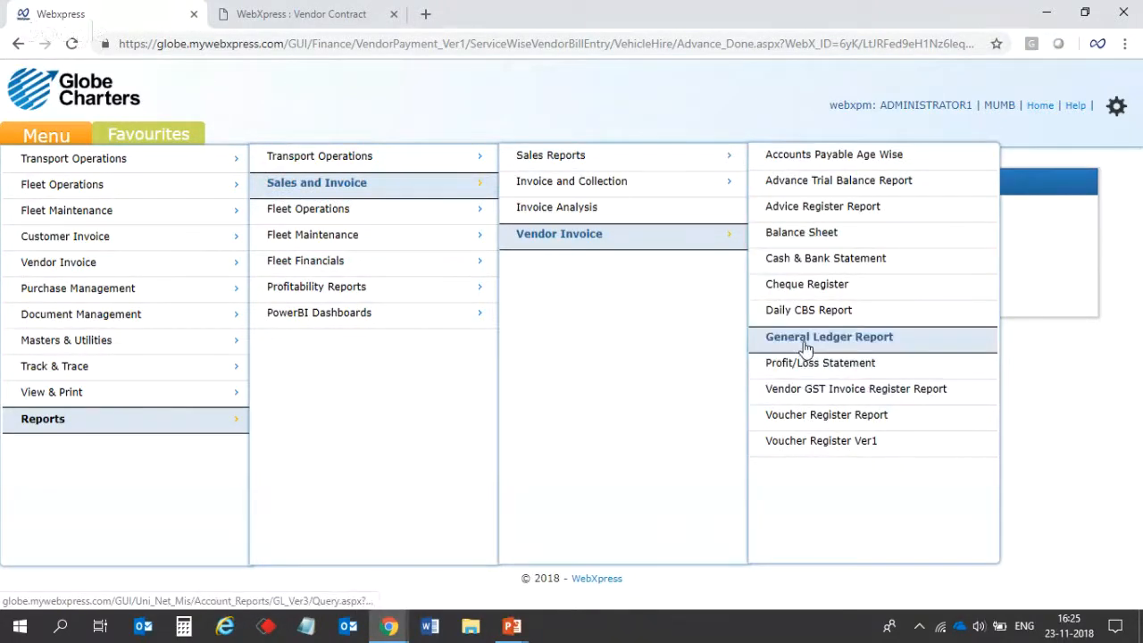
{"action": "left_click", "coordinate": [900, 352]}
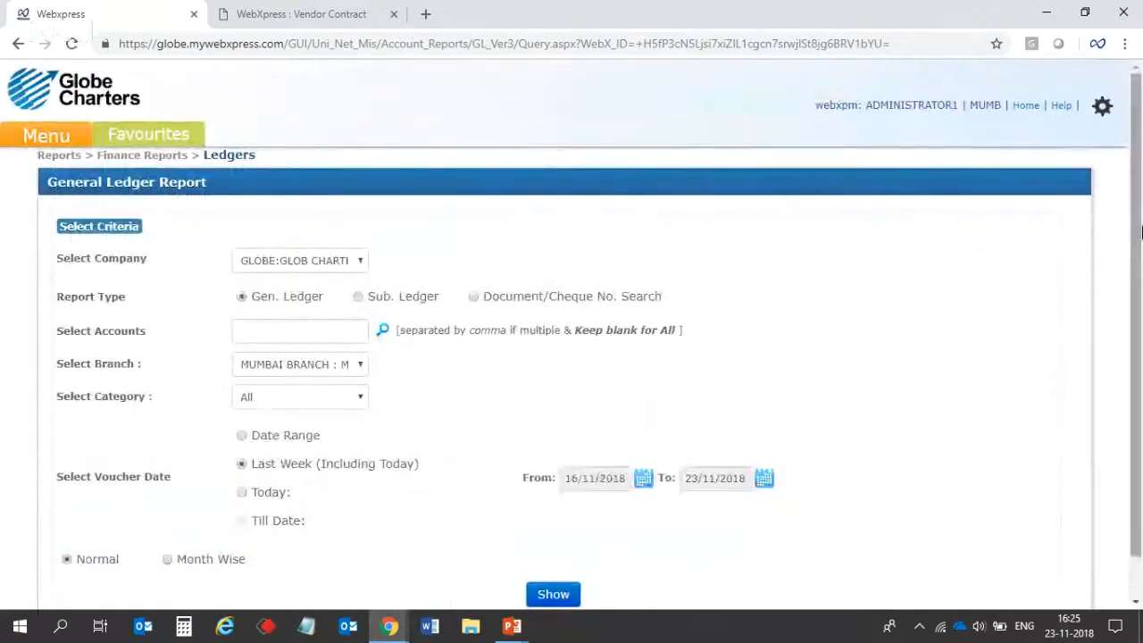
{"action": "scroll", "coordinate": [1141, 233], "scroll_direction": "down", "scroll_amount": 1}
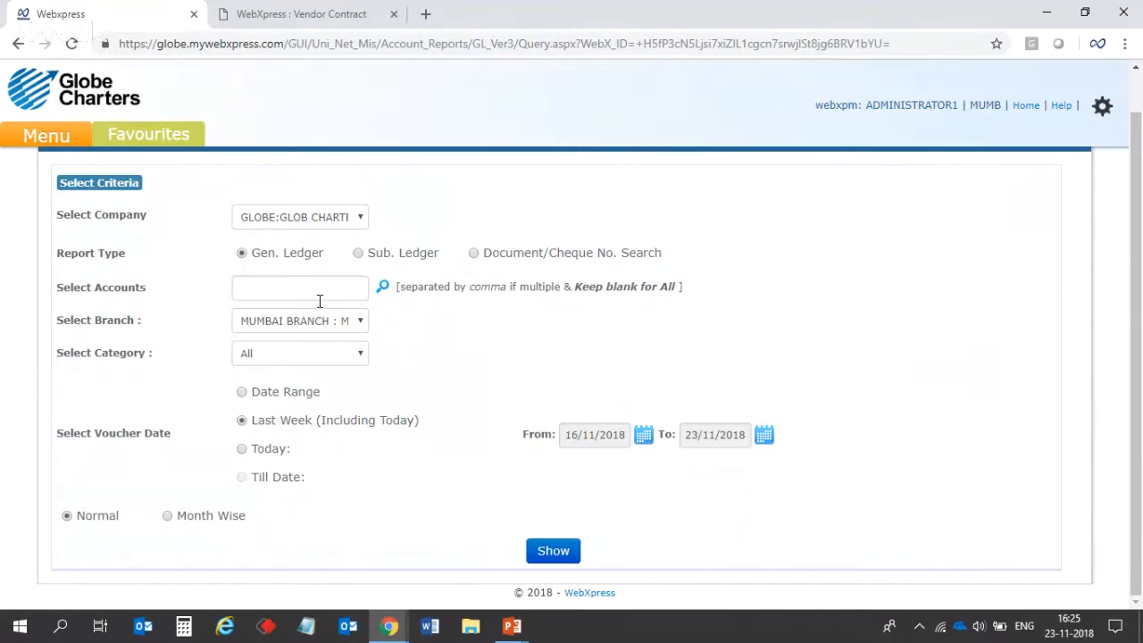
{"action": "left_click", "coordinate": [259, 449]}
{"action": "left_click", "coordinate": [557, 555]}
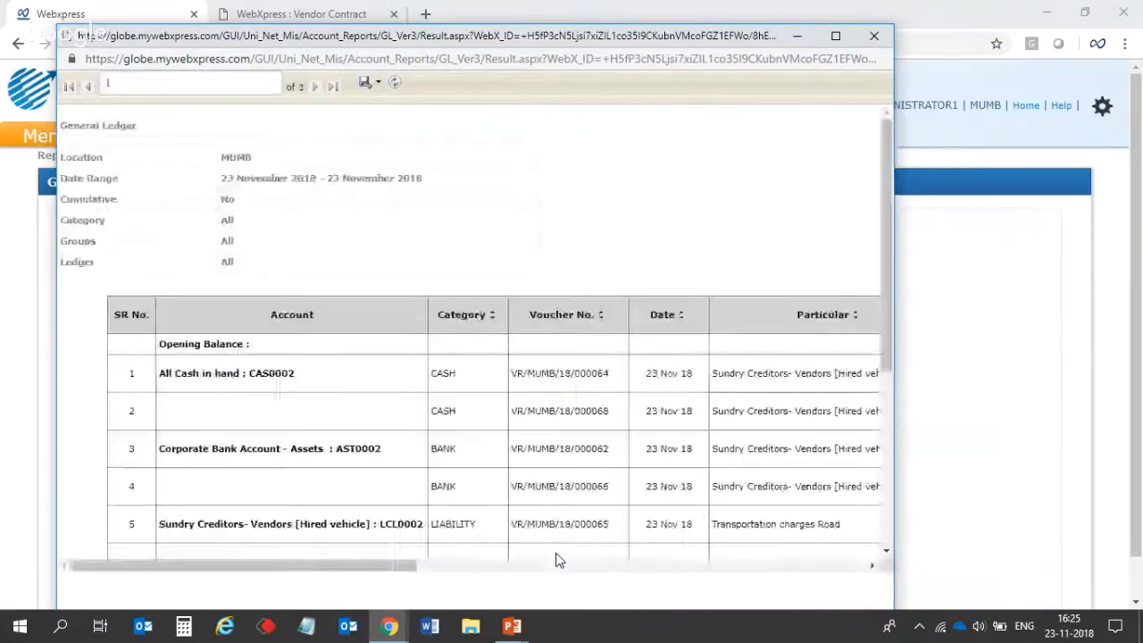
Examine the general ledger's transportation charge entry for the PRS bill, including its account, amounts, party and narration, and close the report
{"action": "left_click", "coordinate": [835, 37]}
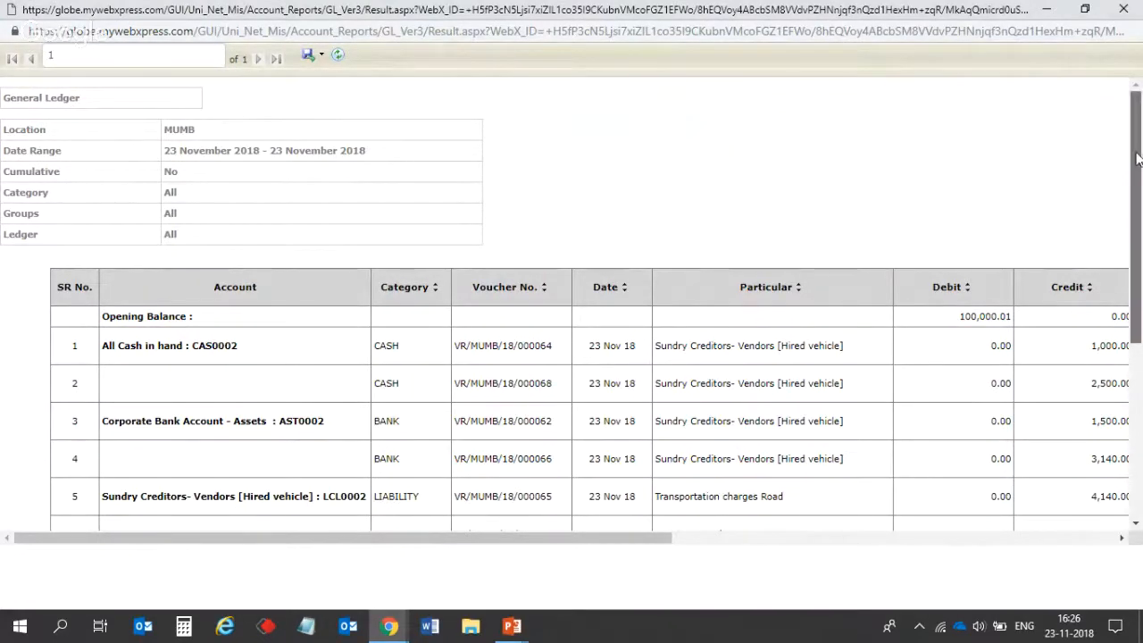
{"action": "left_click_drag", "start_coordinate": [1136, 159], "coordinate": [1140, 336]}
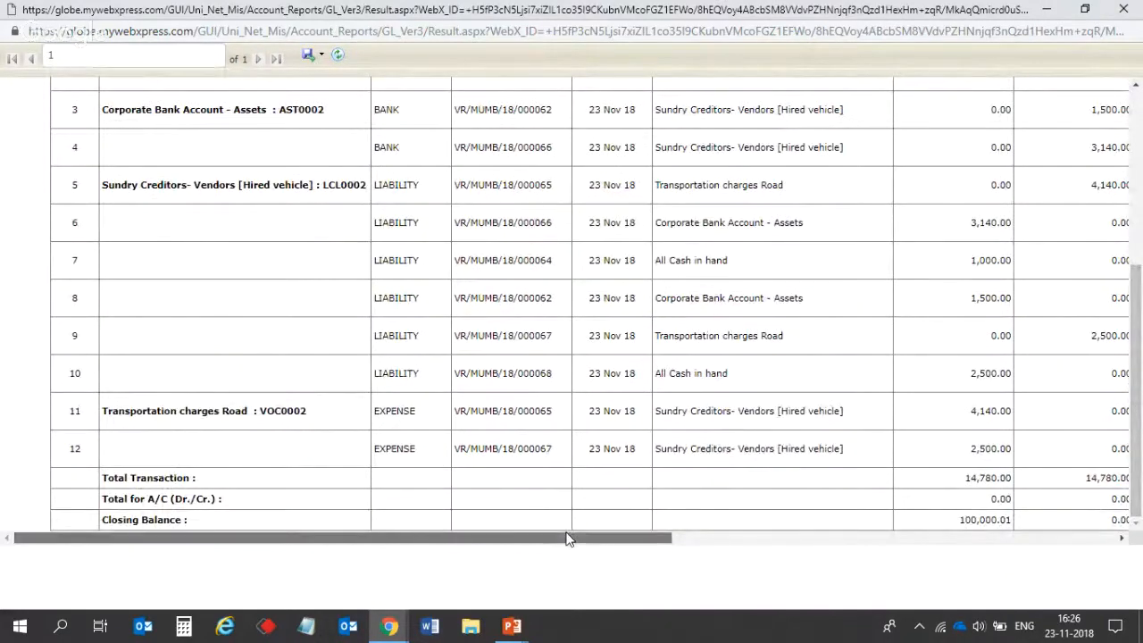
{"action": "left_click_drag", "start_coordinate": [568, 538], "coordinate": [688, 554]}
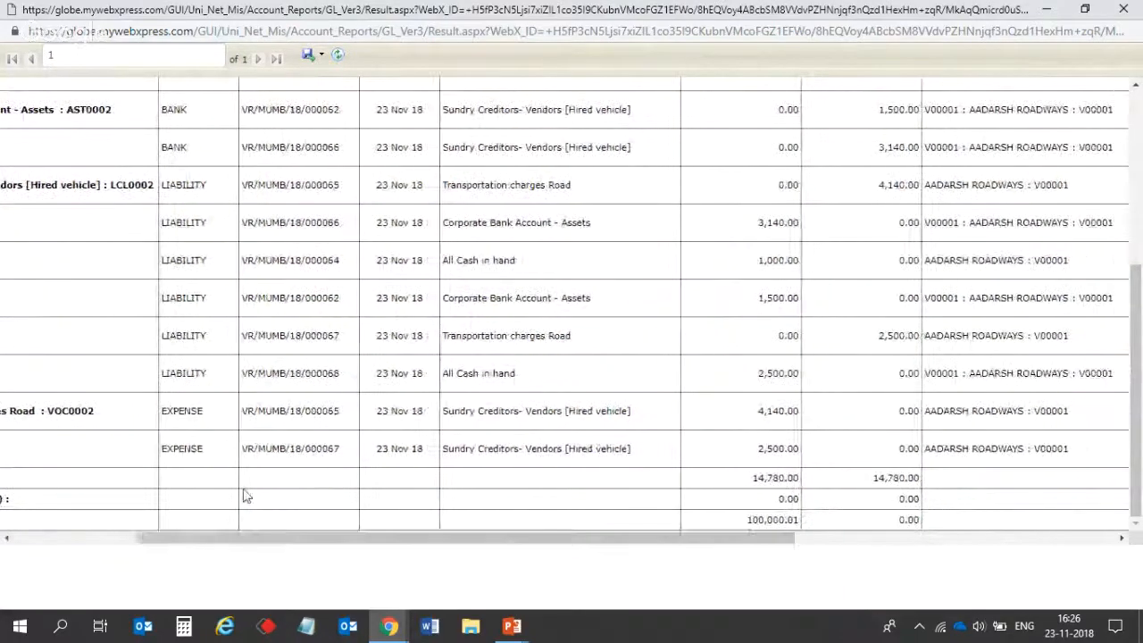
{"action": "left_click_drag", "start_coordinate": [159, 449], "coordinate": [1076, 452]}
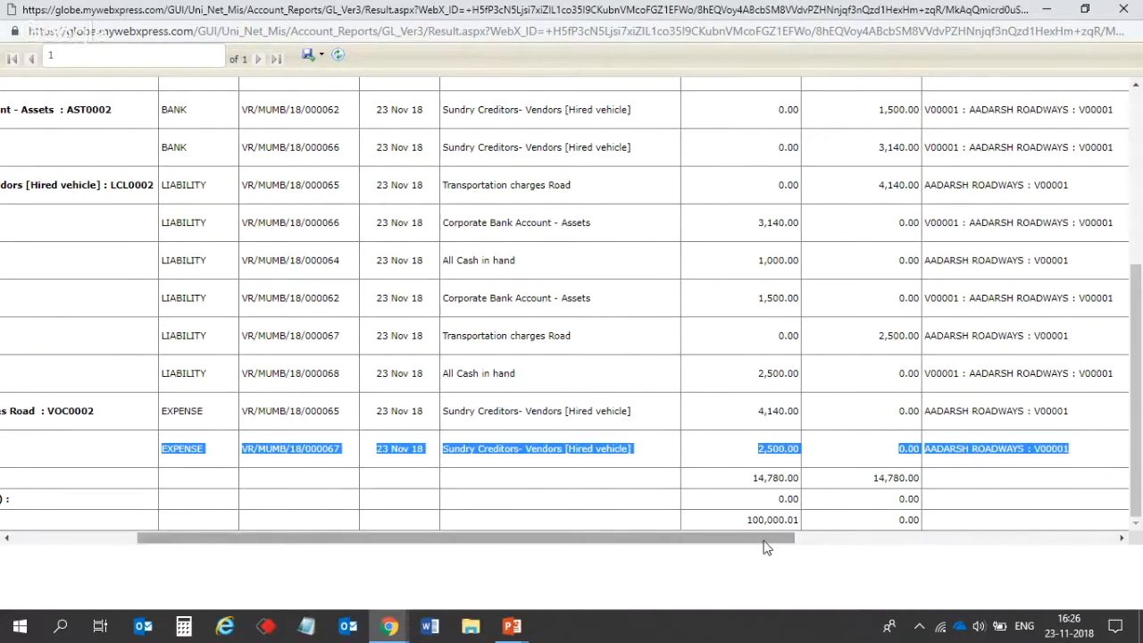
{"action": "left_click_drag", "start_coordinate": [763, 541], "coordinate": [1005, 554]}
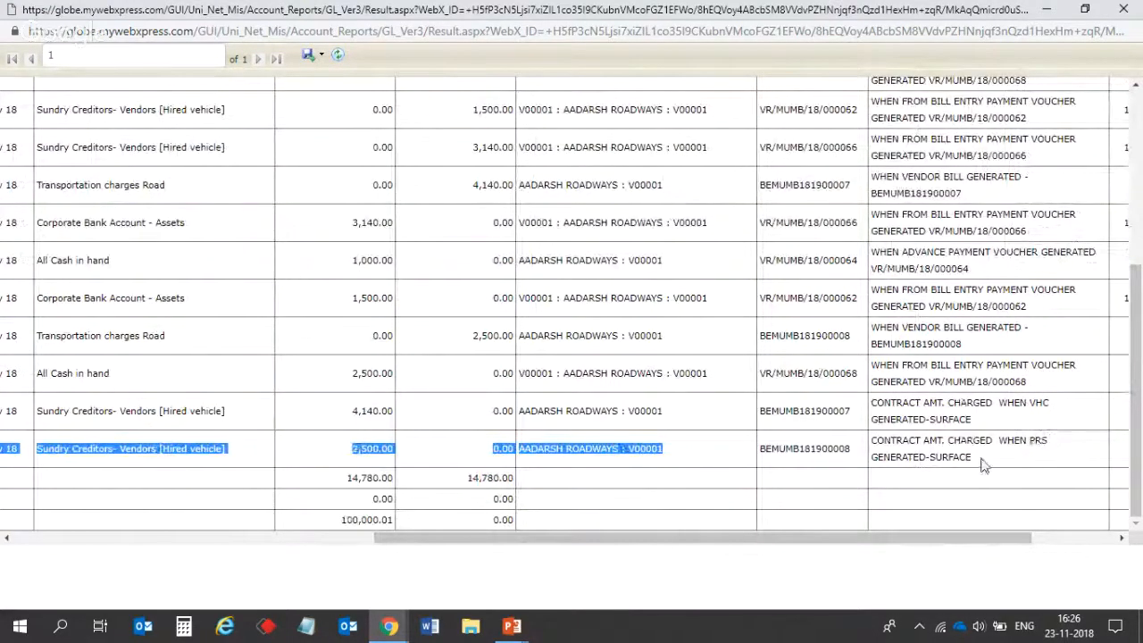
{"action": "left_click_drag", "start_coordinate": [982, 464], "coordinate": [874, 439]}
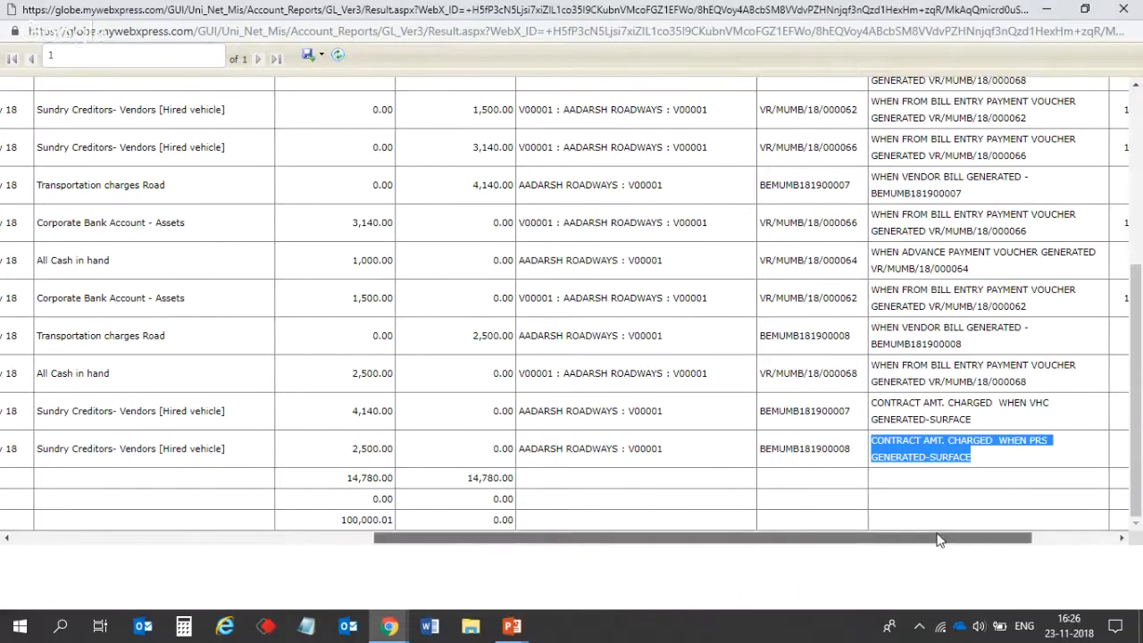
{"action": "left_click_drag", "start_coordinate": [937, 539], "coordinate": [586, 560]}
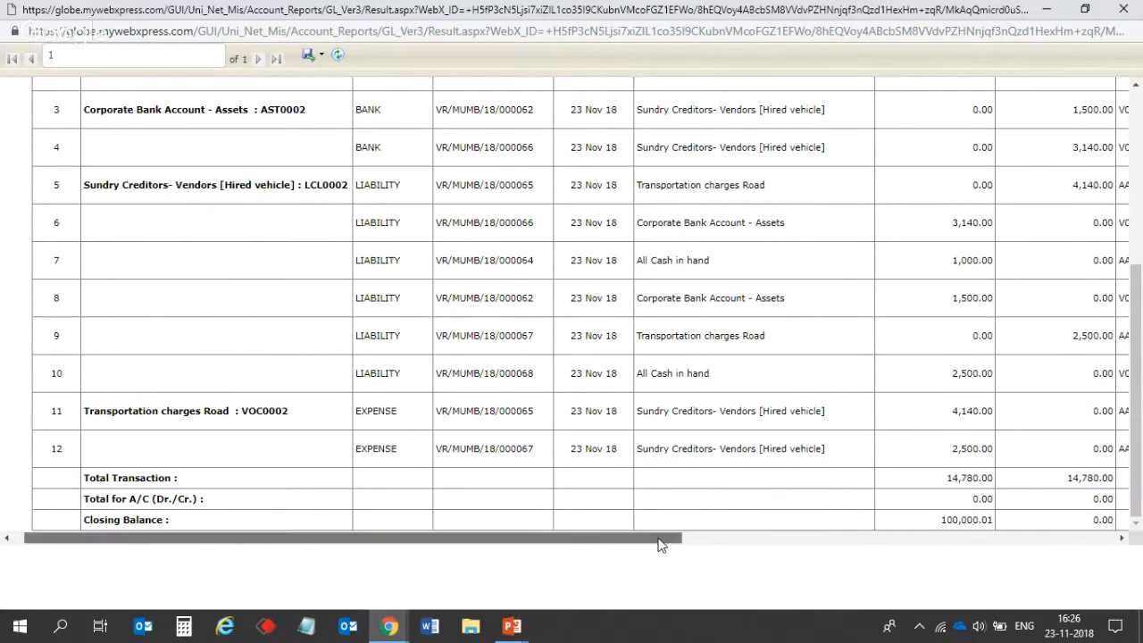
{"action": "left_click_drag", "start_coordinate": [661, 541], "coordinate": [1062, 539]}
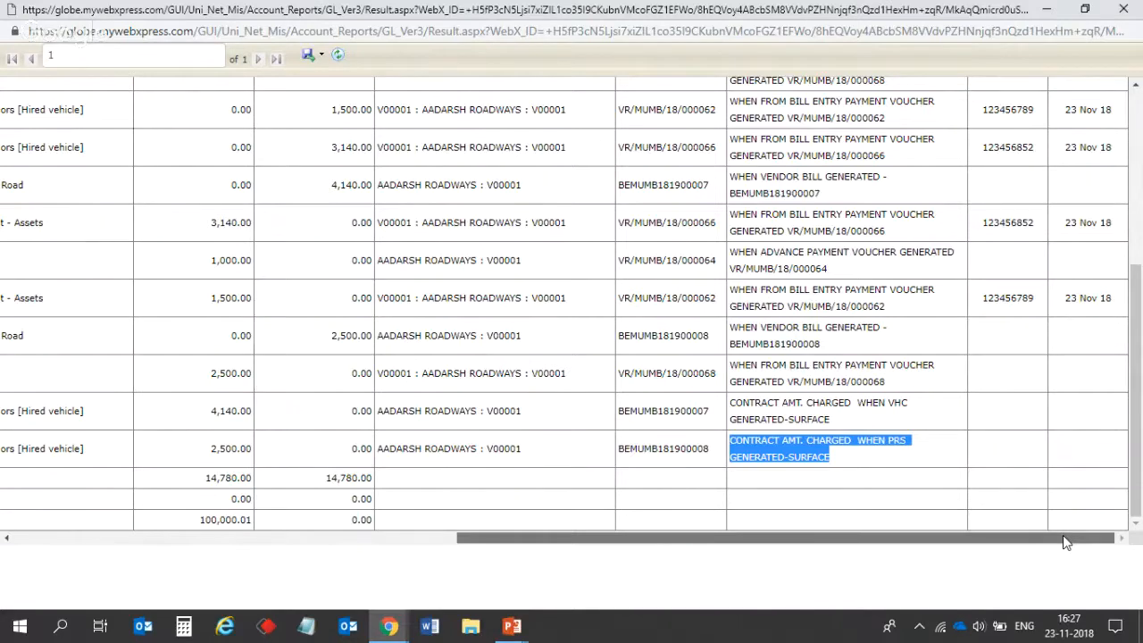
{"action": "left_click_drag", "start_coordinate": [1064, 542], "coordinate": [556, 546]}
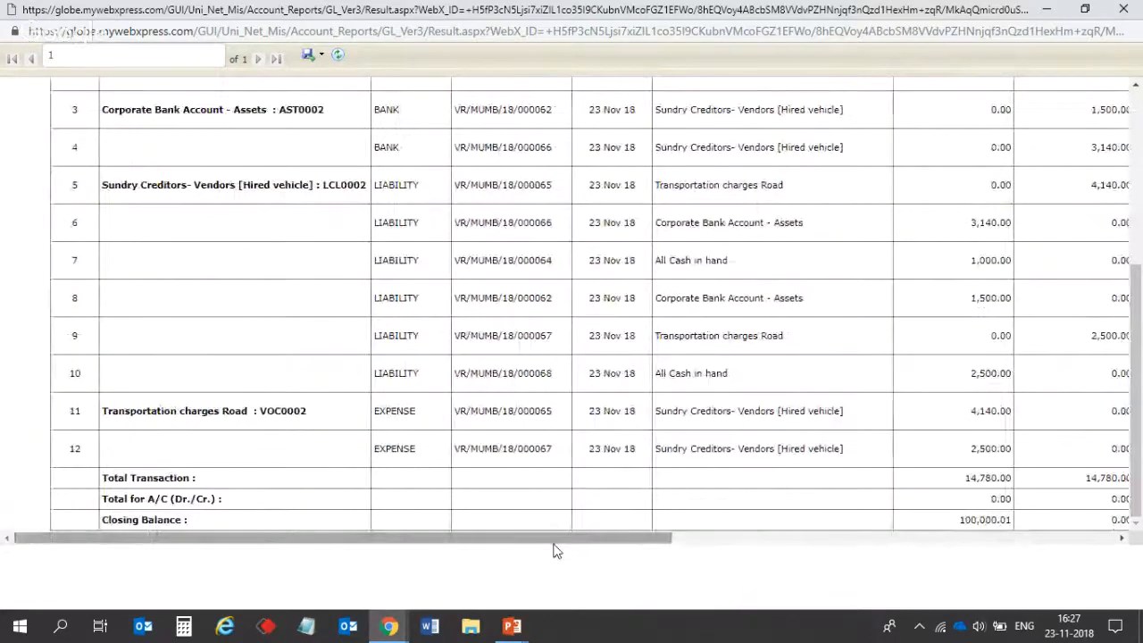
{"action": "left_click_drag", "start_coordinate": [553, 546], "coordinate": [1013, 560]}
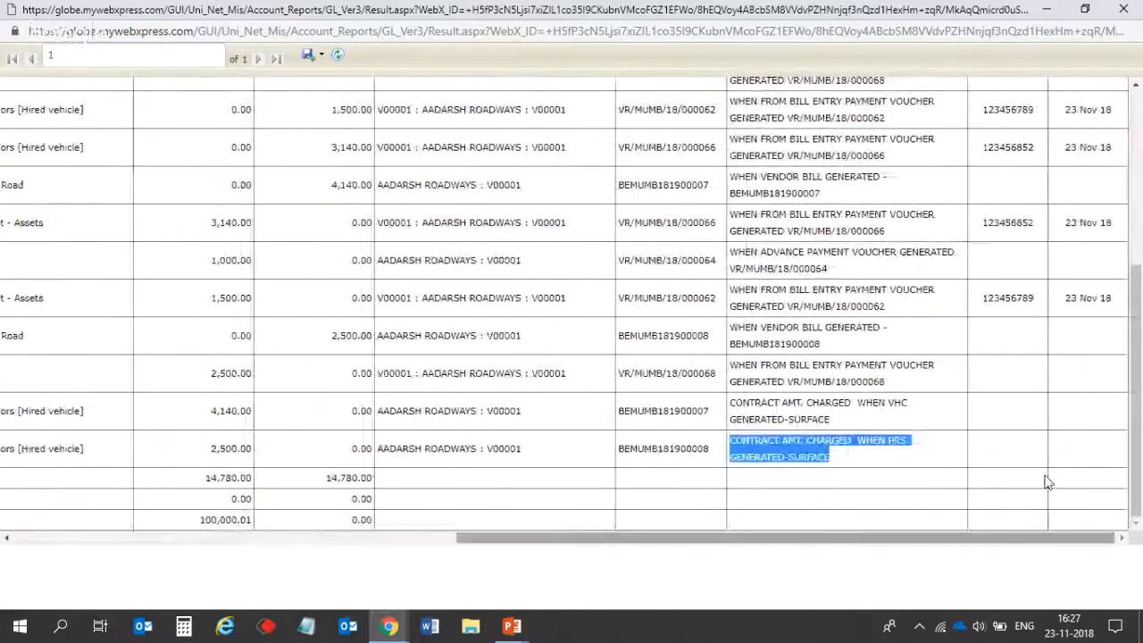
{"action": "left_click", "coordinate": [1124, 9]}
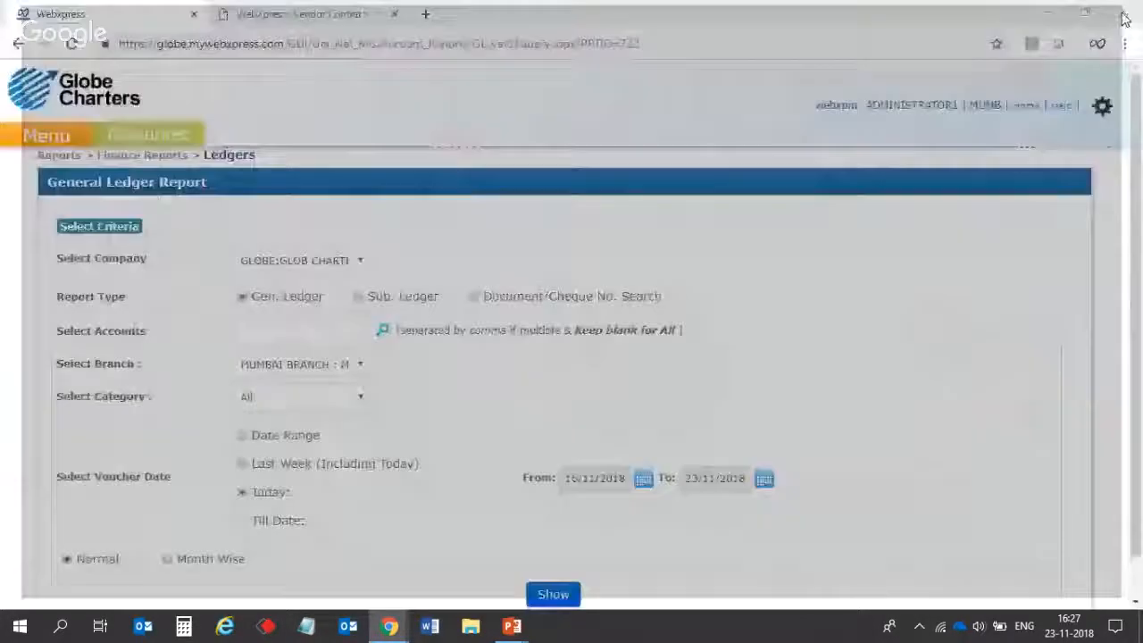
Open Credit Note Generation among the extra vendor invoice functions
{"action": "left_click", "coordinate": [49, 138]}
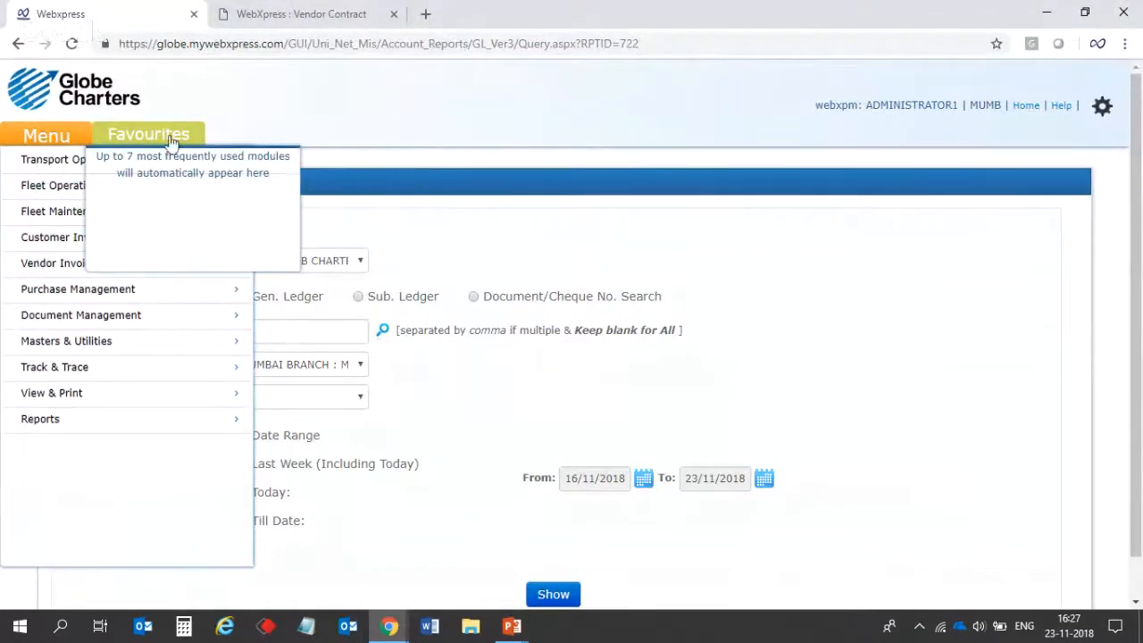
{"action": "left_click", "coordinate": [52, 266]}
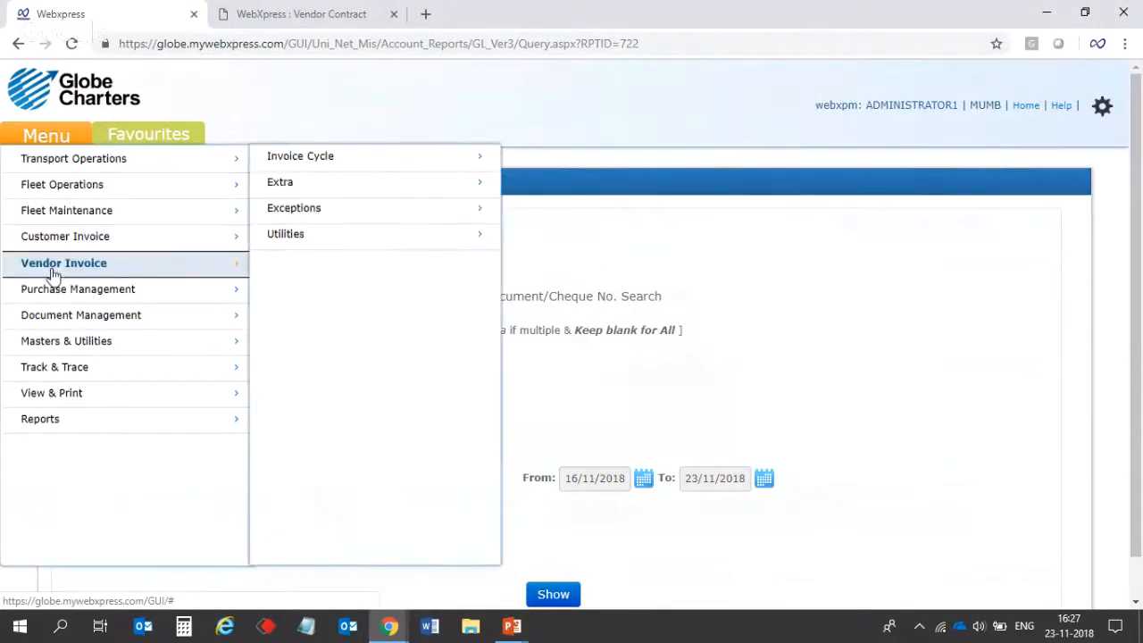
{"action": "scroll", "coordinate": [946, 268], "scroll_direction": "down", "scroll_amount": 1}
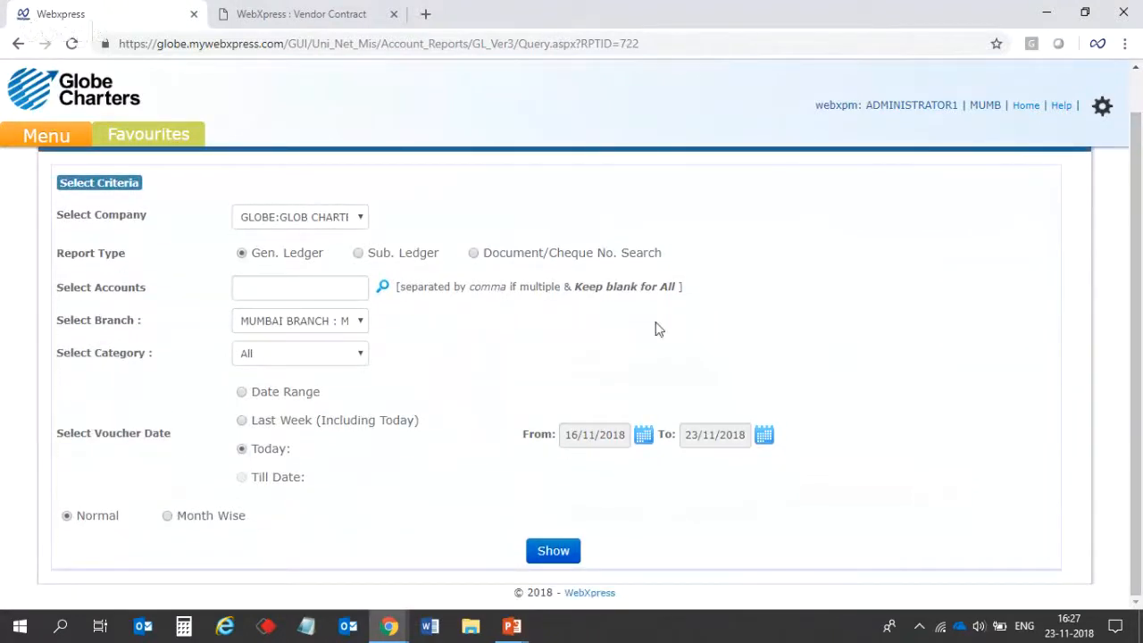
{"action": "mouse_move", "coordinate": [47, 143]}
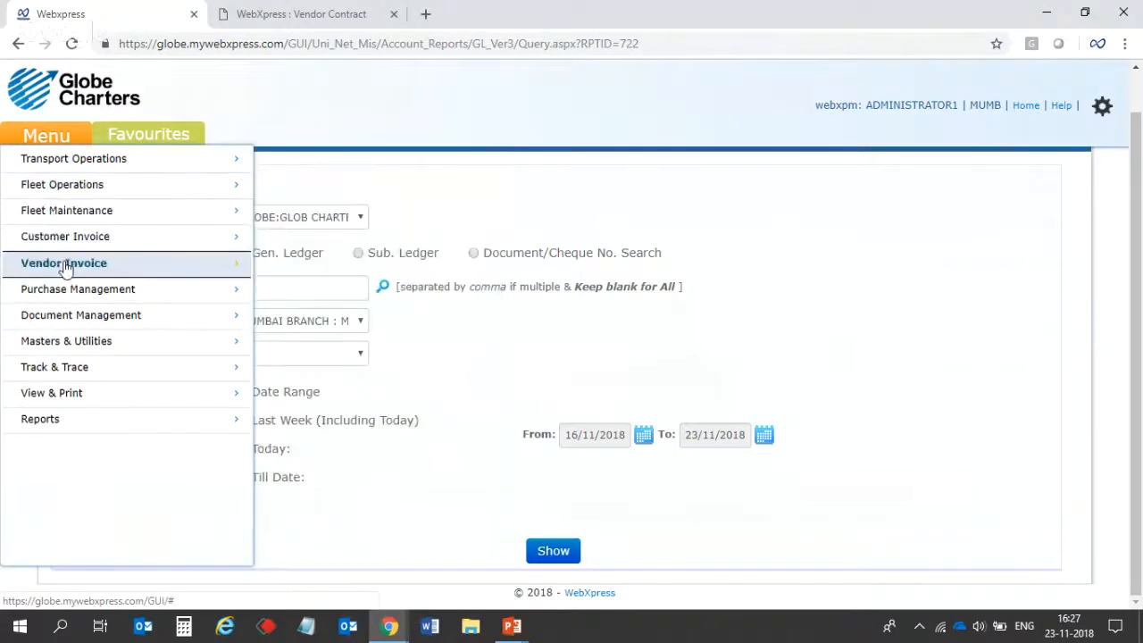
{"action": "mouse_move", "coordinate": [64, 268]}
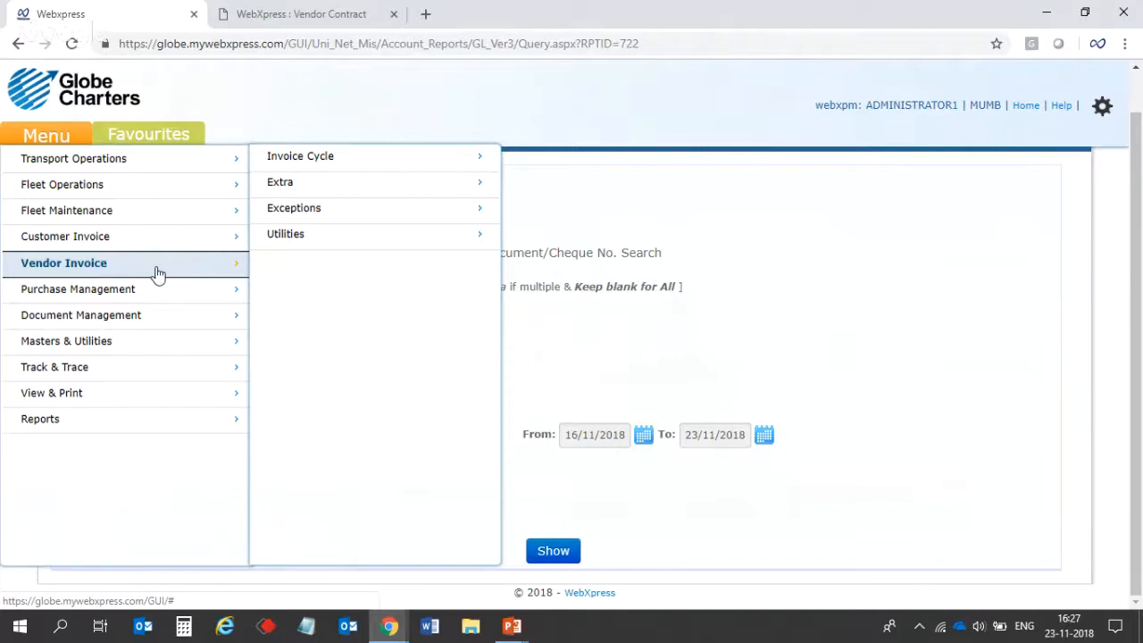
{"action": "mouse_move", "coordinate": [485, 186]}
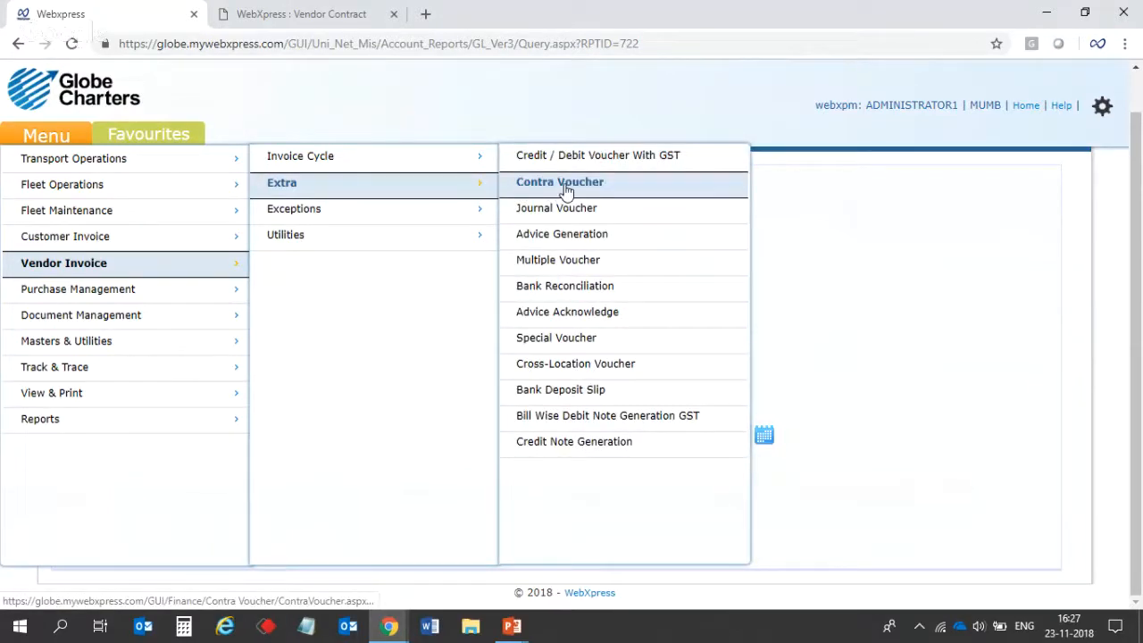
{"action": "left_click", "coordinate": [589, 451]}
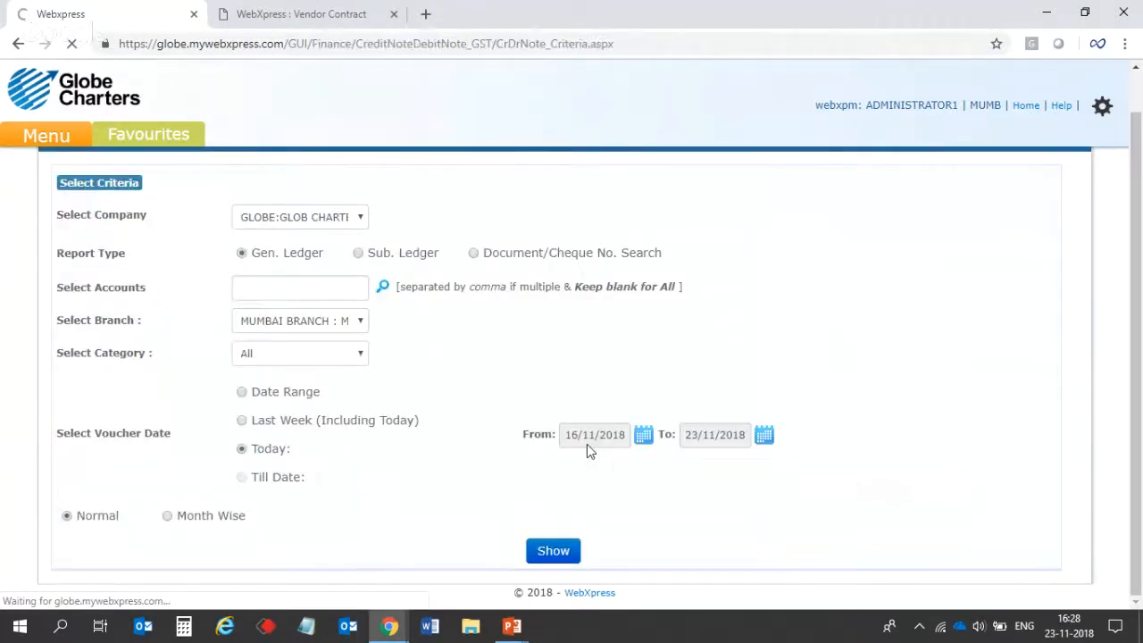
Close the Vendor Contract page and start a debit note for the vendor AADARSH ROADWAYS
{"action": "left_click", "coordinate": [392, 14]}
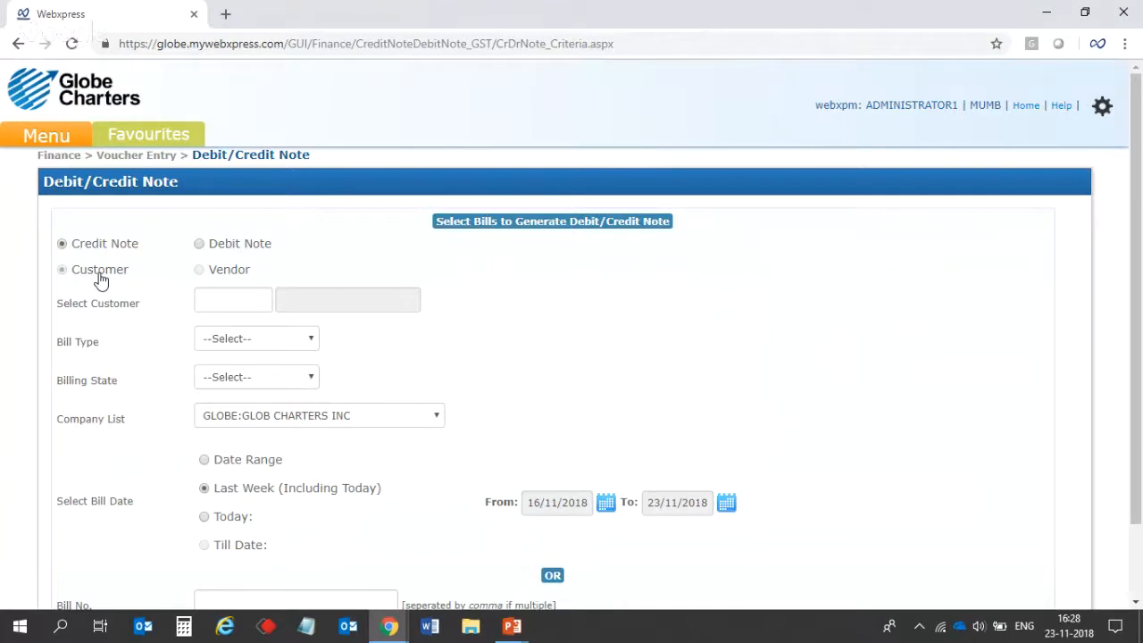
{"action": "left_click", "coordinate": [218, 249]}
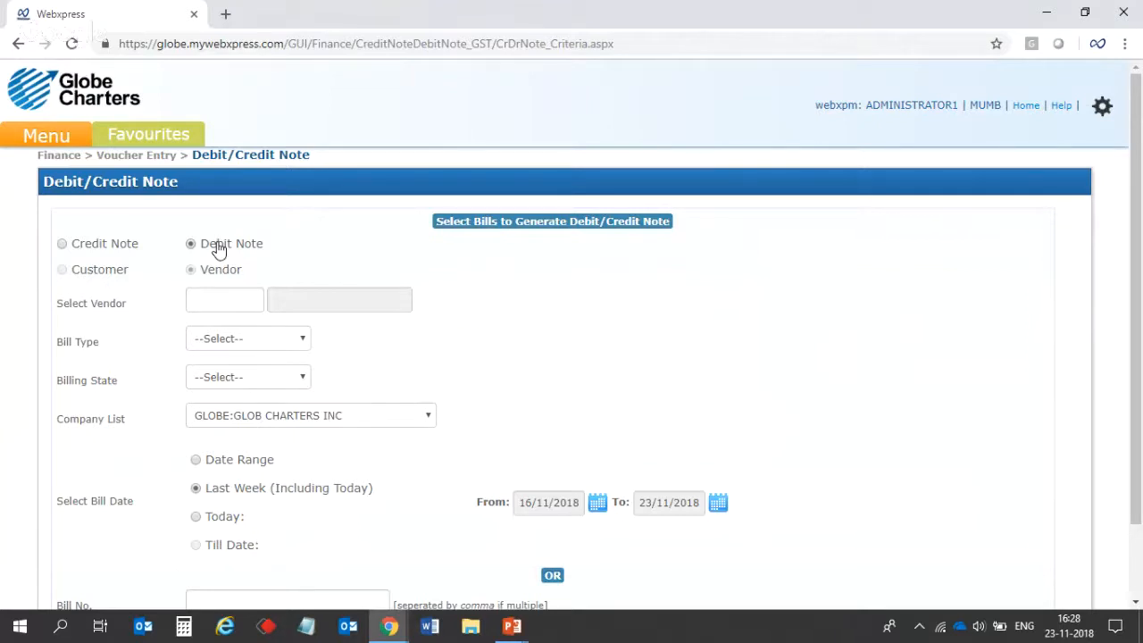
{"action": "left_click", "coordinate": [223, 300]}
{"action": "type", "text": "aad"}
{"action": "left_click", "coordinate": [222, 325]}
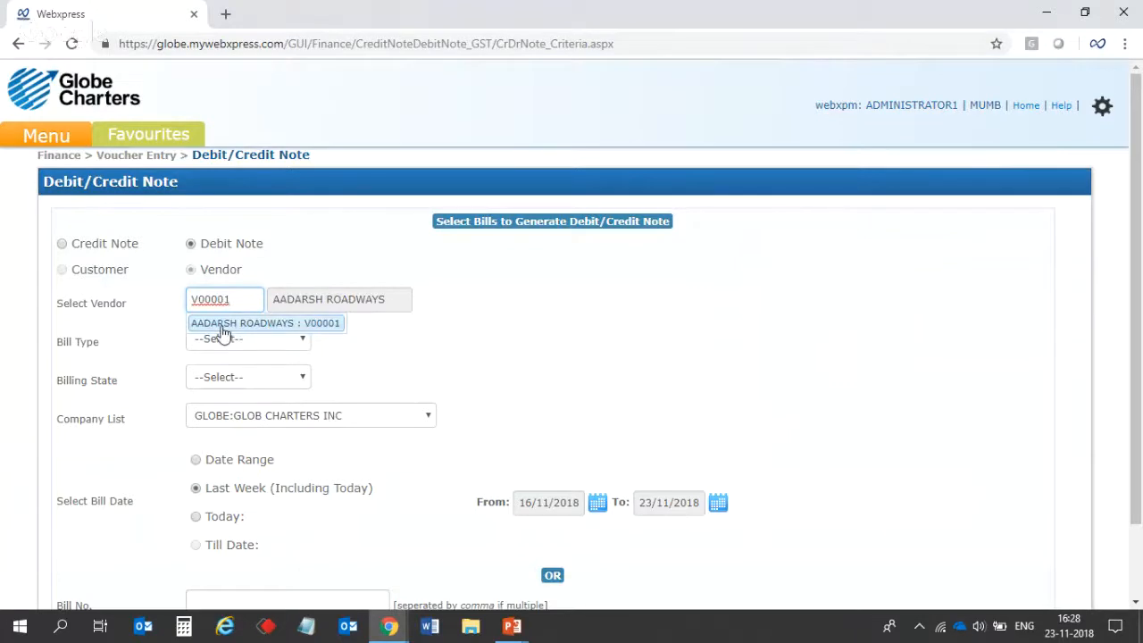
{"action": "left_click", "coordinate": [399, 339]}
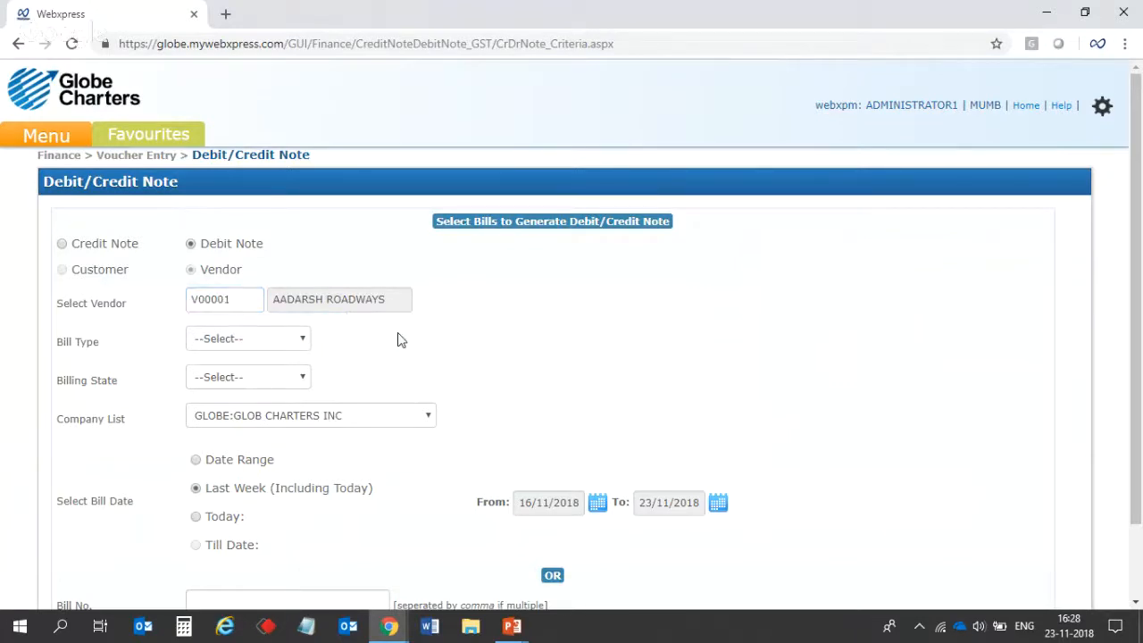
Request the vendor's last-week bills for the debit note with bill type Transaction Bill and billing state Maharashtra
{"action": "left_click", "coordinate": [255, 344]}
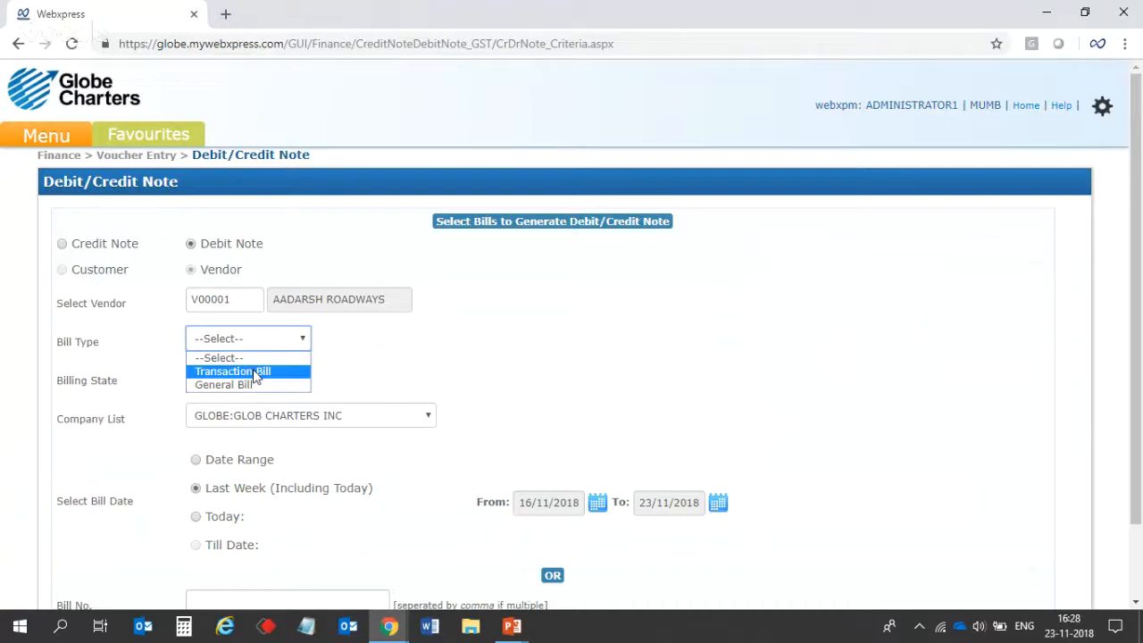
{"action": "left_click", "coordinate": [256, 372]}
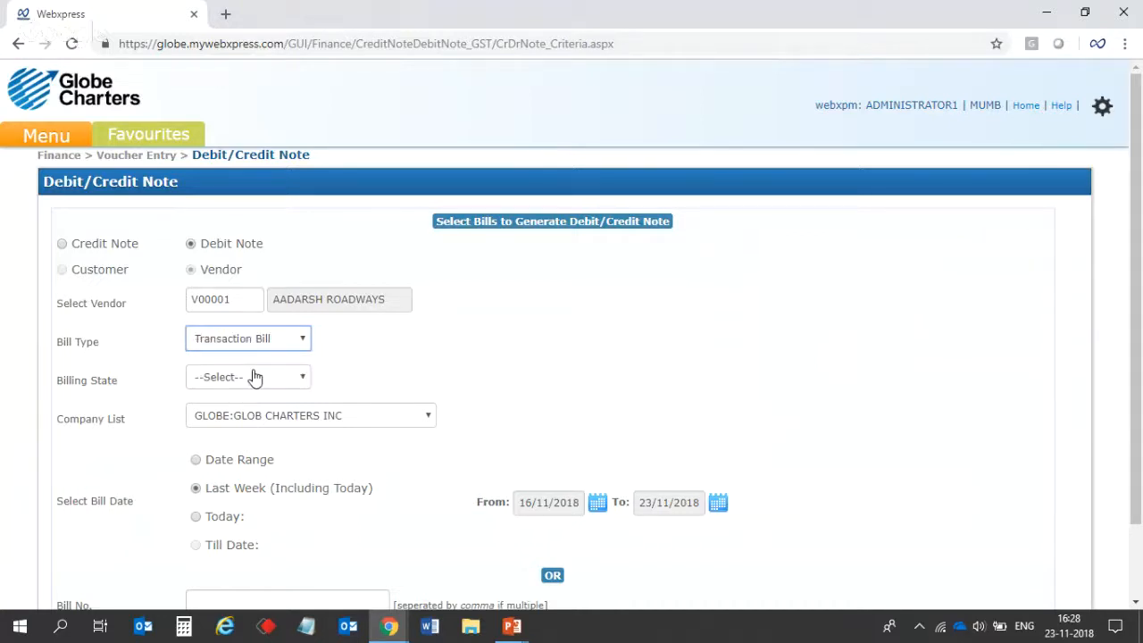
{"action": "left_click", "coordinate": [255, 378]}
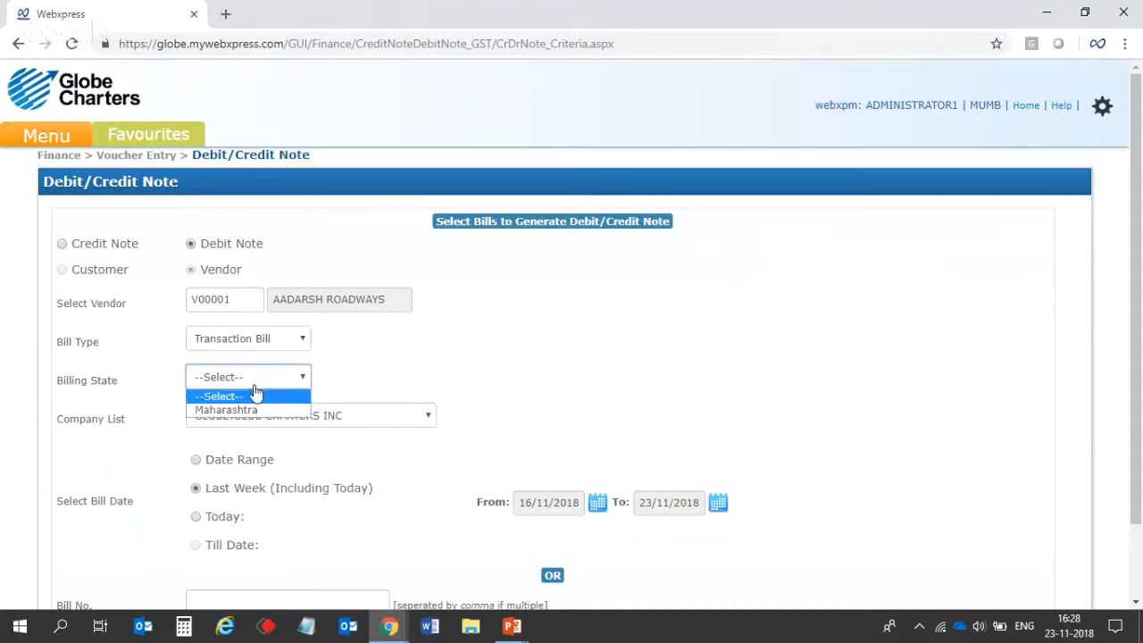
{"action": "left_click", "coordinate": [255, 411]}
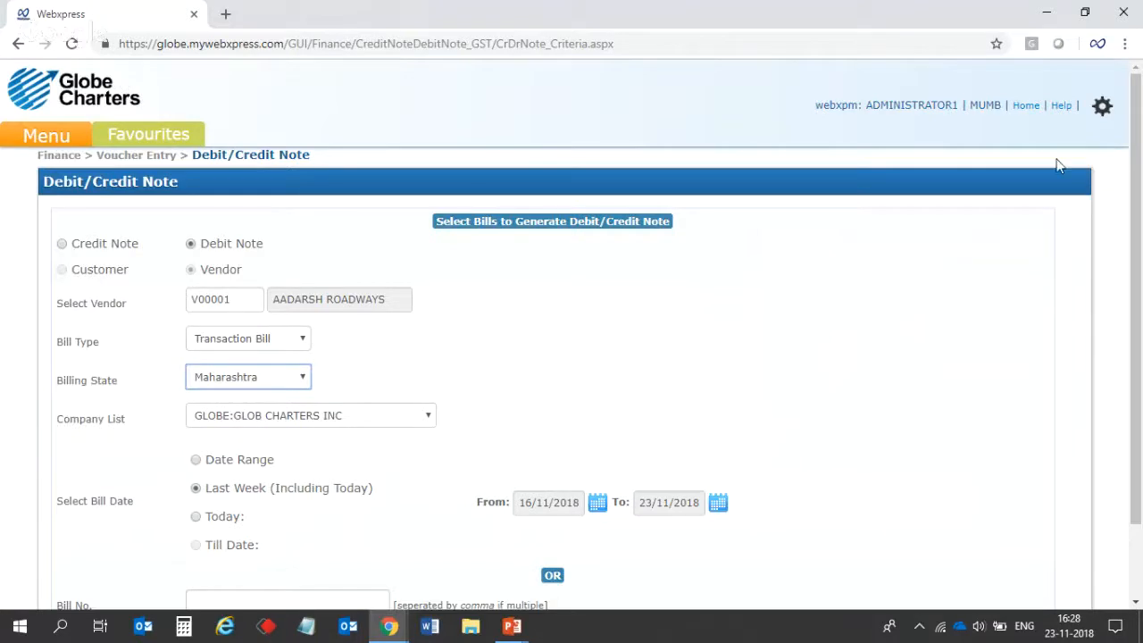
{"action": "left_click_drag", "start_coordinate": [1139, 185], "coordinate": [1137, 261]}
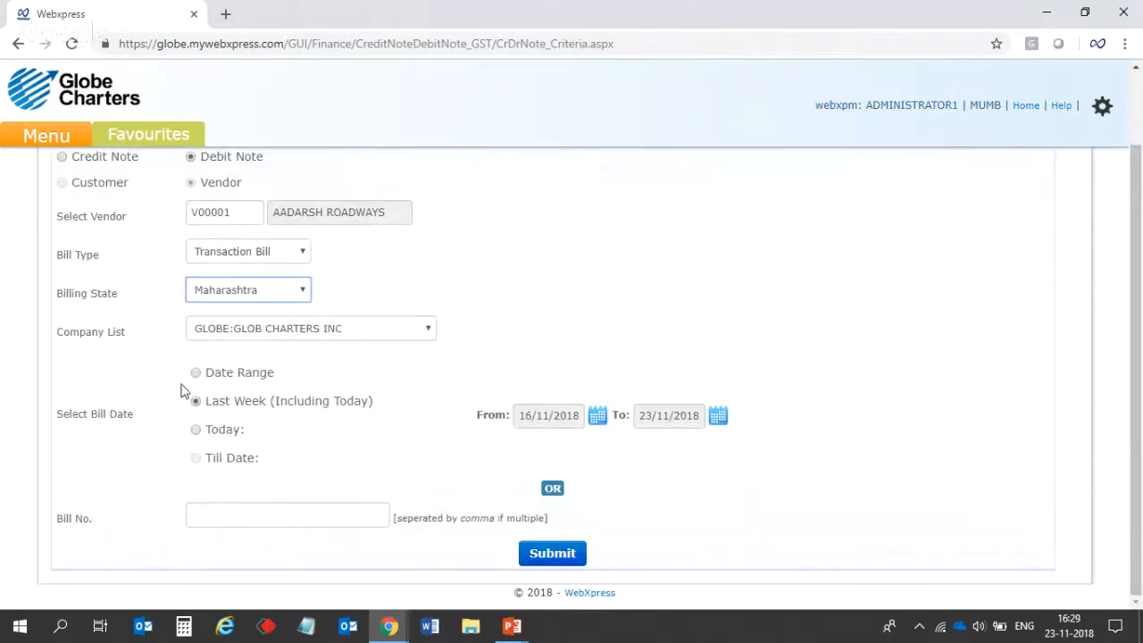
{"action": "left_click", "coordinate": [538, 554]}
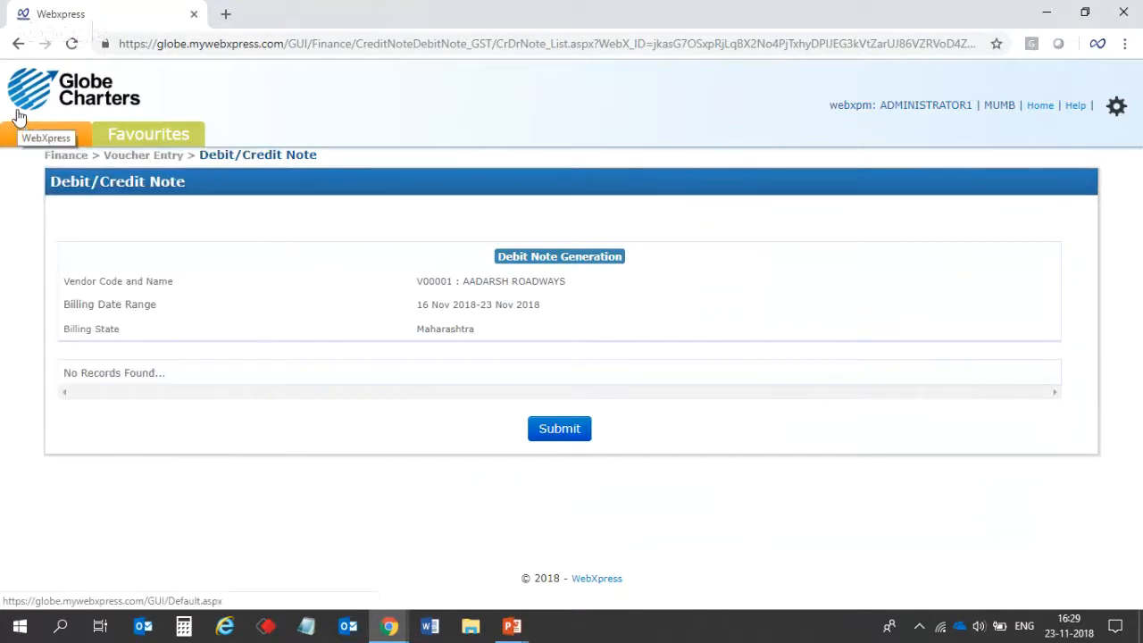
{"action": "left_click", "coordinate": [38, 134]}
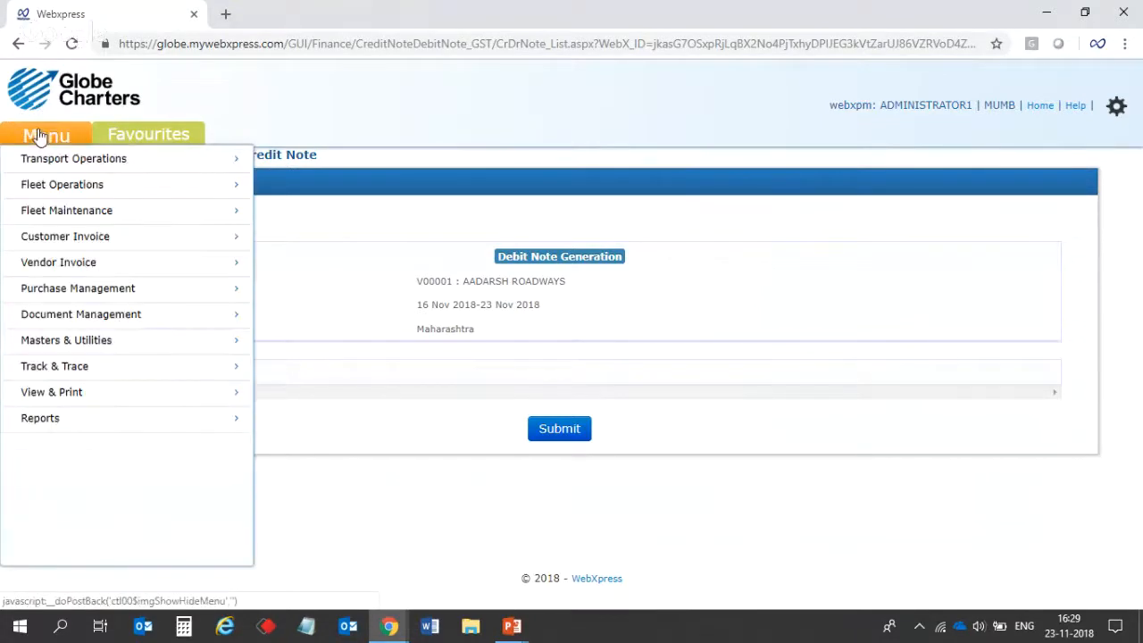
{"action": "mouse_move", "coordinate": [71, 341]}
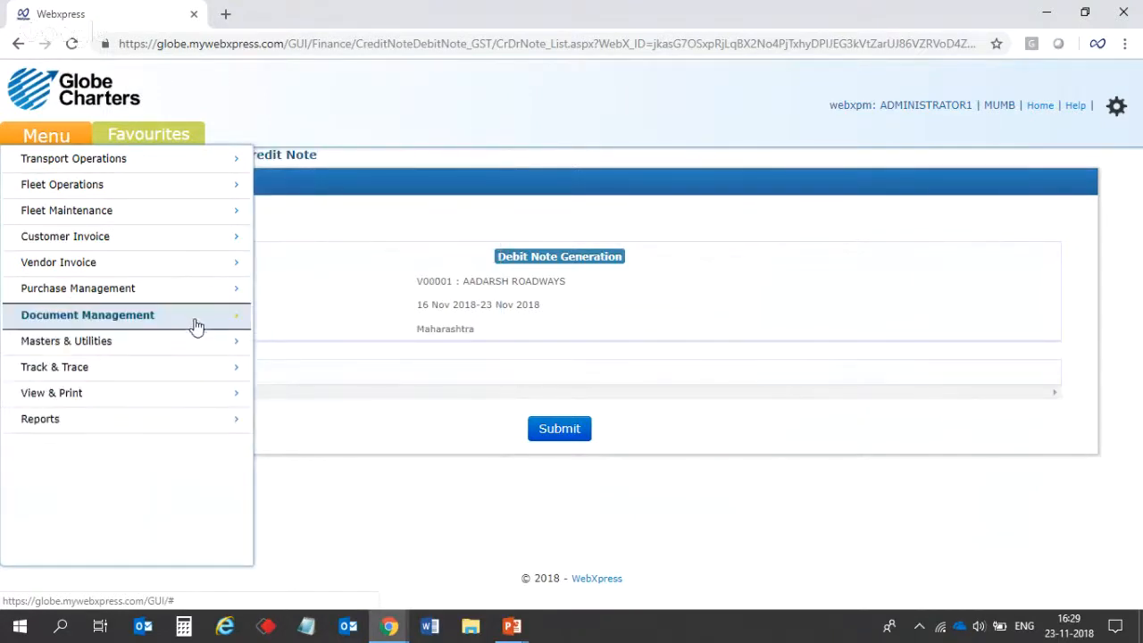
{"action": "mouse_move", "coordinate": [194, 319]}
{"action": "mouse_move", "coordinate": [184, 268]}
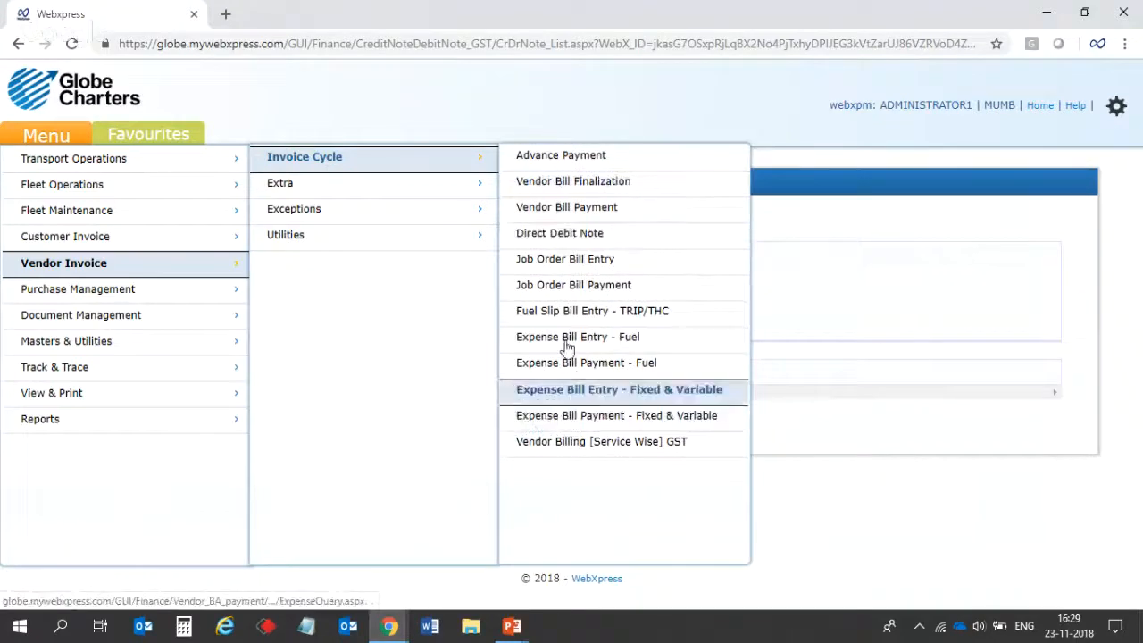
{"action": "mouse_move", "coordinate": [399, 195]}
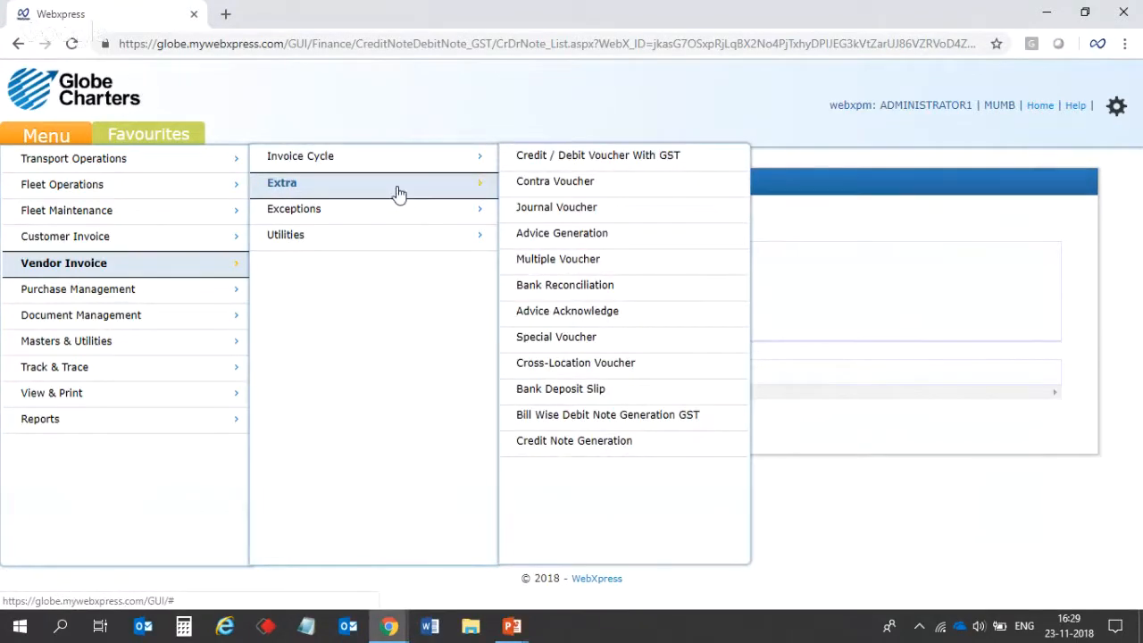
{"action": "left_click", "coordinate": [555, 451]}
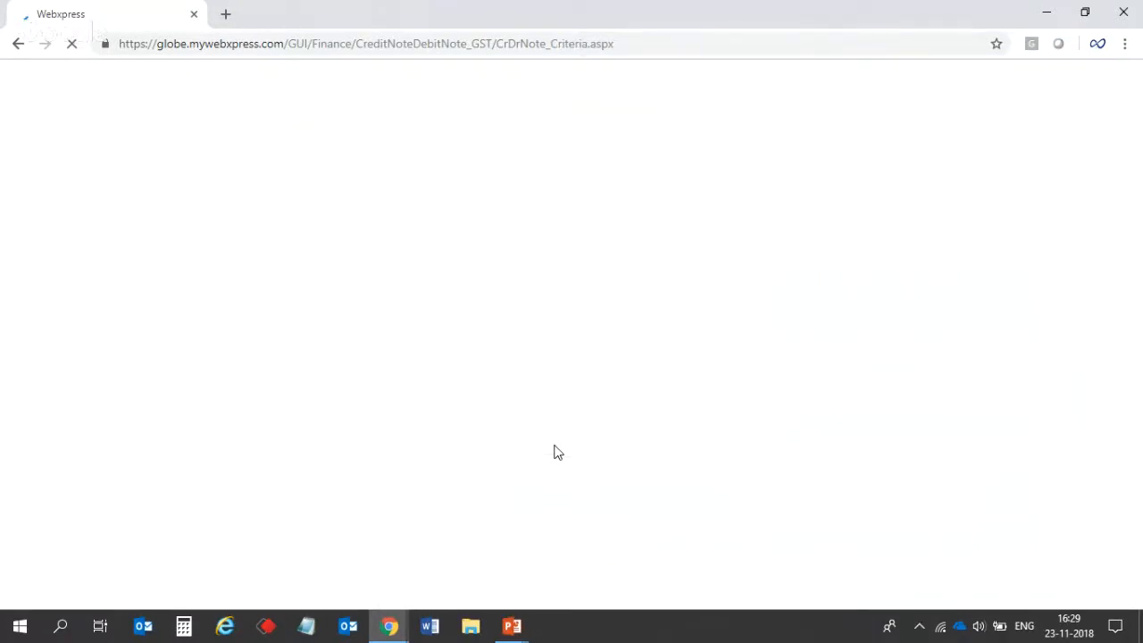
{"action": "left_click_drag", "start_coordinate": [1141, 176], "coordinate": [1141, 222]}
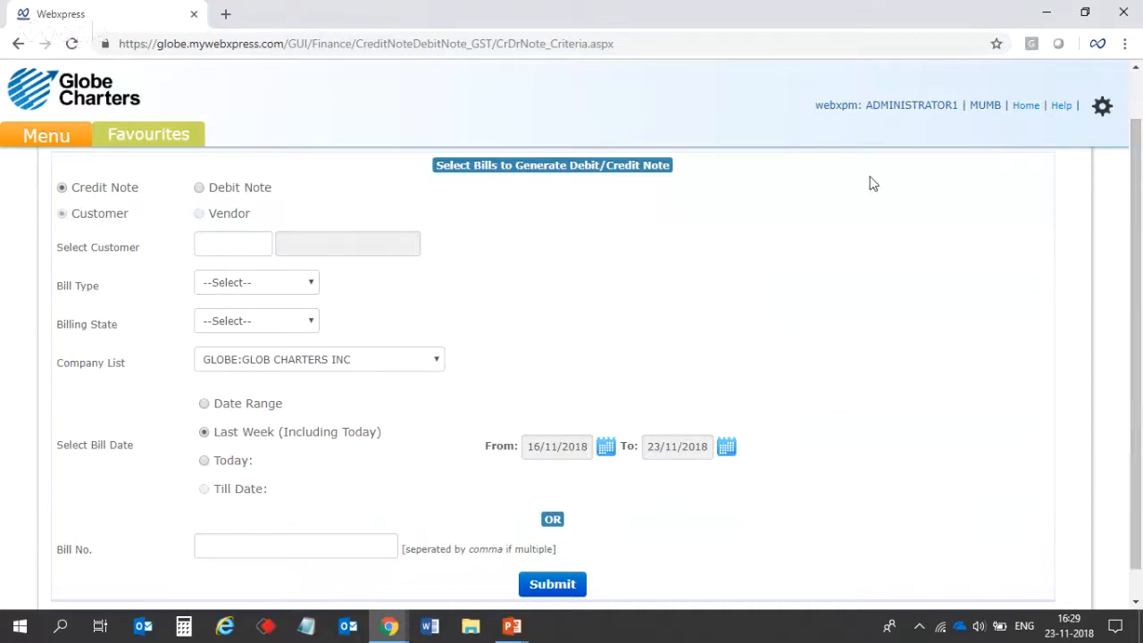
Open Vendor Bill Finalization in the vendor invoice cycle
{"action": "left_click", "coordinate": [36, 143]}
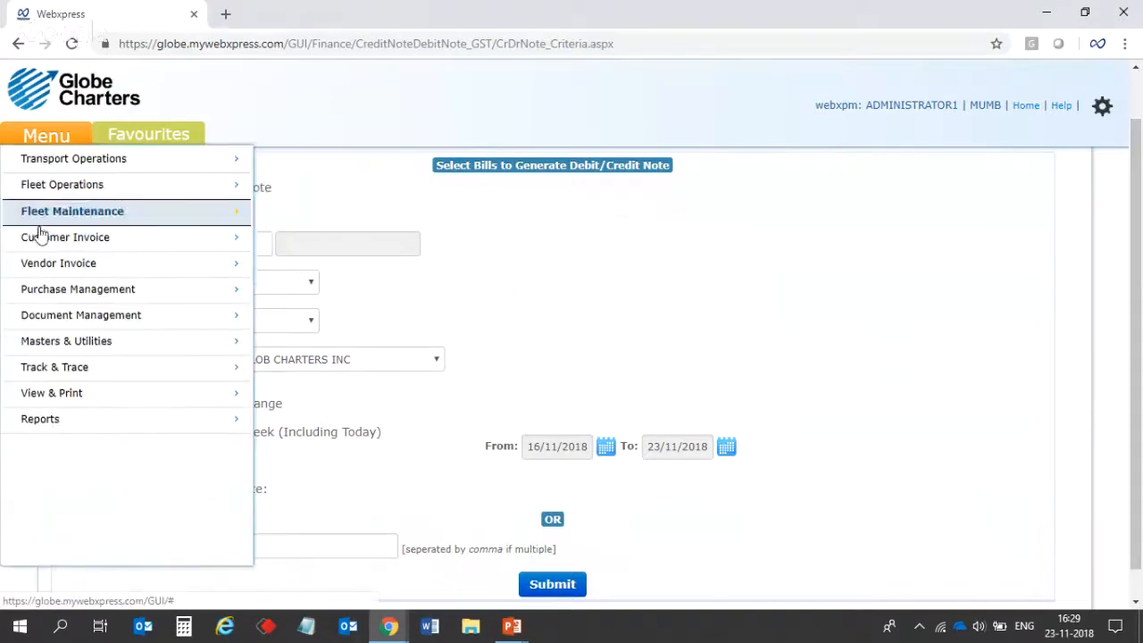
{"action": "mouse_move", "coordinate": [40, 238]}
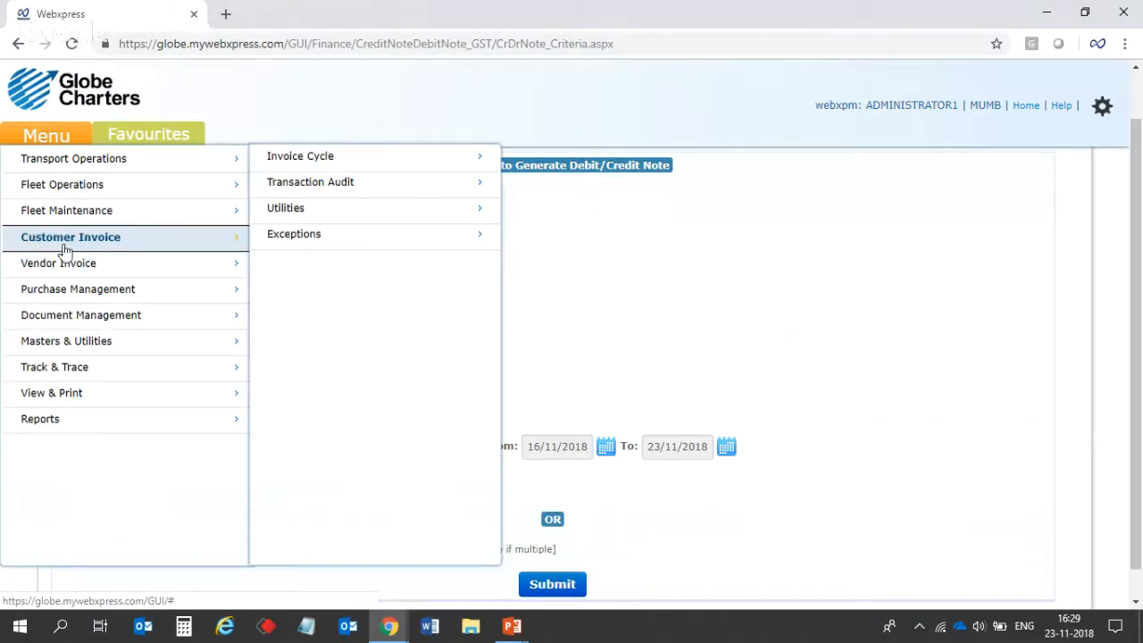
{"action": "mouse_move", "coordinate": [63, 261]}
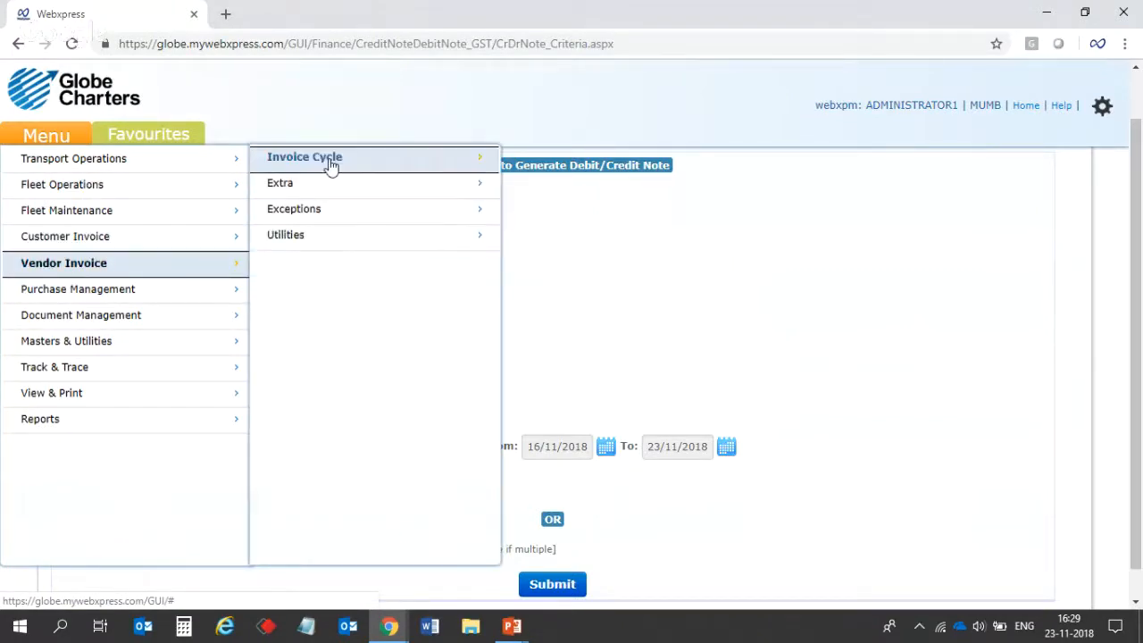
{"action": "mouse_move", "coordinate": [329, 159]}
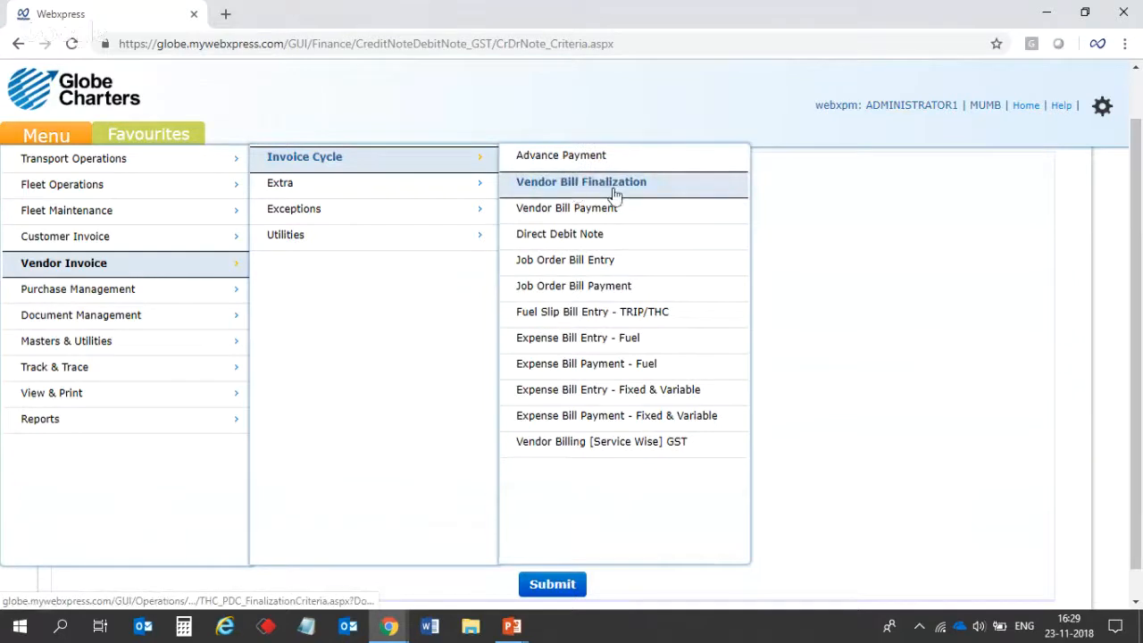
{"action": "left_click", "coordinate": [616, 191]}
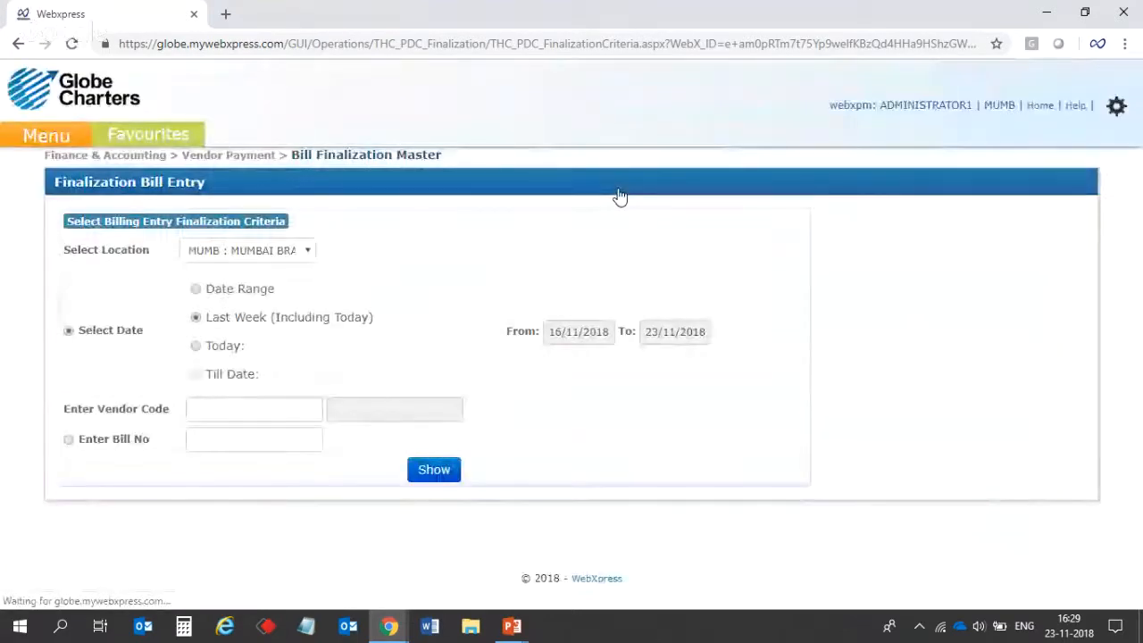
List today's AADARSH ROADWAYS bills of the Mumbai branch for finalization
{"action": "left_click", "coordinate": [226, 352]}
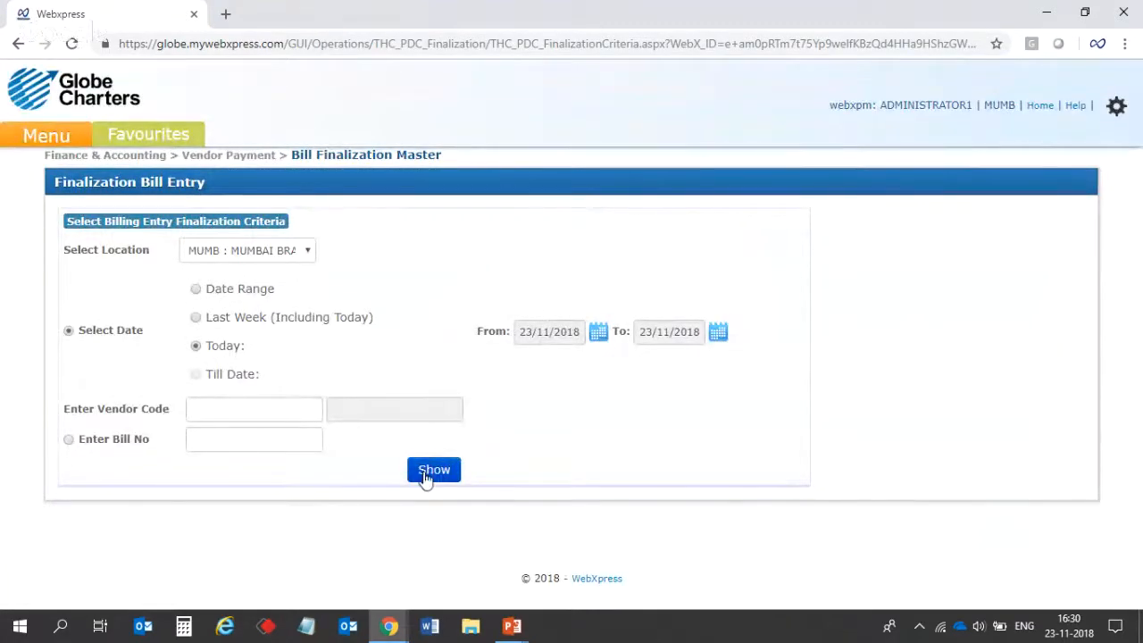
{"action": "left_click", "coordinate": [290, 412]}
{"action": "type", "text": "aad"}
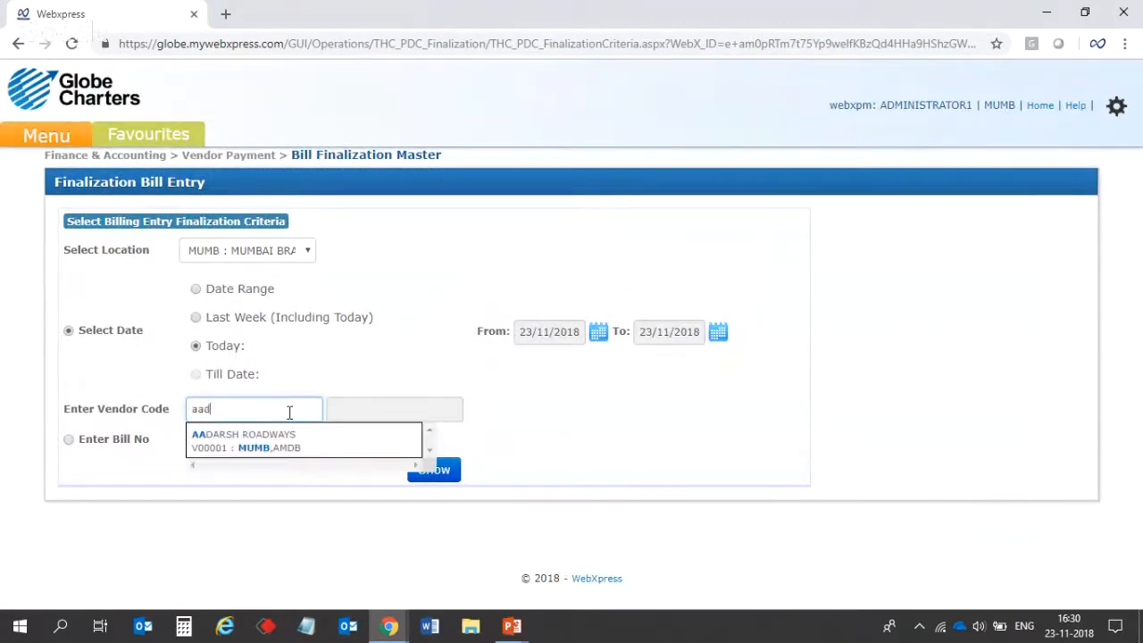
{"action": "left_click", "coordinate": [264, 460]}
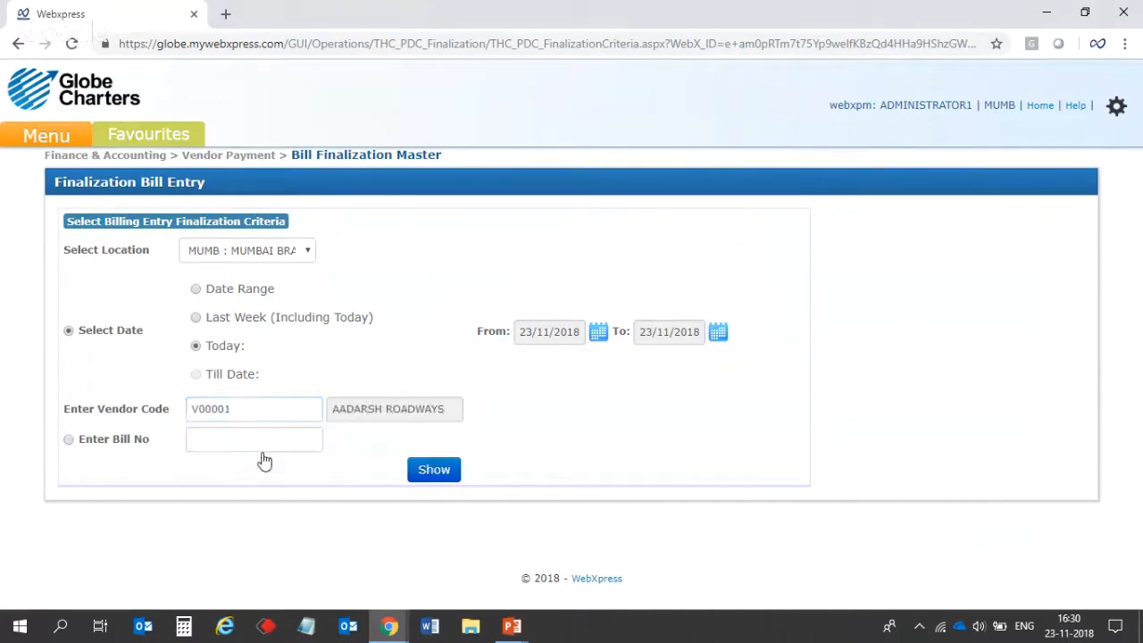
{"action": "left_click", "coordinate": [434, 472]}
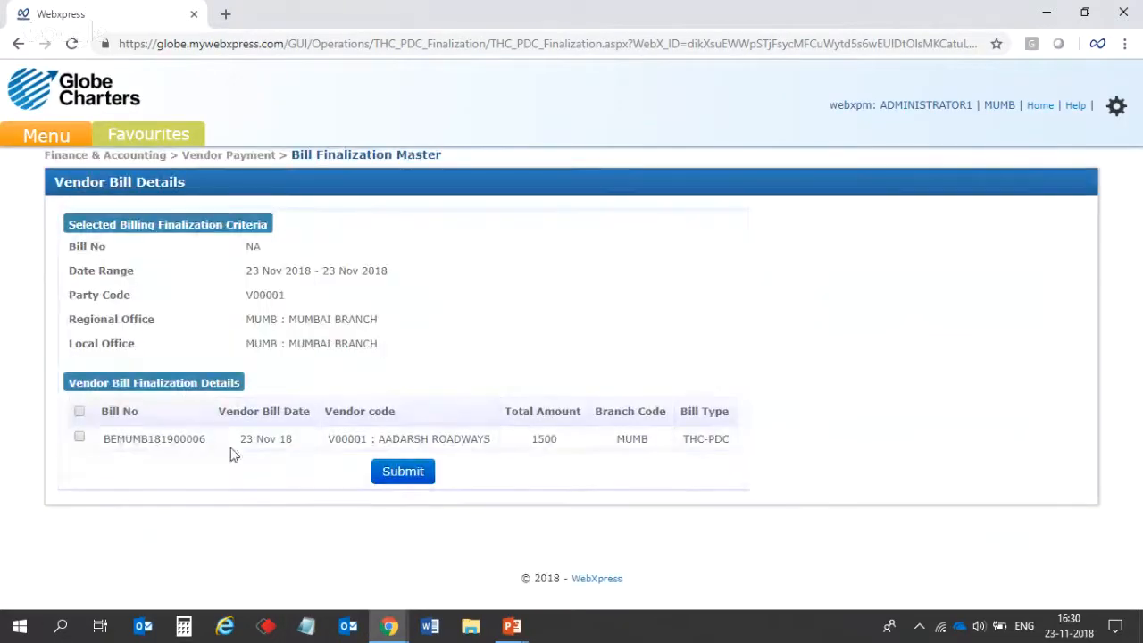
Check the bill number and total amount of the AADARSH ROADWAYS THC-PDC bill, and submit the bill for finalization
{"action": "left_click_drag", "start_coordinate": [109, 439], "coordinate": [212, 449]}
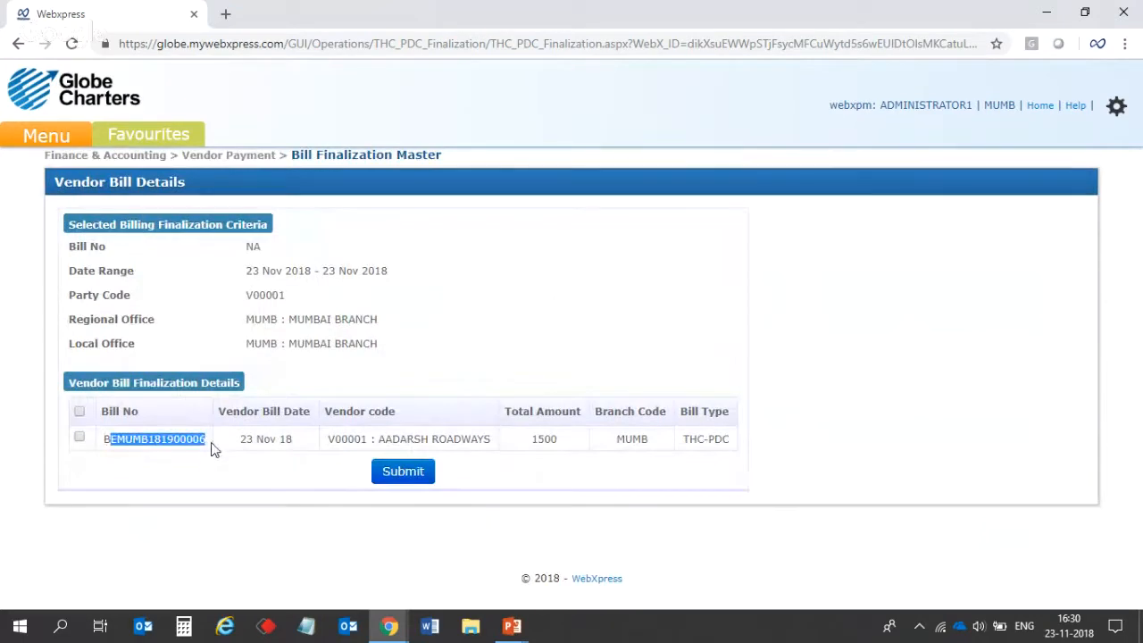
{"action": "left_click", "coordinate": [533, 439]}
{"action": "left_click_drag", "start_coordinate": [533, 439], "coordinate": [585, 447]}
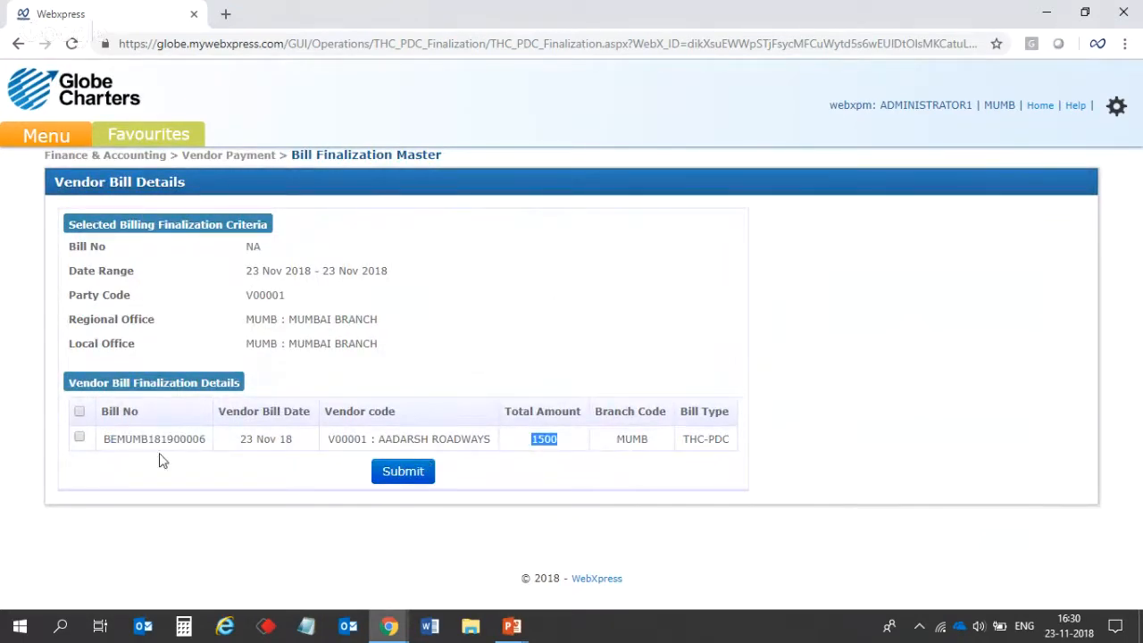
{"action": "left_click", "coordinate": [78, 436]}
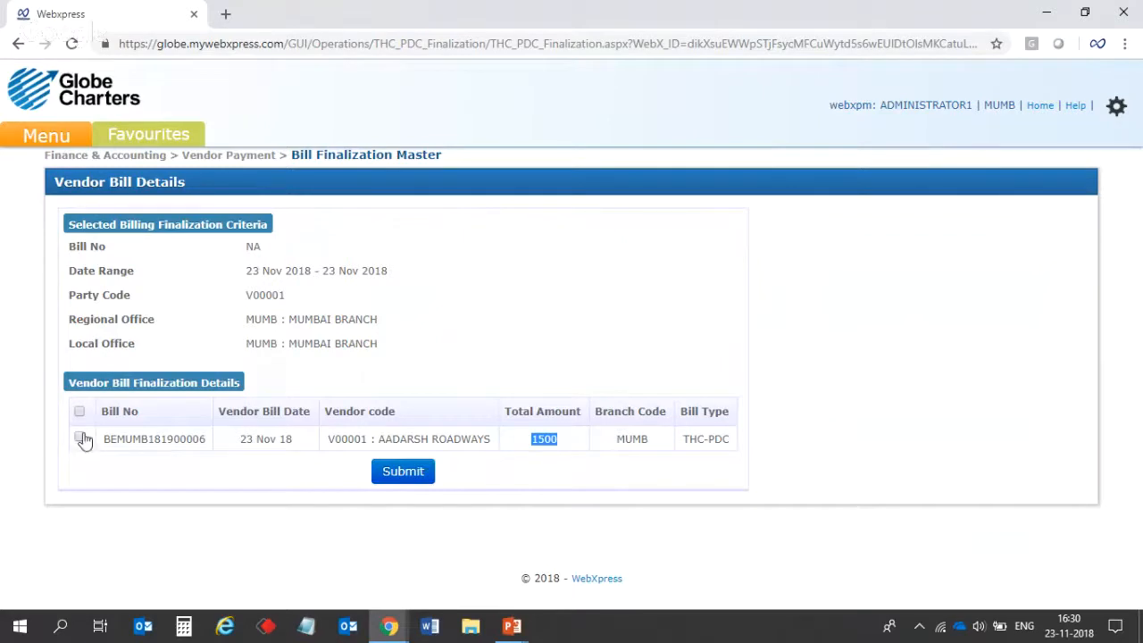
{"action": "left_click", "coordinate": [402, 473]}
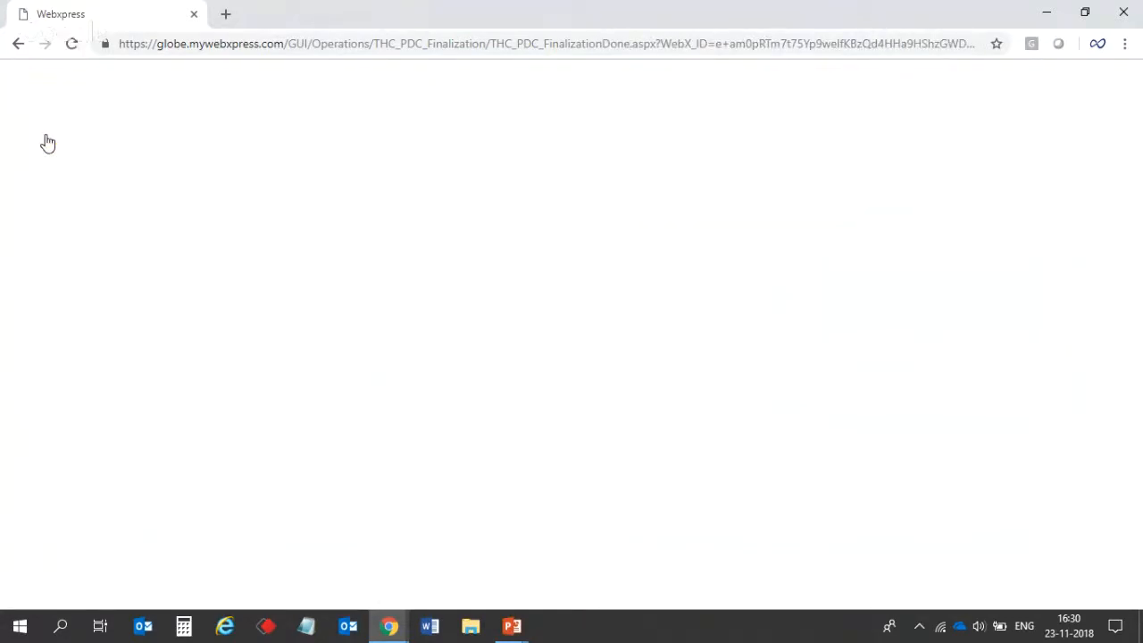
Open Credit Note Generation among the extra vendor invoice functions
{"action": "left_click", "coordinate": [45, 139]}
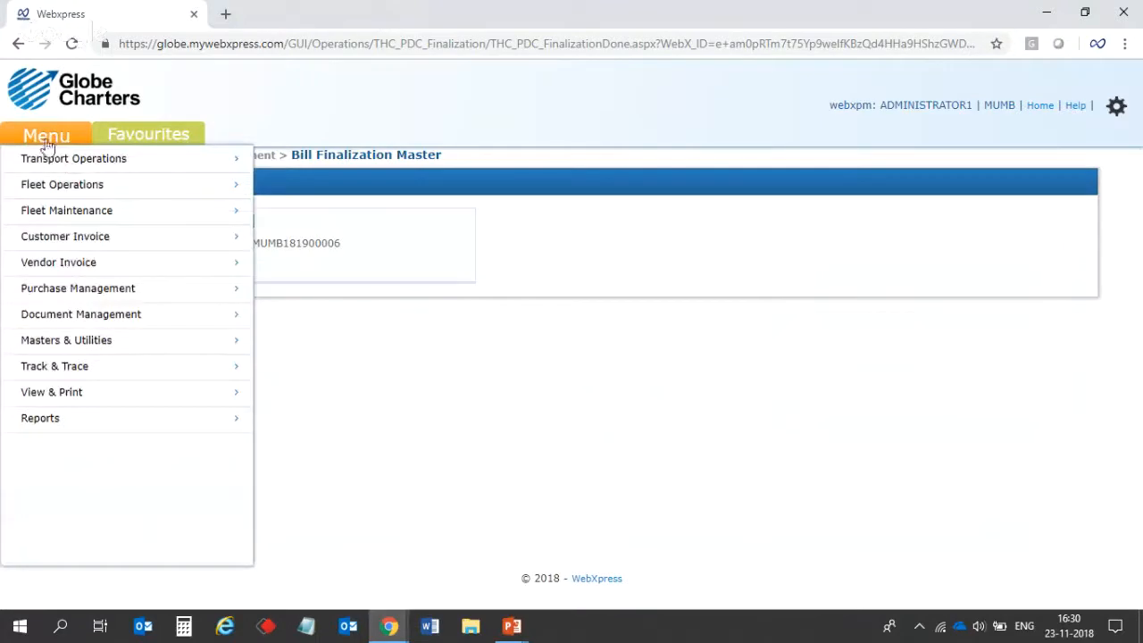
{"action": "left_click", "coordinate": [46, 268]}
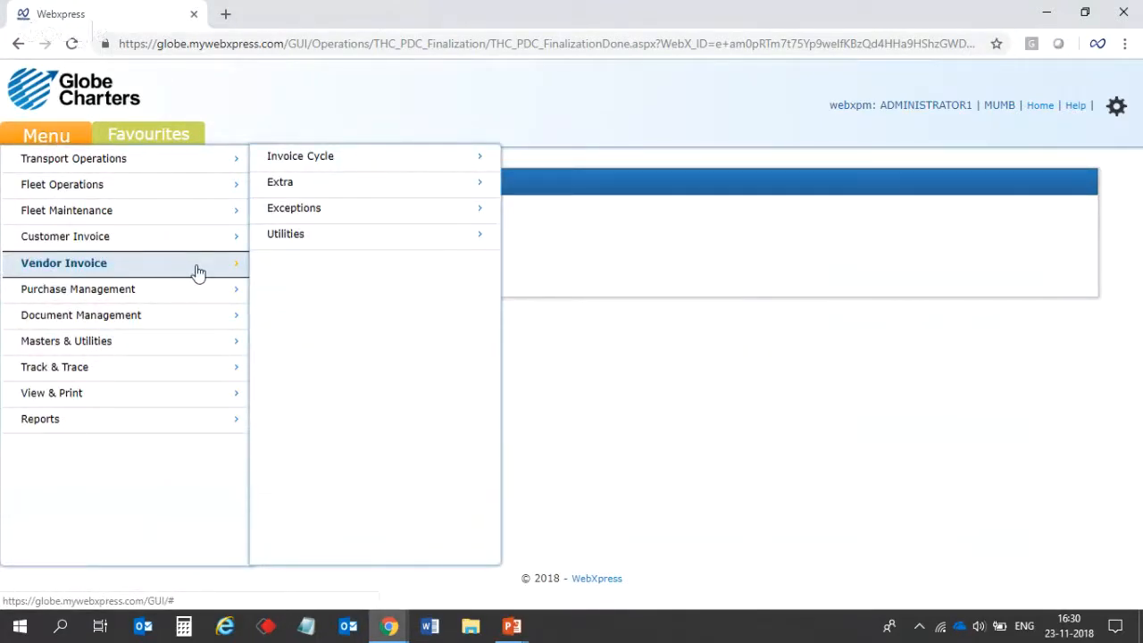
{"action": "left_click", "coordinate": [330, 193]}
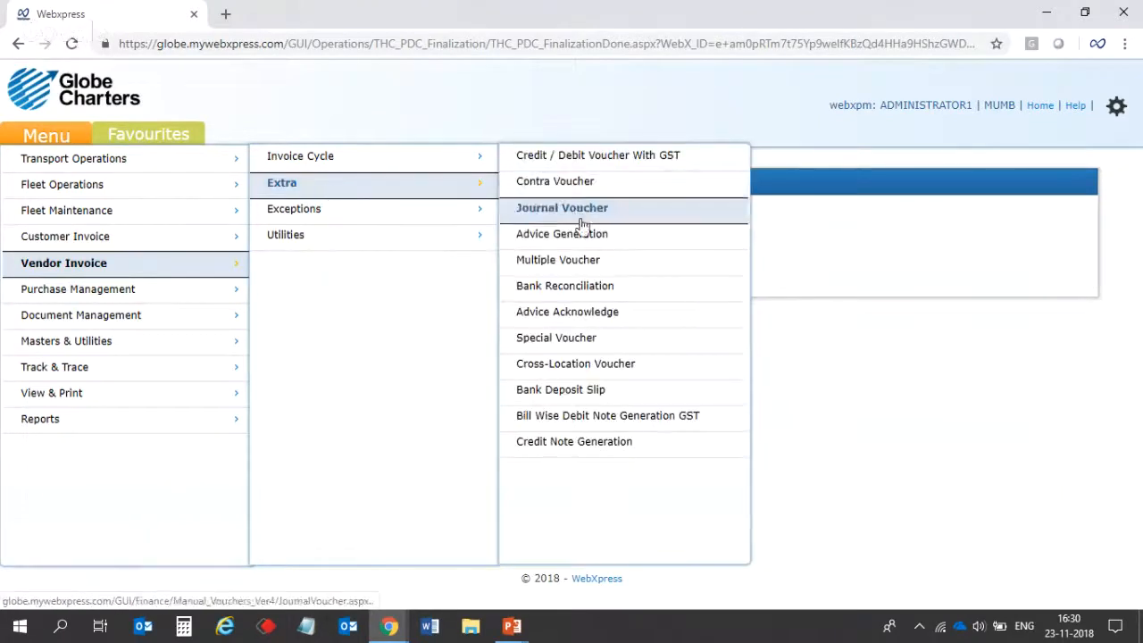
{"action": "left_click", "coordinate": [596, 453]}
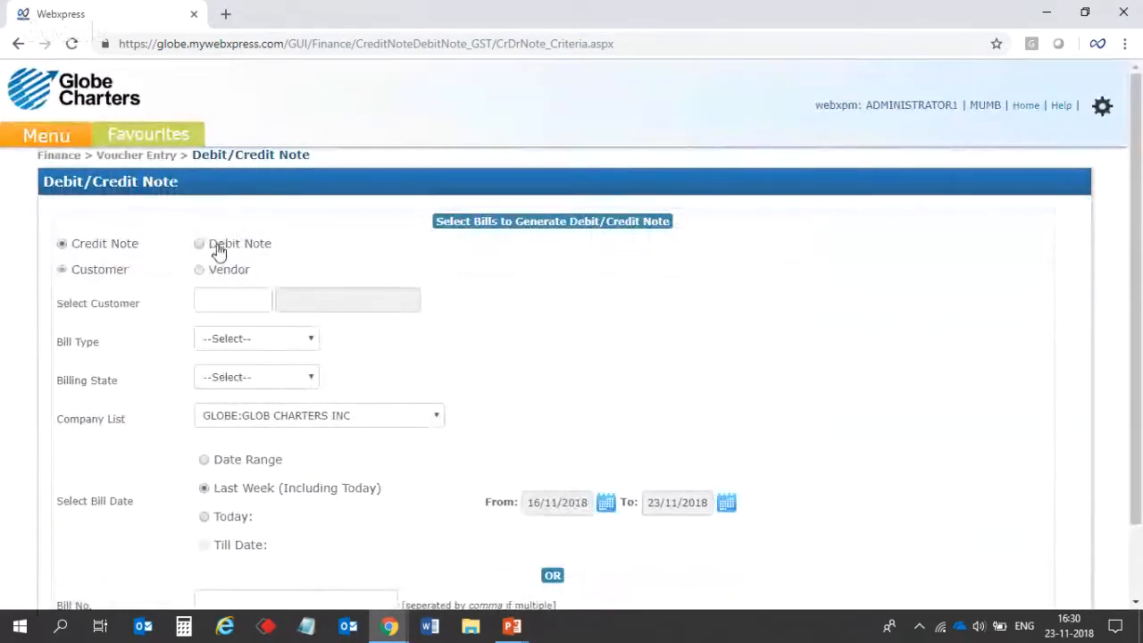
Choose a debit note instead of a credit note and pick AADARSH ROADWAYS as the vendor
{"action": "left_click", "coordinate": [219, 251]}
{"action": "left_click", "coordinate": [219, 299]}
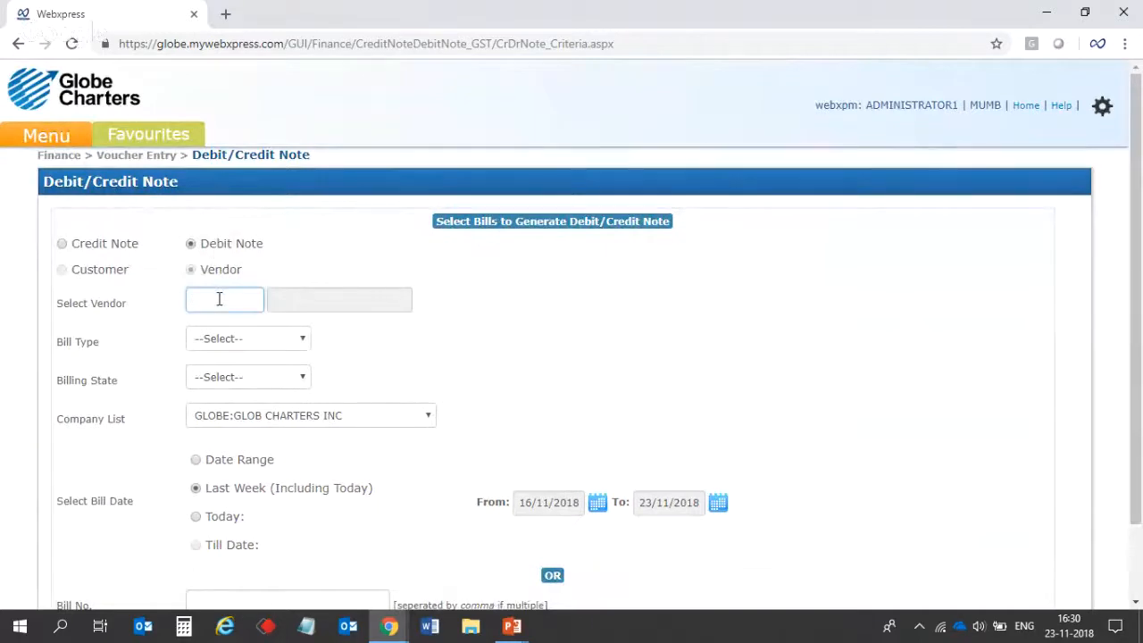
{"action": "type", "text": "aad"}
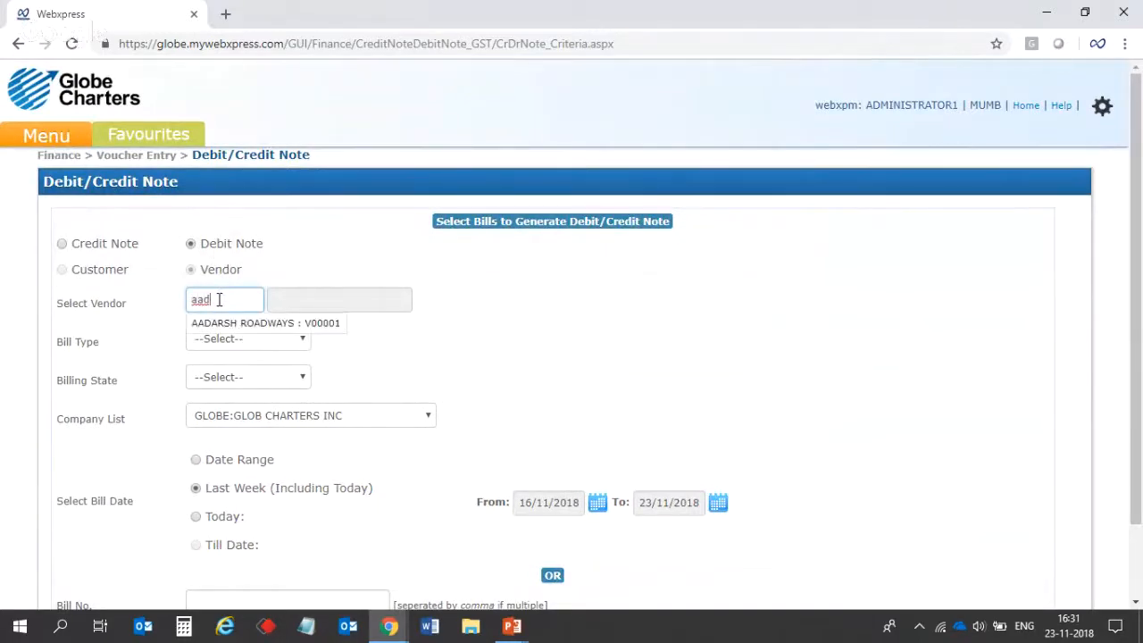
{"action": "left_click", "coordinate": [221, 324]}
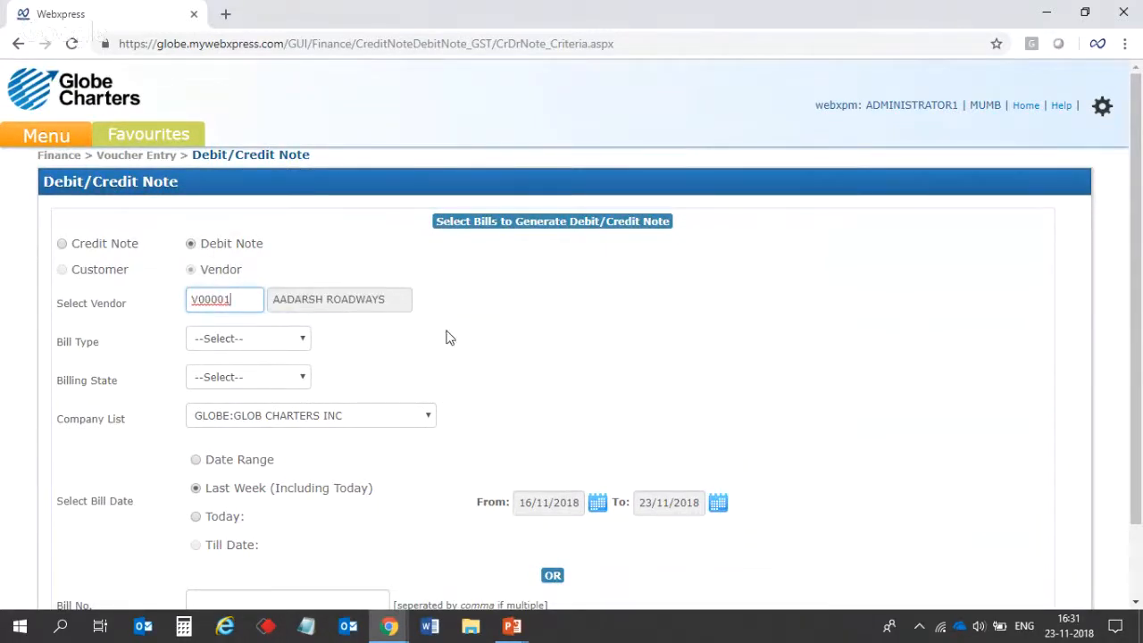
Set the bill type to Transaction Bill and the billing state to Maharashtra, and list the vendor's bills from the last week
{"action": "left_click", "coordinate": [280, 340]}
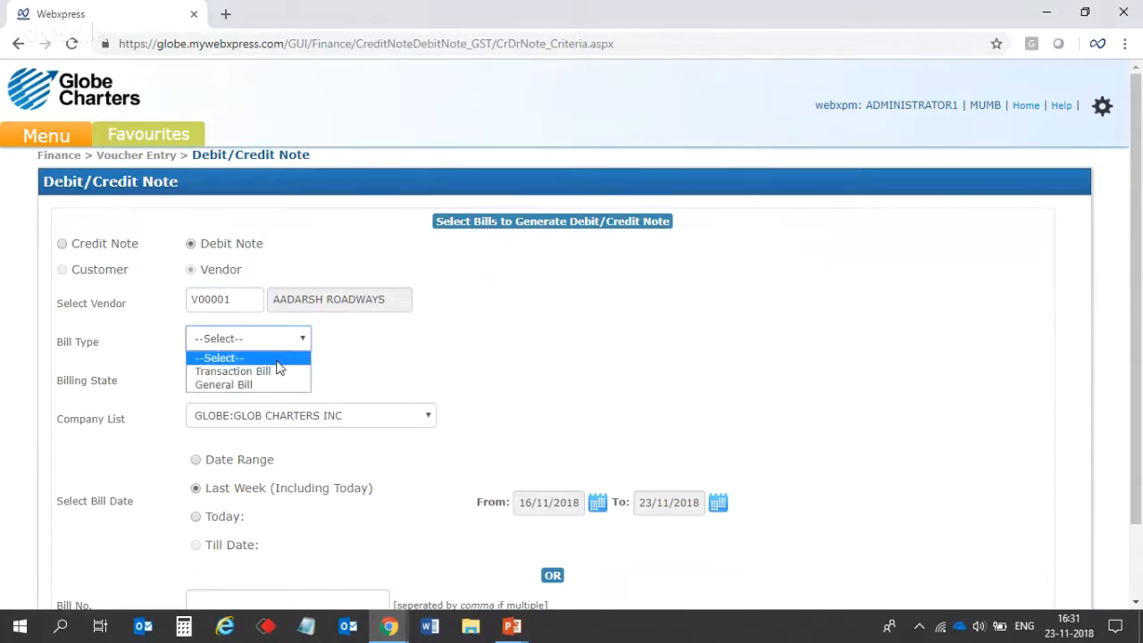
{"action": "left_click", "coordinate": [277, 371]}
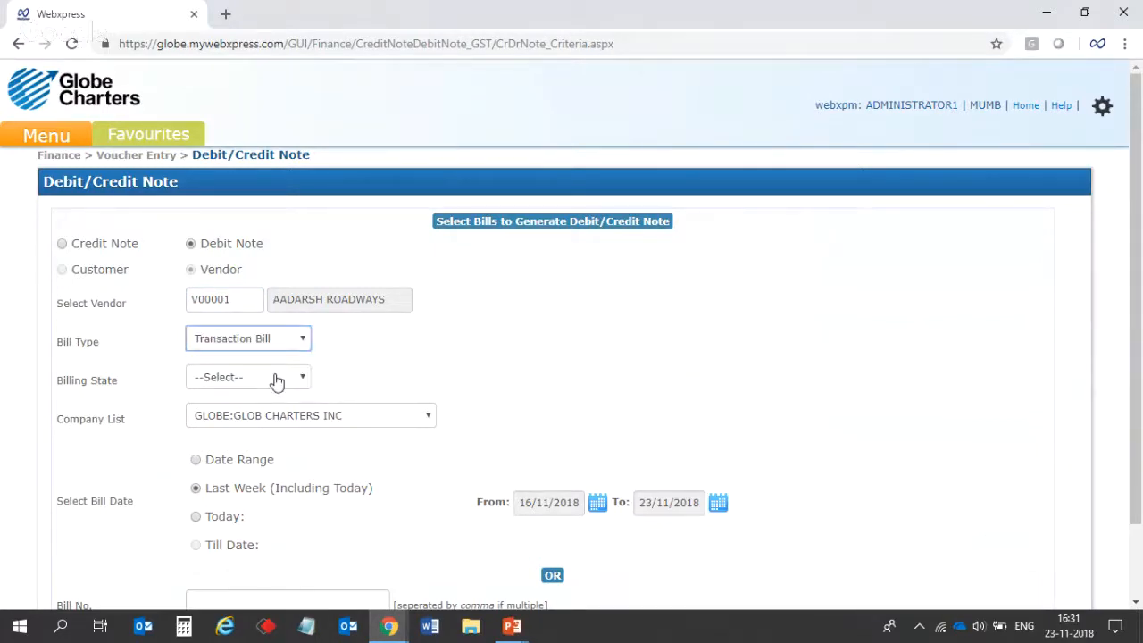
{"action": "left_click", "coordinate": [277, 379]}
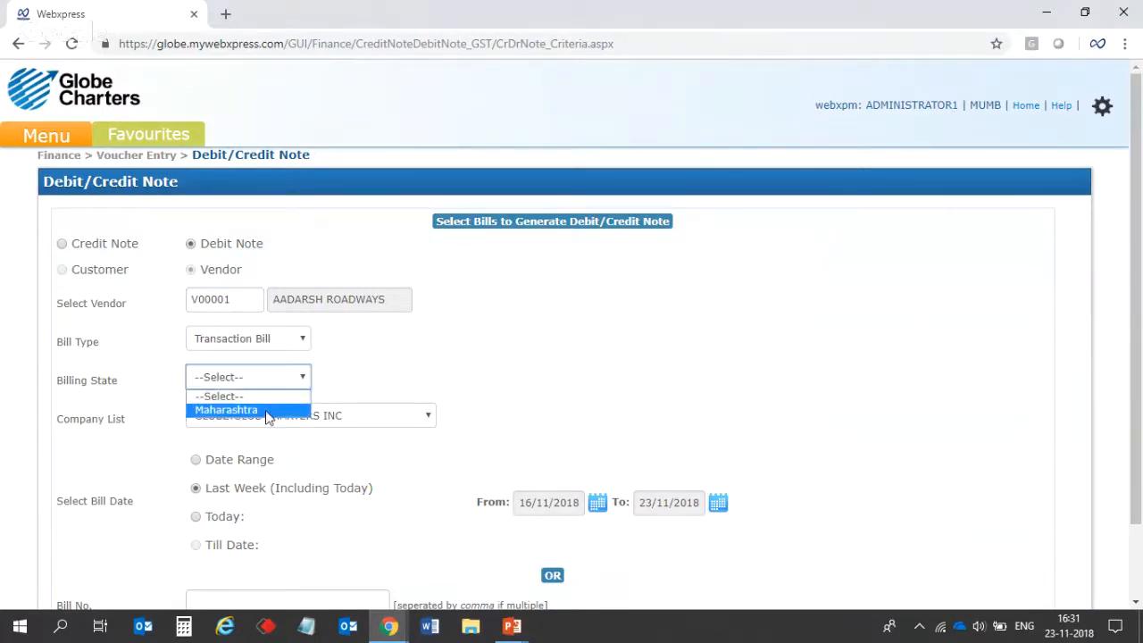
{"action": "left_click", "coordinate": [269, 406]}
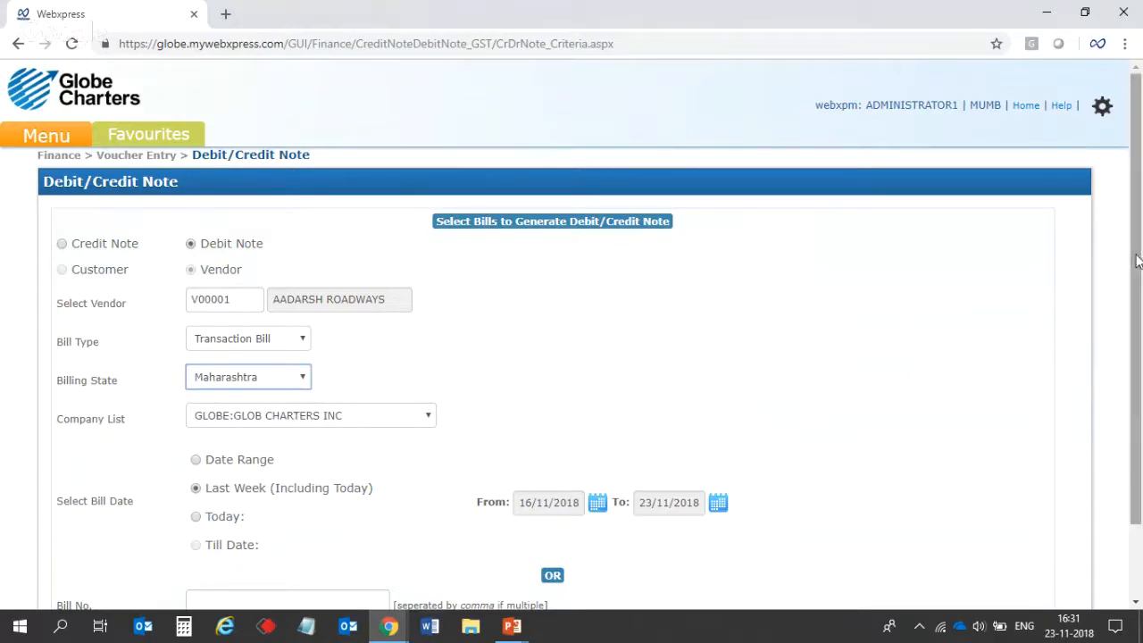
{"action": "scroll", "coordinate": [1134, 255], "scroll_direction": "down", "scroll_amount": 2}
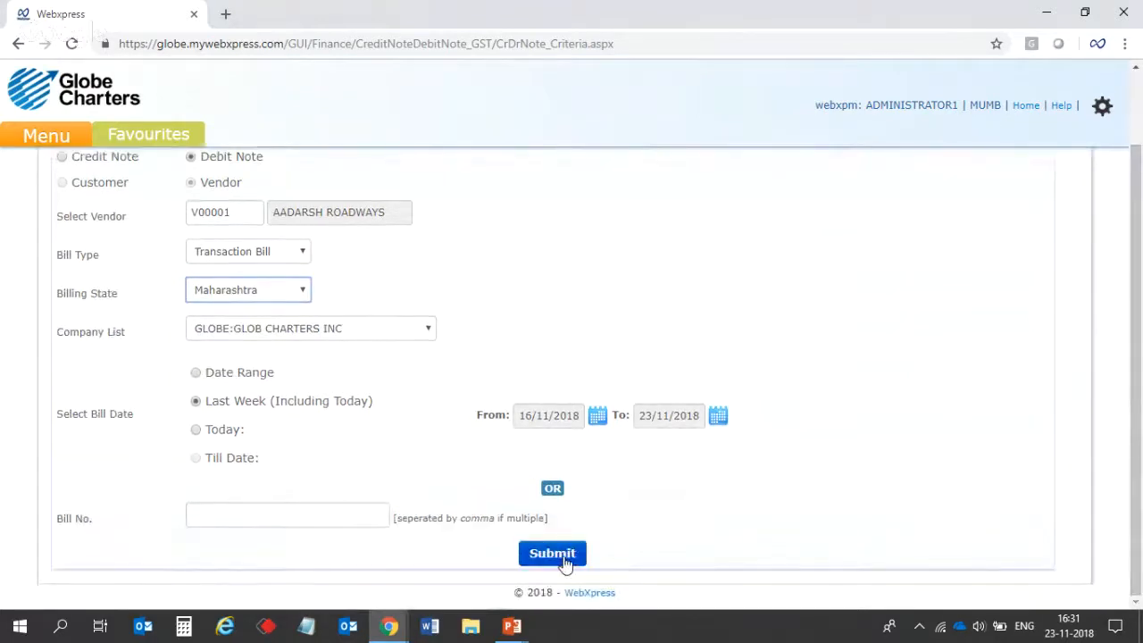
{"action": "left_click", "coordinate": [563, 556]}
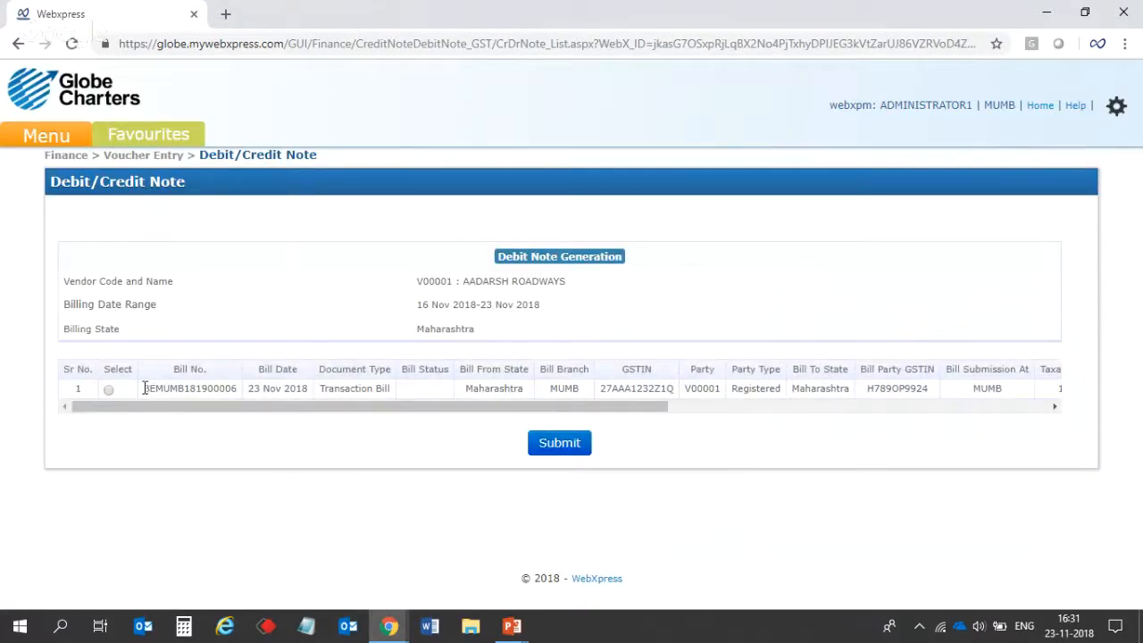
Select the listed AADARSH ROADWAYS bill, check its taxable, tax and total invoice amounts, and submit it for debit note generation
{"action": "left_click_drag", "start_coordinate": [143, 388], "coordinate": [235, 388]}
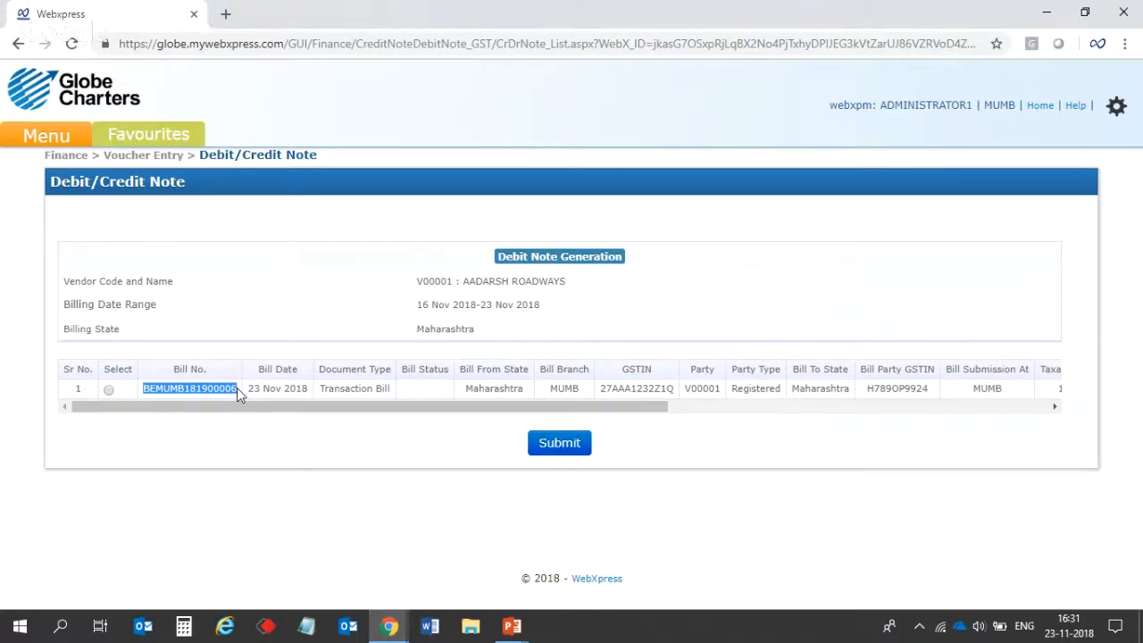
{"action": "left_click", "coordinate": [108, 391]}
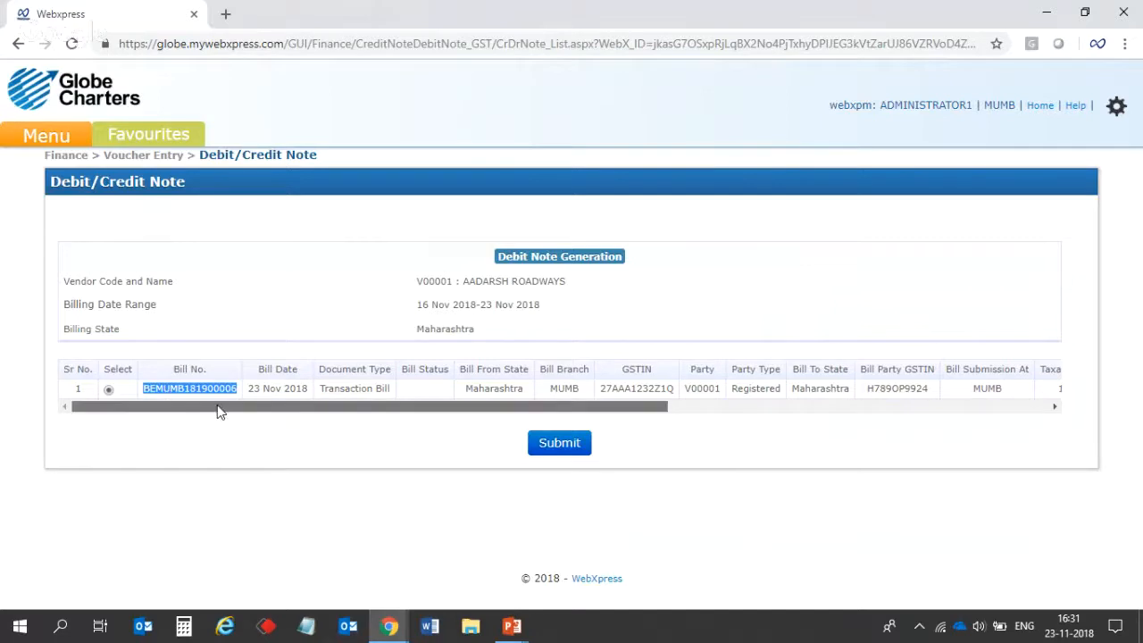
{"action": "left_click_drag", "start_coordinate": [219, 411], "coordinate": [352, 416]}
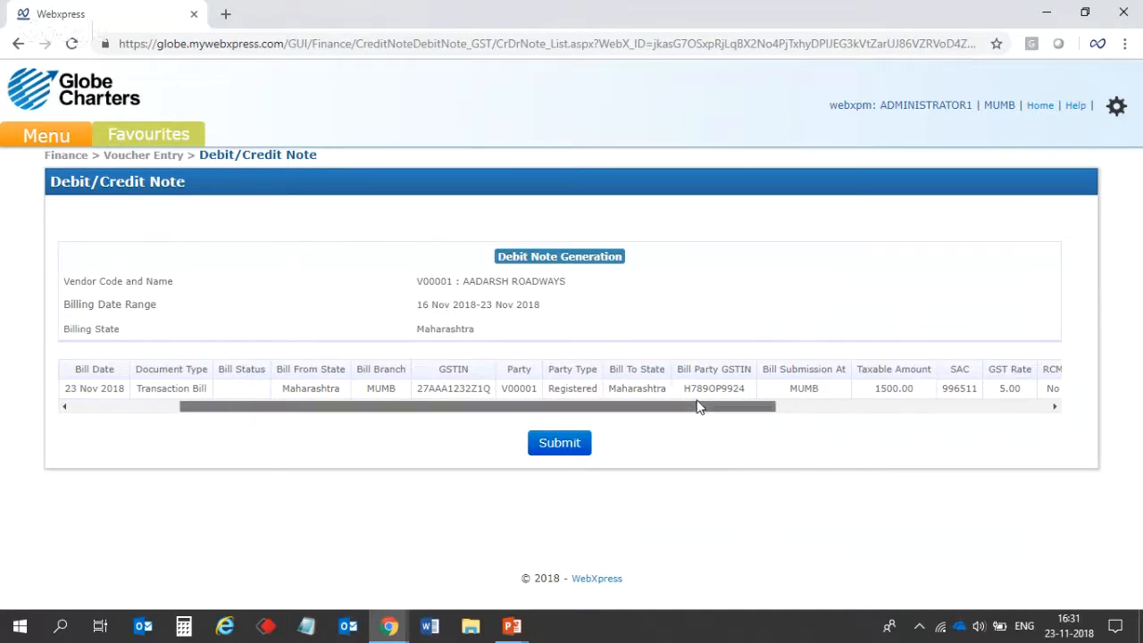
{"action": "scroll", "coordinate": [699, 406], "scroll_direction": "right", "scroll_amount": 1}
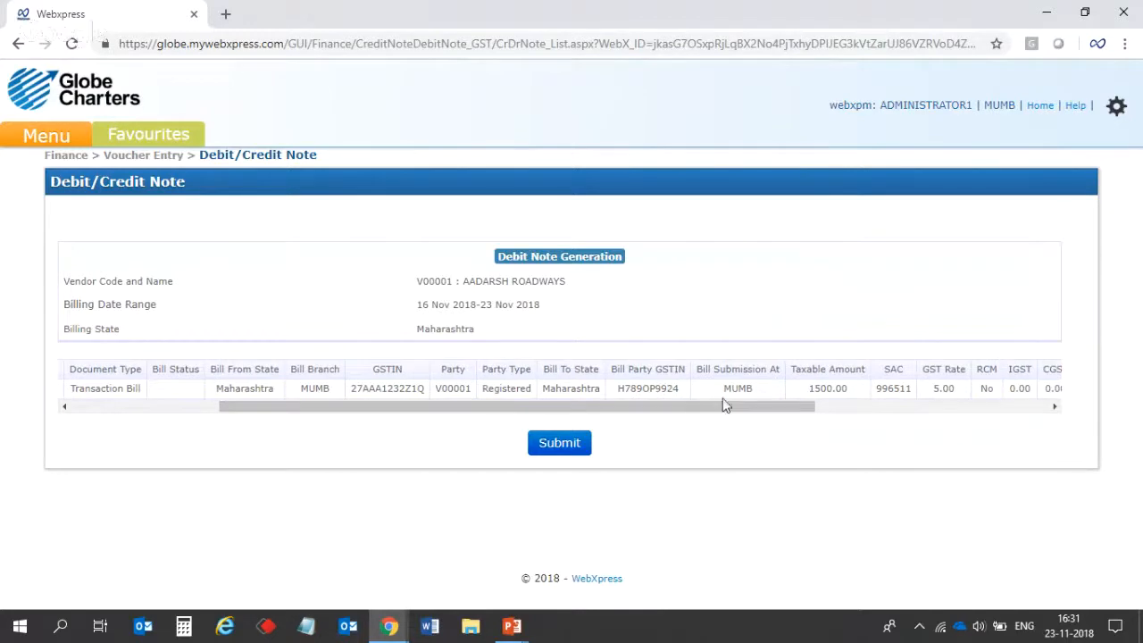
{"action": "left_click_drag", "start_coordinate": [724, 406], "coordinate": [871, 410]}
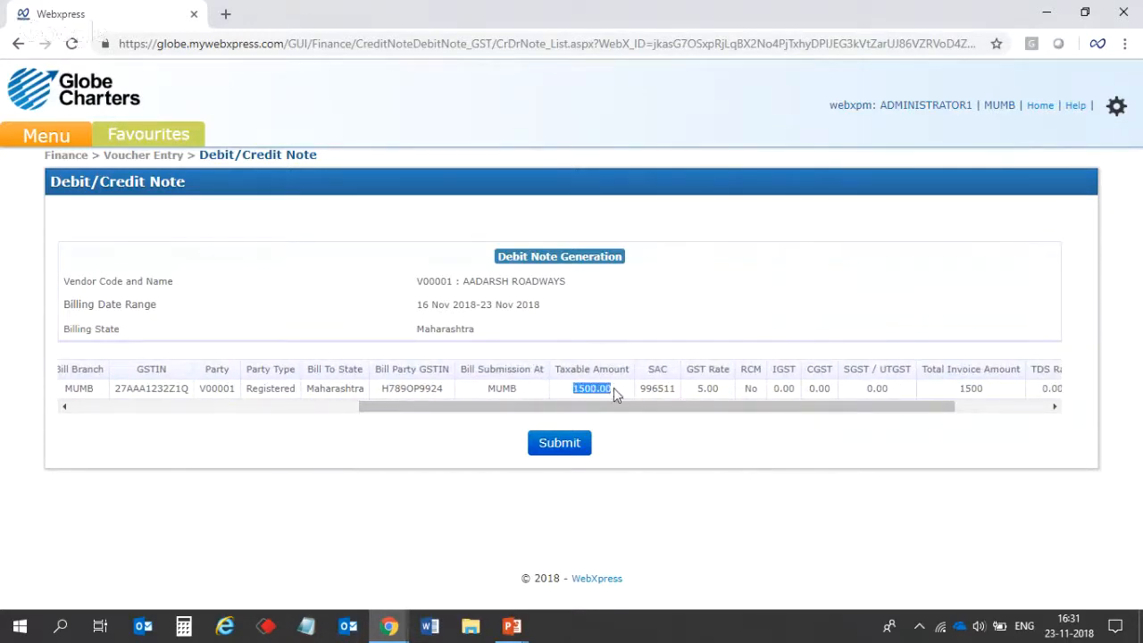
{"action": "left_click_drag", "start_coordinate": [658, 408], "coordinate": [835, 390]}
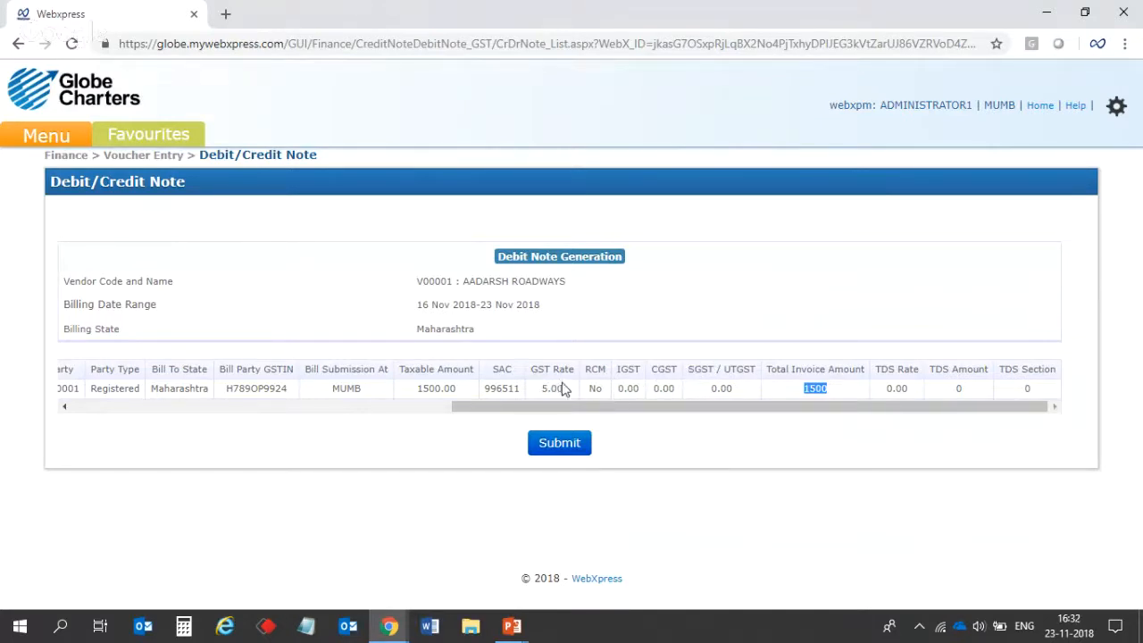
{"action": "left_click_drag", "start_coordinate": [612, 391], "coordinate": [593, 391]}
{"action": "left_click", "coordinate": [559, 443]}
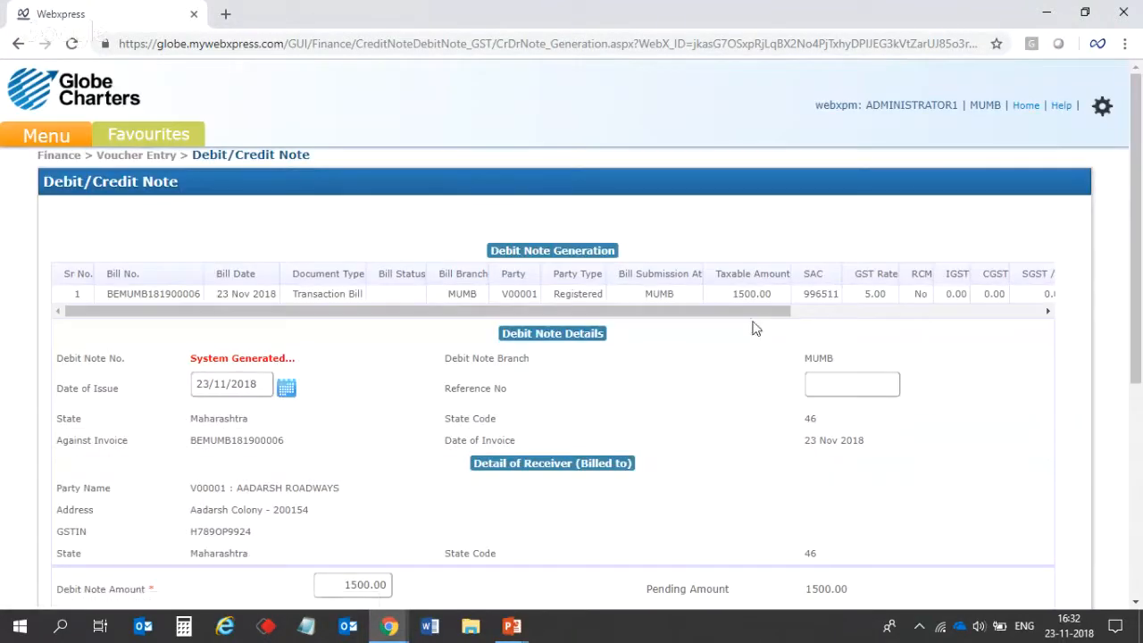
Copy the bill number from the bill row into the debit note's Reference No field
{"action": "left_click_drag", "start_coordinate": [752, 319], "coordinate": [722, 331]}
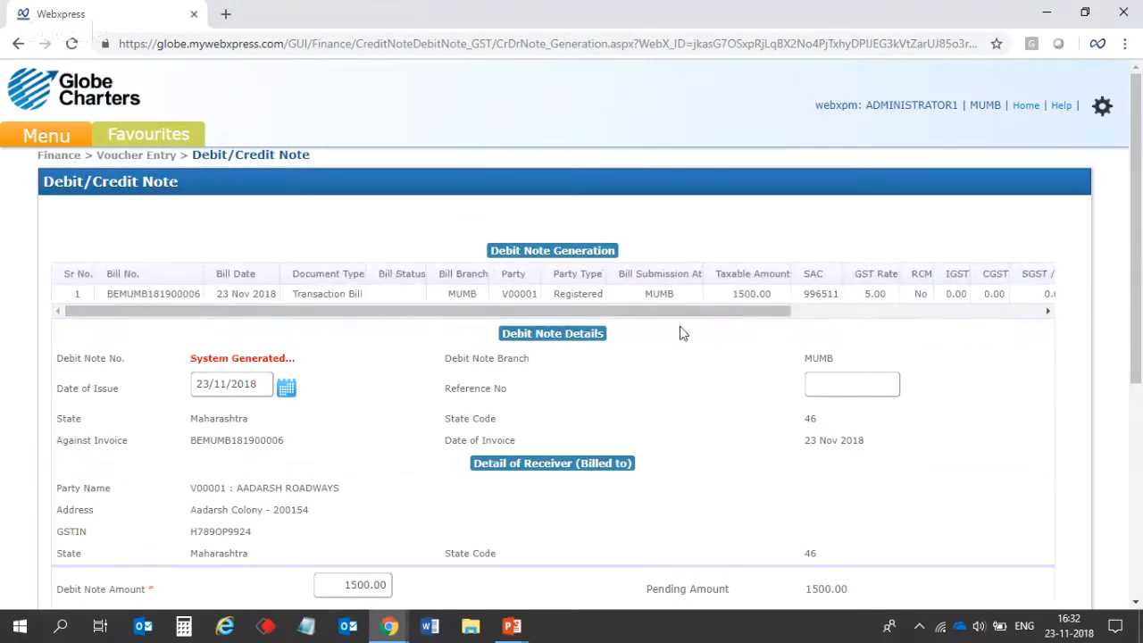
{"action": "left_click_drag", "start_coordinate": [202, 294], "coordinate": [109, 295]}
{"action": "key", "text": "ctrl+c"}
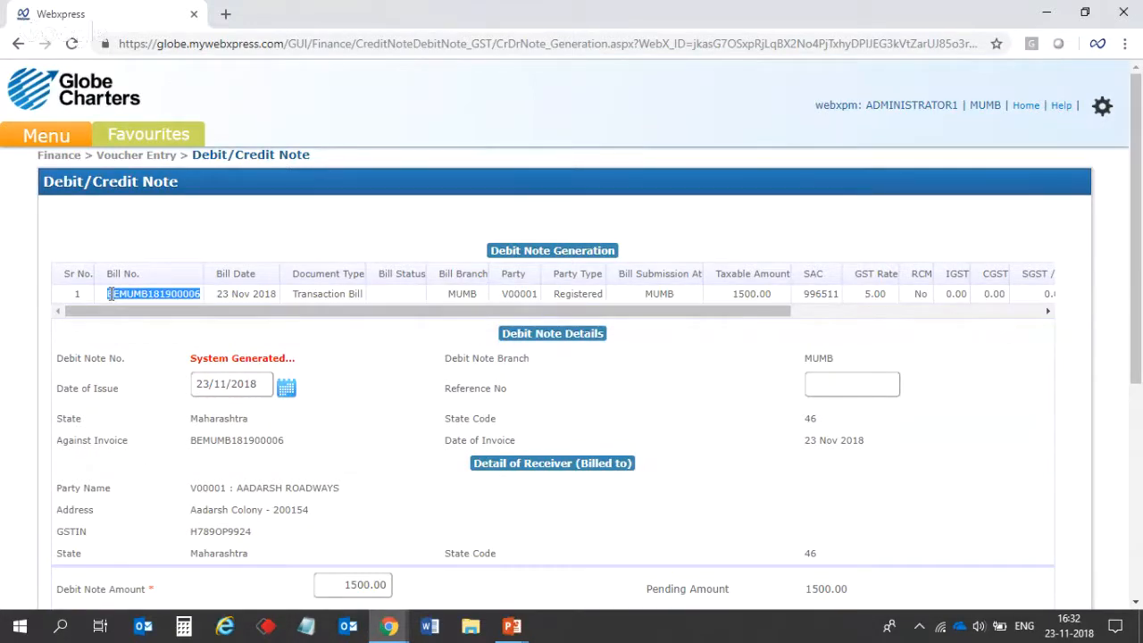
{"action": "left_click_drag", "start_coordinate": [1137, 277], "coordinate": [1138, 332]}
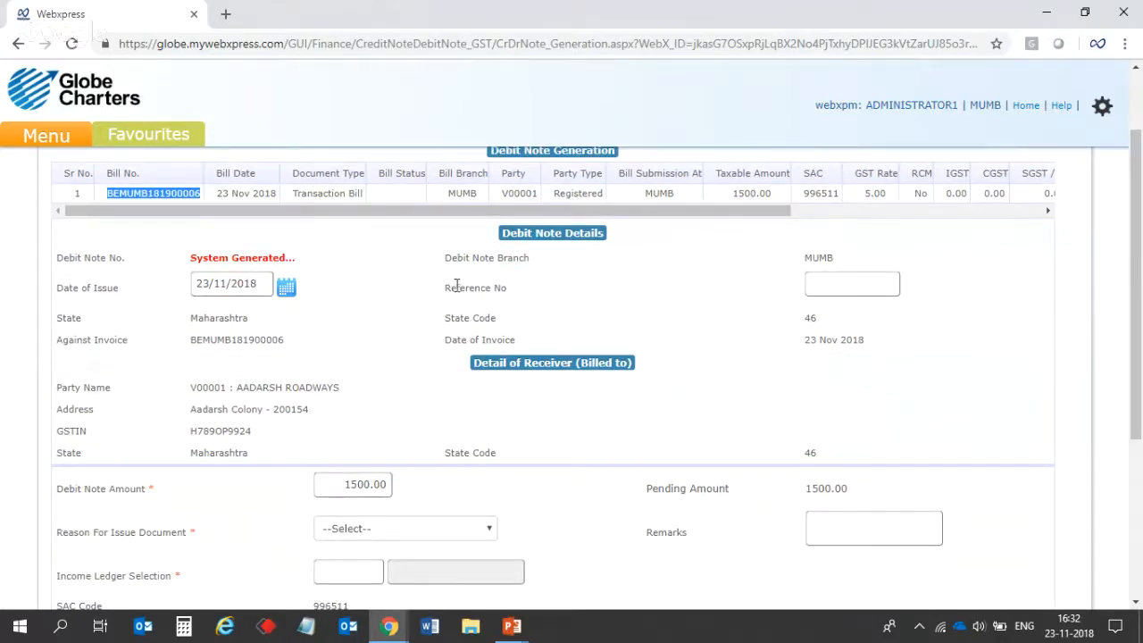
{"action": "left_click_drag", "start_coordinate": [444, 289], "coordinate": [513, 290]}
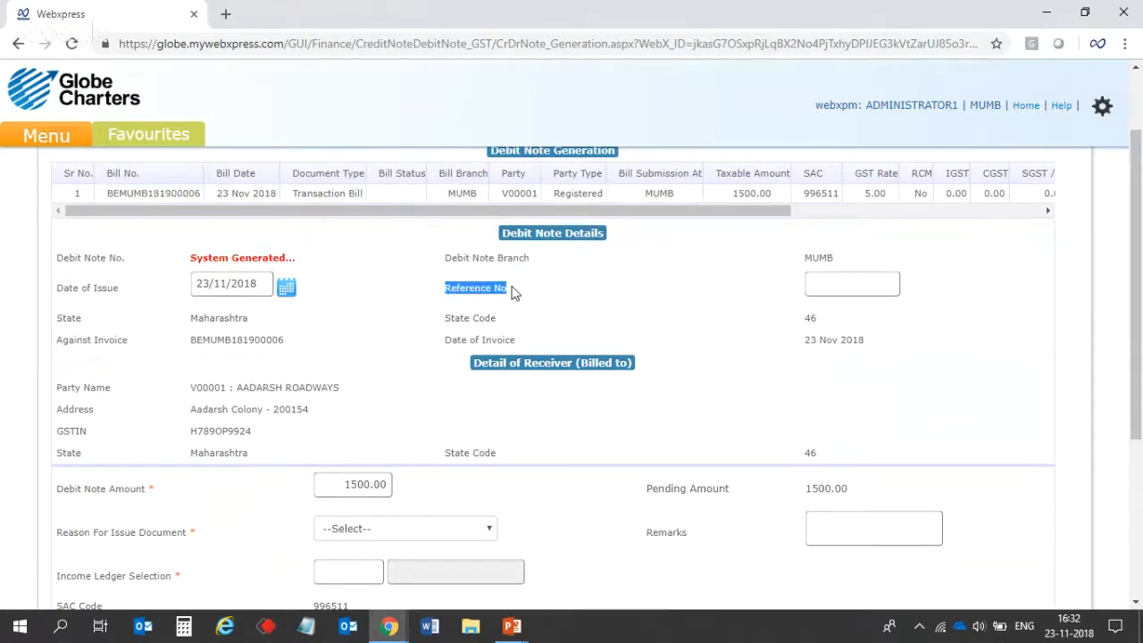
{"action": "left_click", "coordinate": [854, 284]}
{"action": "key", "text": "ctrl+v"}
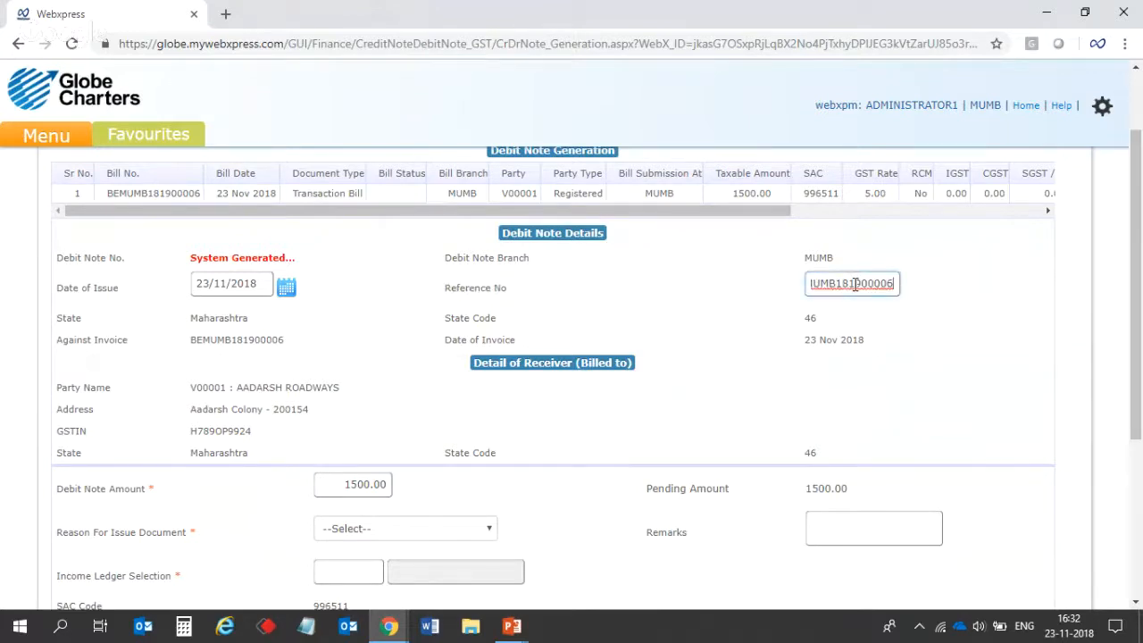
Review the invoice reference and date, the receiver's party name, and the debit note and pending amounts
{"action": "left_click", "coordinate": [900, 336]}
{"action": "left_click_drag", "start_coordinate": [190, 348], "coordinate": [804, 348]}
{"action": "left_click_drag", "start_coordinate": [804, 340], "coordinate": [871, 348]}
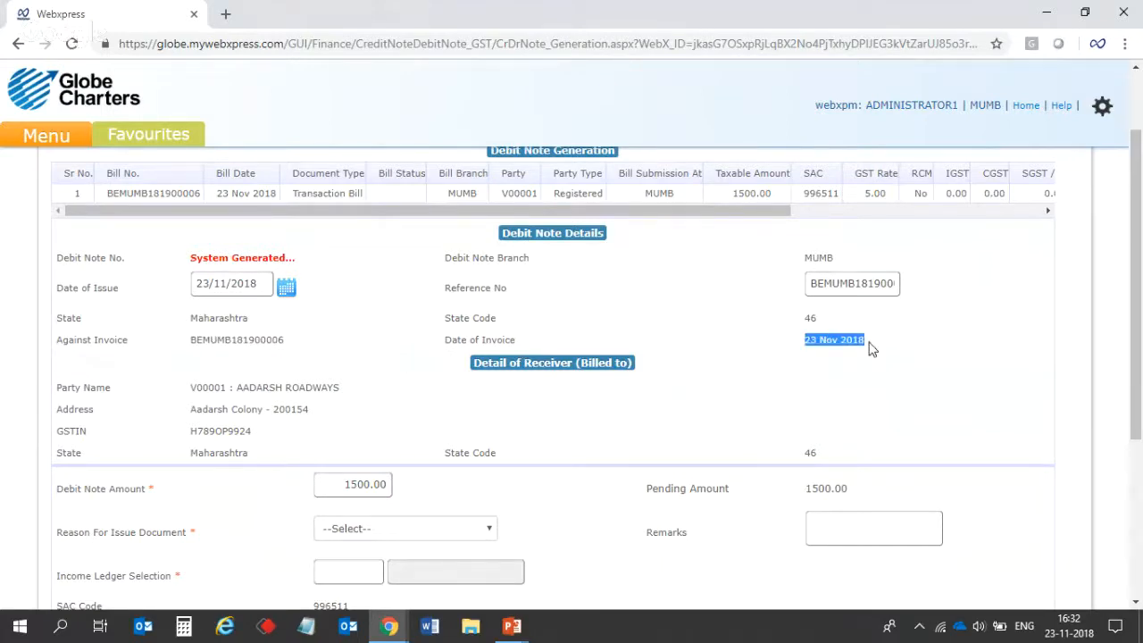
{"action": "left_click_drag", "start_coordinate": [346, 389], "coordinate": [197, 393]}
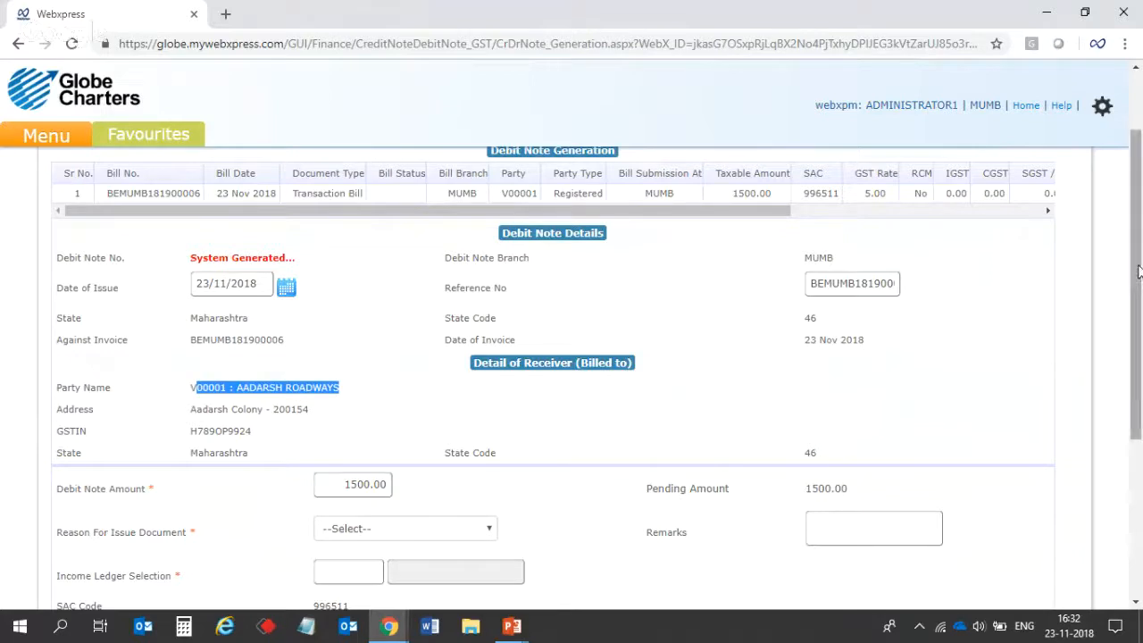
{"action": "left_click_drag", "start_coordinate": [1139, 273], "coordinate": [1140, 411]}
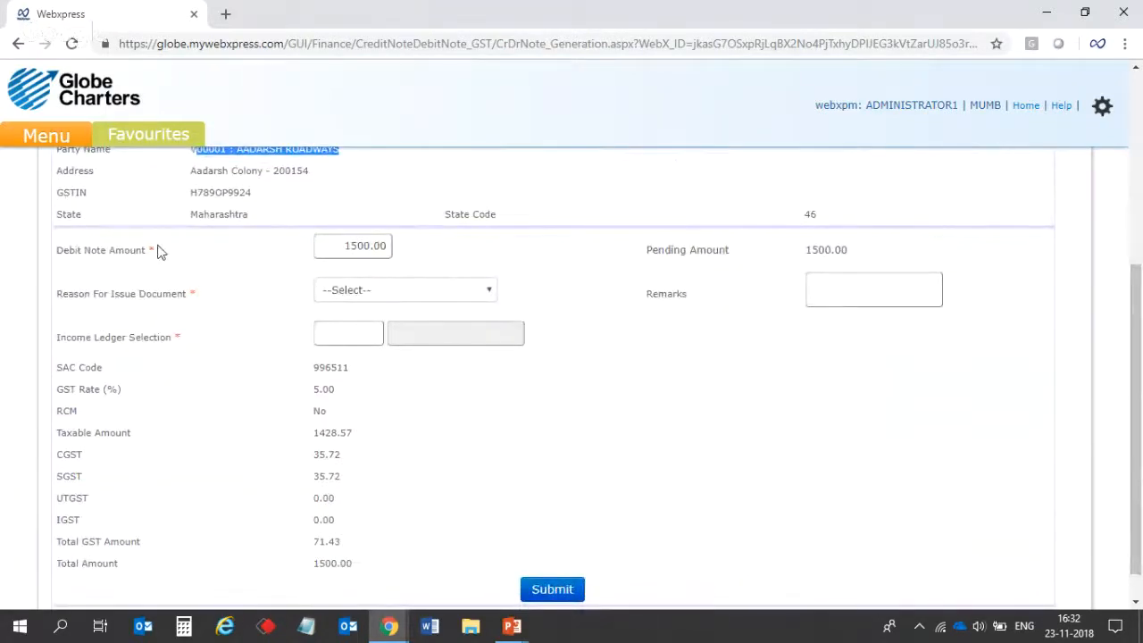
{"action": "left_click_drag", "start_coordinate": [157, 250], "coordinate": [42, 248]}
{"action": "left_click", "coordinate": [193, 264]}
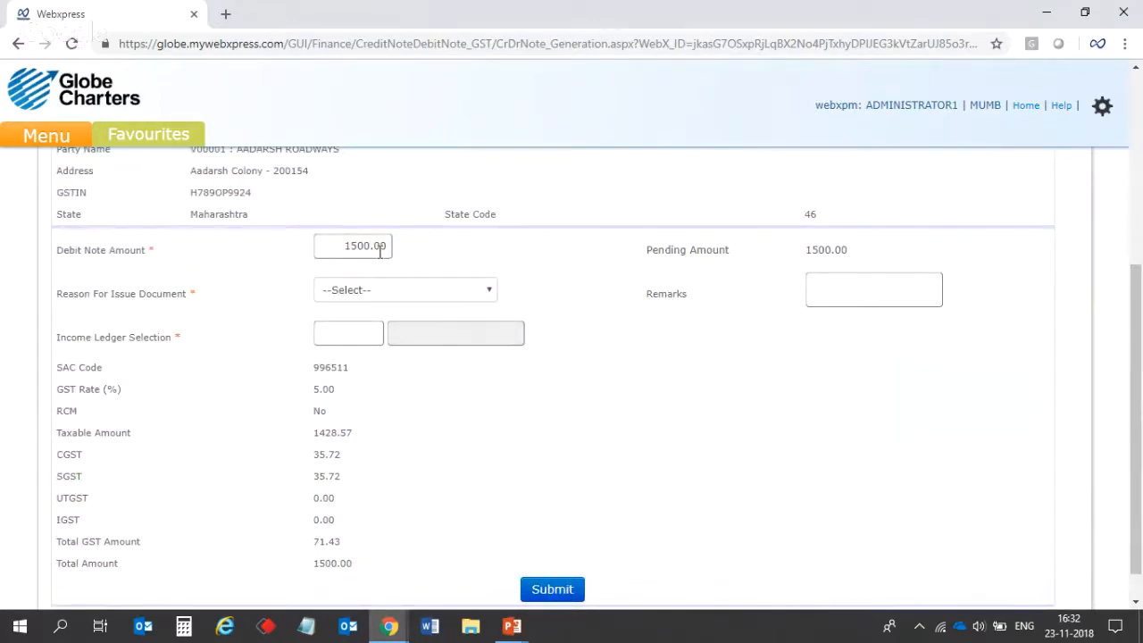
{"action": "left_click_drag", "start_coordinate": [810, 253], "coordinate": [853, 257]}
{"action": "left_click", "coordinate": [562, 297]}
Set the debit note amount to 1000.00
{"action": "left_click", "coordinate": [356, 246]}
{"action": "key", "text": "BackSpace"}
{"action": "type", "text": "0"}
{"action": "left_click", "coordinate": [463, 258]}
{"action": "left_click", "coordinate": [347, 246]}
{"action": "left_click_drag", "start_coordinate": [348, 245], "coordinate": [388, 249]}
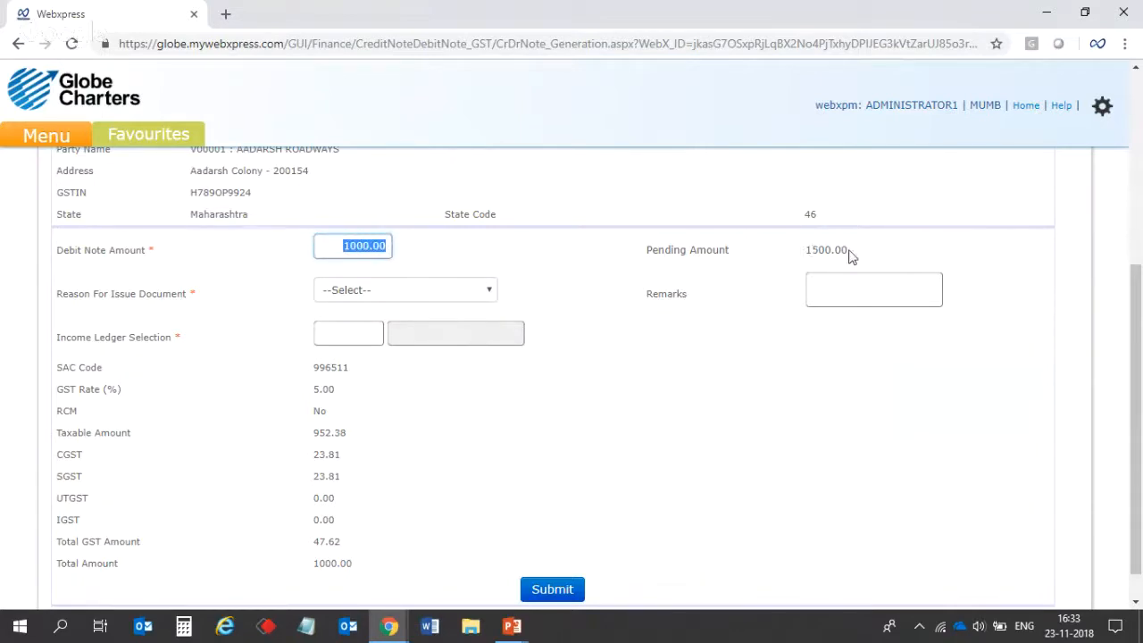
Choose "Deduction due to damage" as the reason for issuing the document and enter the remark "Approved"
{"action": "left_click", "coordinate": [364, 291]}
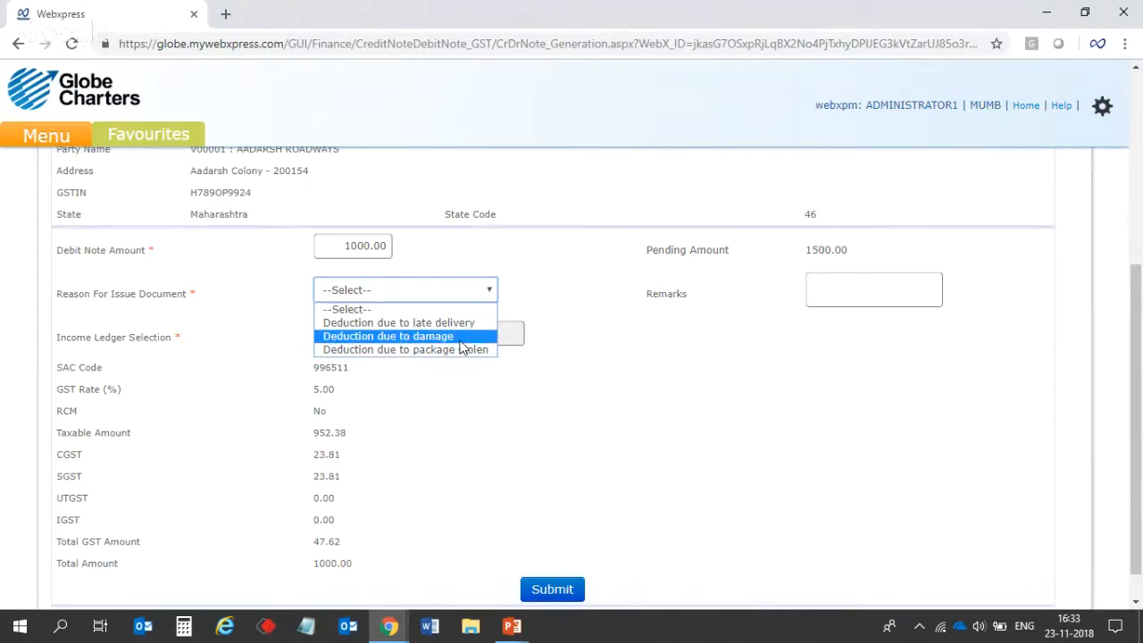
{"action": "left_click", "coordinate": [383, 336]}
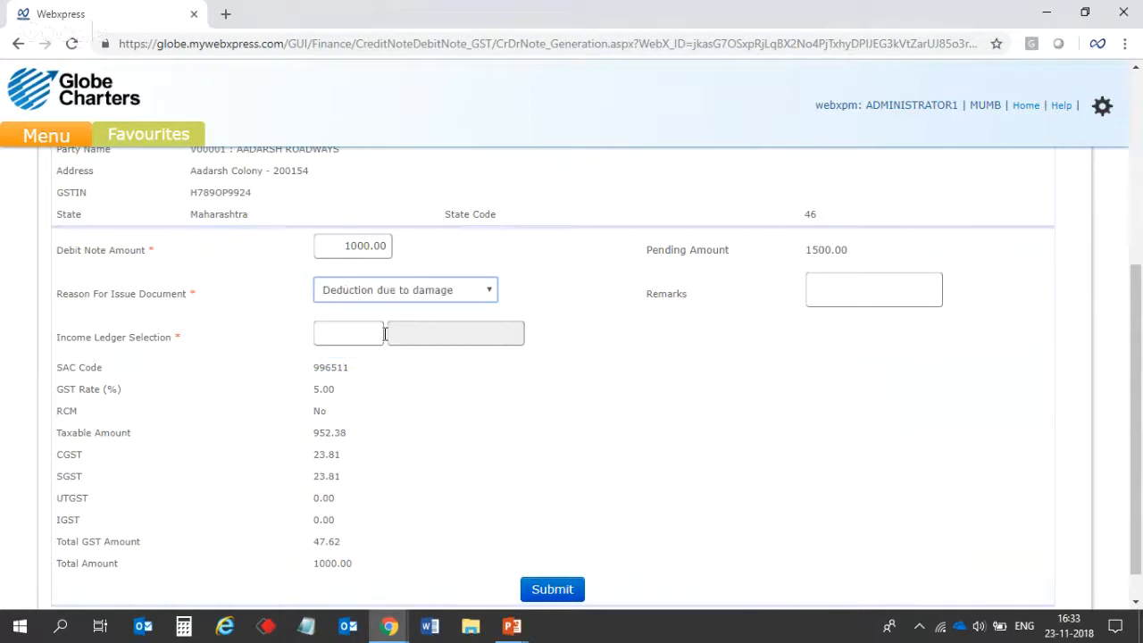
{"action": "left_click", "coordinate": [855, 287]}
{"action": "type", "text": "App"}
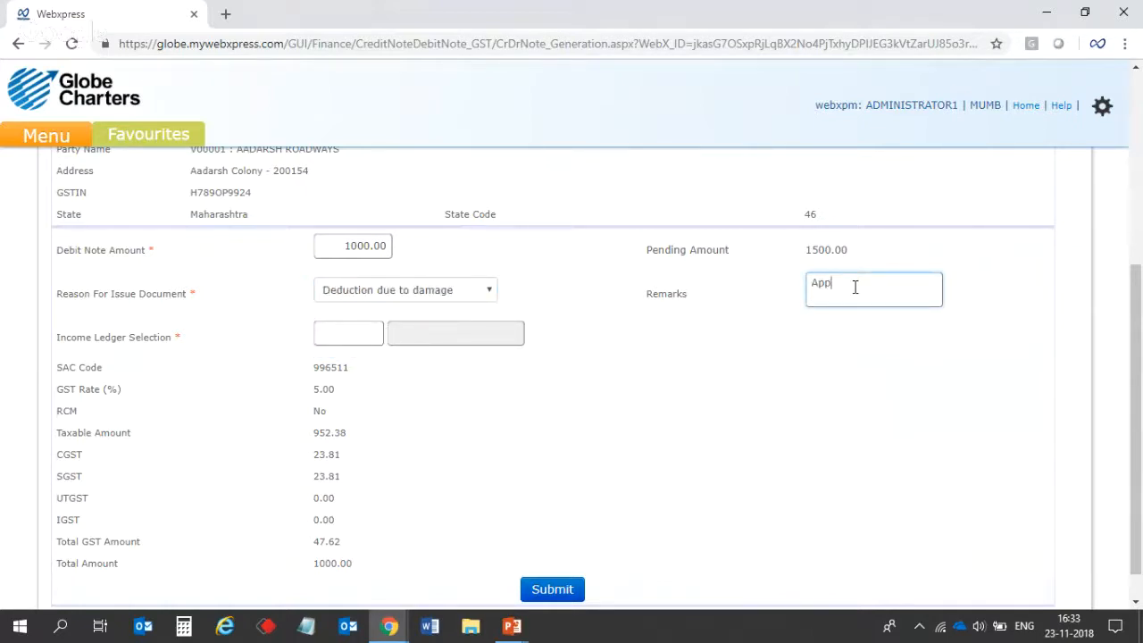
{"action": "type", "text": "rov"}
{"action": "key", "text": "Caps_Lock"}
{"action": "key", "text": "Caps_Lock"}
{"action": "type", "text": "ed"}
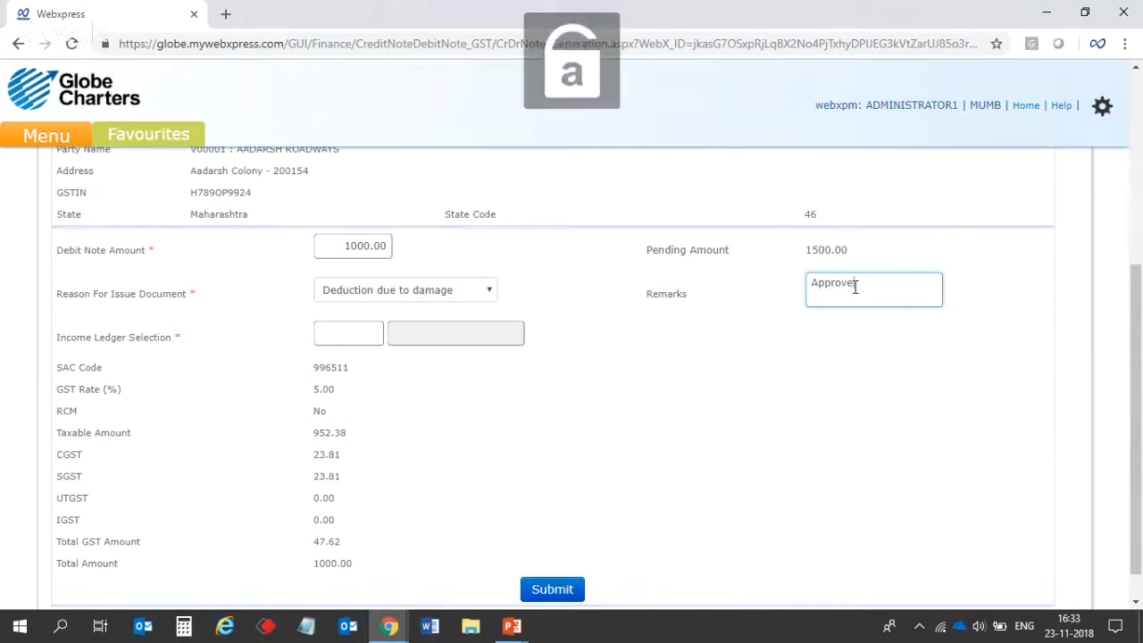
{"action": "left_click", "coordinate": [788, 428]}
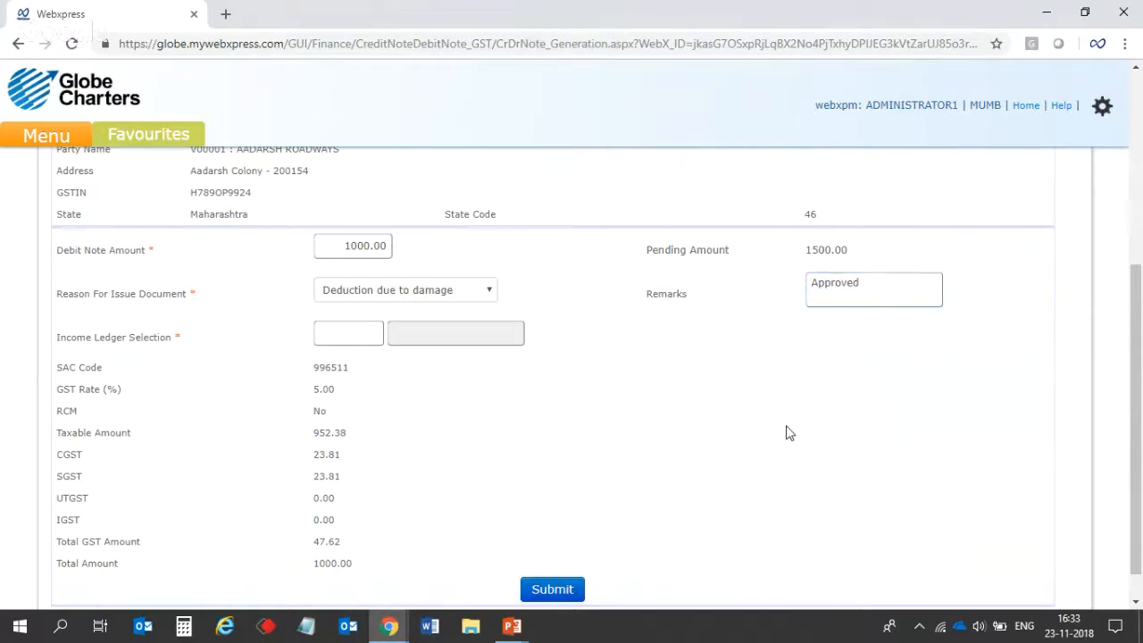
{"action": "left_click", "coordinate": [333, 335]}
{"action": "type", "text": "in"}
{"action": "key", "text": "BackSpace"}
{"action": "key", "text": "BackSpace"}
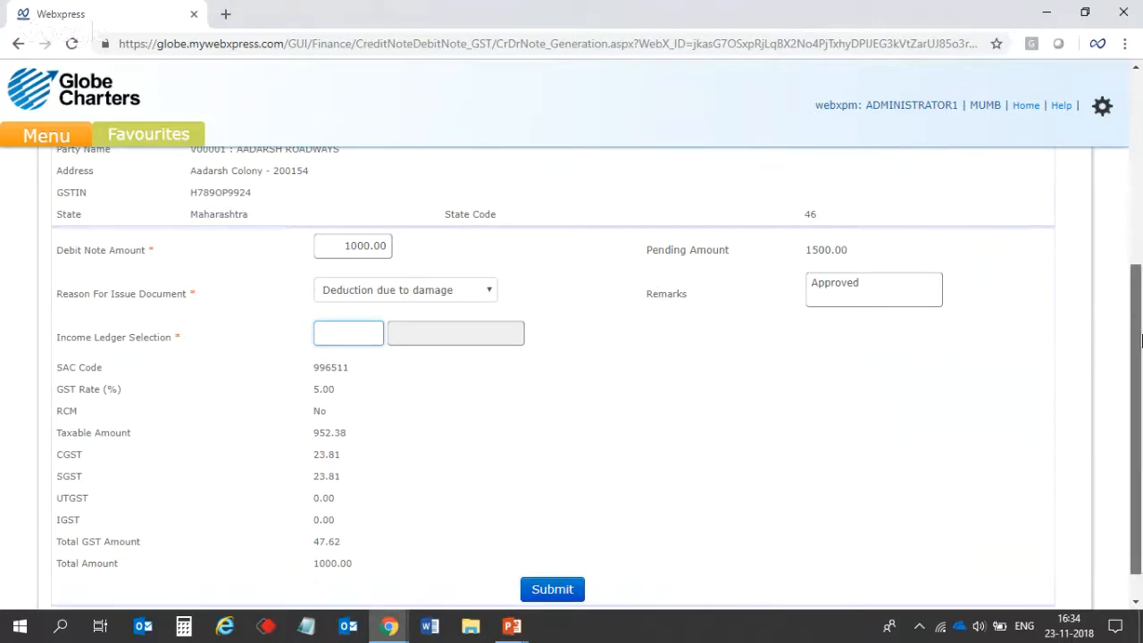
{"action": "left_click_drag", "start_coordinate": [1140, 340], "coordinate": [1139, 134]}
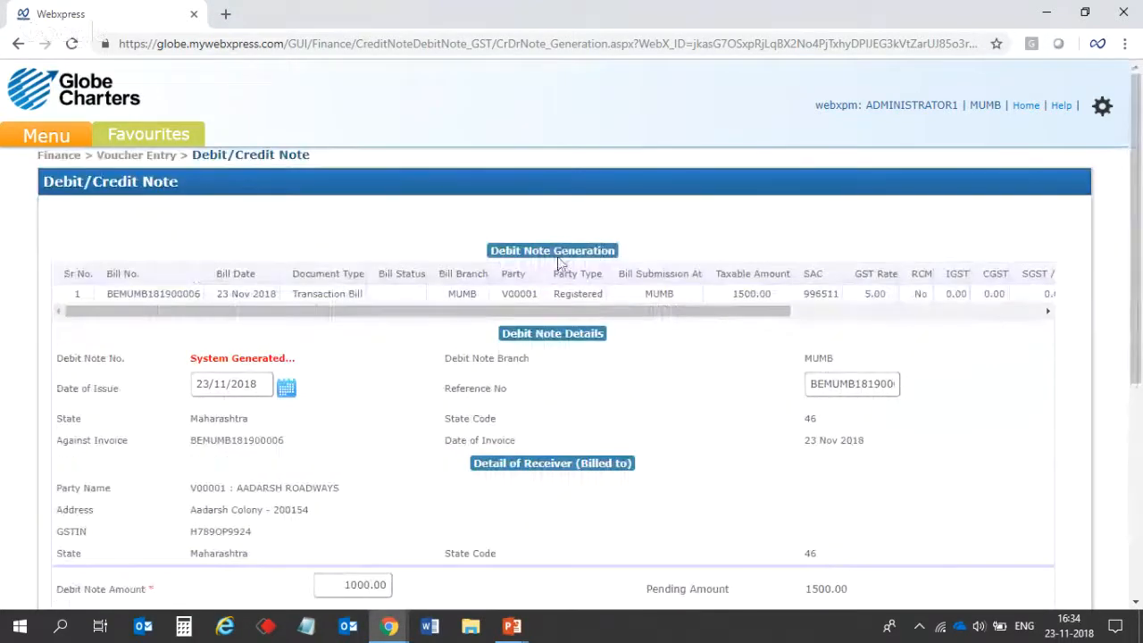
{"action": "left_click_drag", "start_coordinate": [490, 249], "coordinate": [556, 251]}
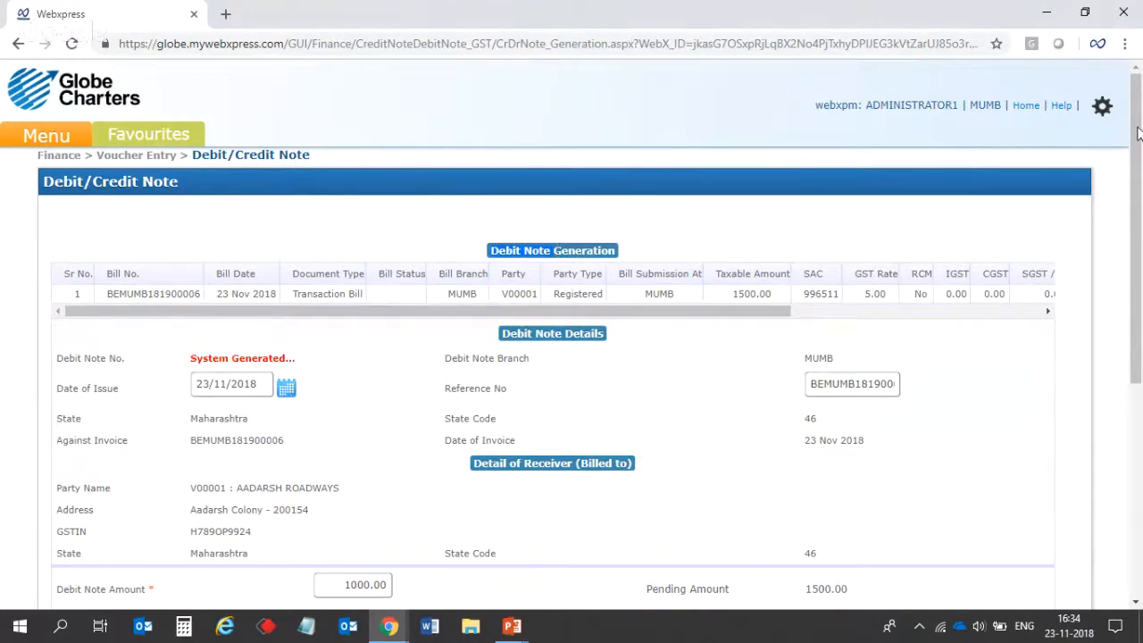
{"action": "left_click_drag", "start_coordinate": [1140, 136], "coordinate": [1140, 297]}
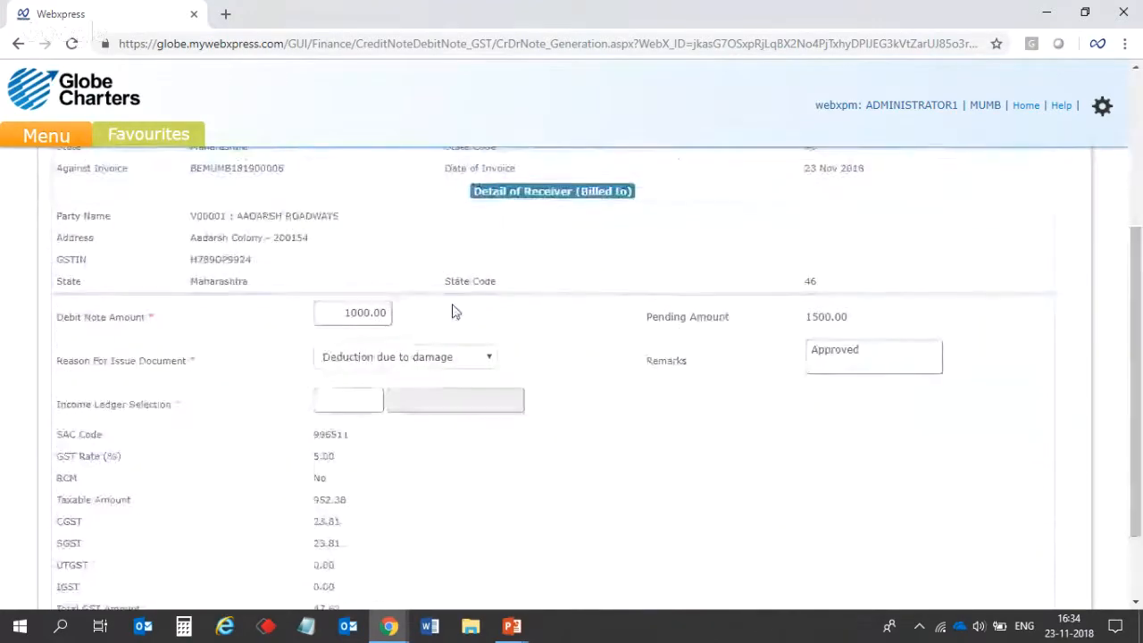
Choose OTH0008 Freight Deduction as the income ledger for the debit note
{"action": "left_click", "coordinate": [354, 397]}
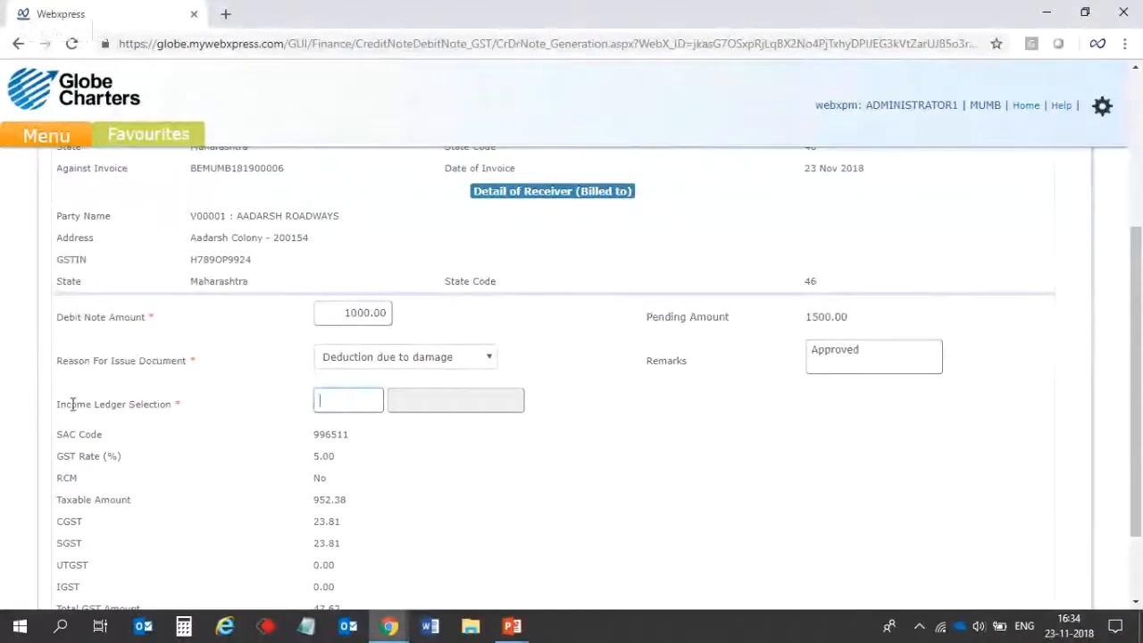
{"action": "left_click_drag", "start_coordinate": [55, 402], "coordinate": [176, 405]}
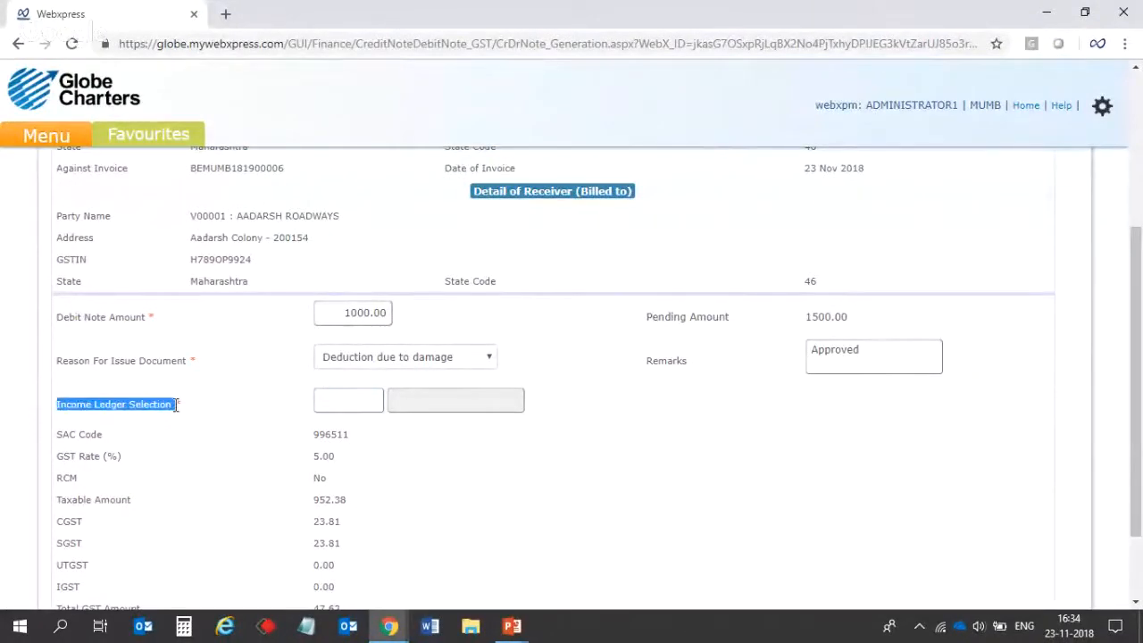
{"action": "left_click", "coordinate": [351, 403]}
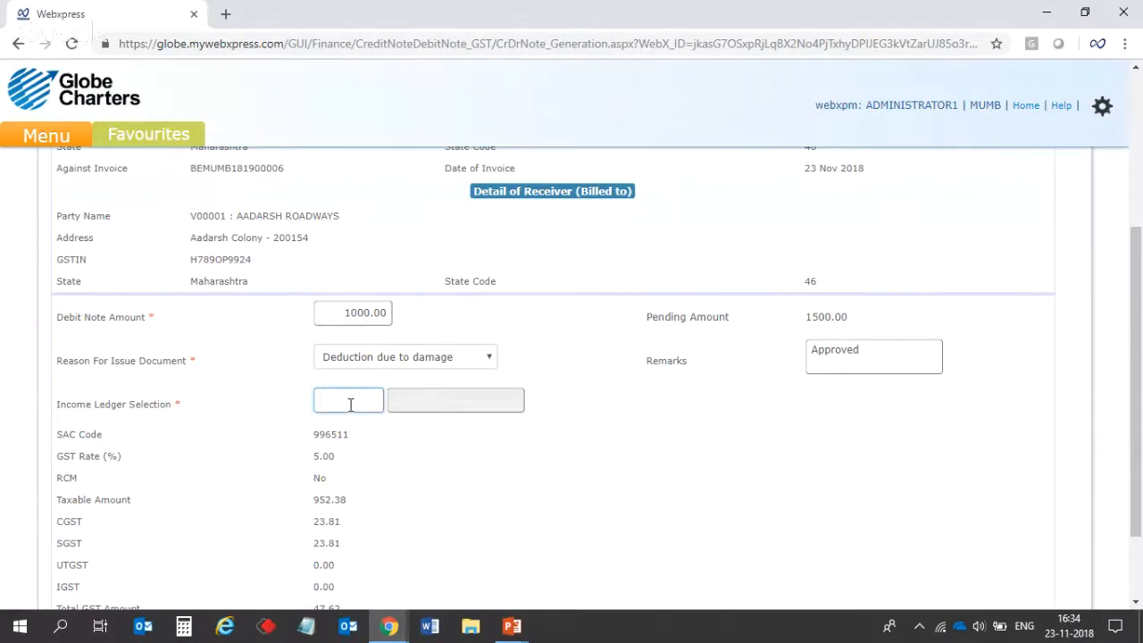
{"action": "type", "text": "vehil"}
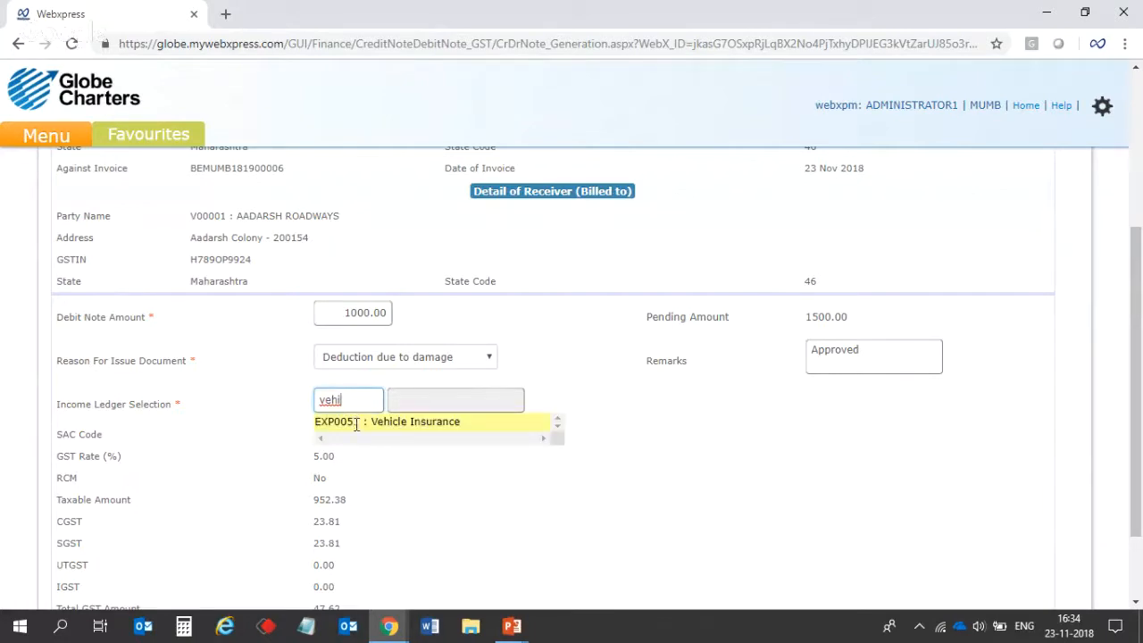
{"action": "key", "text": "BackSpace"}
{"action": "key", "text": "BackSpace"}
{"action": "key", "text": "BackSpace"}
{"action": "key", "text": "BackSpace"}
{"action": "key", "text": "BackSpace"}
{"action": "type", "text": "freil"}
{"action": "key", "text": "BackSpace"}
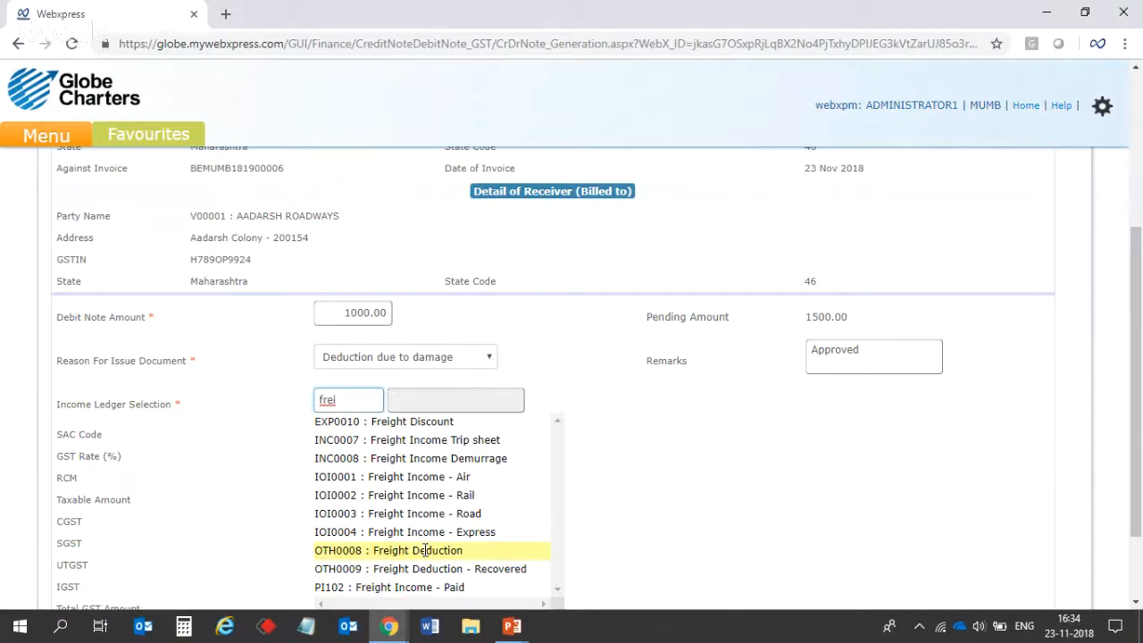
{"action": "left_click", "coordinate": [425, 550]}
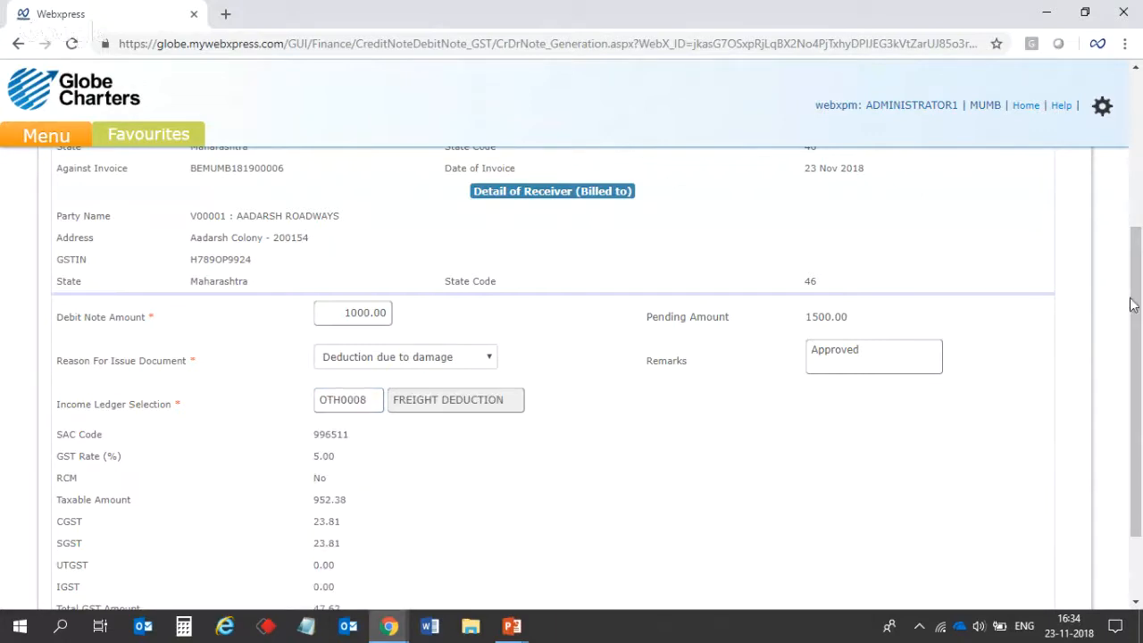
Check the debit note's total amount and submit the debit note
{"action": "scroll", "coordinate": [1141, 321], "scroll_direction": "down", "scroll_amount": 3}
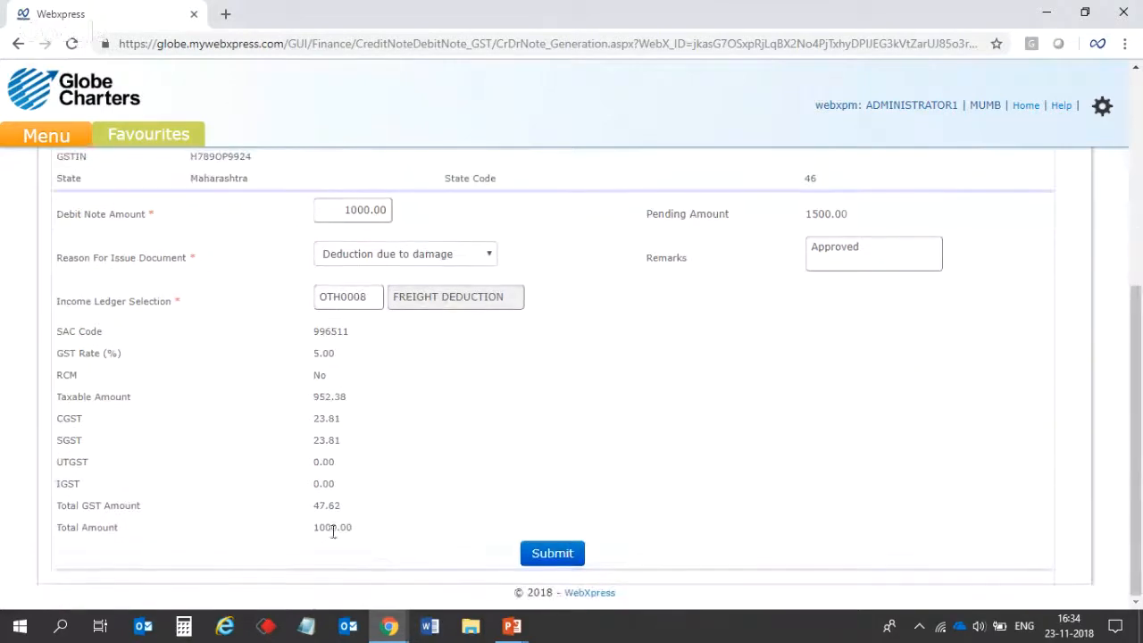
{"action": "left_click_drag", "start_coordinate": [365, 533], "coordinate": [300, 533]}
{"action": "left_click", "coordinate": [537, 559]}
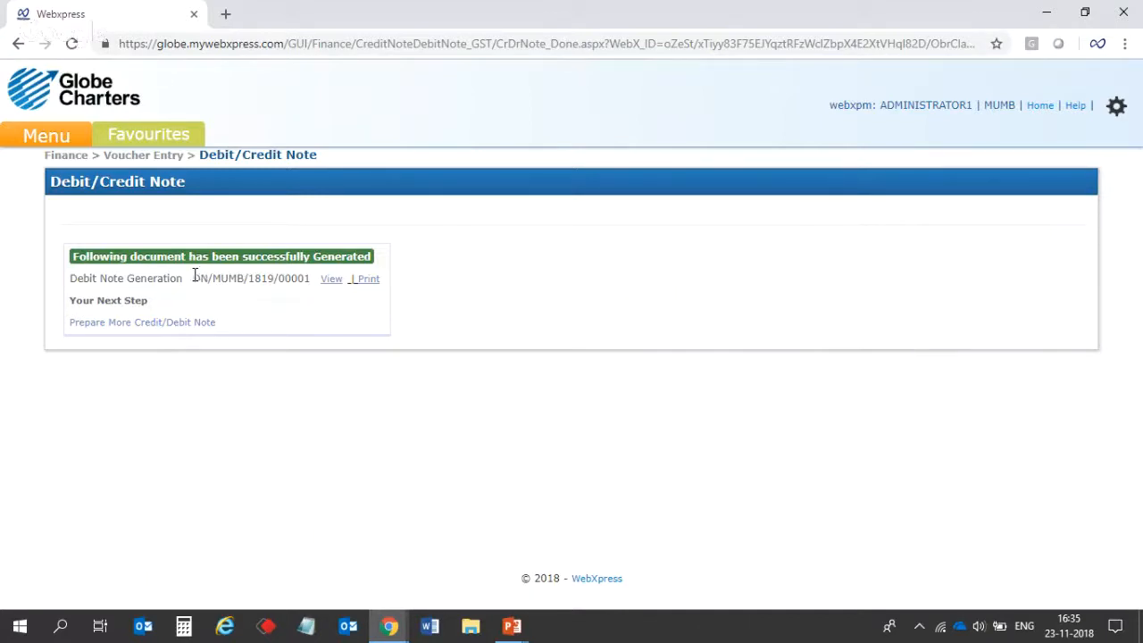
View the generated debit note document in full, from its number to the amount details, and close it
{"action": "left_click_drag", "start_coordinate": [194, 276], "coordinate": [310, 282]}
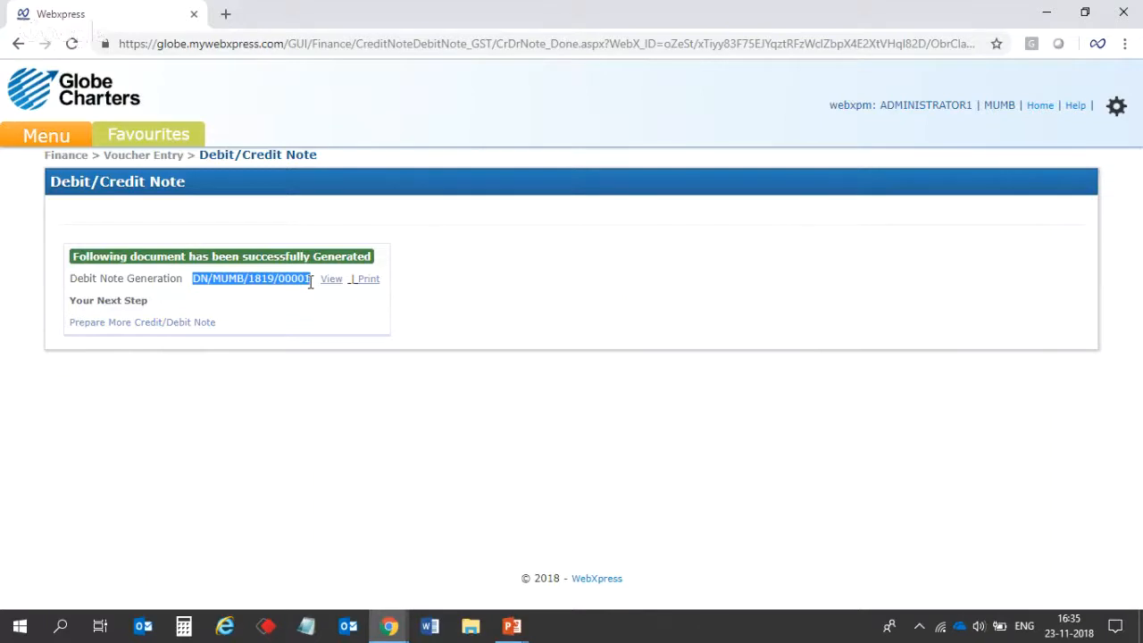
{"action": "left_click", "coordinate": [488, 337]}
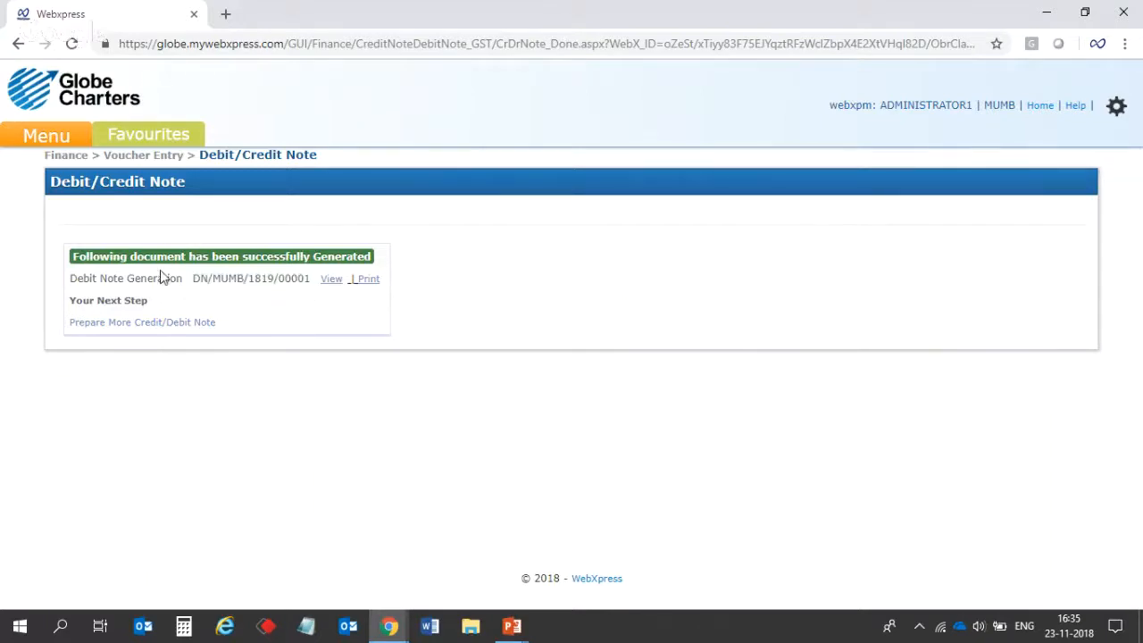
{"action": "left_click_drag", "start_coordinate": [193, 277], "coordinate": [310, 284]}
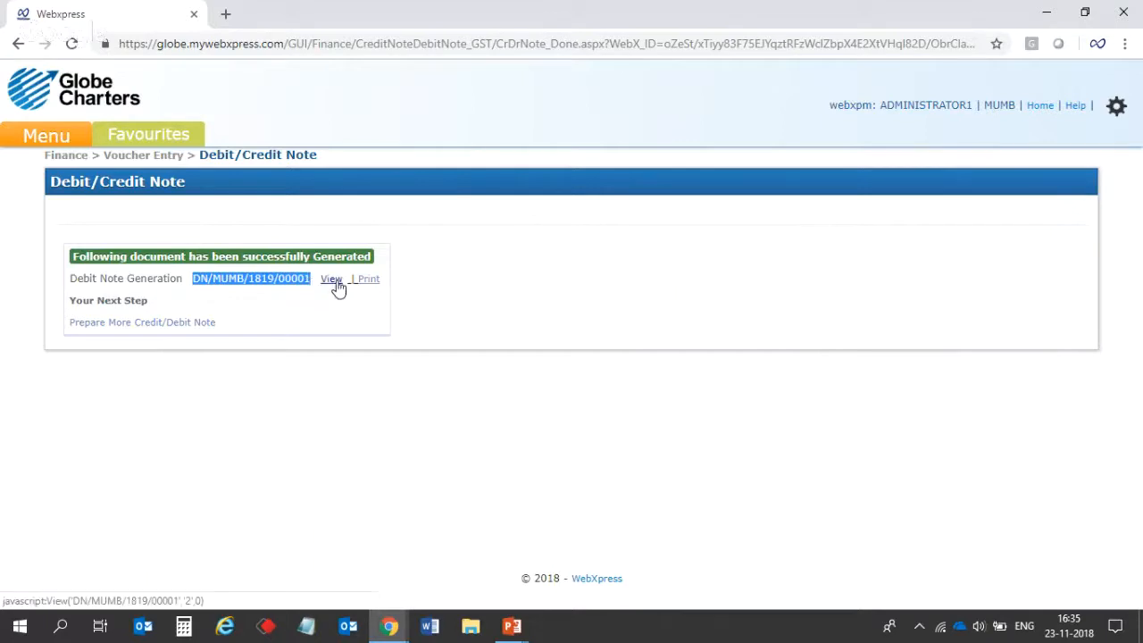
{"action": "left_click", "coordinate": [333, 280]}
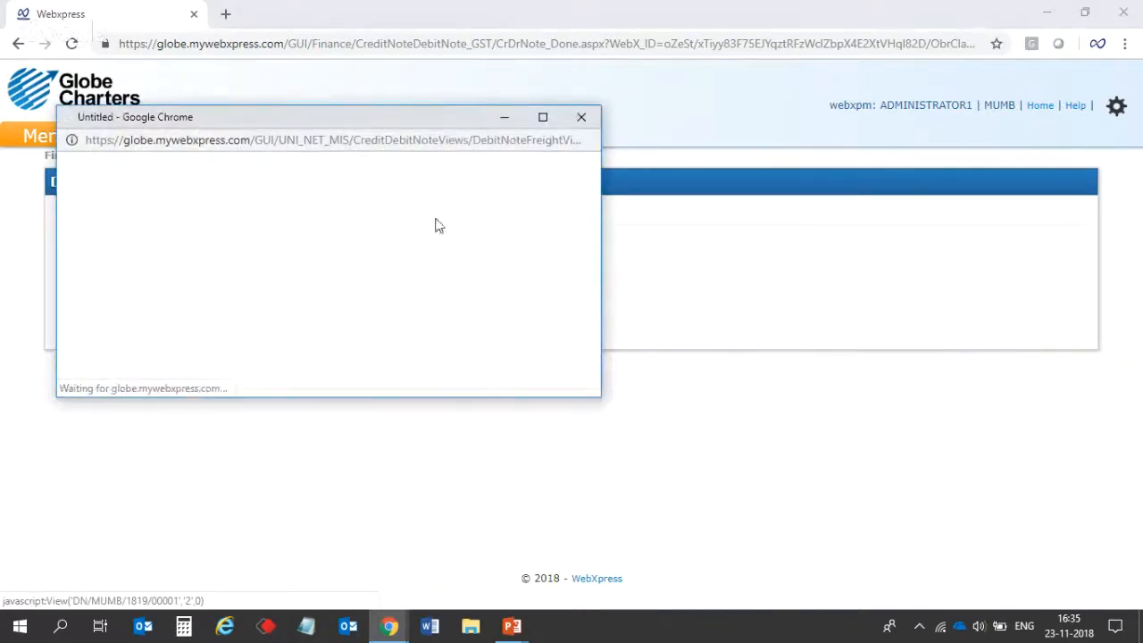
{"action": "left_click", "coordinate": [542, 118]}
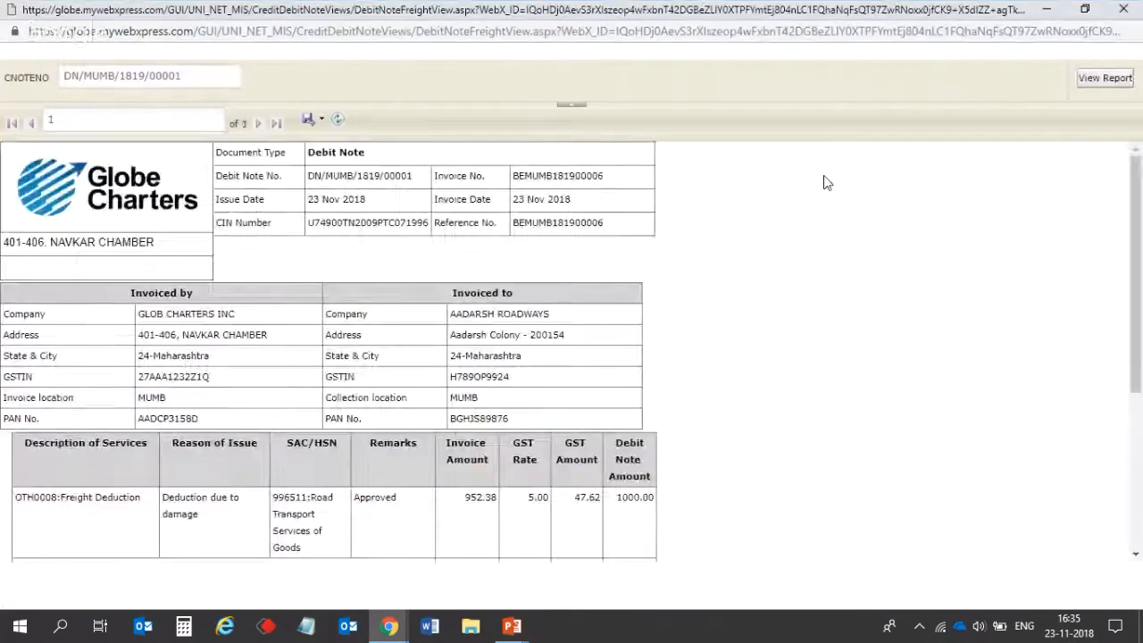
{"action": "left_click_drag", "start_coordinate": [1139, 159], "coordinate": [1134, 348]}
{"action": "left_click", "coordinate": [1134, 8]}
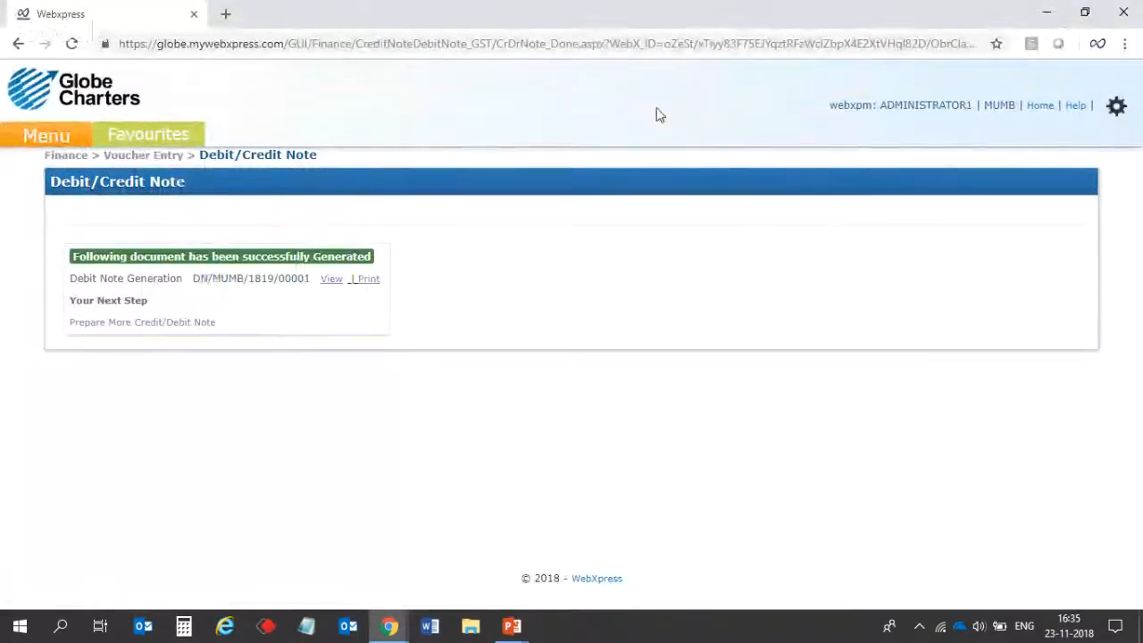
Open the General Ledger Report from the Vendor Invoice reports, with voucher date Today and report type Sub. Ledger
{"action": "left_click", "coordinate": [49, 136]}
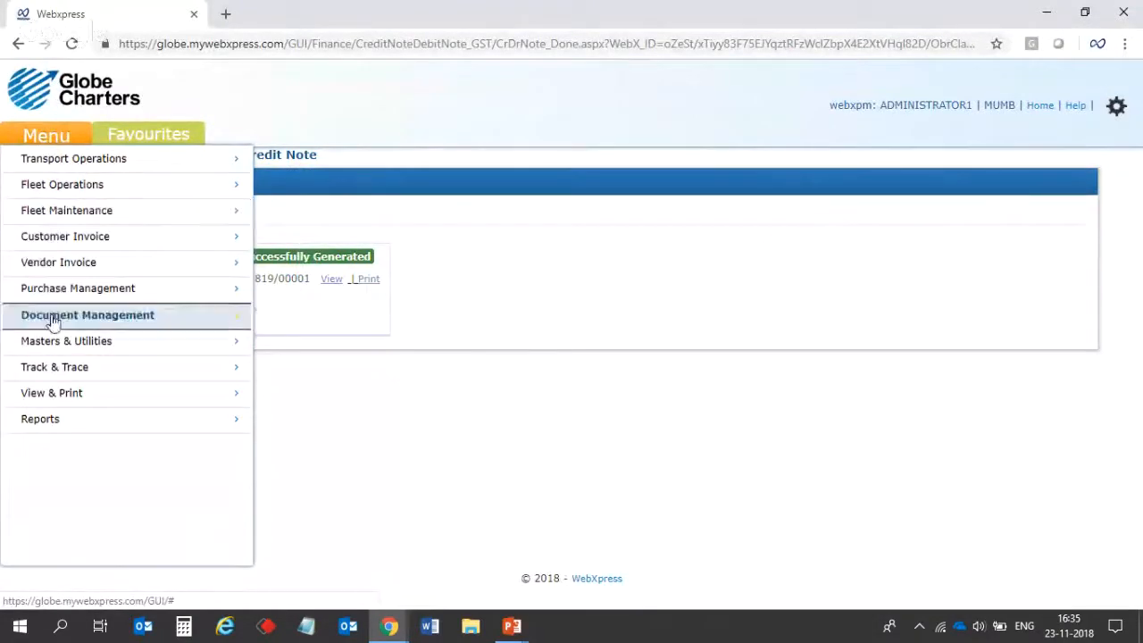
{"action": "left_click", "coordinate": [46, 419]}
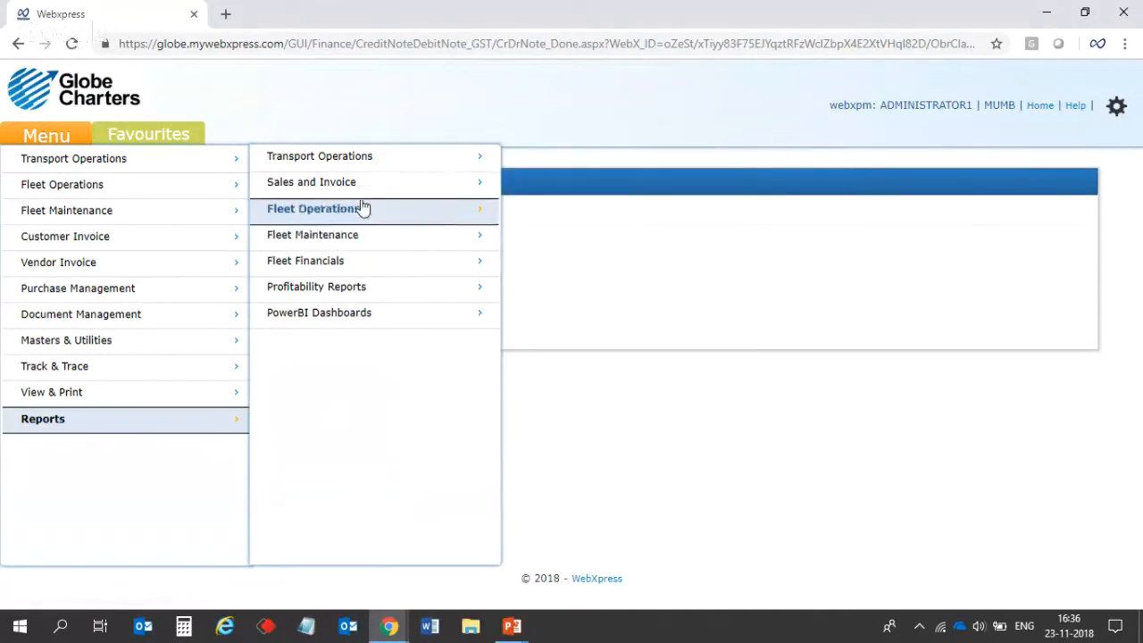
{"action": "left_click", "coordinate": [489, 185]}
{"action": "left_click", "coordinate": [561, 184]}
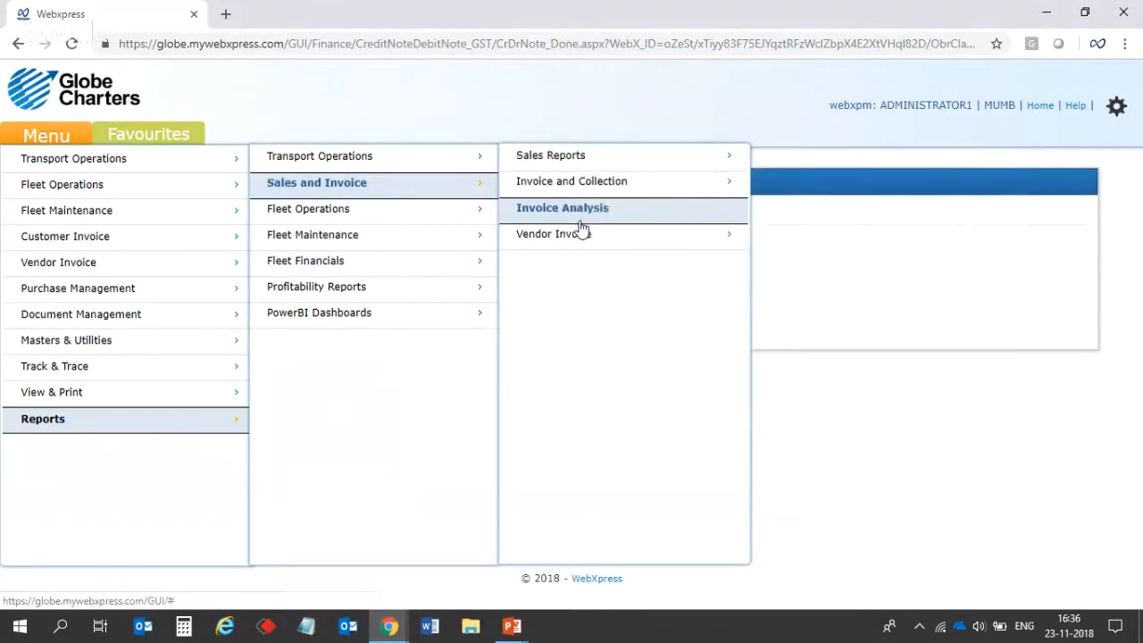
{"action": "mouse_move", "coordinate": [581, 238]}
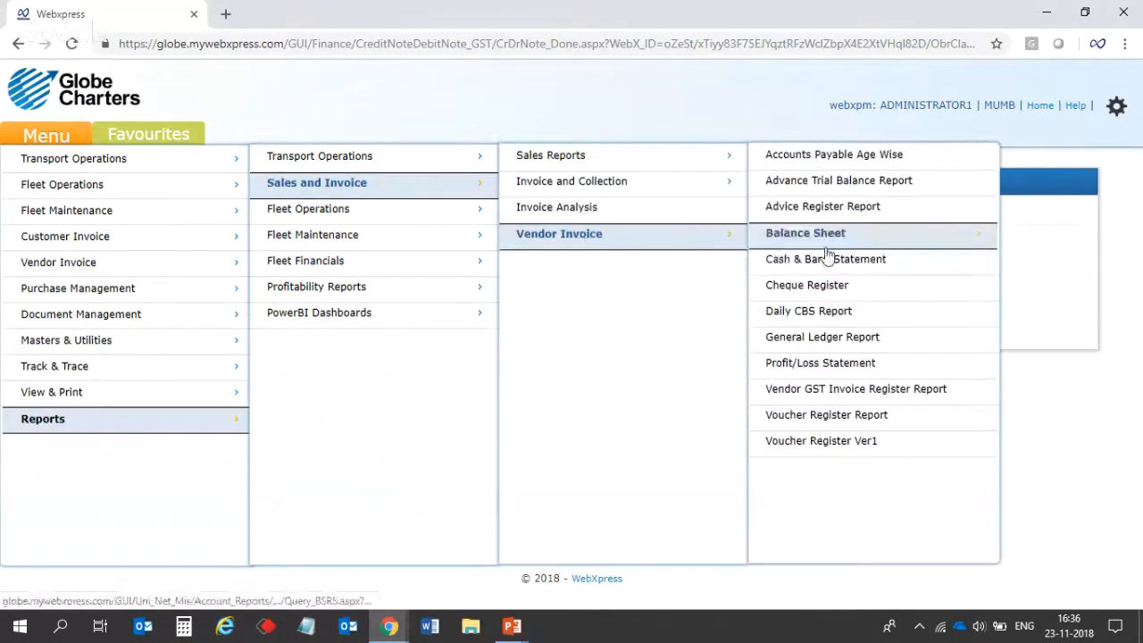
{"action": "left_click", "coordinate": [814, 337]}
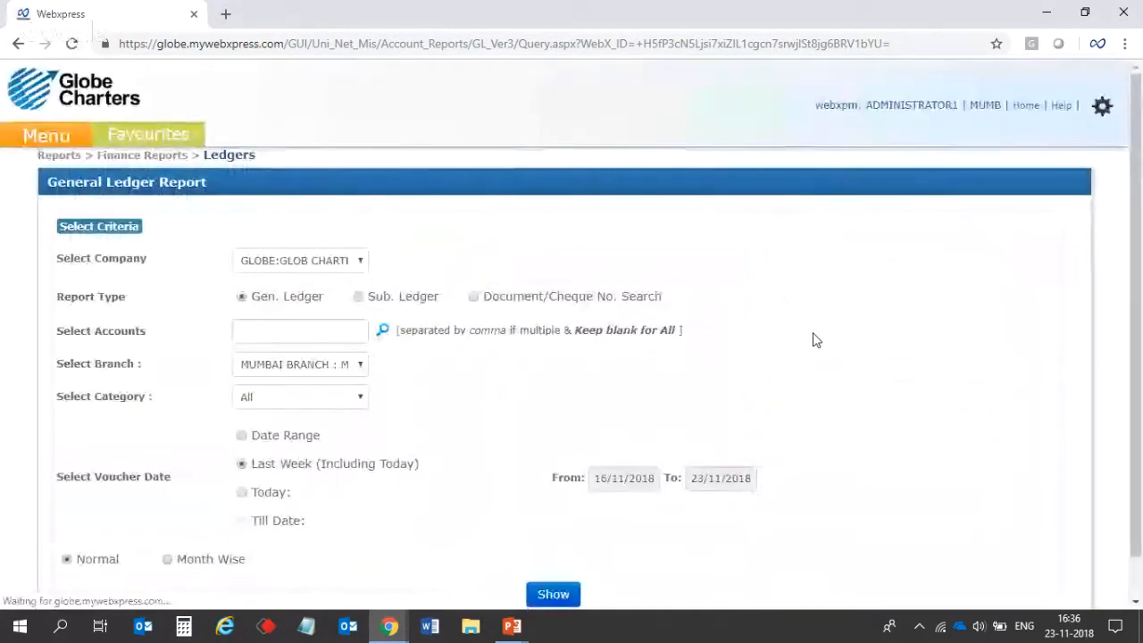
{"action": "left_click", "coordinate": [260, 497]}
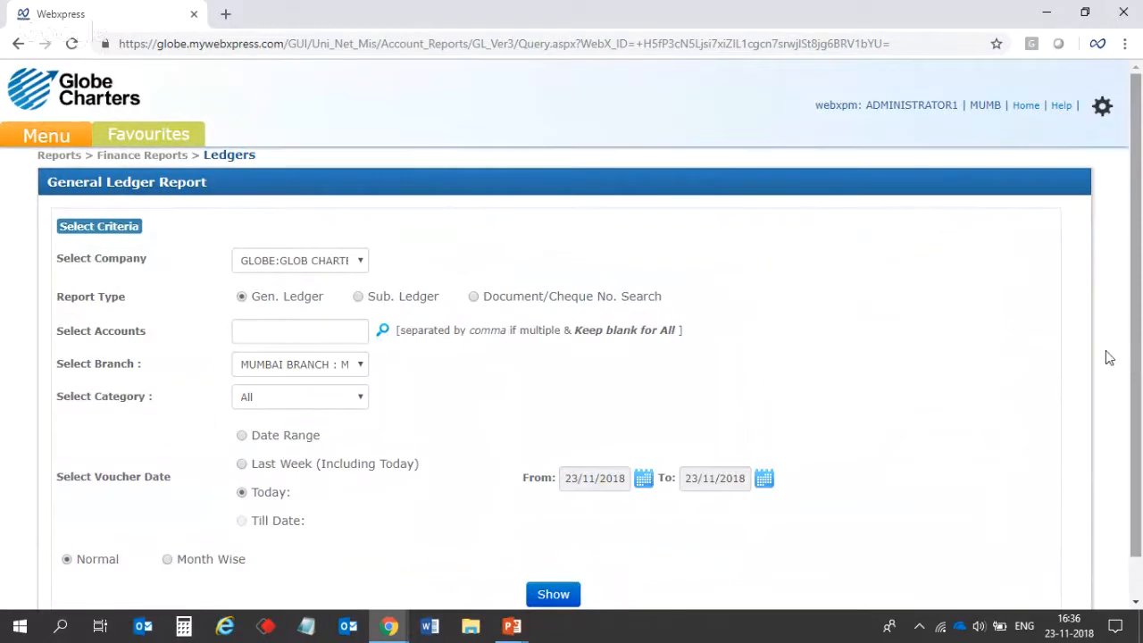
{"action": "left_click", "coordinate": [386, 306]}
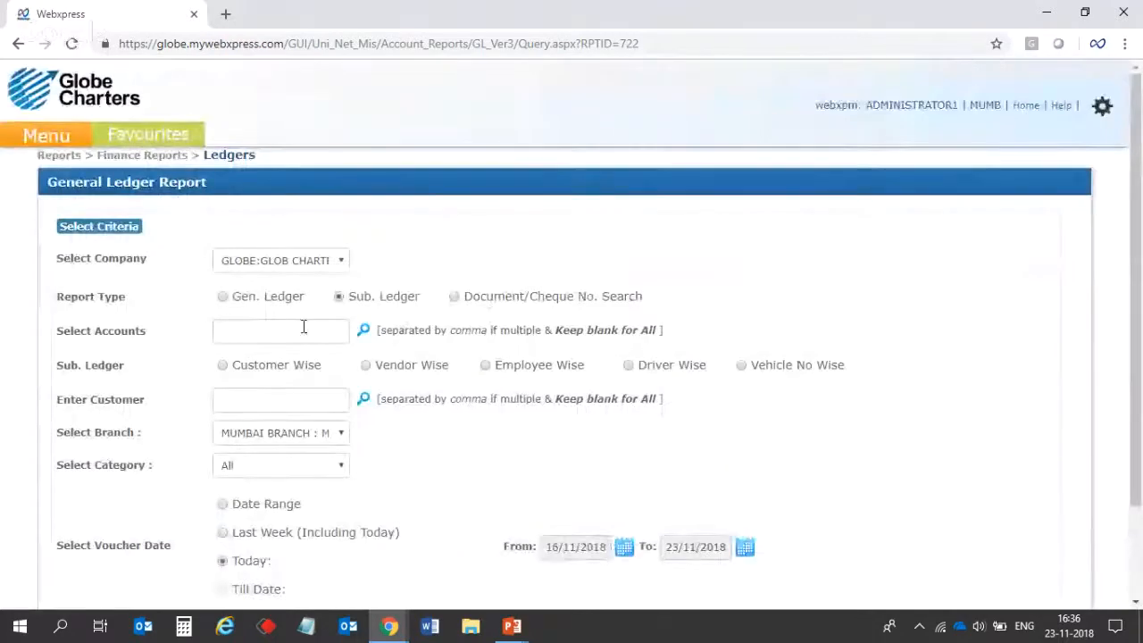
Look up account code lcl0002 and add Sundry Creditors- Vendors [Hired vehicle] to the report's accounts
{"action": "left_click", "coordinate": [279, 330]}
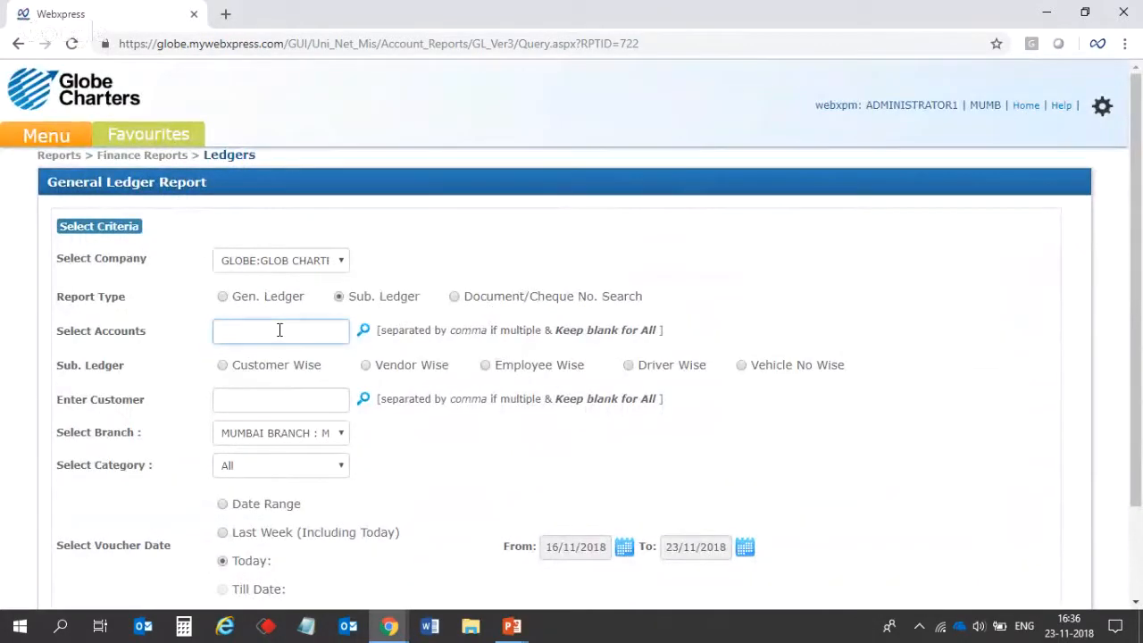
{"action": "type", "text": "lcl"}
{"action": "left_click", "coordinate": [366, 333]}
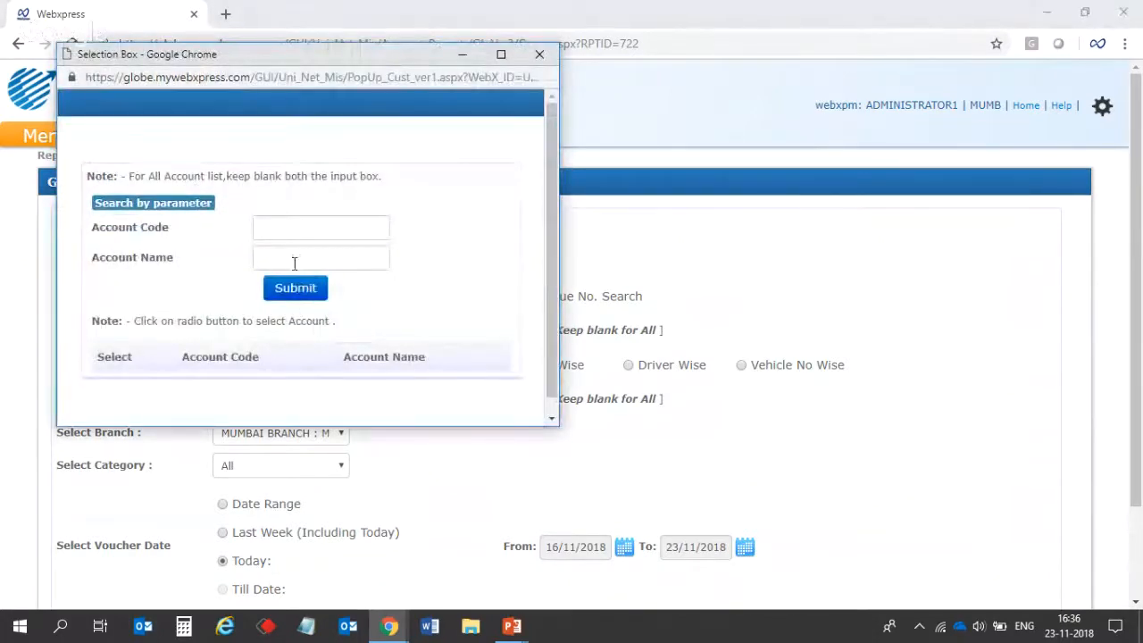
{"action": "left_click", "coordinate": [296, 290]}
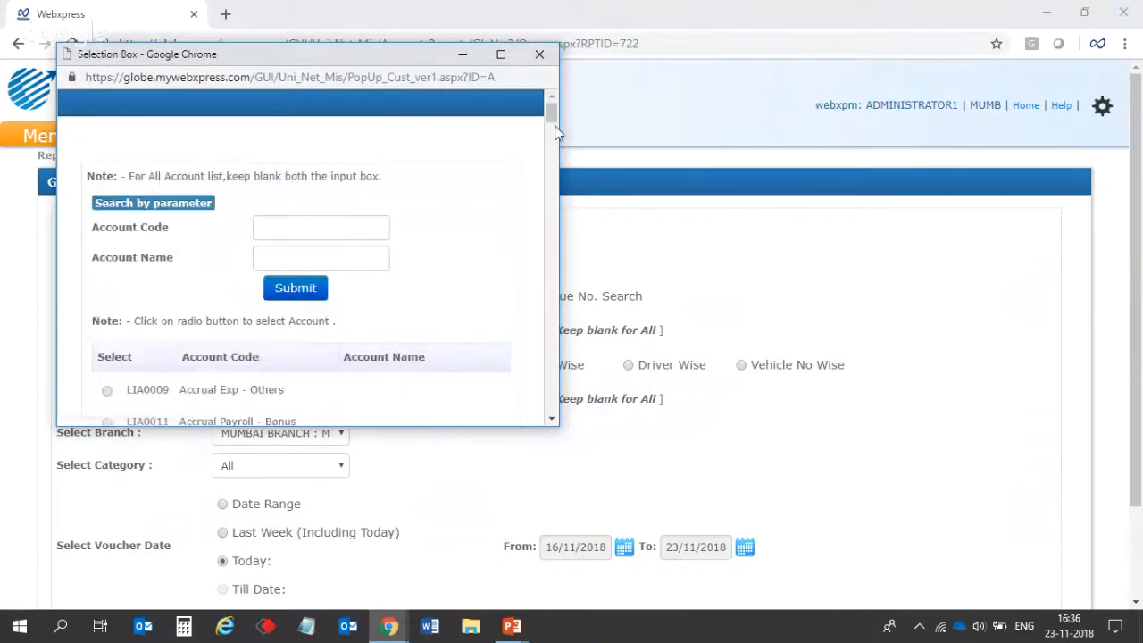
{"action": "mouse_move", "coordinate": [548, 109]}
{"action": "left_mouse_down"}
{"action": "mouse_move", "coordinate": [551, 141]}
{"action": "mouse_move", "coordinate": [551, 98]}
{"action": "left_mouse_up"}
{"action": "left_click", "coordinate": [325, 220]}
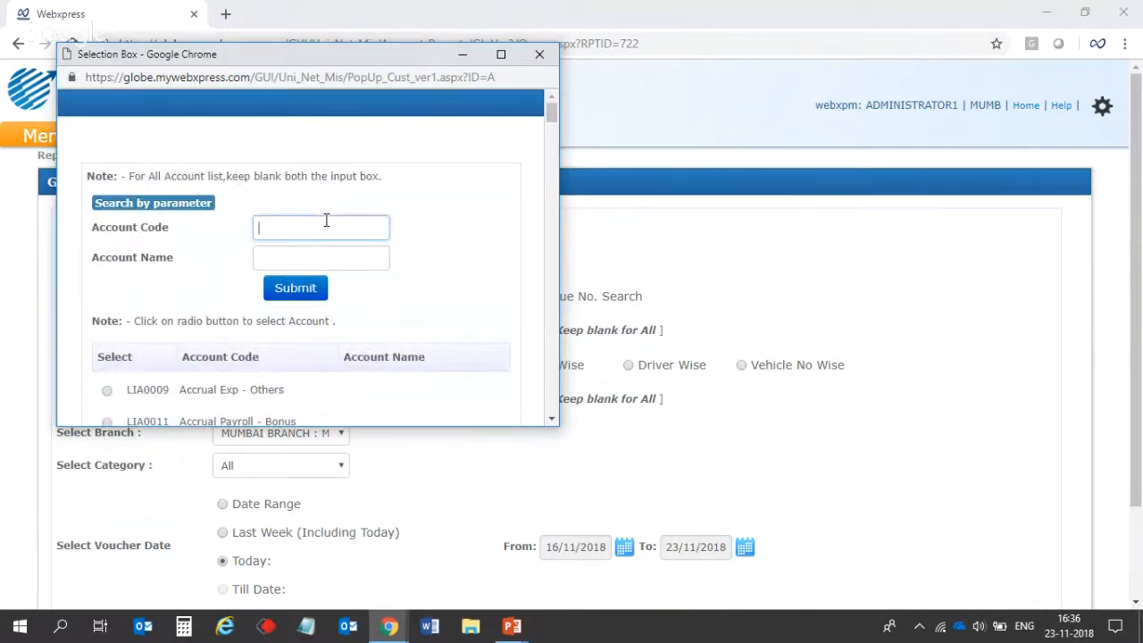
{"action": "type", "text": "lcl0002"}
{"action": "left_click", "coordinate": [302, 291]}
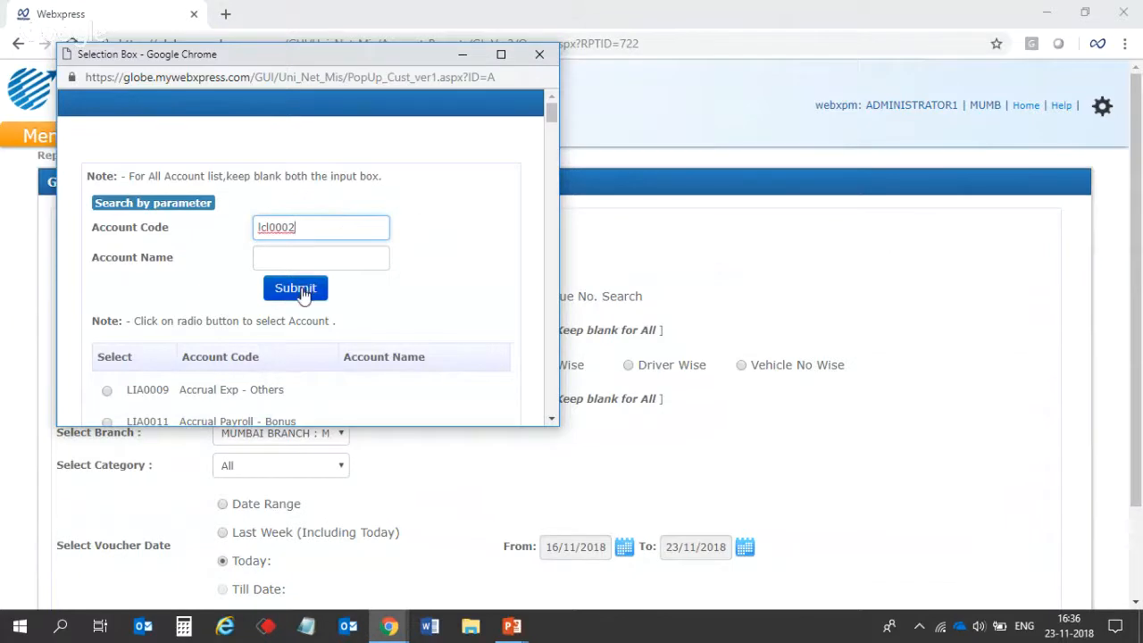
{"action": "left_click", "coordinate": [302, 291]}
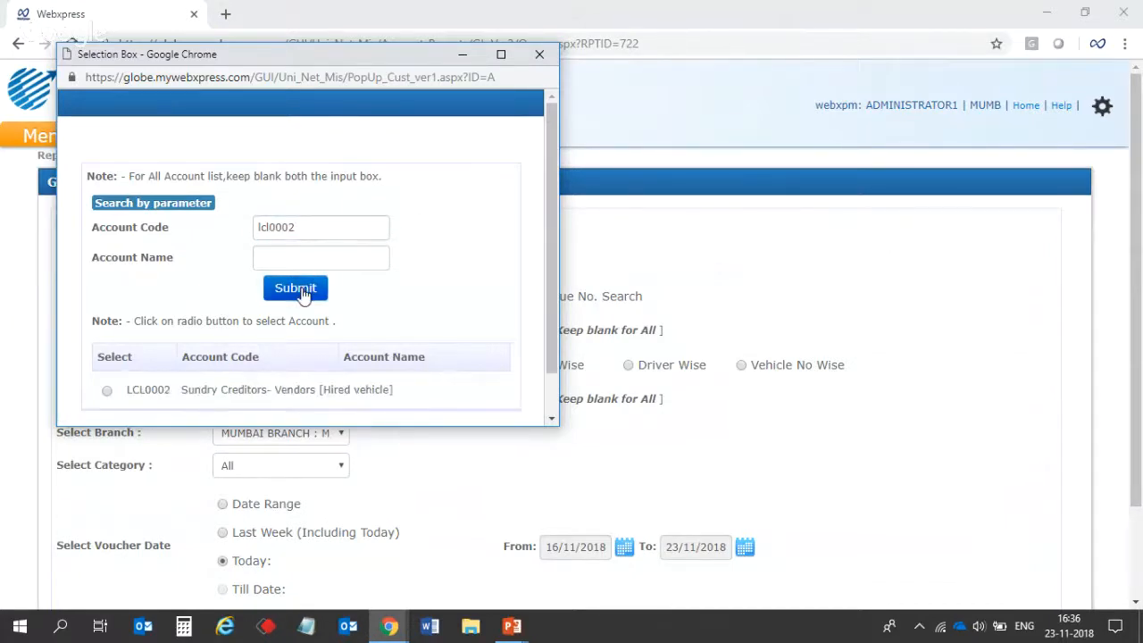
{"action": "left_click", "coordinate": [108, 393]}
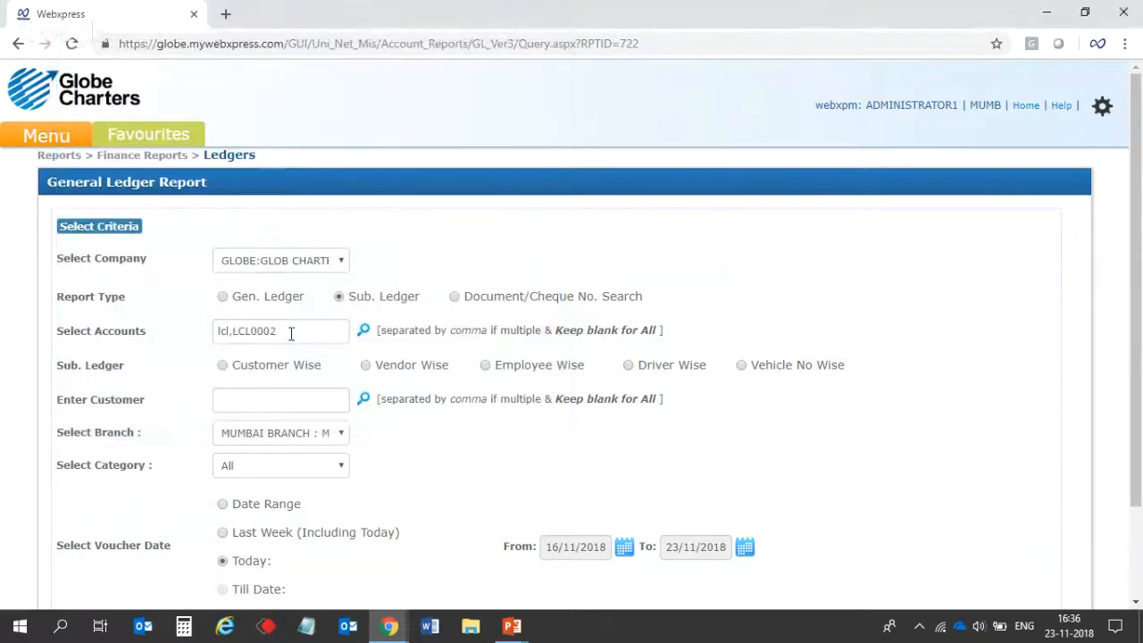
Remove the stray "lcl," from the selected accounts, keeping only LCL0002
{"action": "left_click", "coordinate": [234, 333]}
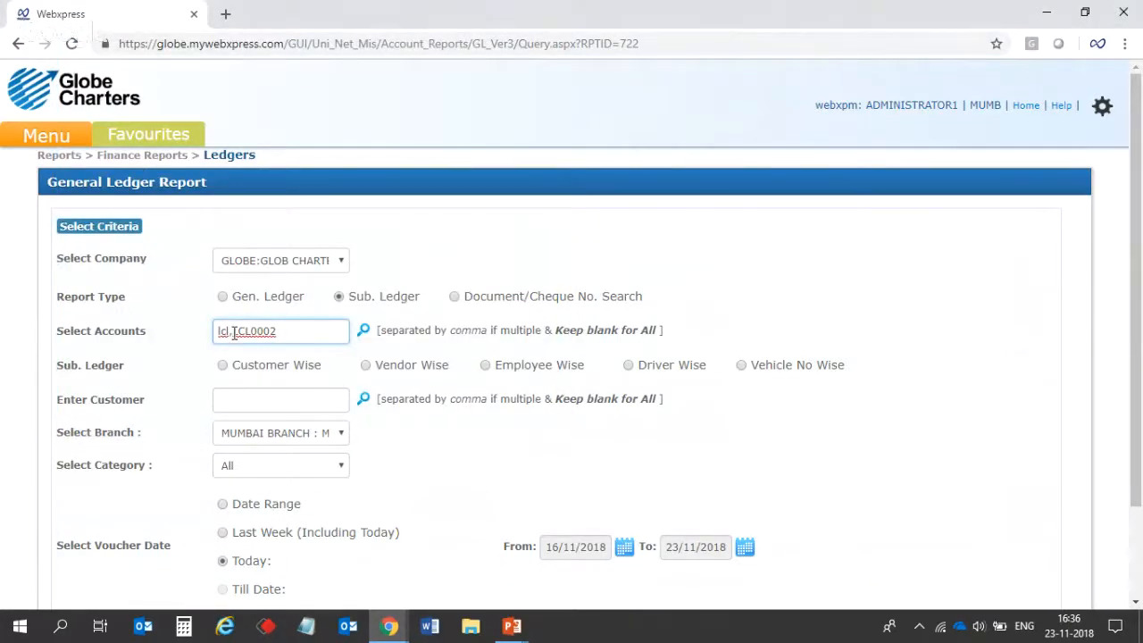
{"action": "key", "text": "BackSpace"}
{"action": "key", "text": "BackSpace"}
{"action": "key", "text": "BackSpace"}
{"action": "key", "text": "BackSpace"}
{"action": "left_click", "coordinate": [739, 335]}
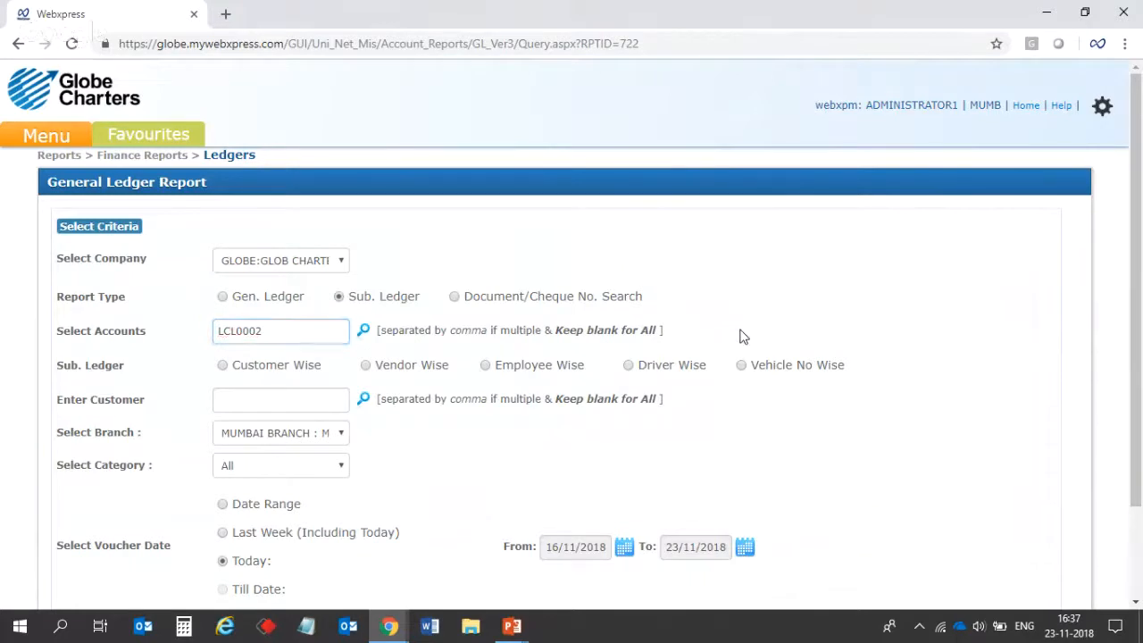
Set the report's sub-ledger type to Vendor Wise
{"action": "left_click", "coordinate": [366, 366]}
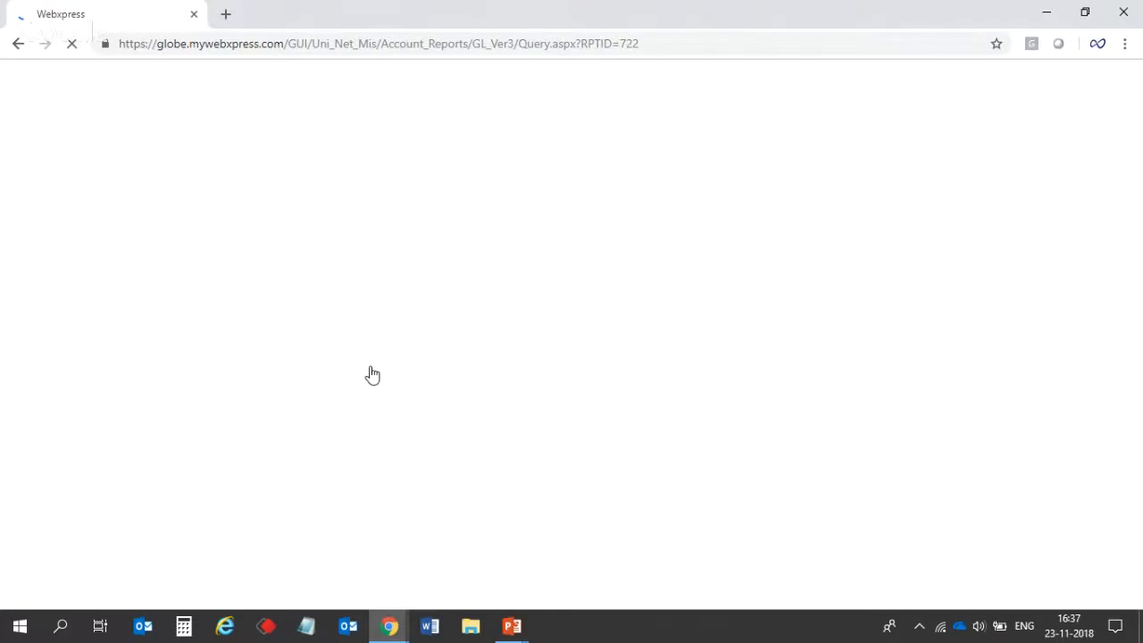
{"action": "left_click", "coordinate": [274, 403]}
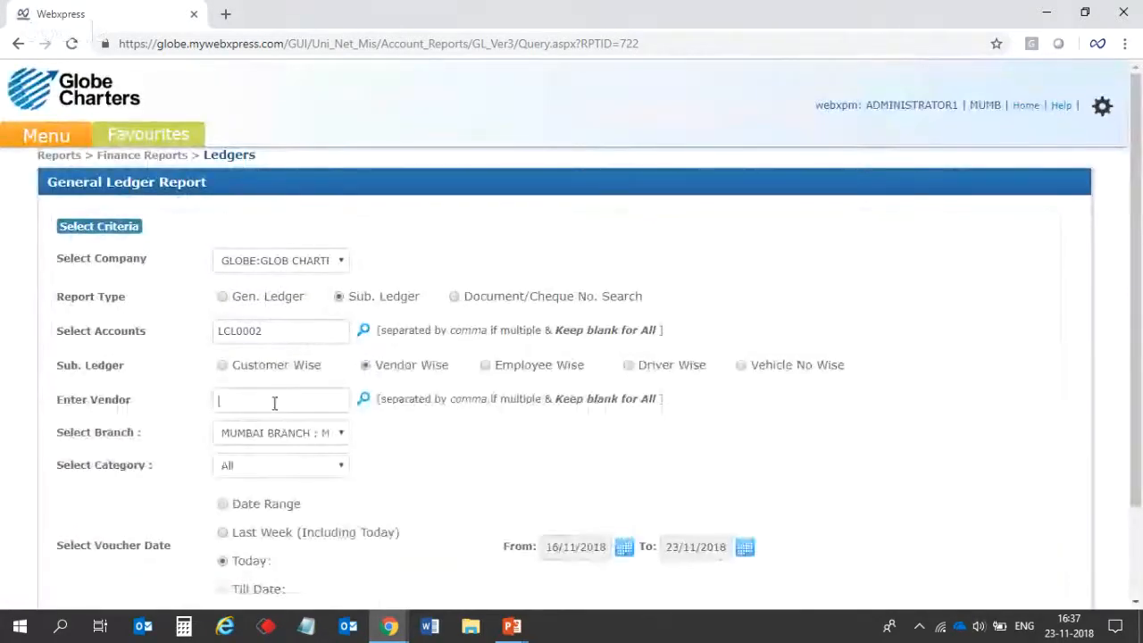
{"action": "type", "text": "aad"}
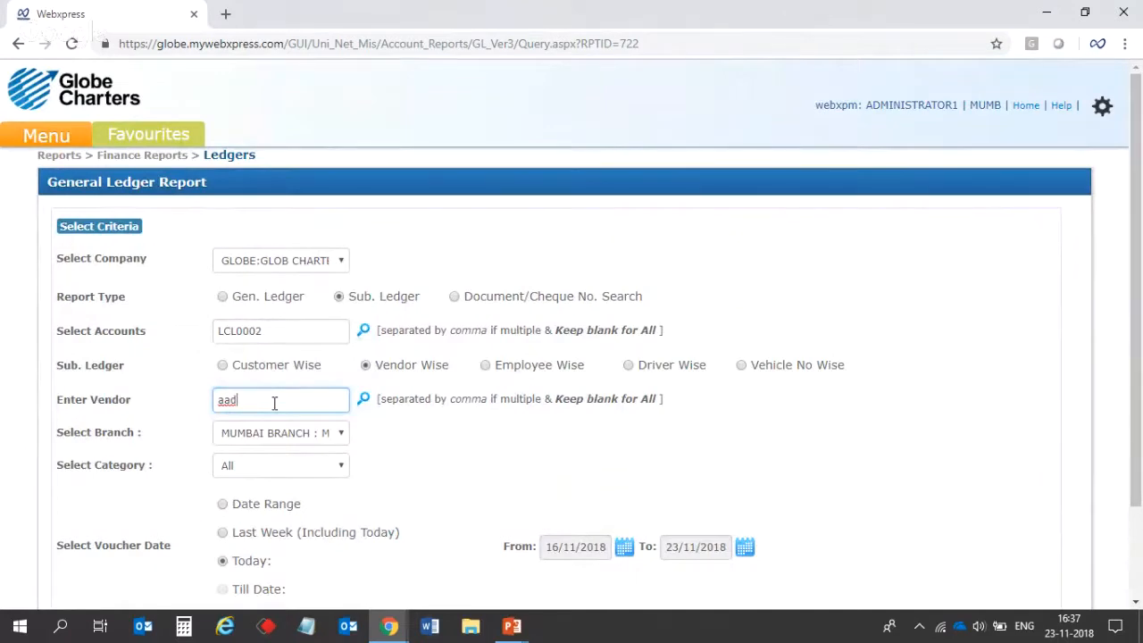
{"action": "key", "text": "BackSpace"}
{"action": "key", "text": "BackSpace"}
{"action": "key", "text": "BackSpace"}
Look up vendors by the name "aad" and choose AADARSH ROADWAYS as the report's vendor
{"action": "left_click", "coordinate": [364, 401]}
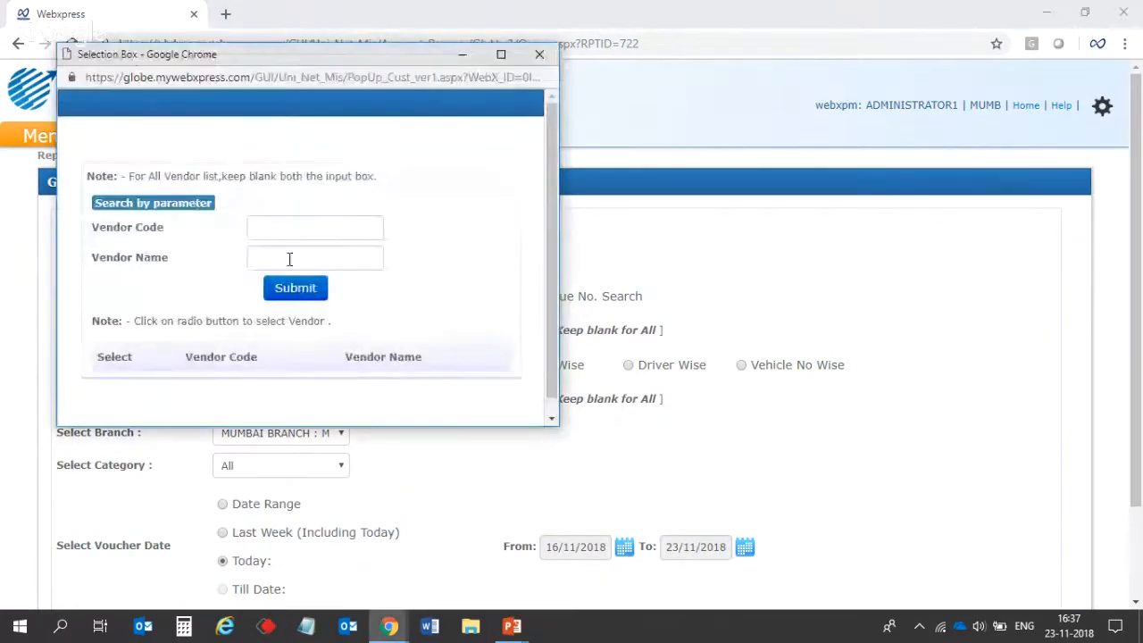
{"action": "left_click", "coordinate": [283, 257]}
{"action": "type", "text": "aad"}
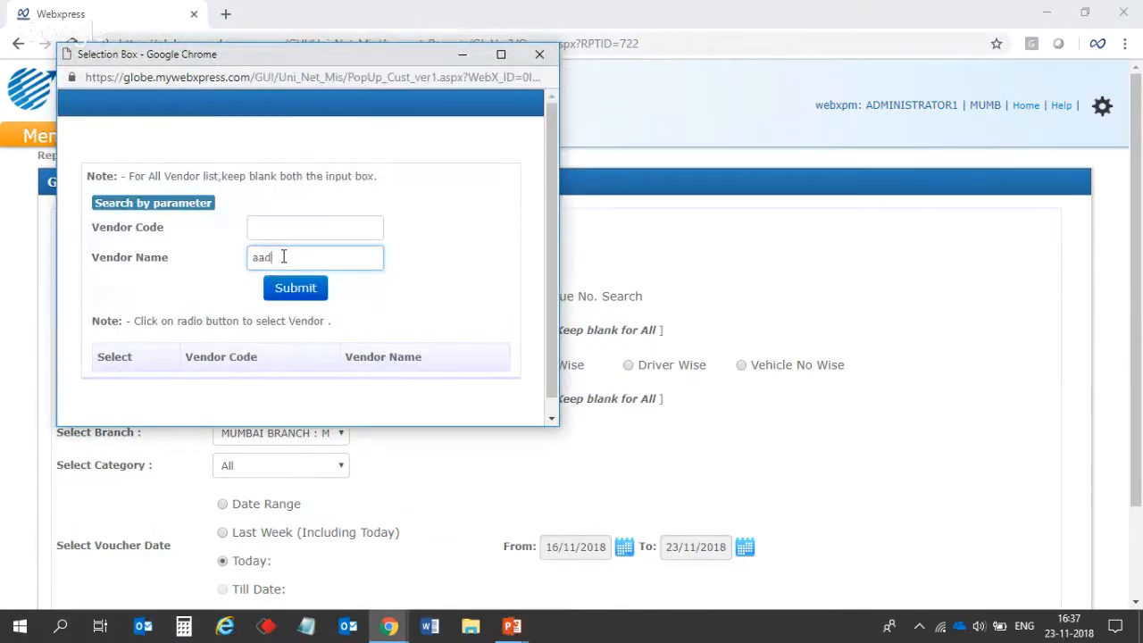
{"action": "left_click", "coordinate": [288, 286]}
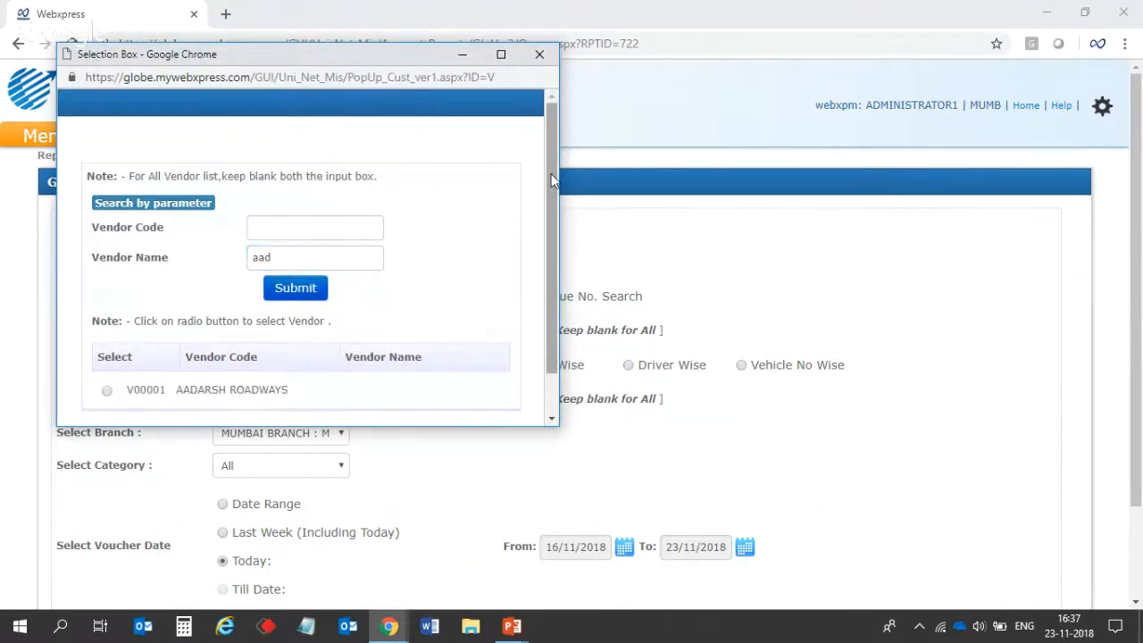
{"action": "scroll", "coordinate": [552, 179], "scroll_direction": "down", "scroll_amount": 1}
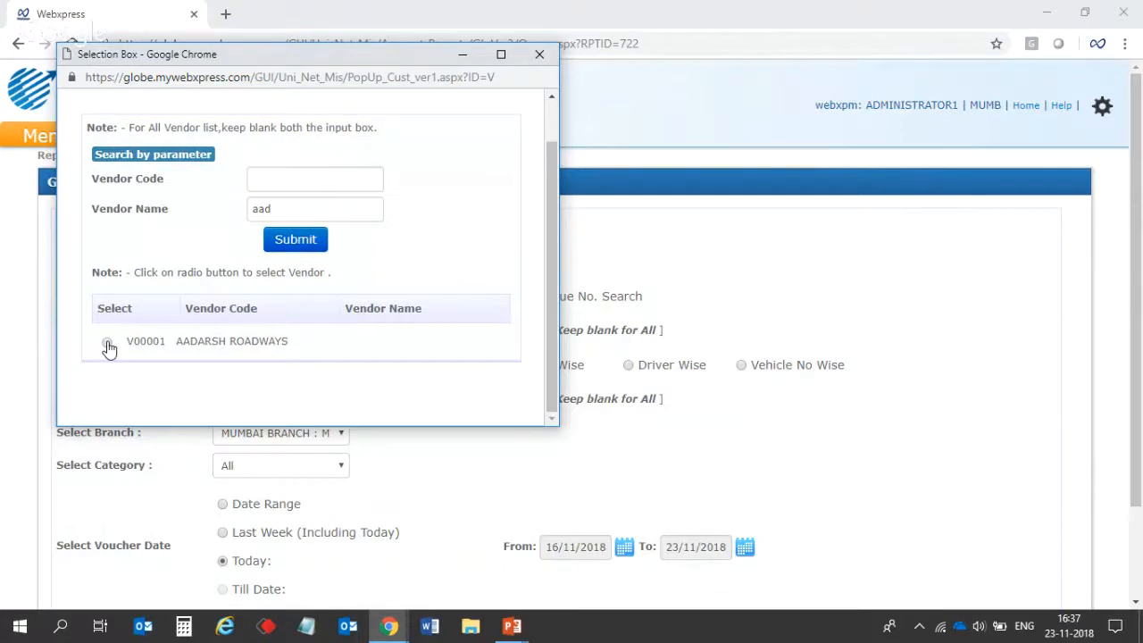
{"action": "left_click", "coordinate": [107, 344]}
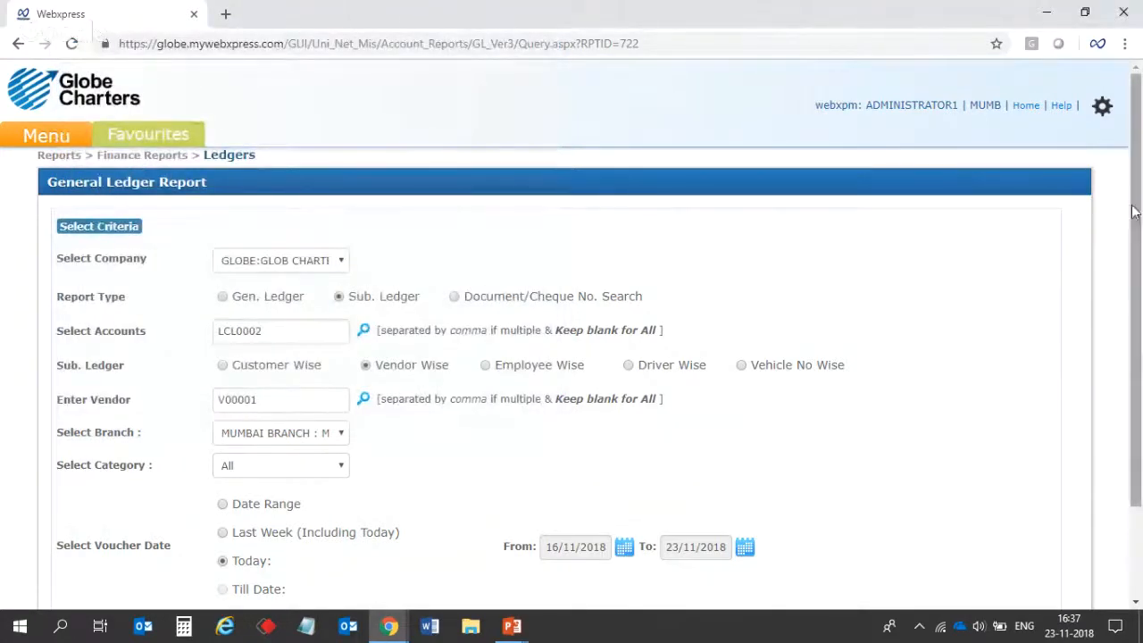
Generate the vendor-wise sub-ledger report and maximize its result window
{"action": "left_click_drag", "start_coordinate": [1132, 211], "coordinate": [1132, 300]}
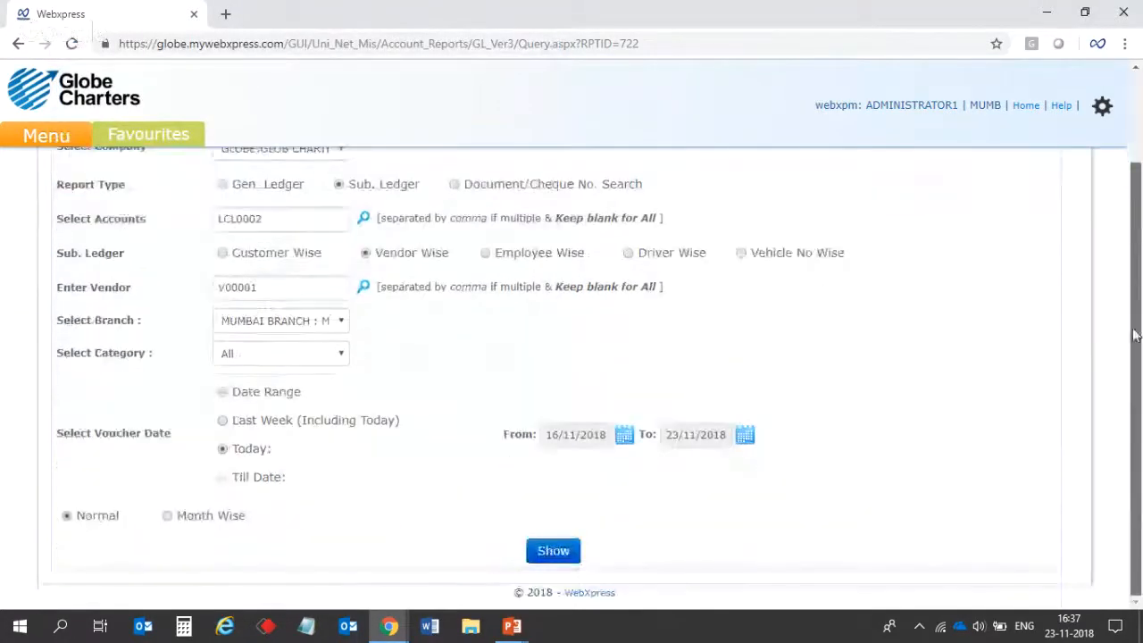
{"action": "left_click", "coordinate": [554, 553]}
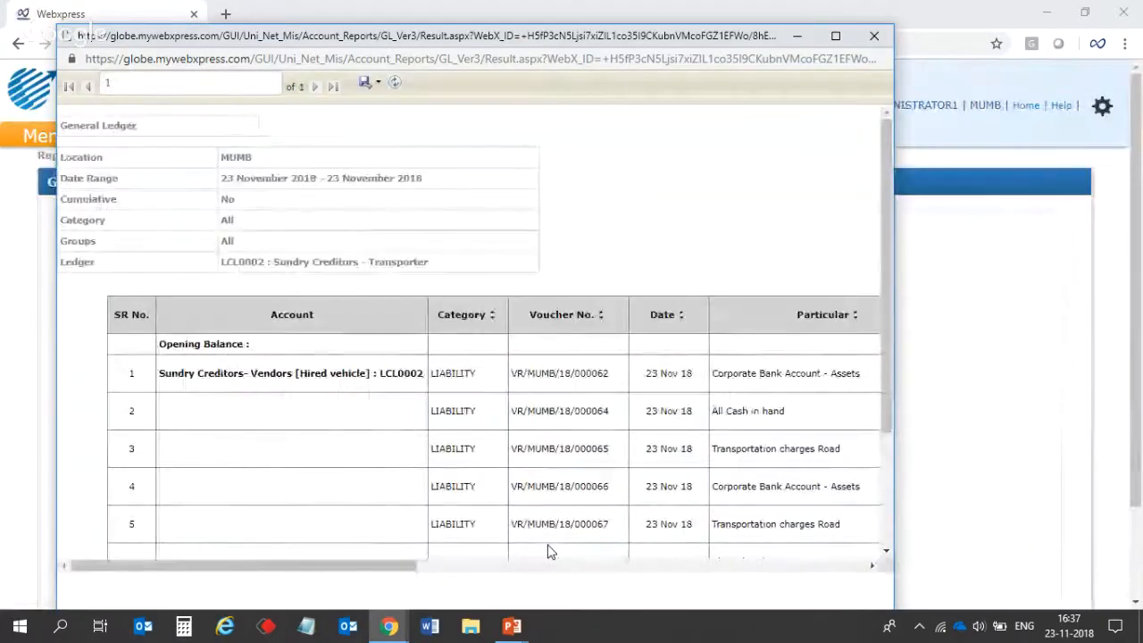
{"action": "left_click", "coordinate": [838, 36]}
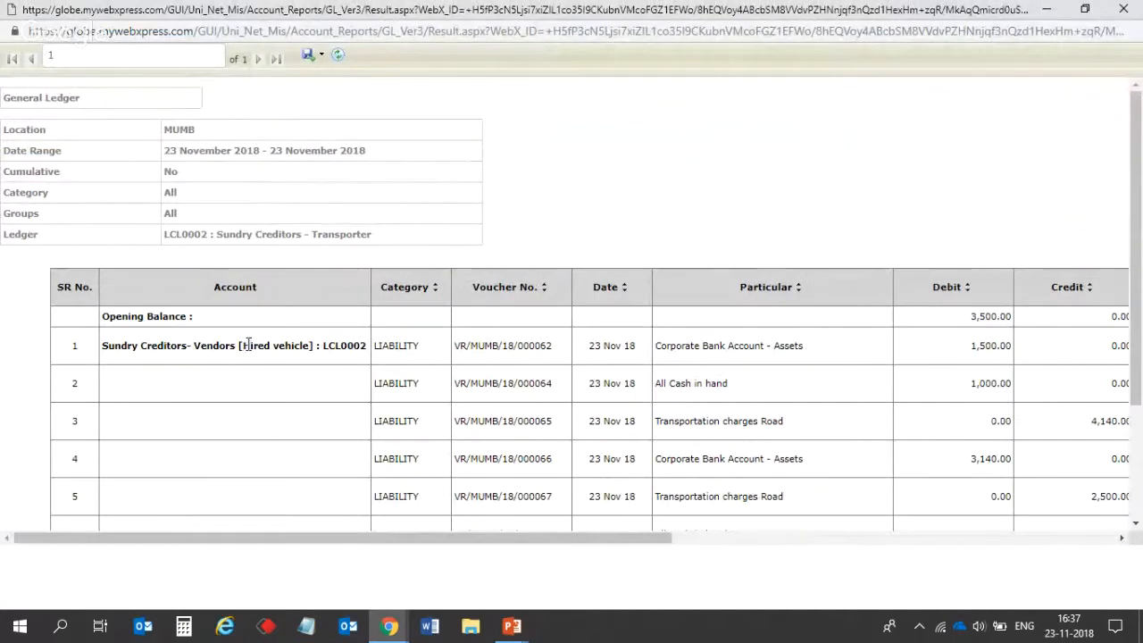
Examine the account, voucher numbers and particulars of the first entries in the ledger report
{"action": "left_click_drag", "start_coordinate": [247, 345], "coordinate": [311, 345]}
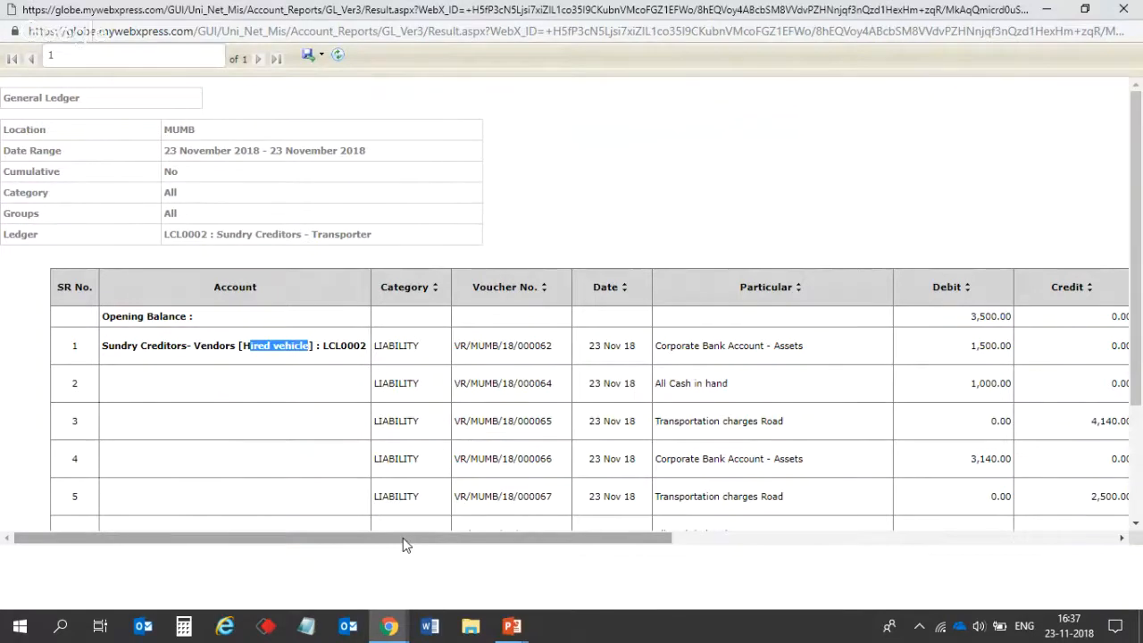
{"action": "scroll", "coordinate": [403, 537], "scroll_direction": "right", "scroll_amount": 3}
{"action": "left_click_drag", "start_coordinate": [436, 346], "coordinate": [345, 348]}
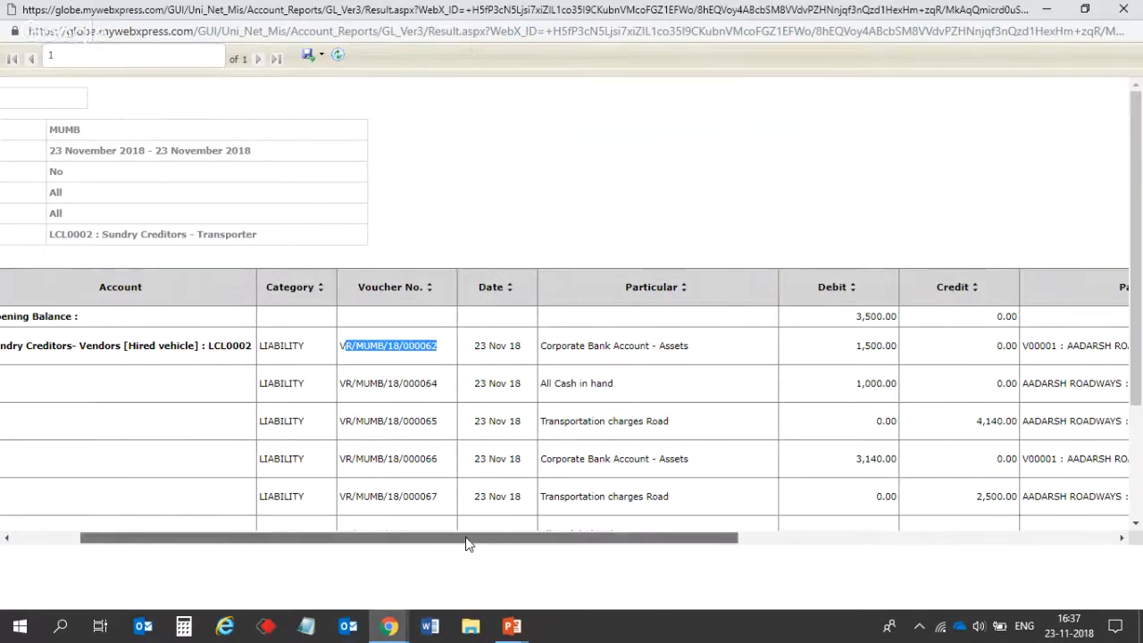
{"action": "left_click_drag", "start_coordinate": [467, 543], "coordinate": [519, 543]}
{"action": "left_click_drag", "start_coordinate": [455, 344], "coordinate": [593, 345]}
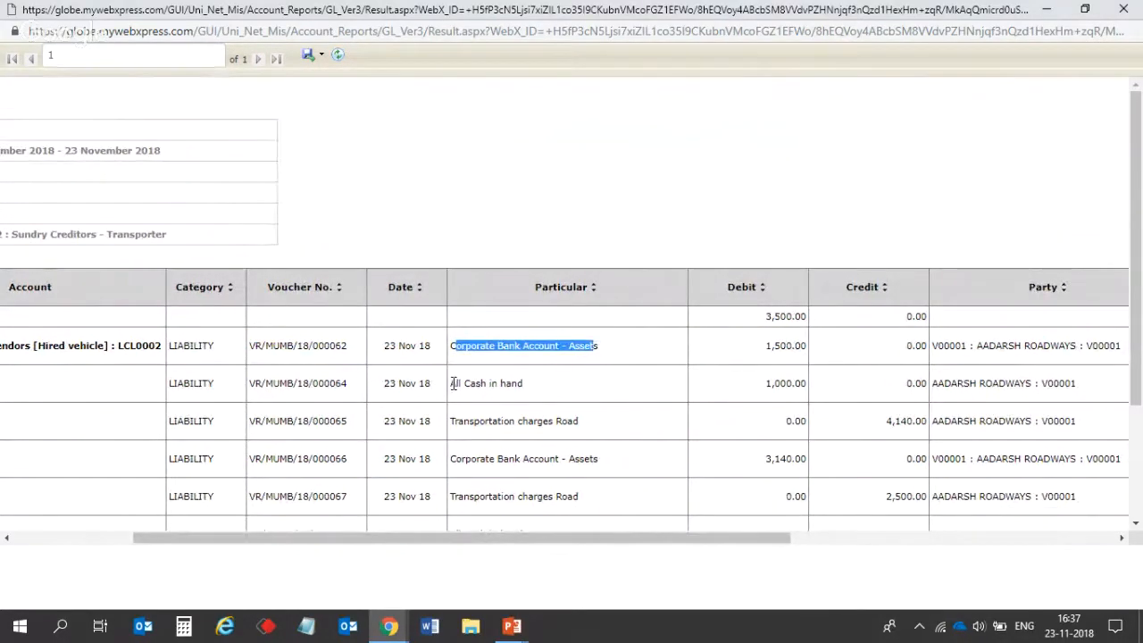
{"action": "left_click_drag", "start_coordinate": [452, 384], "coordinate": [530, 391]}
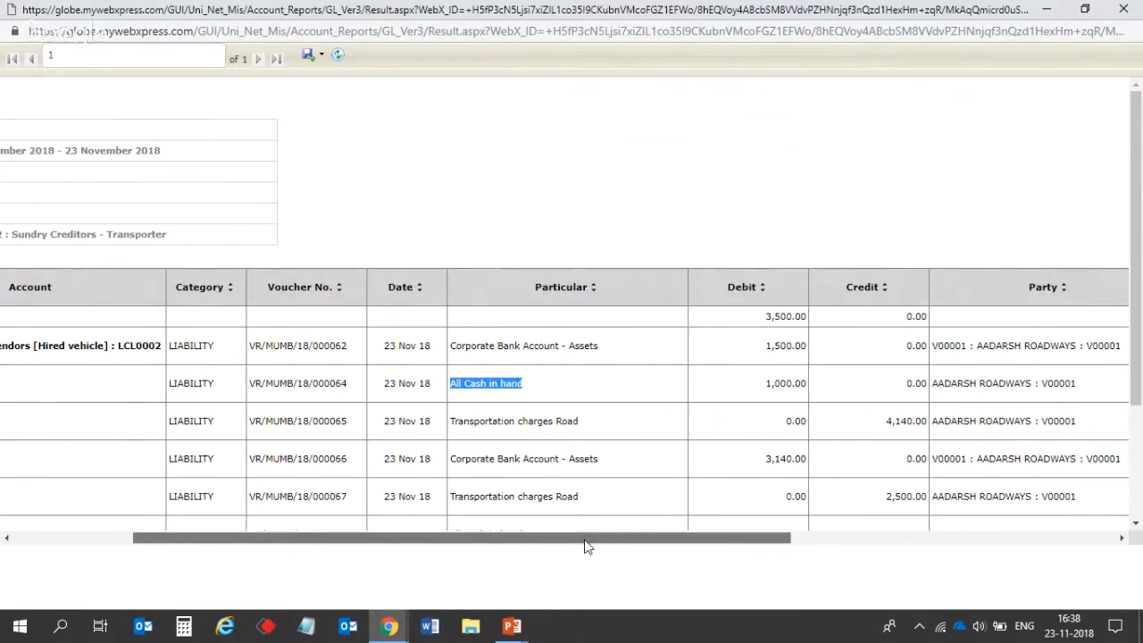
Examine the party and narration of the first two ledger entries, for the bill payment and advance payment vouchers
{"action": "left_click_drag", "start_coordinate": [586, 540], "coordinate": [684, 545]}
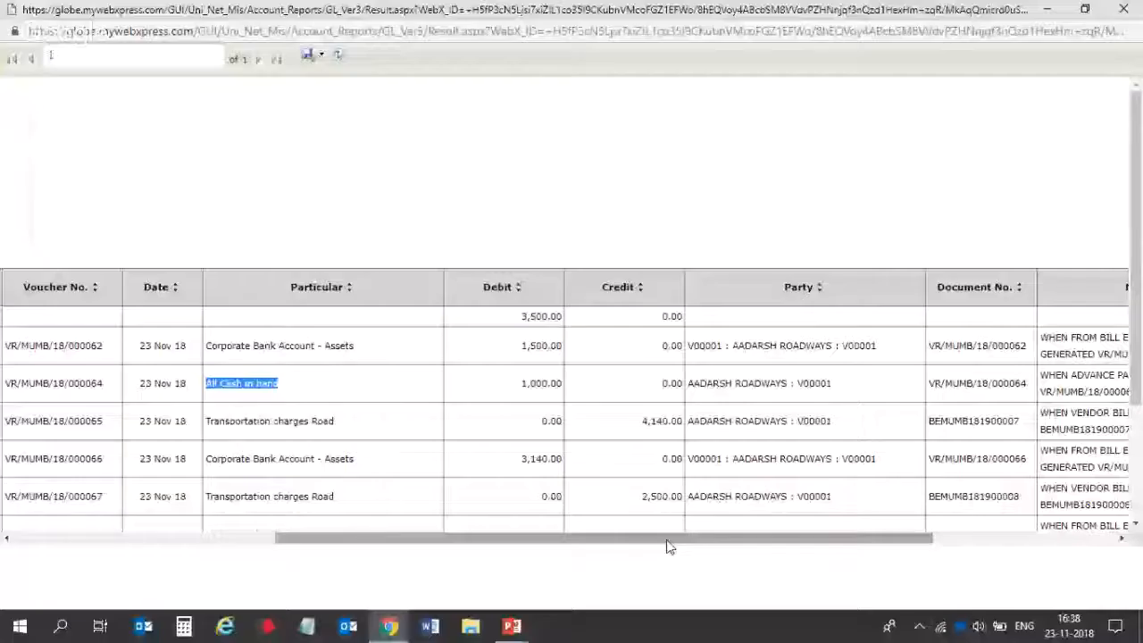
{"action": "left_click_drag", "start_coordinate": [671, 546], "coordinate": [840, 540]}
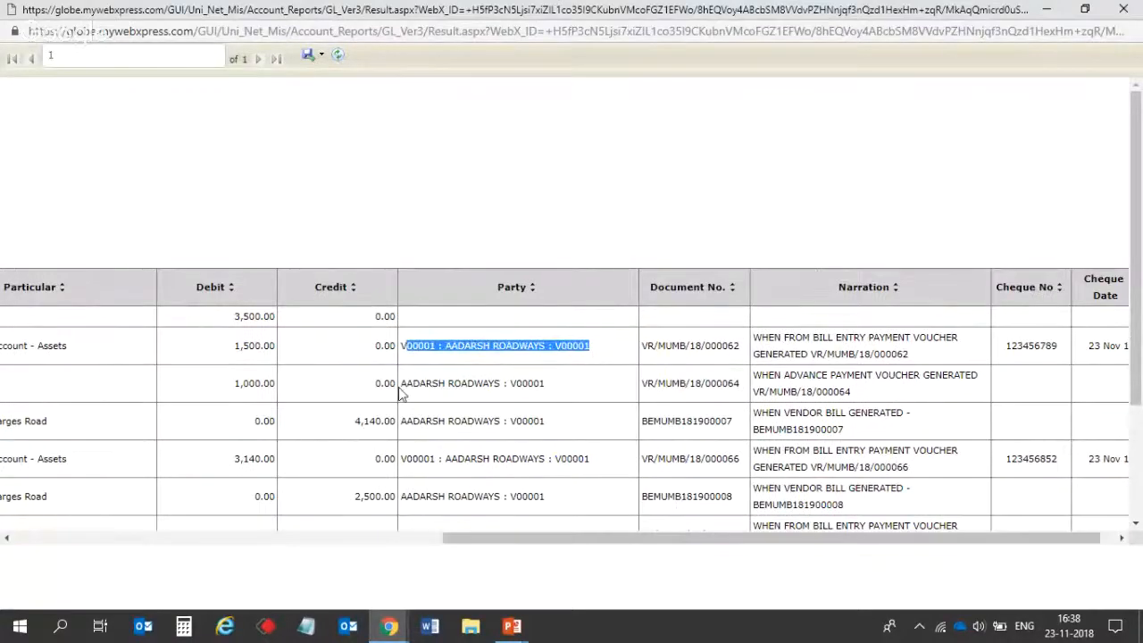
{"action": "left_click_drag", "start_coordinate": [400, 384], "coordinate": [560, 396]}
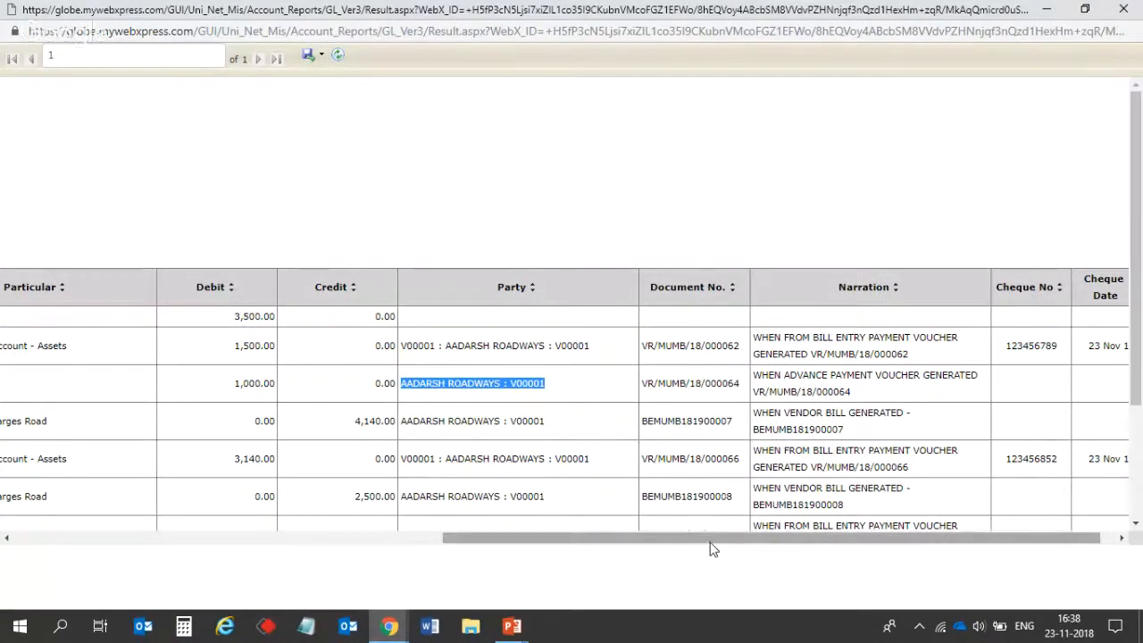
{"action": "left_click_drag", "start_coordinate": [713, 548], "coordinate": [726, 549]}
{"action": "left_click_drag", "start_coordinate": [730, 338], "coordinate": [893, 358]}
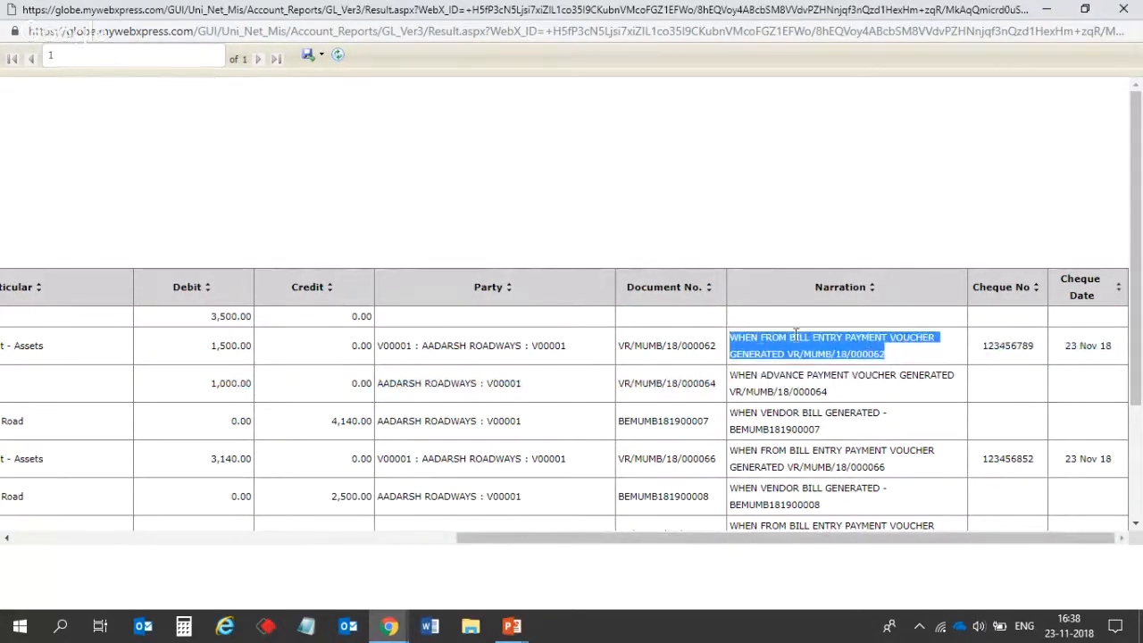
{"action": "left_click", "coordinate": [746, 374]}
{"action": "left_click_drag", "start_coordinate": [746, 374], "coordinate": [968, 389]}
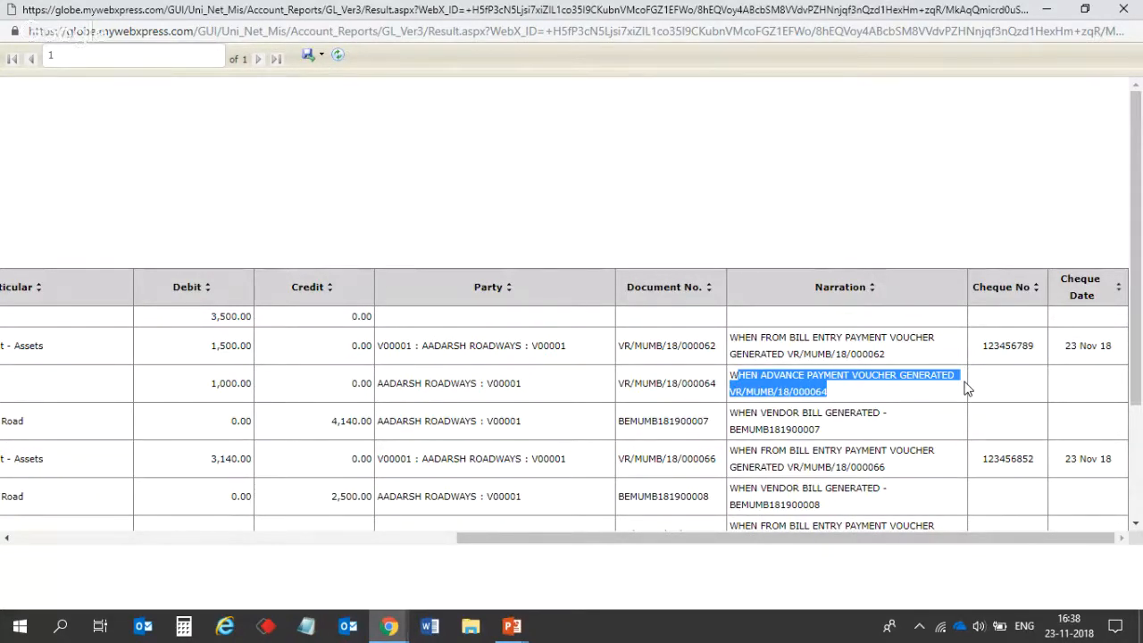
Check the remaining ledger entries down to the debit note and the closing totals, and close the report
{"action": "scroll", "coordinate": [967, 388], "scroll_direction": "down", "scroll_amount": 1}
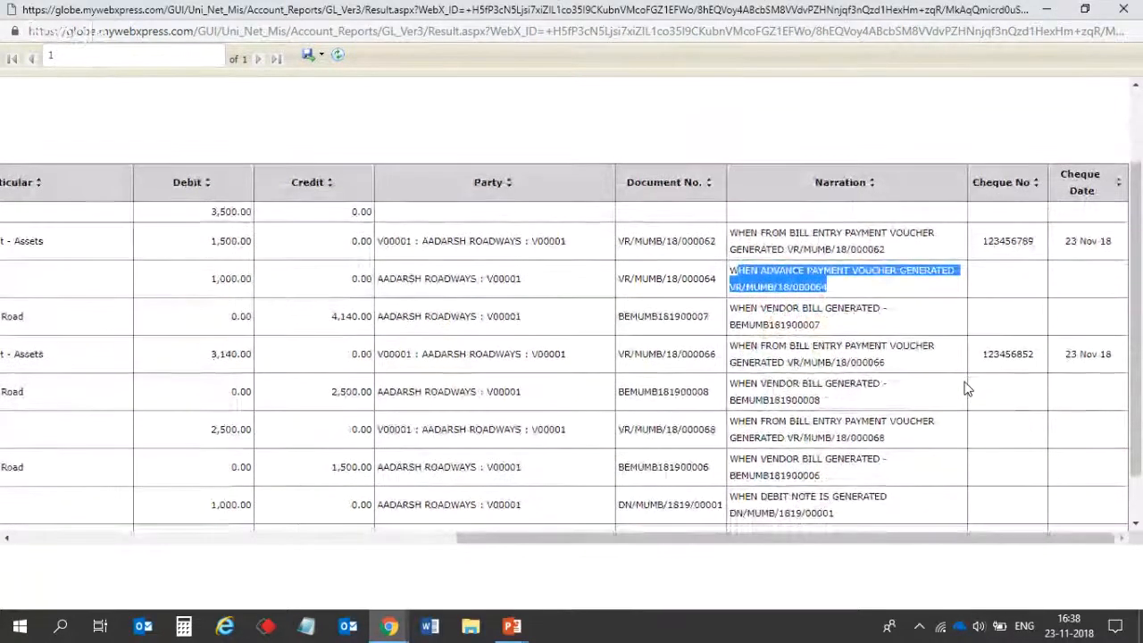
{"action": "scroll", "coordinate": [967, 388], "scroll_direction": "down", "scroll_amount": 2}
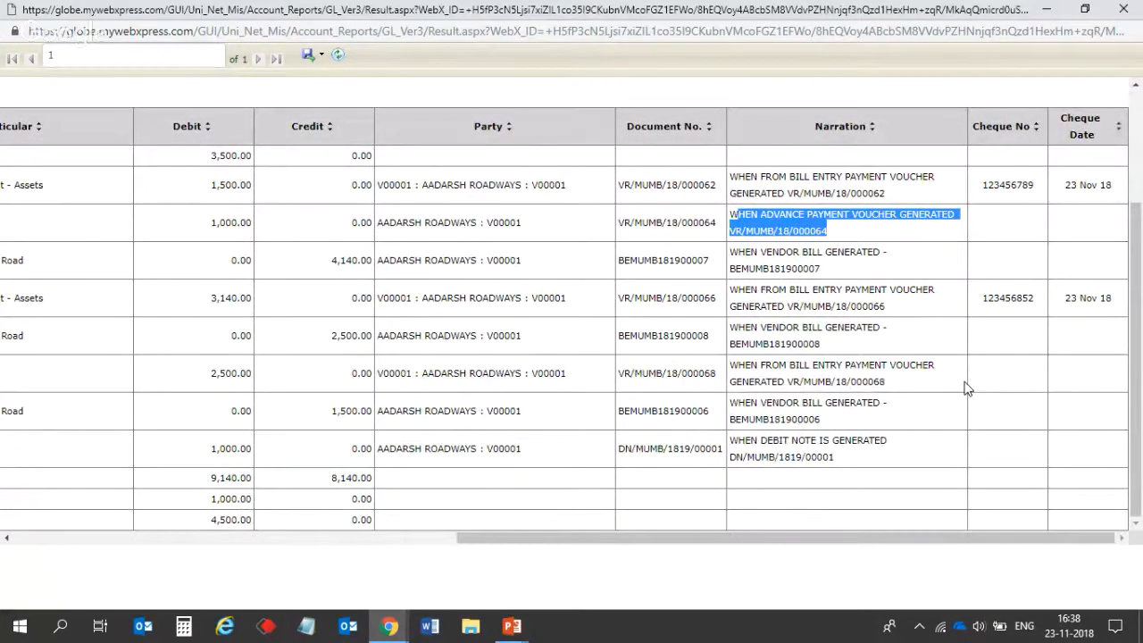
{"action": "scroll", "coordinate": [967, 388], "scroll_direction": "left", "scroll_amount": 2}
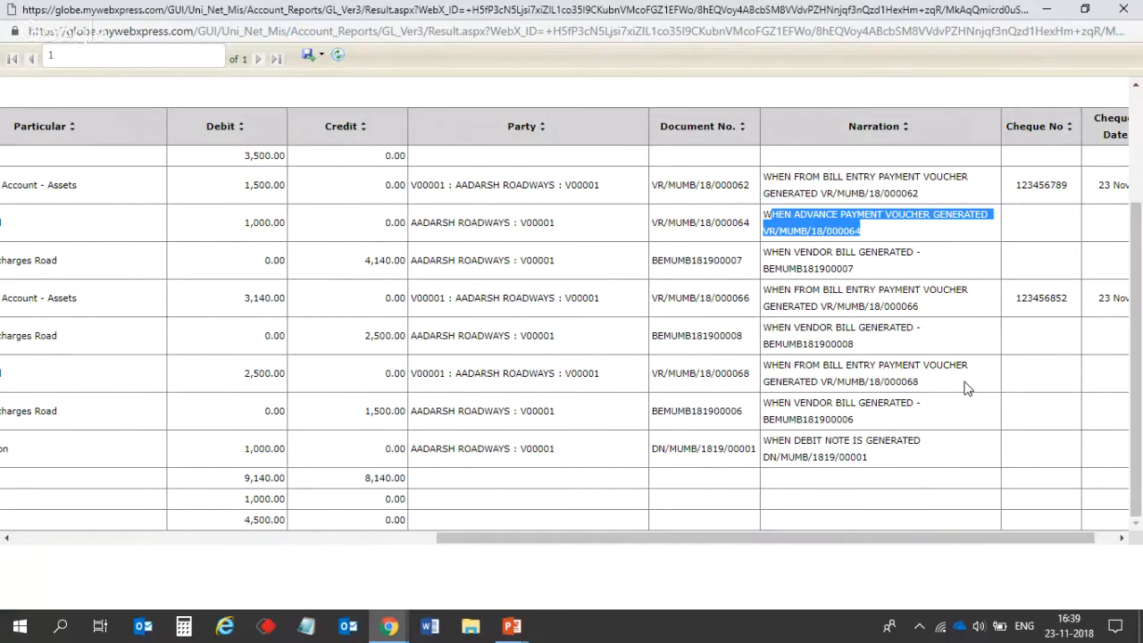
{"action": "left_click", "coordinate": [1130, 8]}
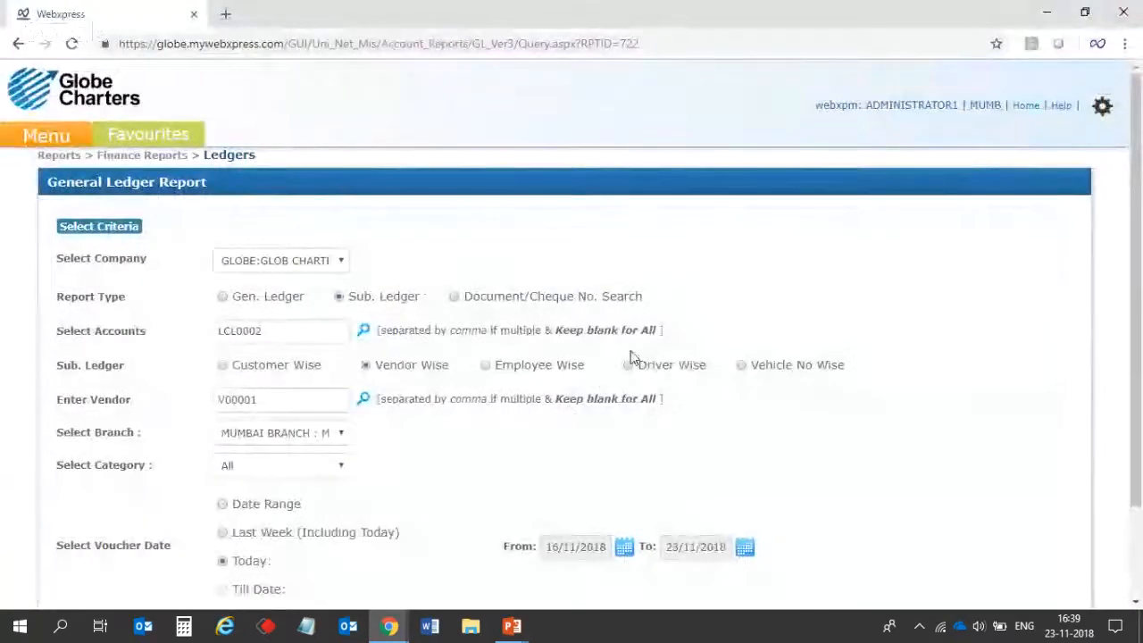
Return to the WebXpress home page and switch to the PowerPoint slide show with the Training Flow slide
{"action": "left_click", "coordinate": [36, 136]}
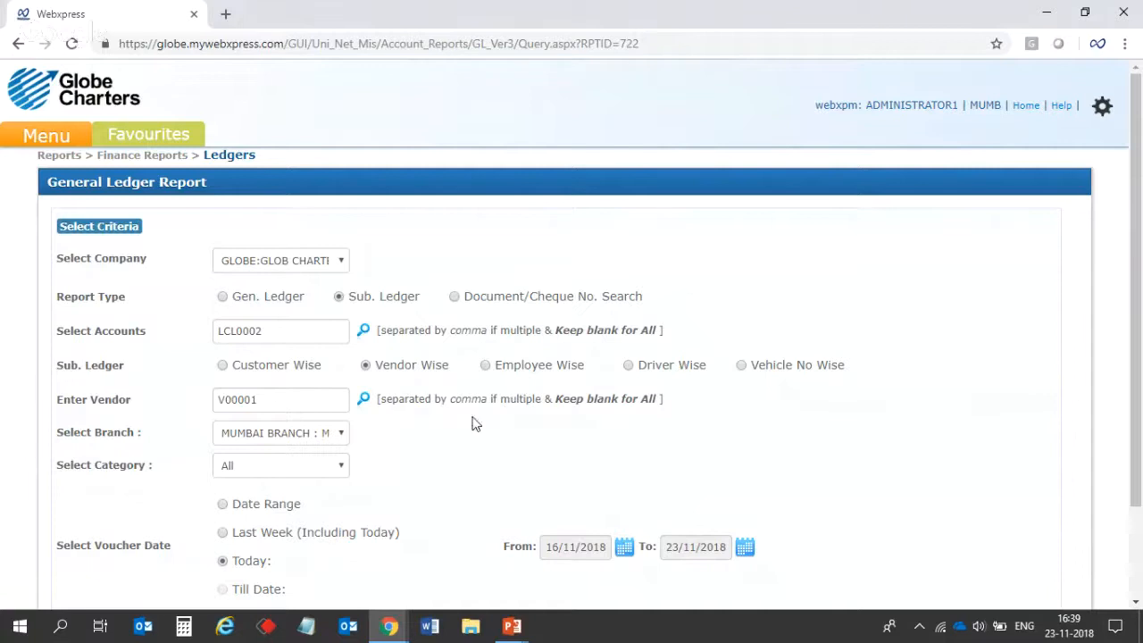
{"action": "left_click", "coordinate": [102, 100]}
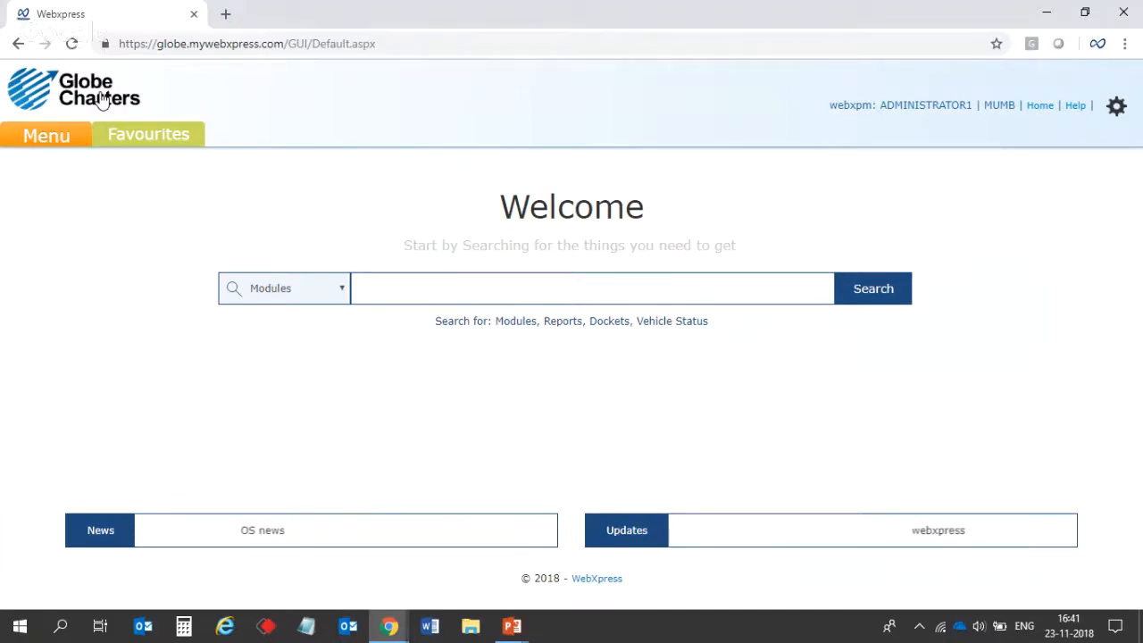
{"action": "left_click", "coordinate": [511, 630]}
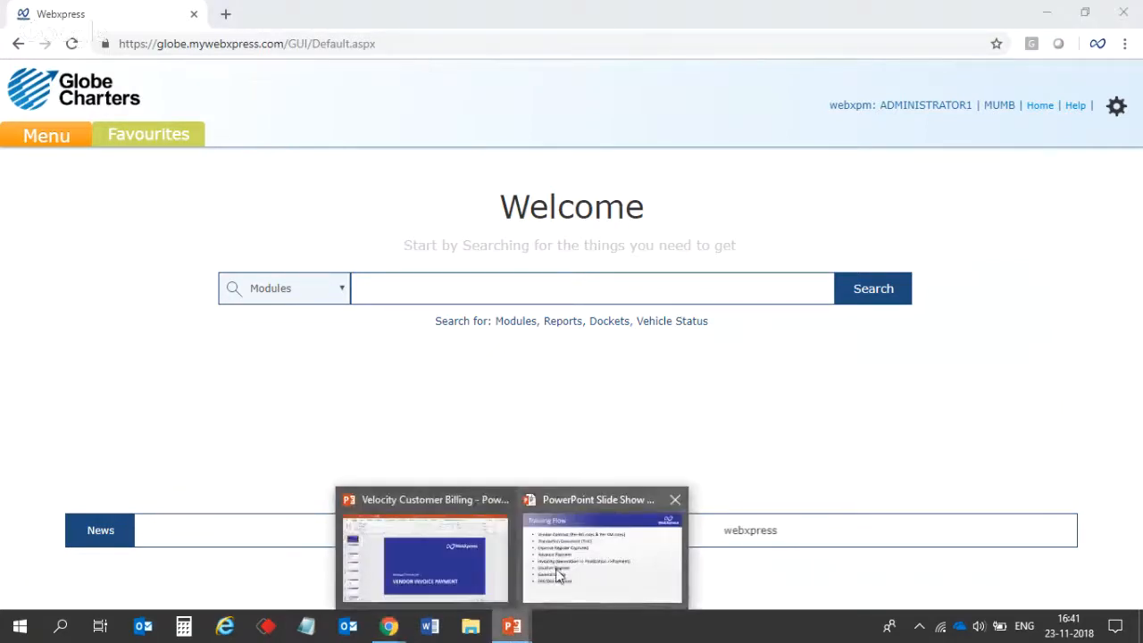
{"action": "left_click", "coordinate": [558, 576]}
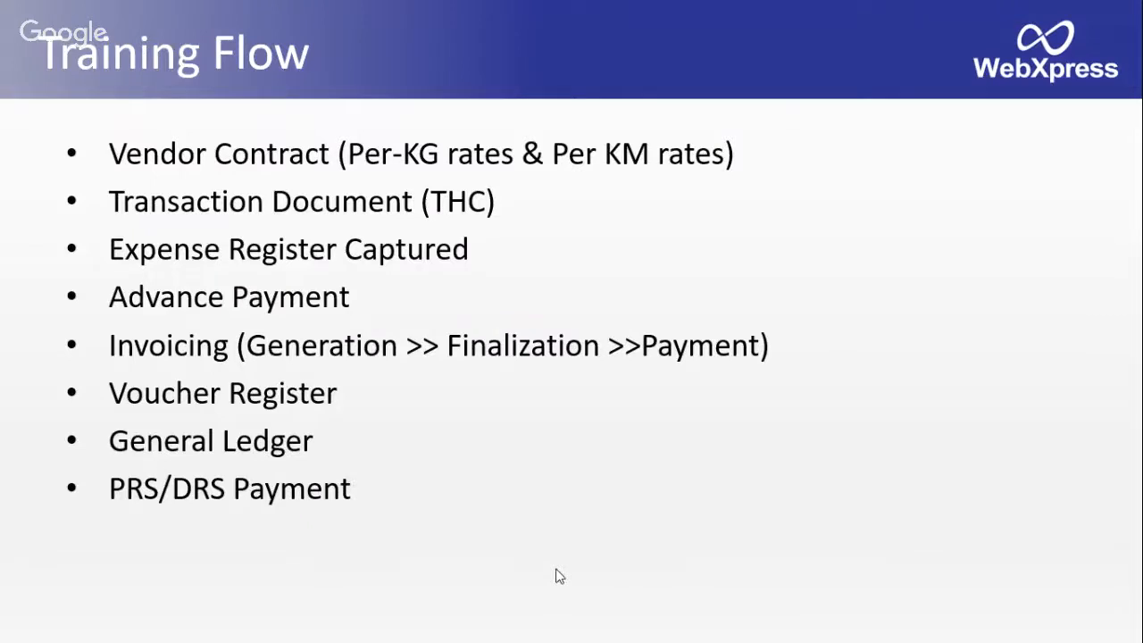